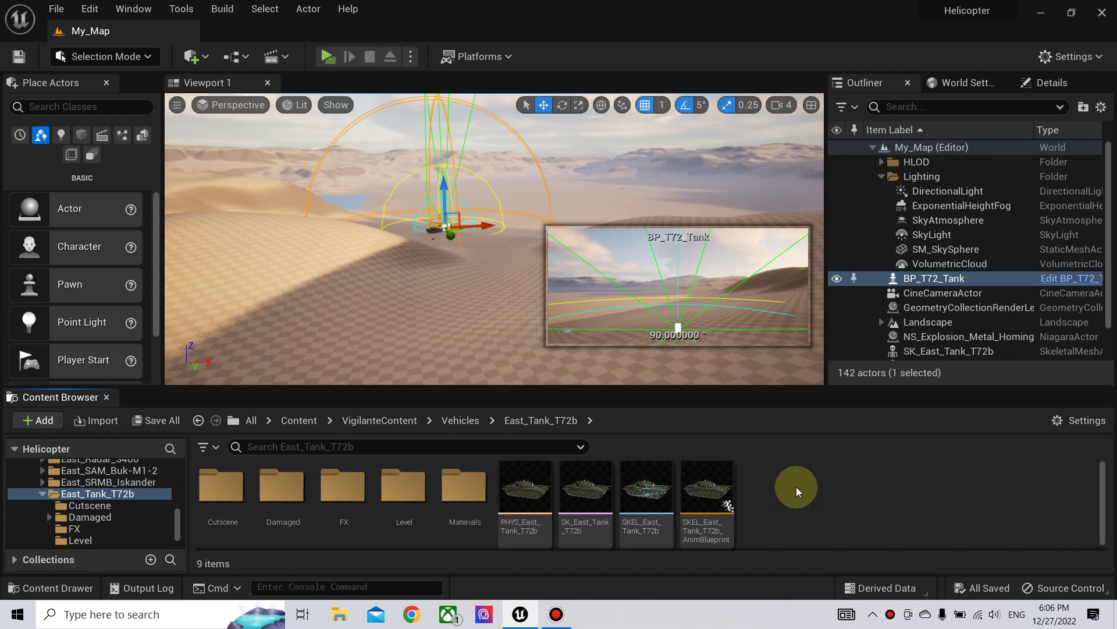
# Start exporting the SK_East_Tank_T72b skeletal mesh as an FBX file to the T72 Tank folder on the desktop.
pyautogui.click(572, 494)
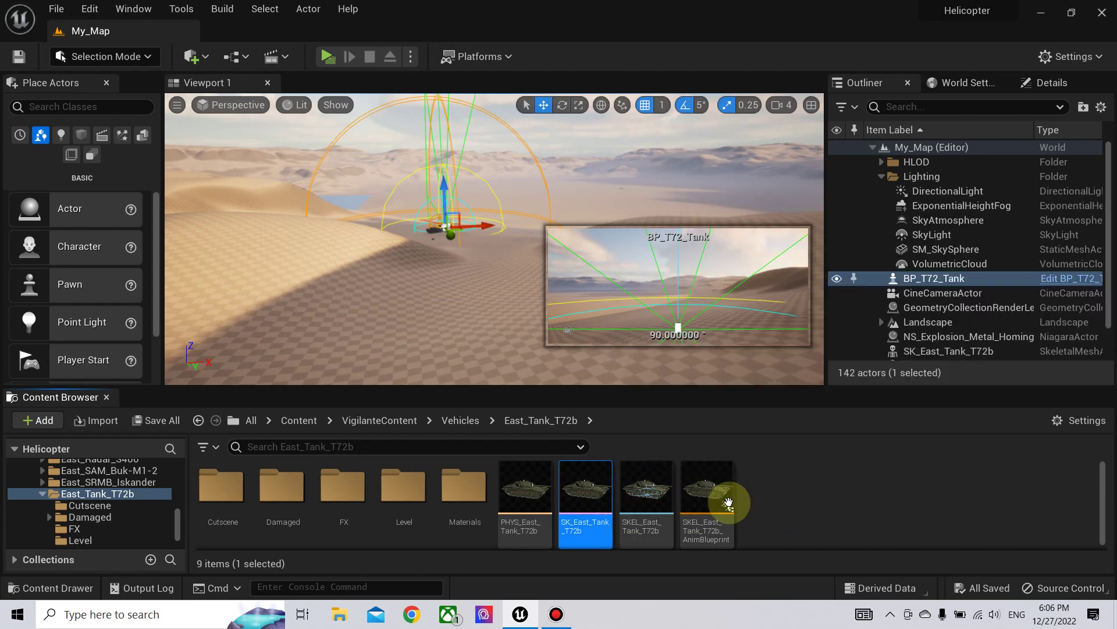
pyautogui.rightClick(579, 491)
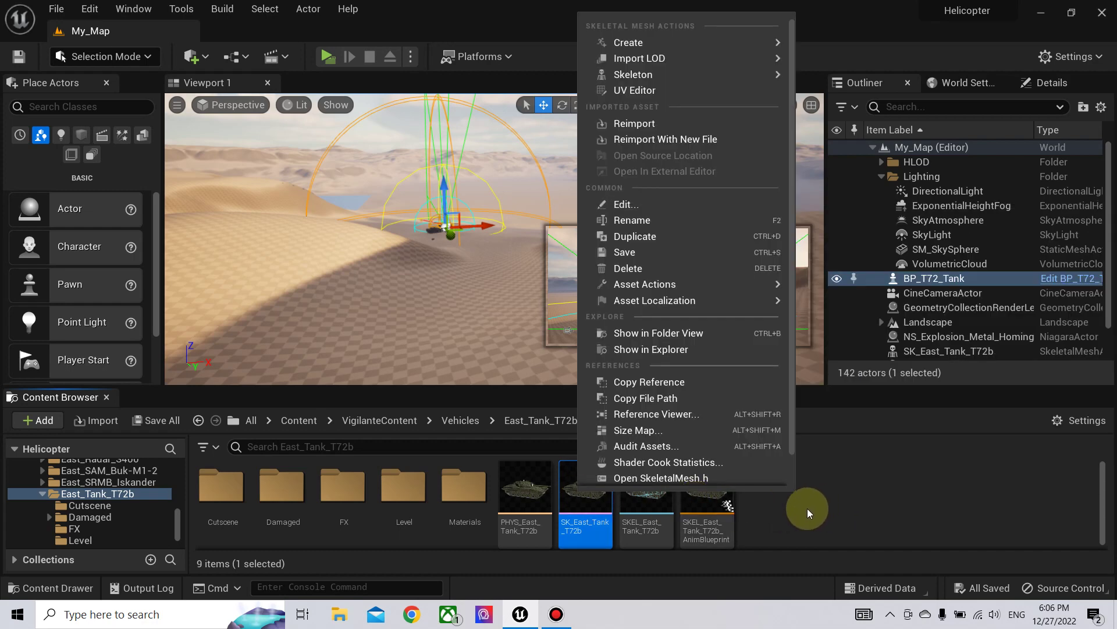
pyautogui.click(793, 517)
pyautogui.click(827, 518)
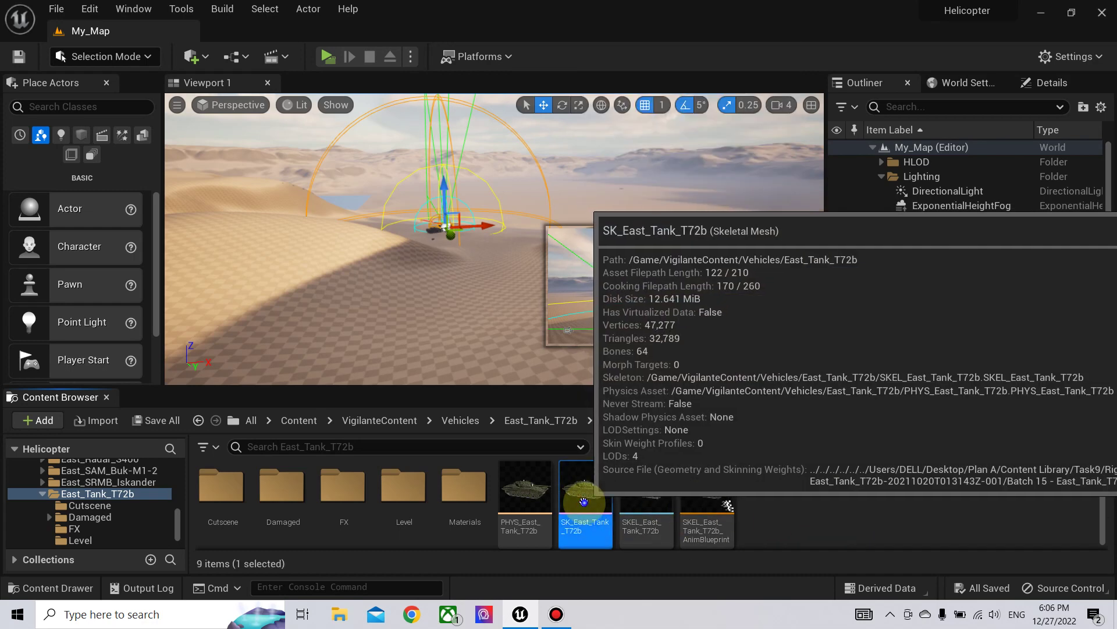
pyautogui.rightClick(578, 514)
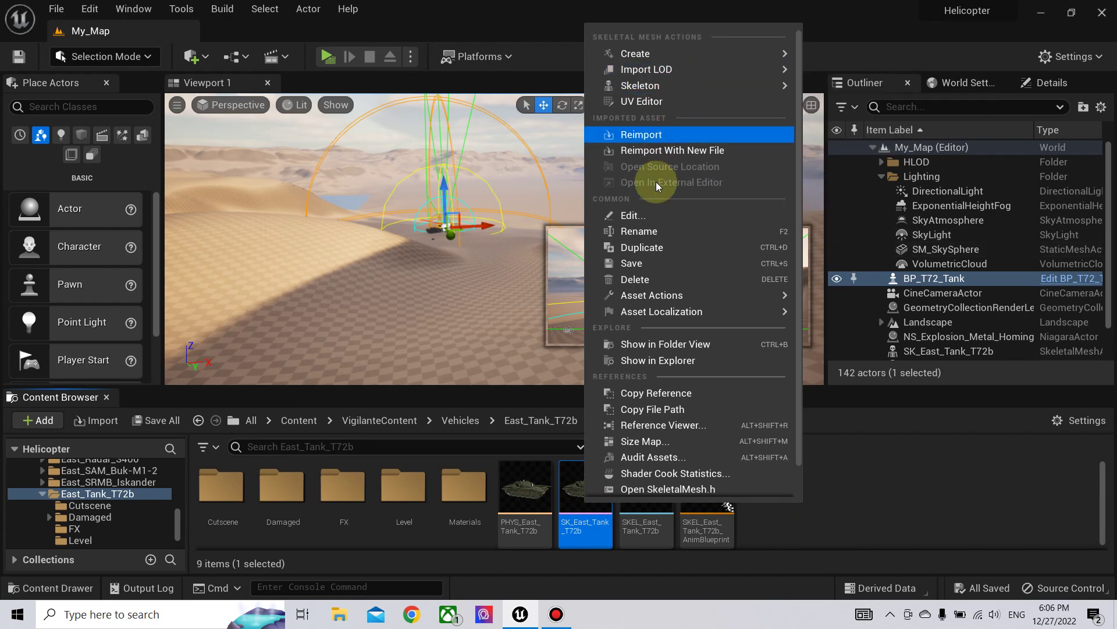
pyautogui.moveTo(646, 299)
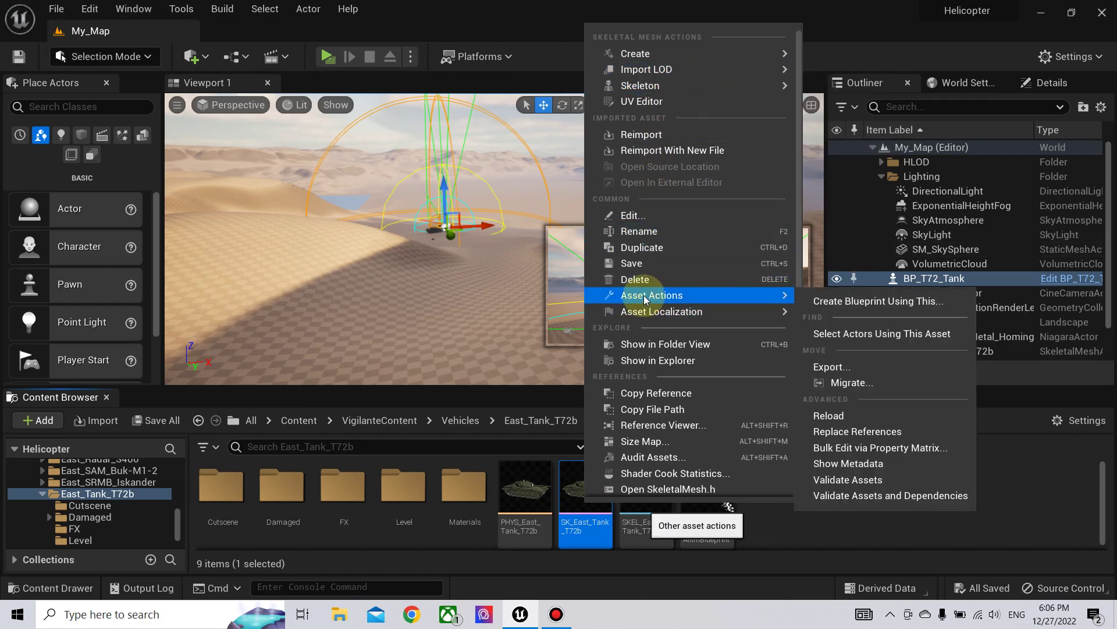
pyautogui.click(847, 367)
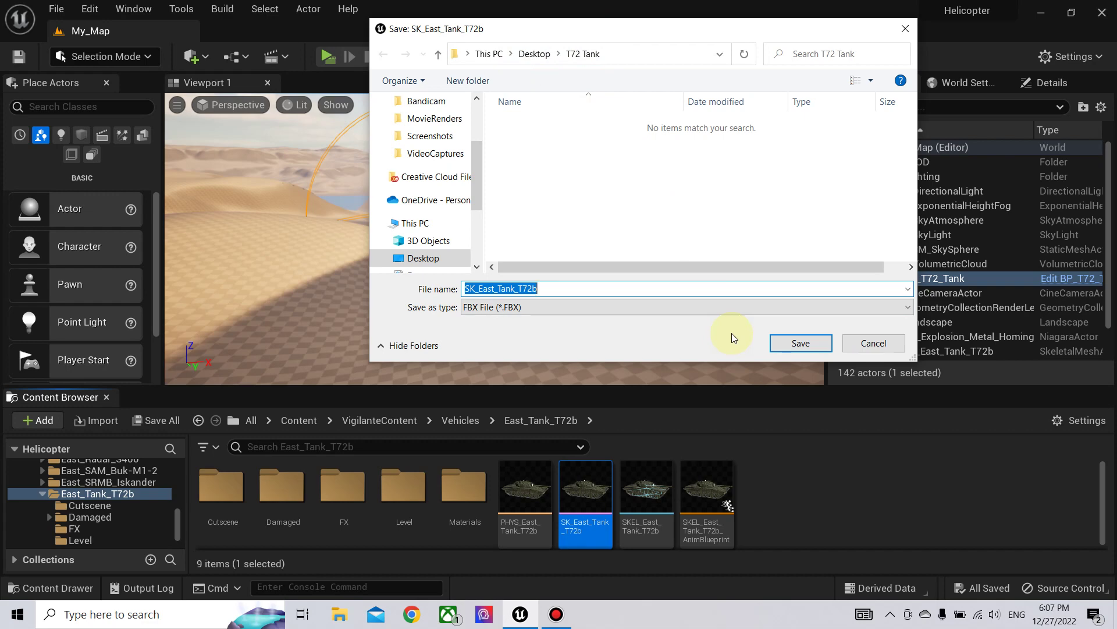
pyautogui.click(797, 345)
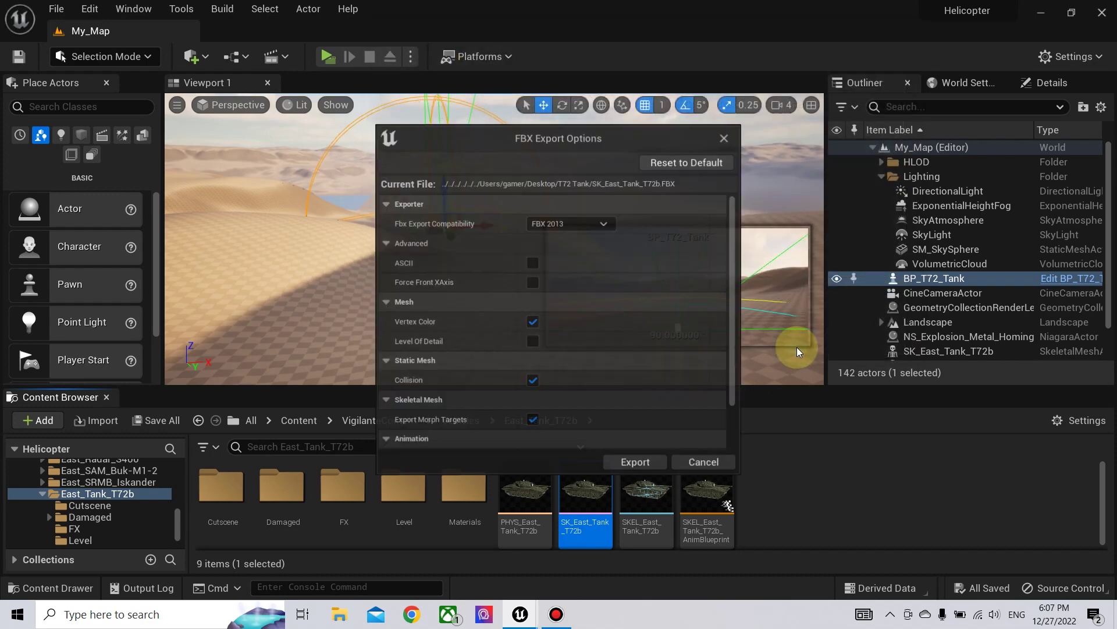
# Turn off Level Of Detail in the FBX export options and export the tank mesh.
pyautogui.moveTo(530, 142); pyautogui.dragTo(545, 107)
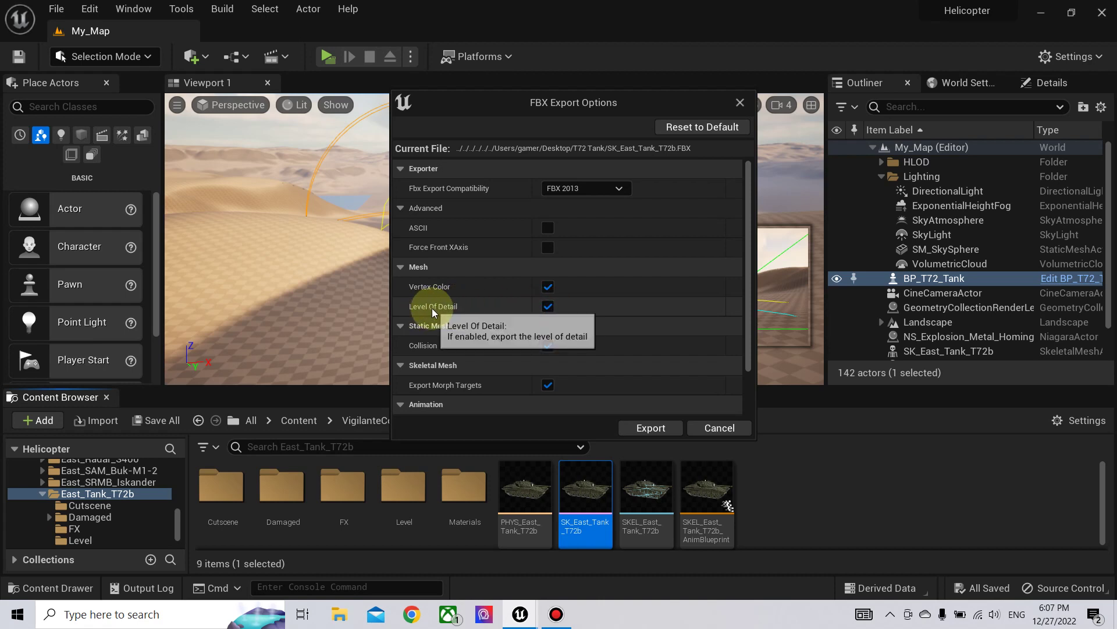
pyautogui.click(548, 307)
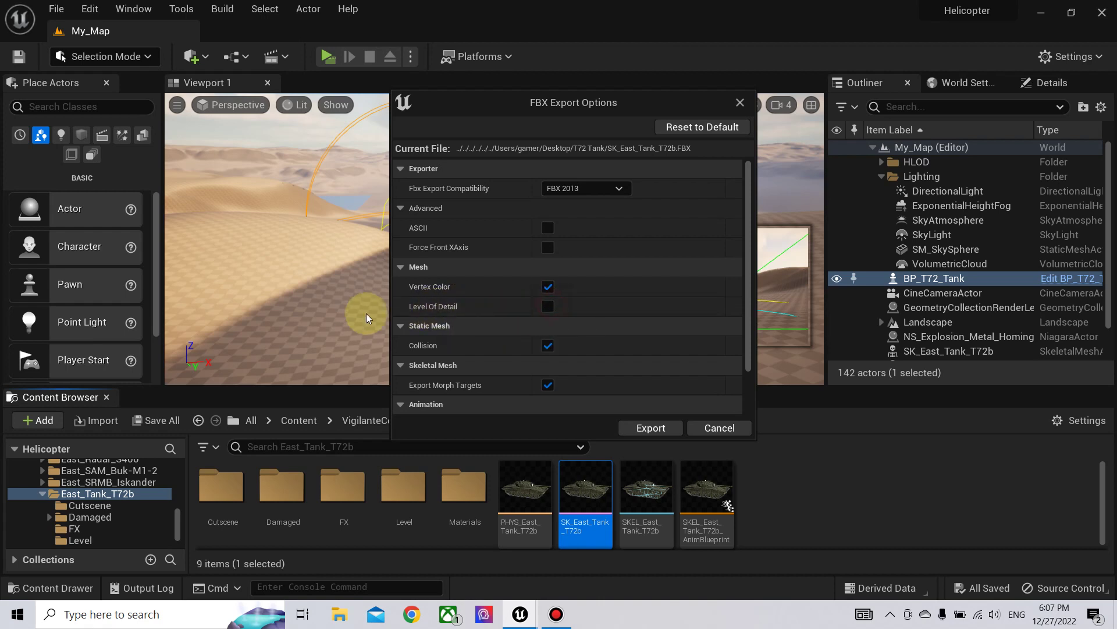
pyautogui.scroll(-2, 509, 303)
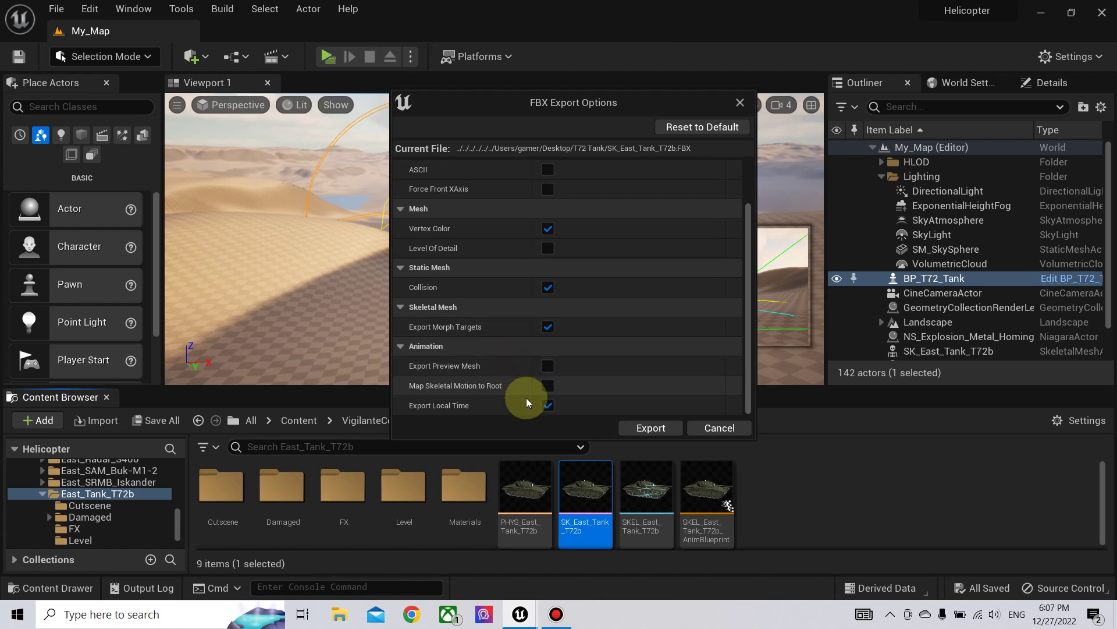
pyautogui.scroll(2, 507, 370)
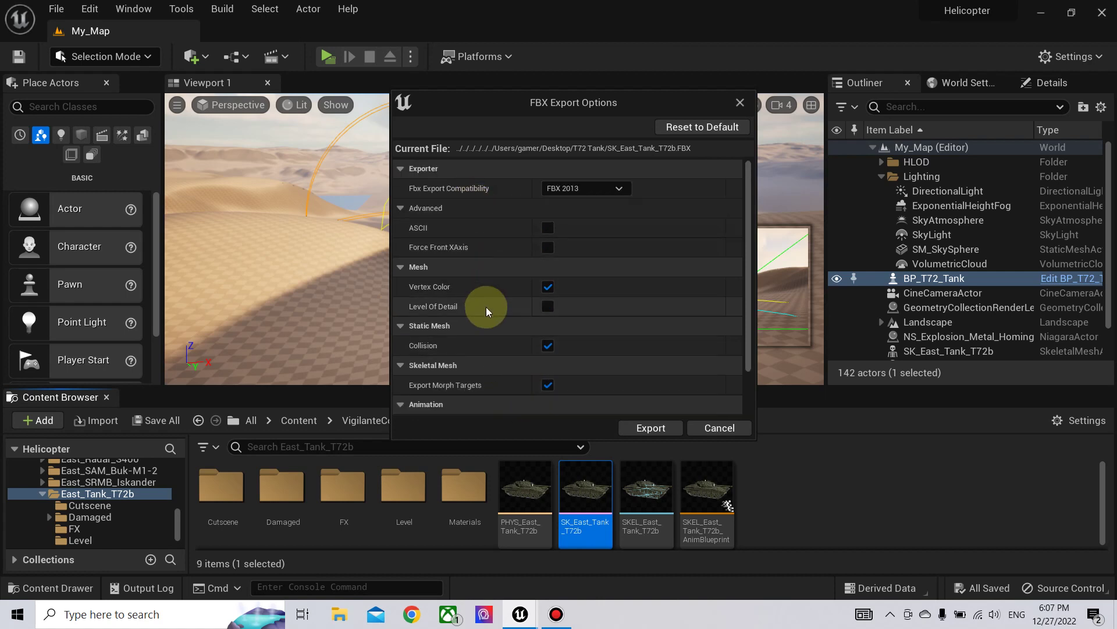
pyautogui.scroll(-2, 486, 306)
pyautogui.scroll(2, 496, 336)
pyautogui.scroll(-2, 484, 305)
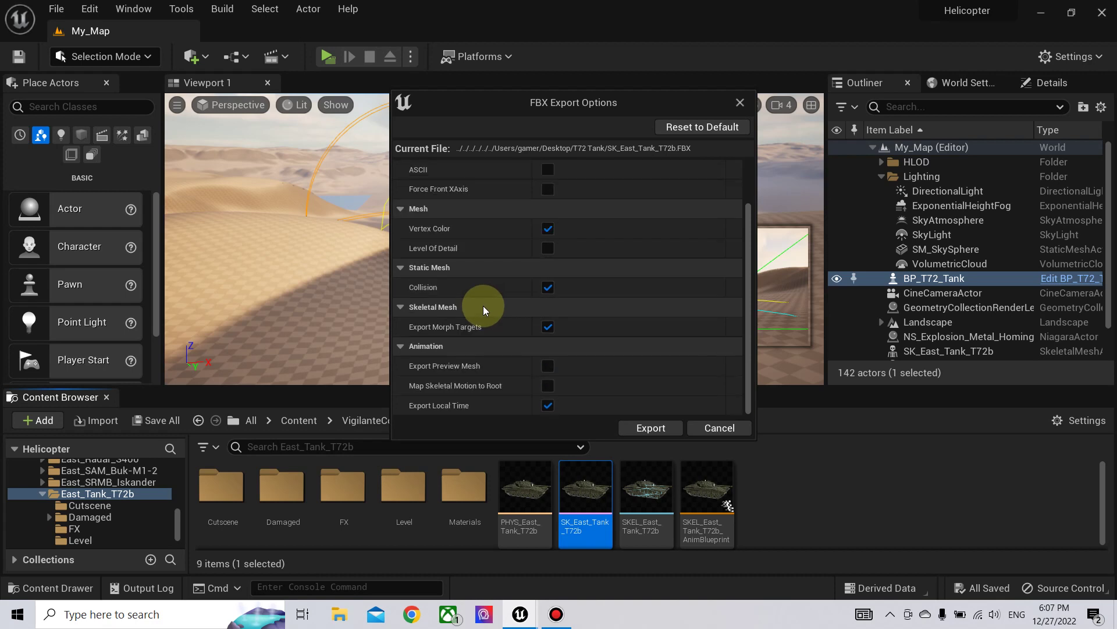
pyautogui.scroll(2, 484, 305)
pyautogui.scroll(-2, 480, 256)
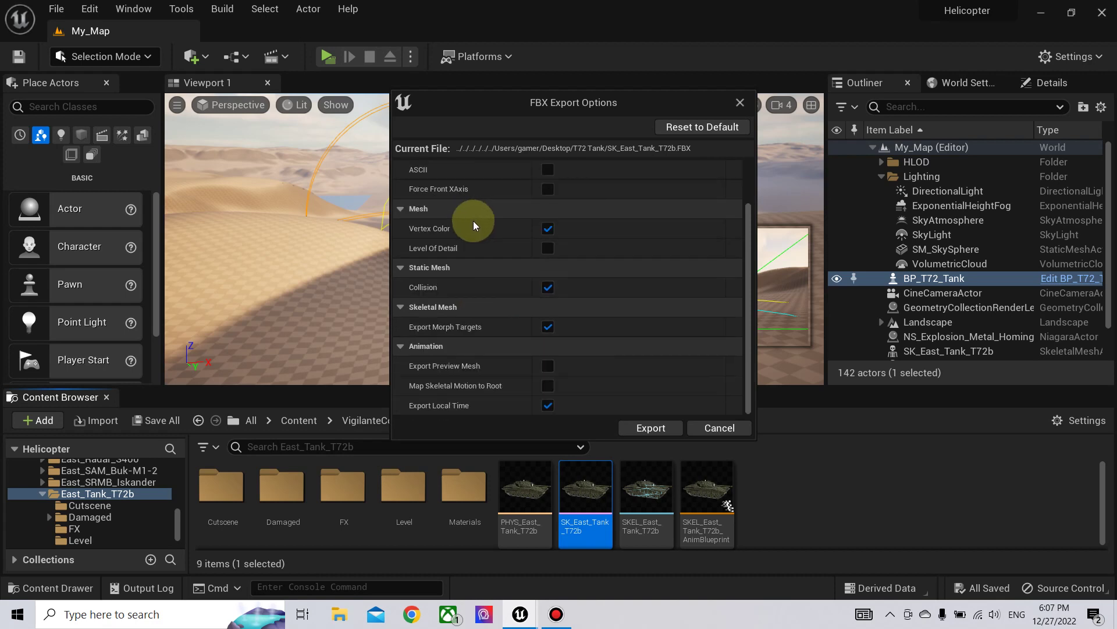
pyautogui.click(649, 427)
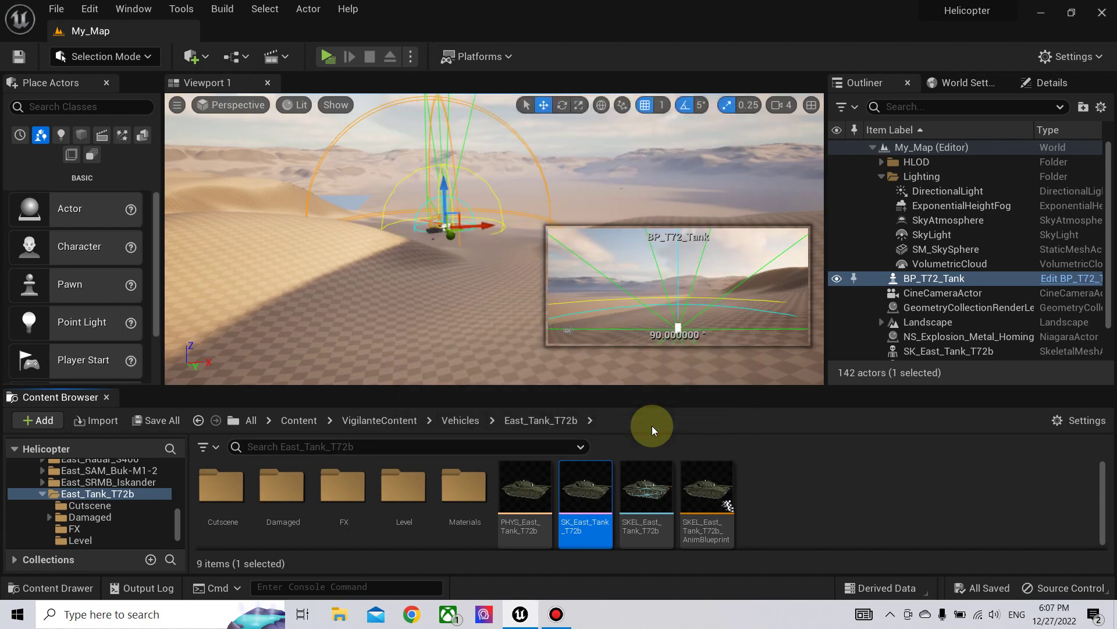
# Minimize the Unreal editor and launch Blender 3.4 from the desktop.
pyautogui.click(1041, 12)
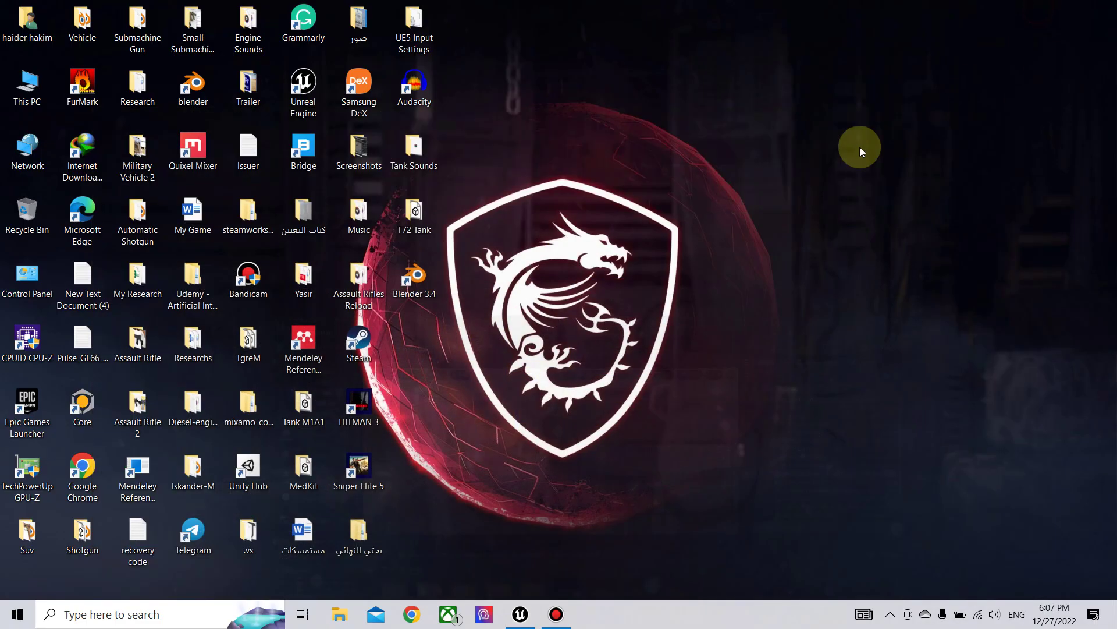
pyautogui.rightClick(704, 206)
pyautogui.click(728, 234)
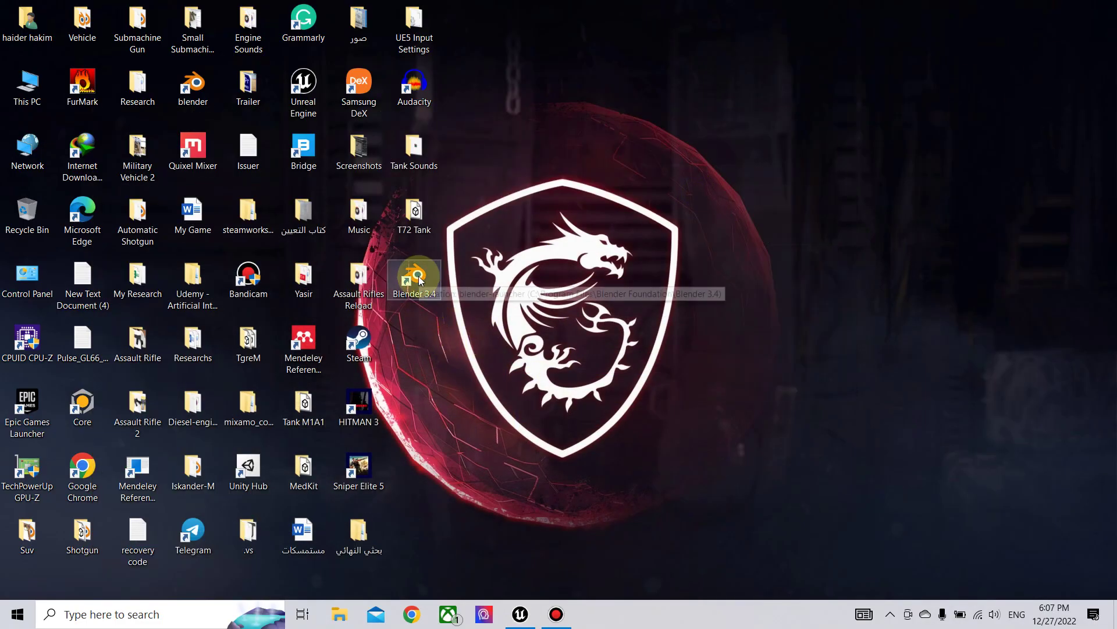
pyautogui.doubleClick(416, 277)
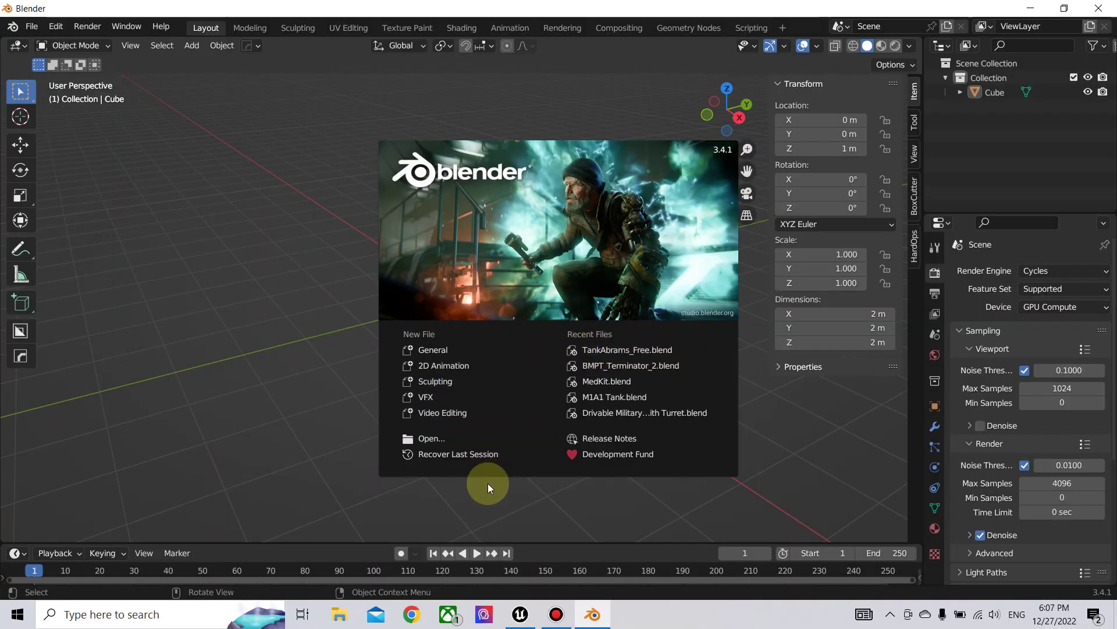
# Dismiss the startup and file-opening windows, then delete the default cube from the scene.
pyautogui.click(439, 437)
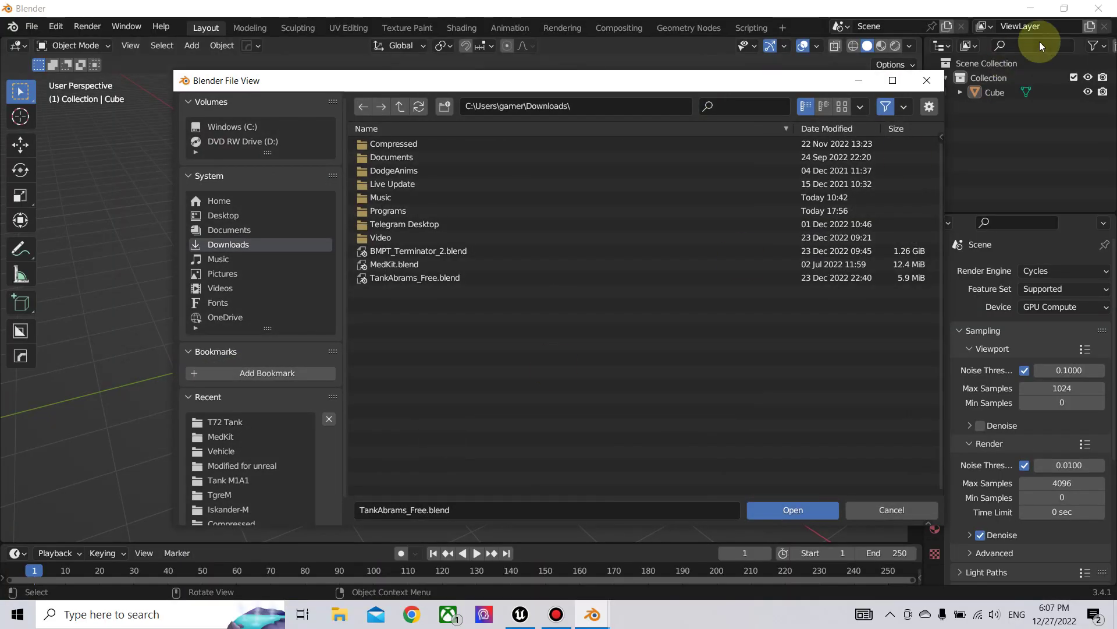
pyautogui.press('Escape')
pyautogui.click(463, 262)
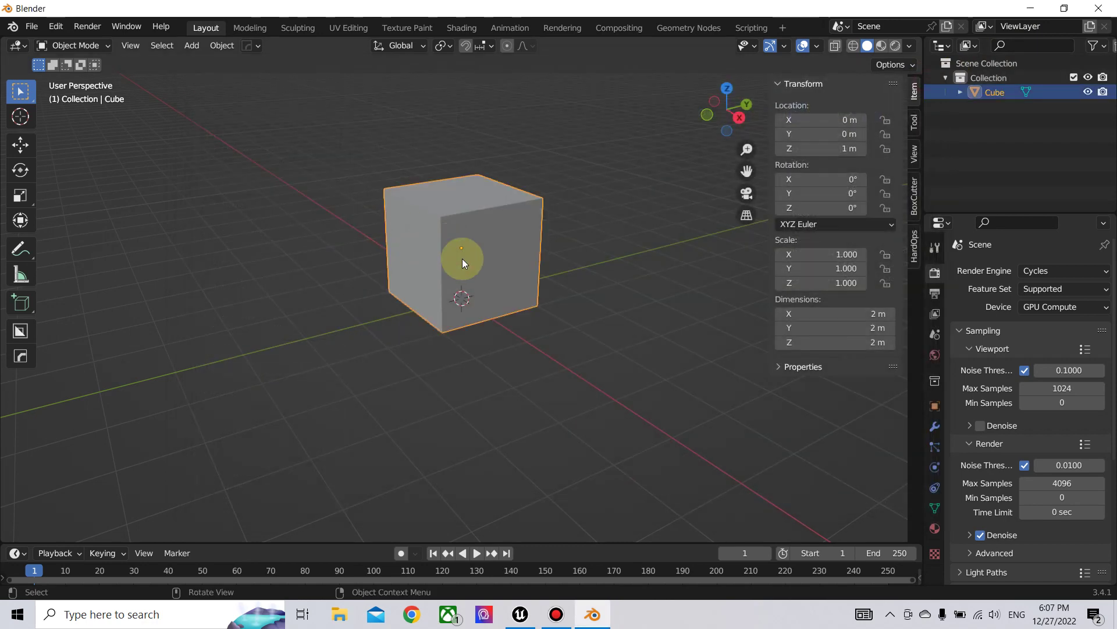
pyautogui.press('Delete')
# Import SK_East_Tank_T72b.FBX from the desktop's T72 Tank folder with the default FBX import settings.
pyautogui.click(35, 27)
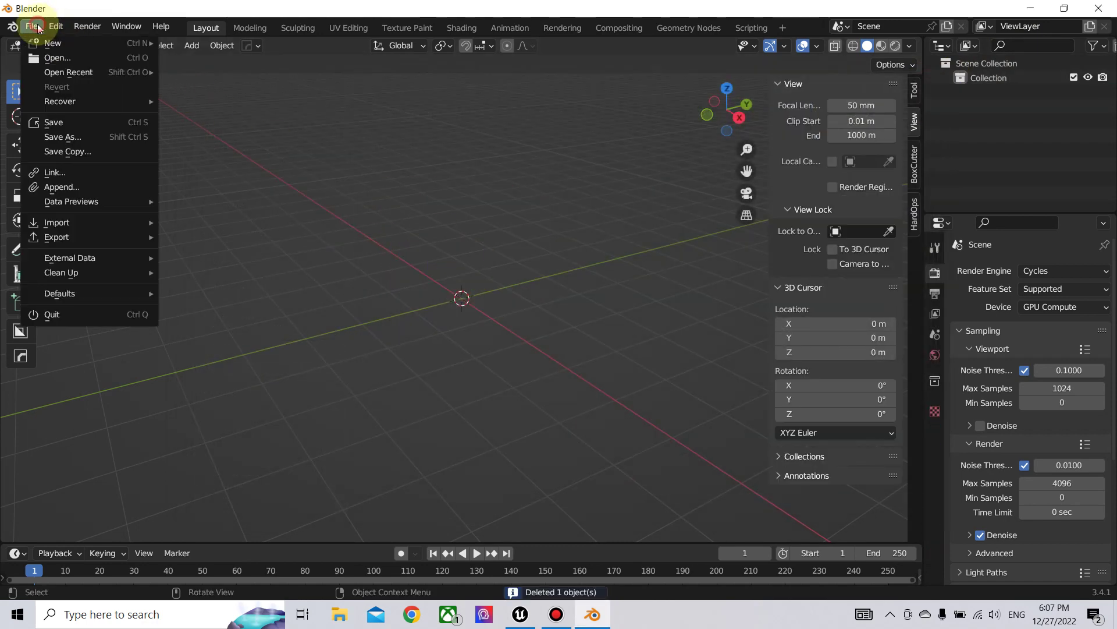
pyautogui.moveTo(75, 222)
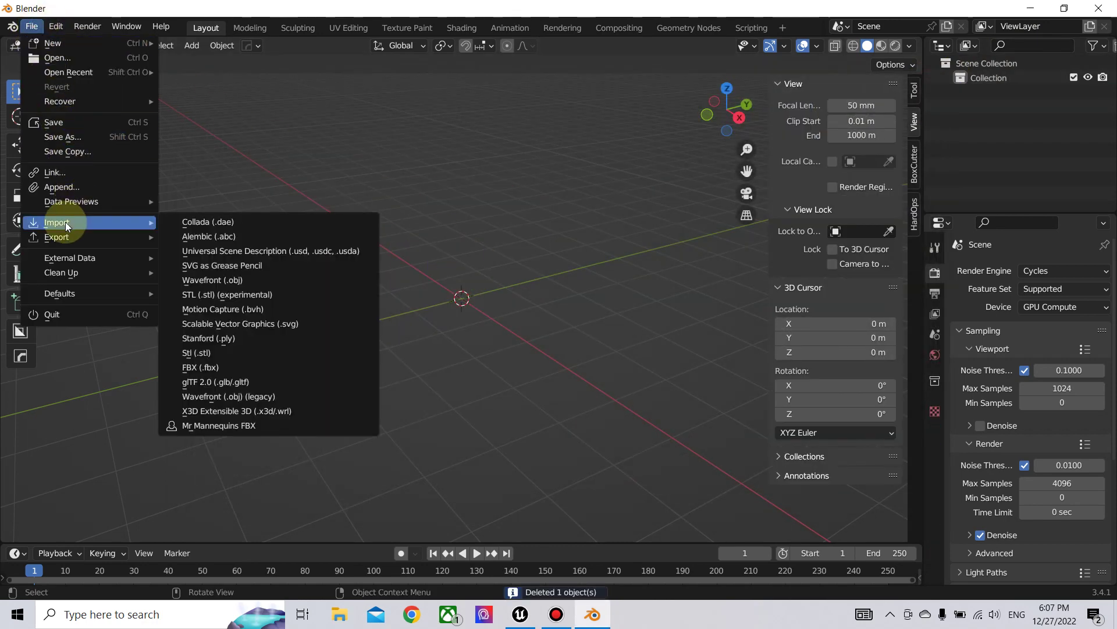
pyautogui.click(208, 367)
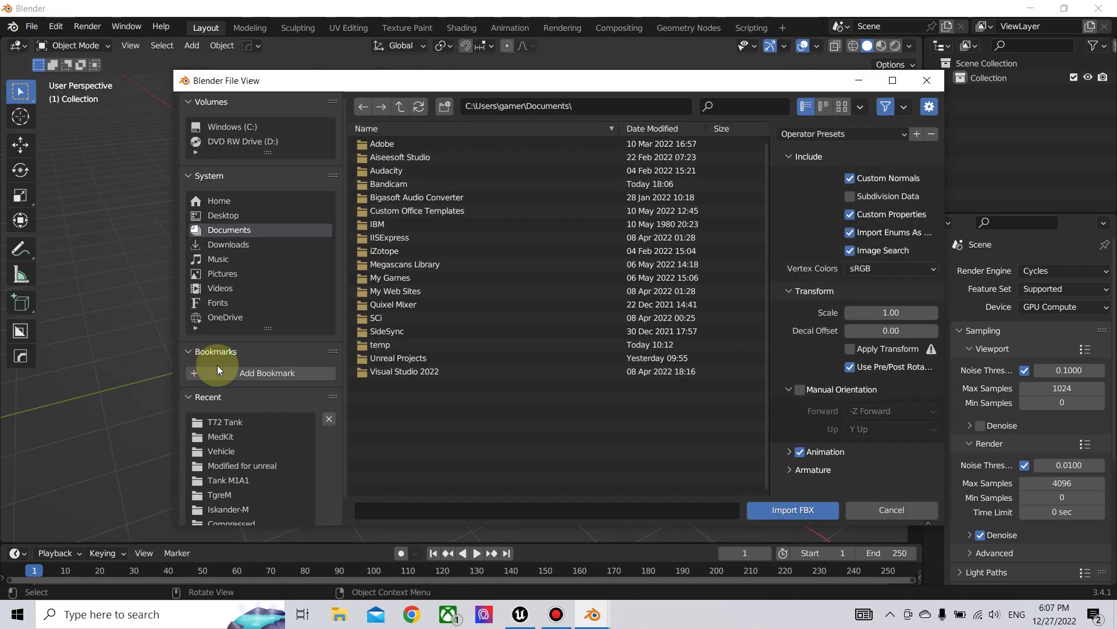
pyautogui.click(238, 214)
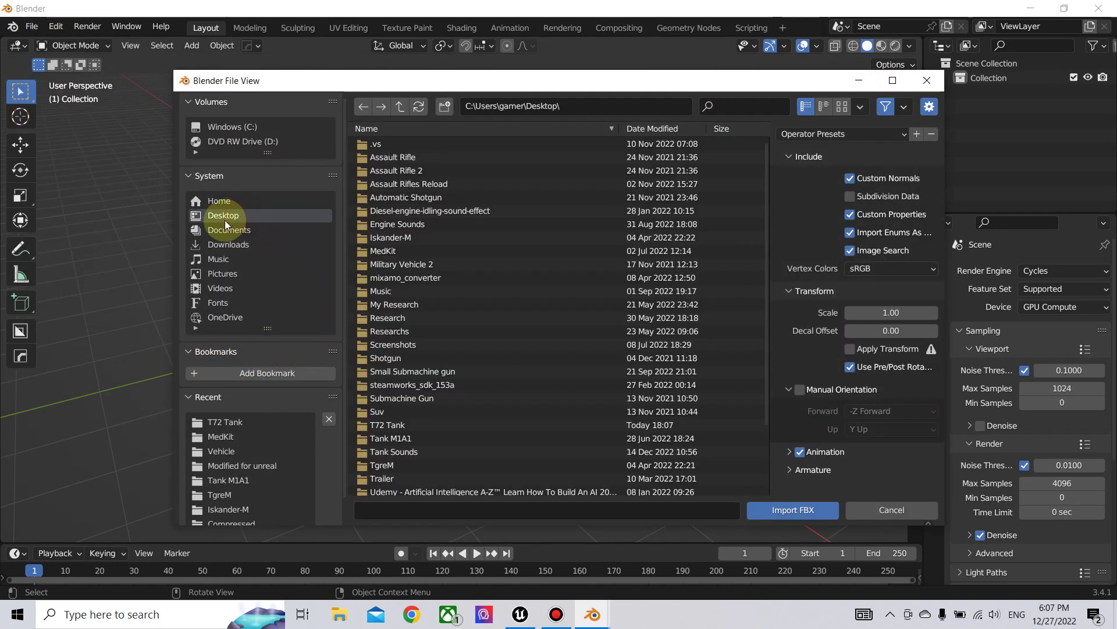
pyautogui.doubleClick(394, 425)
pyautogui.click(433, 146)
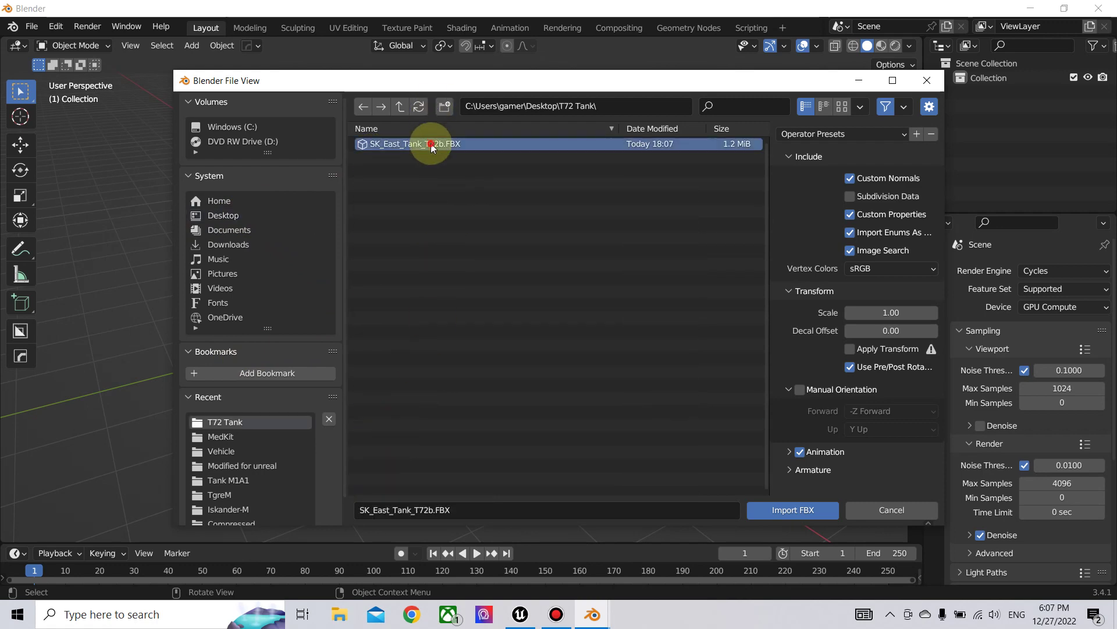
pyautogui.click(783, 511)
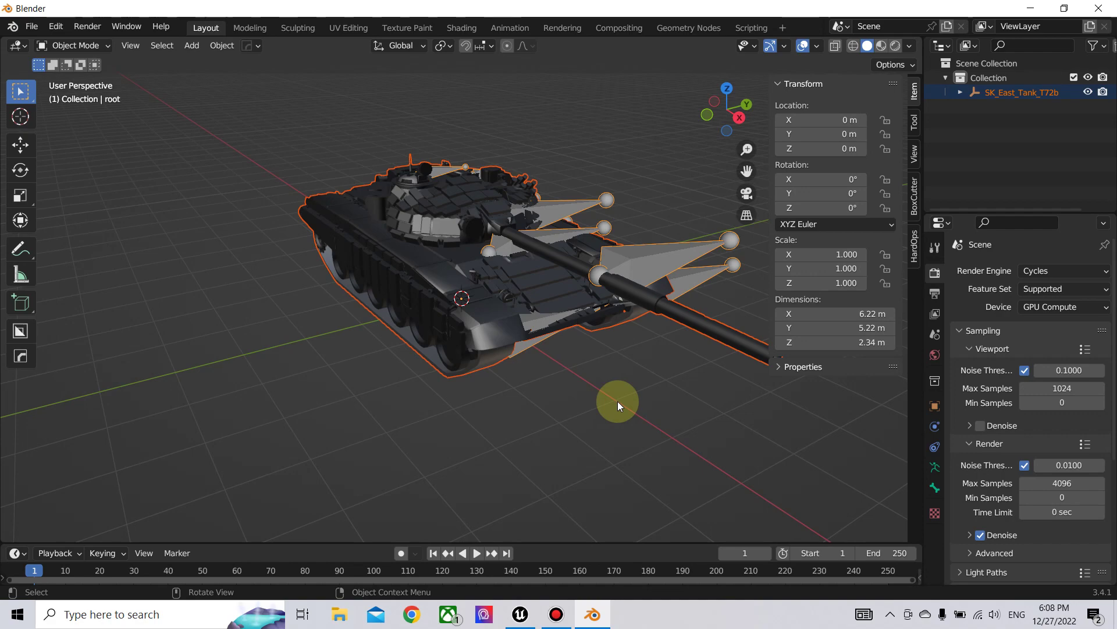
# Examine the imported tank and its rig from several sides and distances.
pyautogui.moveTo(617, 400); pyautogui.dragTo(504, 393, button='middle')
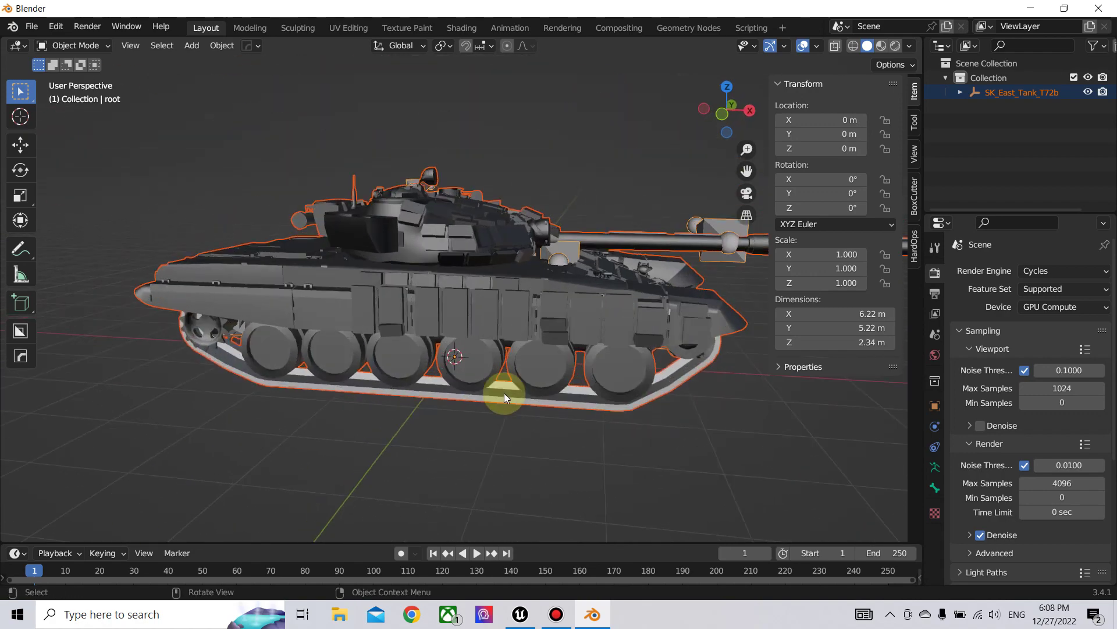
pyautogui.scroll(-2, 504, 393)
pyautogui.scroll(5, 504, 393)
pyautogui.scroll(-8, 504, 393)
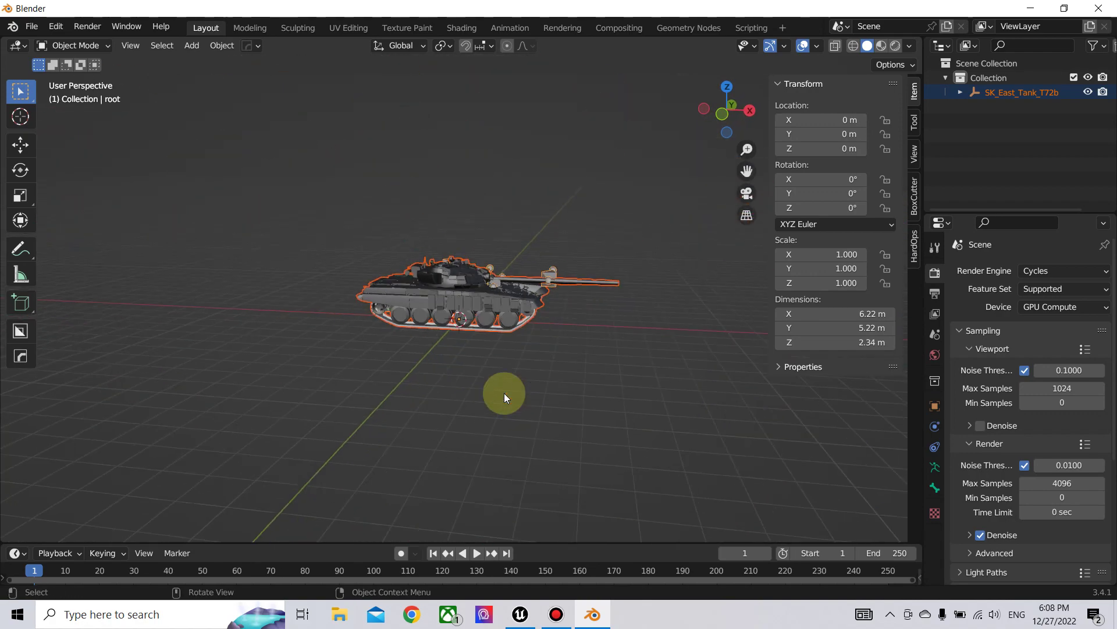
pyautogui.scroll(6, 504, 392)
pyautogui.scroll(-4, 504, 393)
pyautogui.scroll(1, 599, 385)
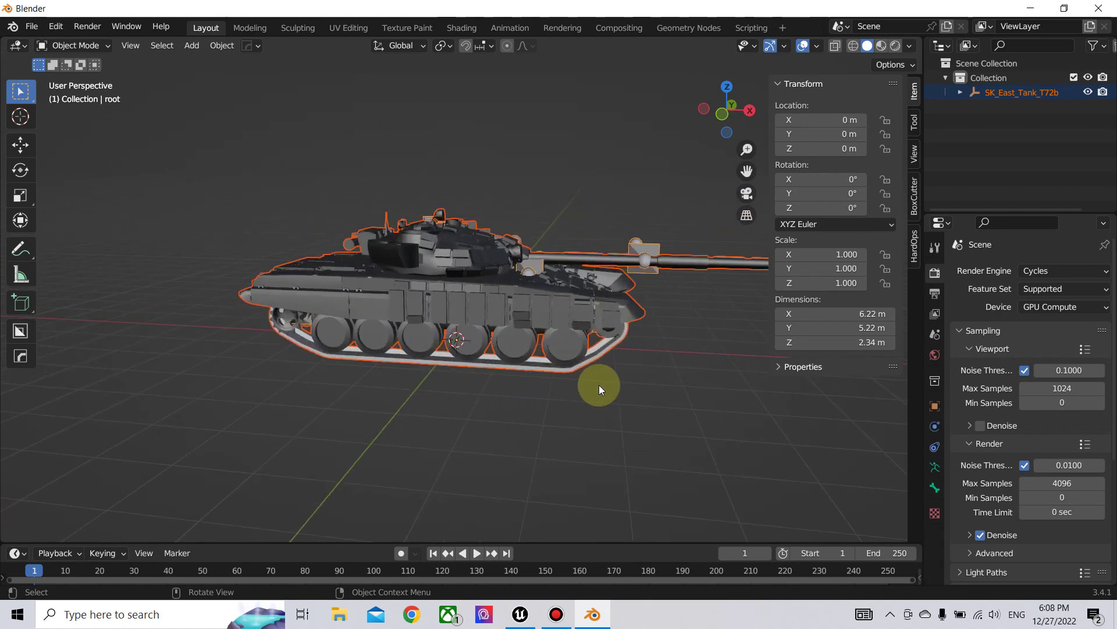
pyautogui.moveTo(599, 385); pyautogui.dragTo(438, 404, button='middle')
pyautogui.rightClick(438, 404)
pyautogui.rightClick(580, 401)
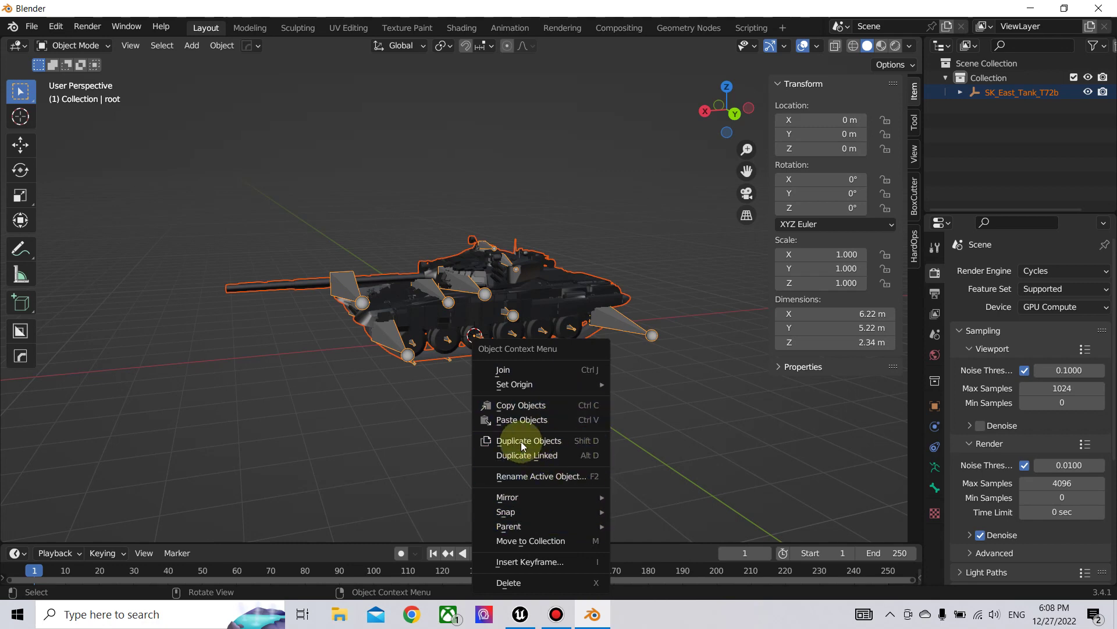
pyautogui.click(320, 399)
pyautogui.moveTo(395, 396); pyautogui.dragTo(591, 504)
pyautogui.moveTo(328, 391); pyautogui.dragTo(489, 487)
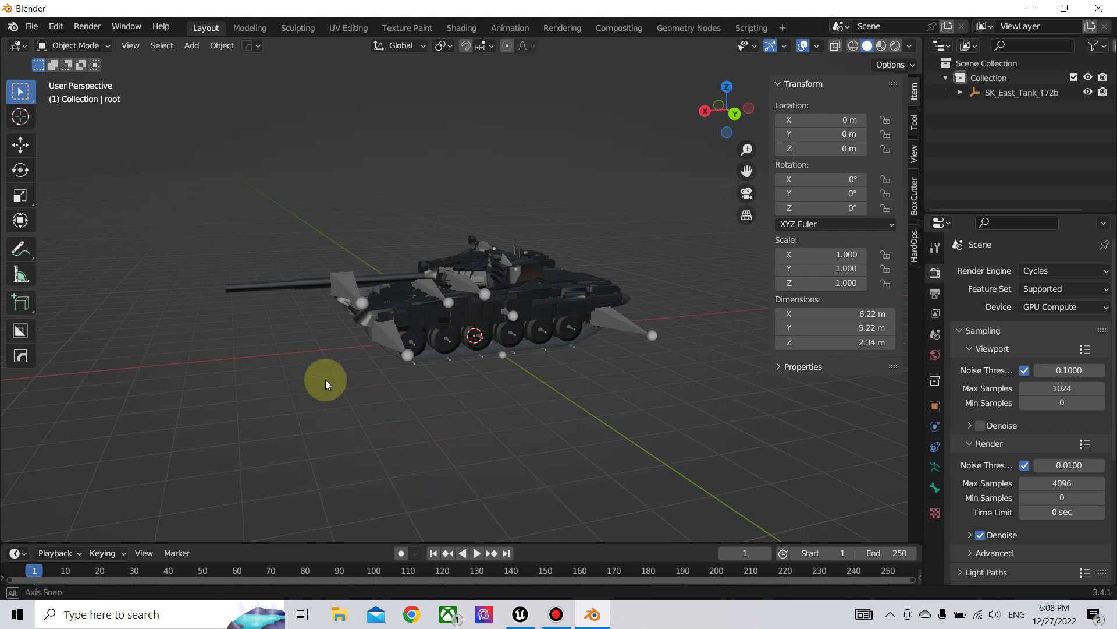
# Select the tank's armature and examine its bones around the hull and wheels up close.
pyautogui.moveTo(326, 380); pyautogui.dragTo(459, 360, button='middle')
pyautogui.click(460, 351)
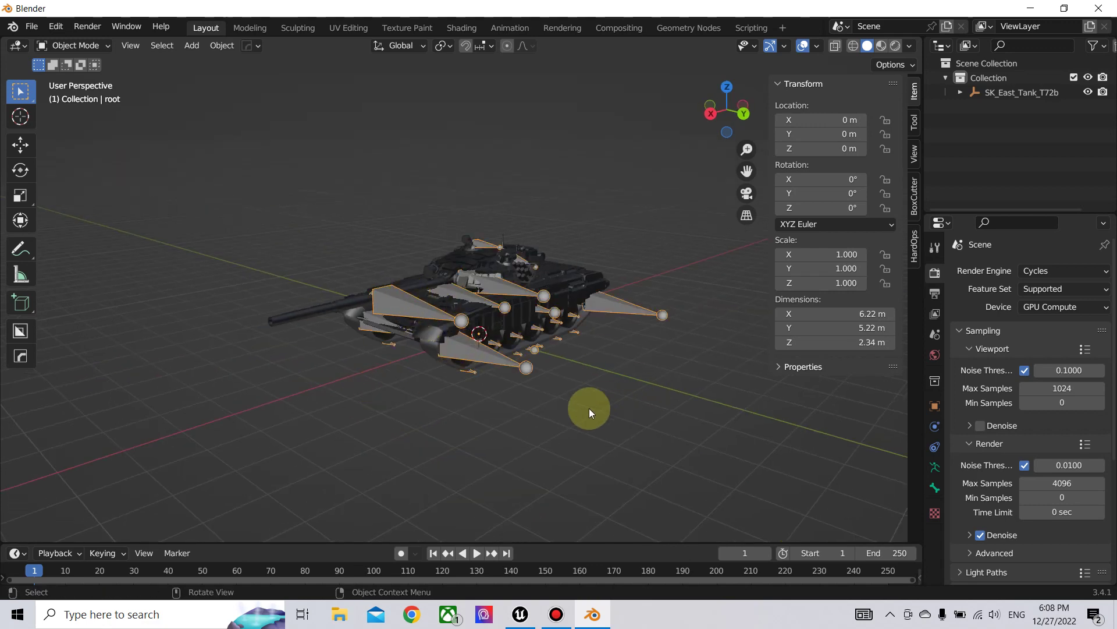
pyautogui.moveTo(589, 407)
pyautogui.mouseDown(button='middle')
pyautogui.moveTo(526, 427)
pyautogui.moveTo(582, 391)
pyautogui.mouseUp(button='middle')
pyautogui.scroll(5, 552, 385)
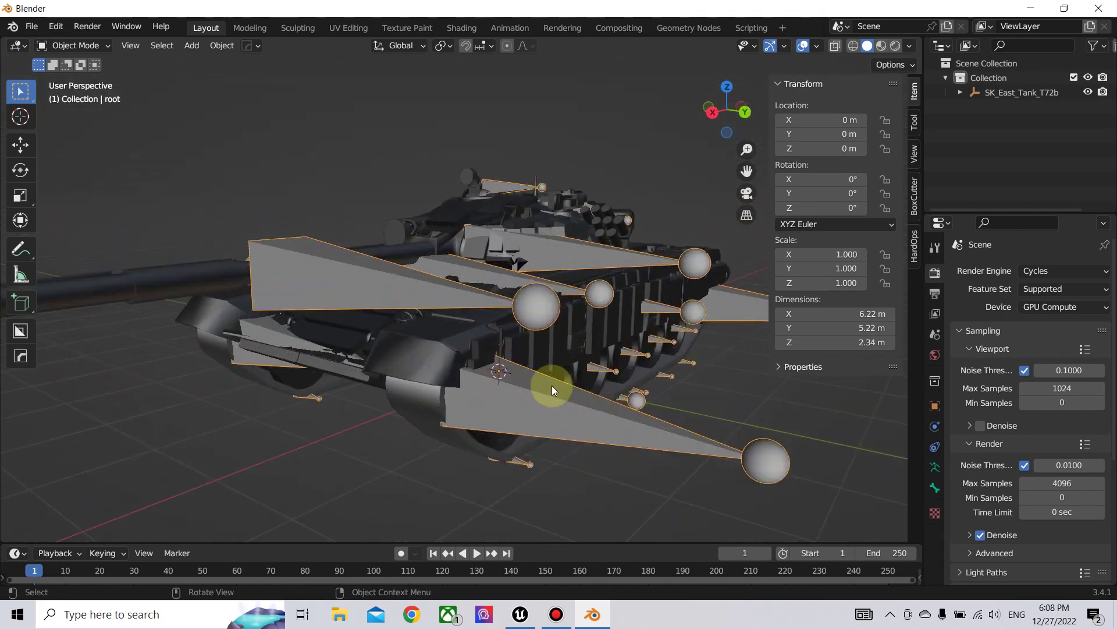
pyautogui.scroll(-5, 552, 386)
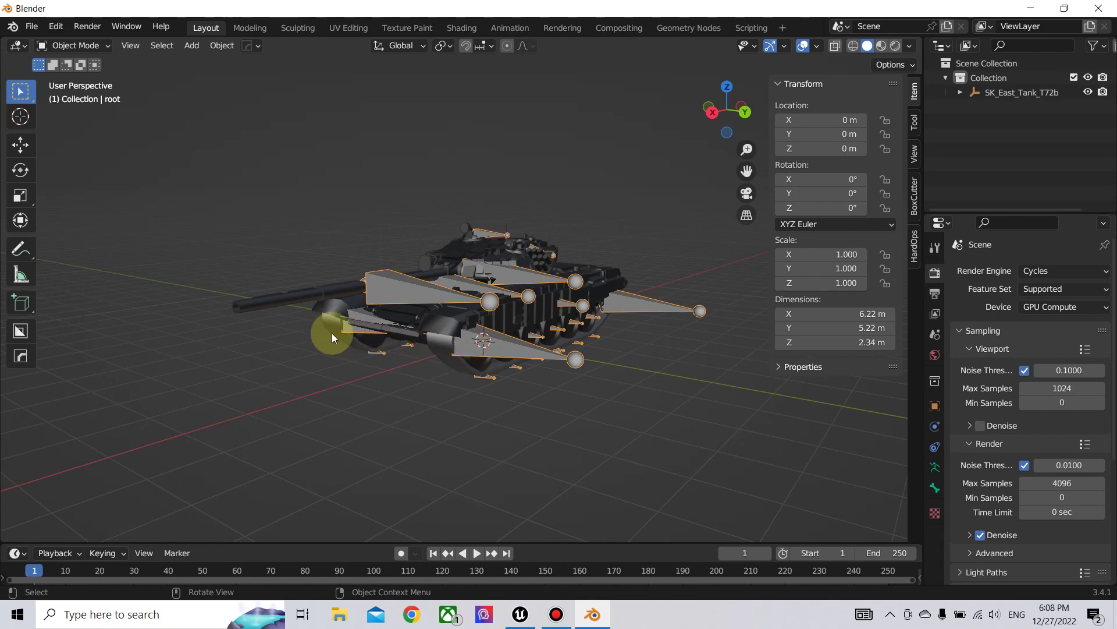
# Select the tank mesh and switch it to Edit Mode.
pyautogui.click(445, 318)
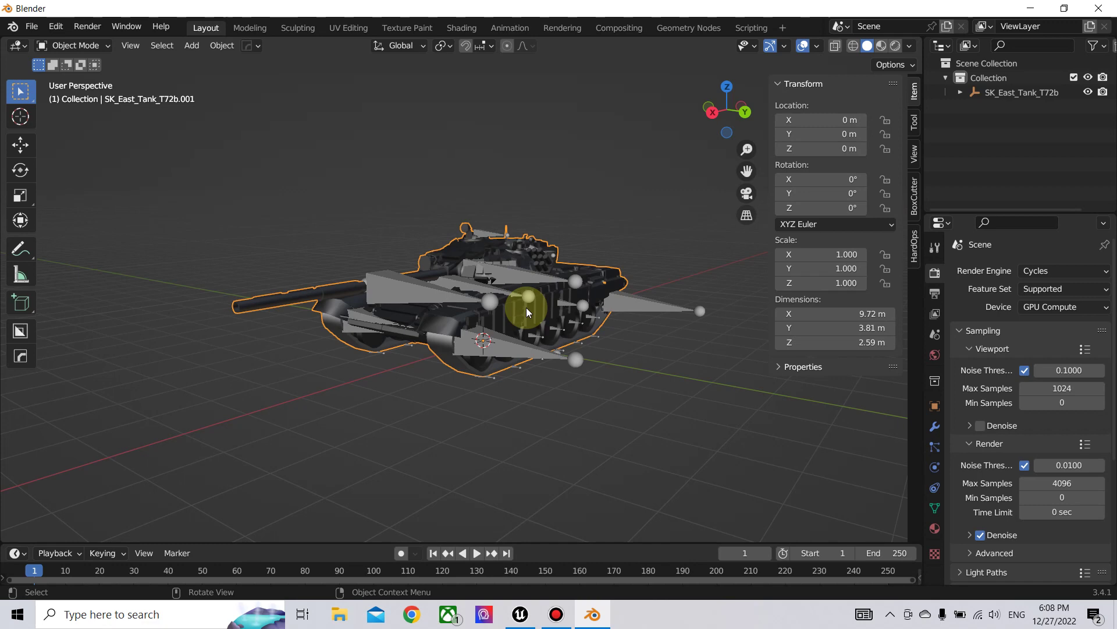
pyautogui.press('Tab')
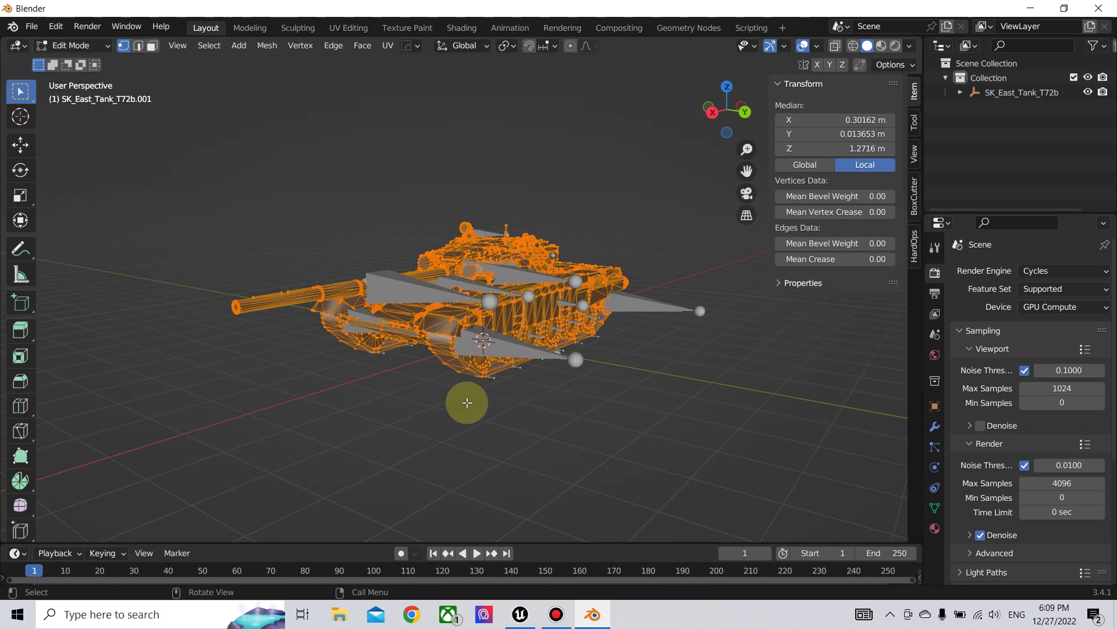
# Clear the mesh selection and select only the track geometry that uses the MI_East_Tank_T72b_Tracks material.
pyautogui.moveTo(467, 402)
pyautogui.mouseDown(button='middle')
pyautogui.moveTo(539, 394)
pyautogui.moveTo(483, 400)
pyautogui.mouseUp(button='middle')
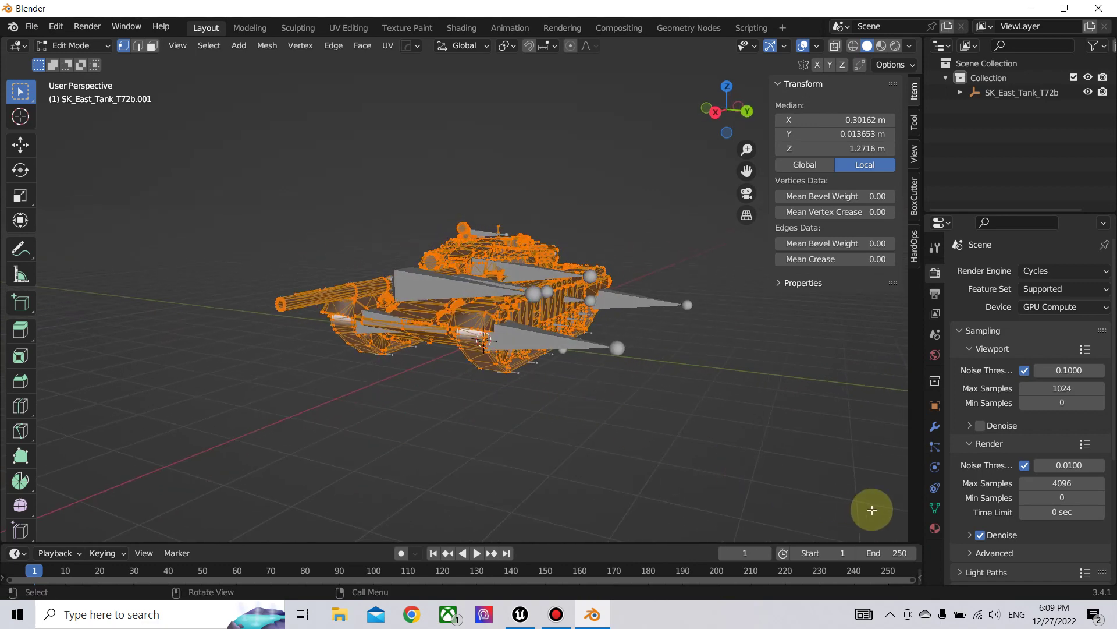
pyautogui.click(935, 529)
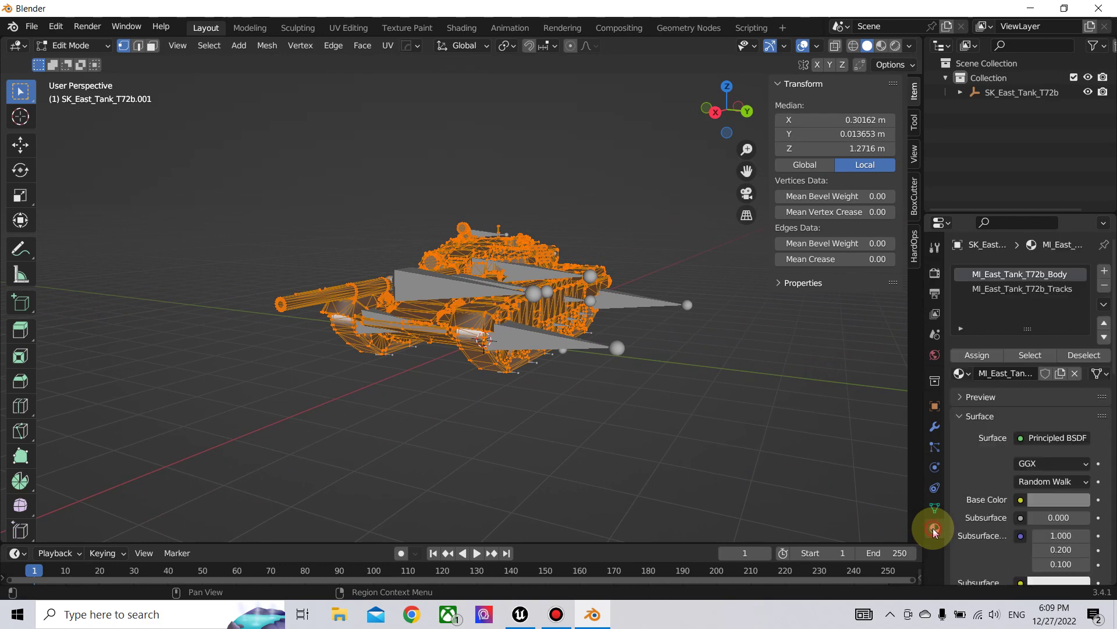
pyautogui.click(992, 290)
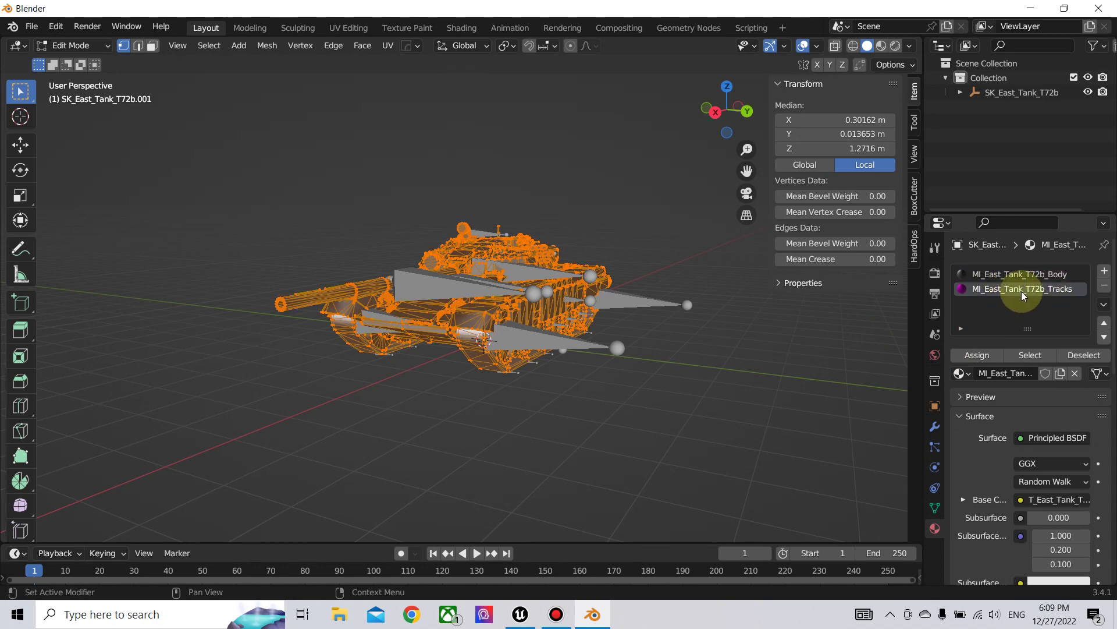
pyautogui.click(714, 369)
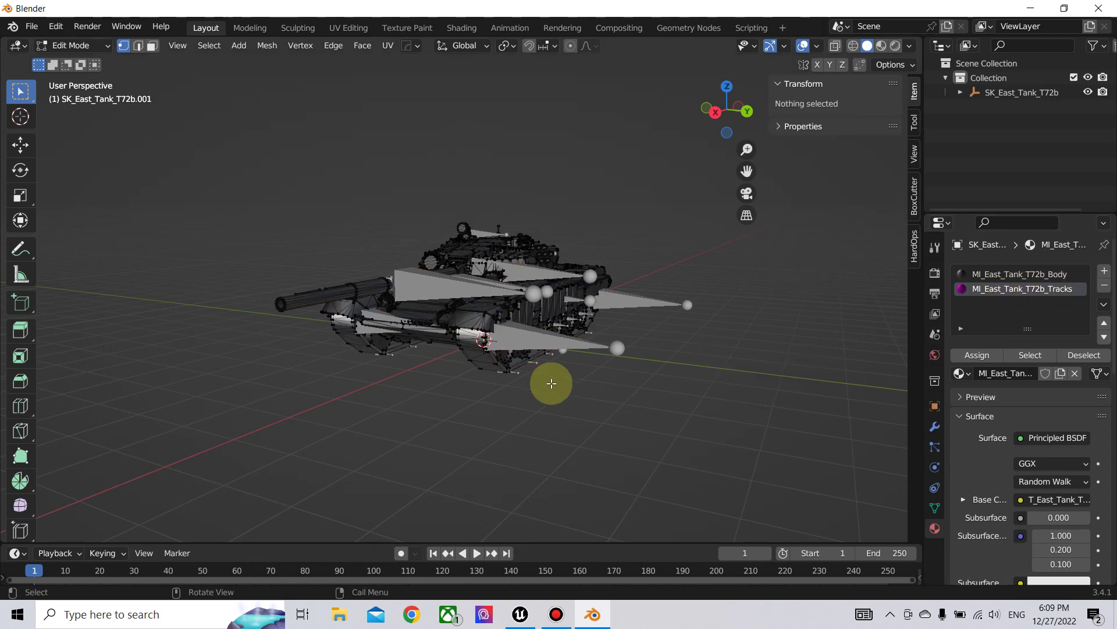
pyautogui.moveTo(552, 381); pyautogui.dragTo(514, 378, button='middle')
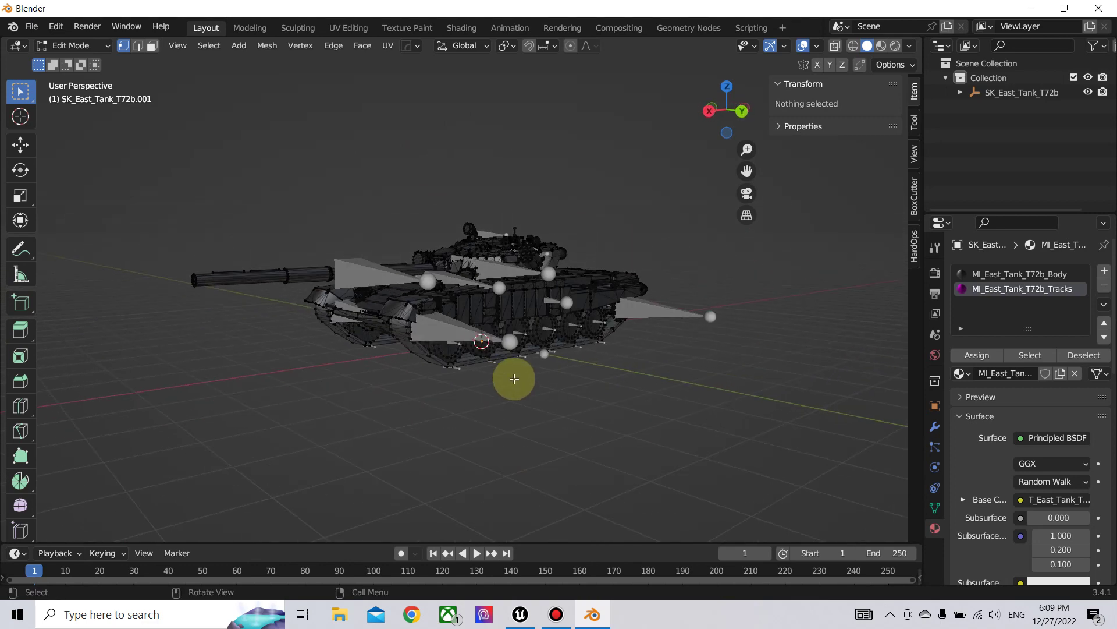
pyautogui.click(995, 290)
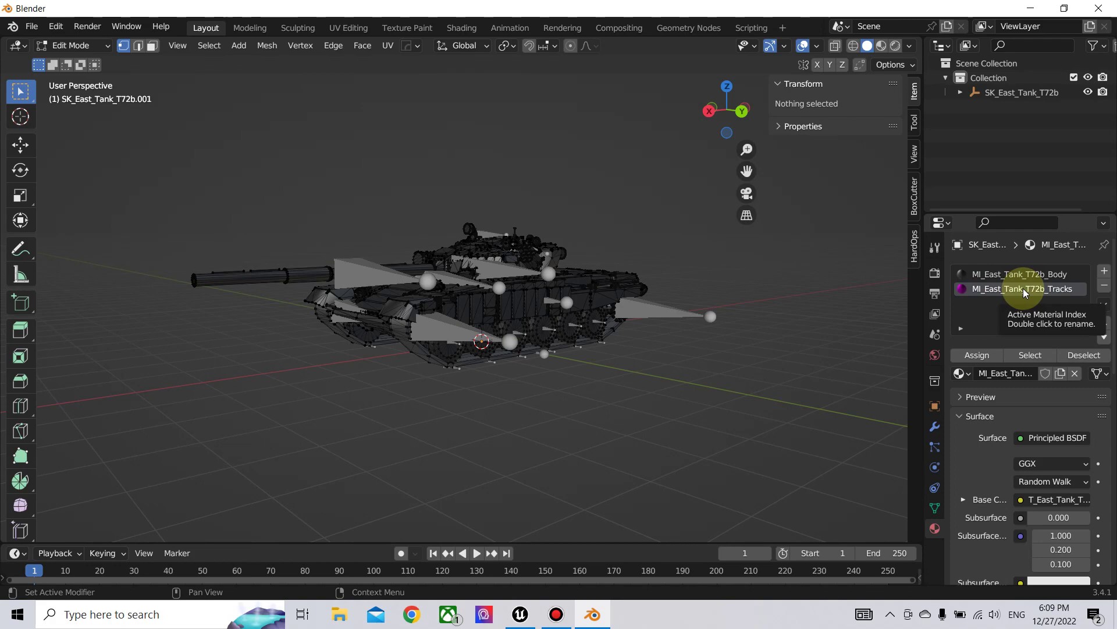
pyautogui.click(1031, 354)
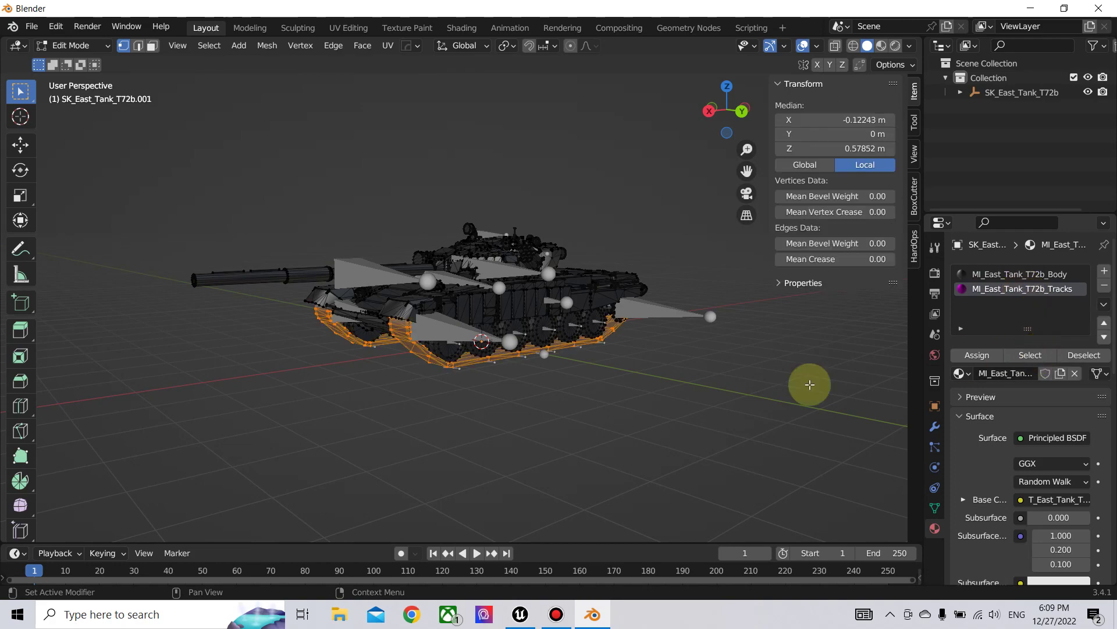
pyautogui.moveTo(421, 424); pyautogui.dragTo(495, 431, button='middle')
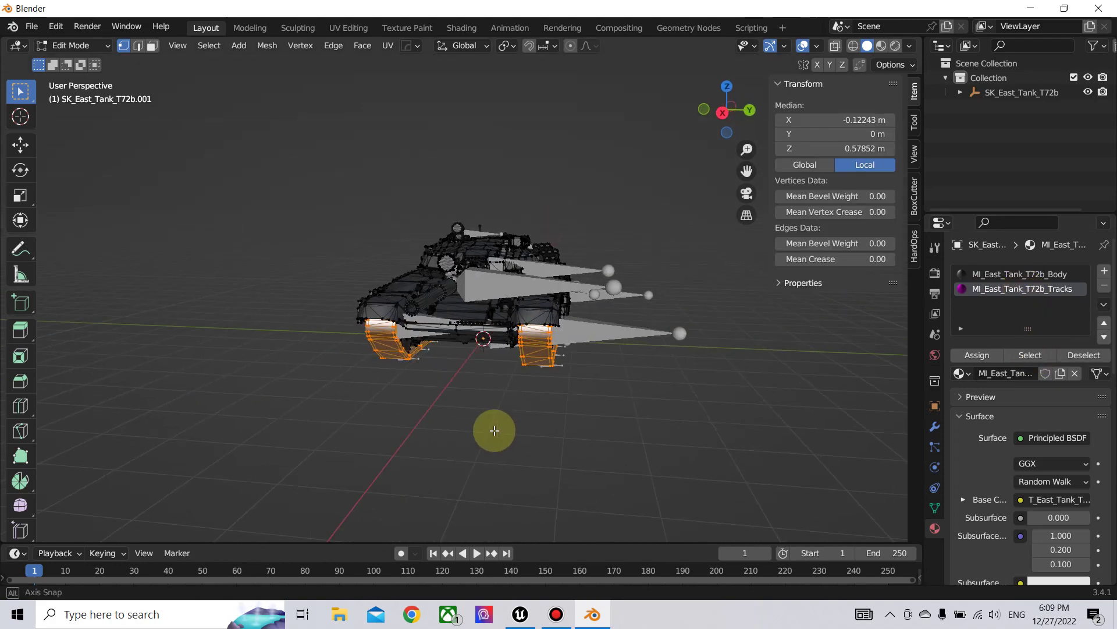
pyautogui.scroll(2, 495, 431)
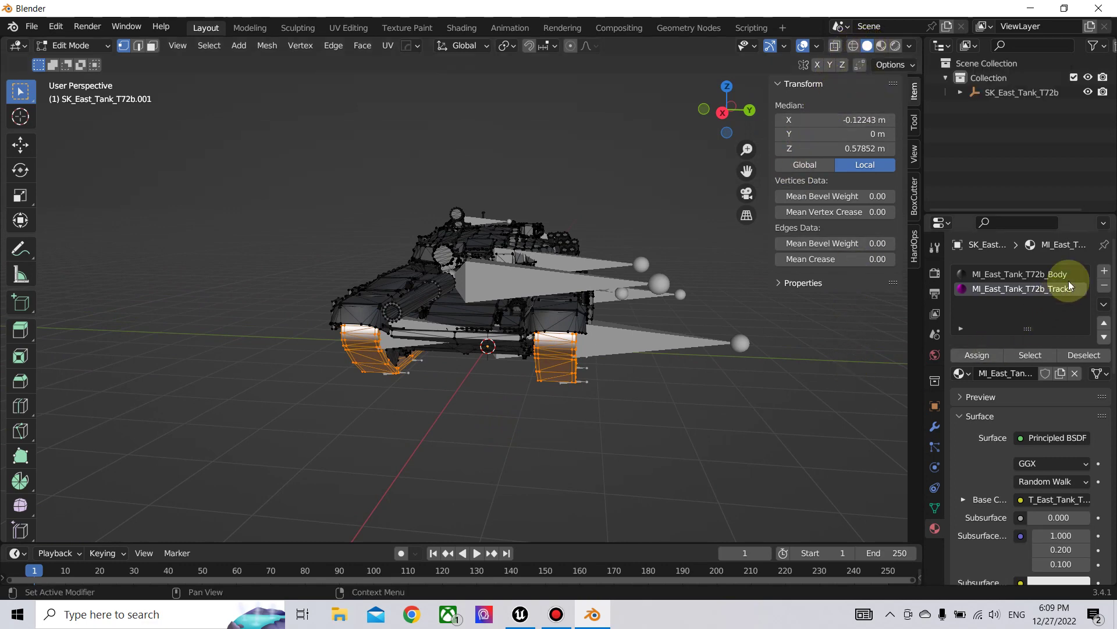
# Add a third material slot to the tank mesh with a new material named Left Track.
pyautogui.click(1104, 272)
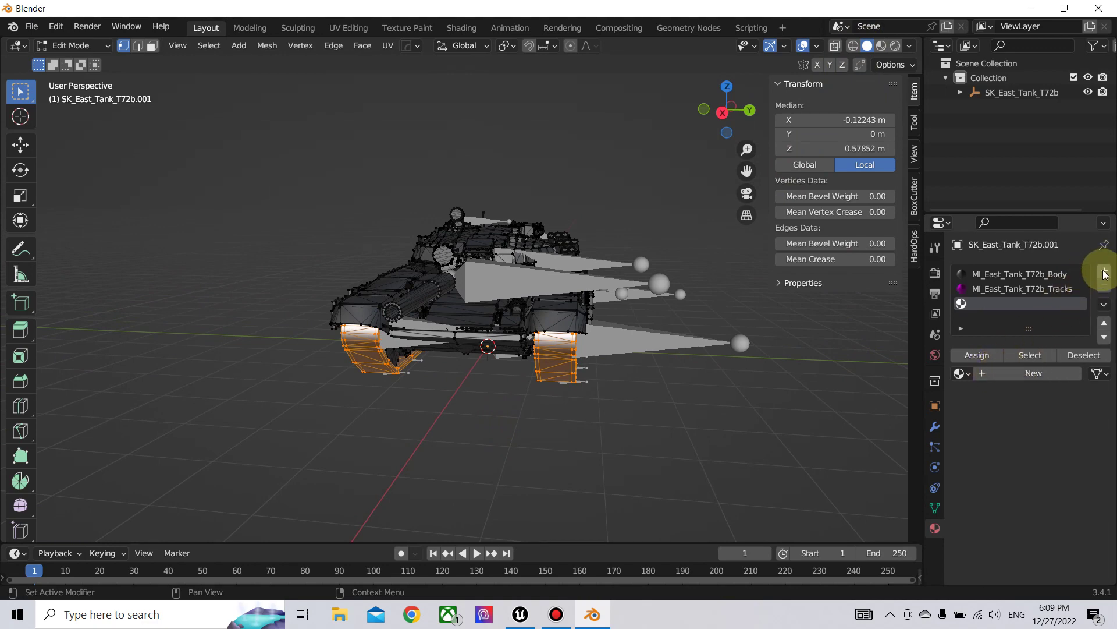
pyautogui.click(1021, 373)
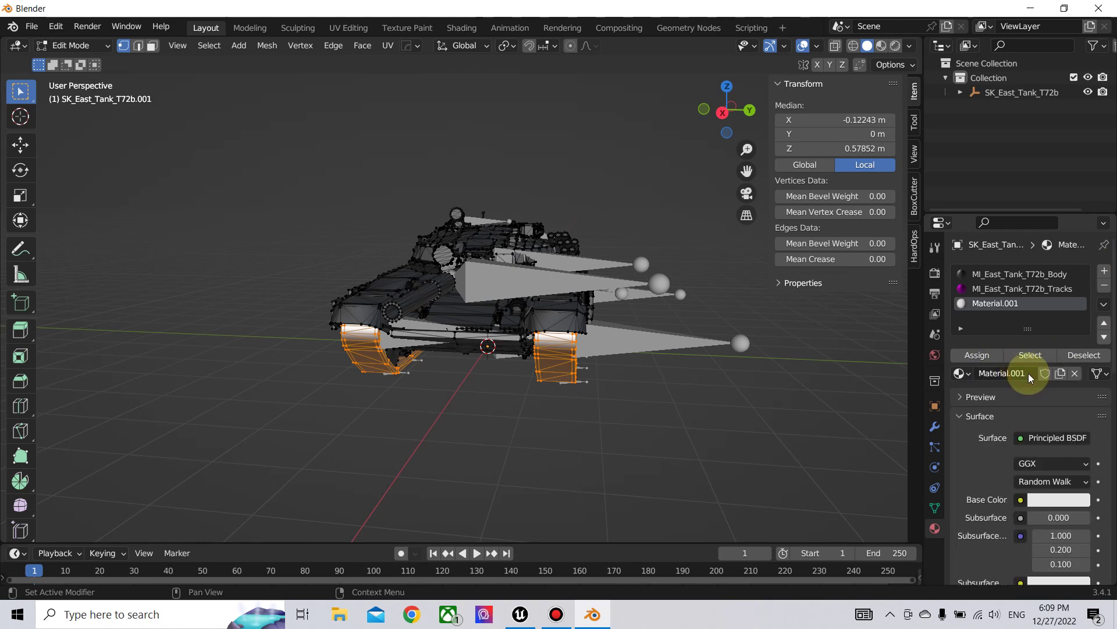
pyautogui.click(1028, 373)
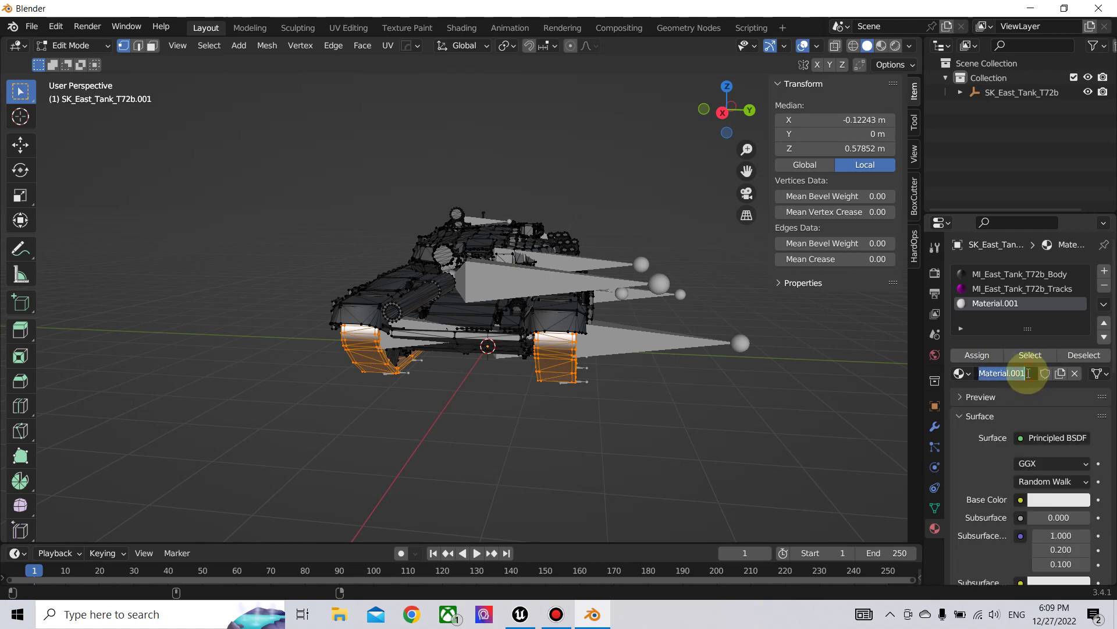
pyautogui.write('Left Track')
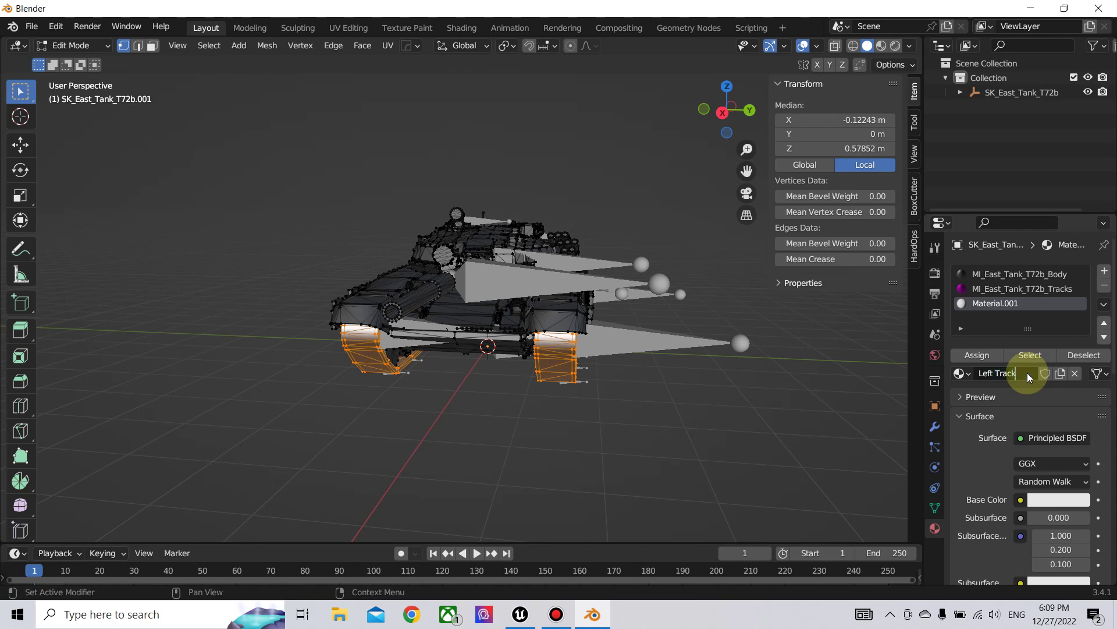
pyautogui.press('Return')
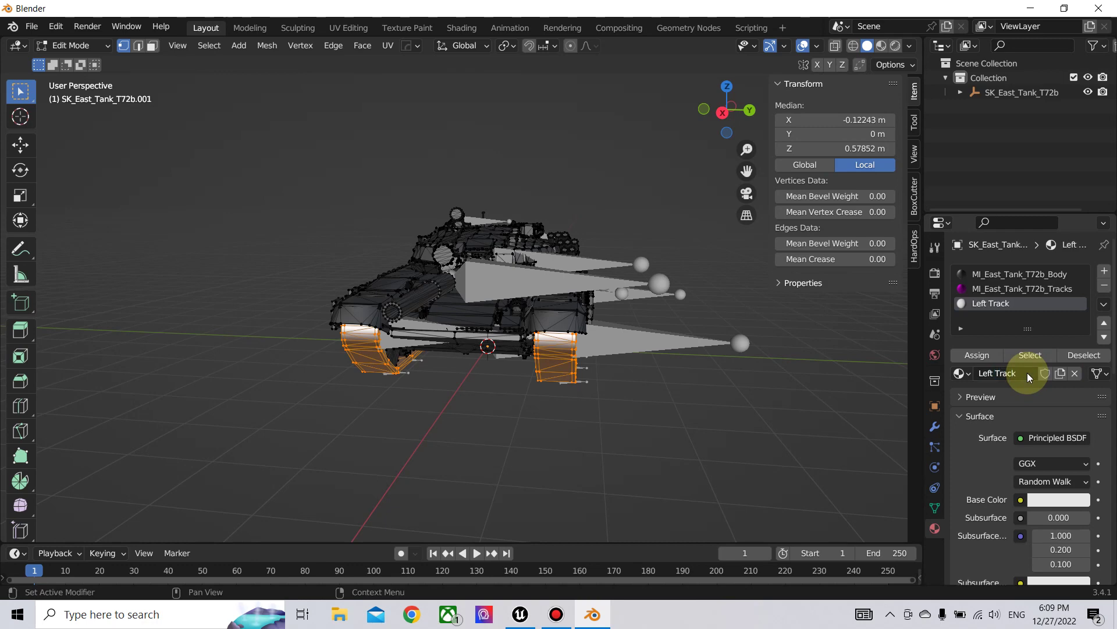
# Rename the MI_East_Tank_T72b_Tracks material to Right Track.
pyautogui.click(1014, 289)
pyautogui.doubleClick(1012, 376)
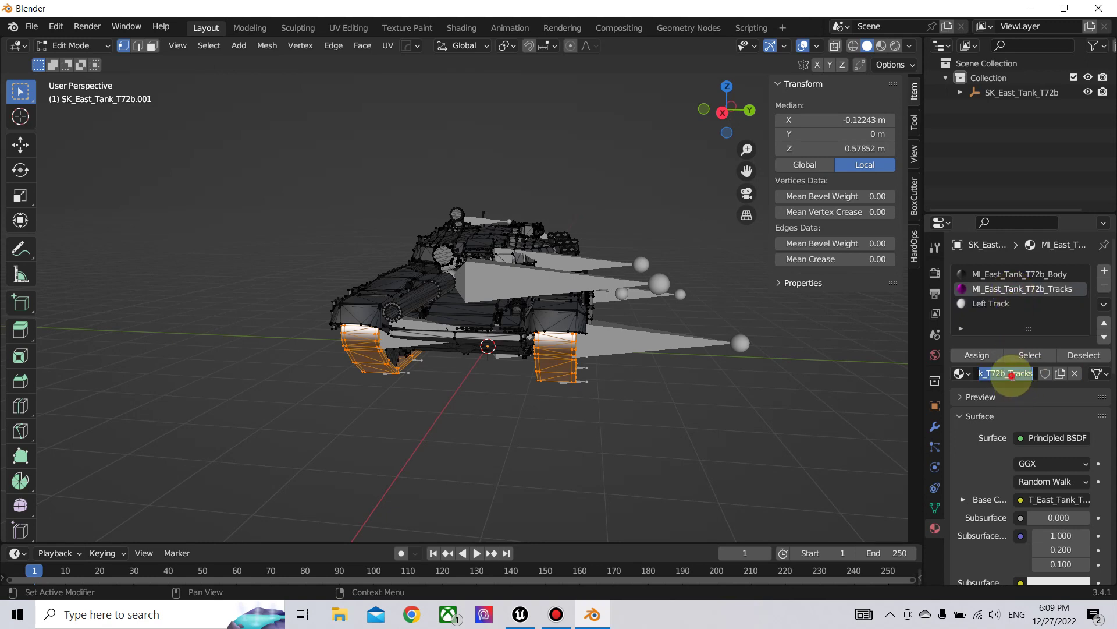
pyautogui.write('Righ')
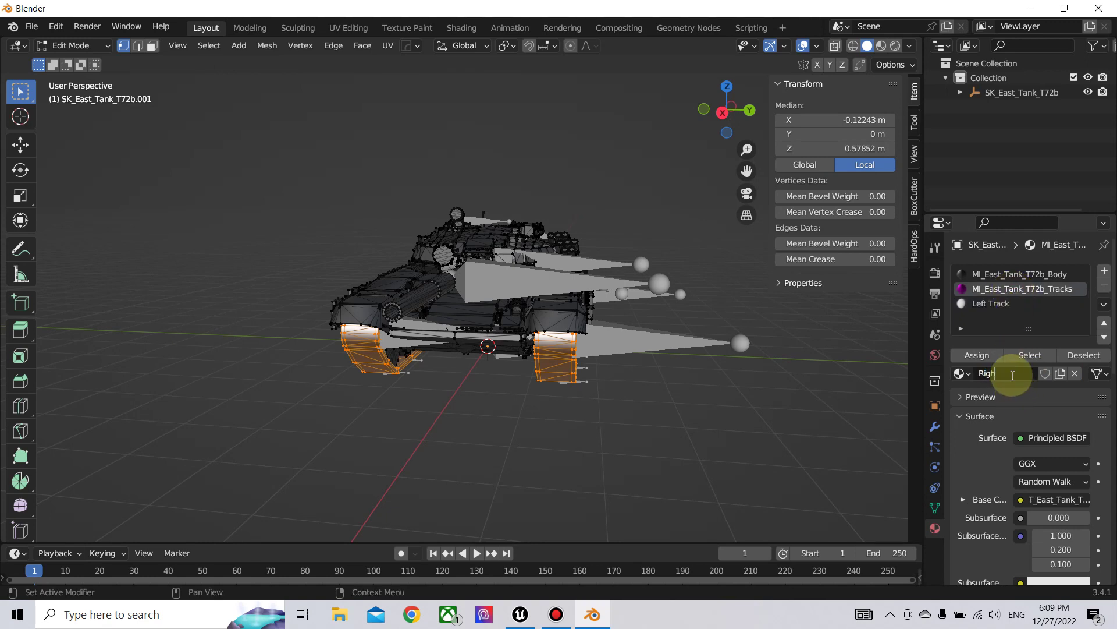
pyautogui.write('t Track')
pyautogui.press('Return')
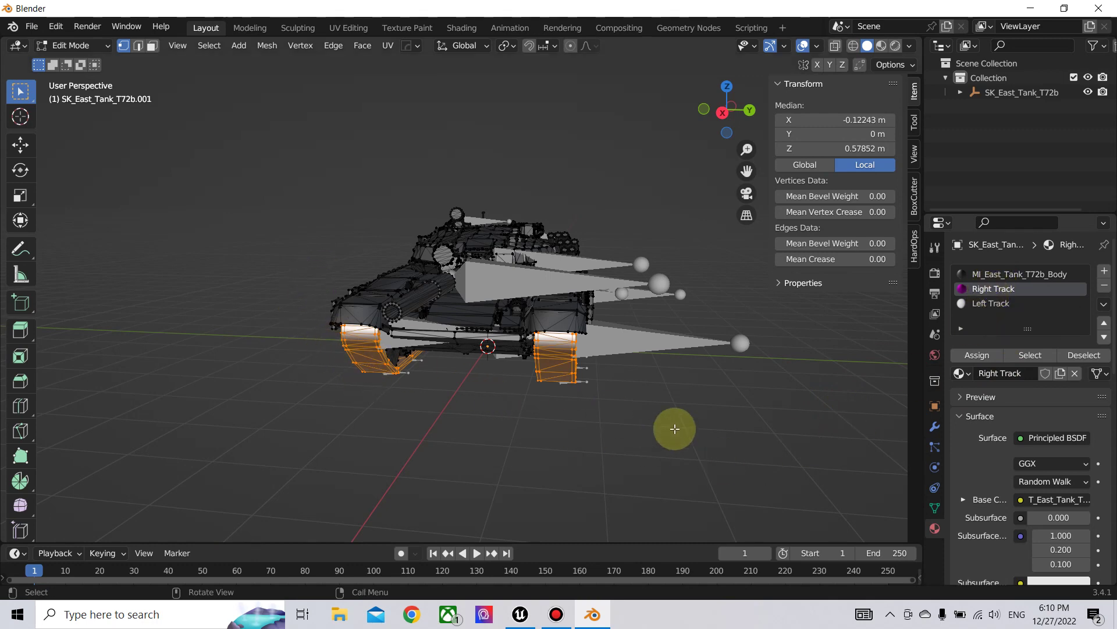
# Show the tank in wireframe, make Left Track the active slot, and circle-deselect the tank's right track, leaving the left one selected.
pyautogui.click(854, 46)
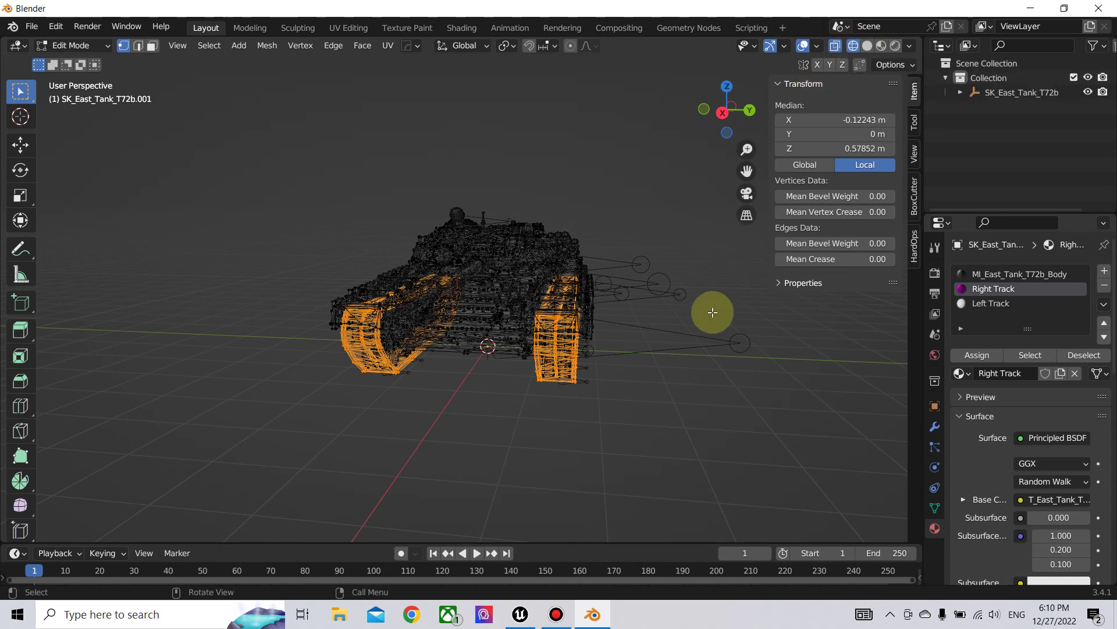
pyautogui.moveTo(644, 436)
pyautogui.mouseDown(button='middle')
pyautogui.moveTo(653, 429)
pyautogui.moveTo(641, 431)
pyautogui.mouseUp(button='middle')
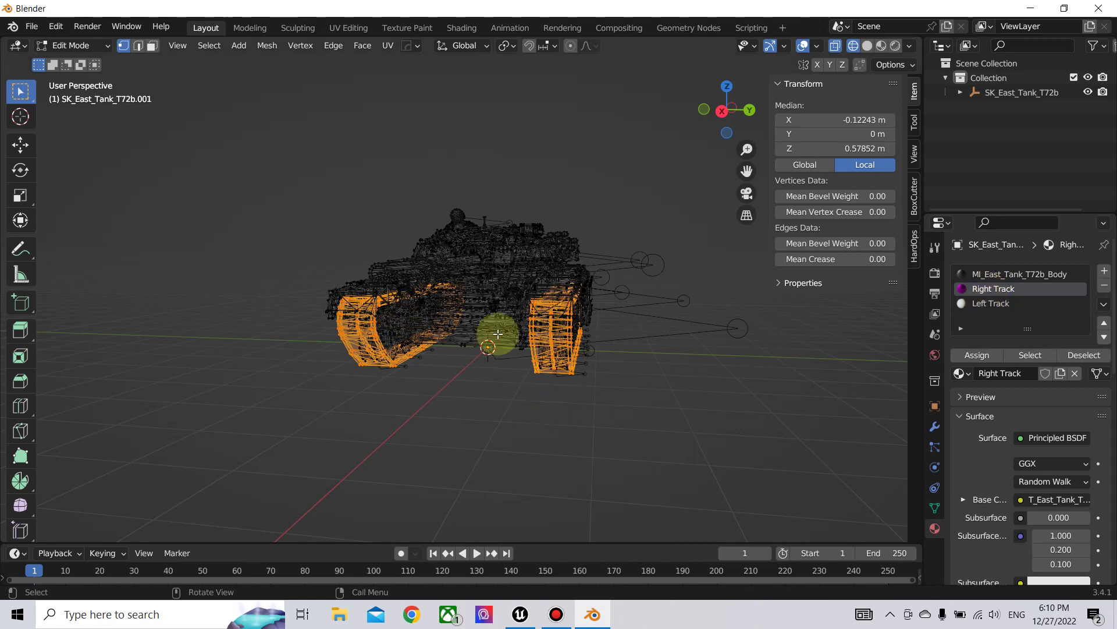
pyautogui.click(987, 307)
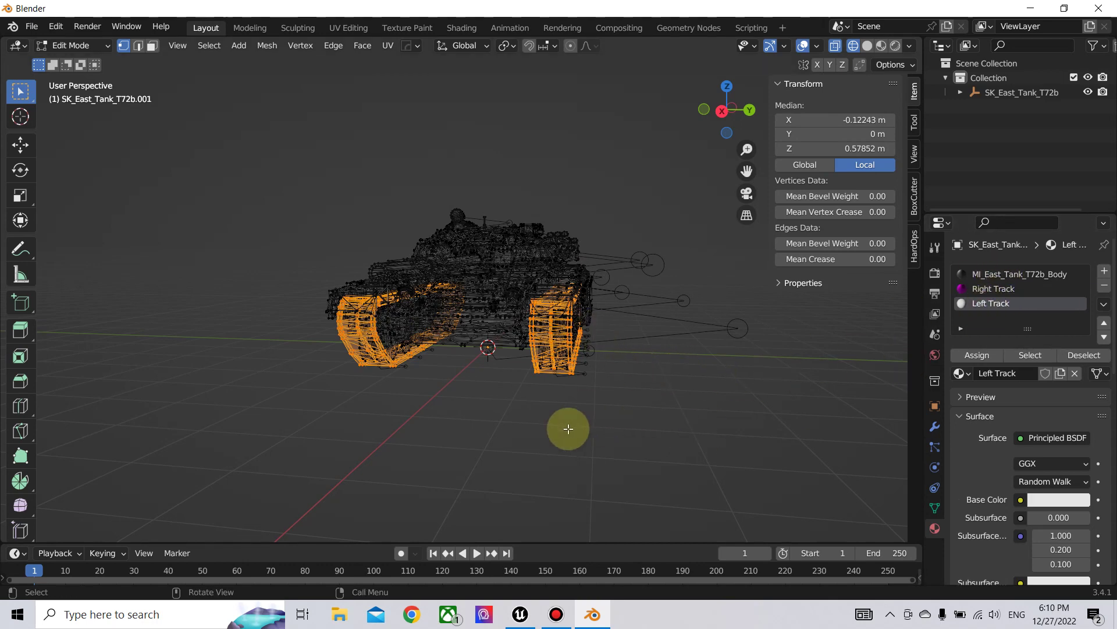
pyautogui.moveTo(569, 427); pyautogui.dragTo(583, 424, button='middle')
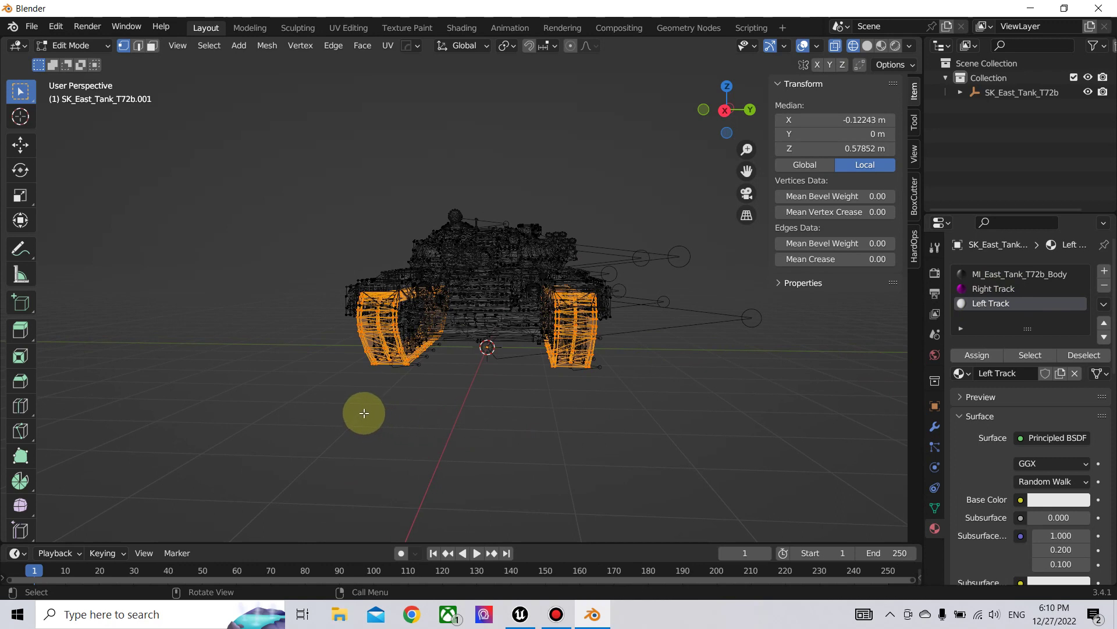
pyautogui.press('c')
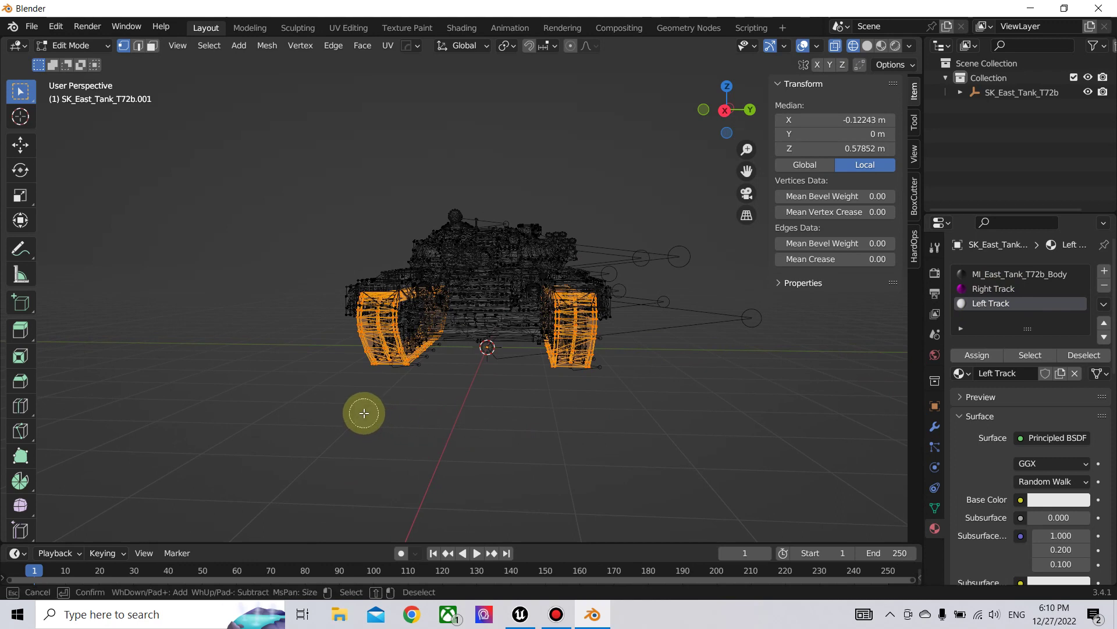
pyautogui.scroll(-6, 363, 412)
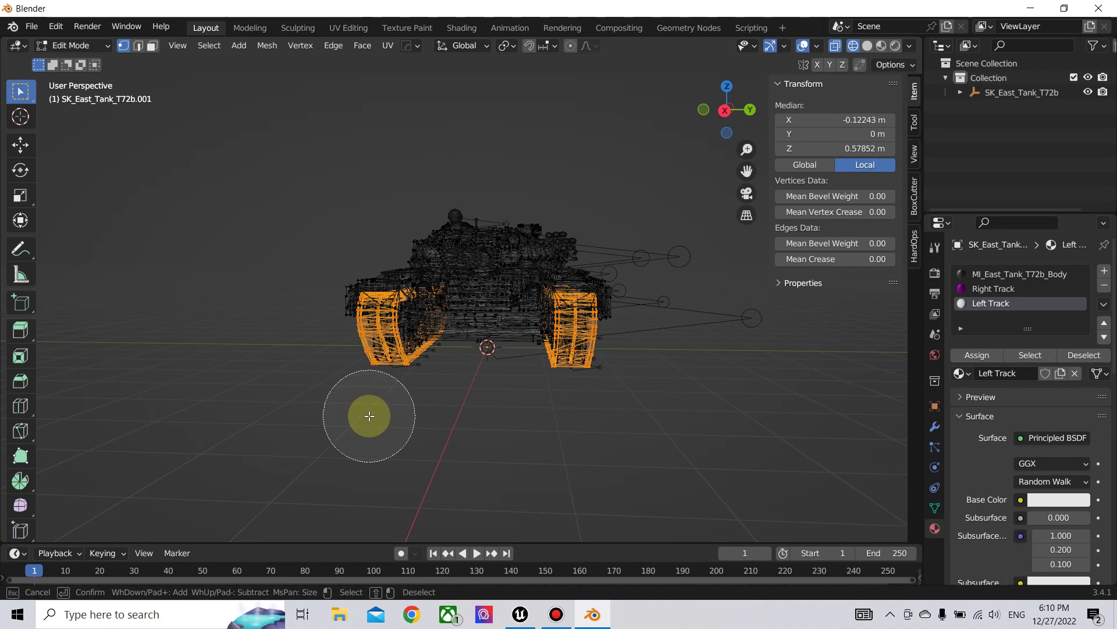
pyautogui.moveTo(376, 406)
pyautogui.keyDown('shift'); pyautogui.mouseDown()
pyautogui.moveTo(402, 315)
pyautogui.moveTo(421, 318)
pyautogui.moveTo(361, 324)
pyautogui.moveTo(382, 341)
pyautogui.moveTo(424, 342)
pyautogui.moveTo(352, 344)
pyautogui.moveTo(317, 322)
pyautogui.moveTo(371, 282)
pyautogui.moveTo(407, 334)
pyautogui.moveTo(344, 317)
pyautogui.moveTo(429, 303)
pyautogui.moveTo(364, 339)
pyautogui.moveTo(393, 308)
pyautogui.moveTo(372, 320)
pyautogui.moveTo(464, 372)
pyautogui.mouseUp(); pyautogui.keyUp('shift')
pyautogui.rightClick(474, 379)
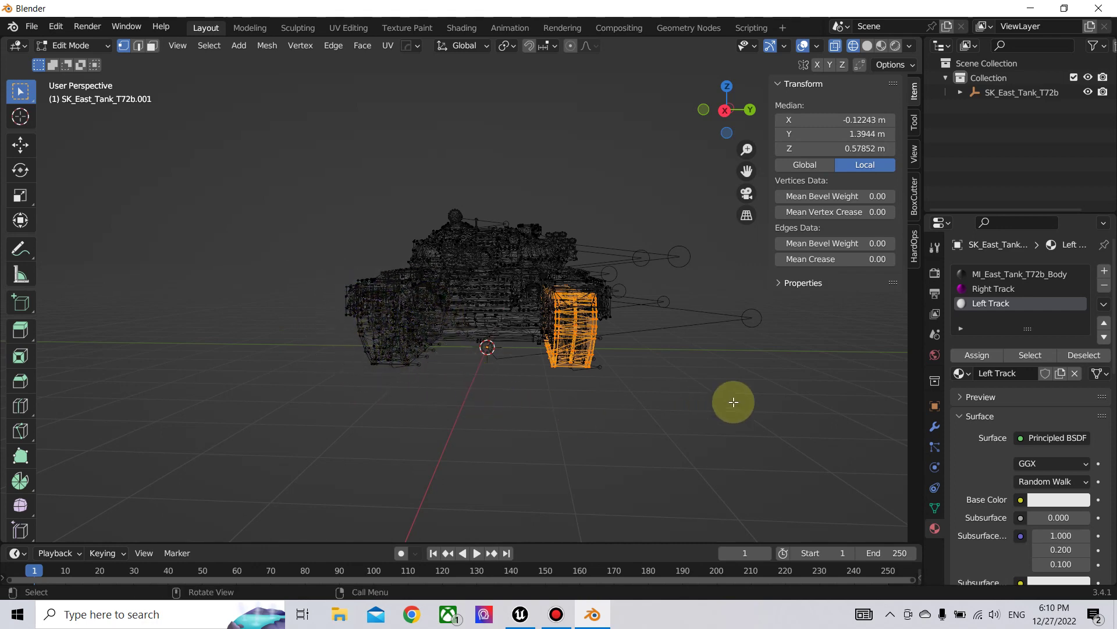
# Assign the Left Track material to the selected left track, and clear the selection.
pyautogui.moveTo(696, 406); pyautogui.dragTo(763, 401, button='middle')
pyautogui.click(976, 356)
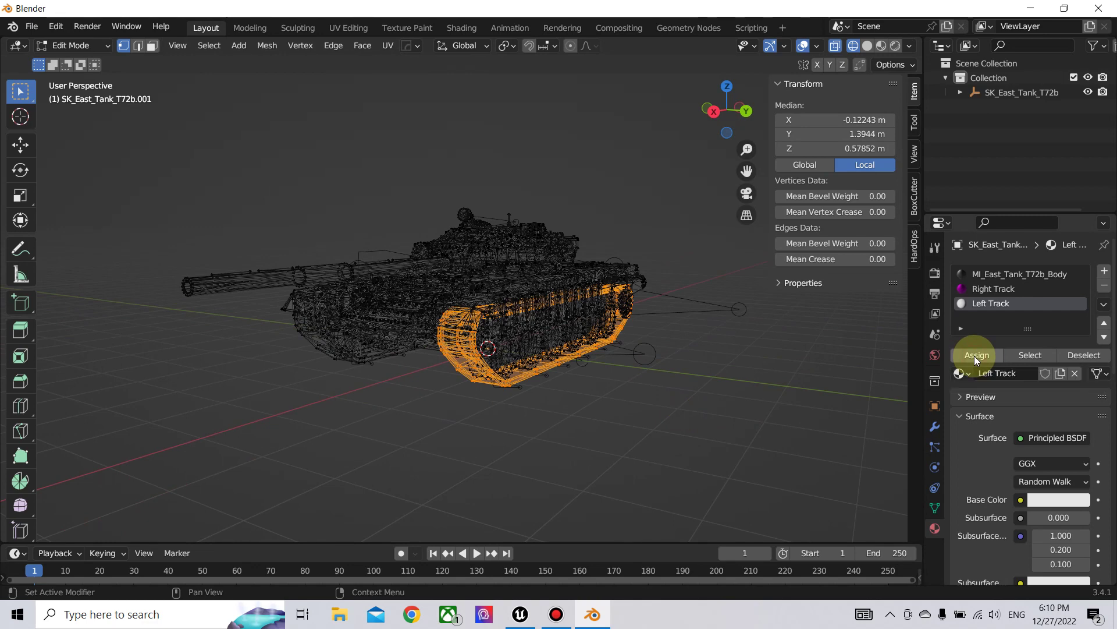
pyautogui.click(811, 387)
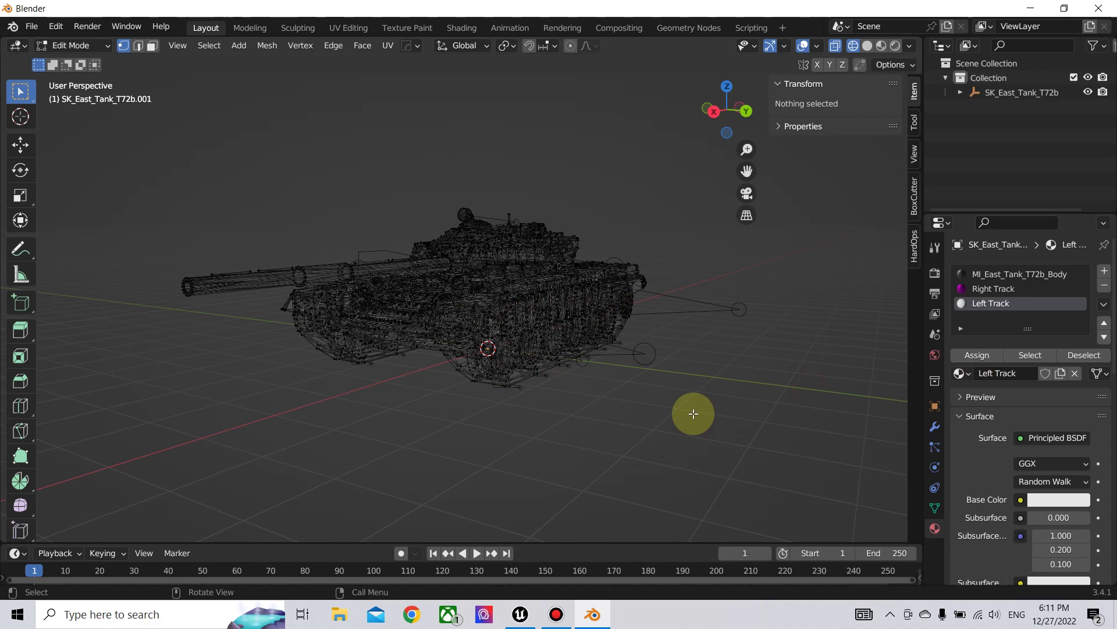
# Check the Left Track material by selecting its geometry and clearing the selection again.
pyautogui.moveTo(776, 399); pyautogui.dragTo(824, 395, button='middle')
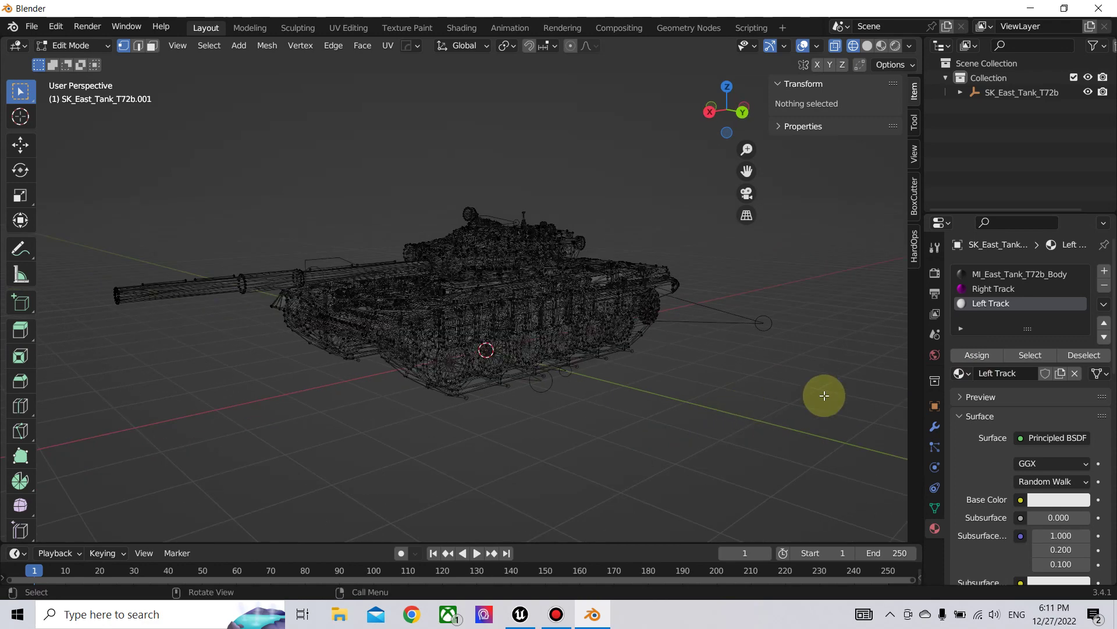
pyautogui.click(675, 403)
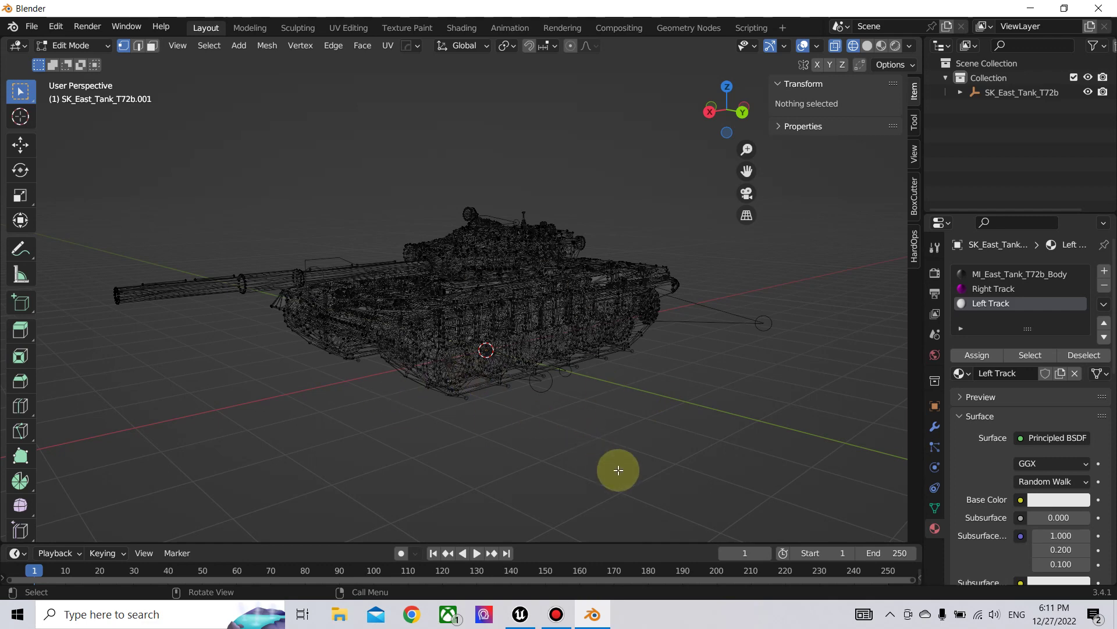
pyautogui.click(1030, 354)
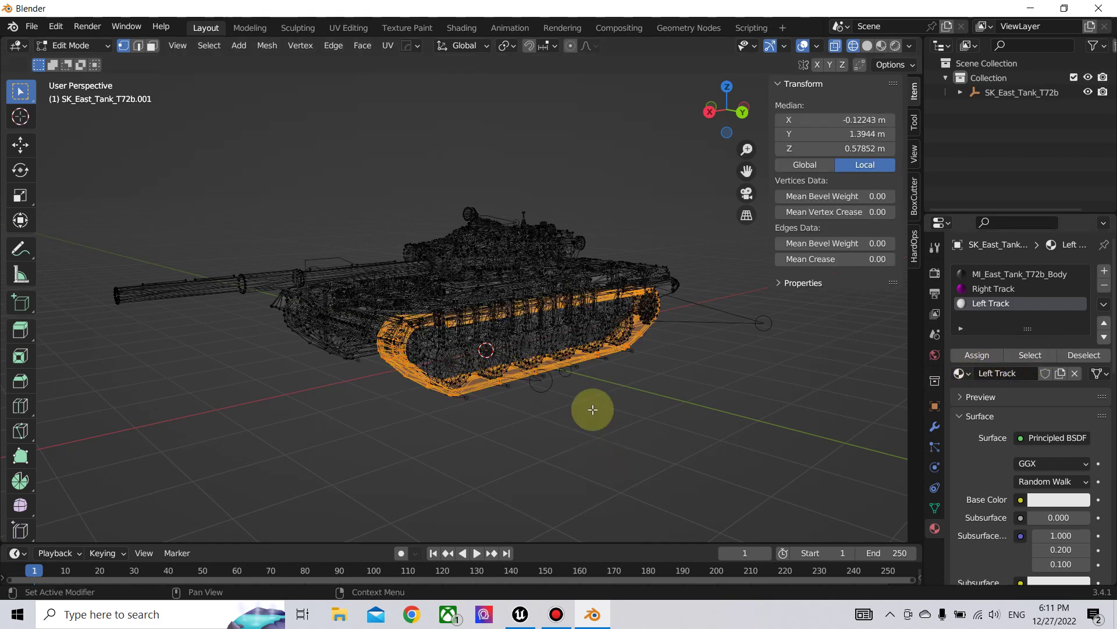
pyautogui.click(474, 448)
pyautogui.moveTo(474, 449); pyautogui.dragTo(519, 454, button='middle')
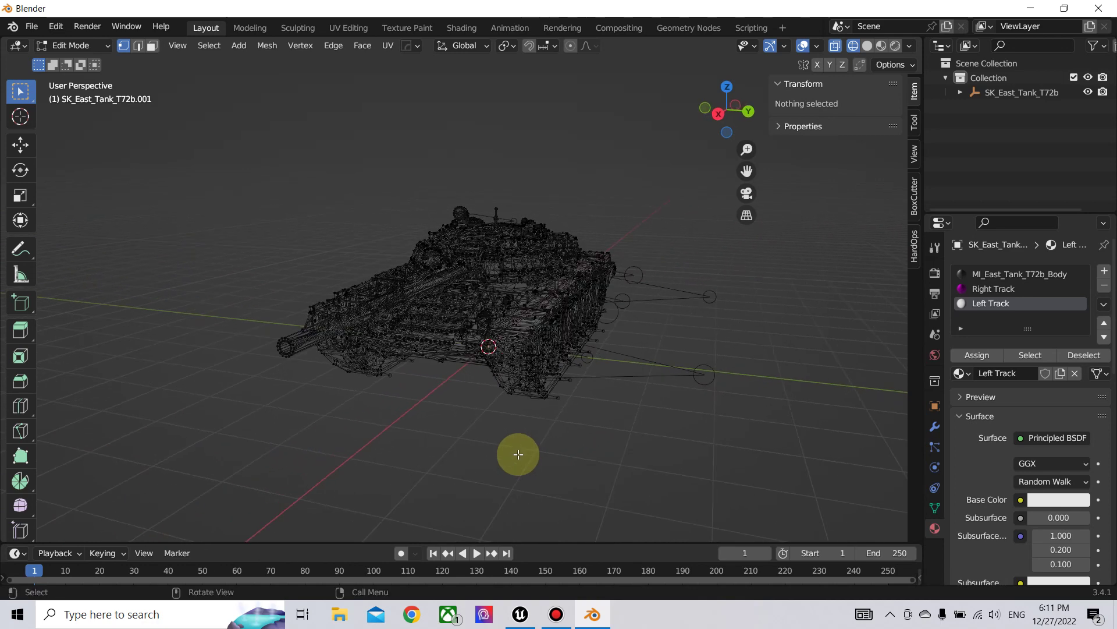
# Select the Right Track material's geometry to check it from several sides, clear the selection, and return to Object Mode.
pyautogui.click(991, 289)
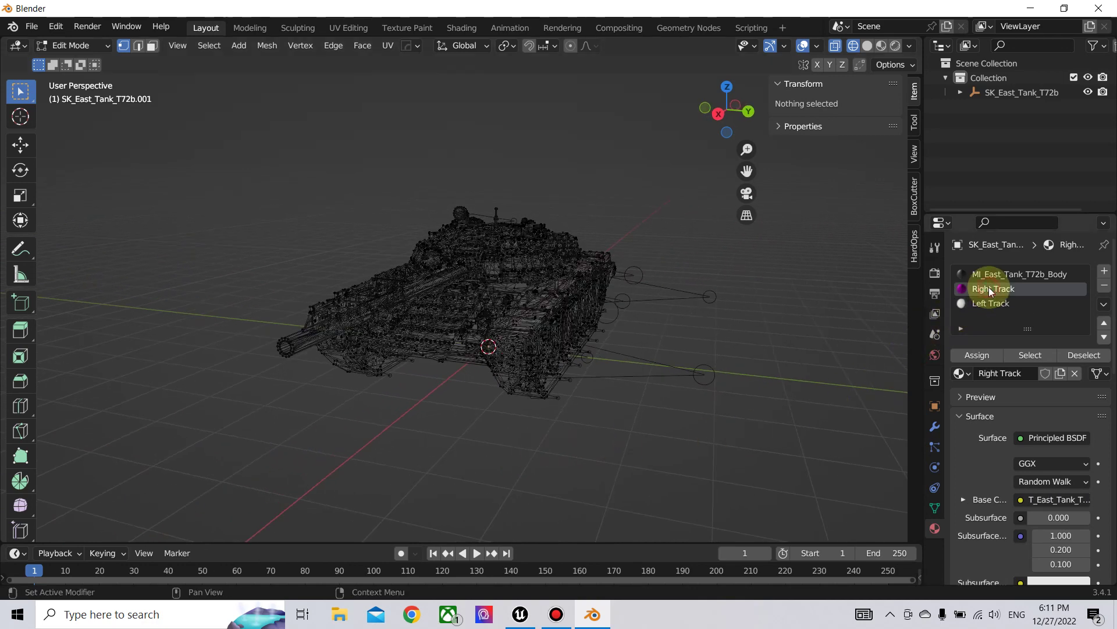
pyautogui.click(1028, 357)
pyautogui.moveTo(669, 466); pyautogui.dragTo(395, 392, button='middle')
pyautogui.moveTo(613, 434); pyautogui.dragTo(382, 452, button='middle')
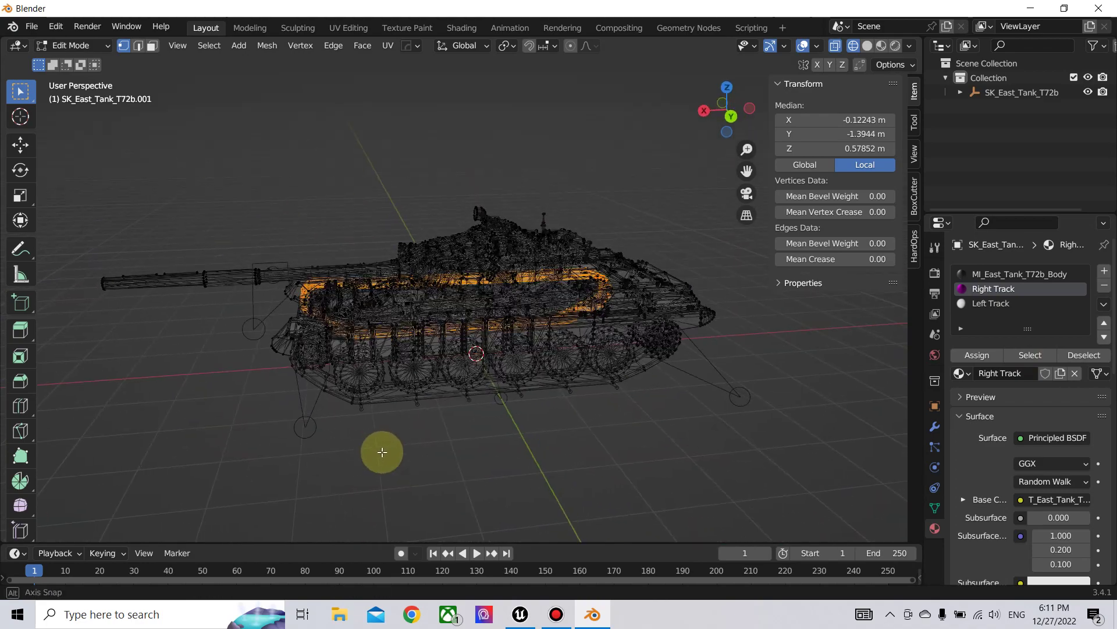
pyautogui.moveTo(502, 451); pyautogui.dragTo(644, 424, button='middle')
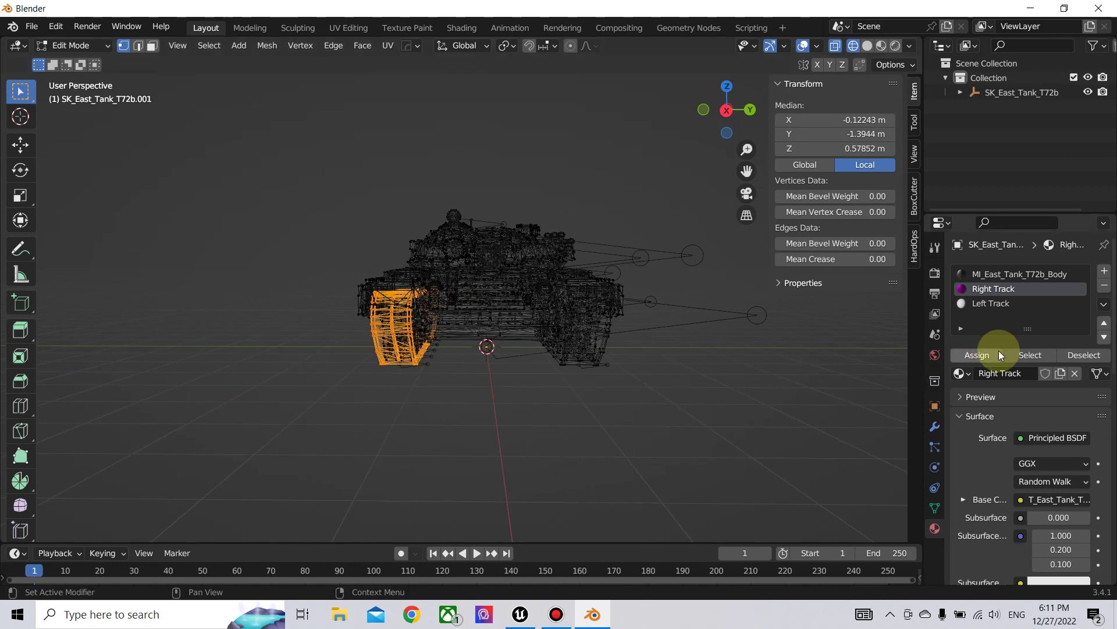
pyautogui.click(583, 439)
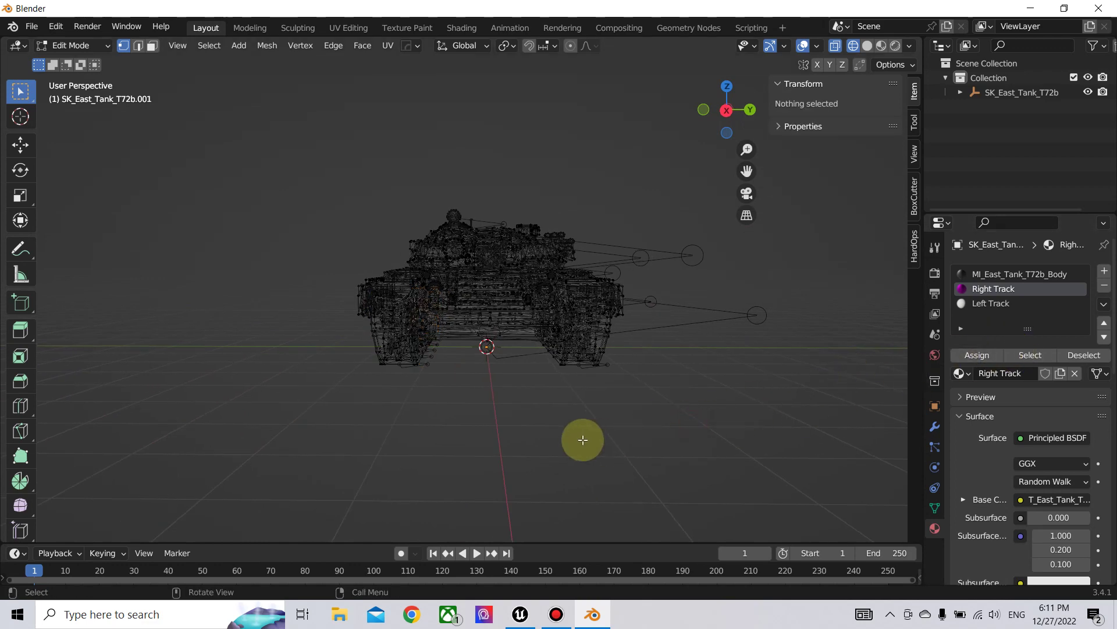
pyautogui.press('Tab')
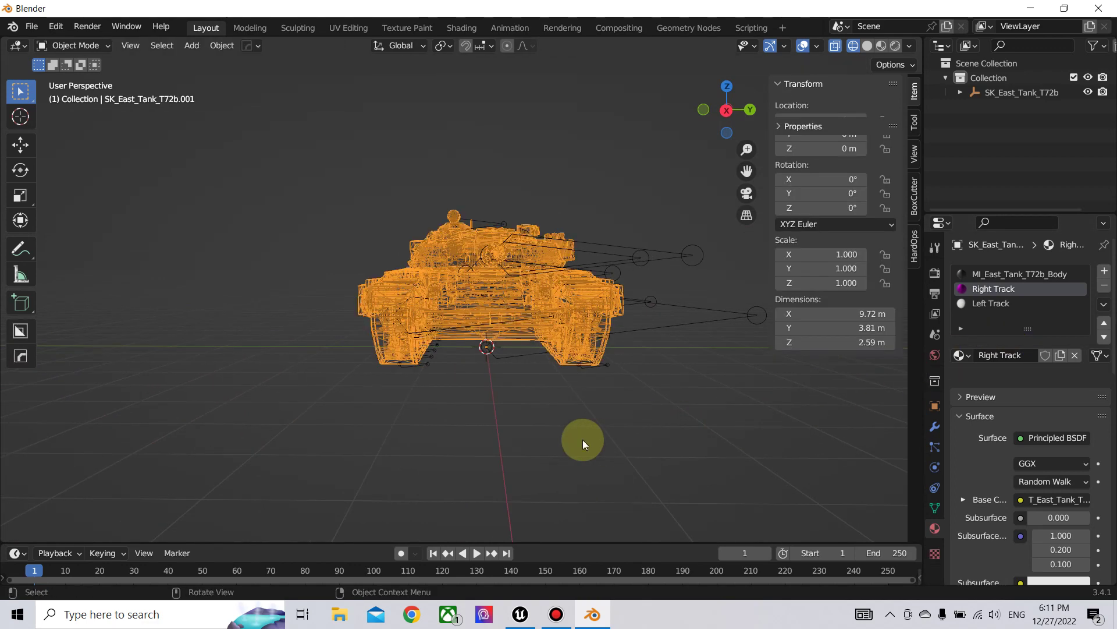
# Display the tank in solid shading and select everything in the scene, including the armature.
pyautogui.moveTo(652, 416)
pyautogui.mouseDown(button='middle')
pyautogui.moveTo(582, 435)
pyautogui.moveTo(592, 442)
pyautogui.mouseUp(button='middle')
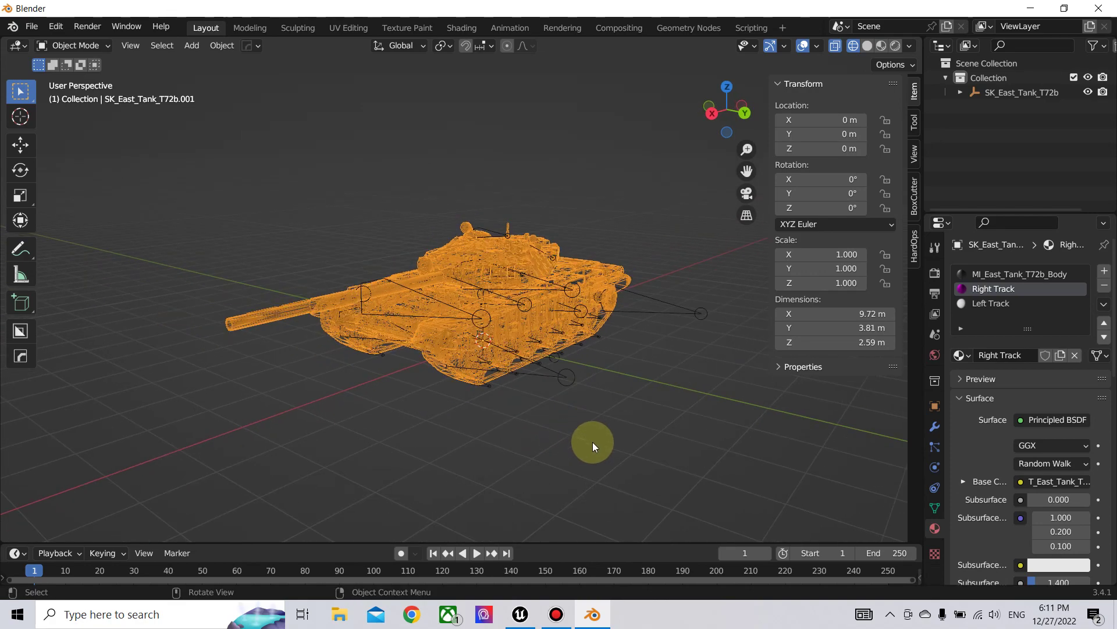
pyautogui.click(867, 45)
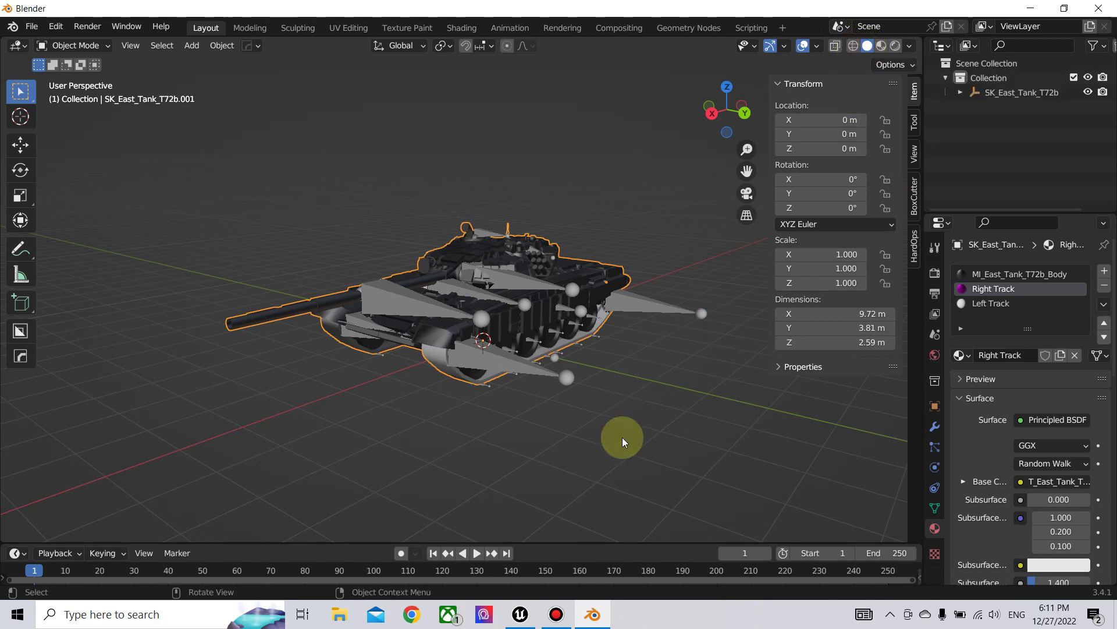
pyautogui.moveTo(622, 438); pyautogui.dragTo(560, 443, button='middle')
pyautogui.click(641, 422)
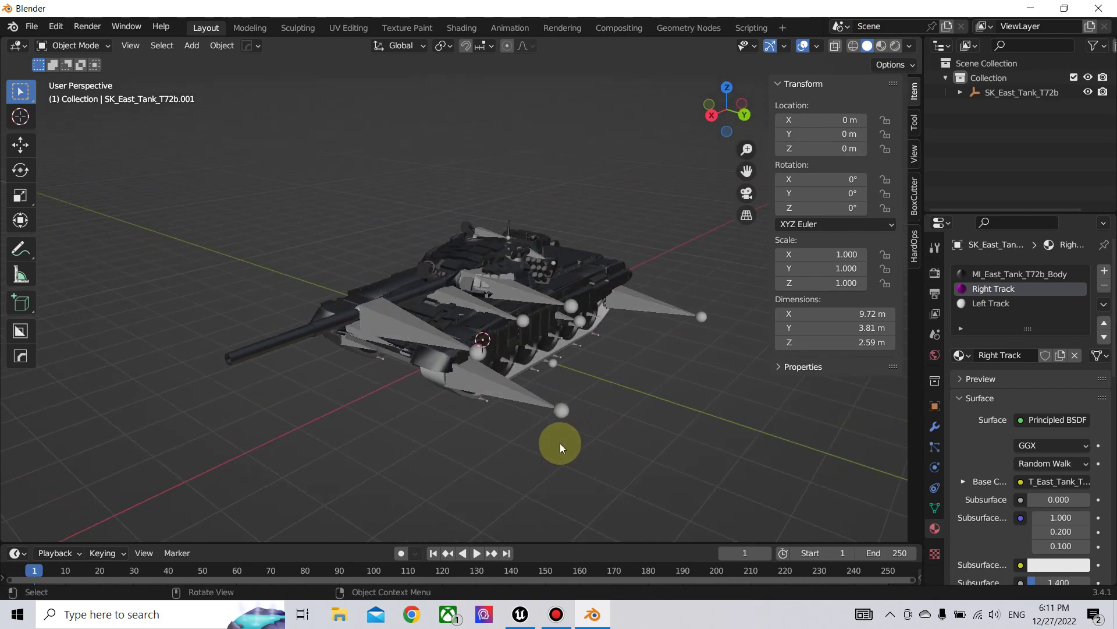
pyautogui.press('a')
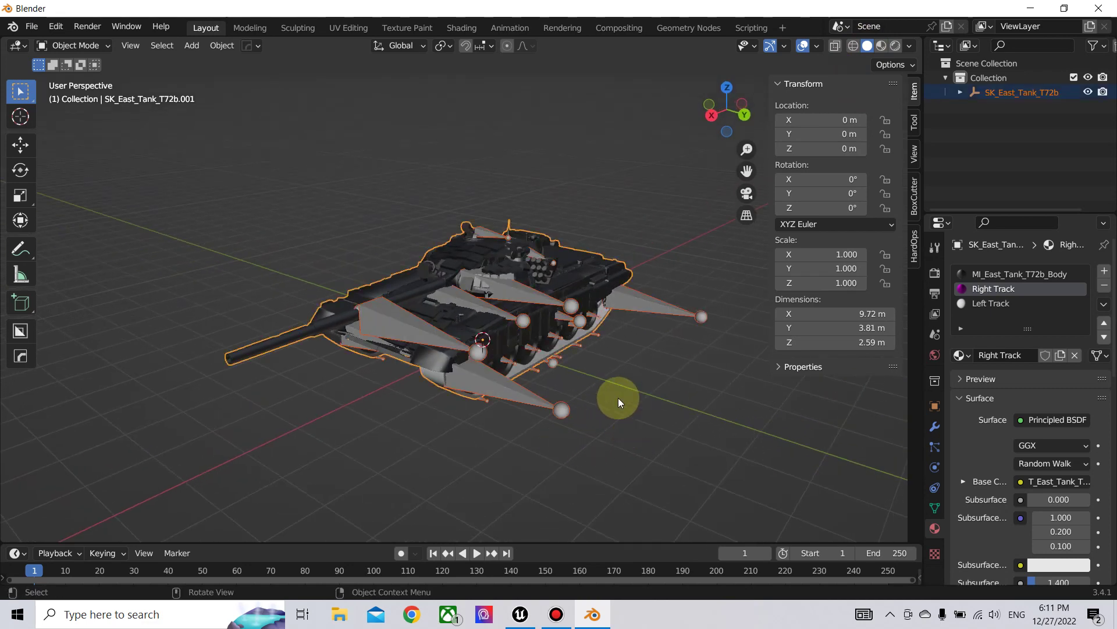
# Start an FBX export and choose the T72 Tank folder on the Desktop as its destination.
pyautogui.click(33, 26)
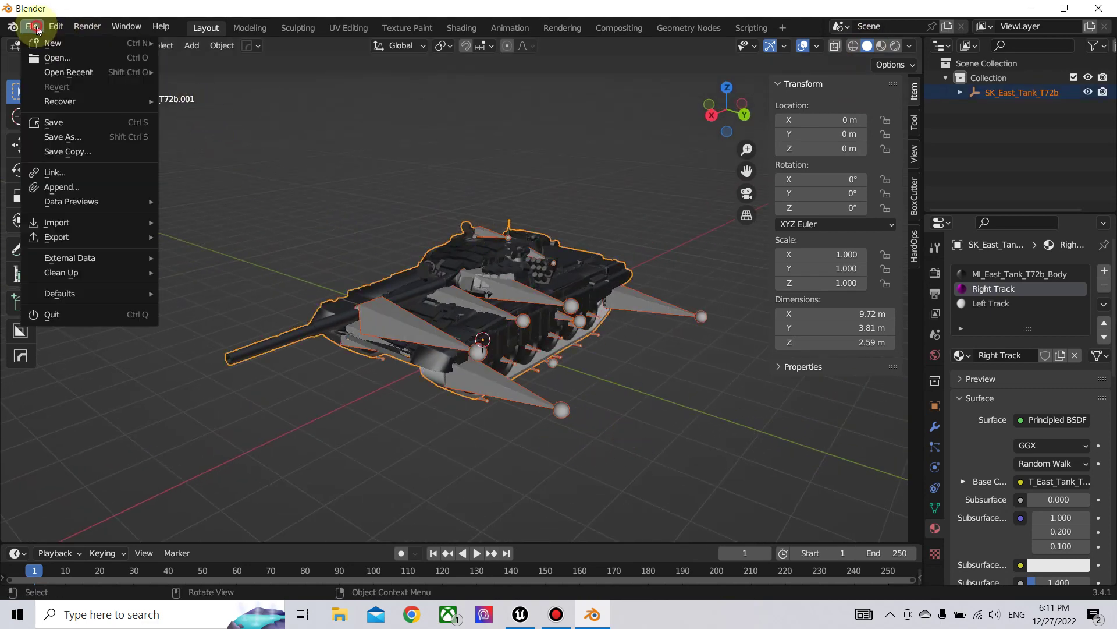
pyautogui.moveTo(58, 237)
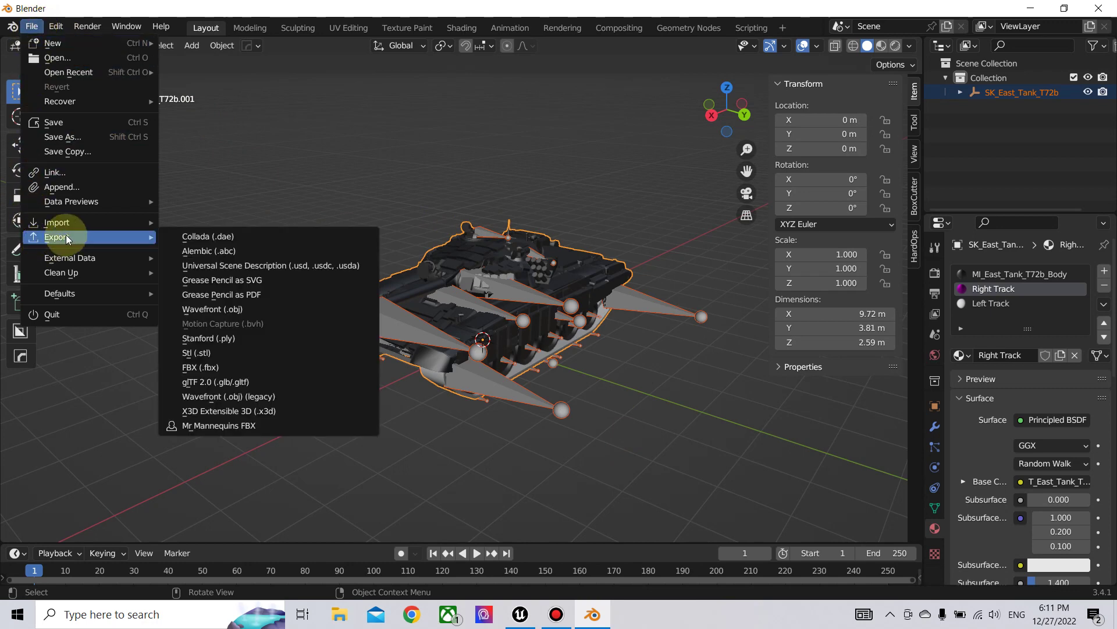
pyautogui.click(208, 366)
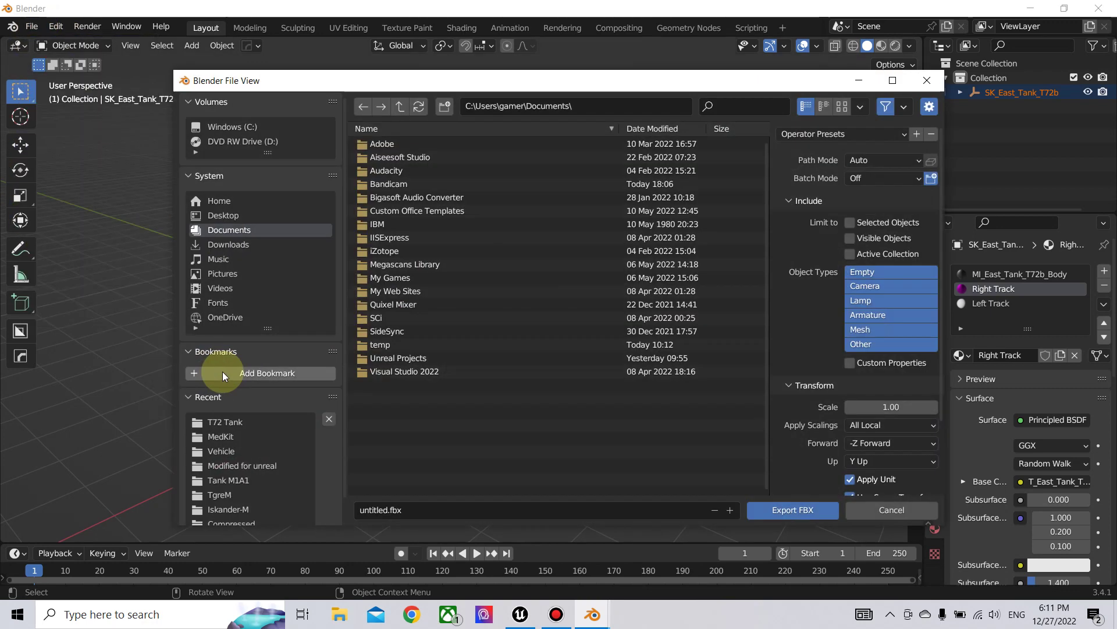
pyautogui.click(222, 215)
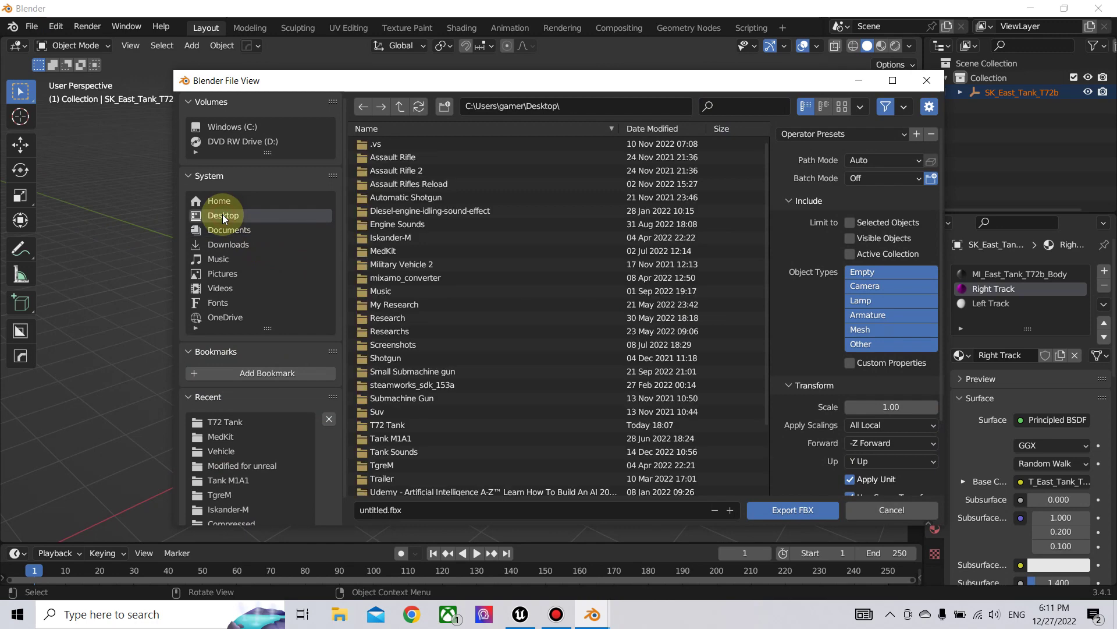
pyautogui.scroll(-2, 425, 349)
pyautogui.doubleClick(413, 379)
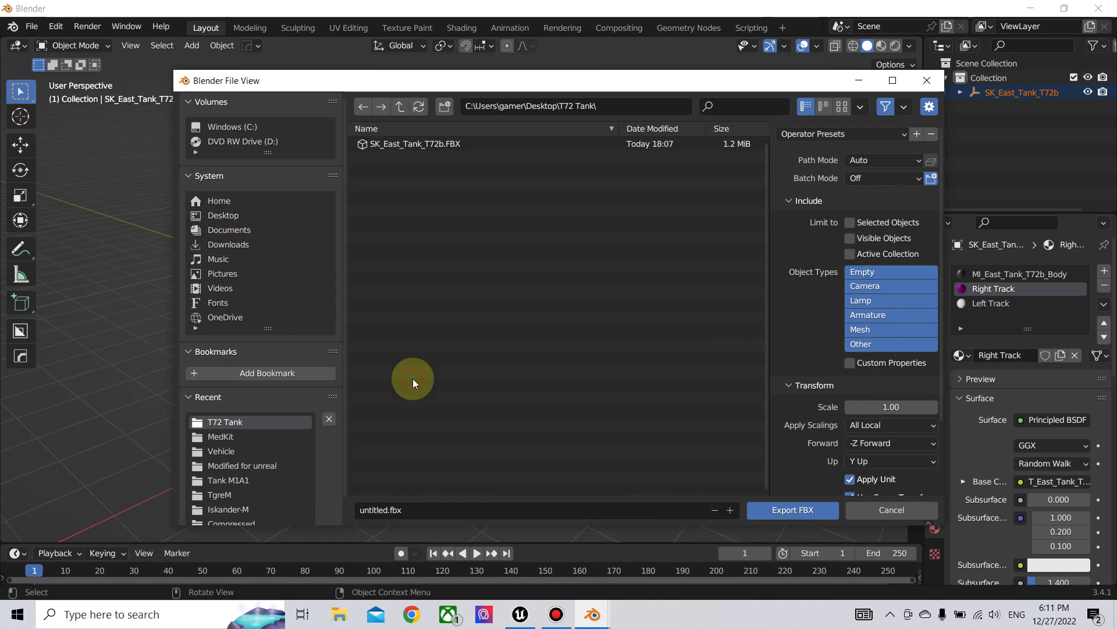
# Name the export file T72ModifiedTracks.fbx.
pyautogui.click(381, 511)
pyautogui.click(383, 510)
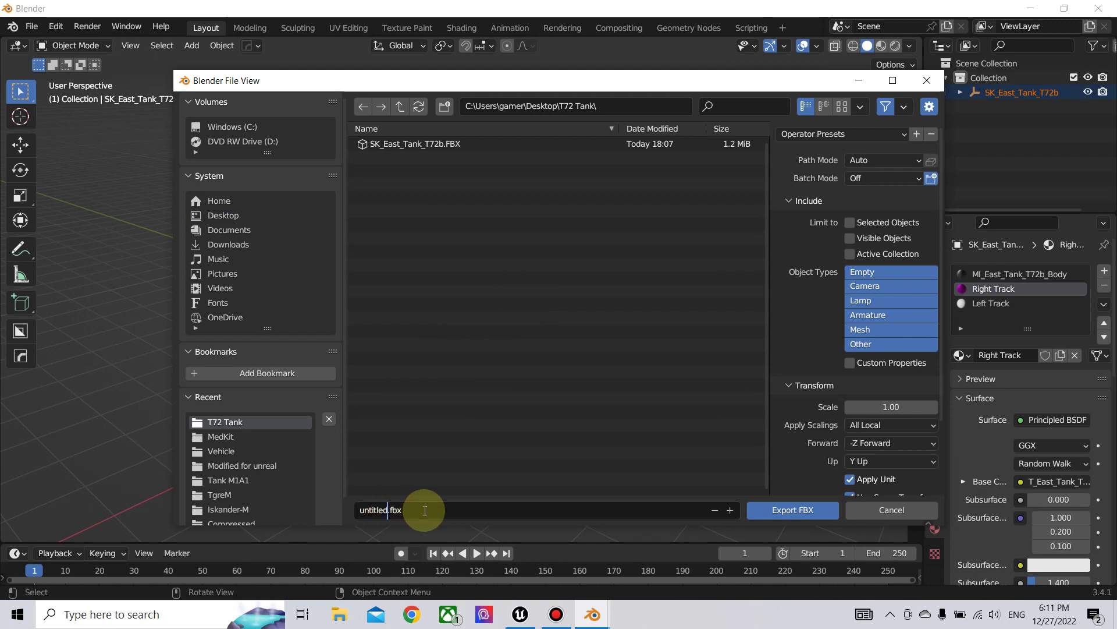
pyautogui.press('Delete')
pyautogui.press('BackSpace')
pyautogui.press('BackSpace')
pyautogui.press('BackSpace')
pyautogui.press('BackSpace')
pyautogui.press('BackSpace')
pyautogui.press('BackSpace')
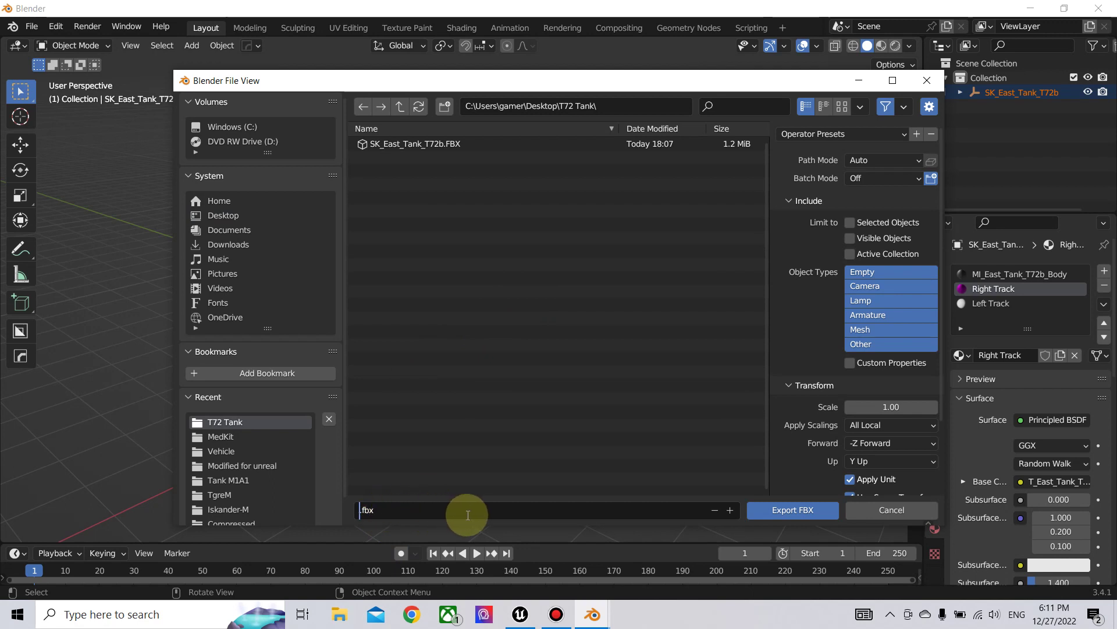
pyautogui.write('T72Modified')
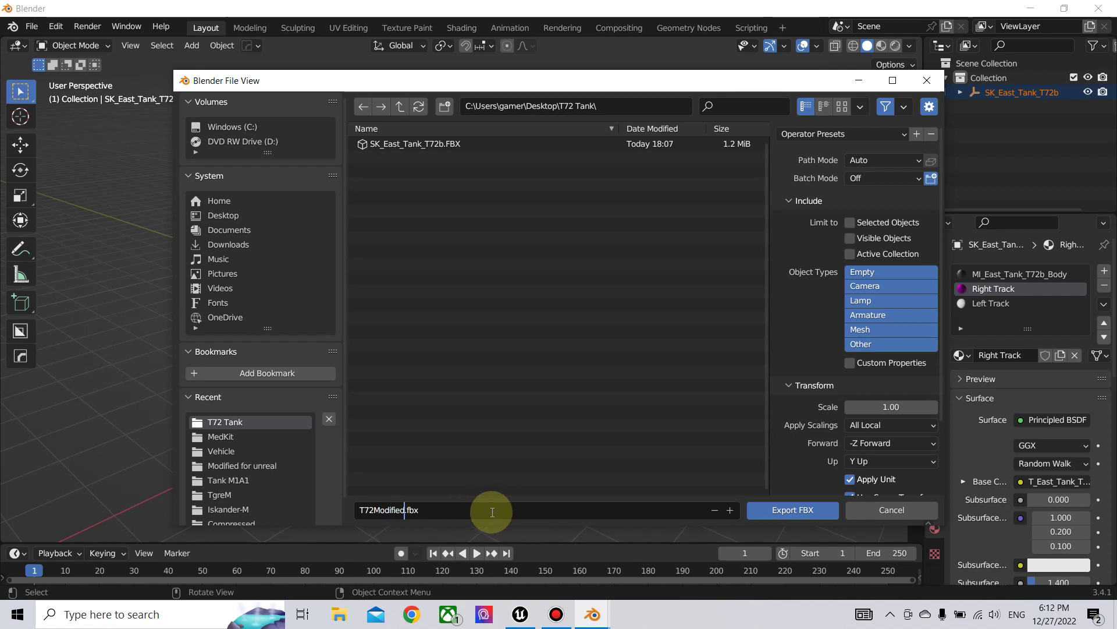
pyautogui.write('Tracv')
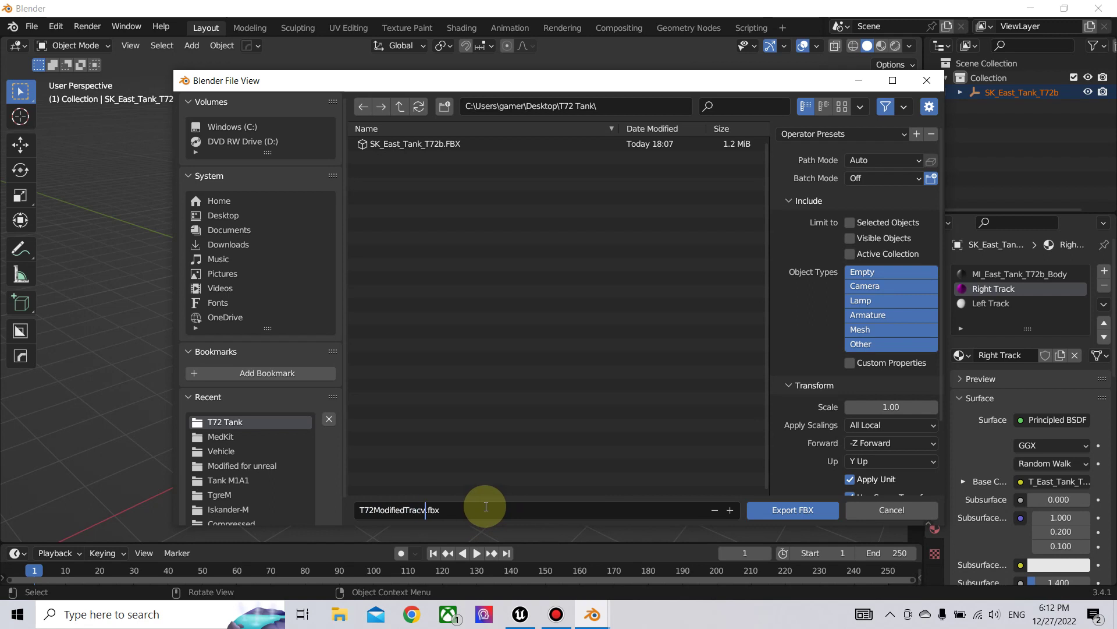
pyautogui.press('BackSpace')
pyautogui.write('ks')
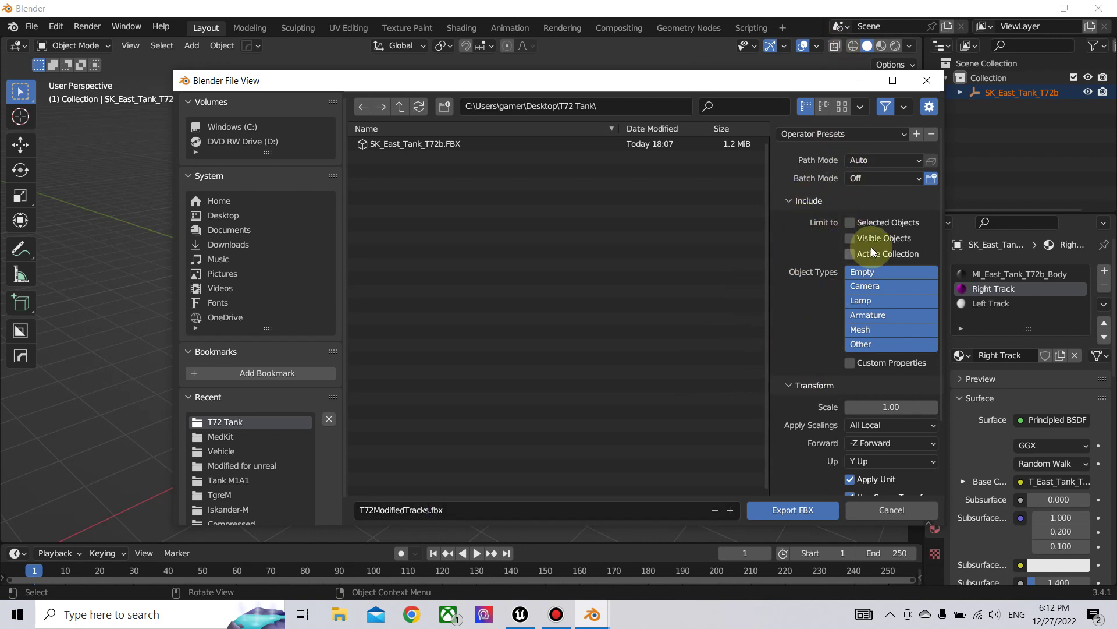
# Limit the export to selected objects of type Armature and Mesh, and set the axes to X Forward and Z Up.
pyautogui.click(850, 221)
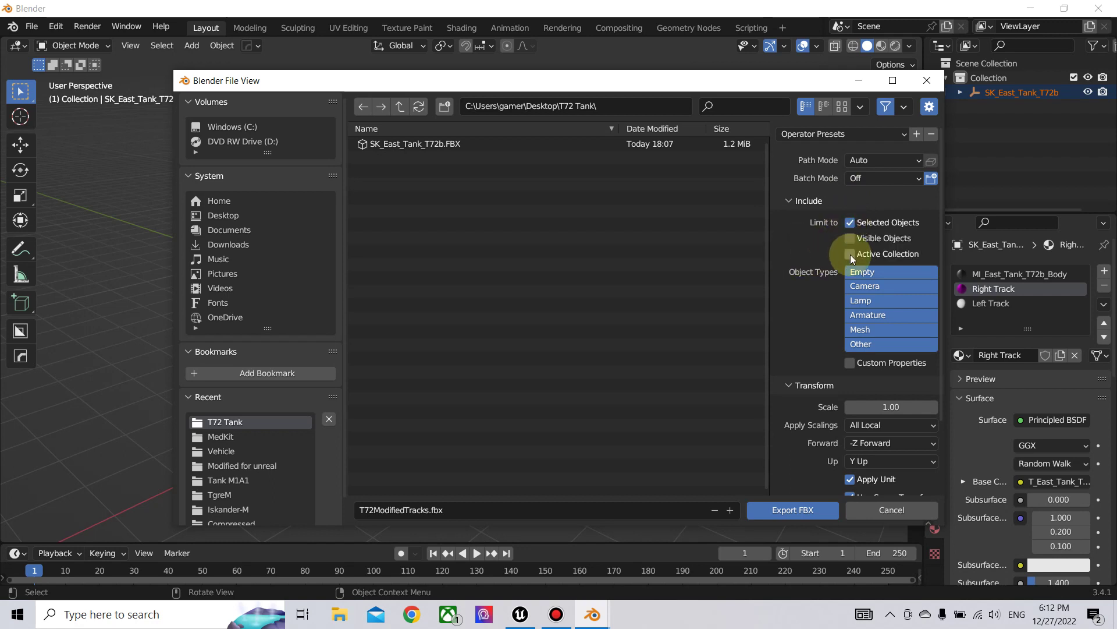
pyautogui.click(869, 332)
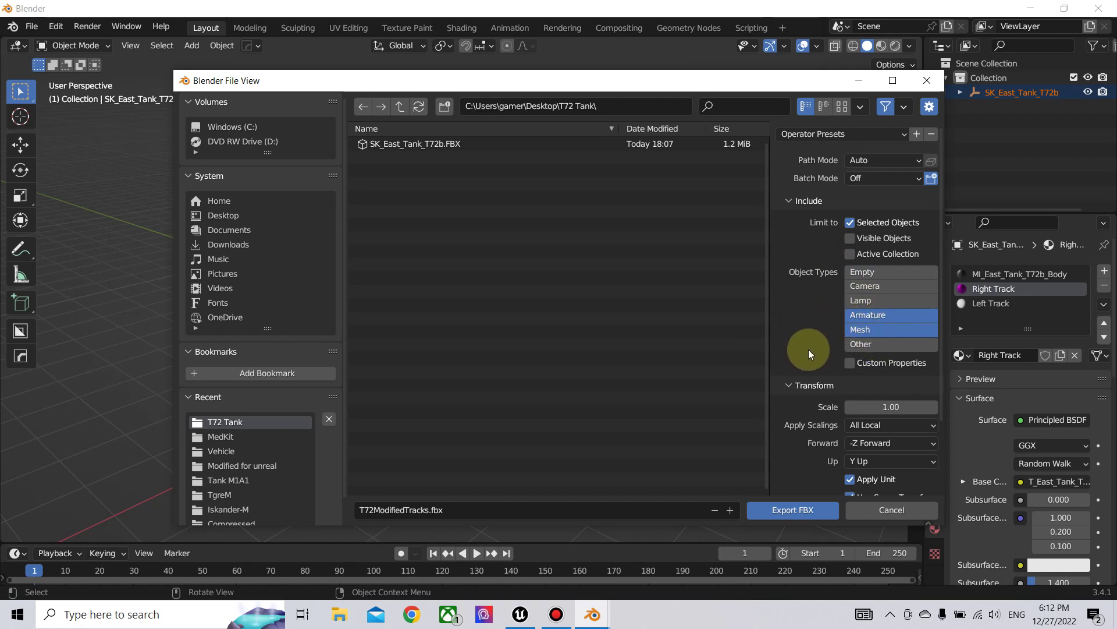
pyautogui.scroll(-3, 817, 347)
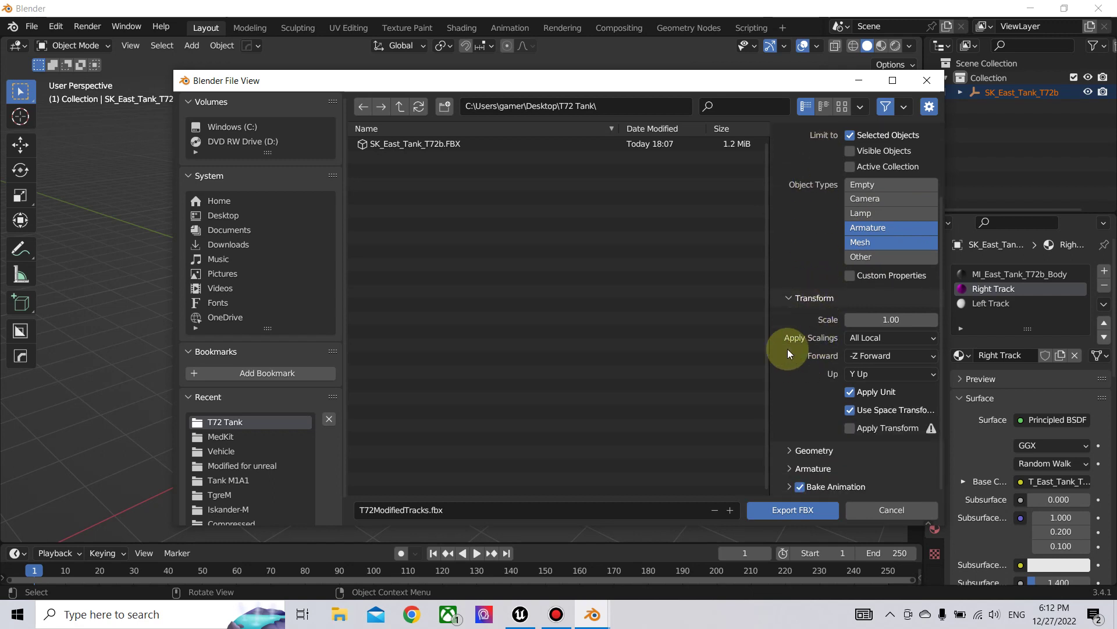
pyautogui.click(880, 358)
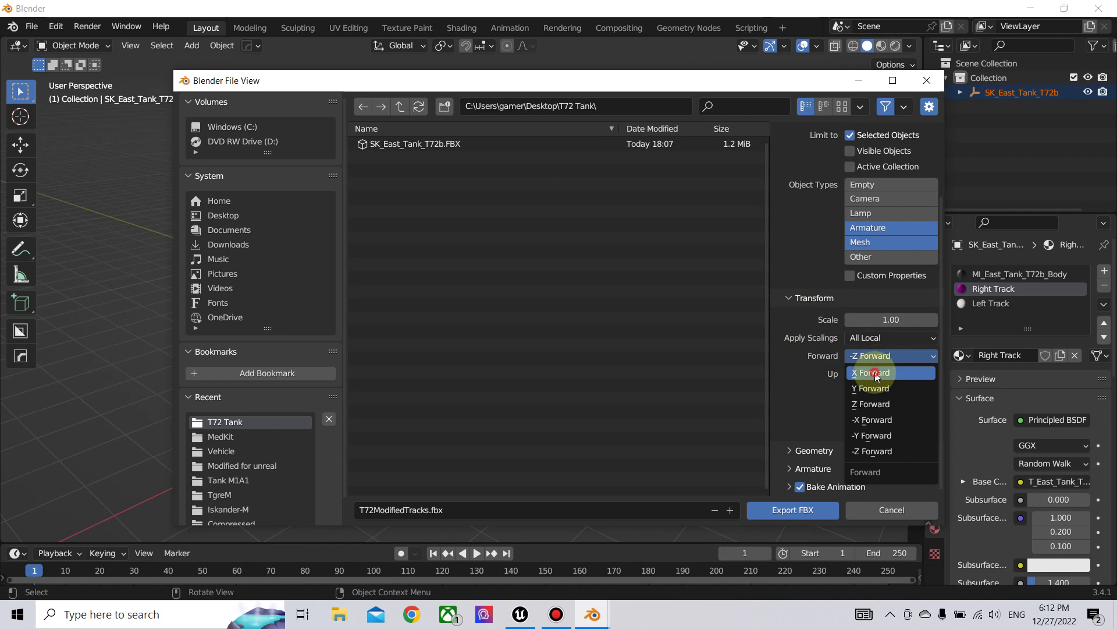
pyautogui.click(876, 372)
pyautogui.click(876, 374)
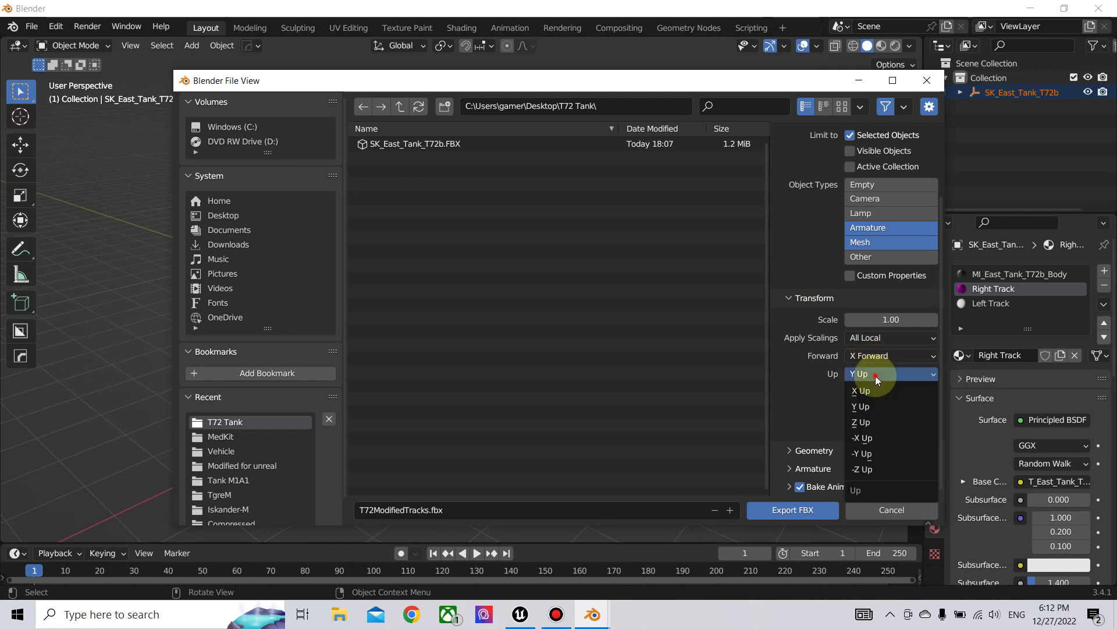
pyautogui.click(863, 422)
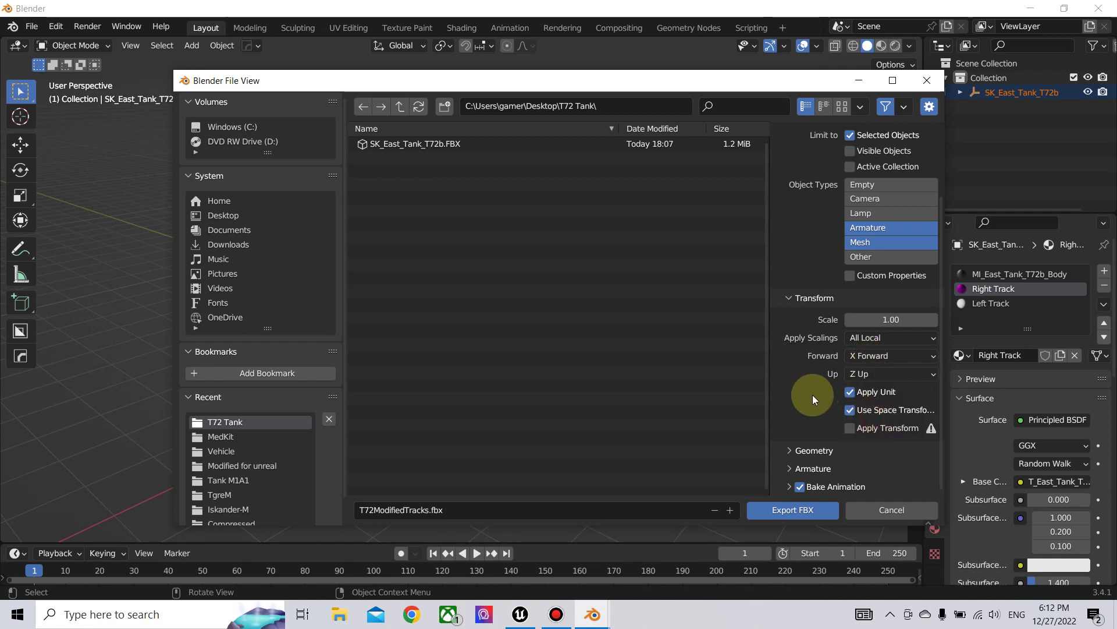
# Set the export's geometry smoothing to Face.
pyautogui.click(795, 449)
pyautogui.scroll(-5, 815, 427)
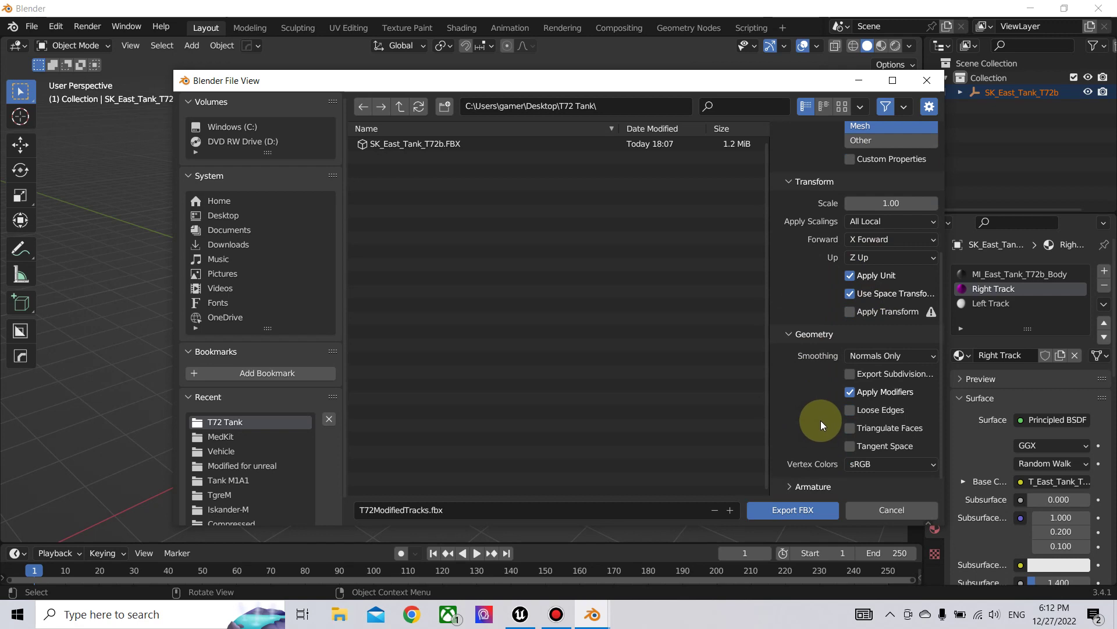
pyautogui.click(886, 357)
pyautogui.click(870, 382)
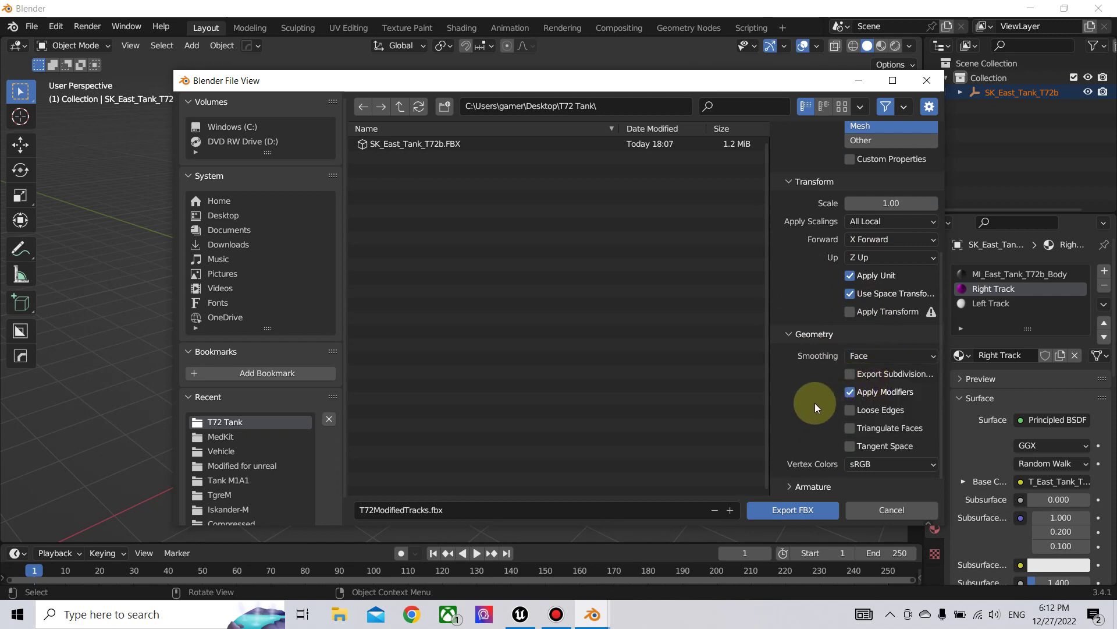
# Make sure Add Leaf Bones is off in the armature export settings, and disable Bake Animation.
pyautogui.scroll(-1, 815, 402)
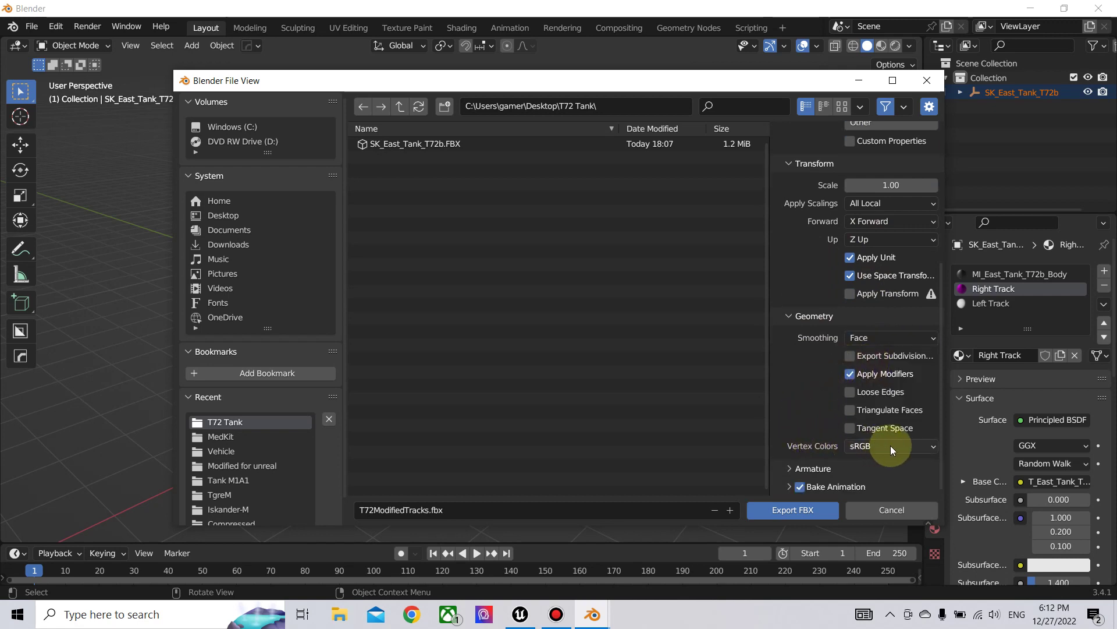
pyautogui.click(788, 468)
pyautogui.scroll(-4, 797, 428)
pyautogui.scroll(-2, 798, 430)
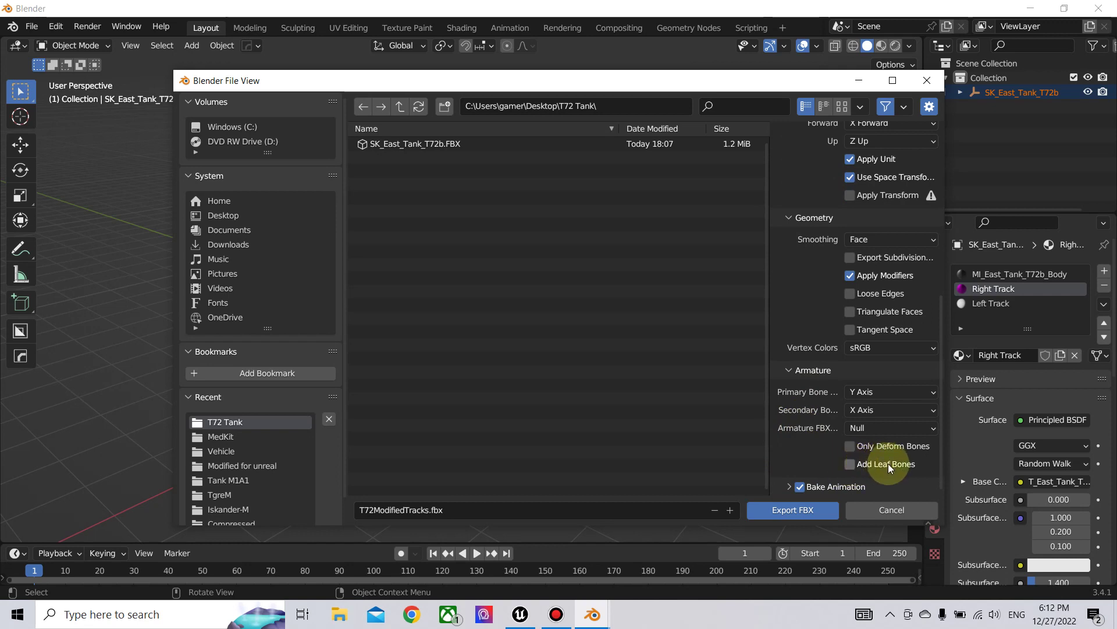
pyautogui.scroll(-5, 802, 468)
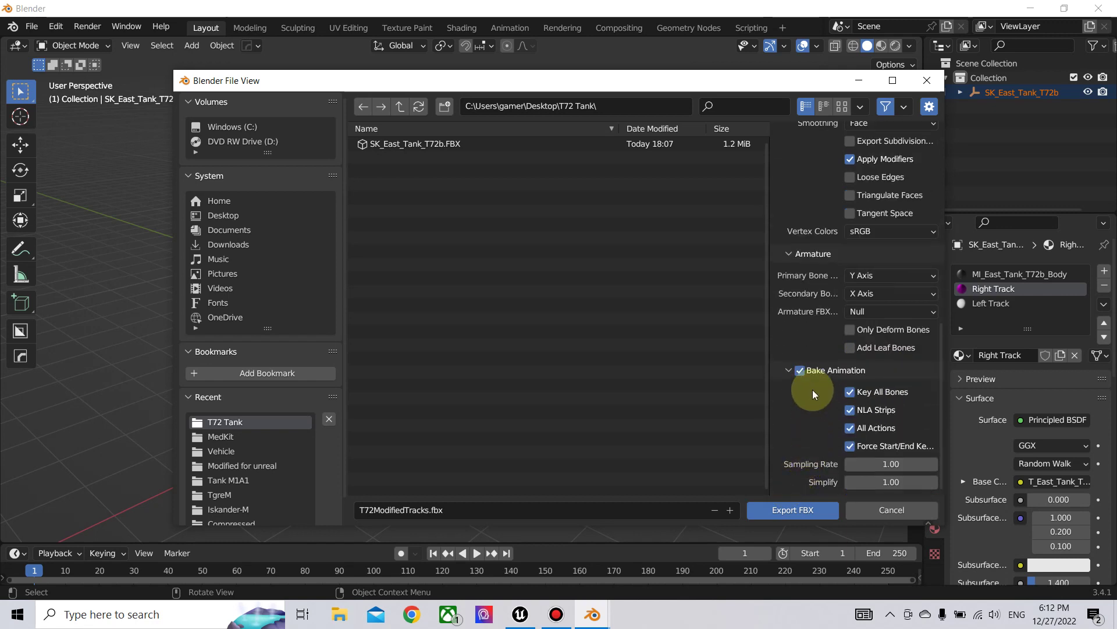
pyautogui.click(800, 369)
# Review the export settings once more and export the tank as FBX.
pyautogui.scroll(7, 780, 460)
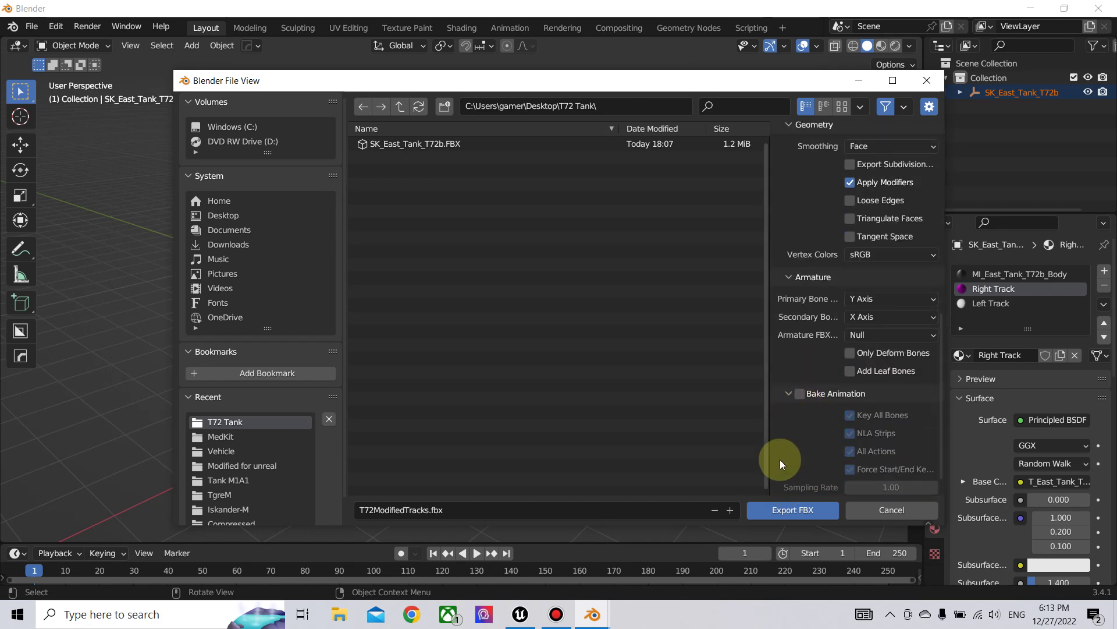
pyautogui.scroll(11, 780, 459)
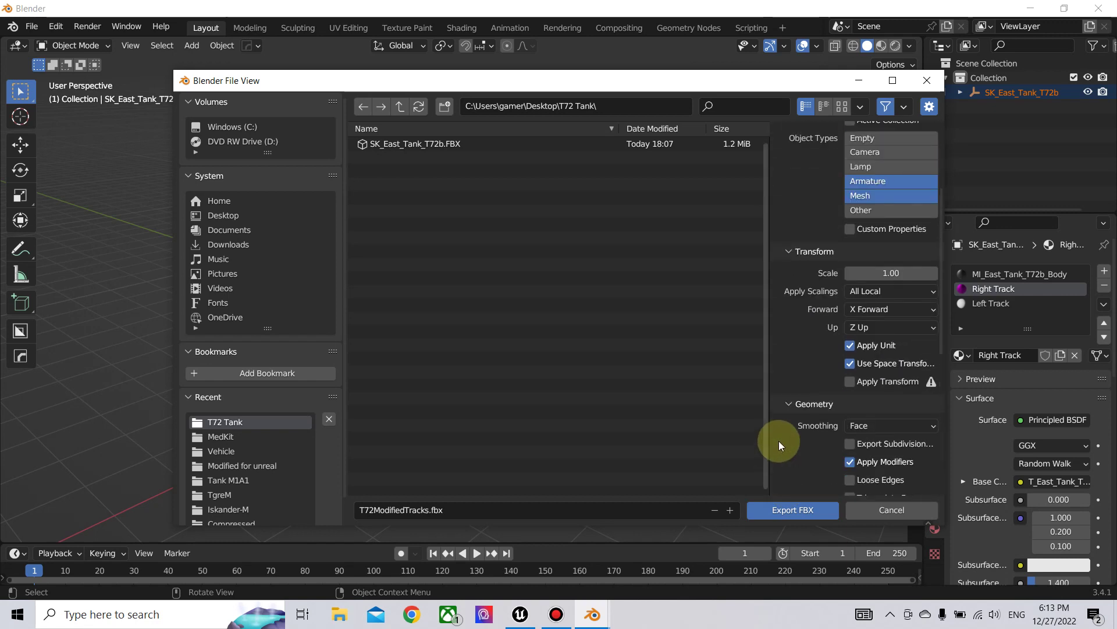
pyautogui.click(797, 511)
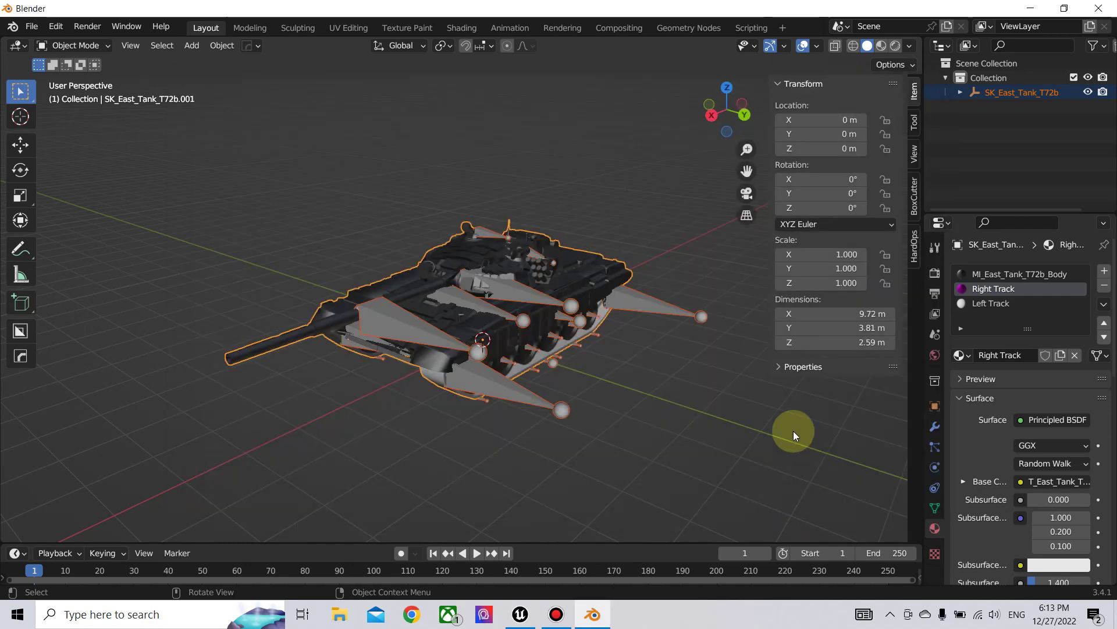
# Close Blender without saving the scene and switch to Unreal Engine.
pyautogui.click(1095, 8)
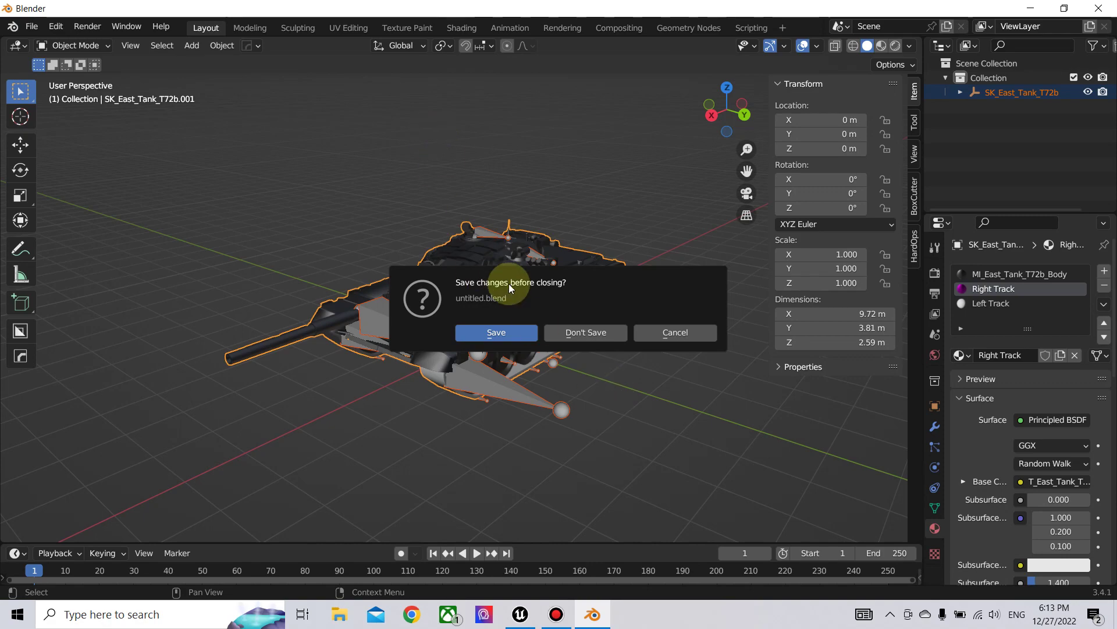
pyautogui.click(585, 334)
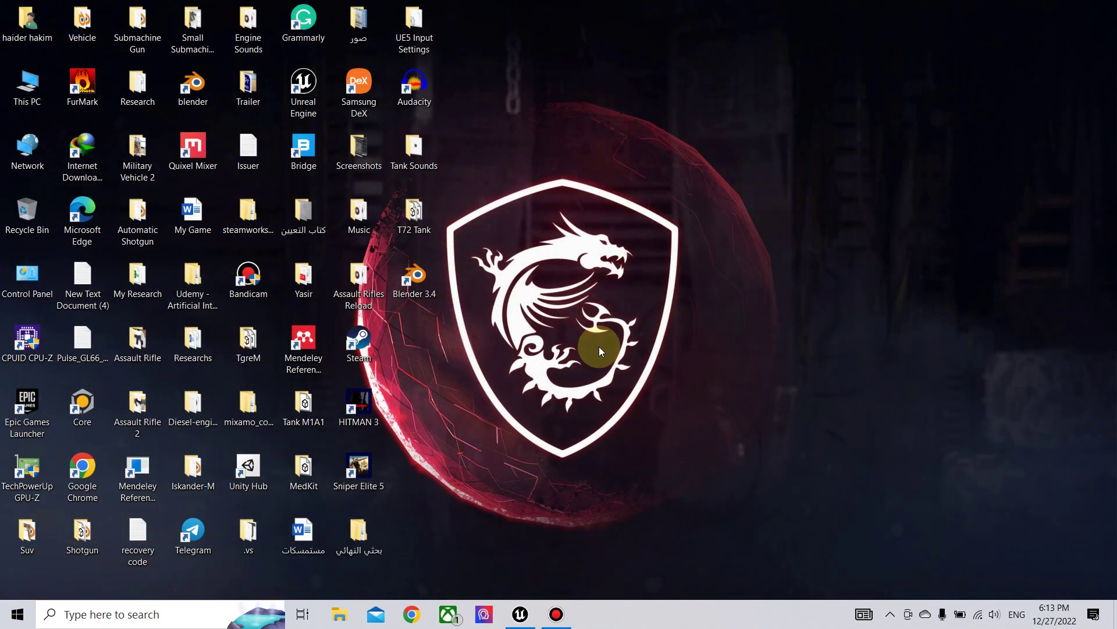
pyautogui.click(531, 618)
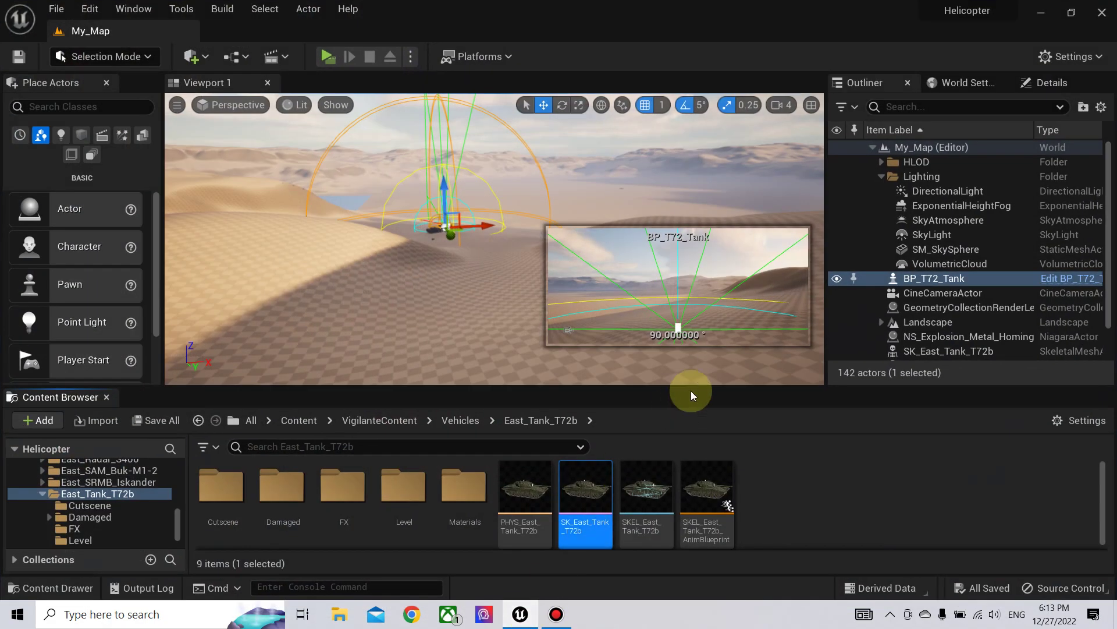
# Create a folder named ModifiedT72 inside East_Tank_T72b and open it.
pyautogui.click(770, 489)
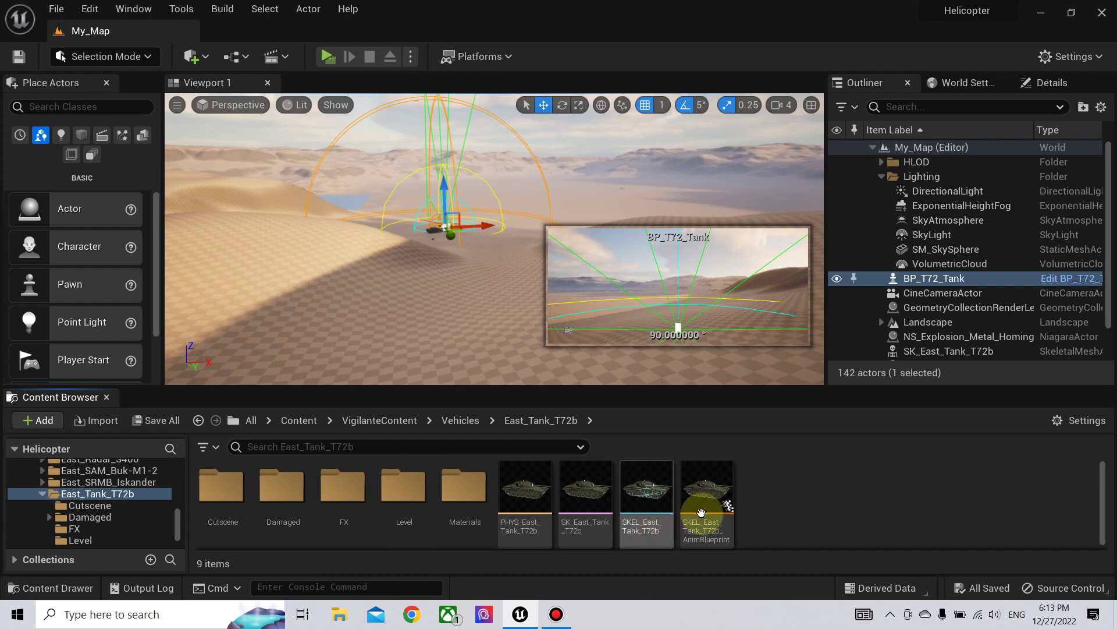
pyautogui.rightClick(798, 499)
pyautogui.click(894, 116)
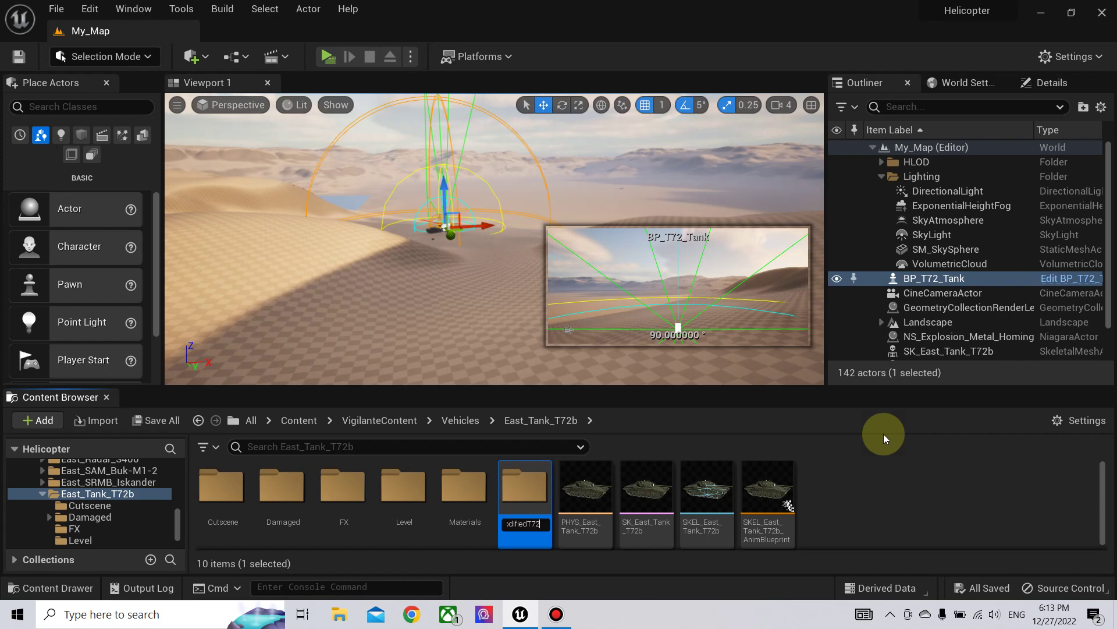
pyautogui.doubleClick(536, 506)
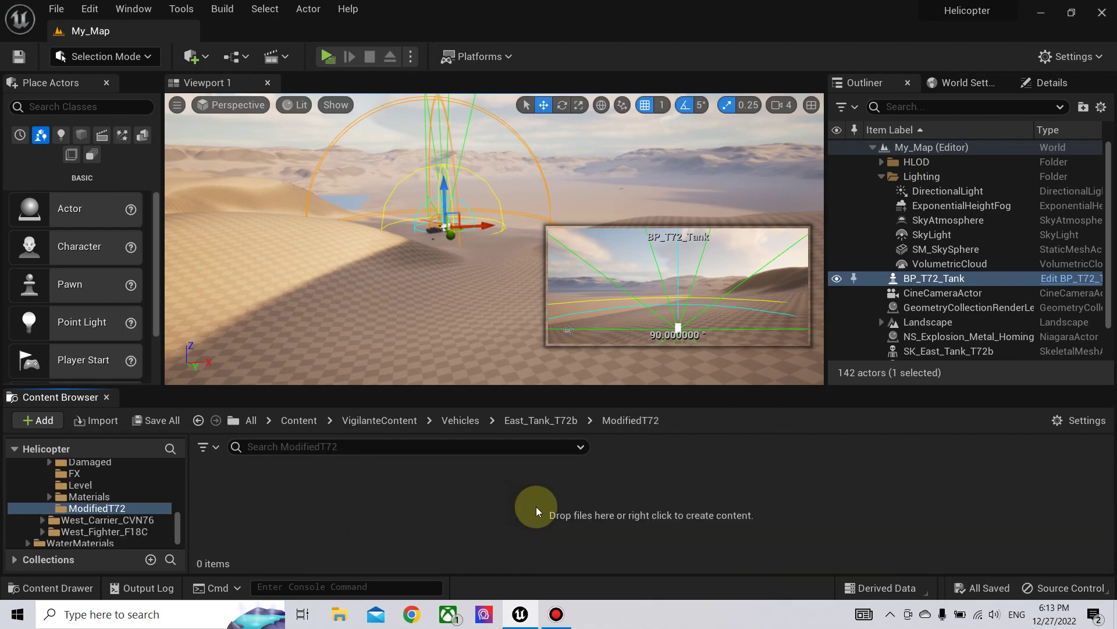
# Bring T72ModifiedTracks from the T72 Tank folder on the Desktop into the ModifiedT72 folder to start its FBX import.
pyautogui.click(339, 614)
pyautogui.doubleClick(275, 162)
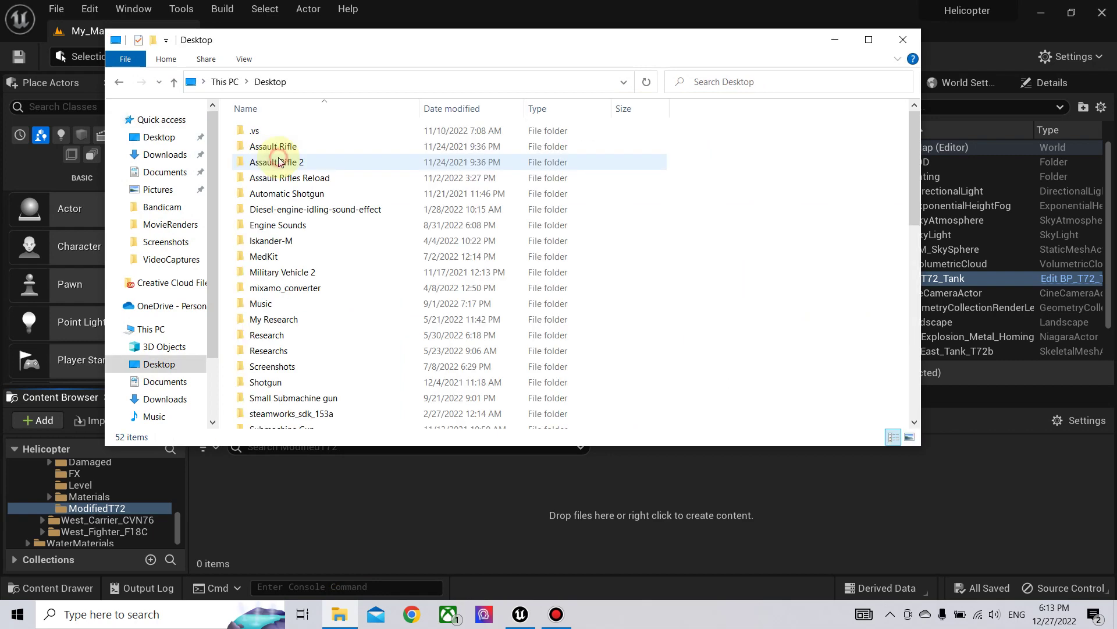
pyautogui.scroll(-2, 269, 355)
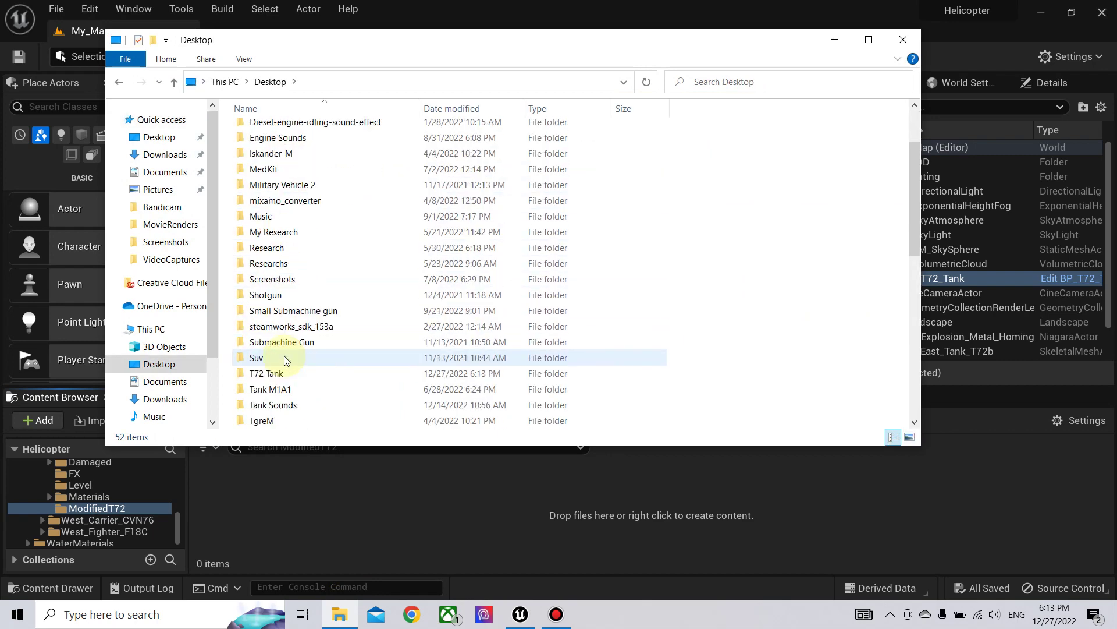
pyautogui.doubleClick(270, 370)
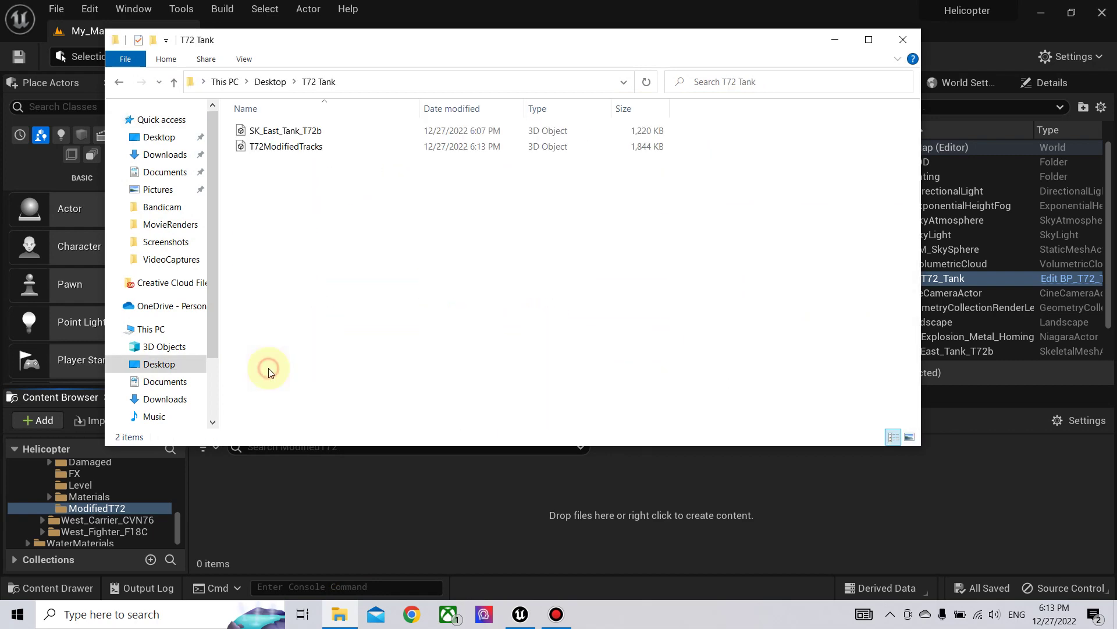
pyautogui.click(297, 152)
pyautogui.moveTo(287, 150); pyautogui.dragTo(407, 497)
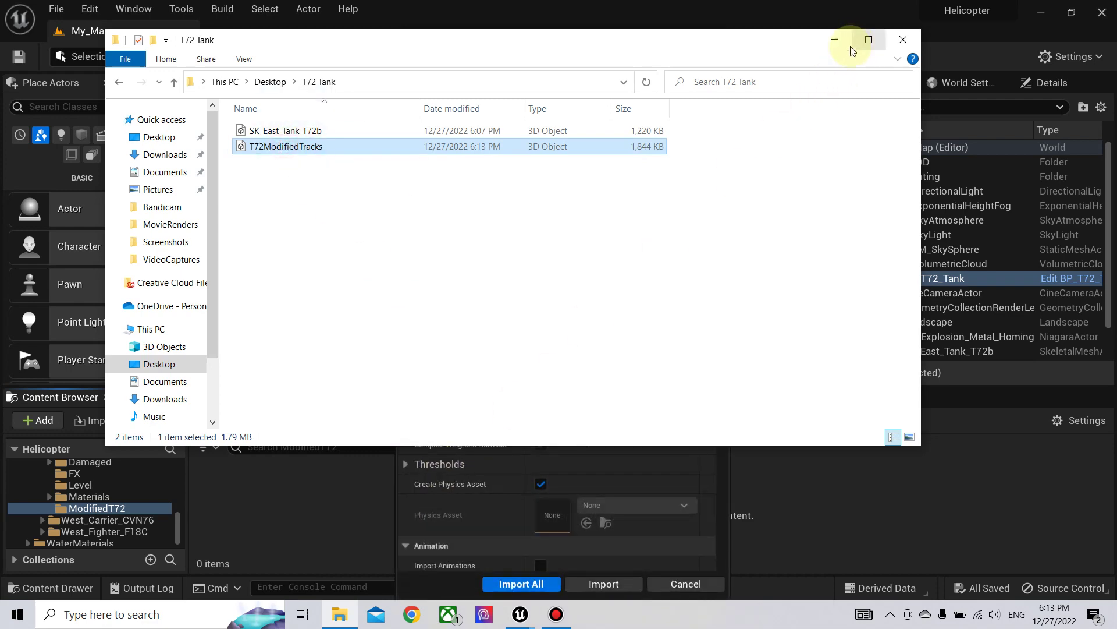
pyautogui.click(836, 39)
pyautogui.moveTo(512, 43); pyautogui.dragTo(487, 19)
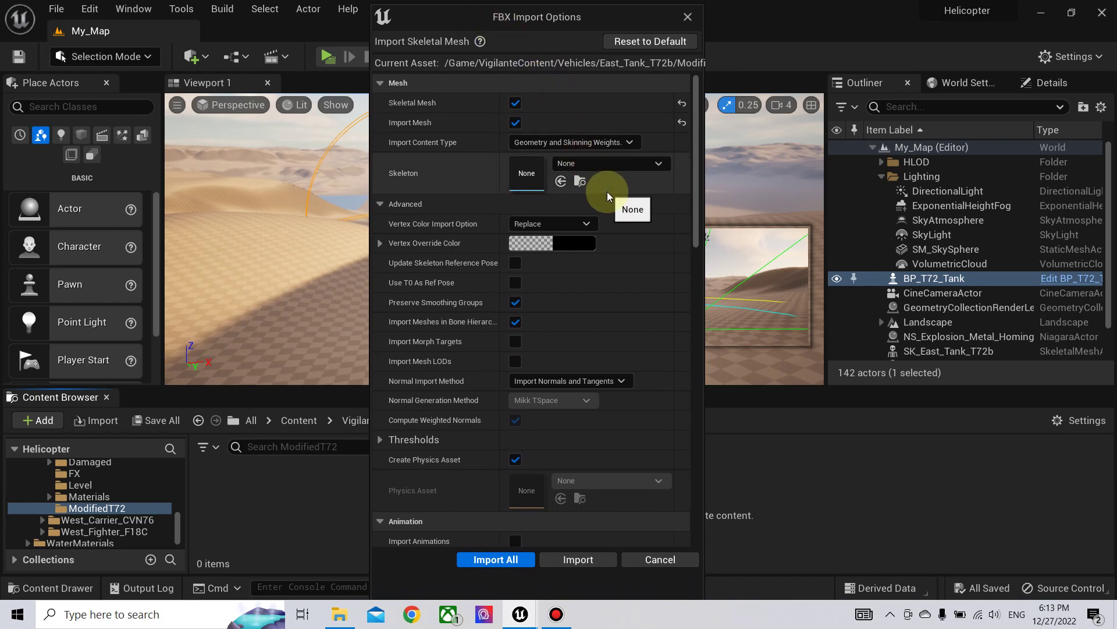
# Assign SKEL_East_Tank_T72b as the skeleton for the imported mesh.
pyautogui.click(625, 166)
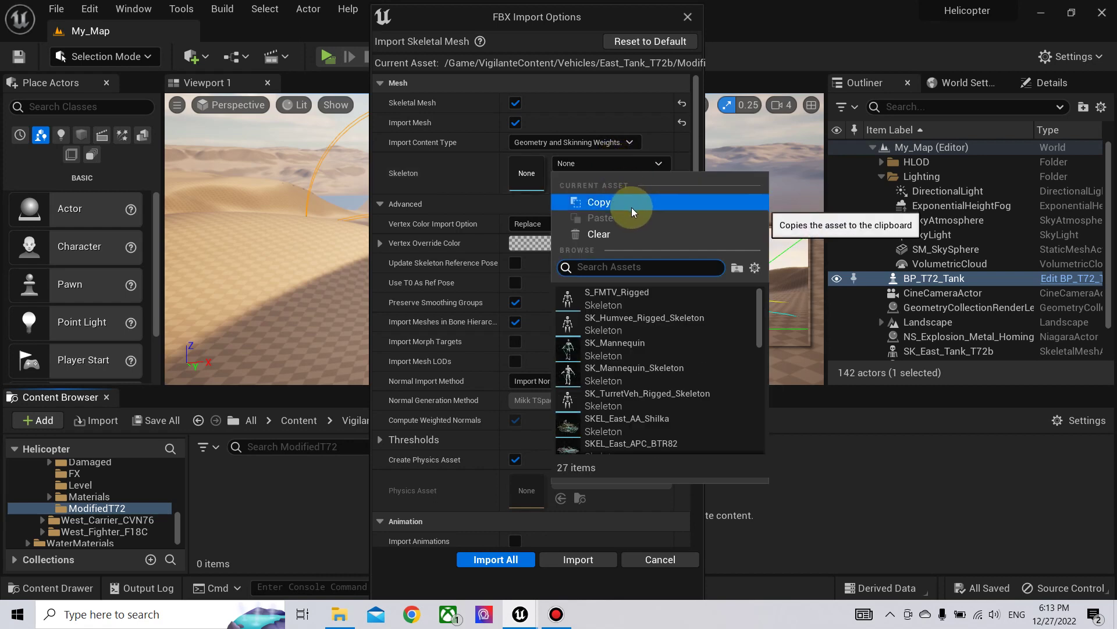
pyautogui.write('t72')
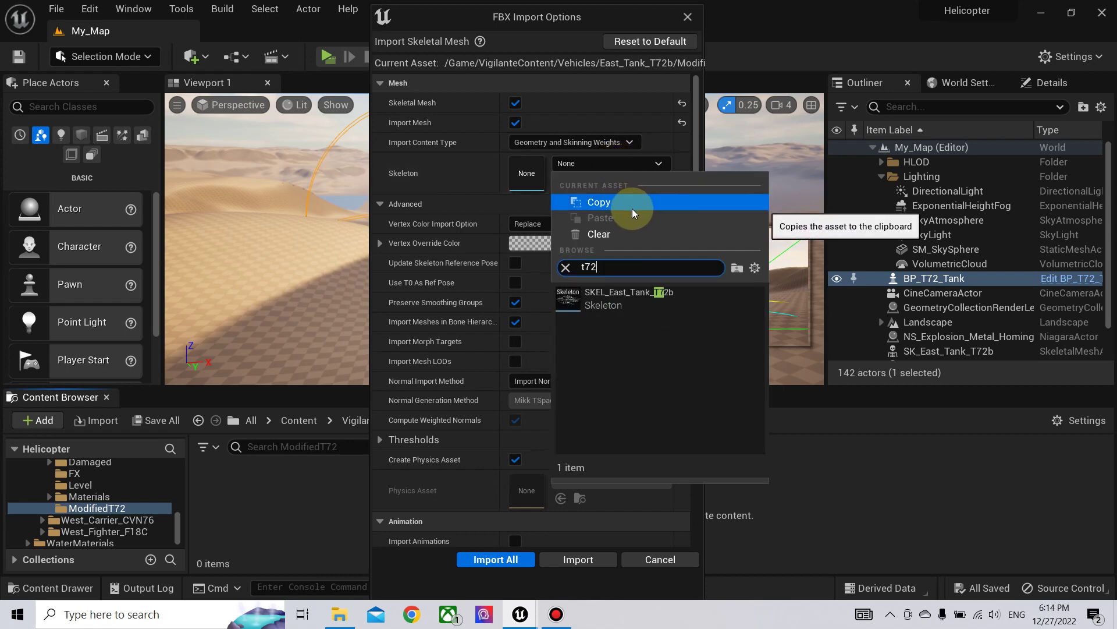
pyautogui.click(629, 294)
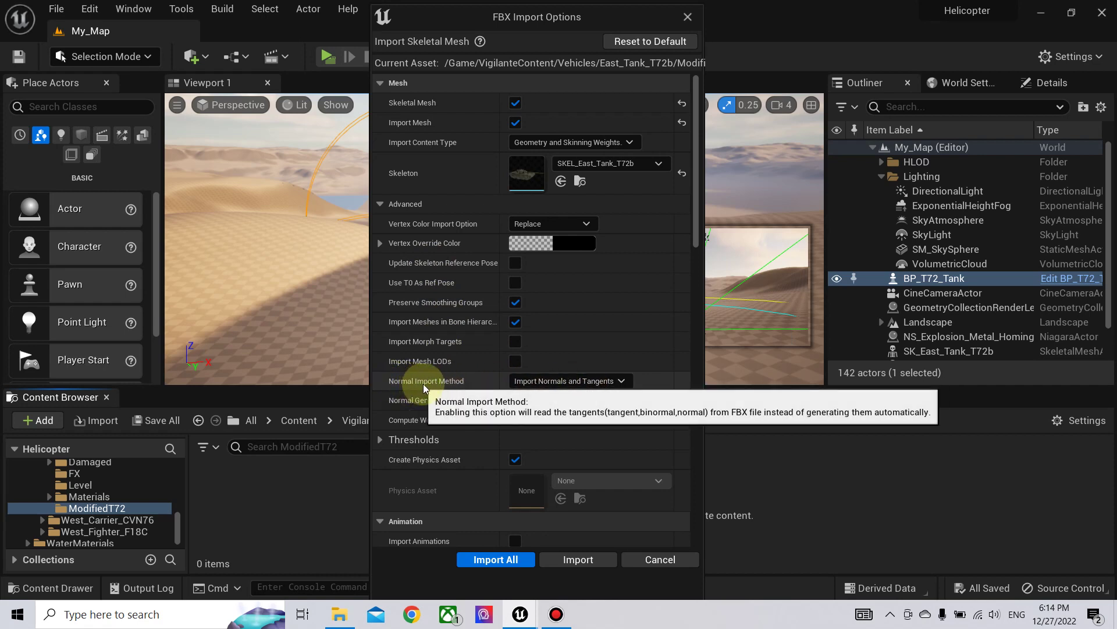
# Try Compute Normals as the Normal Import Method and restore Import Normals and Tangents.
pyautogui.click(596, 382)
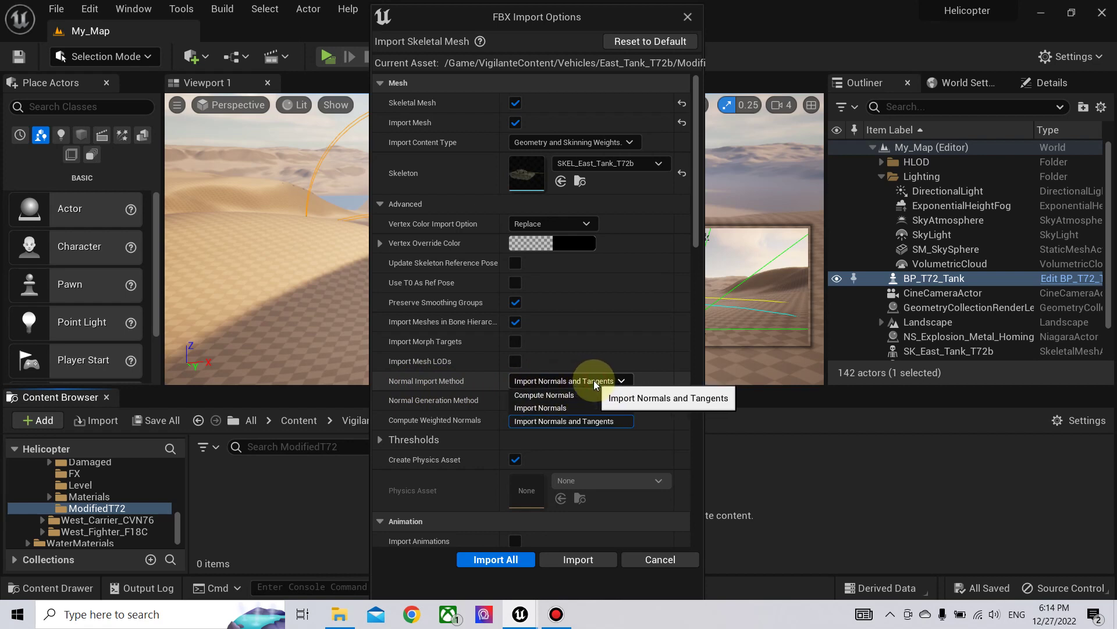
pyautogui.click(556, 395)
pyautogui.click(574, 382)
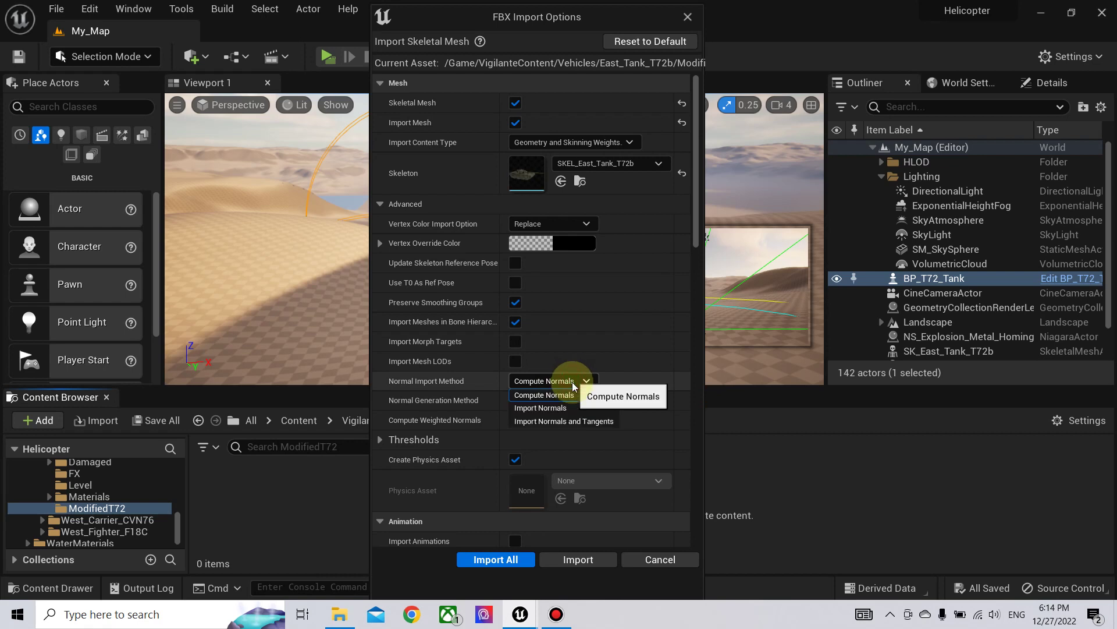
pyautogui.click(576, 421)
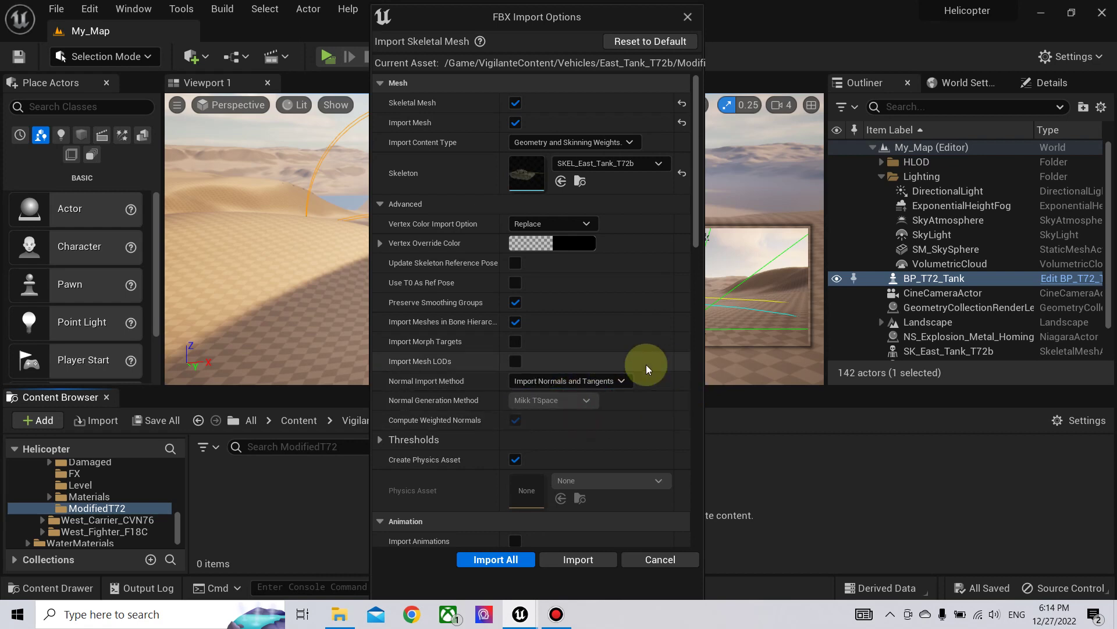
# Review the remaining mesh, animation, transform, miscellaneous and material import options down to the FBX file information.
pyautogui.scroll(-3, 616, 338)
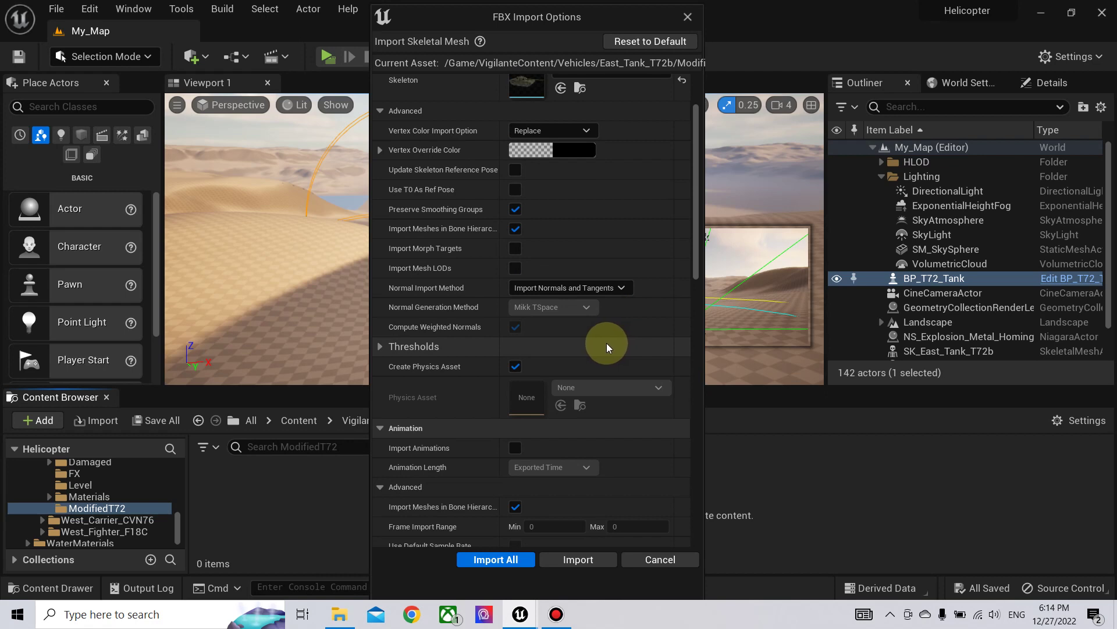
pyautogui.scroll(-3, 605, 343)
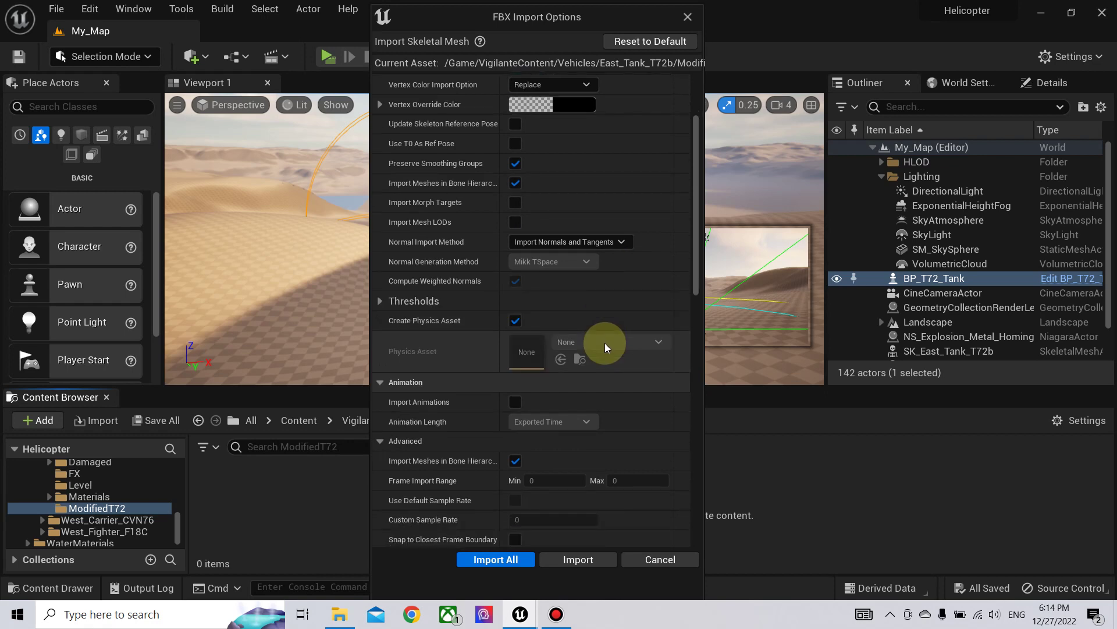
pyautogui.scroll(-2, 550, 368)
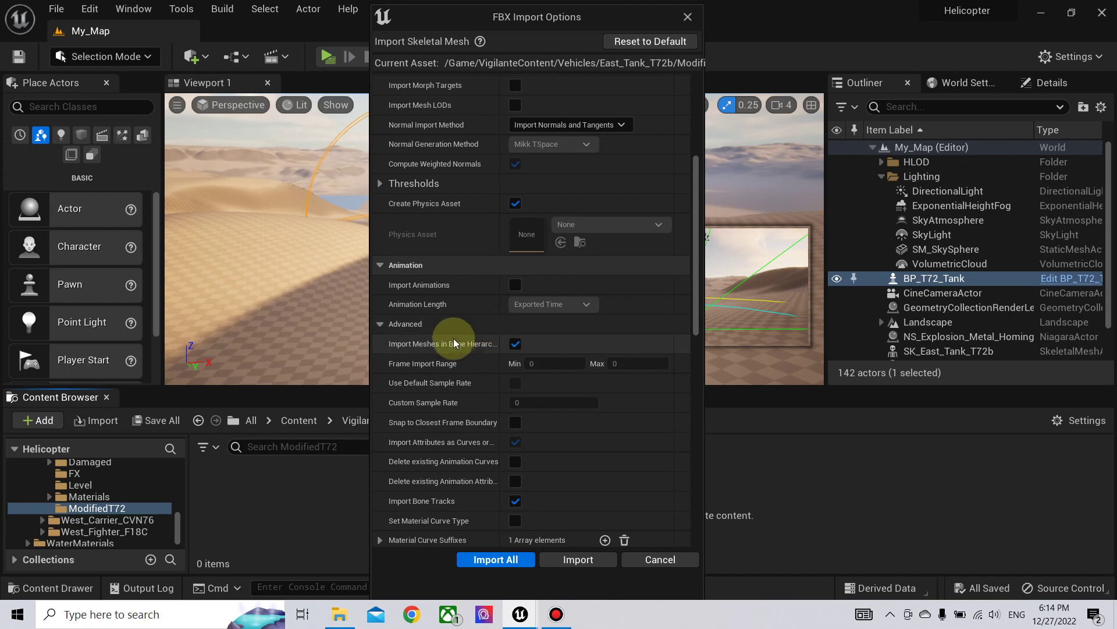
pyautogui.scroll(-2, 480, 403)
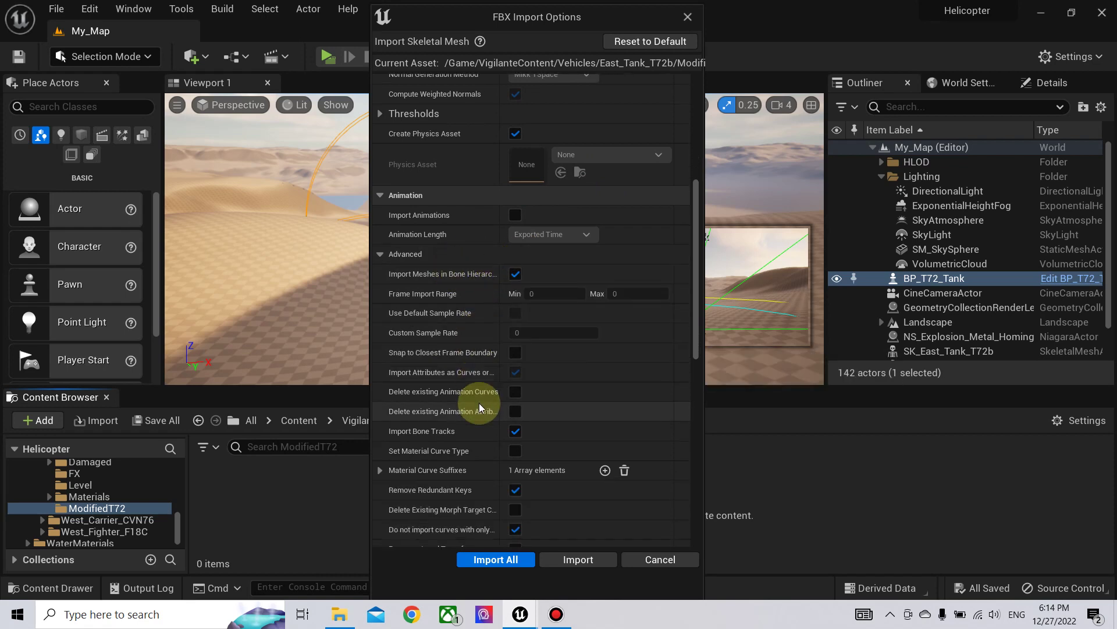
pyautogui.scroll(-2, 480, 403)
pyautogui.scroll(-6, 480, 403)
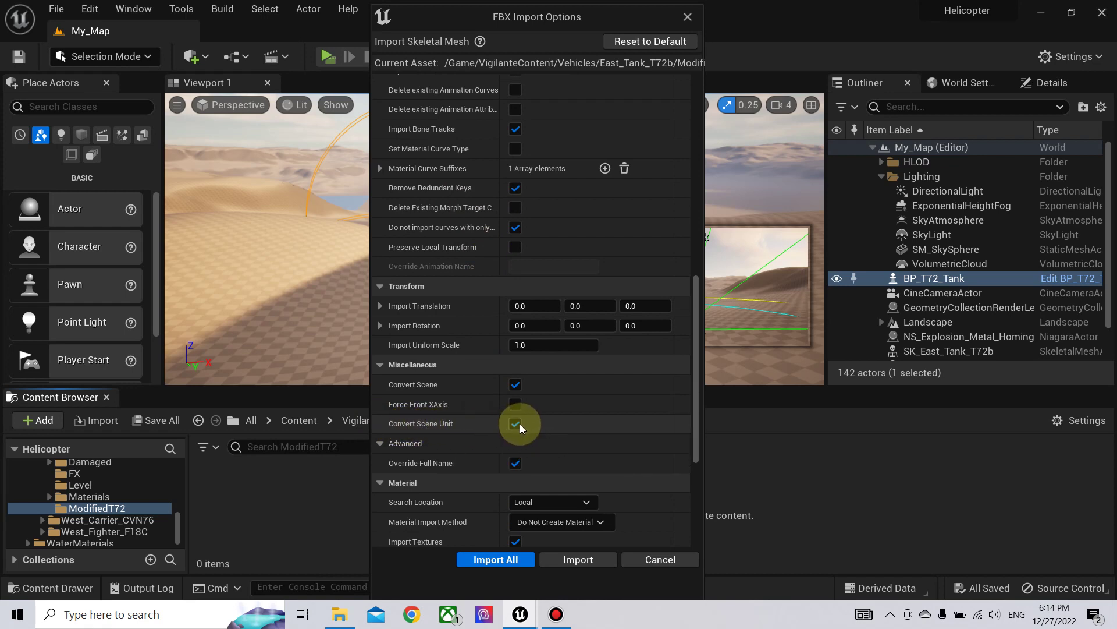
pyautogui.scroll(-1, 471, 434)
pyautogui.scroll(-1, 464, 433)
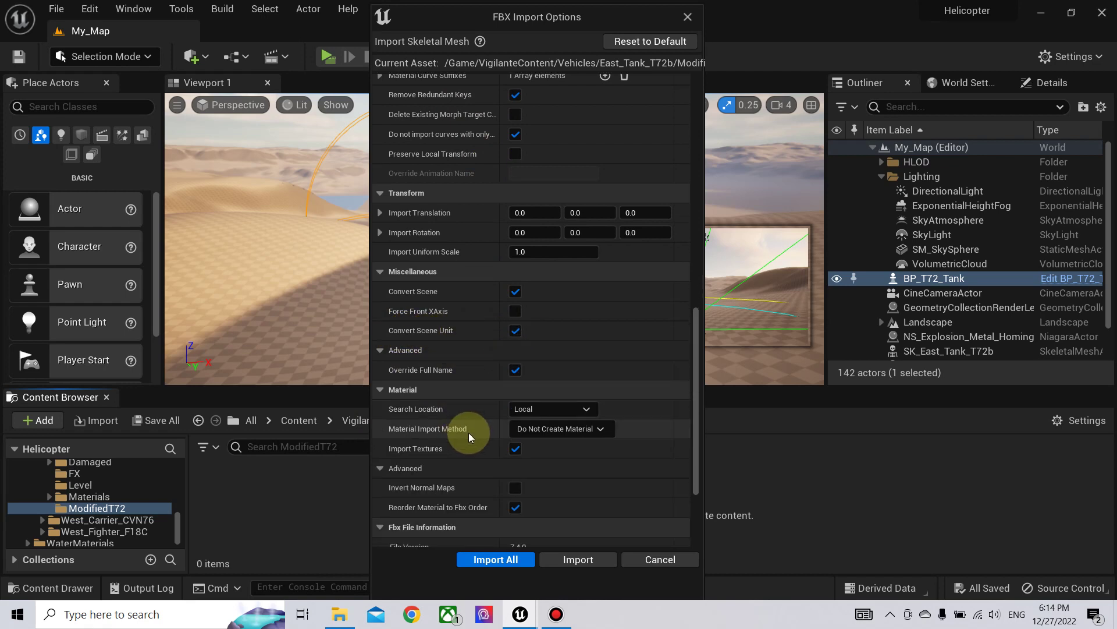
pyautogui.scroll(-2, 470, 442)
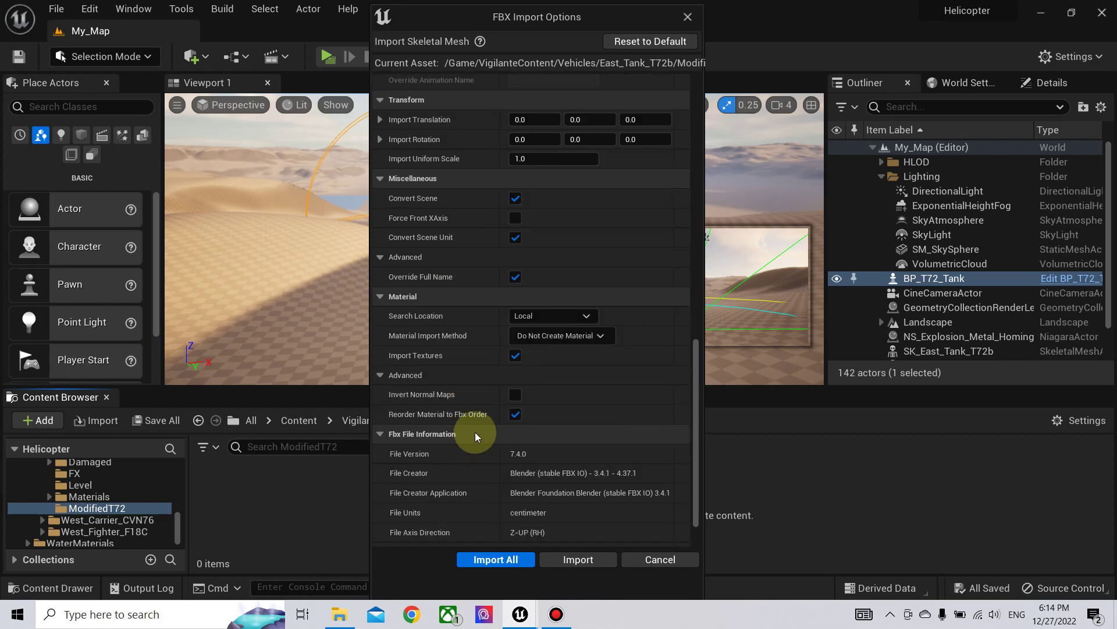
# Try Create New Materials as the Material Import Method and restore Do Not Create Material.
pyautogui.click(587, 336)
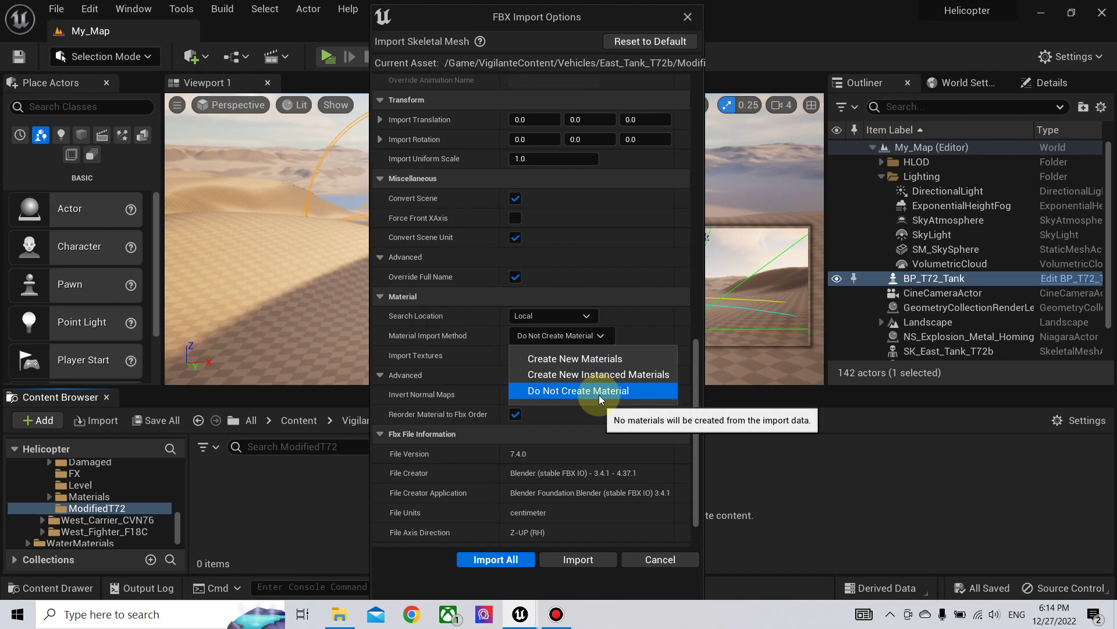
pyautogui.click(590, 362)
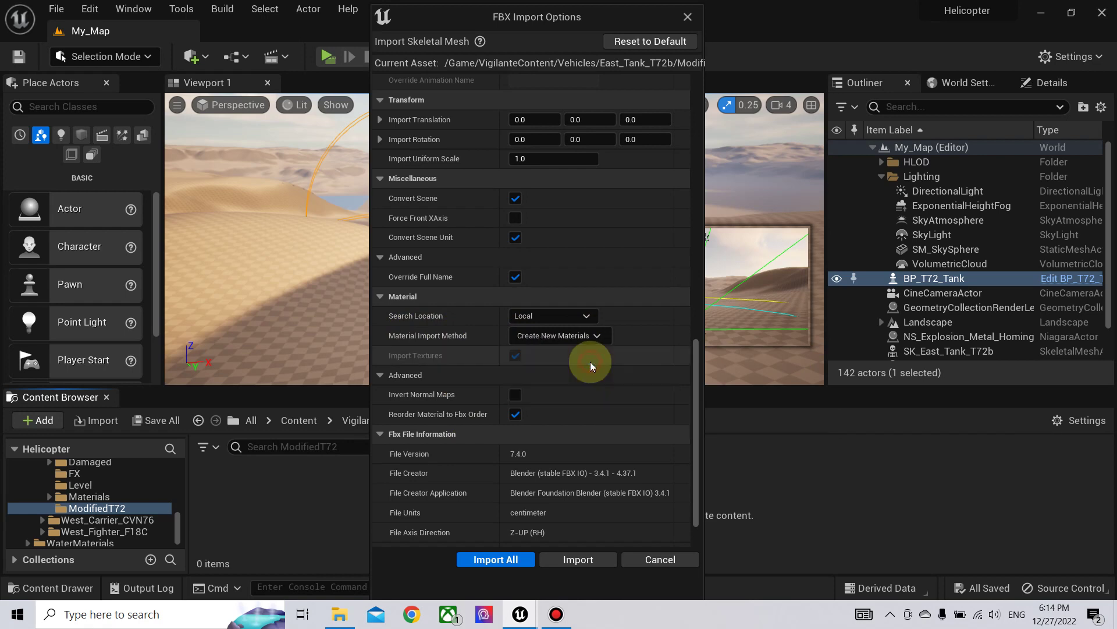
pyautogui.click(591, 337)
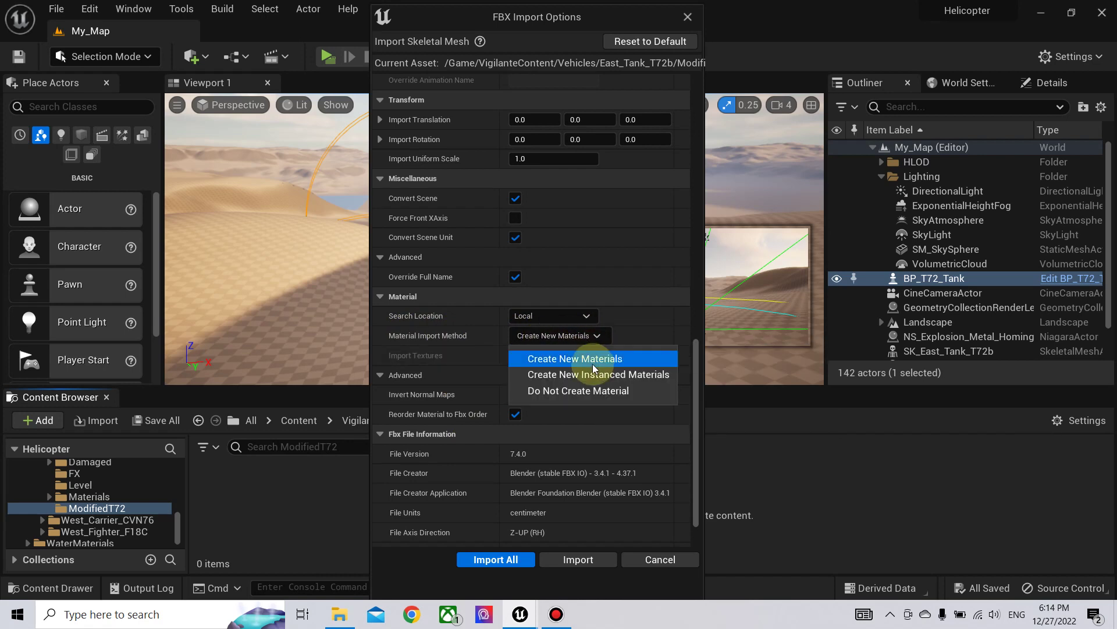
pyautogui.click(598, 391)
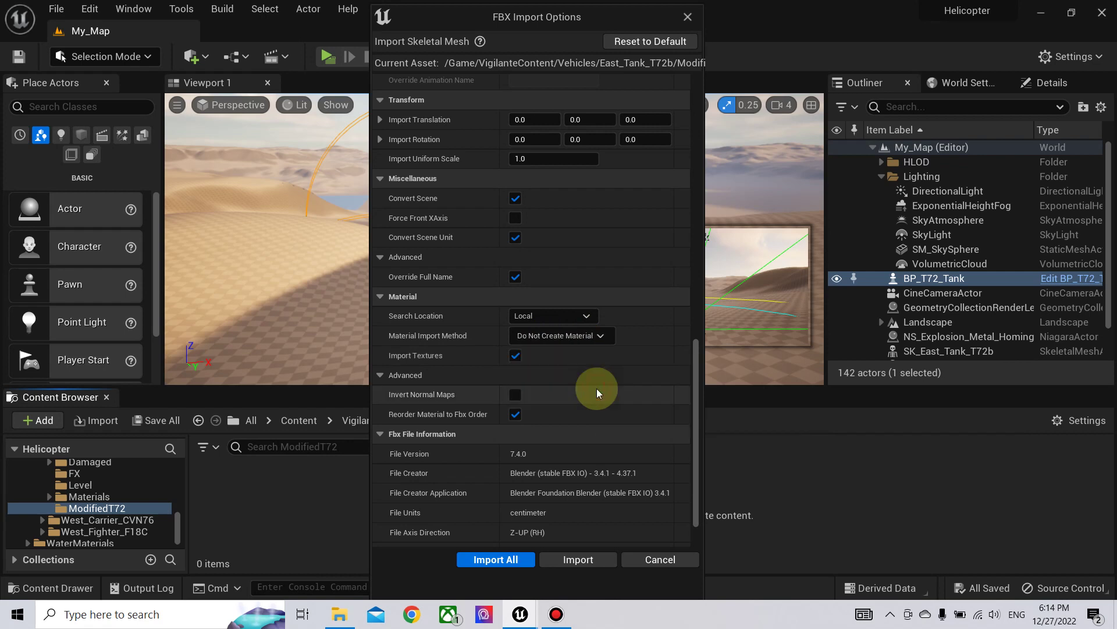
# Import the modified tank with these options and save the new skeletal mesh and physics asset.
pyautogui.scroll(-2, 599, 362)
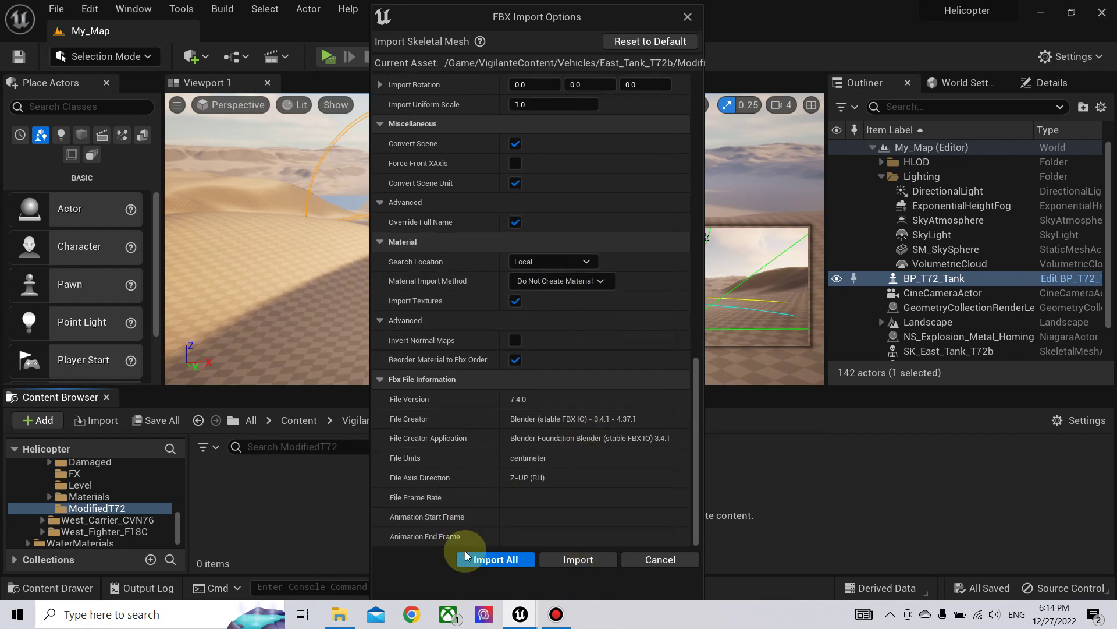
pyautogui.click(490, 560)
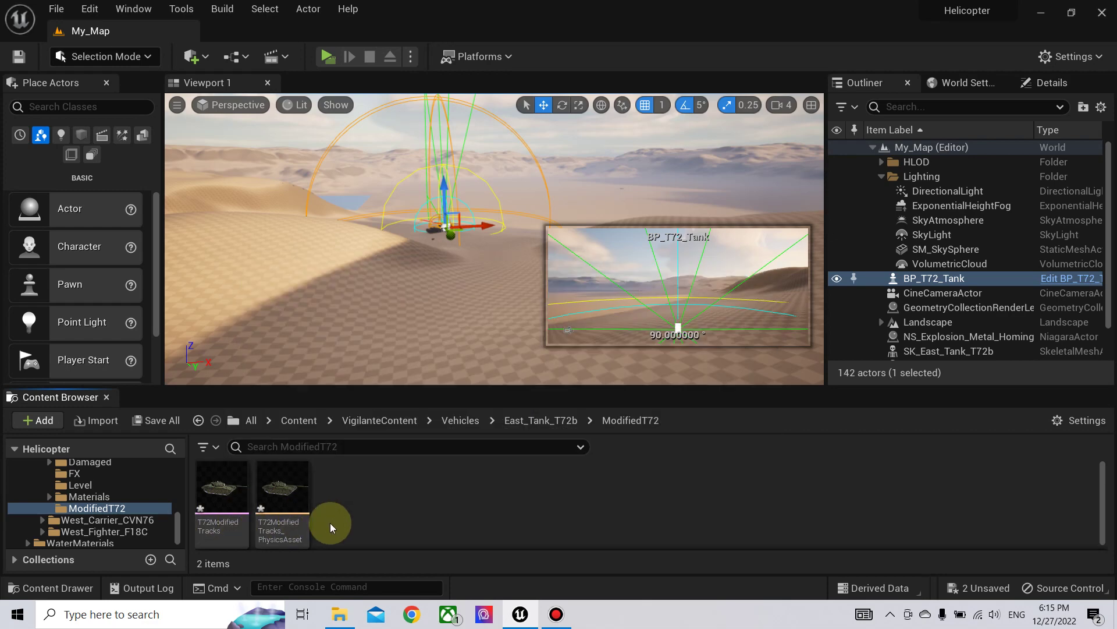
pyautogui.click(149, 425)
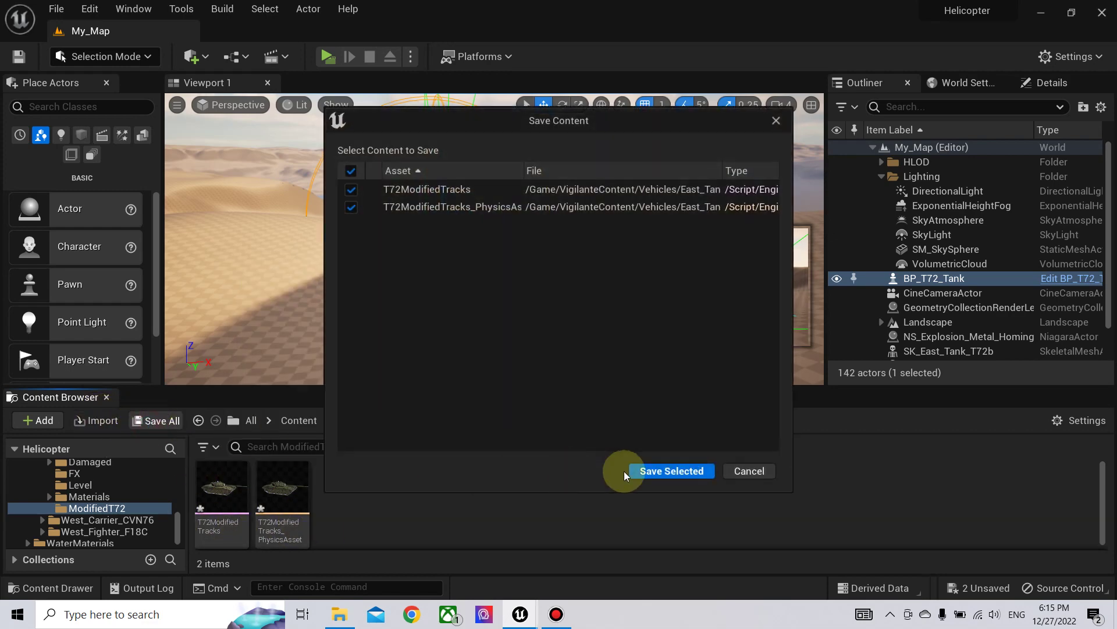
pyautogui.click(679, 472)
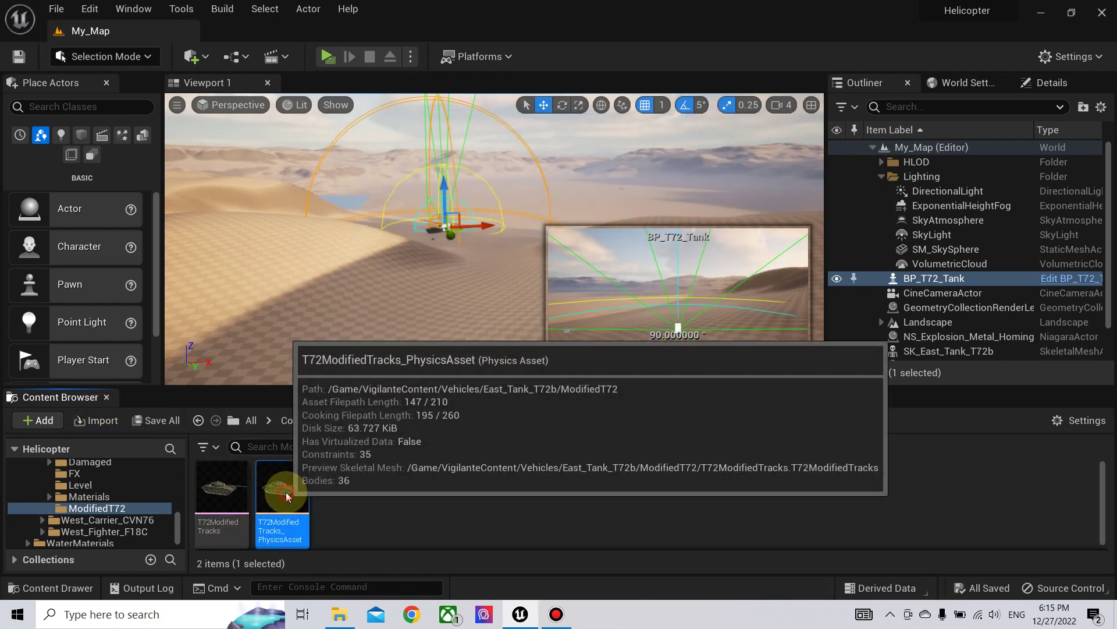
# Open T72ModifiedTracks_PhysicsAsset in a maximized editor and delete all of its physics bodies.
pyautogui.doubleClick(286, 493)
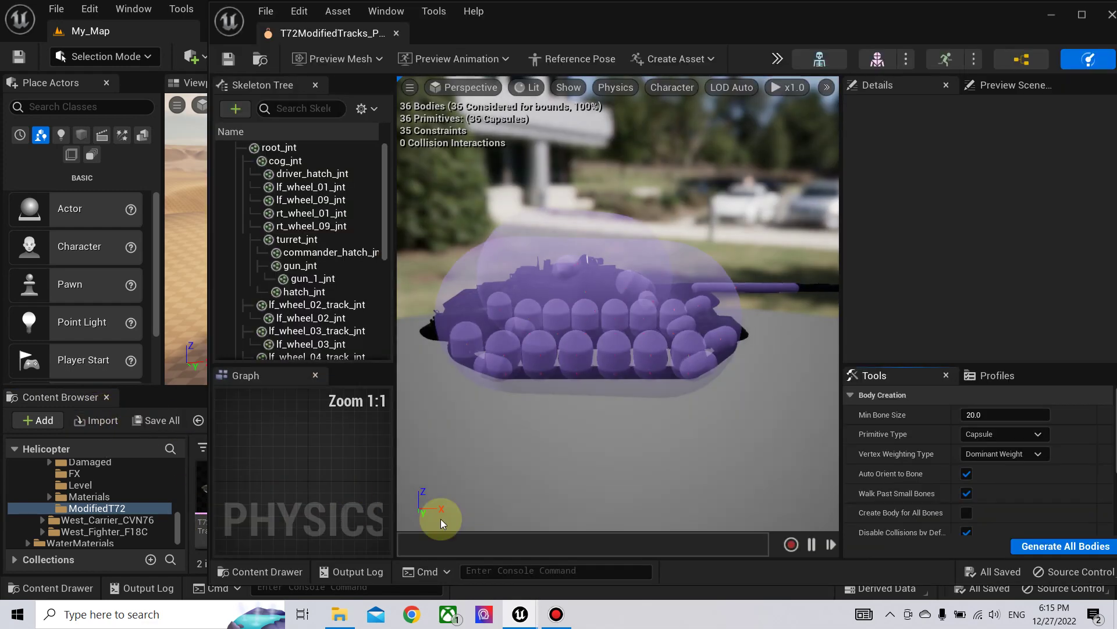
pyautogui.click(1082, 14)
pyautogui.click(82, 145)
pyautogui.rightClick(86, 146)
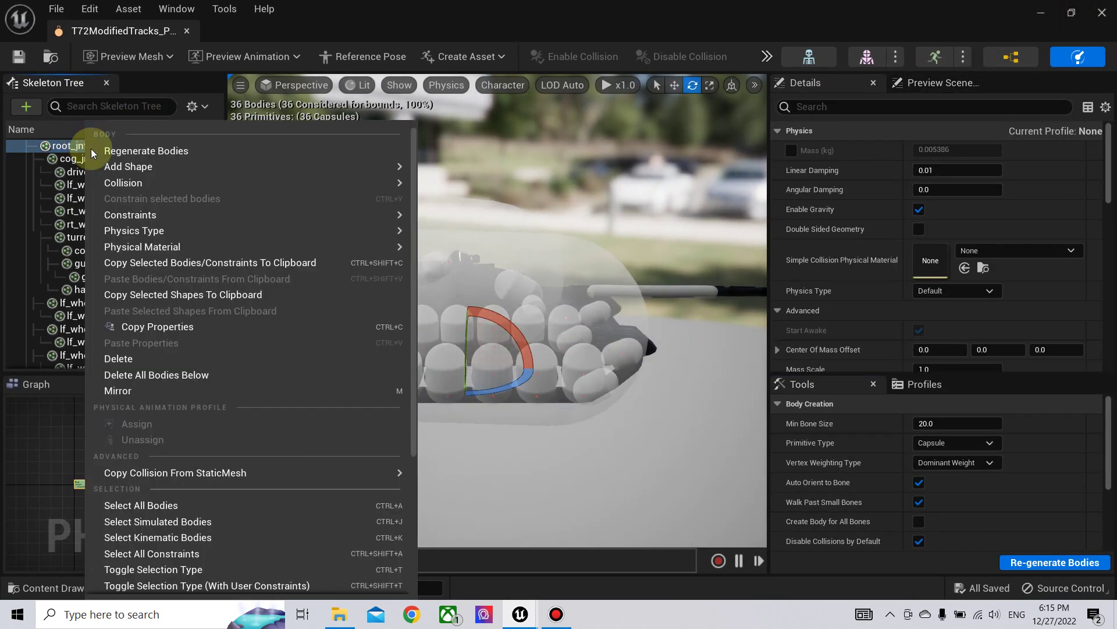
pyautogui.click(140, 504)
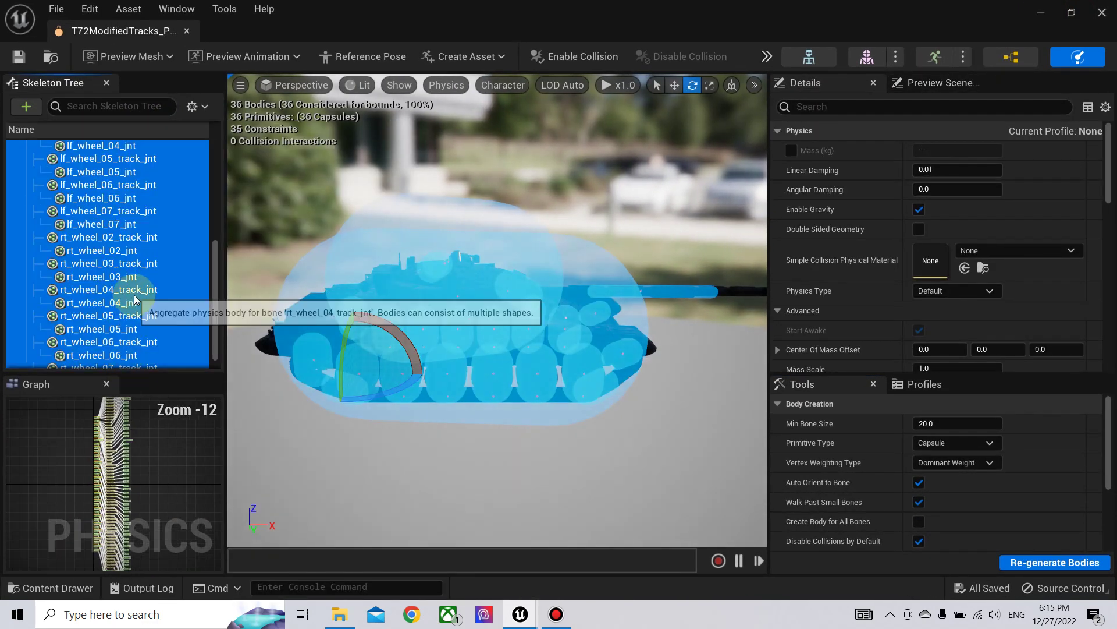
pyautogui.press('Delete')
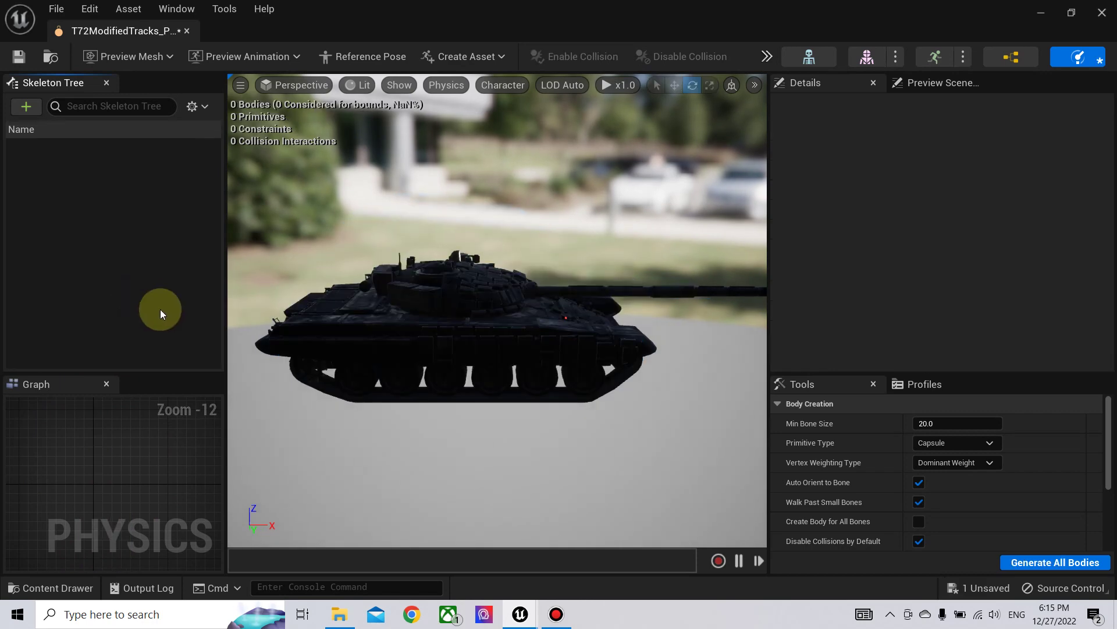
# Display all bones in the skeleton tree and select cog_jnt and turret_jnt together.
pyautogui.click(197, 106)
pyautogui.click(255, 392)
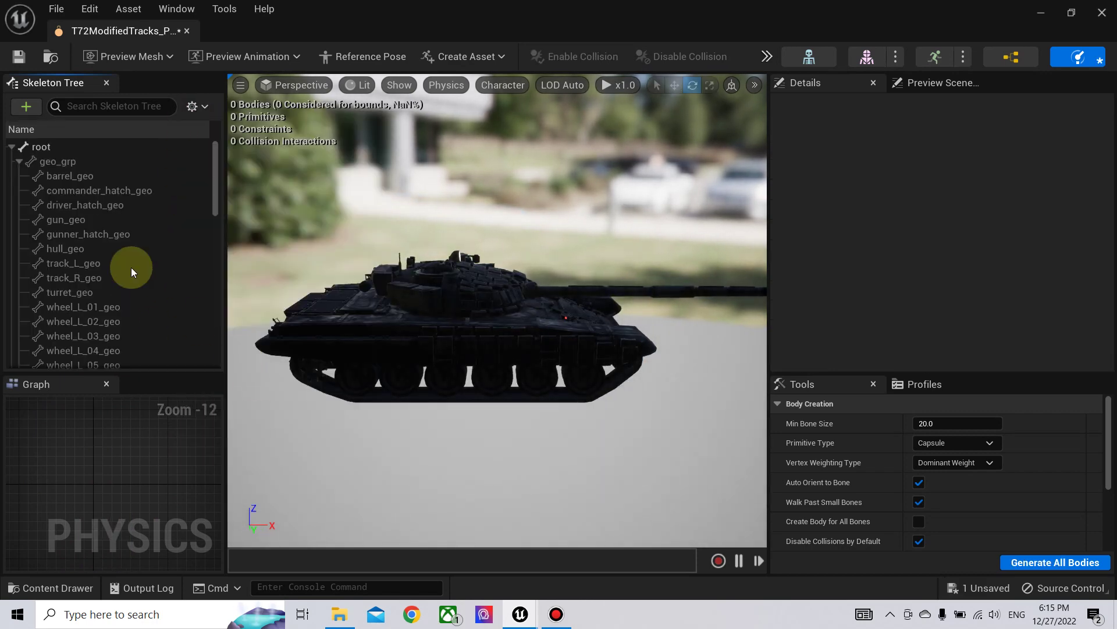
pyautogui.scroll(-8, 114, 258)
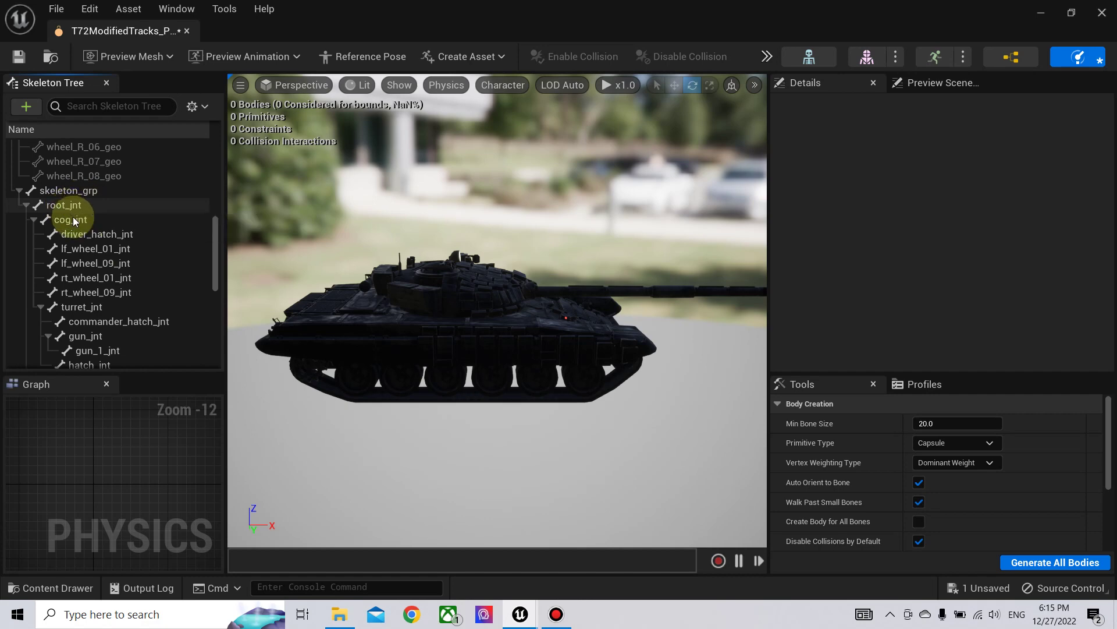
pyautogui.click(74, 220)
pyautogui.scroll(-1, 101, 249)
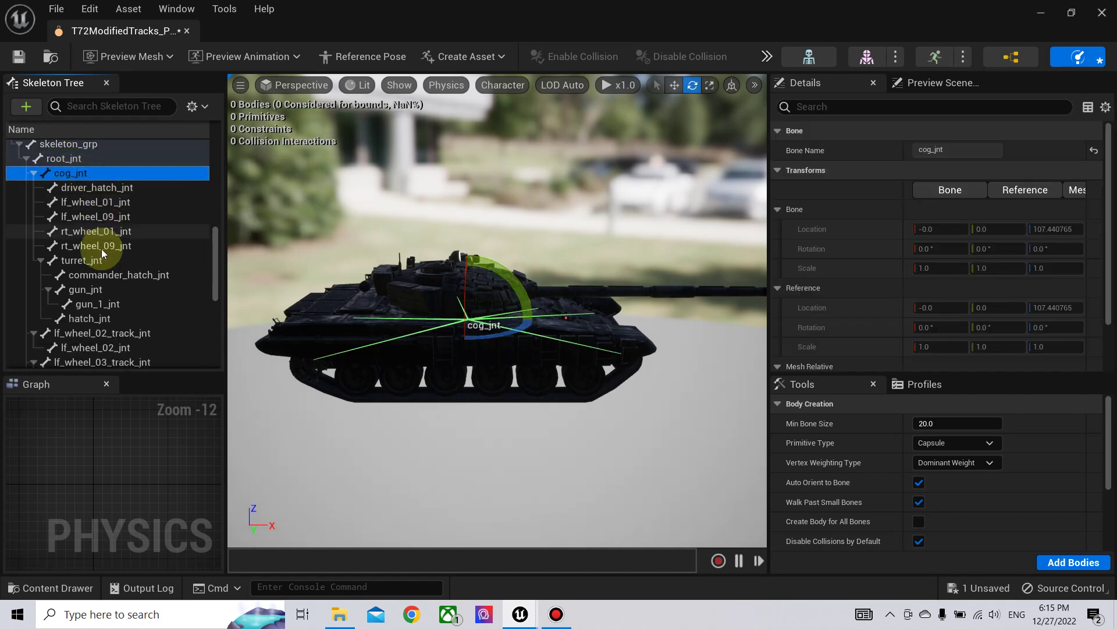
pyautogui.scroll(-1, 101, 249)
pyautogui.keyDown('ctrl'); pyautogui.click(100, 243); pyautogui.keyUp('ctrl')
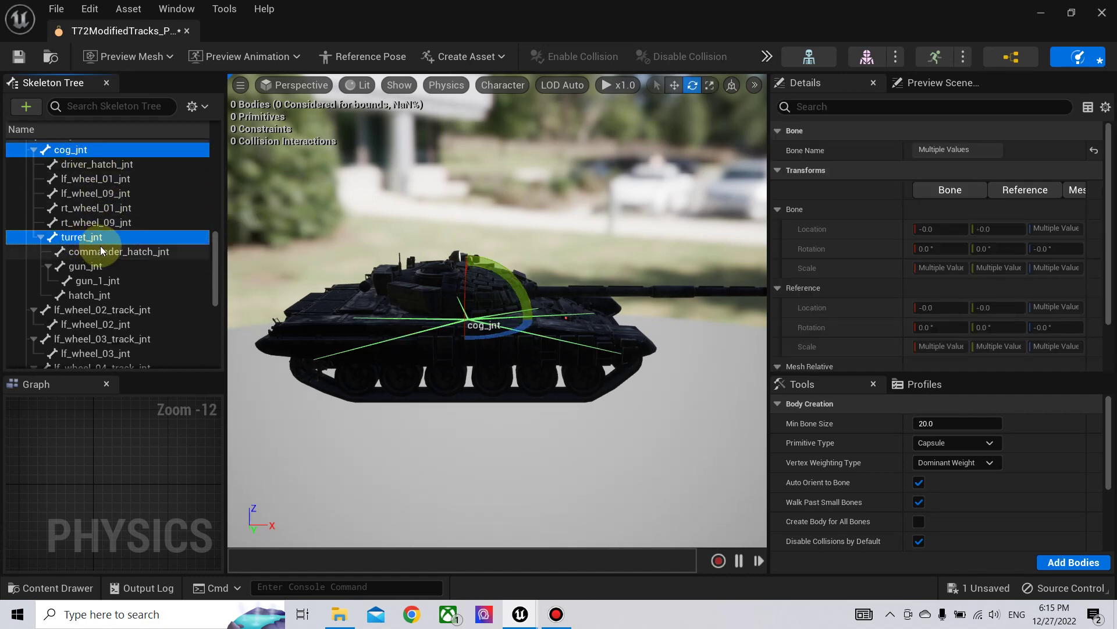
pyautogui.scroll(-3, 121, 246)
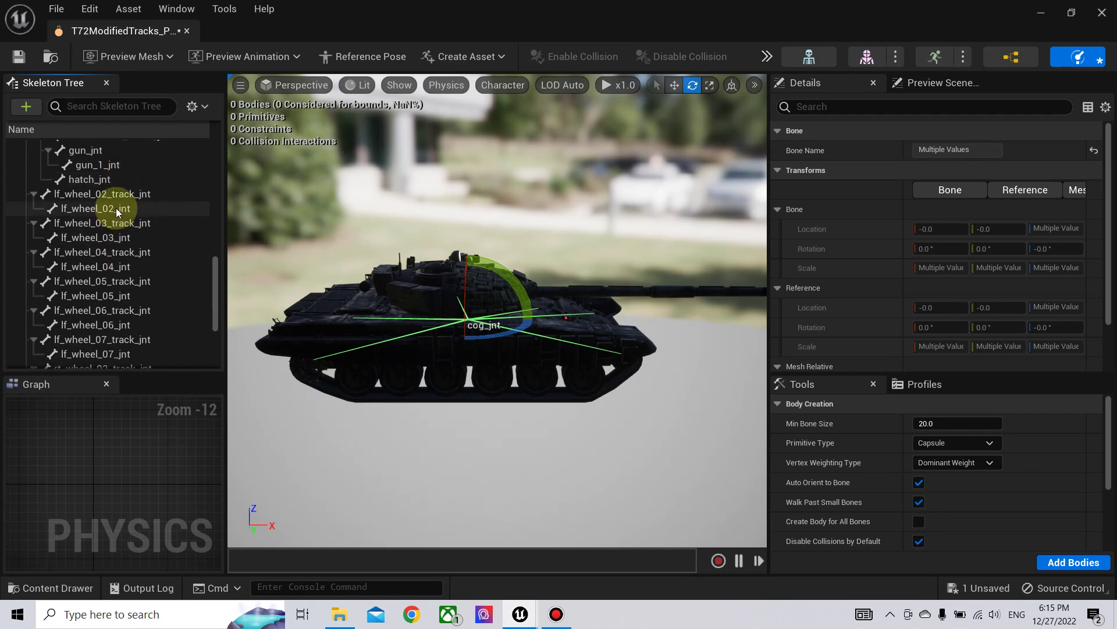
pyautogui.click(116, 209)
pyautogui.keyDown('ctrl'); pyautogui.click(108, 237); pyautogui.keyUp('ctrl')
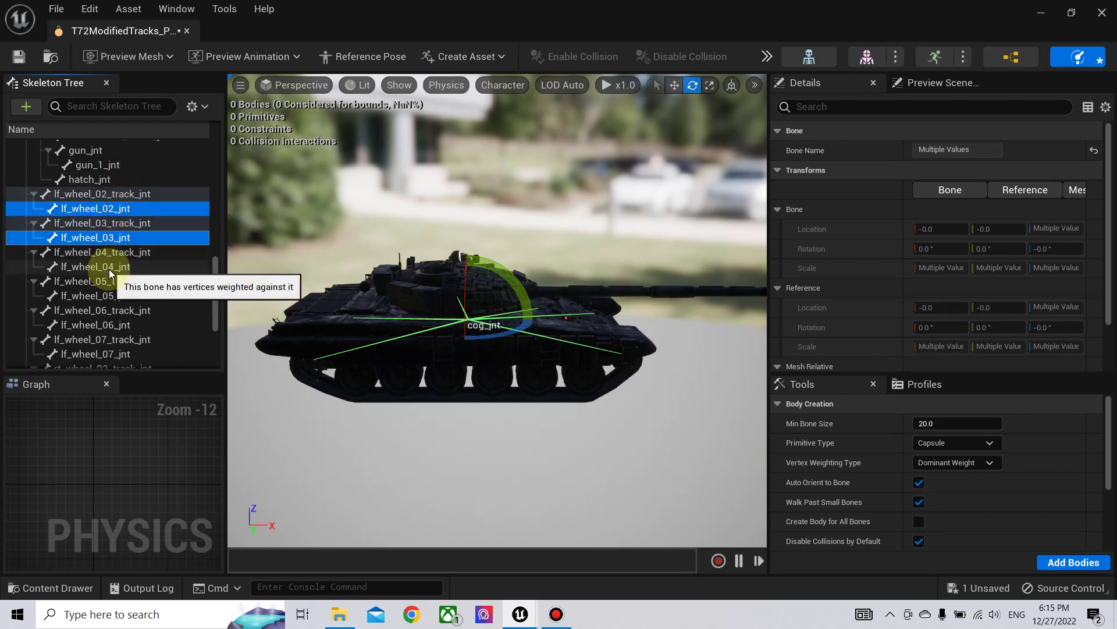
pyautogui.hotkey('ctrl', 'z')
pyautogui.hotkey('ctrl', 'z')
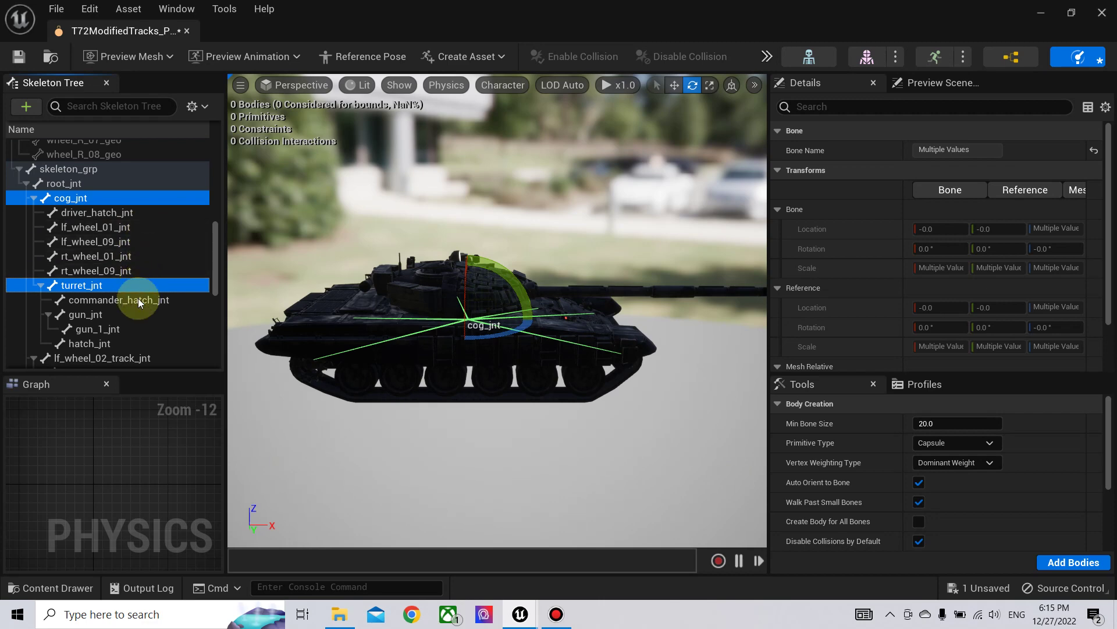
# Add Multi Convex Hull bodies to cog_jnt and turret_jnt with Hull Count 32 and Max Hull Verts 512.
pyautogui.click(952, 443)
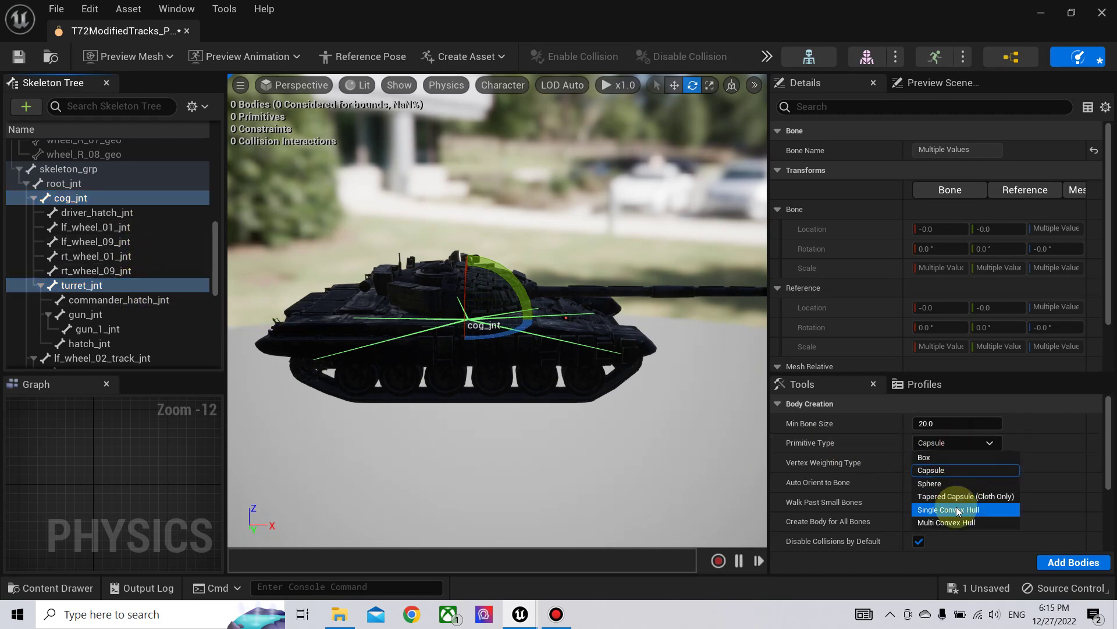
pyautogui.click(967, 520)
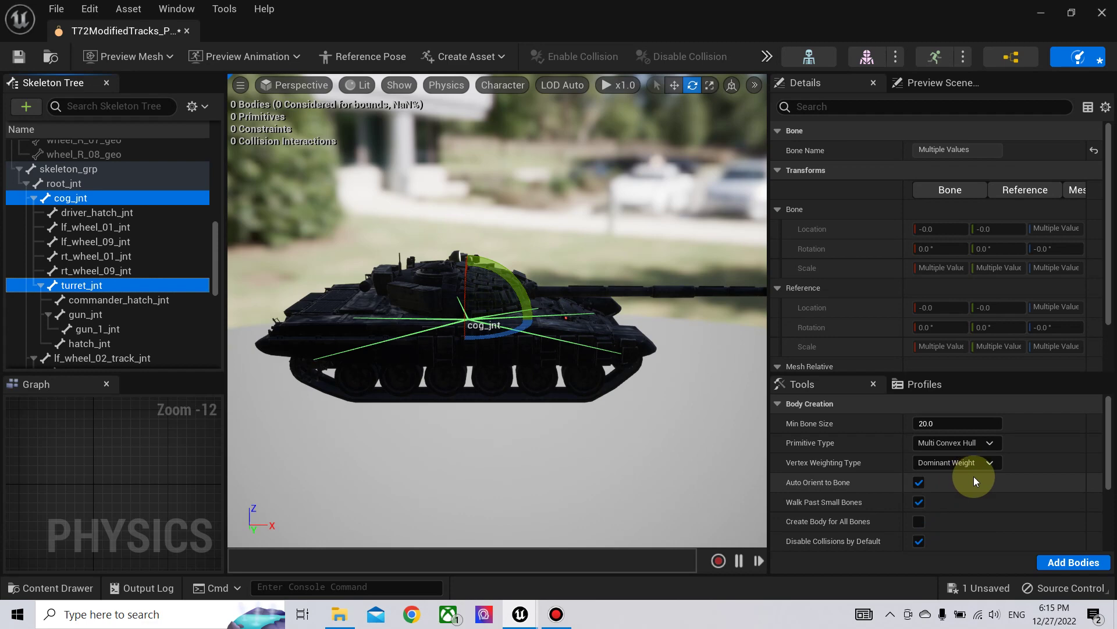
pyautogui.scroll(-5, 975, 480)
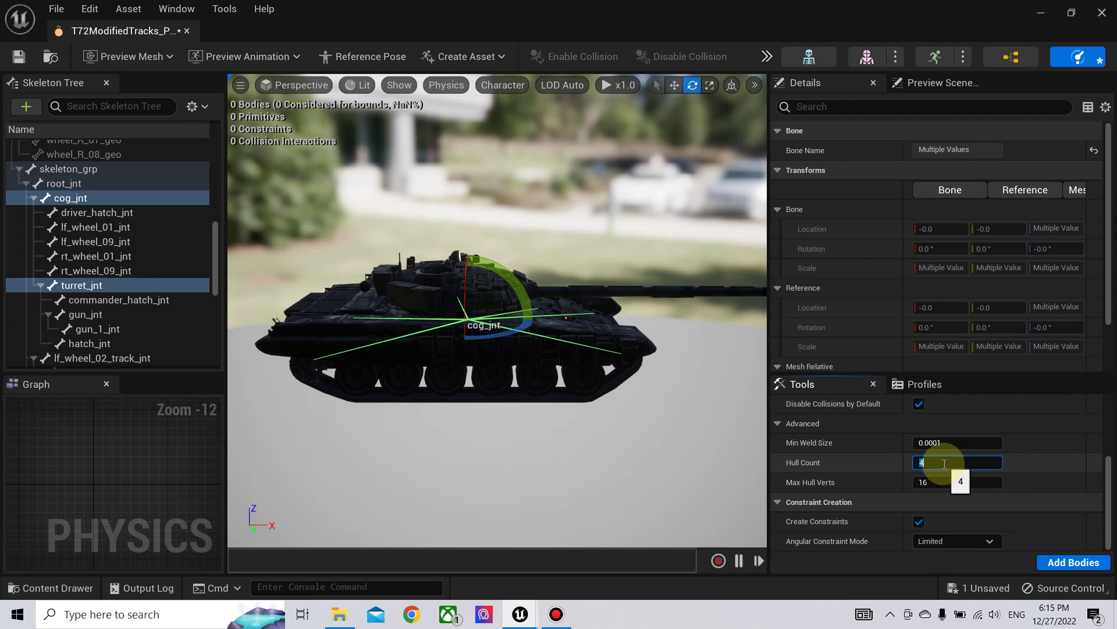
pyautogui.write('3')
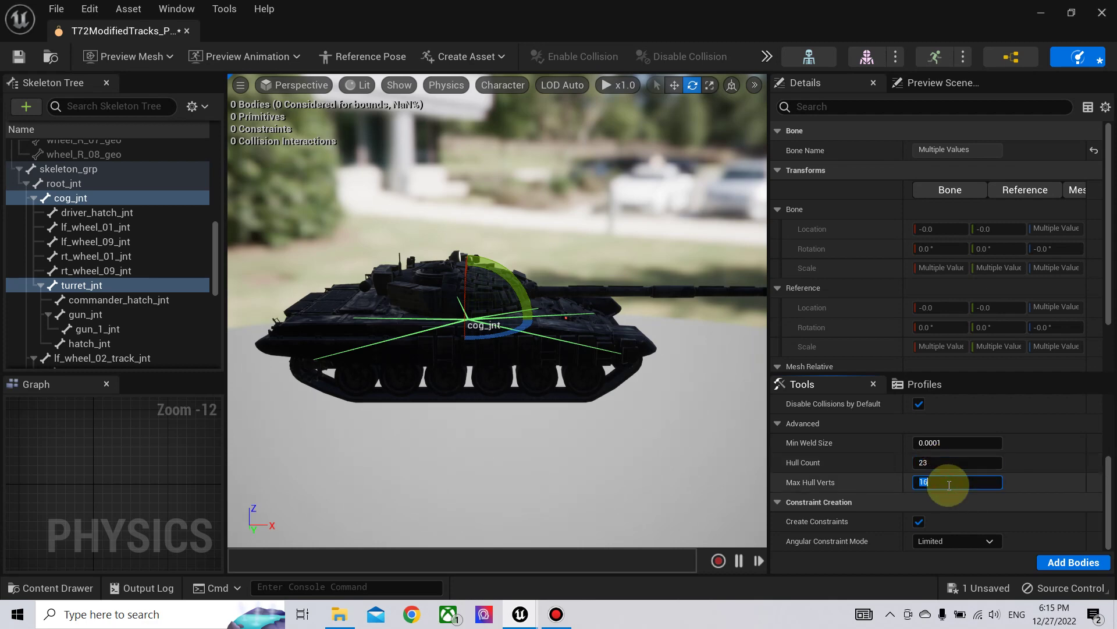
pyautogui.click(948, 461)
pyautogui.write('32')
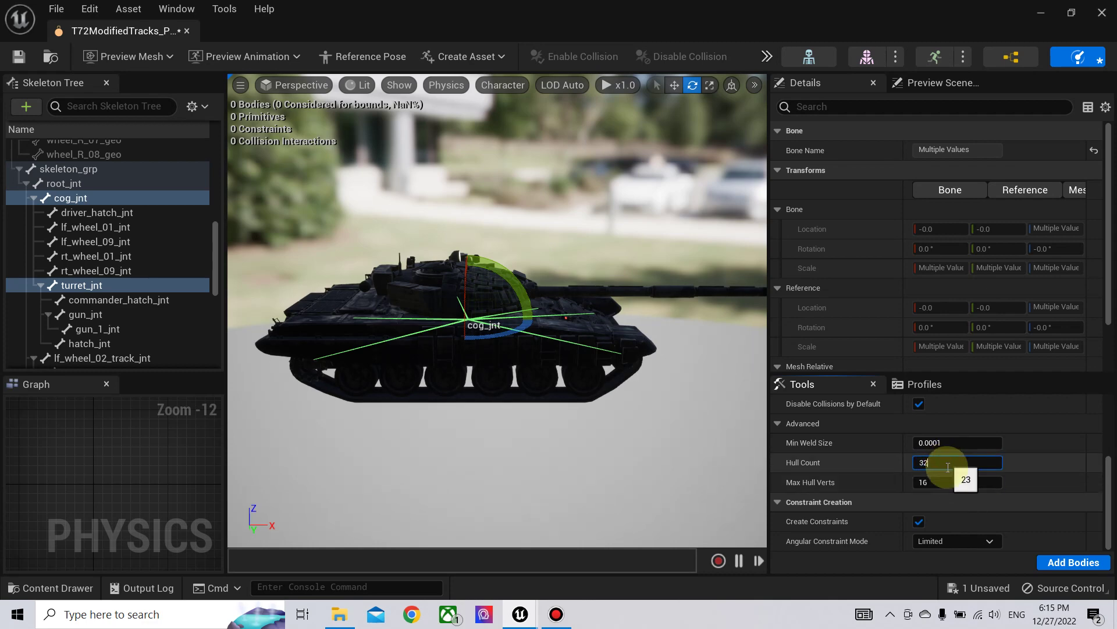
pyautogui.click(944, 483)
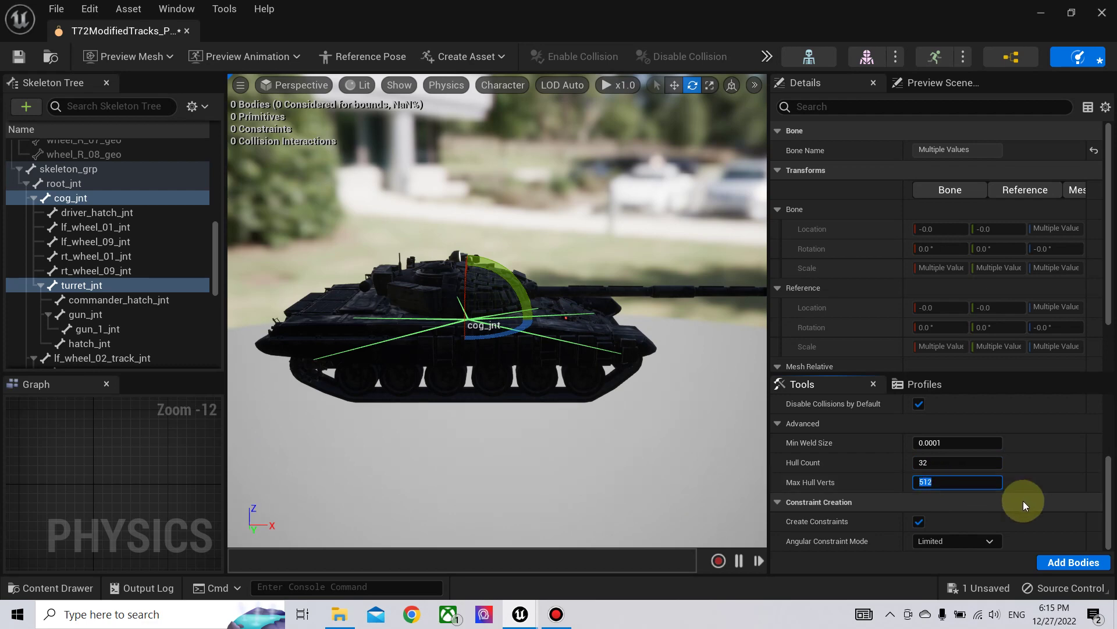
pyautogui.click(1057, 562)
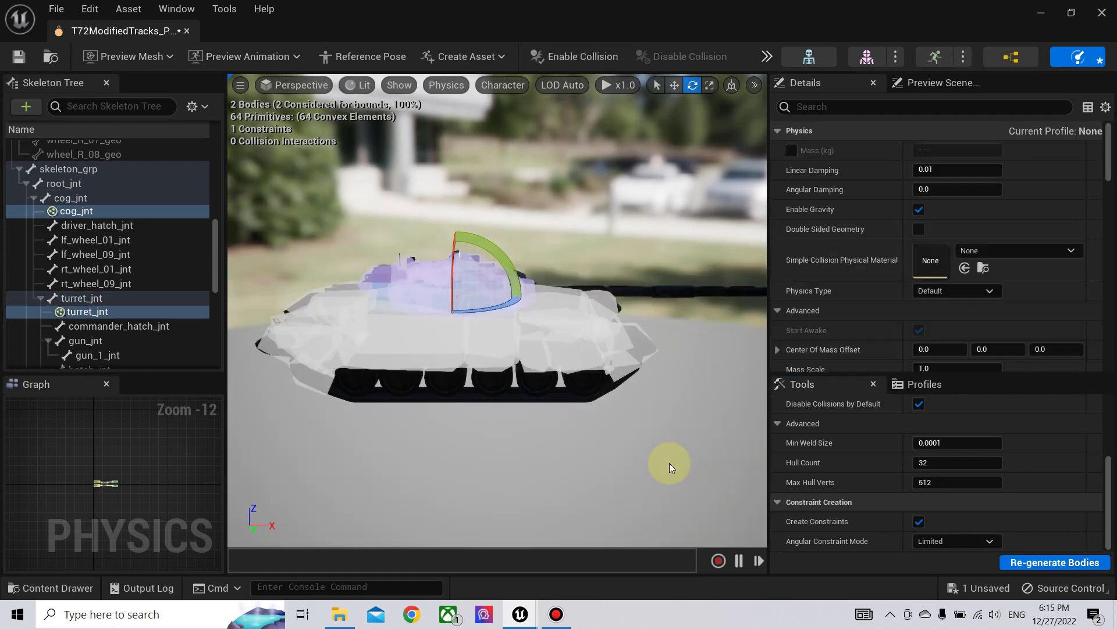
# Delete the two cog_jnt convex hull pieces that overlap the front of the track.
pyautogui.moveTo(676, 432); pyautogui.dragTo(689, 402, button='right')
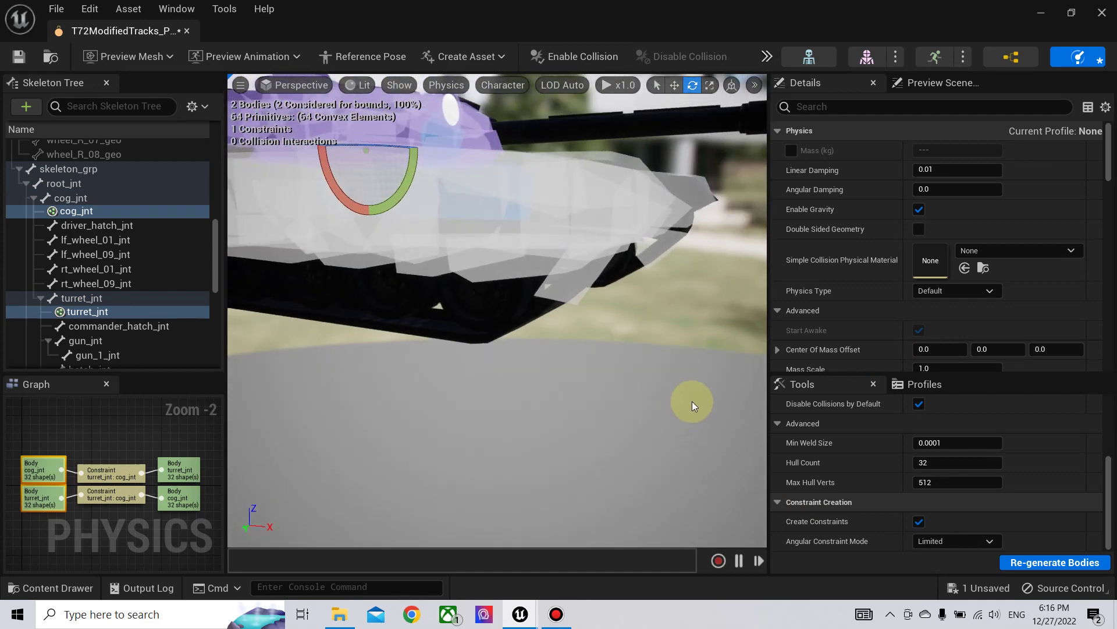
pyautogui.click(578, 292)
pyautogui.press('Delete')
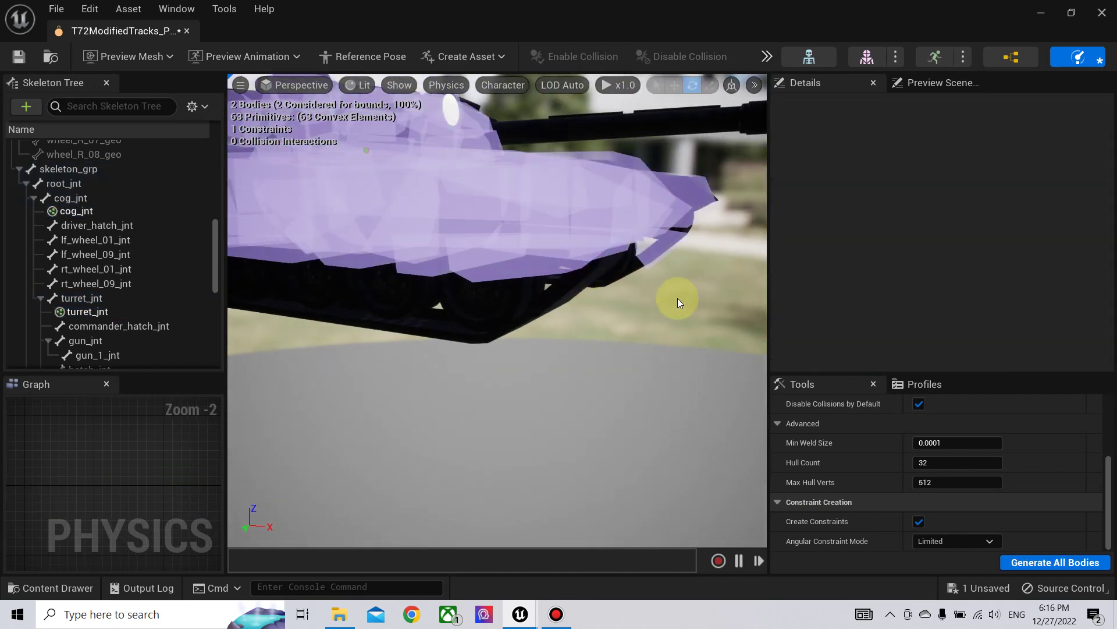
pyautogui.click(650, 261)
pyautogui.press('Delete')
# Delete the three cog_jnt convex hull pieces that cover the rear of the tracks.
pyautogui.moveTo(611, 347); pyautogui.dragTo(589, 353, button='right')
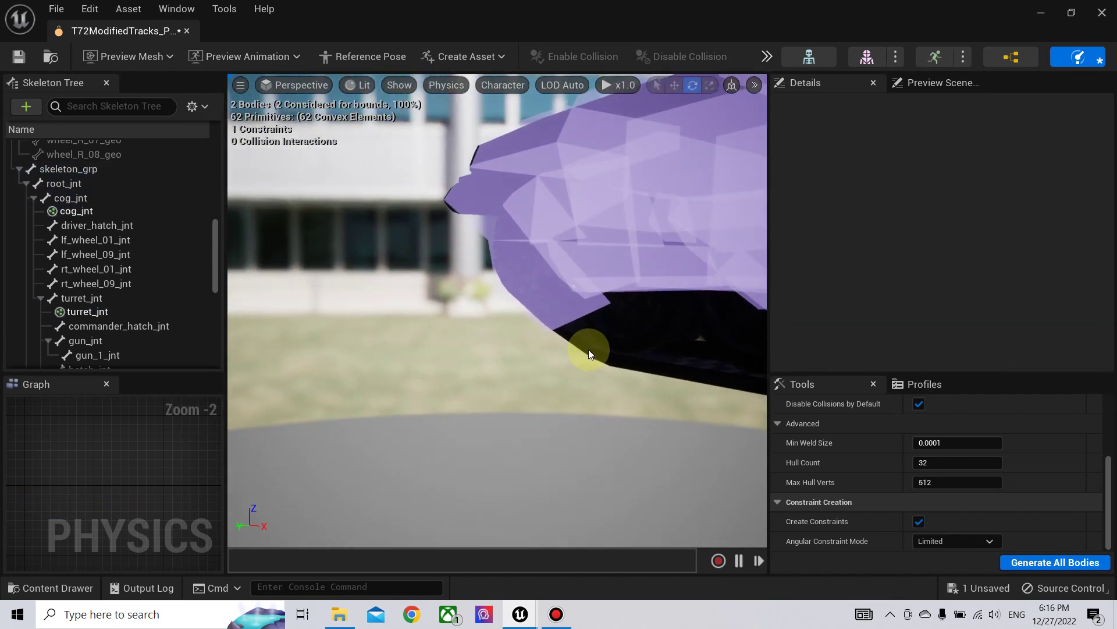
pyautogui.click(547, 320)
pyautogui.press('Delete')
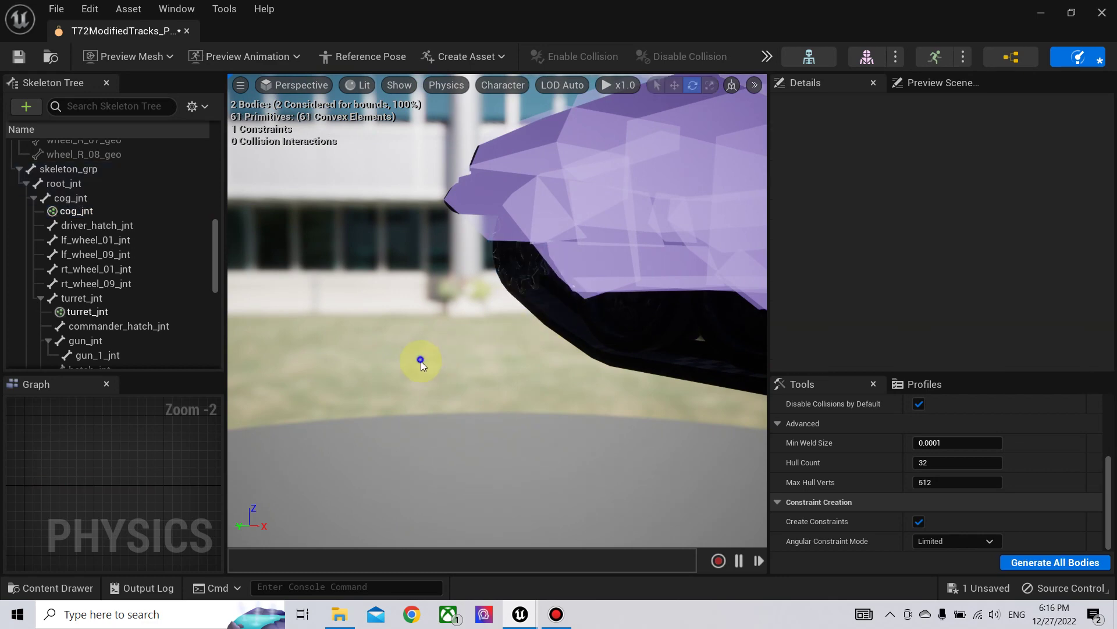
pyautogui.moveTo(420, 362); pyautogui.dragTo(420, 362, button='right')
pyautogui.moveTo(487, 326); pyautogui.dragTo(486, 354, button='right')
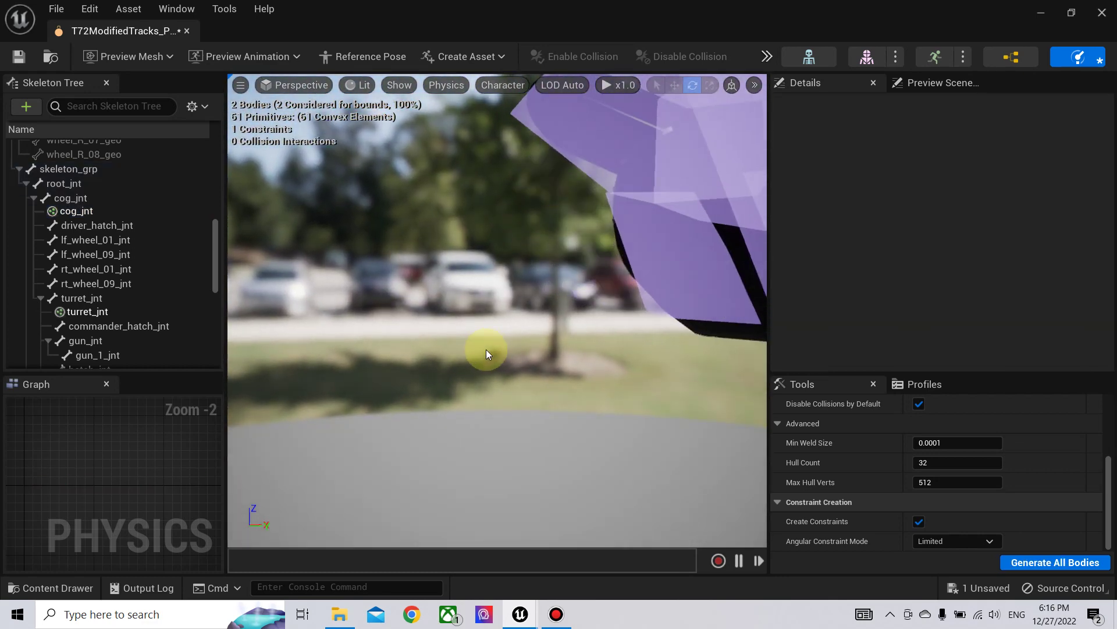
pyautogui.click(717, 299)
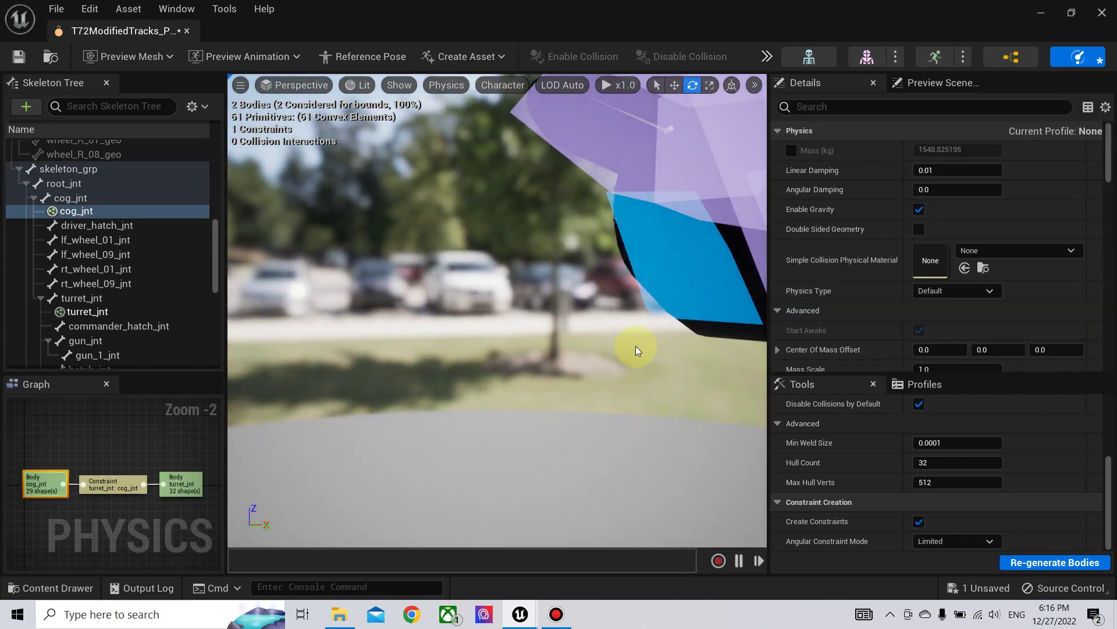
pyautogui.press('Delete')
pyautogui.moveTo(579, 377); pyautogui.dragTo(610, 355, button='right')
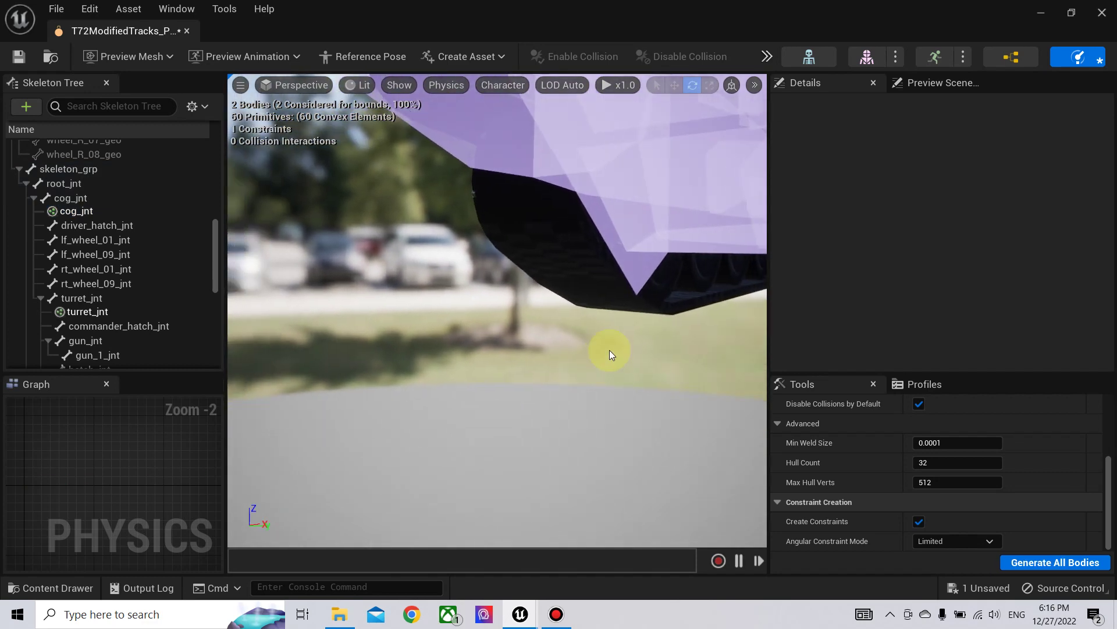
pyautogui.click(637, 269)
pyautogui.press('Delete')
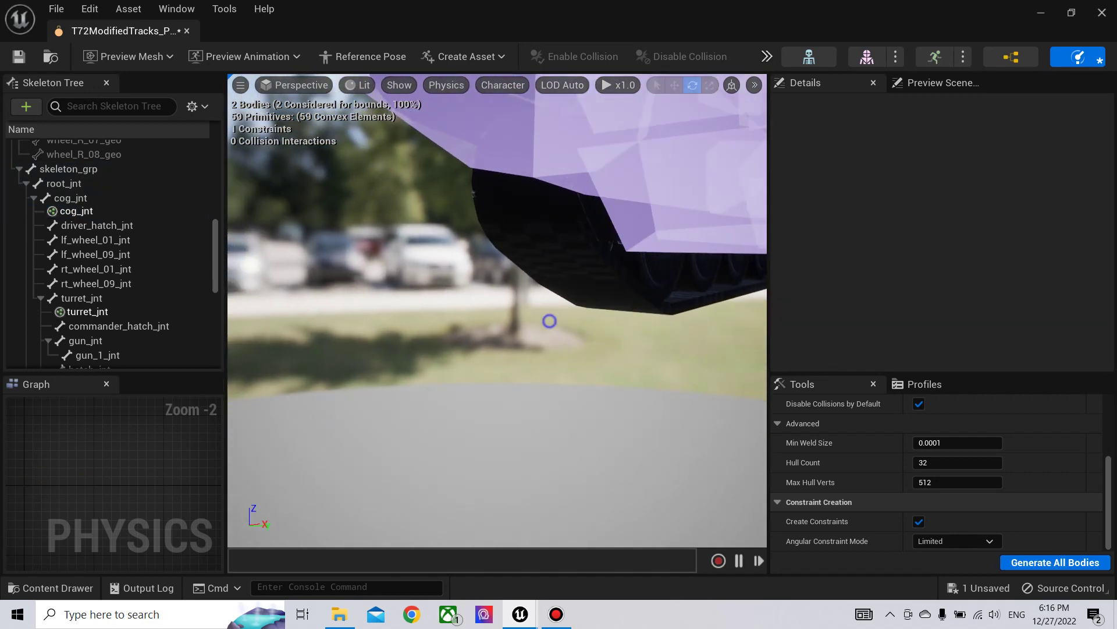
pyautogui.moveTo(549, 321)
pyautogui.mouseDown(button='right')
pyautogui.moveTo(588, 293)
pyautogui.moveTo(649, 314)
pyautogui.moveTo(518, 305)
pyautogui.moveTo(554, 324)
pyautogui.mouseUp(button='right')
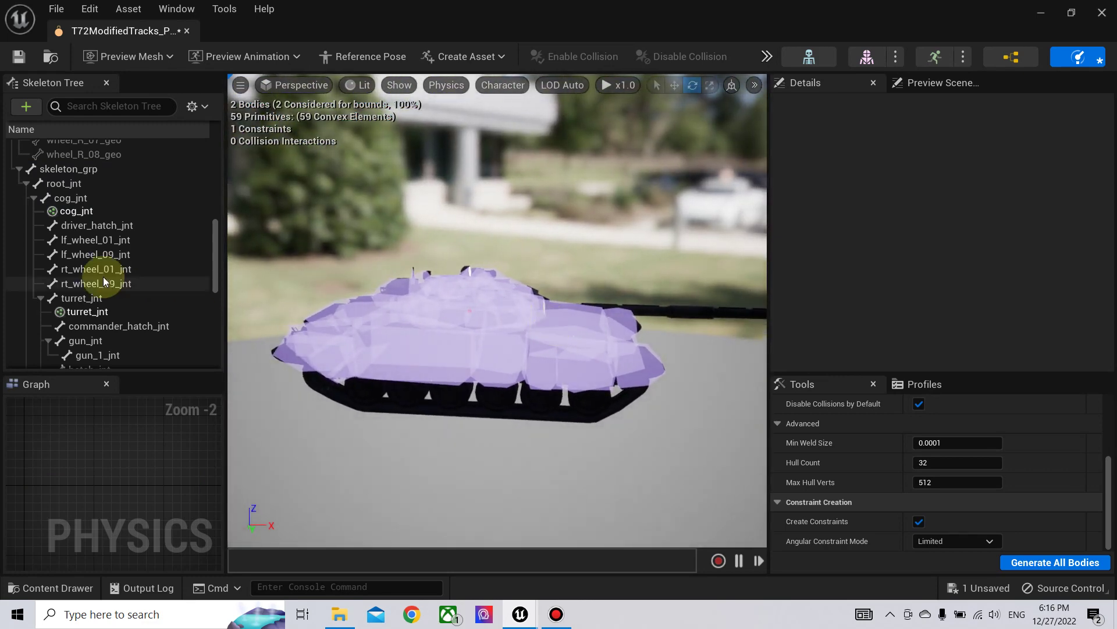
# Filter the skeleton tree by "whee" to find the wheel joints.
pyautogui.scroll(-6, 104, 282)
pyautogui.scroll(3, 85, 276)
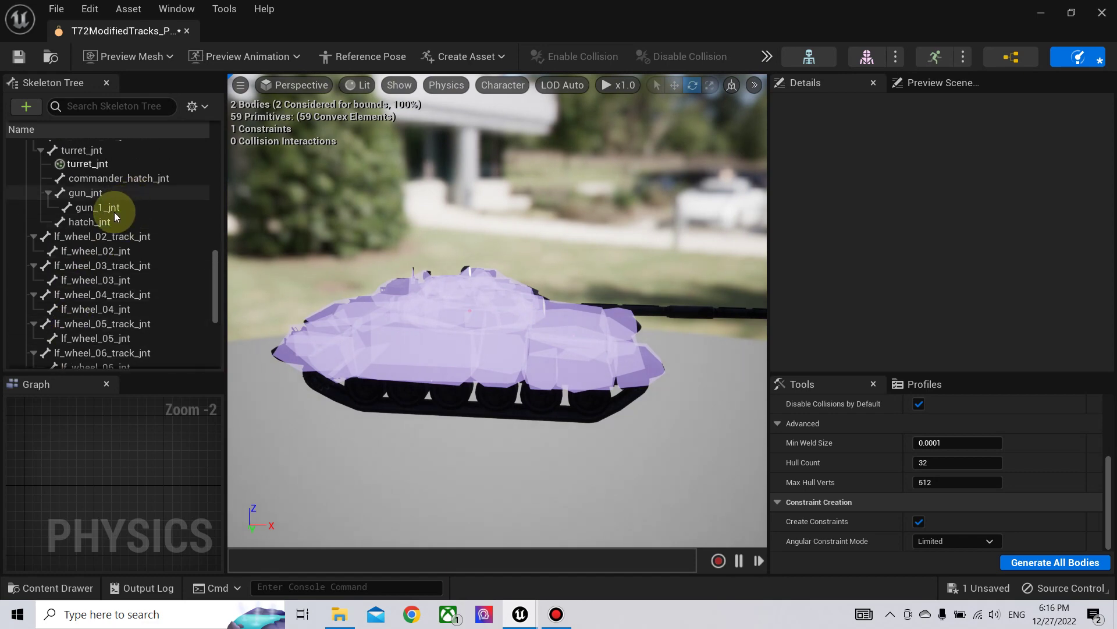
pyautogui.click(99, 252)
pyautogui.click(148, 107)
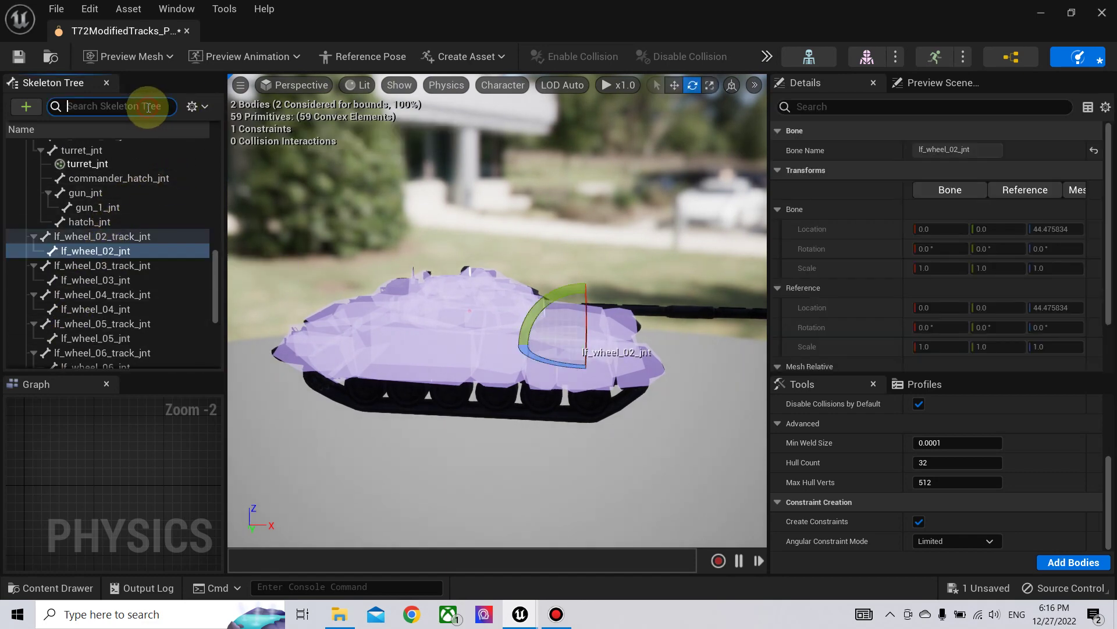
pyautogui.write('whee')
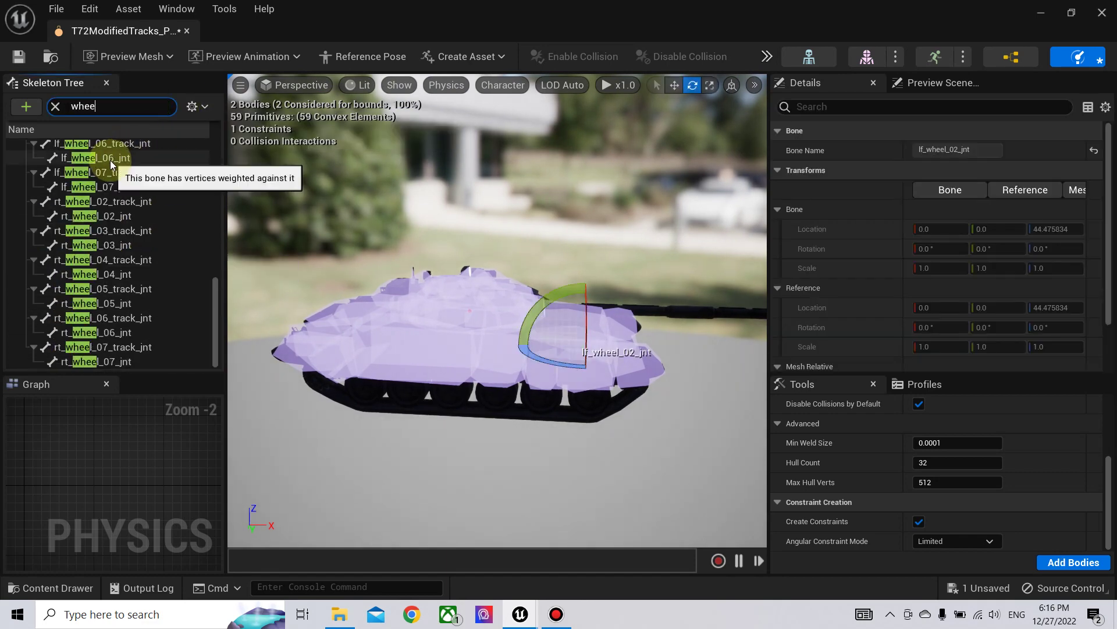
pyautogui.scroll(5, 110, 159)
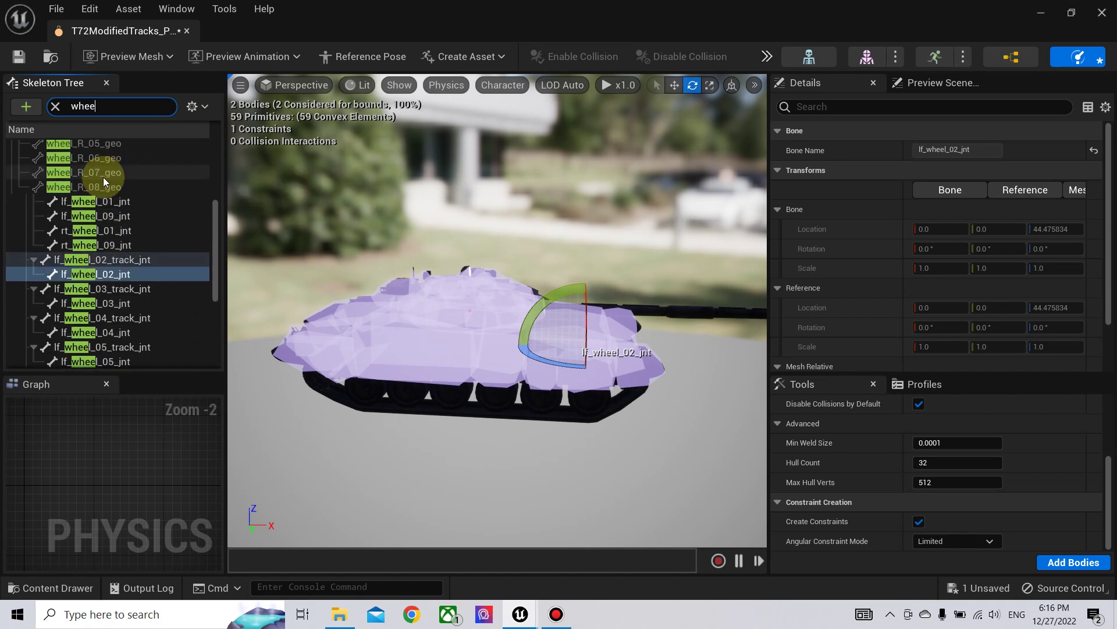
# Select the left wheel joints lf_wheel_02_jnt through lf_wheel_07_jnt, leaving out the track joints.
pyautogui.click(110, 251)
pyautogui.keyDown('ctrl'); pyautogui.click(111, 280); pyautogui.keyUp('ctrl')
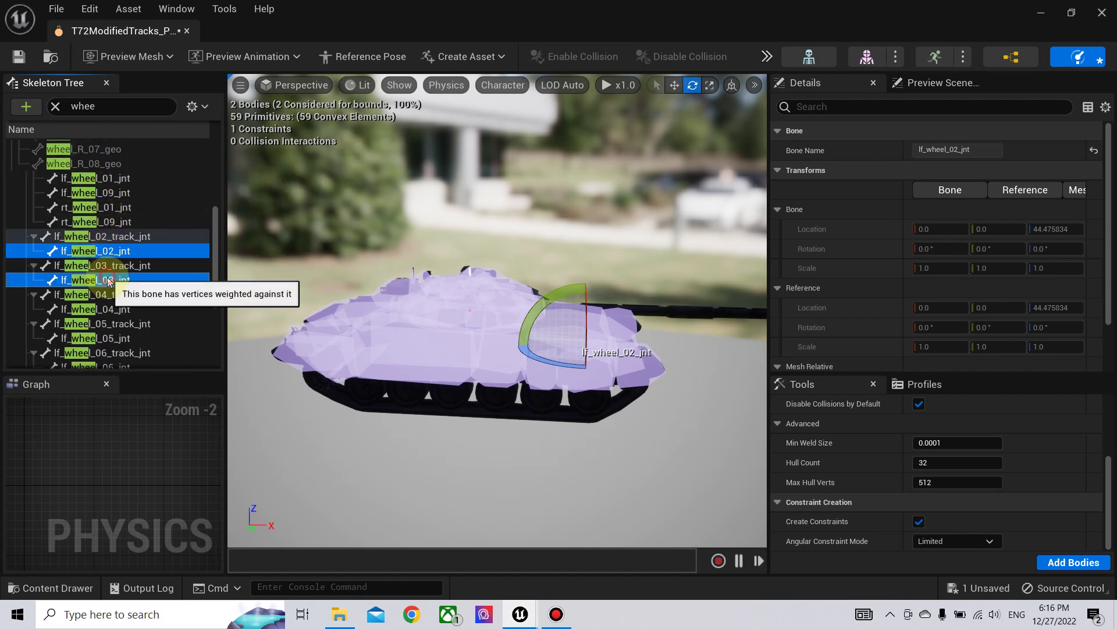
pyautogui.keyDown('ctrl'); pyautogui.click(117, 309); pyautogui.keyUp('ctrl')
pyautogui.keyDown('ctrl'); pyautogui.click(113, 338); pyautogui.keyUp('ctrl')
pyautogui.scroll(-3, 117, 326)
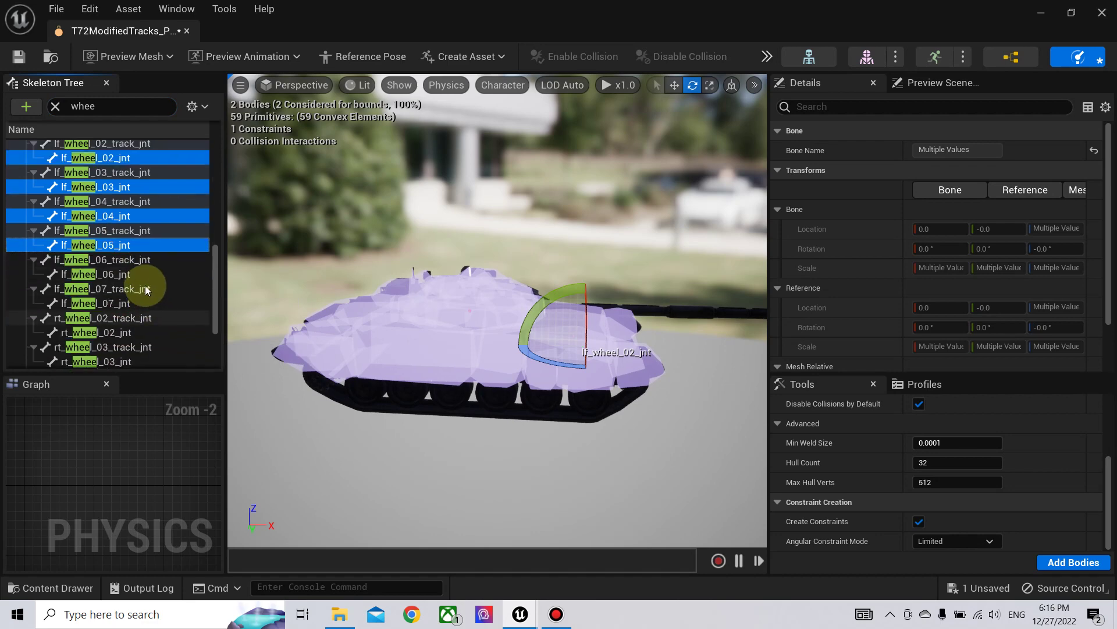
pyautogui.keyDown('ctrl'); pyautogui.click(117, 274); pyautogui.keyUp('ctrl')
pyautogui.keyDown('ctrl'); pyautogui.click(116, 304); pyautogui.keyUp('ctrl')
# Extend the selection with the right wheel joints rt_wheel_02_jnt through rt_wheel_07_jnt.
pyautogui.keyDown('ctrl'); pyautogui.click(119, 333); pyautogui.keyUp('ctrl')
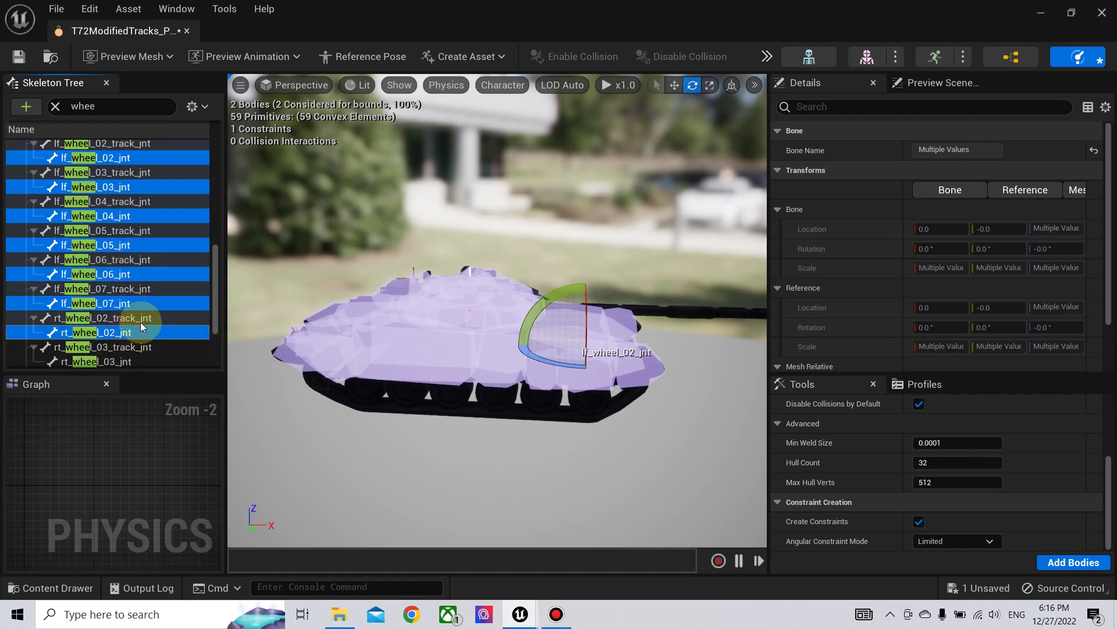
pyautogui.scroll(-3, 140, 291)
pyautogui.keyDown('ctrl'); pyautogui.click(116, 268); pyautogui.keyUp('ctrl')
pyautogui.keyDown('ctrl'); pyautogui.click(116, 298); pyautogui.keyUp('ctrl')
pyautogui.keyDown('ctrl'); pyautogui.click(119, 327); pyautogui.keyUp('ctrl')
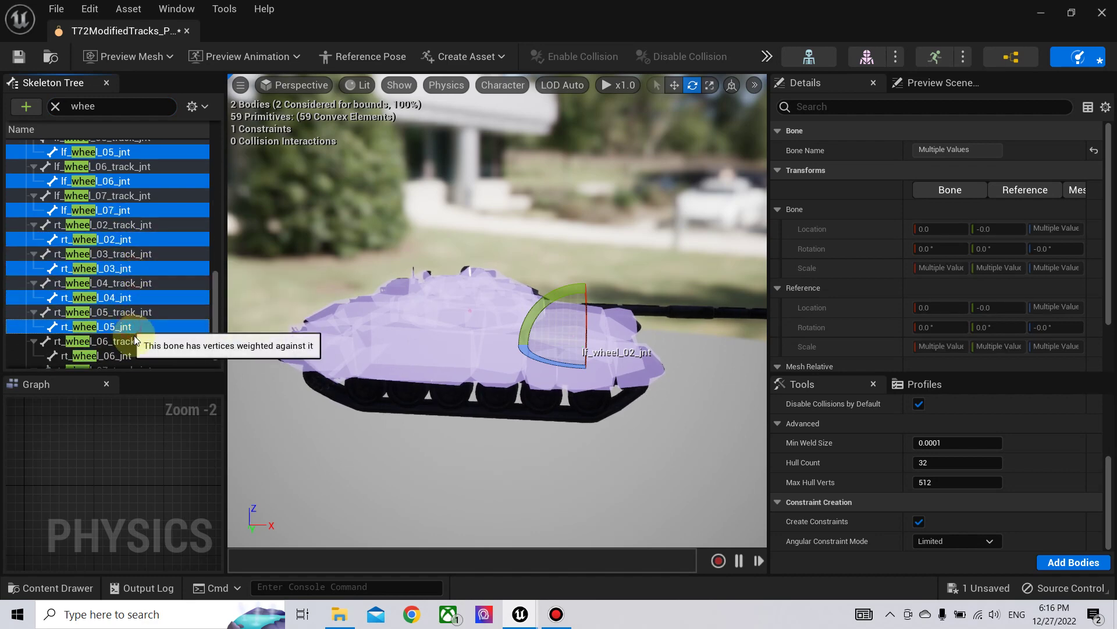
pyautogui.scroll(-1, 138, 328)
pyautogui.keyDown('ctrl'); pyautogui.click(119, 333); pyautogui.keyUp('ctrl')
pyautogui.keyDown('ctrl'); pyautogui.click(116, 362); pyautogui.keyUp('ctrl')
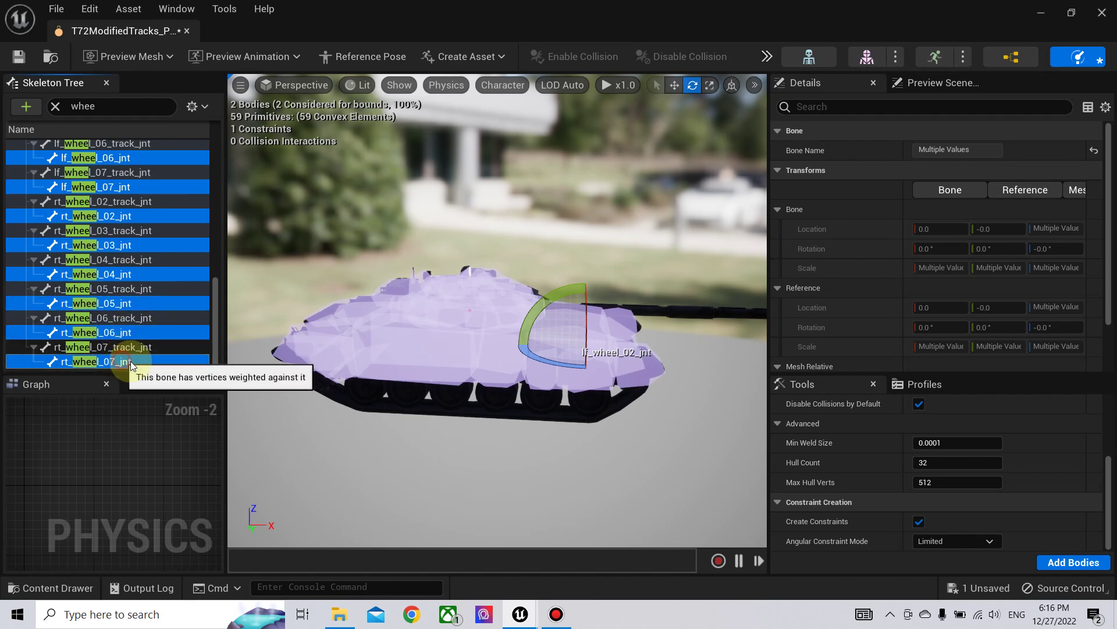
# Set the Primitive Type to Sphere and add bodies to the twelve selected wheel joints.
pyautogui.scroll(5, 961, 430)
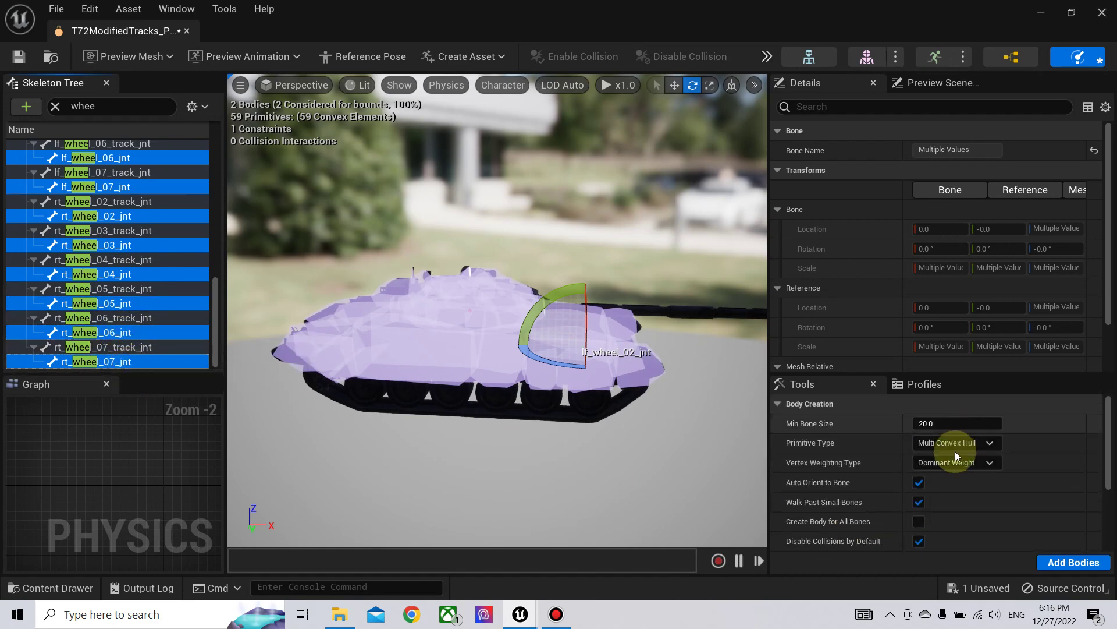
pyautogui.click(955, 450)
pyautogui.click(930, 483)
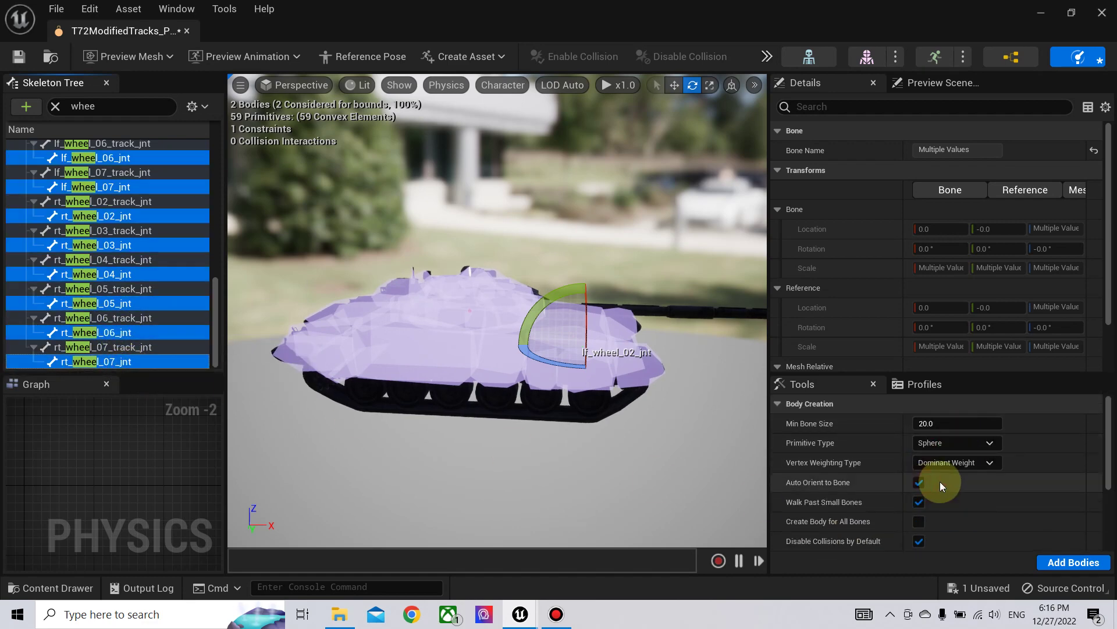
pyautogui.click(1073, 561)
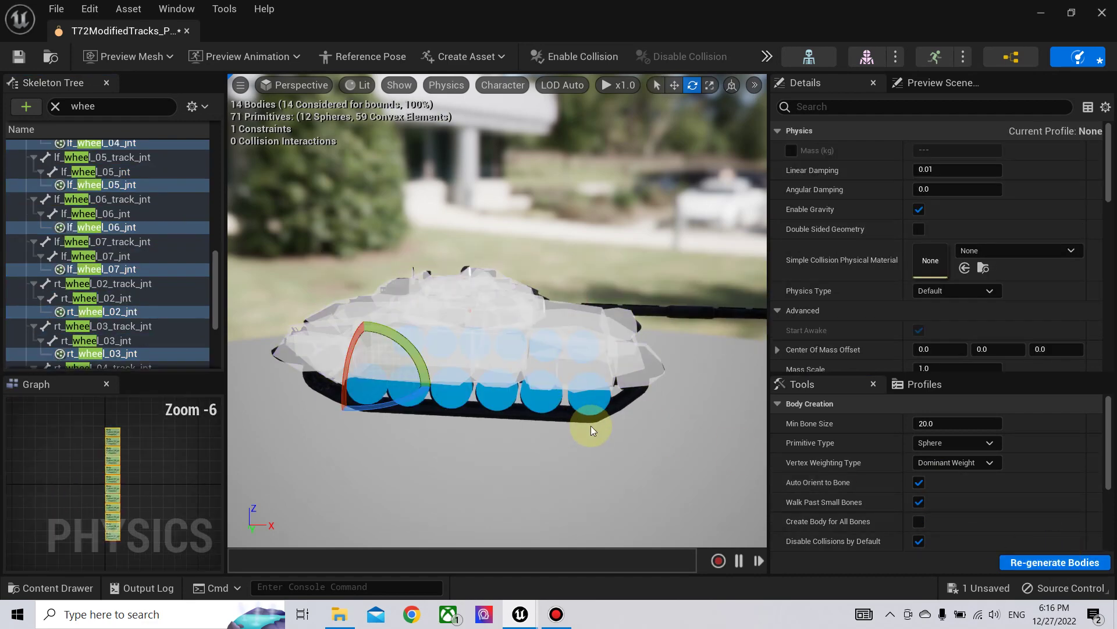
# Clear the skeleton tree filter and hide all bones so the tree lists only the physics bodies.
pyautogui.click(56, 109)
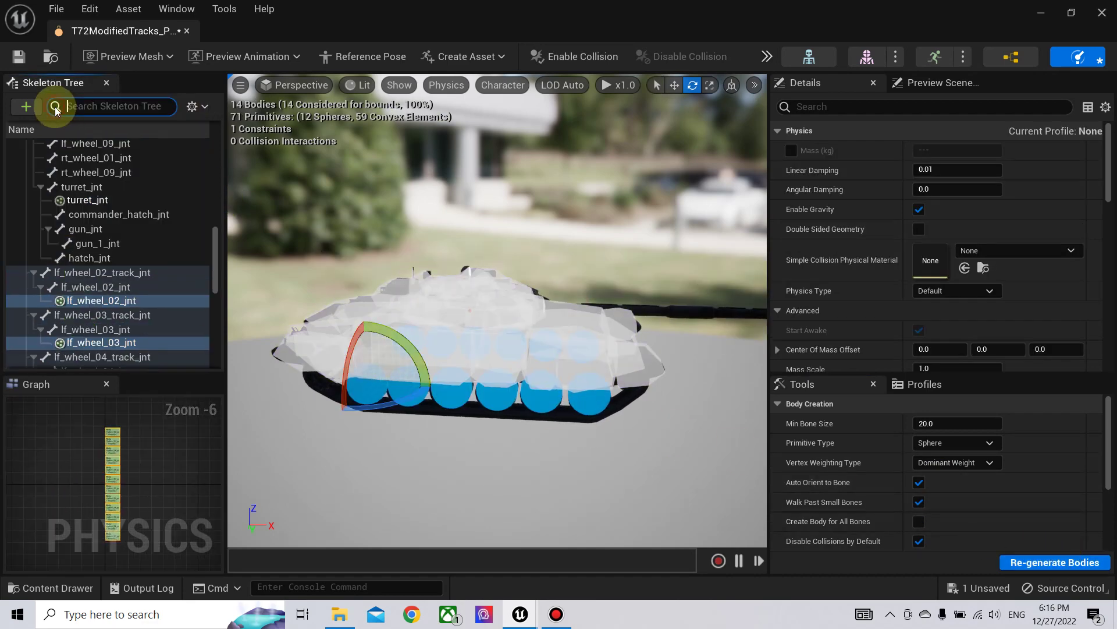
pyautogui.click(195, 108)
pyautogui.click(248, 453)
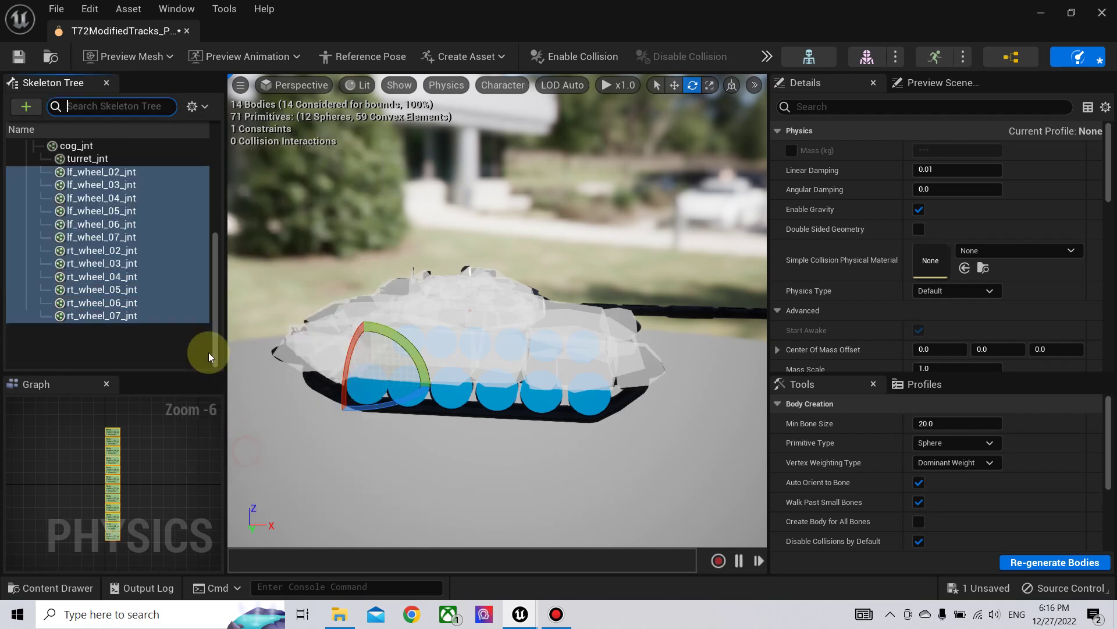
# Set the Physics Type of the twelve wheel bodies, lf_wheel_02_jnt through rt_wheel_07_jnt, to Kinematic and save the physics asset.
pyautogui.click(127, 174)
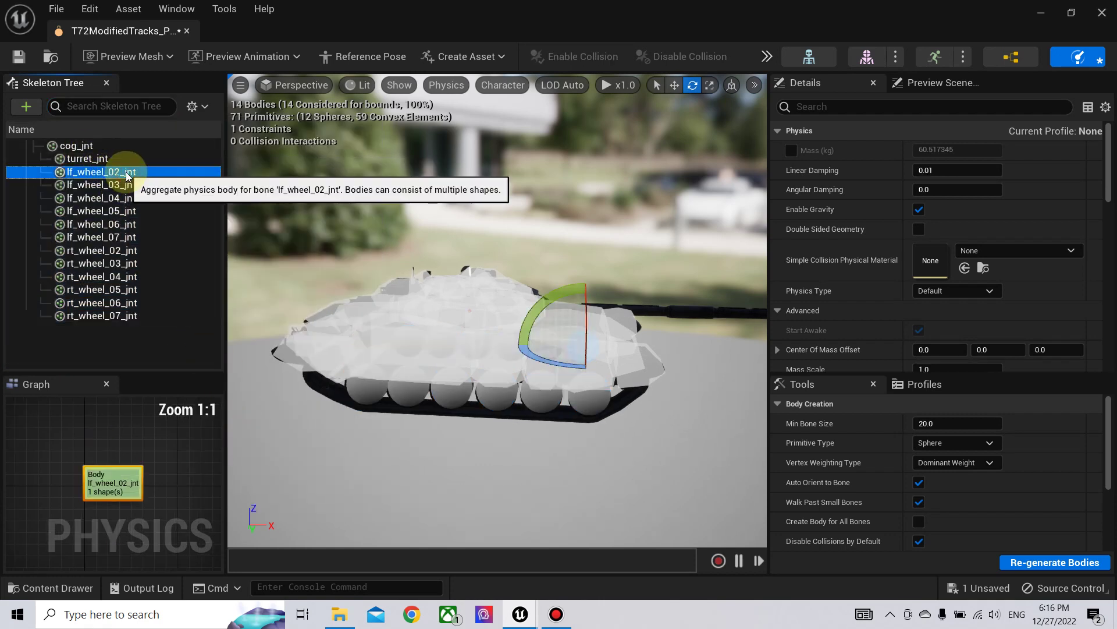
pyautogui.click(115, 316)
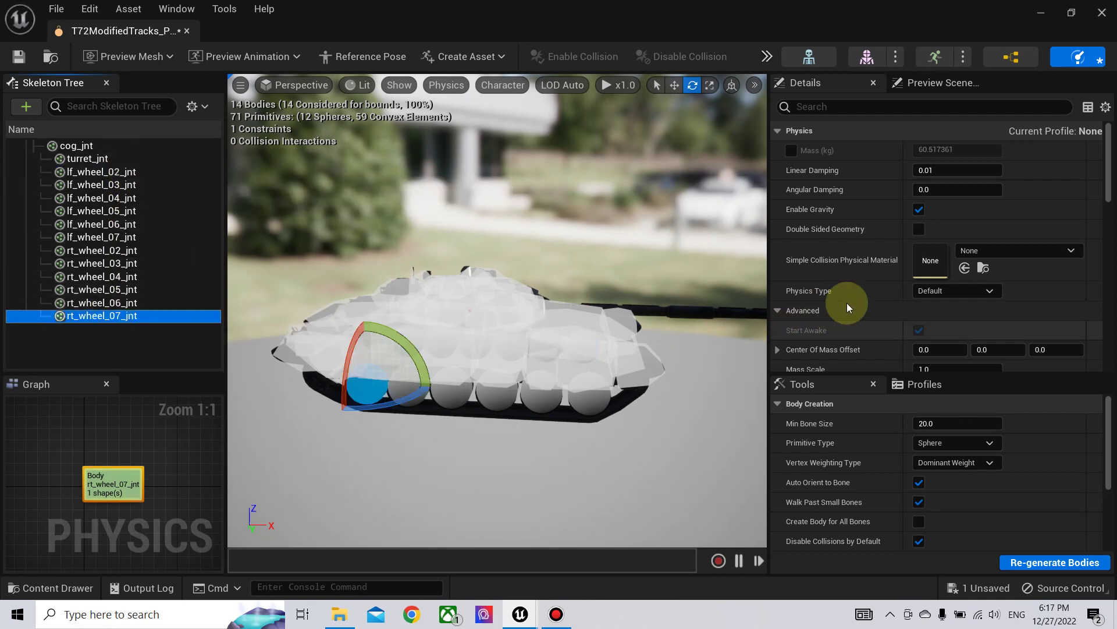
pyautogui.click(120, 171)
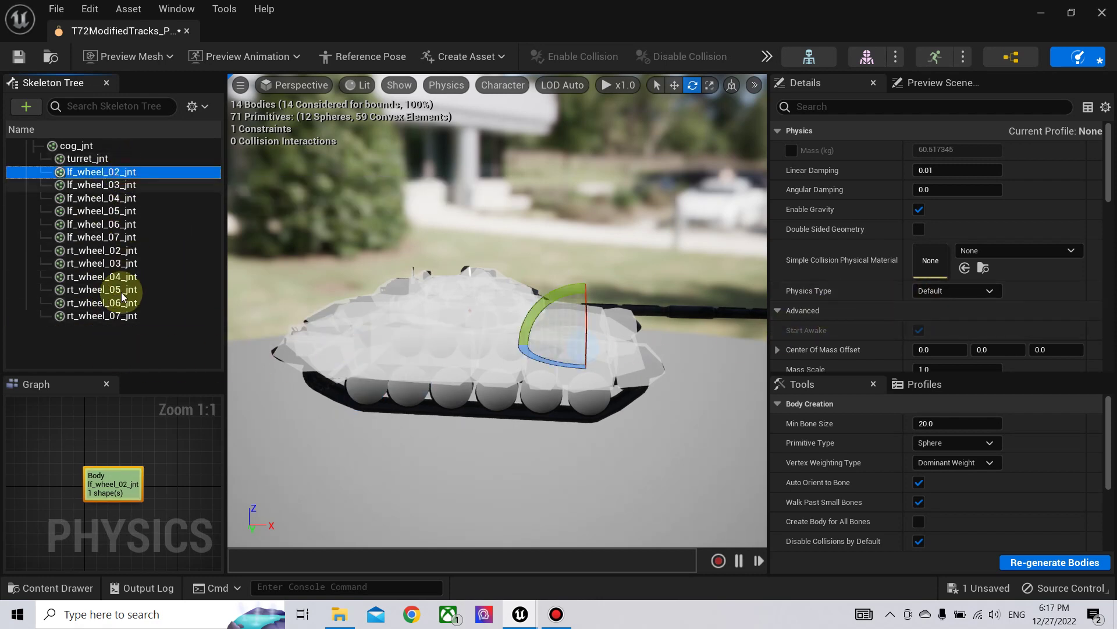
pyautogui.keyDown('shift'); pyautogui.click(117, 316); pyautogui.keyUp('shift')
pyautogui.click(977, 289)
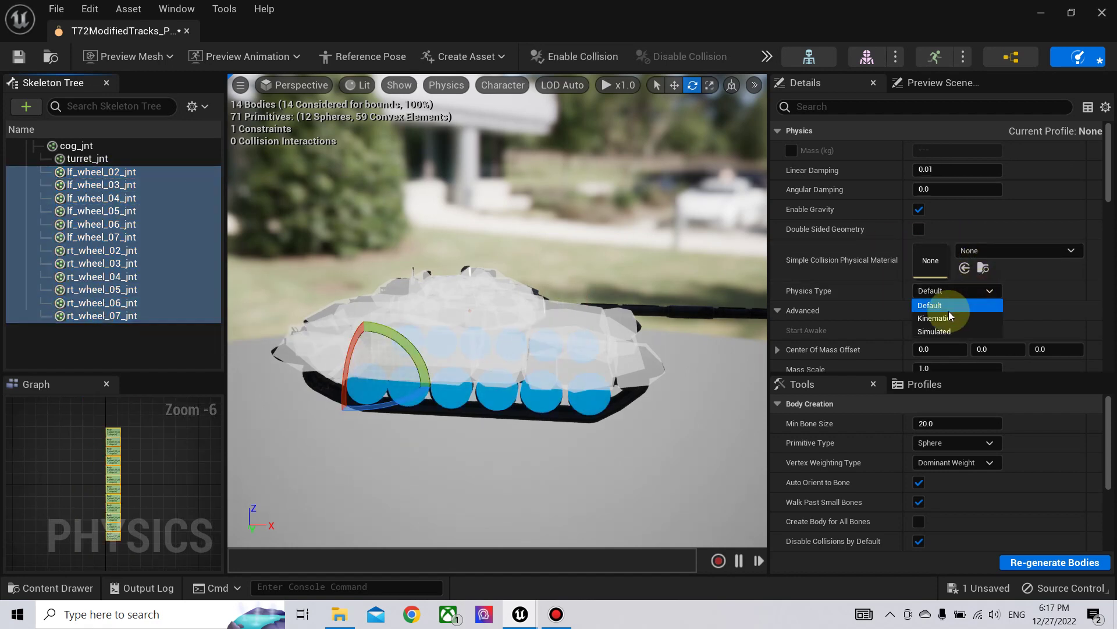
pyautogui.click(947, 318)
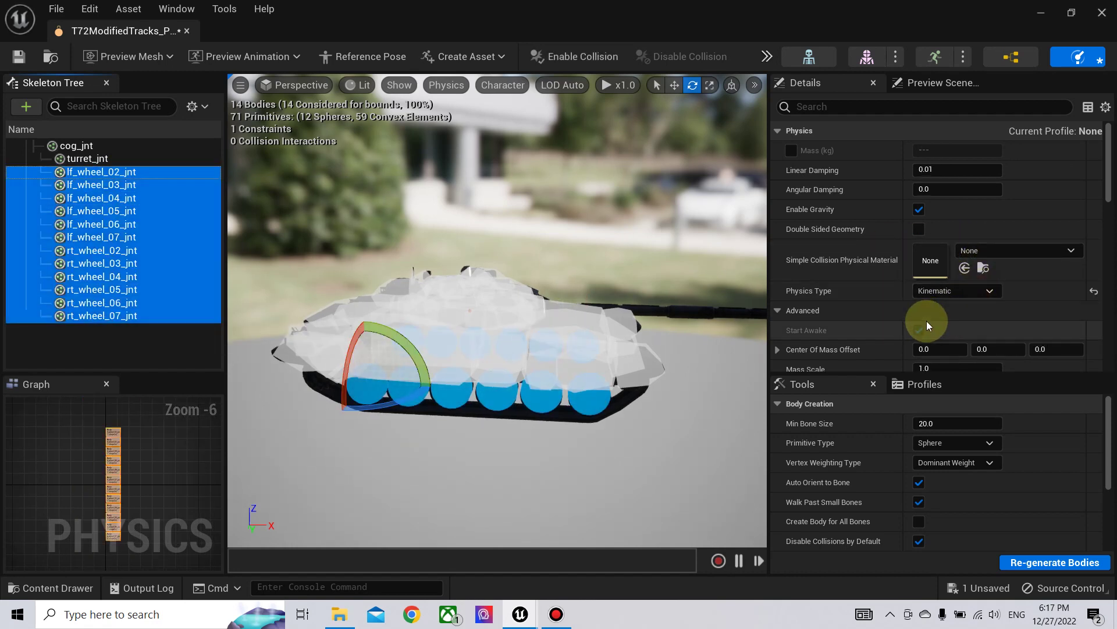
pyautogui.click(19, 57)
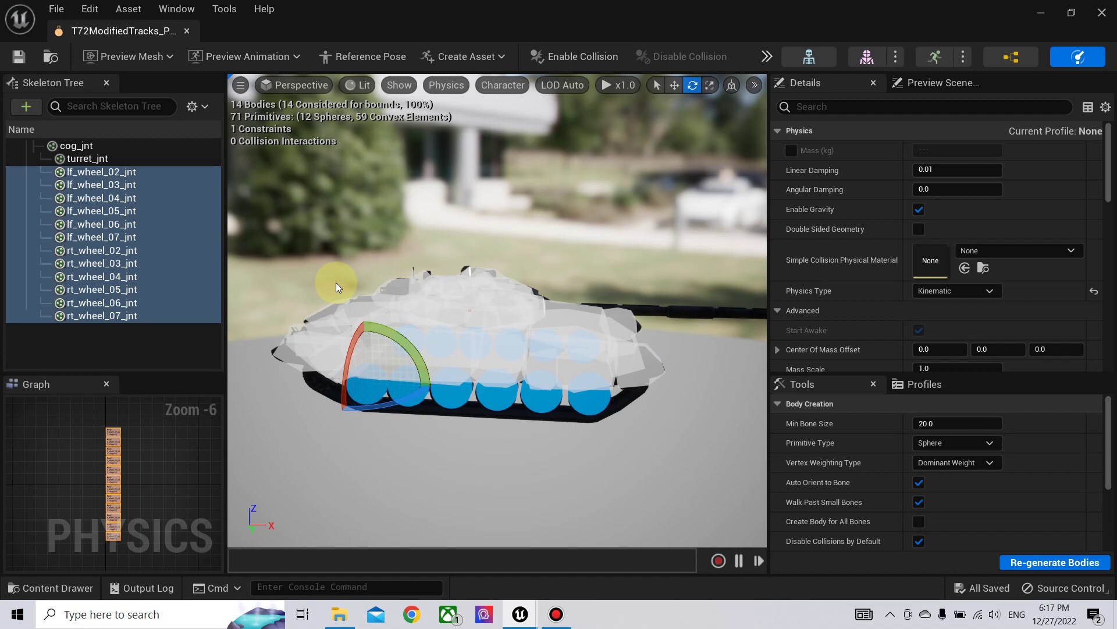
# Set the Physics Type of the turret_jnt body to Kinematic.
pyautogui.click(108, 145)
pyautogui.click(112, 159)
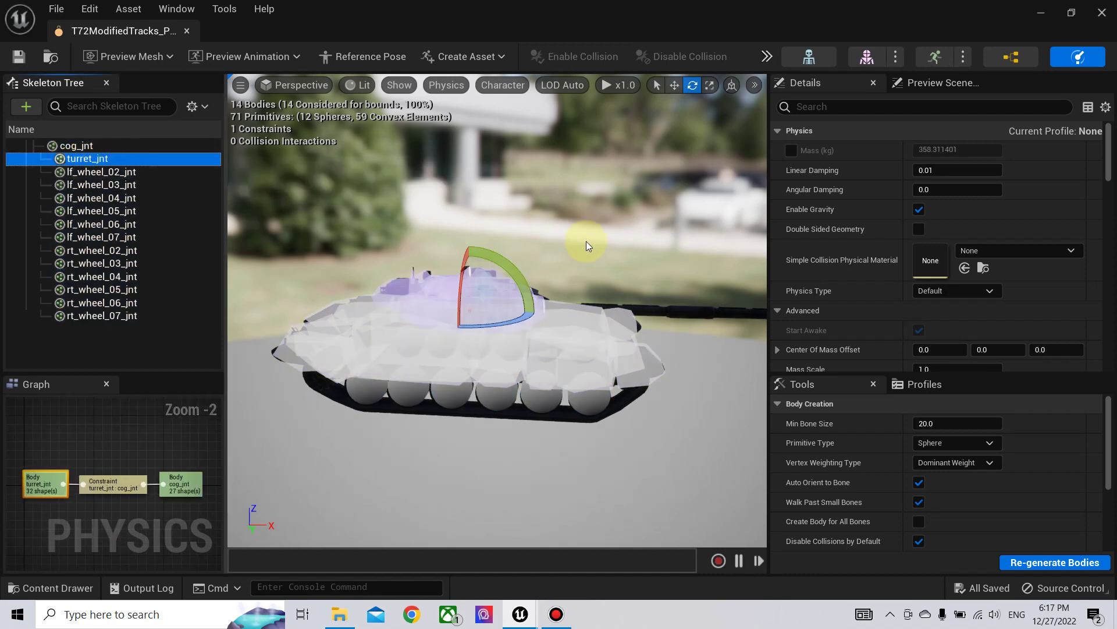
pyautogui.click(966, 290)
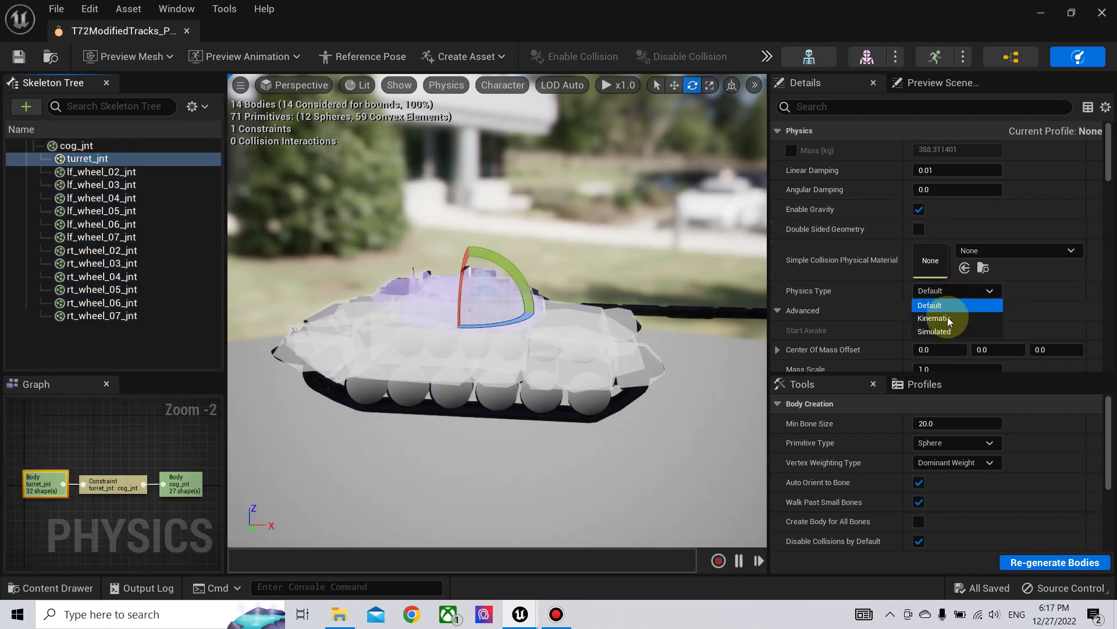
pyautogui.click(942, 319)
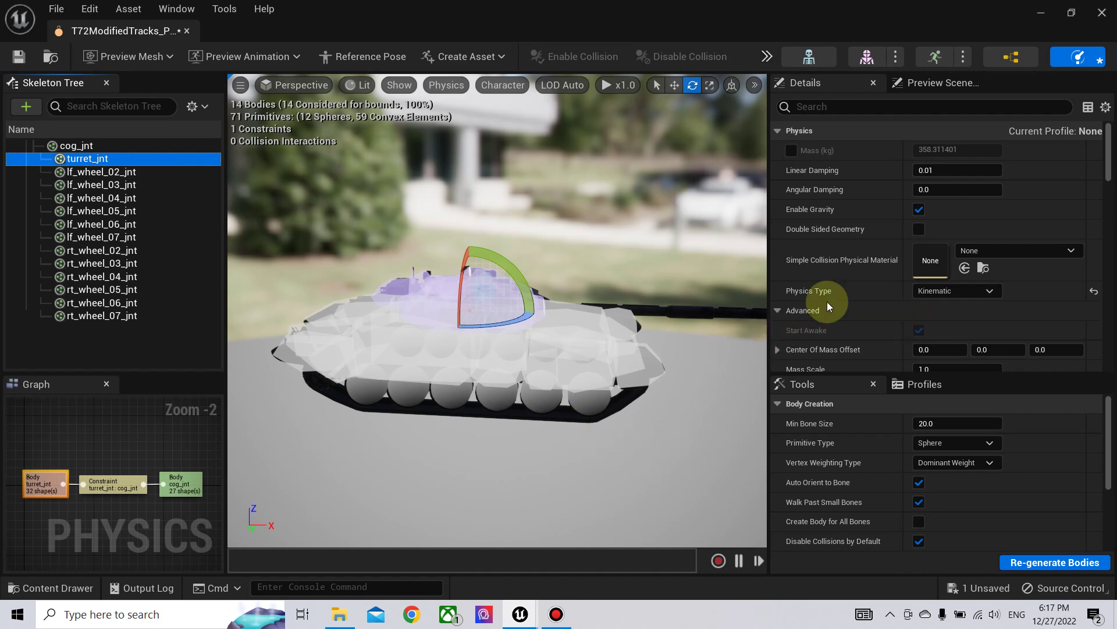
pyautogui.scroll(-10, 899, 282)
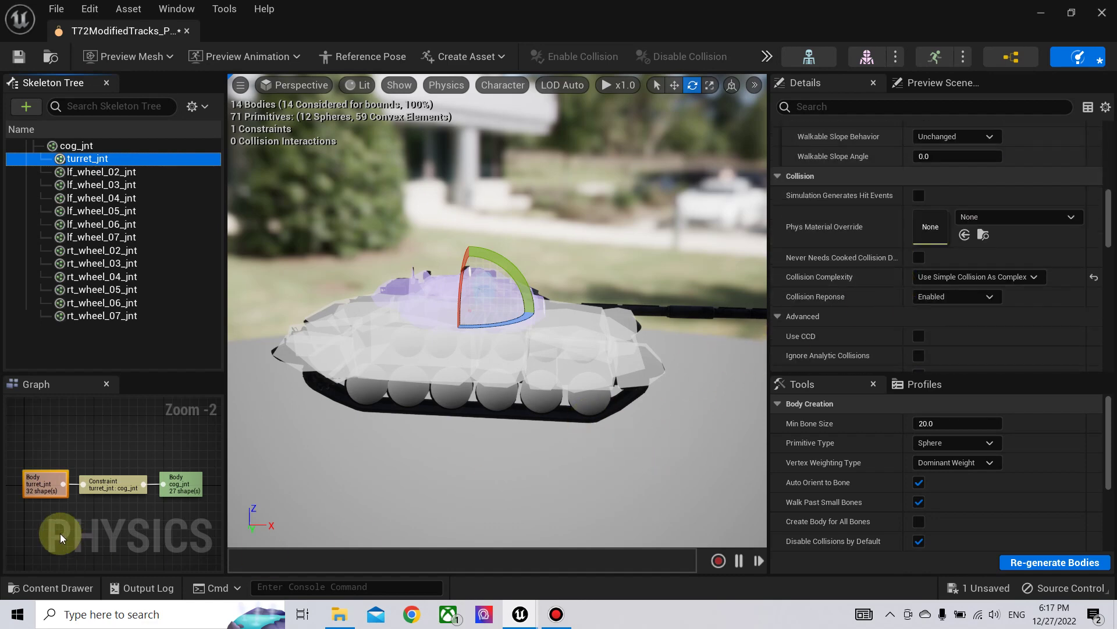
# Enable Disable Collision and Parent Dominates on the constraint between turret_jnt and cog_jnt.
pyautogui.click(113, 488)
pyautogui.scroll(5, 861, 296)
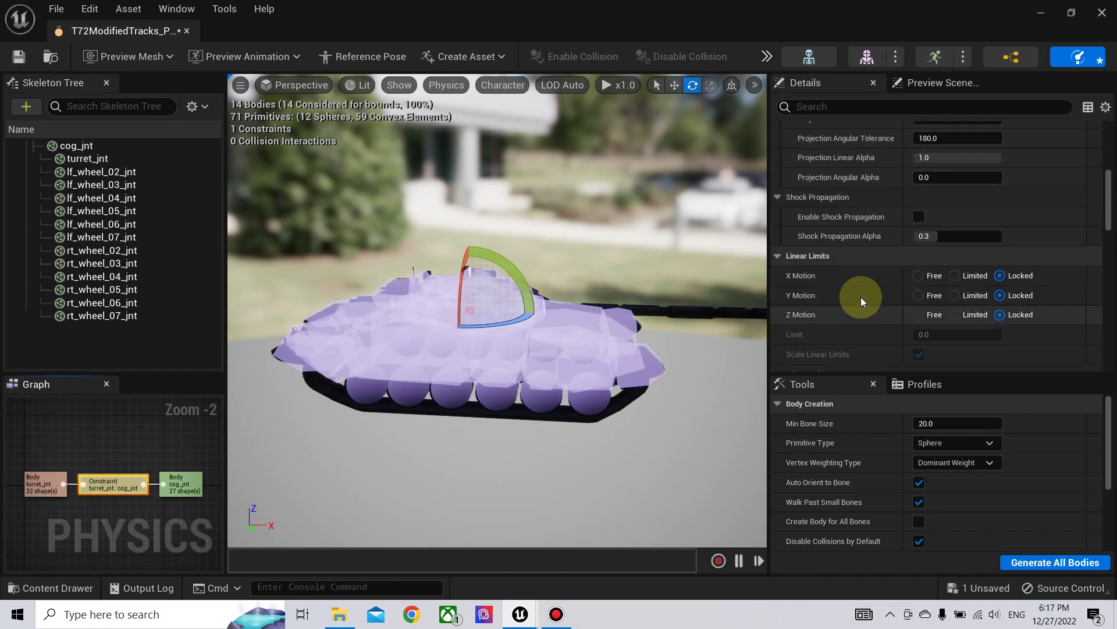
pyautogui.scroll(2, 861, 297)
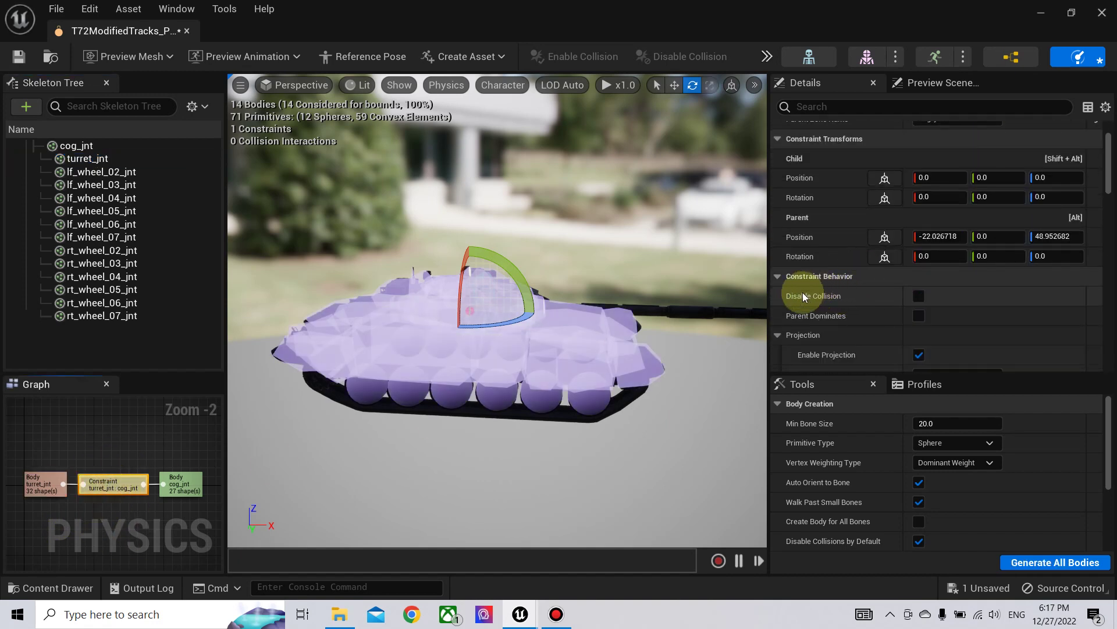
pyautogui.click(919, 295)
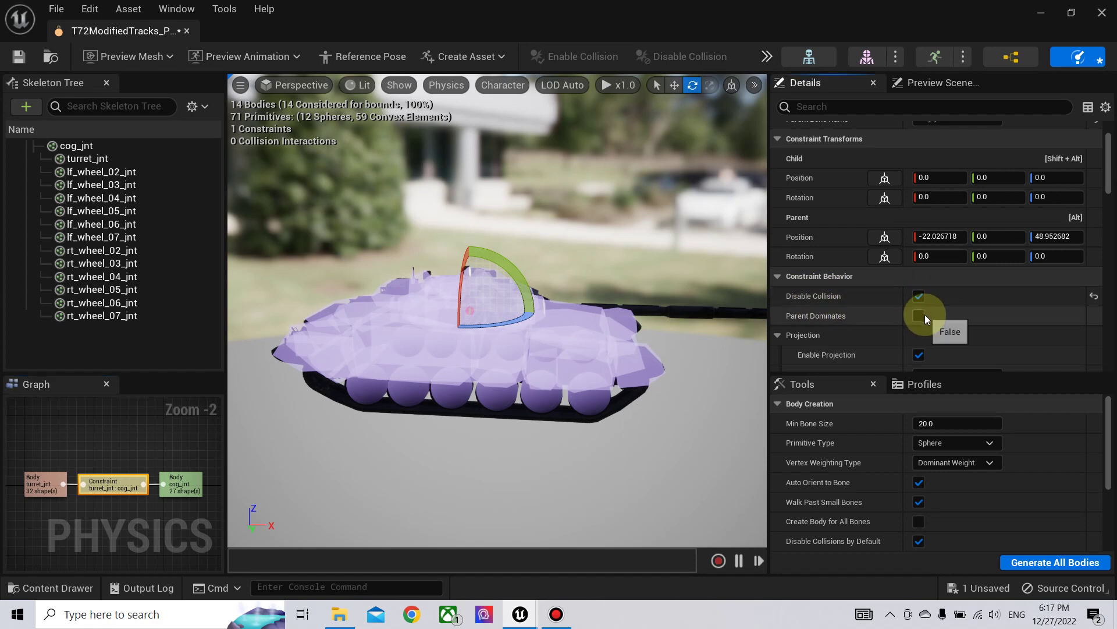
pyautogui.click(919, 315)
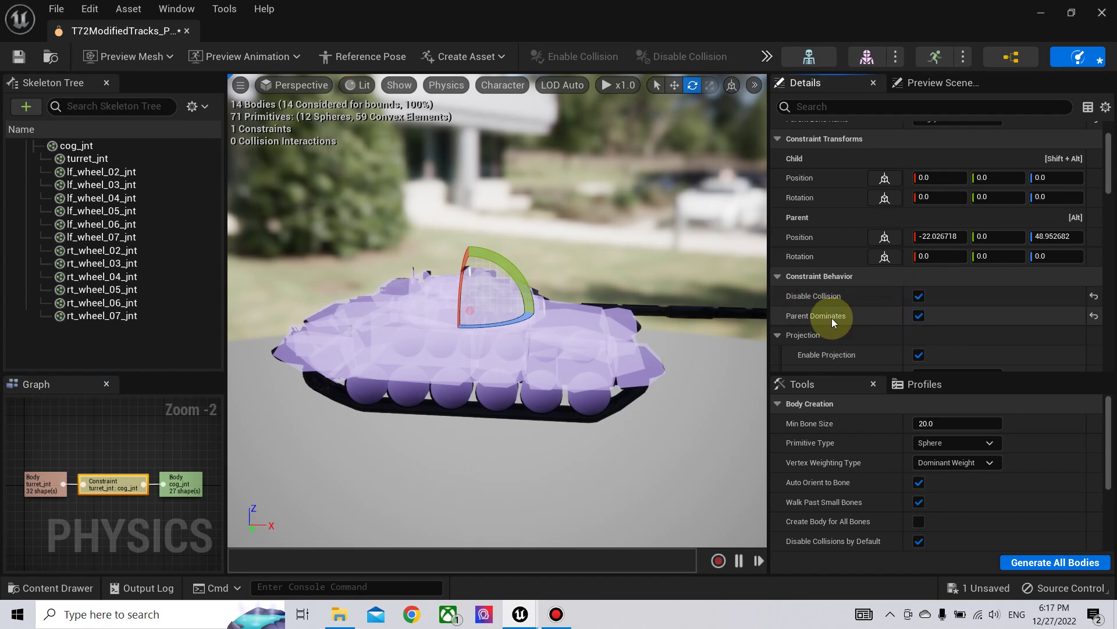
# Simulate the physics asset briefly to test the tank's bodies, and stop the simulation.
pyautogui.click(766, 56)
pyautogui.click(778, 179)
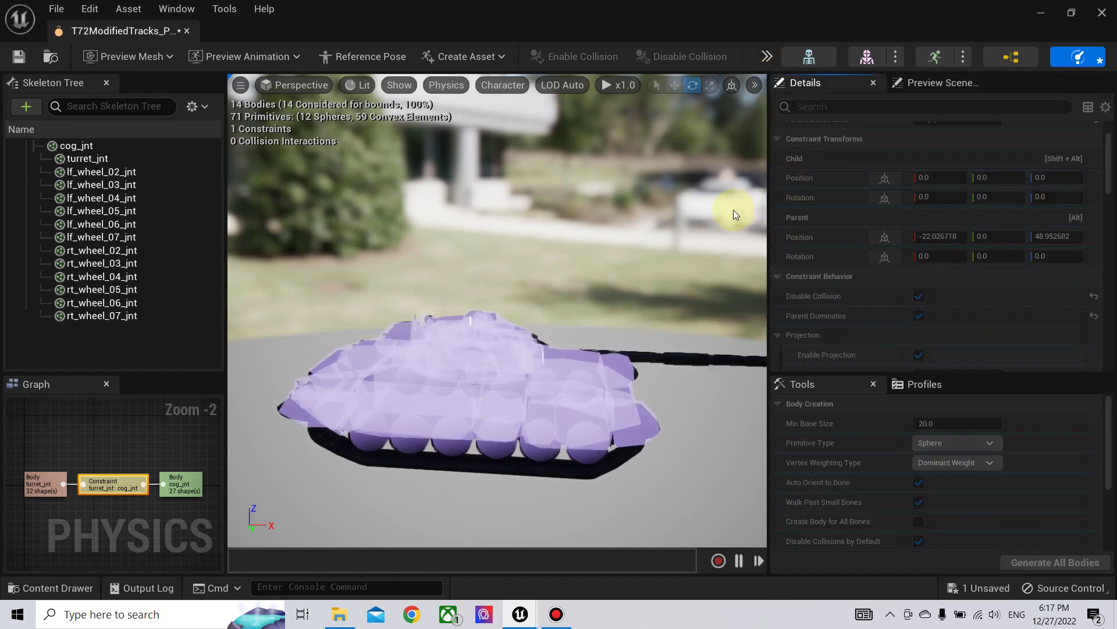
pyautogui.click(767, 56)
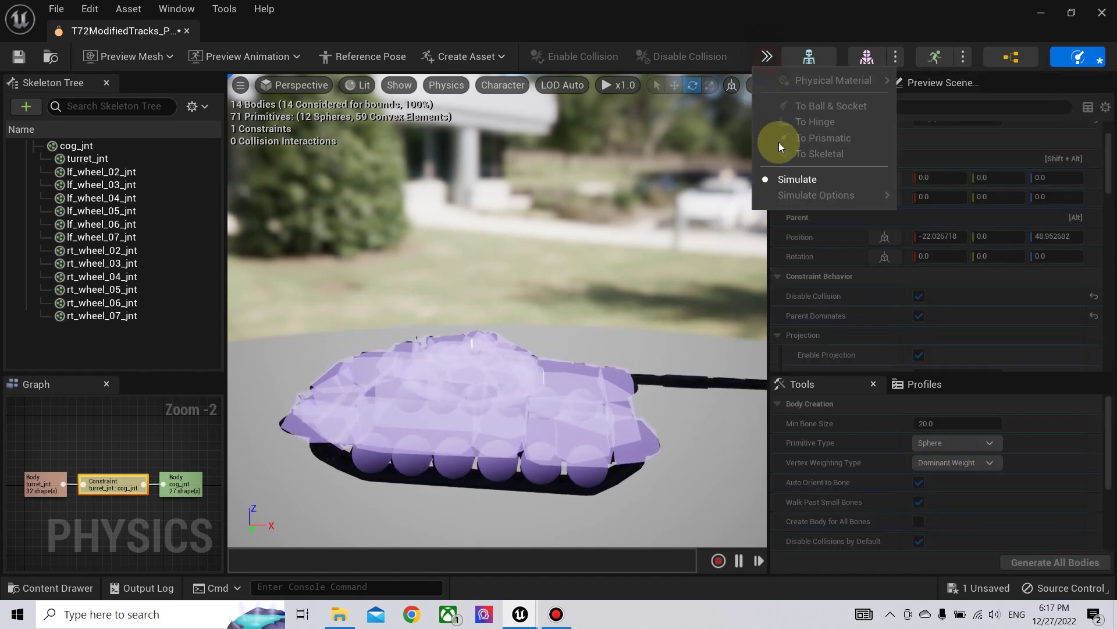
pyautogui.click(795, 180)
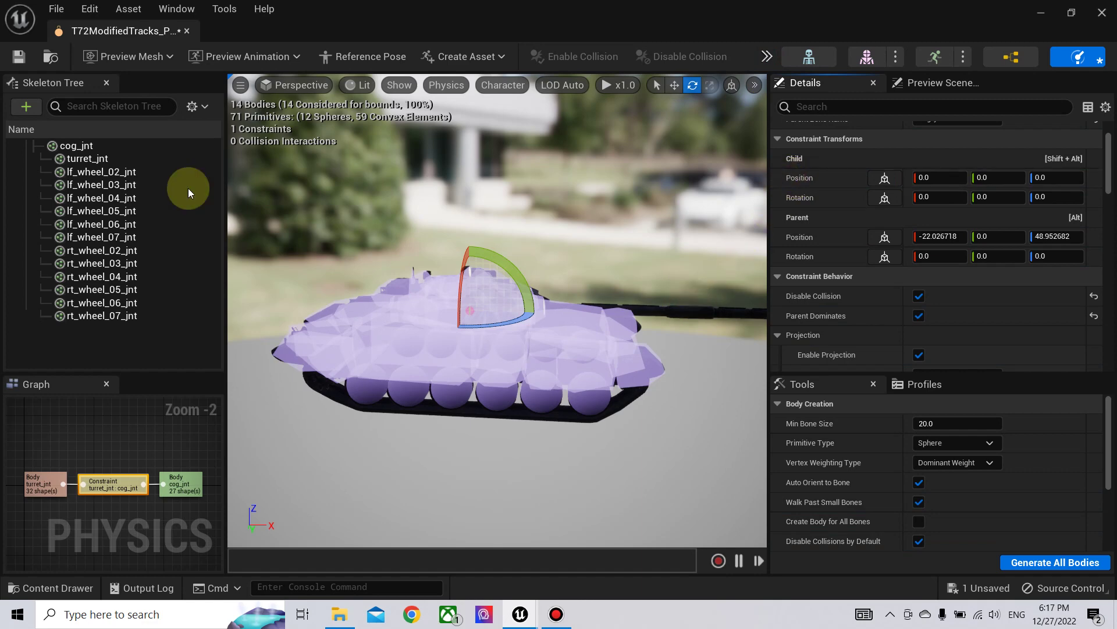
# Review the transform, behavior, projection and linear limit settings of the turret_jnt to cog_jnt constraint.
pyautogui.click(87, 158)
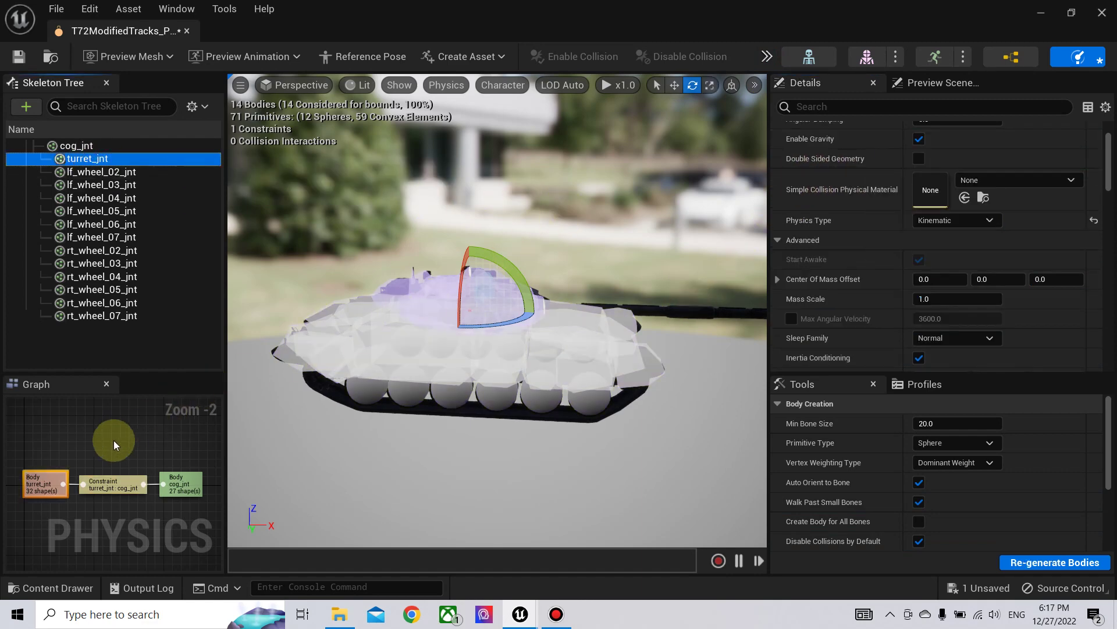
pyautogui.click(113, 483)
pyautogui.scroll(2, 913, 295)
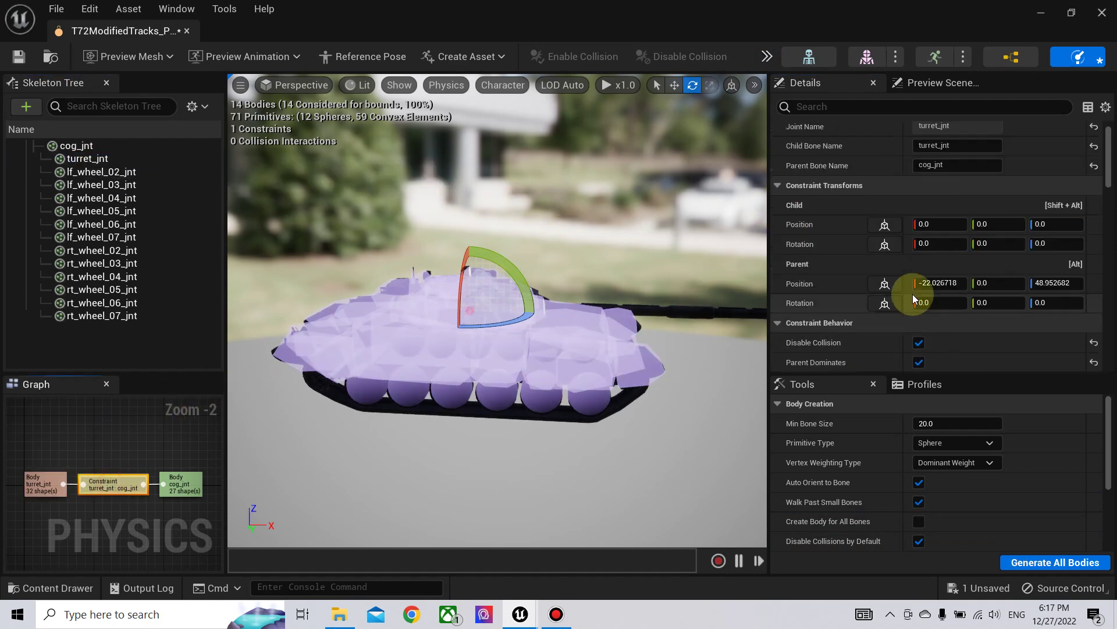
pyautogui.scroll(-3, 912, 294)
pyautogui.scroll(-2, 918, 297)
pyautogui.scroll(2, 921, 296)
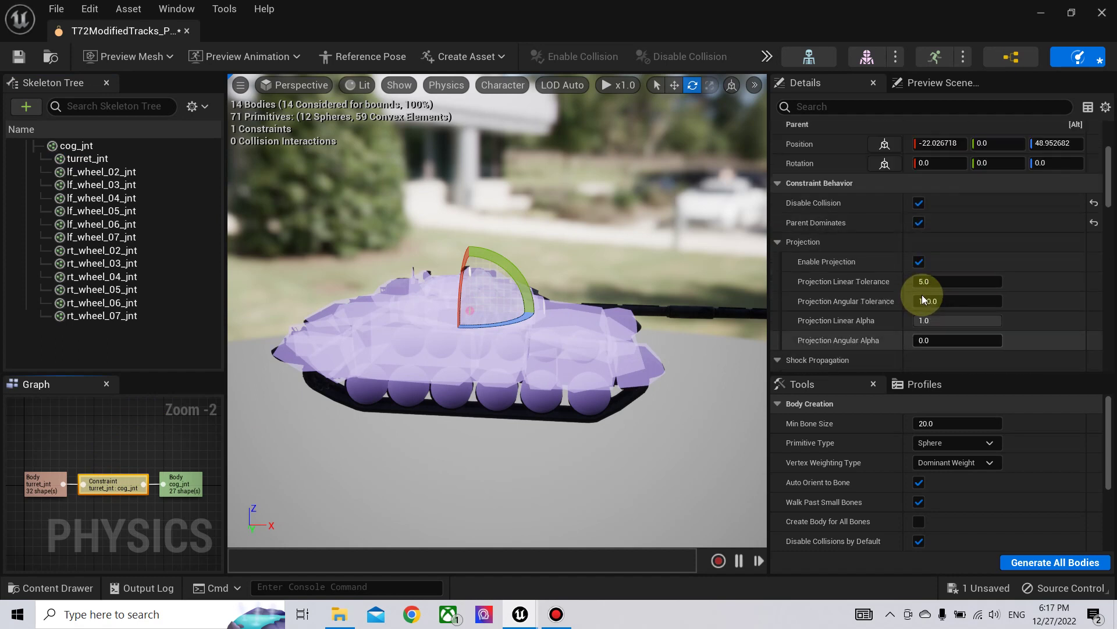
pyautogui.click(919, 308)
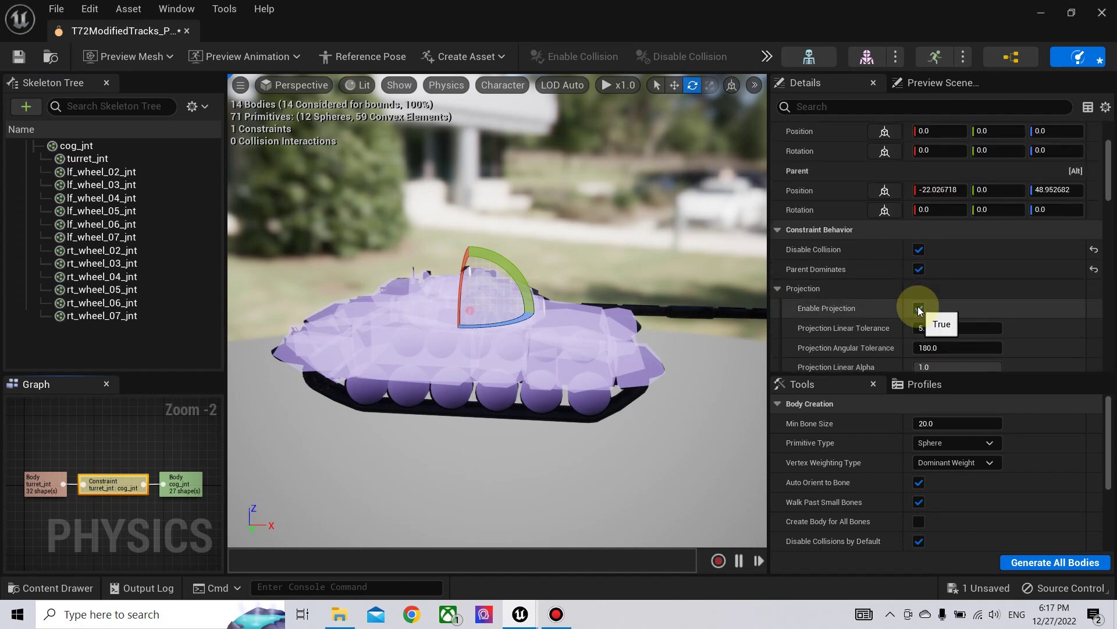
pyautogui.scroll(-9, 914, 311)
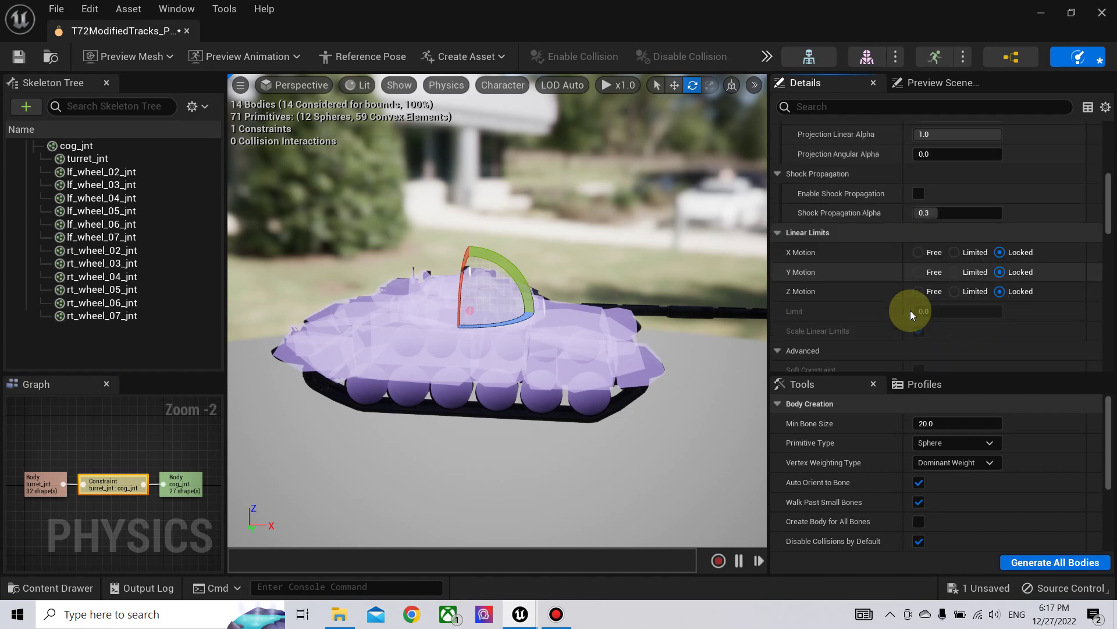
pyautogui.scroll(10, 910, 310)
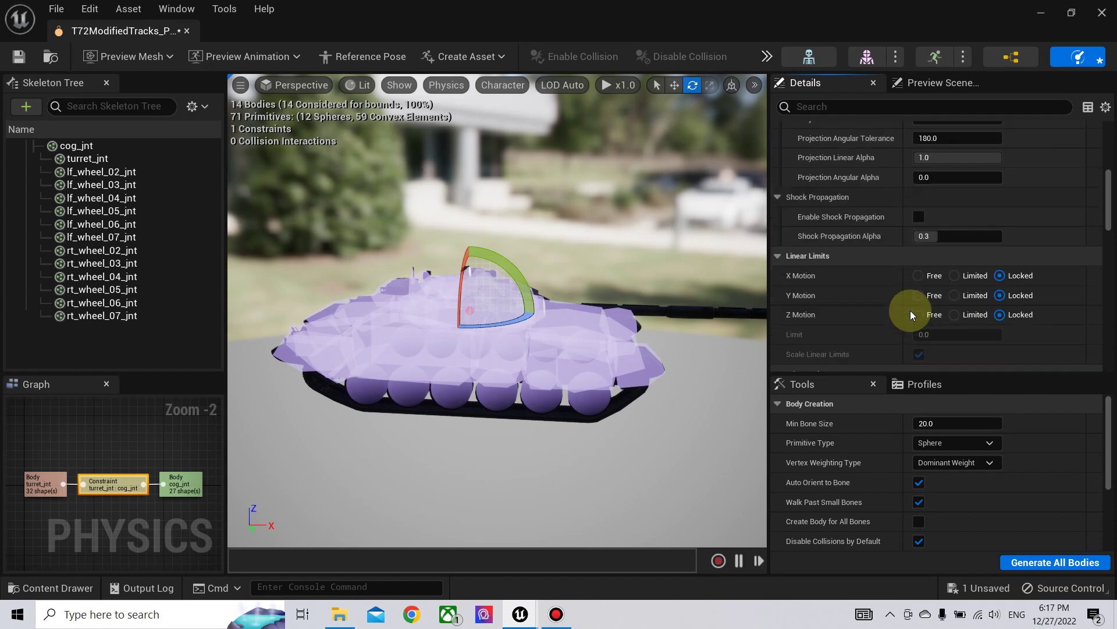
# Save the physics asset with the updated turret body and constraint.
pyautogui.click(18, 56)
pyautogui.scroll(3, 965, 324)
pyautogui.scroll(1, 964, 324)
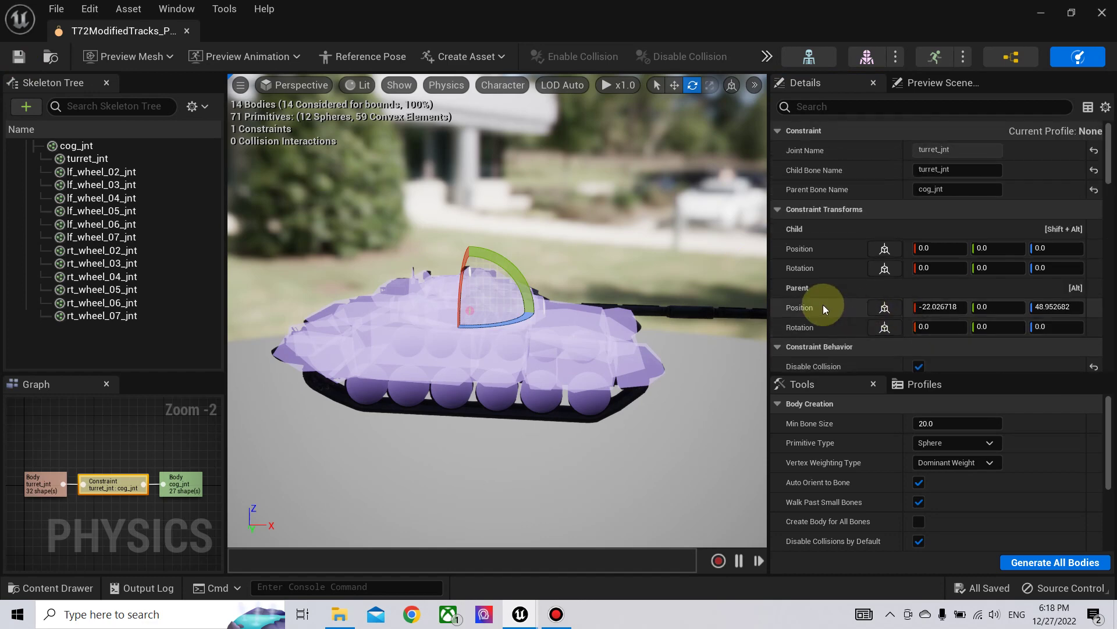
# Return to the level editor and create an Anim Blueprint from the T72ModifiedTracks skeletal mesh.
pyautogui.click(1041, 12)
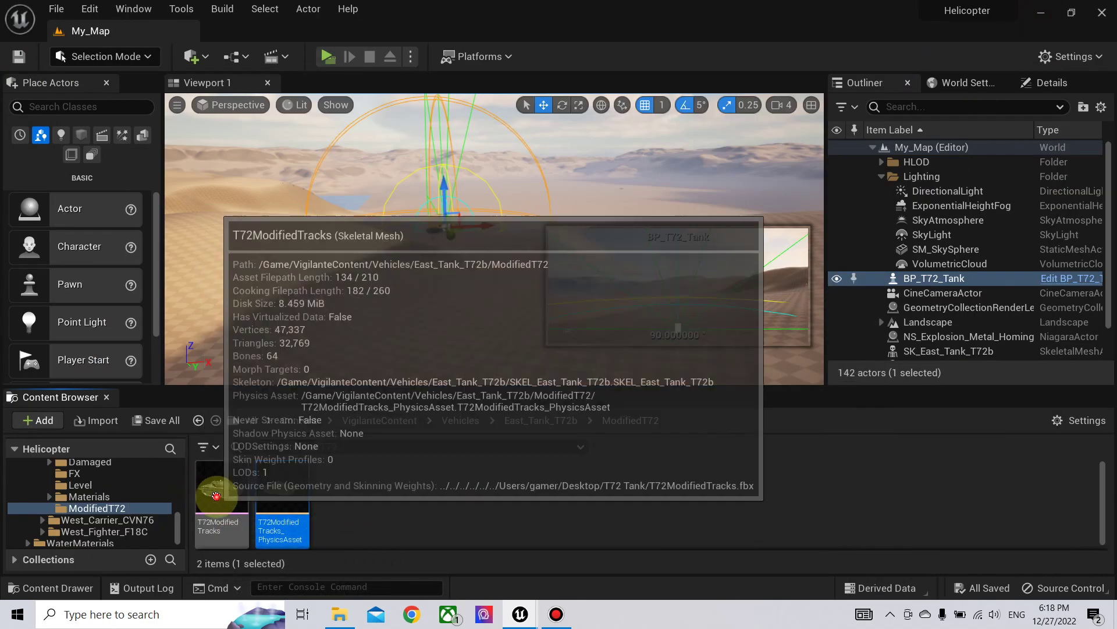
pyautogui.rightClick(198, 487)
pyautogui.moveTo(316, 48)
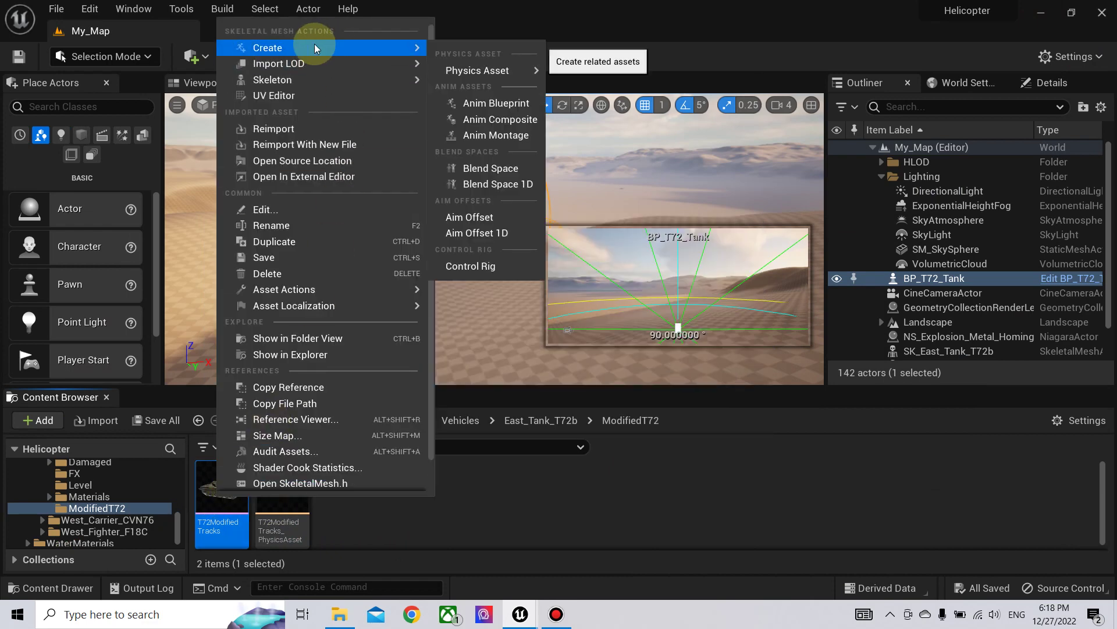
pyautogui.click(496, 103)
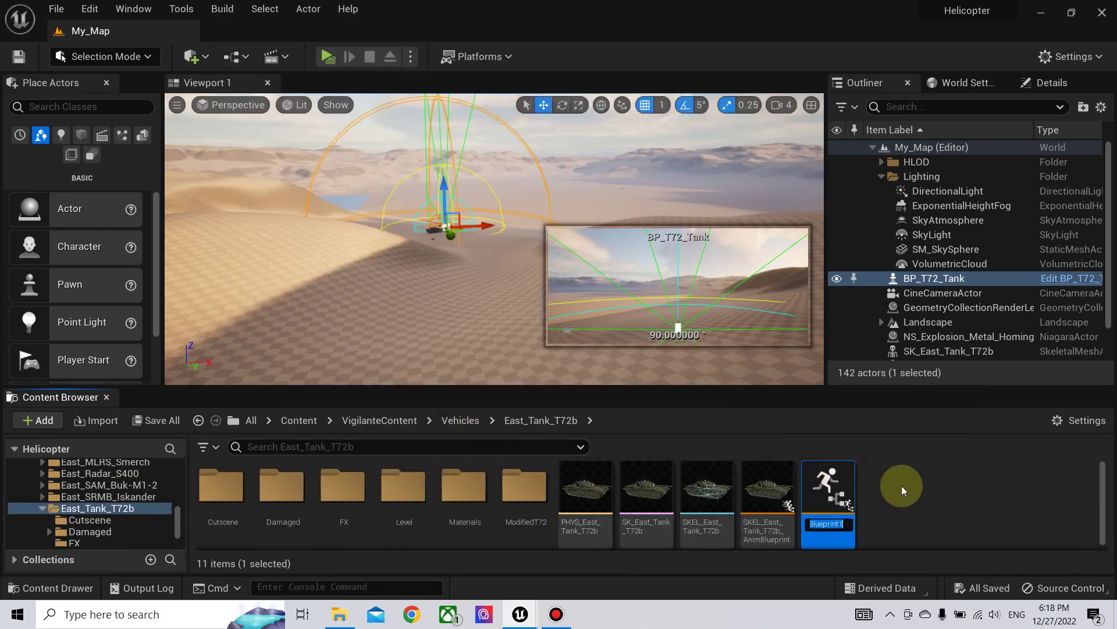
pyautogui.press('Return')
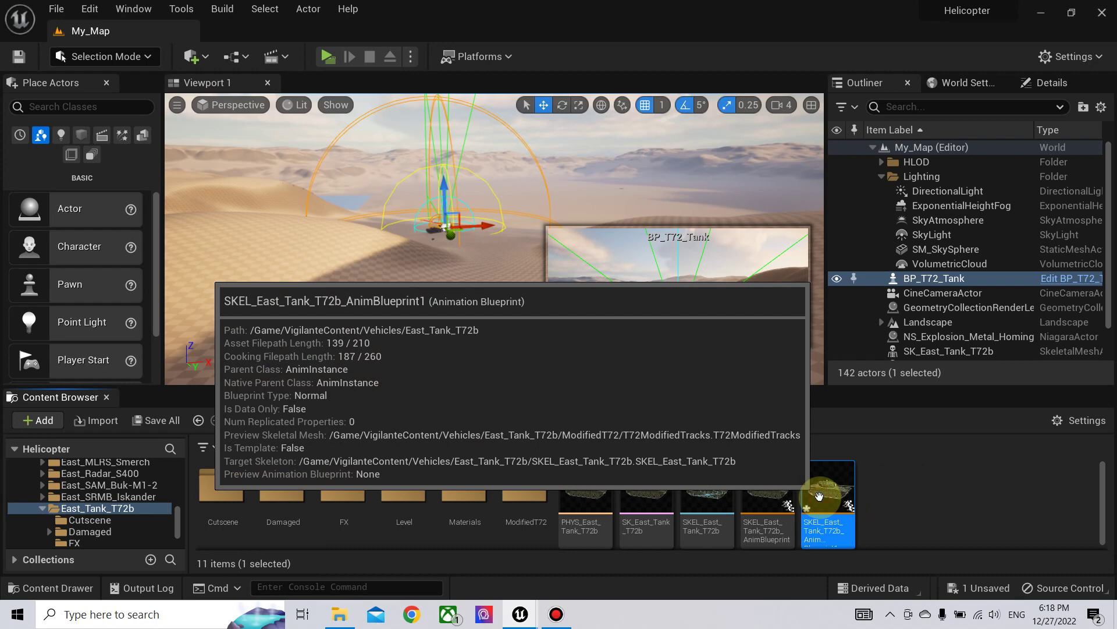
# Rename the new animation blueprint to T72Modified and move it into the ModifiedT72 folder.
pyautogui.press('F2')
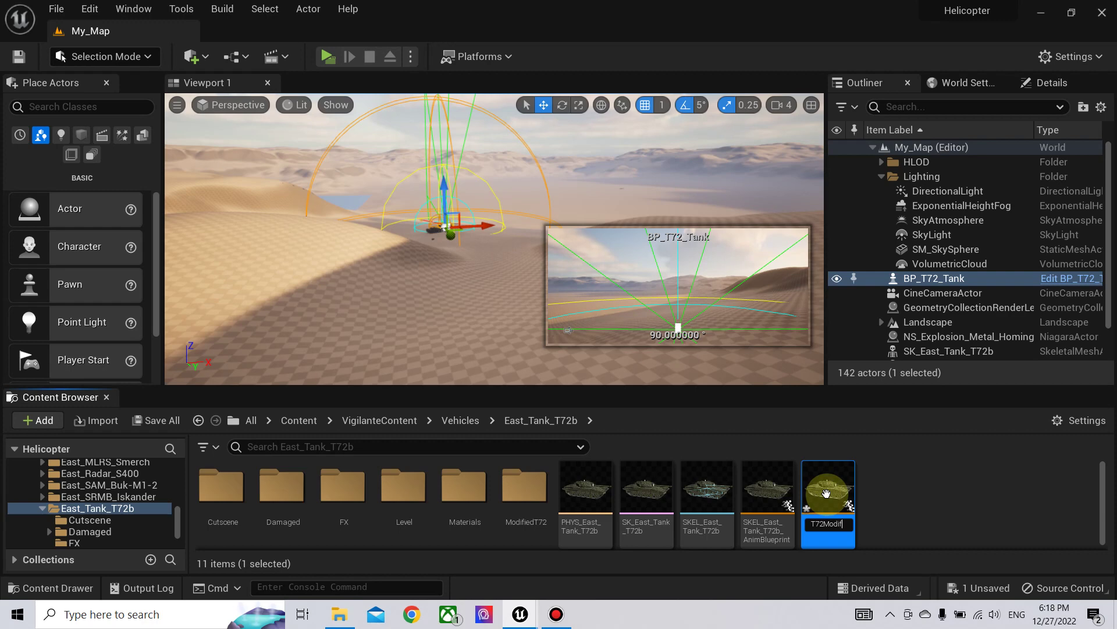
pyautogui.write('T72Modified')
pyautogui.press('Return')
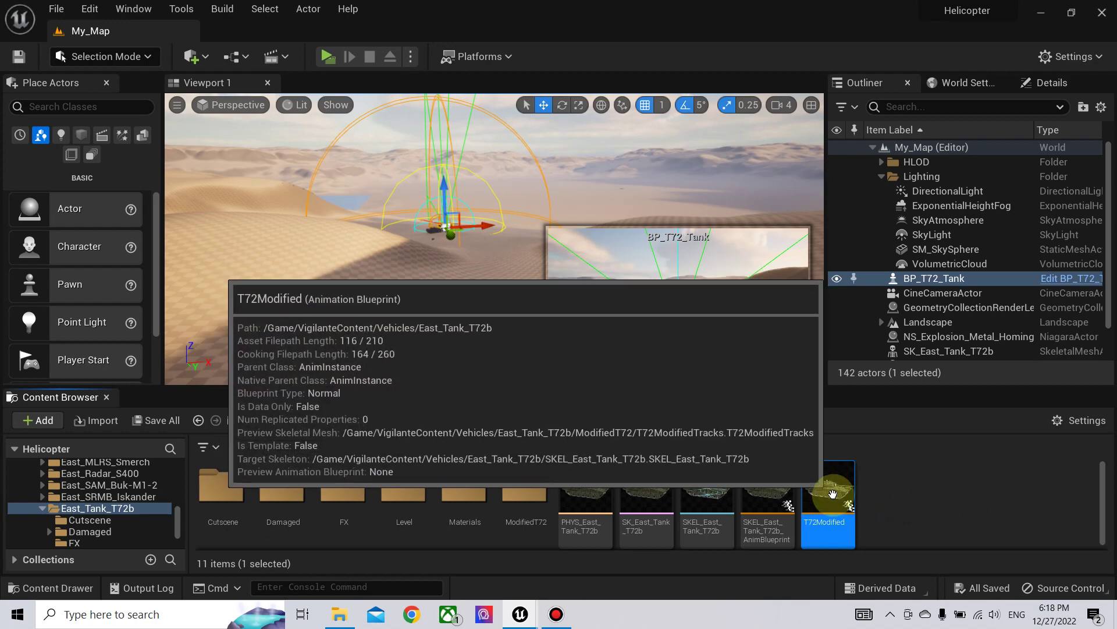
pyautogui.moveTo(832, 494); pyautogui.dragTo(524, 504)
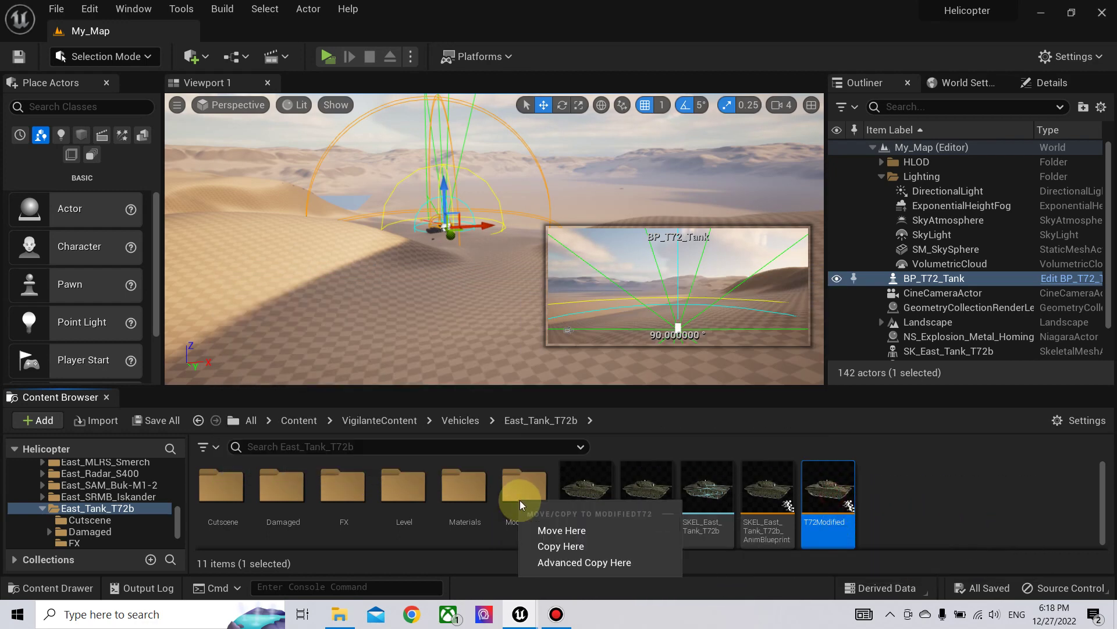
pyautogui.click(559, 530)
# Open the original SKEL_East_Tank_T72b_AnimBlueprint in the East_Tank_T72b folder.
pyautogui.click(761, 511)
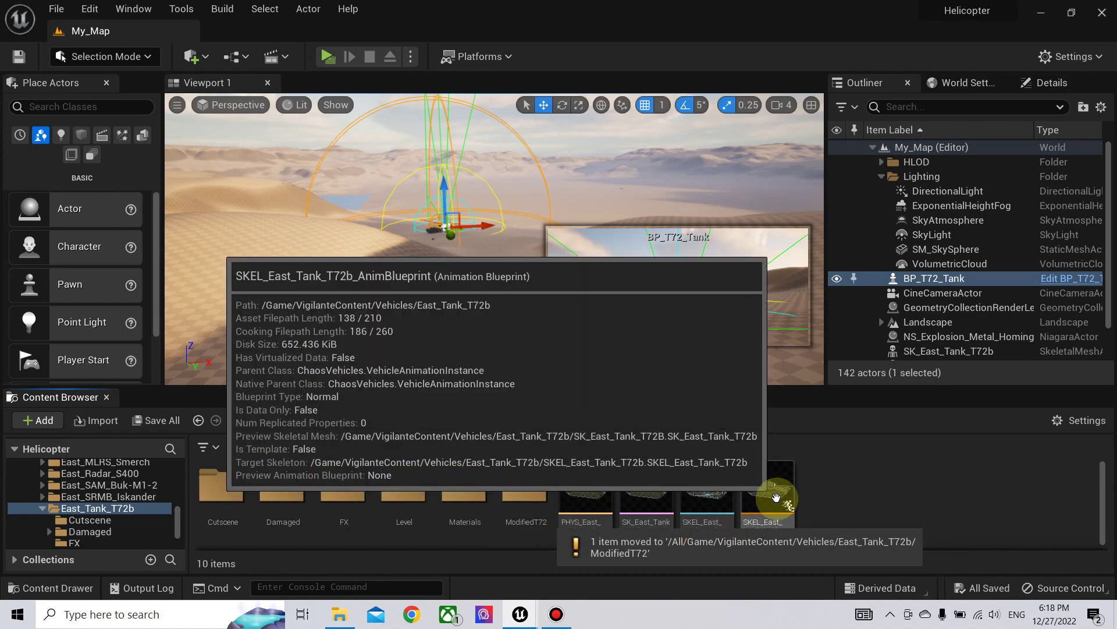
pyautogui.doubleClick(778, 500)
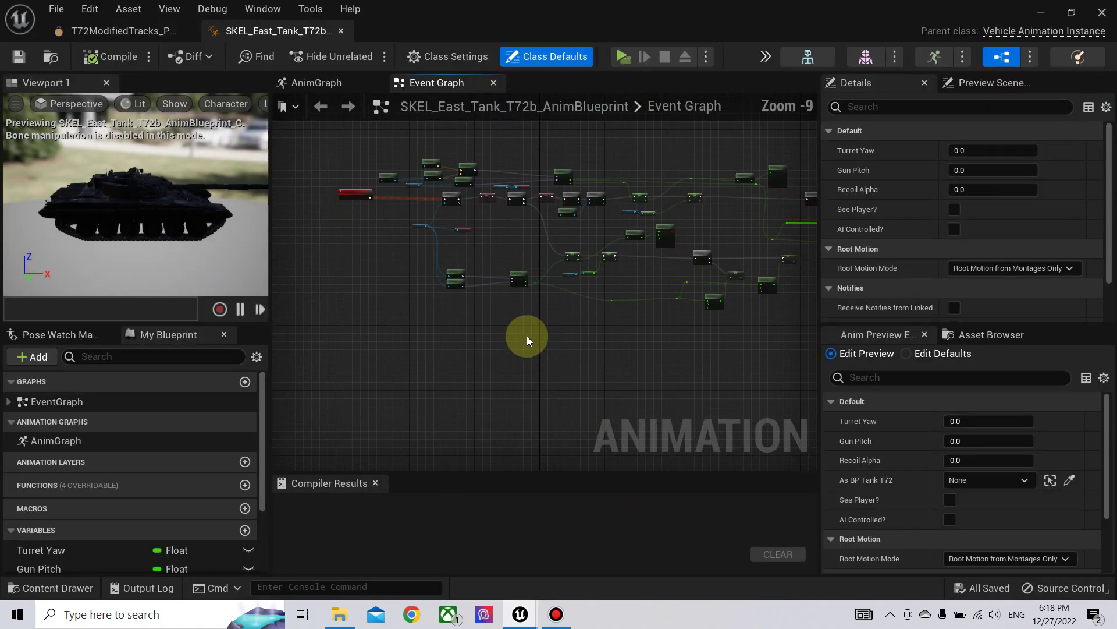
# Copy all Event Graph nodes of the original SKEL_East_Tank_T72b_AnimBlueprint.
pyautogui.scroll(-1, 444, 357)
pyautogui.scroll(-1, 365, 198)
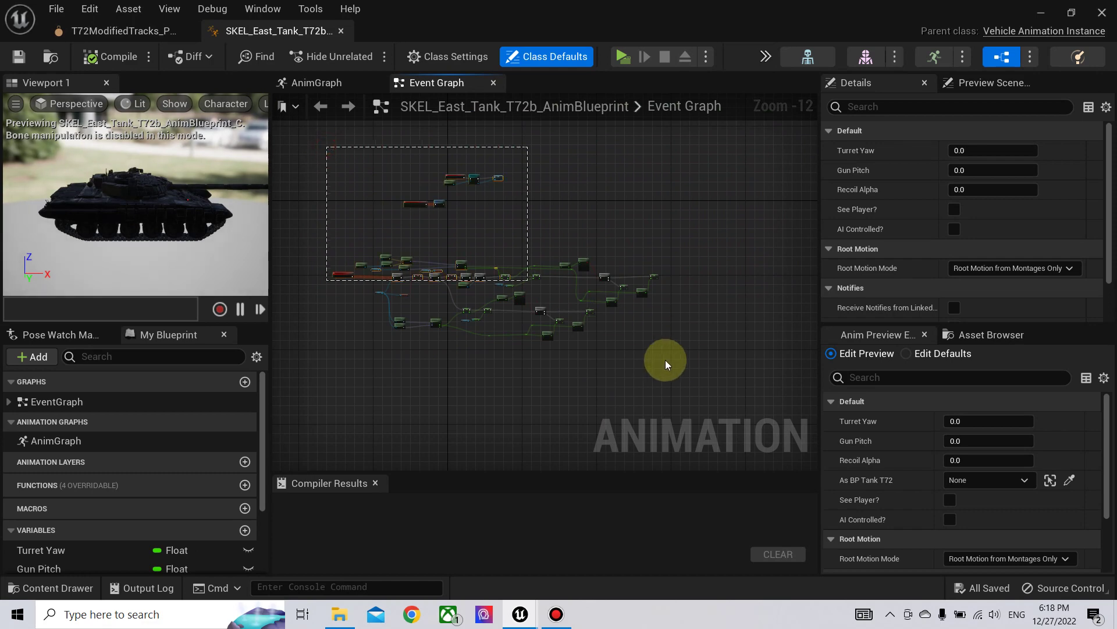
pyautogui.click(529, 364)
pyautogui.scroll(5, 404, 240)
pyautogui.scroll(3, 513, 320)
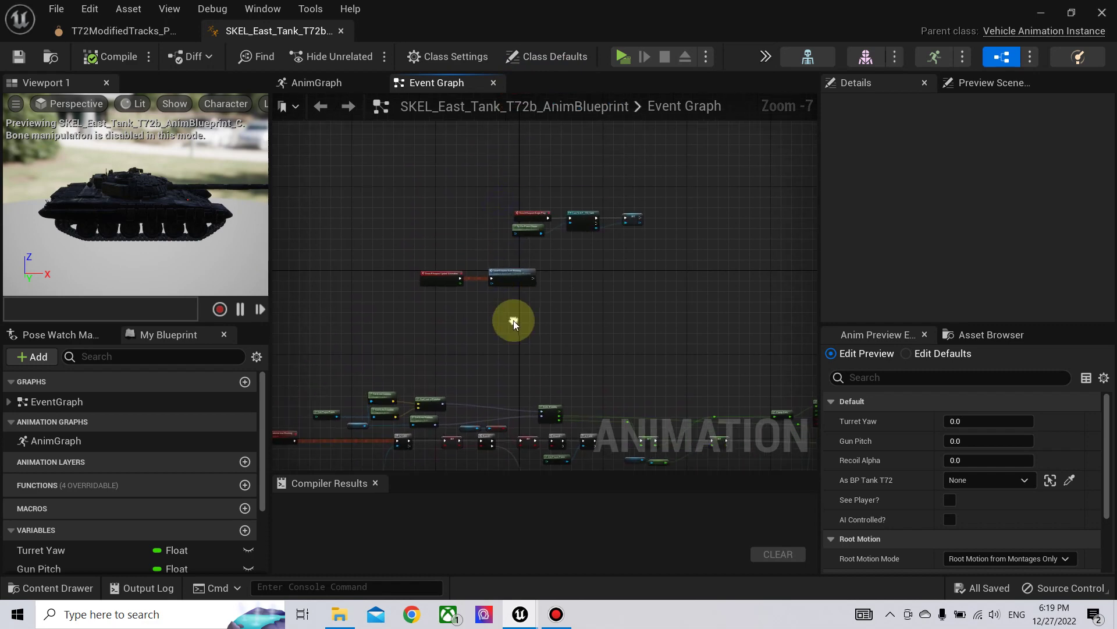
pyautogui.scroll(-8, 515, 320)
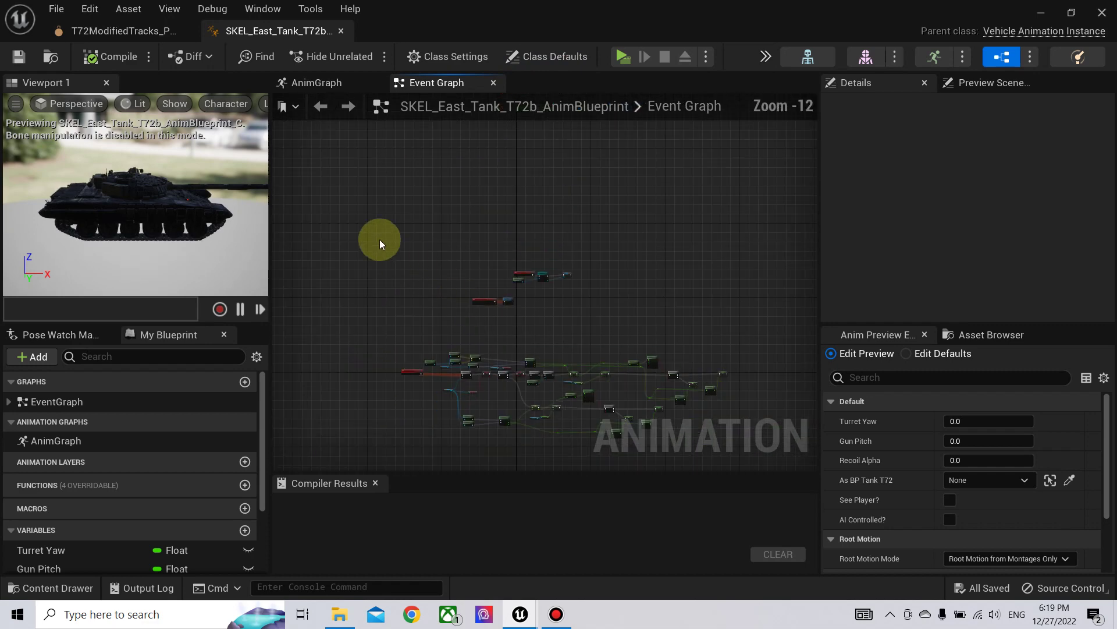
pyautogui.moveTo(366, 221); pyautogui.dragTo(756, 424)
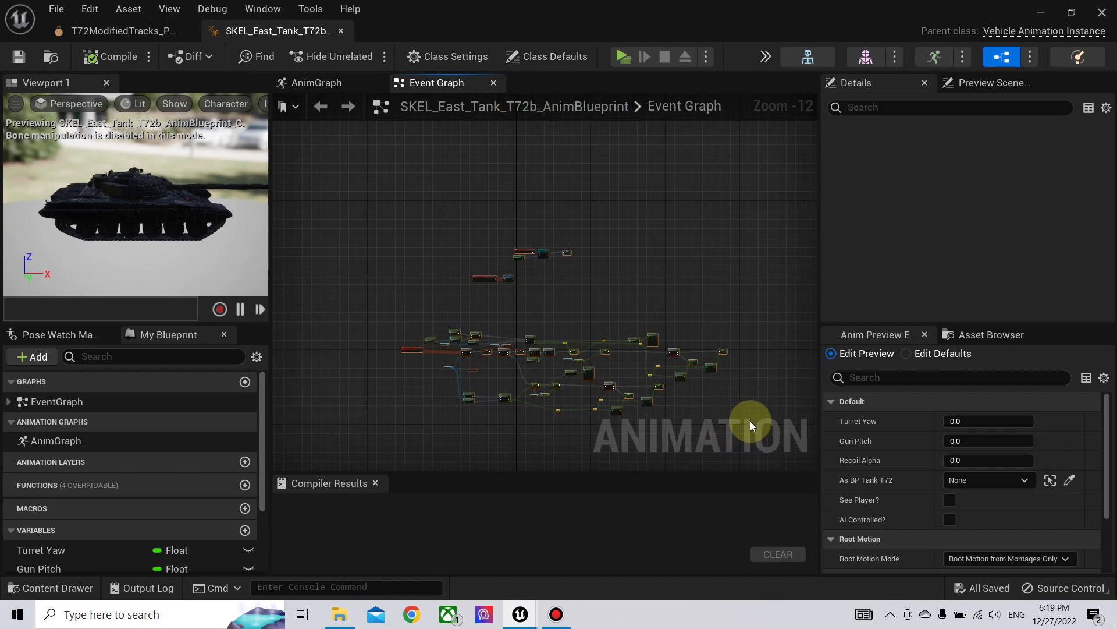
pyautogui.rightClick(651, 334)
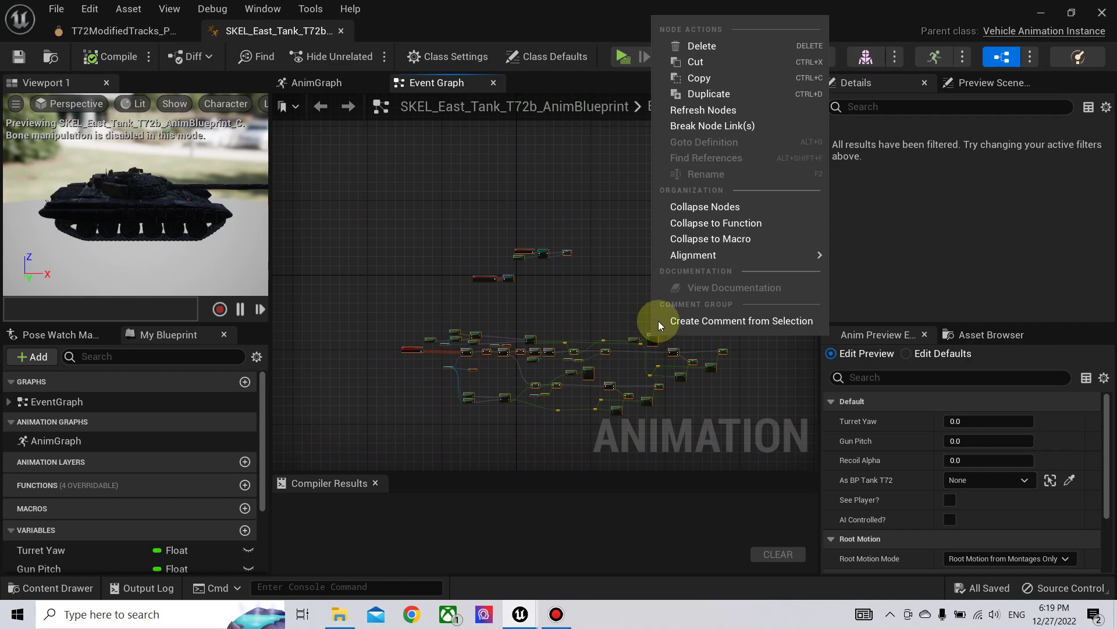
pyautogui.click(693, 77)
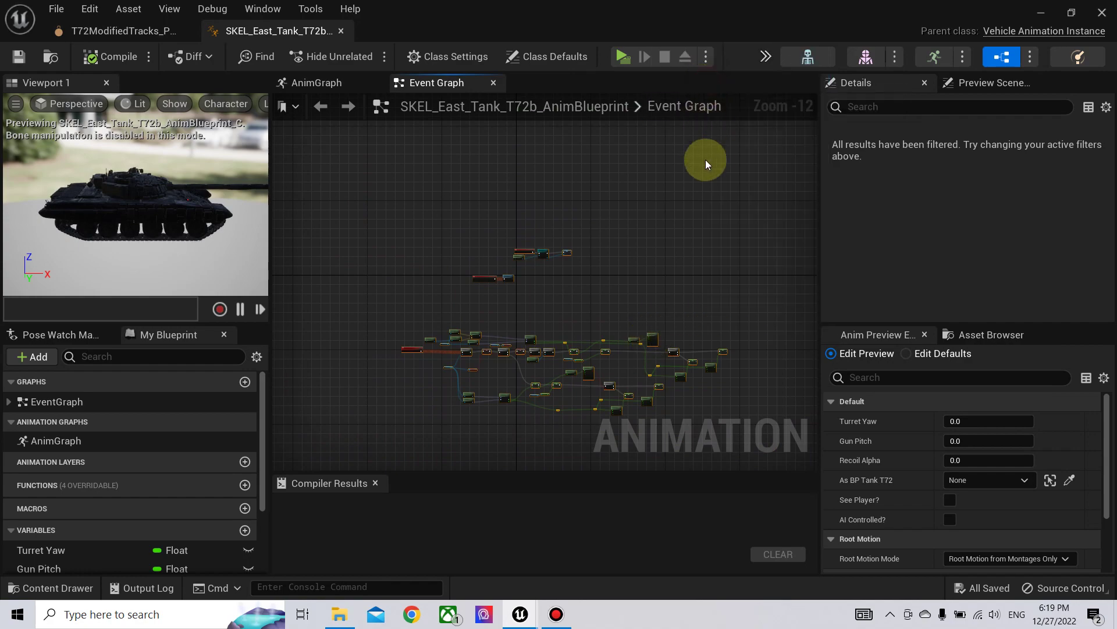
# Open the T72Modified animation blueprint from the ModifiedT72 folder and change its parent class to VehicleAnimationInstance.
pyautogui.click(1035, 13)
pyautogui.doubleClick(532, 512)
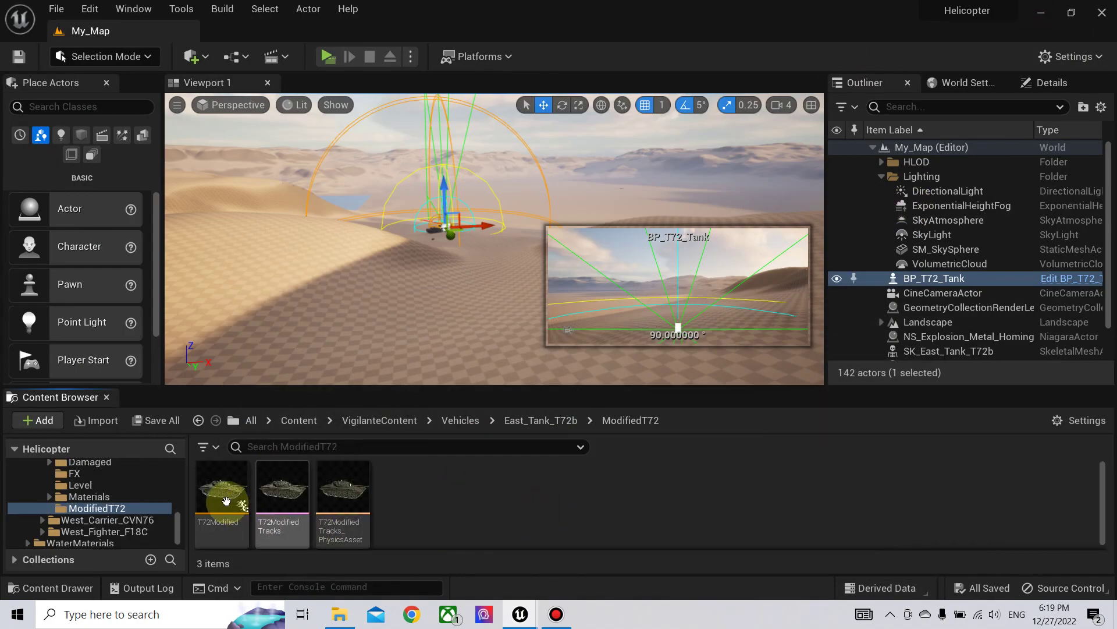
pyautogui.doubleClick(226, 501)
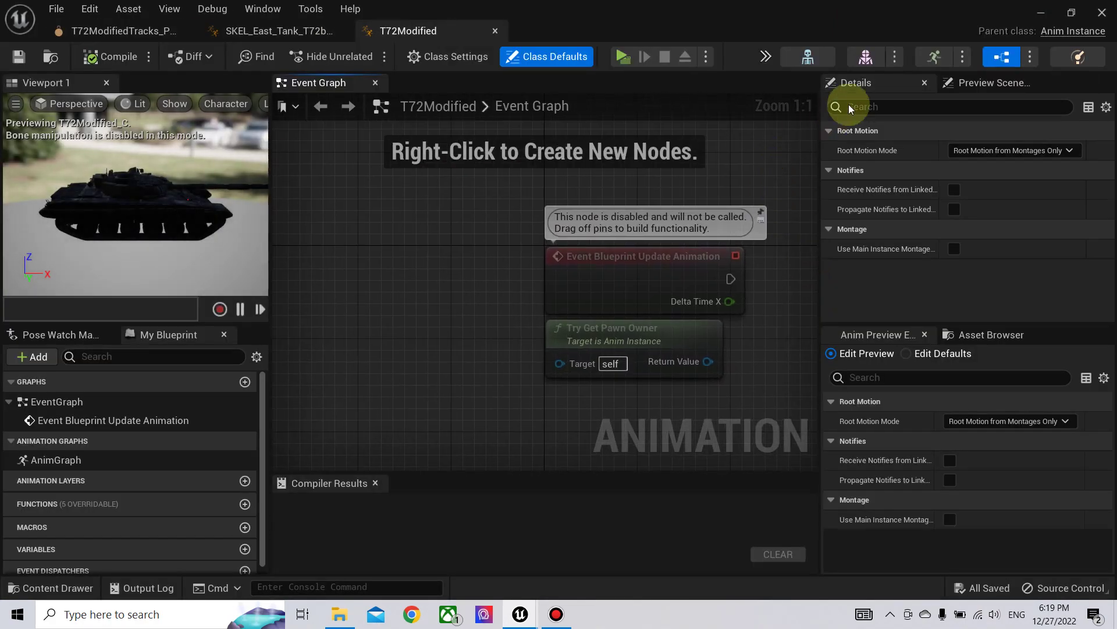
pyautogui.click(460, 56)
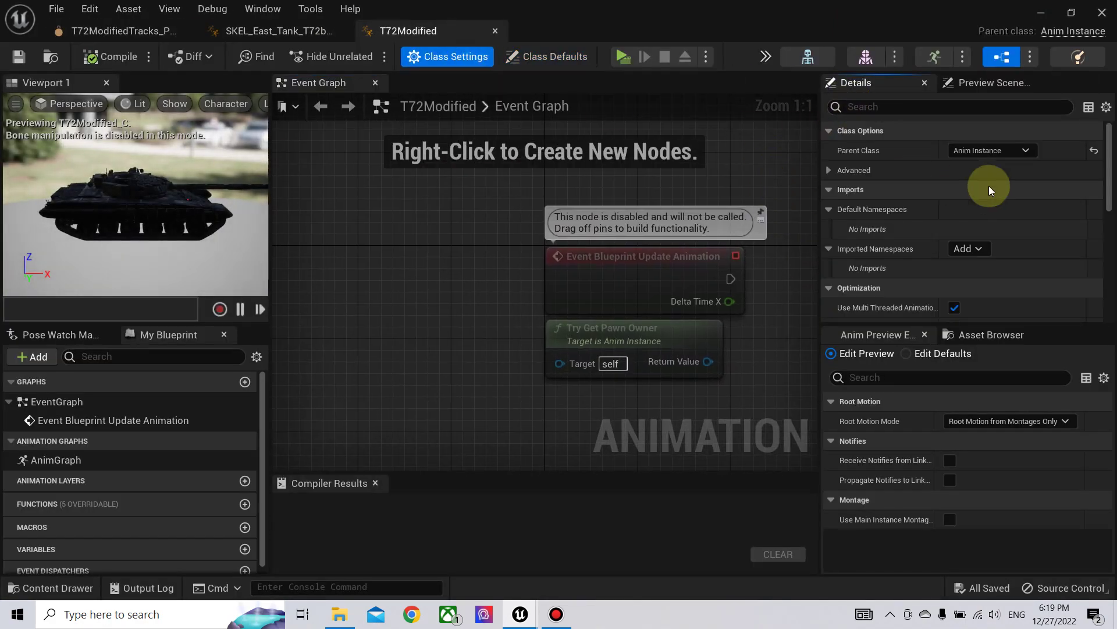
pyautogui.click(1015, 150)
pyautogui.scroll(-10, 949, 402)
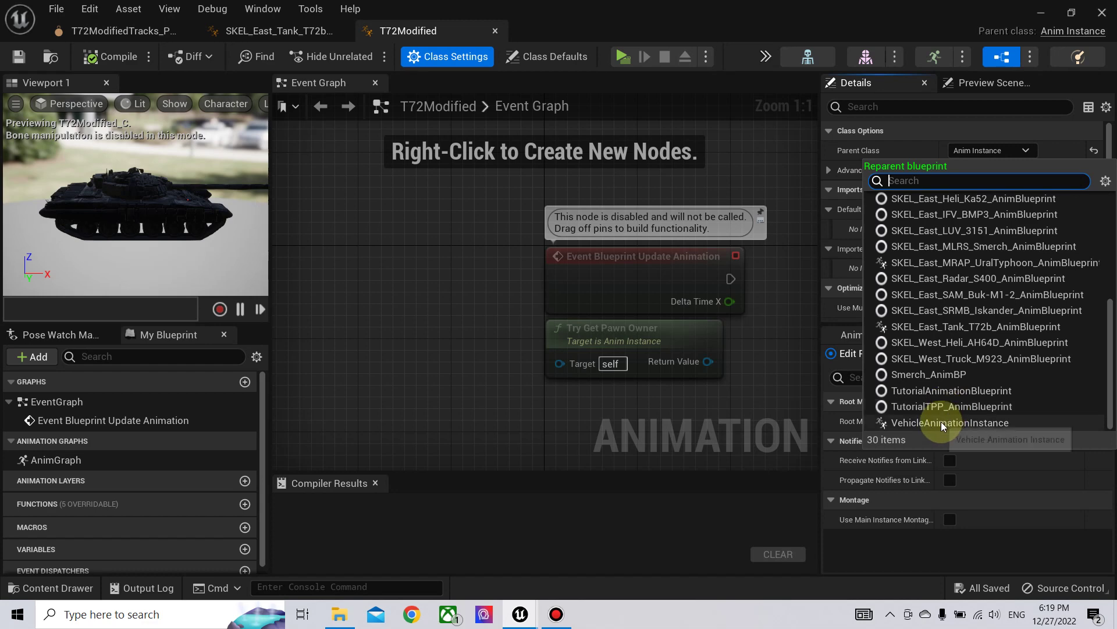
pyautogui.click(942, 423)
# Delete the default Event Blueprint Update Animation and Try Get Pawn Owner nodes from the Event Graph.
pyautogui.scroll(-7, 576, 386)
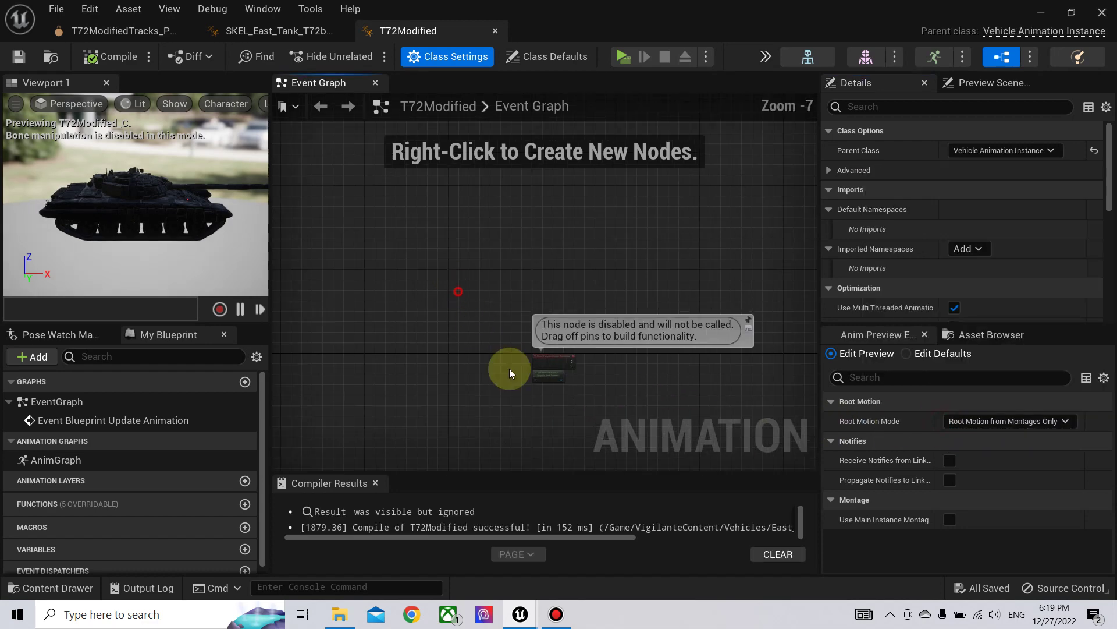
pyautogui.moveTo(457, 242); pyautogui.dragTo(654, 401)
pyautogui.press('Delete')
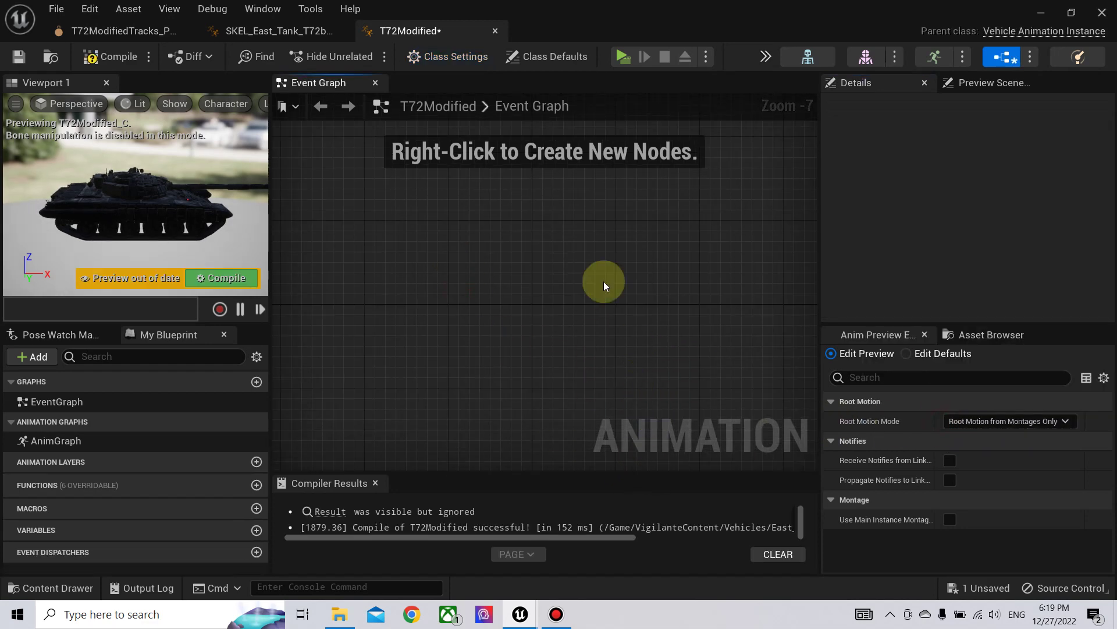
# Paste the copied nodes into the Event Graph, resolving Turret Rotation and Shooting with Create Matching Function in Blueprint.
pyautogui.rightClick(588, 229)
pyautogui.write('paste')
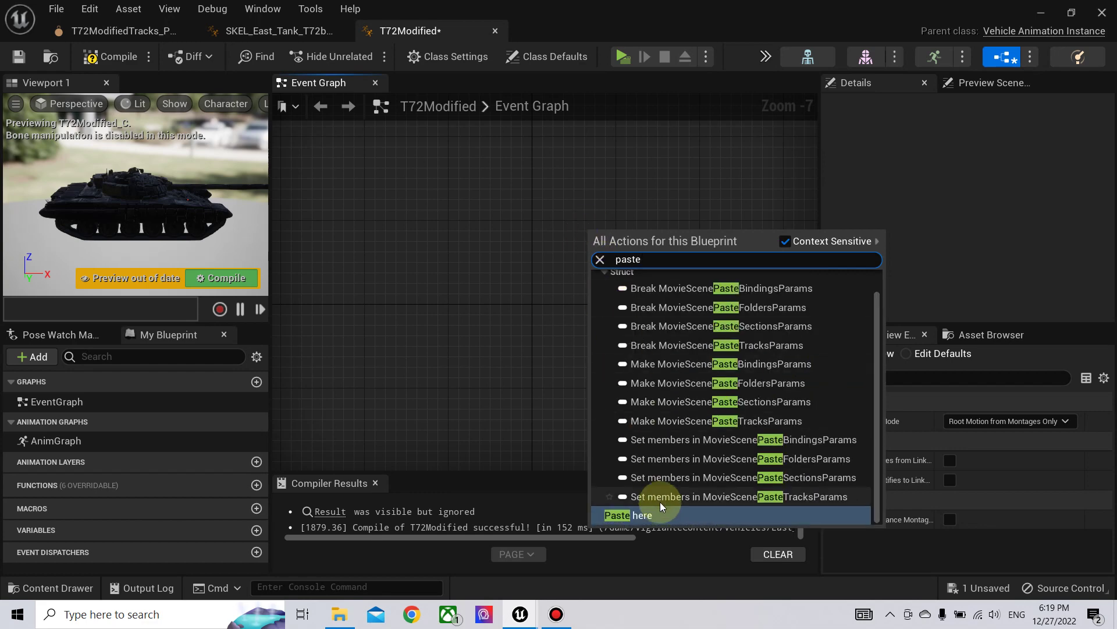
pyautogui.click(650, 513)
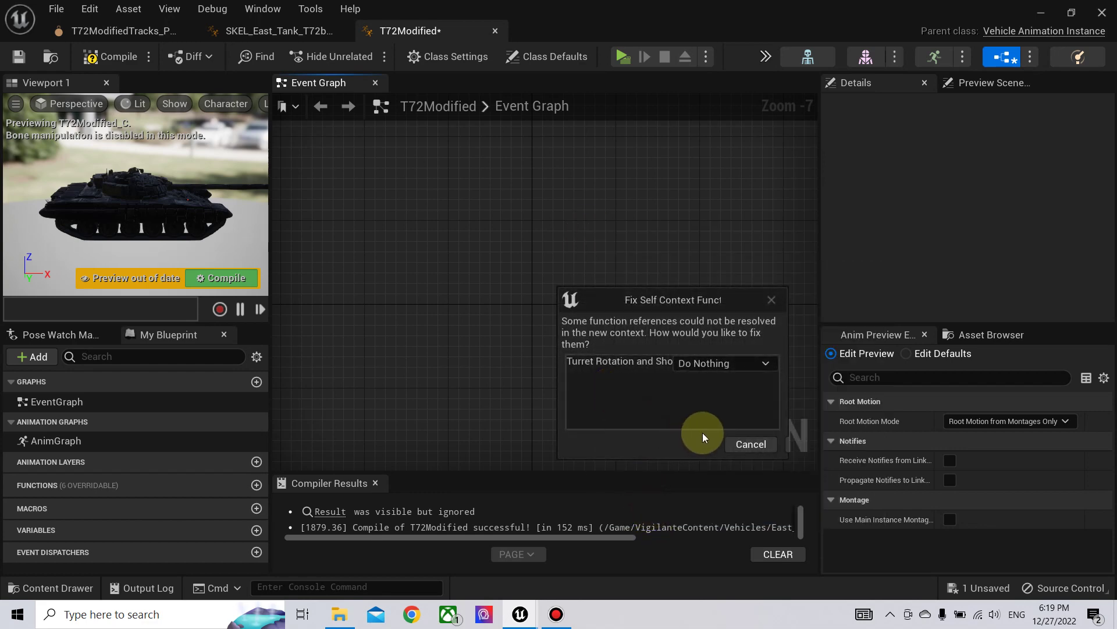
pyautogui.click(739, 367)
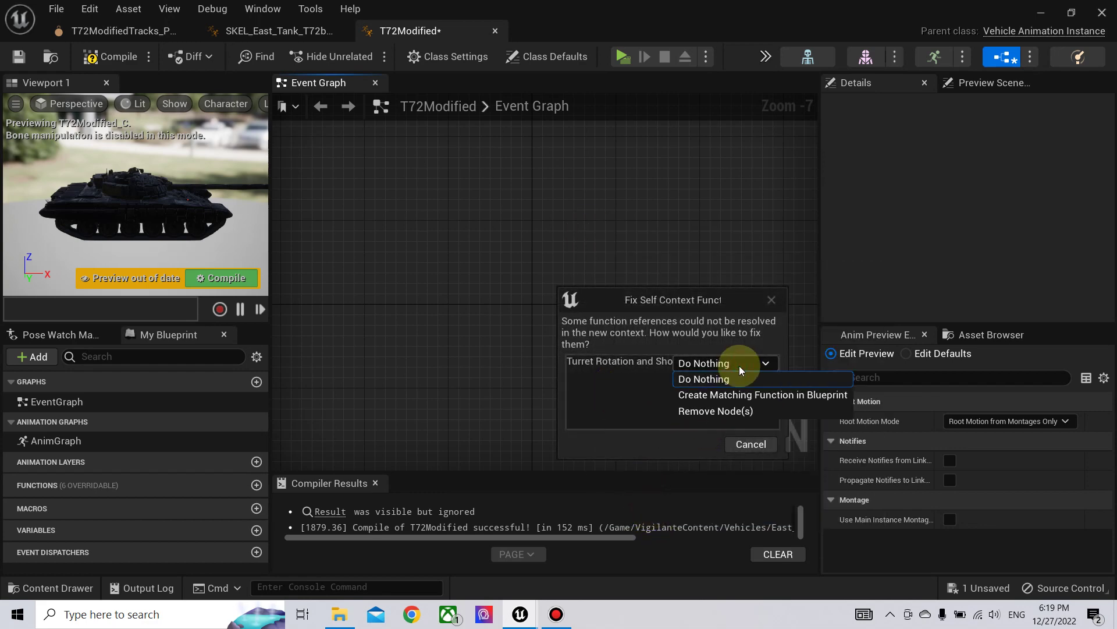
pyautogui.click(754, 394)
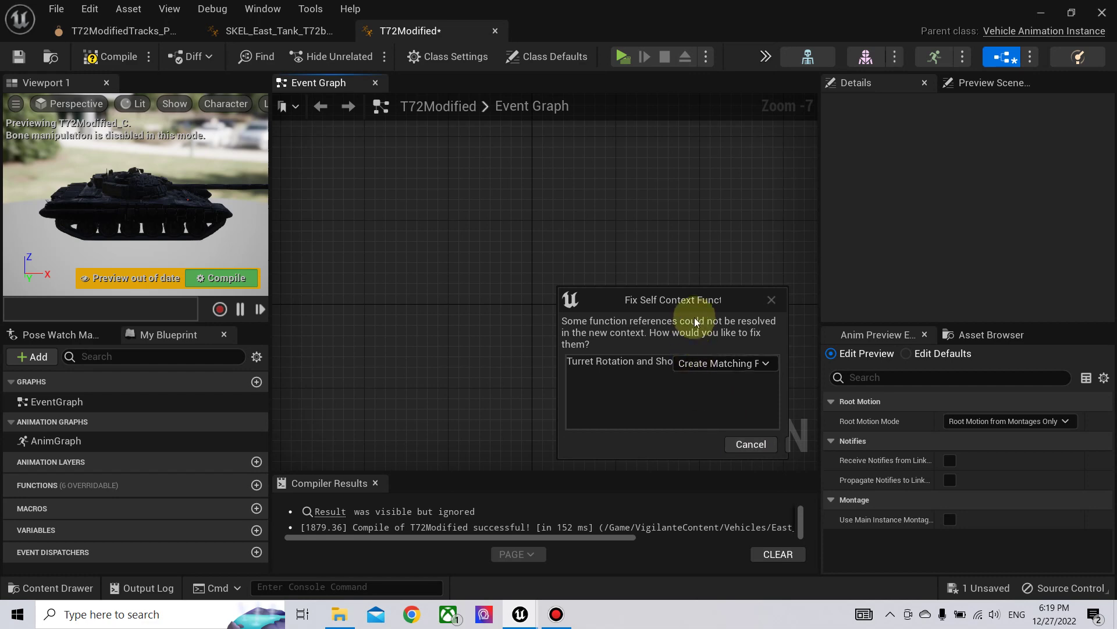
pyautogui.moveTo(689, 297); pyautogui.dragTo(603, 264)
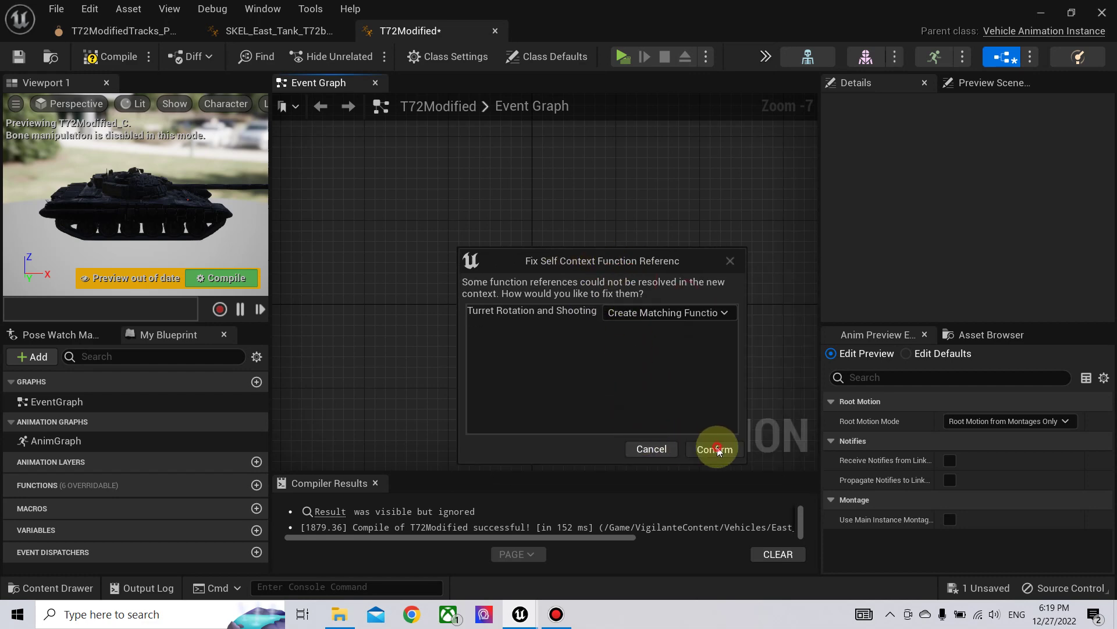
pyautogui.click(717, 448)
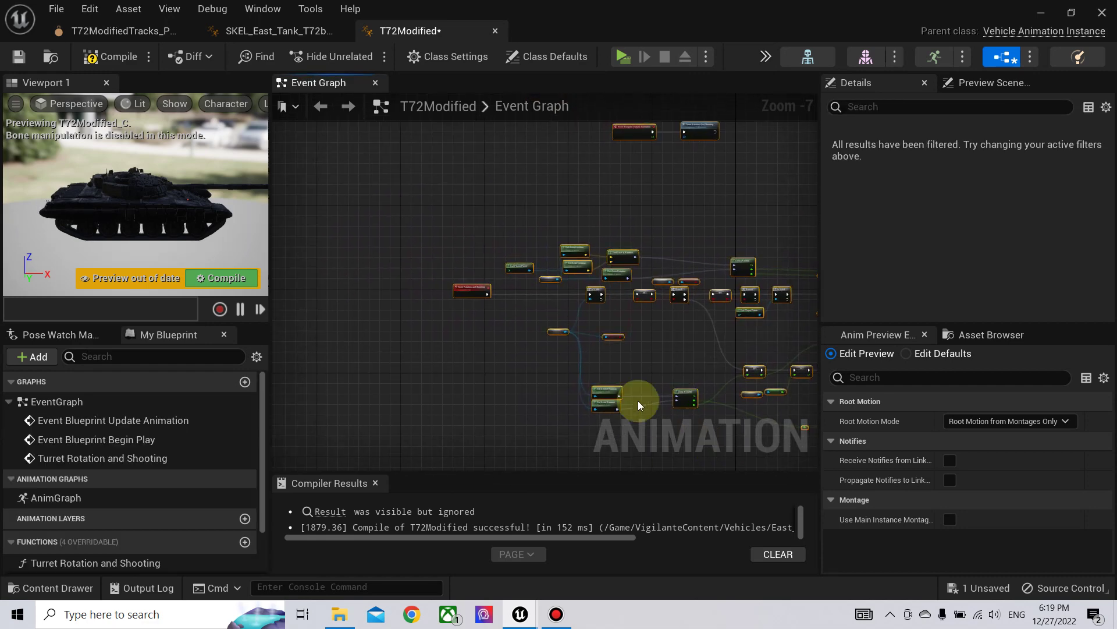
# Create the missing As BP Tank T72 variable from the SET node after Cast To BP_T72_Tank, and compile the blueprint.
pyautogui.scroll(4, 561, 321)
pyautogui.moveTo(551, 299); pyautogui.dragTo(511, 325, button='right')
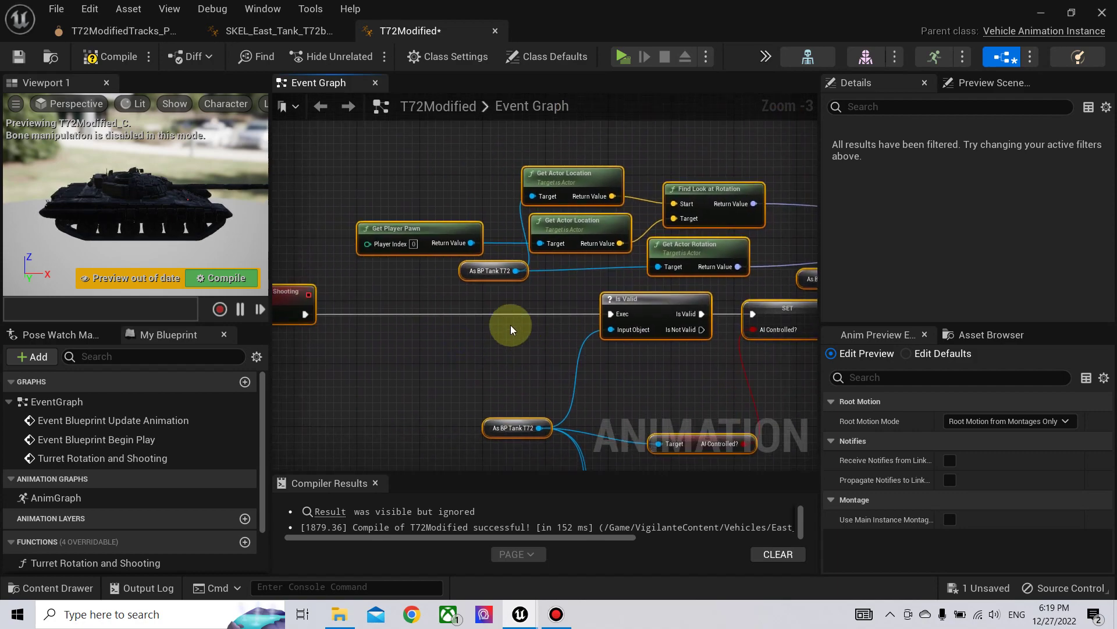
pyautogui.moveTo(686, 147); pyautogui.dragTo(618, 456, button='right')
pyautogui.scroll(-3, 718, 326)
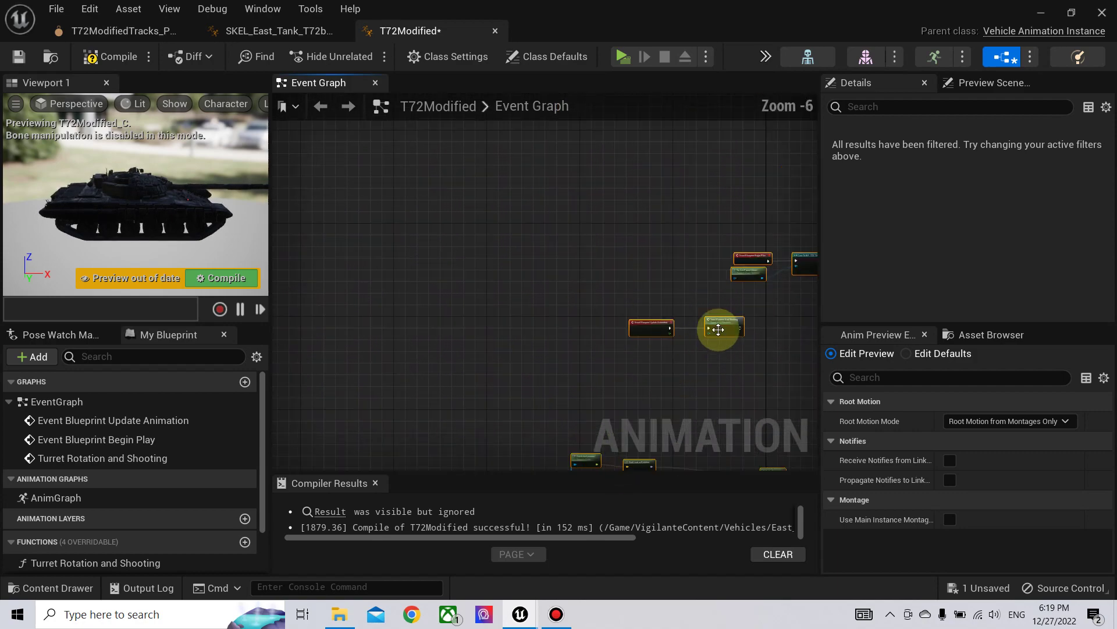
pyautogui.moveTo(718, 326); pyautogui.dragTo(545, 339, button='right')
pyautogui.moveTo(664, 312); pyautogui.dragTo(573, 341, button='right')
pyautogui.scroll(2, 592, 330)
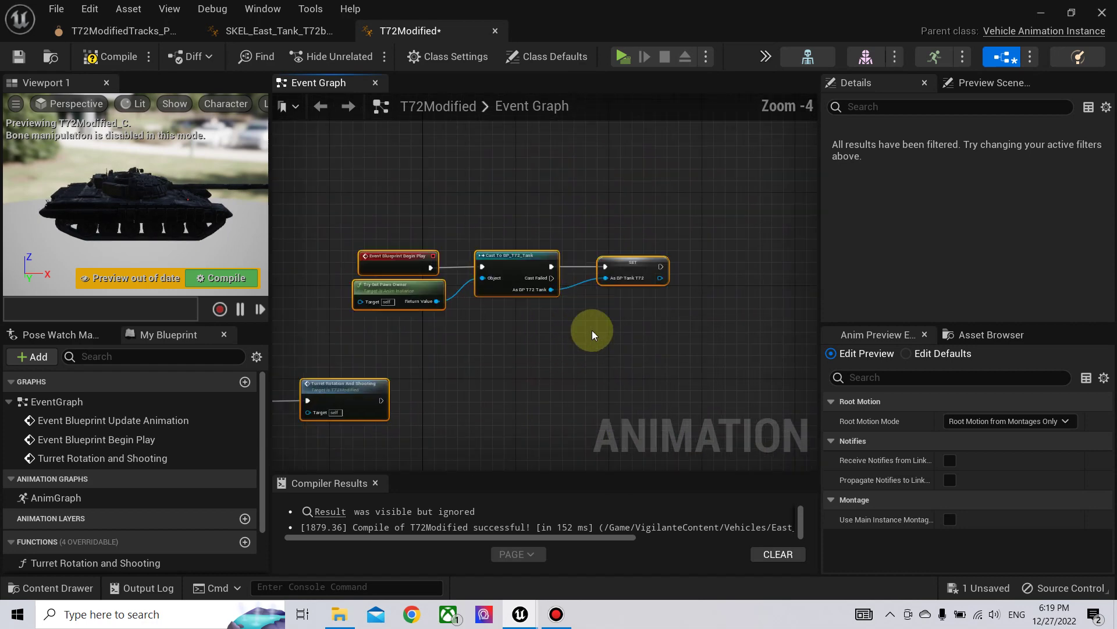
pyautogui.rightClick(627, 264)
pyautogui.click(640, 312)
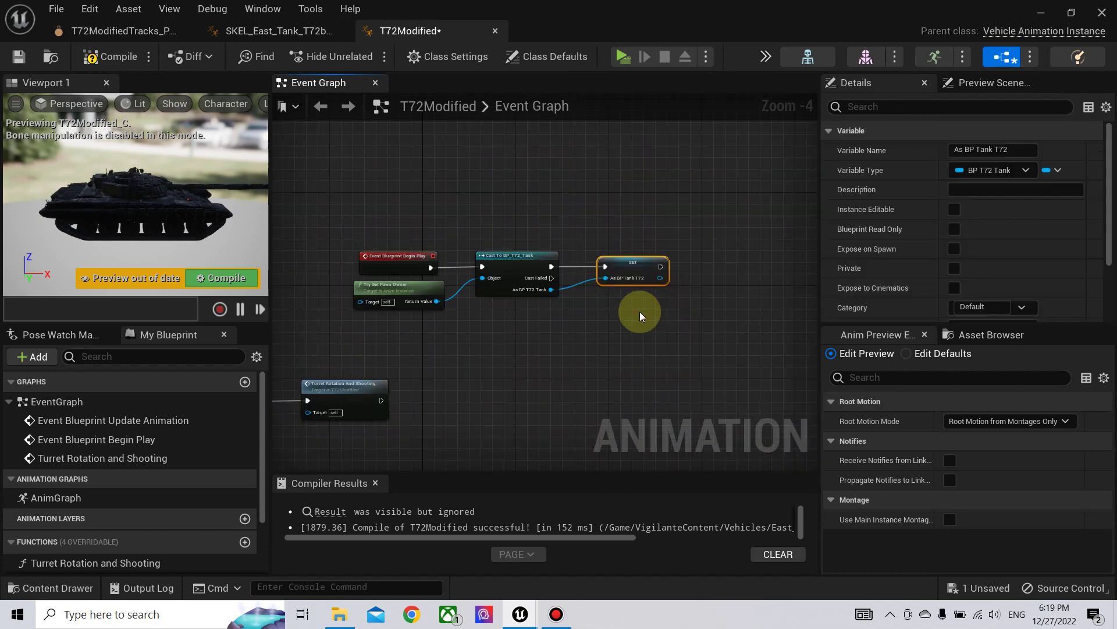
pyautogui.click(202, 275)
# Create the missing AI Controlled? and See Player? variables from their SET nodes in the turret rotation chain.
pyautogui.moveTo(417, 361); pyautogui.dragTo(506, 292, button='right')
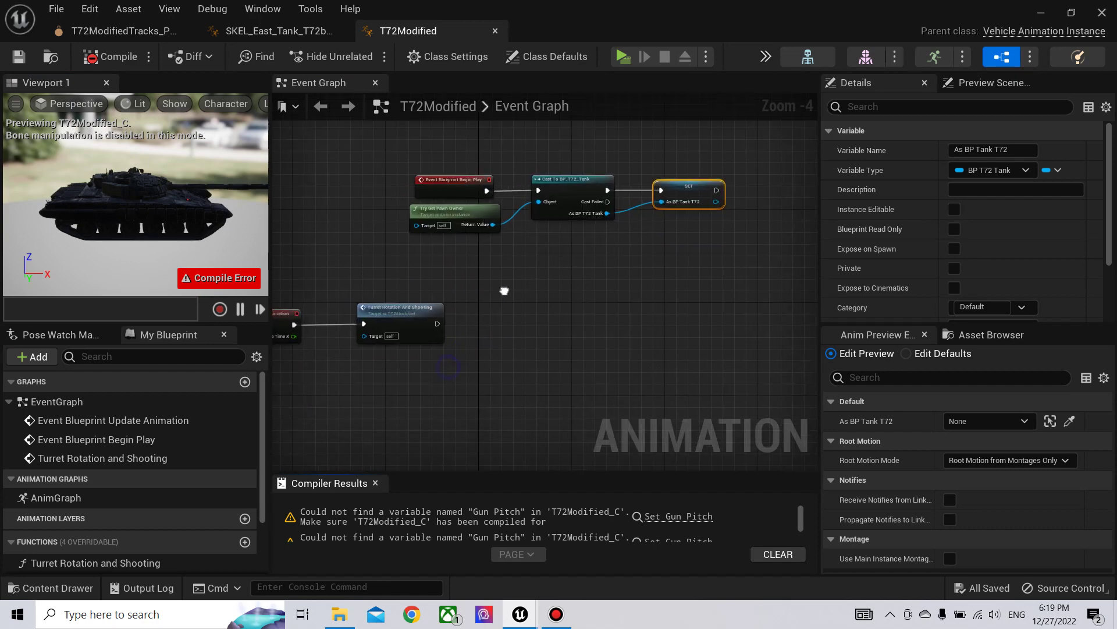
pyautogui.scroll(-2, 541, 291)
pyautogui.moveTo(553, 363); pyautogui.dragTo(638, 141, button='right')
pyautogui.scroll(1, 487, 286)
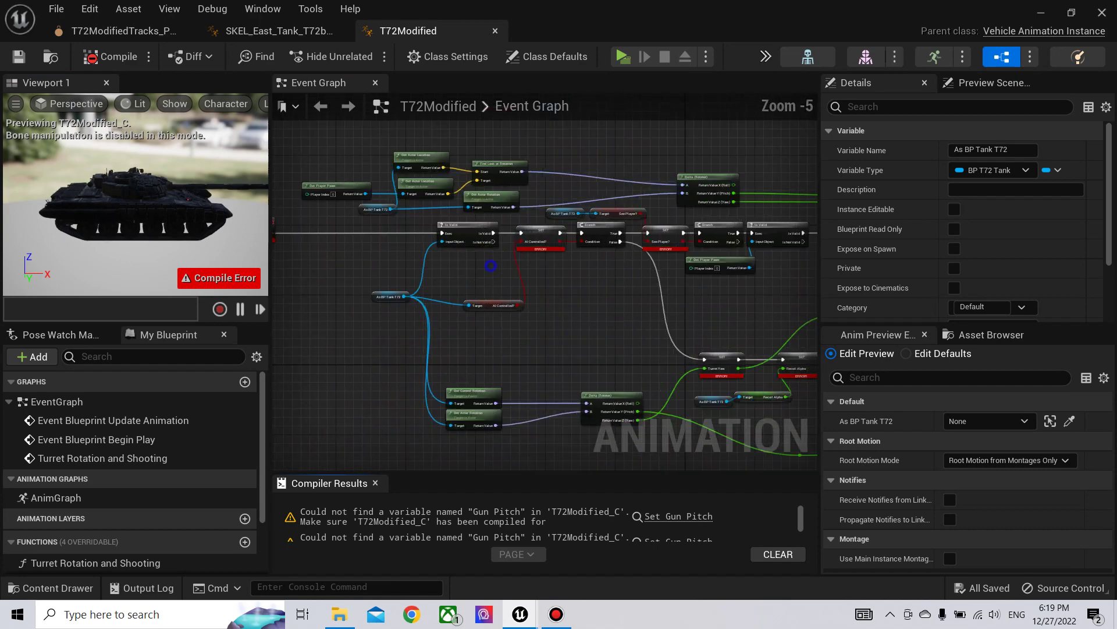
pyautogui.moveTo(489, 266); pyautogui.dragTo(486, 328, button='right')
pyautogui.scroll(3, 512, 331)
pyautogui.rightClick(531, 284)
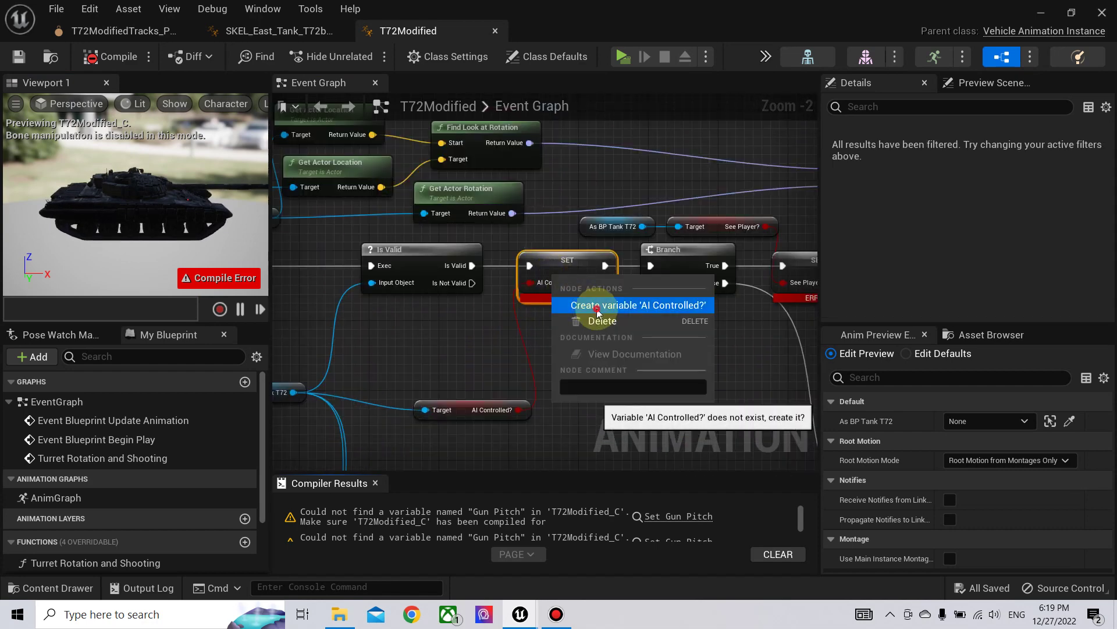
pyautogui.click(558, 303)
pyautogui.moveTo(678, 352); pyautogui.dragTo(464, 387, button='right')
pyautogui.rightClick(606, 294)
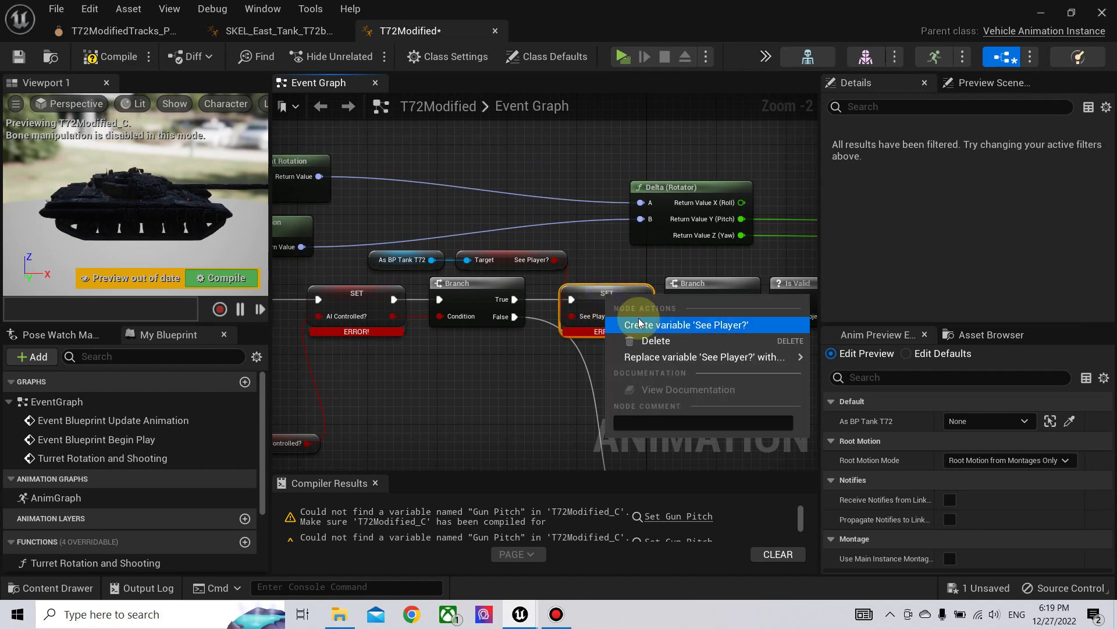
pyautogui.click(645, 320)
# Create the missing Turret Yaw and Recoil Alpha variables from their SET nodes in the upper branch.
pyautogui.scroll(-5, 602, 344)
pyautogui.scroll(2, 543, 319)
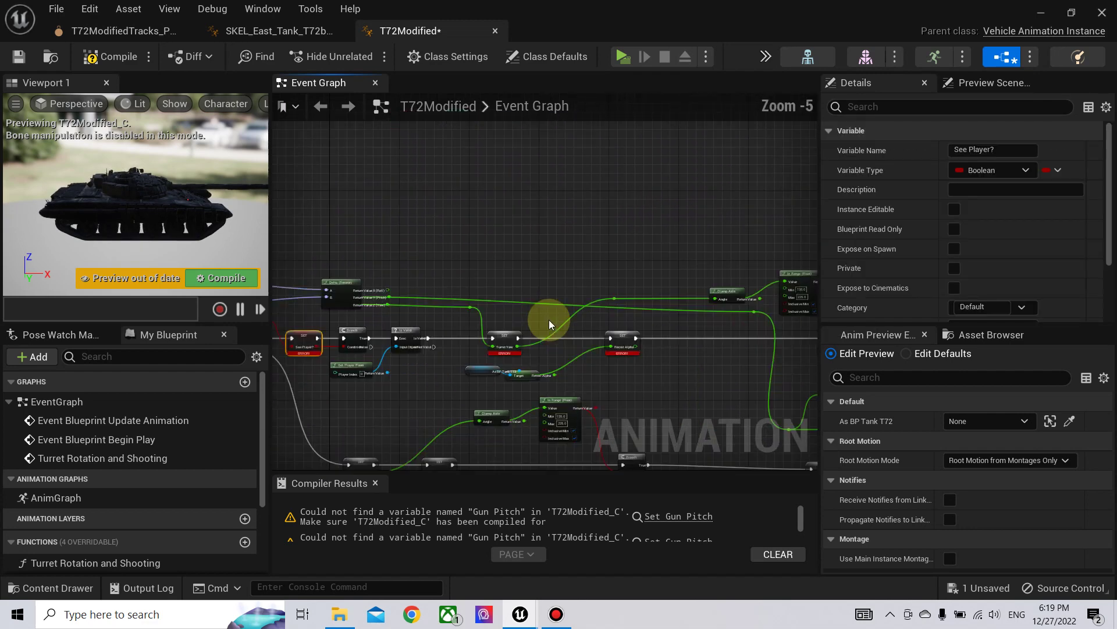
pyautogui.rightClick(513, 334)
pyautogui.click(561, 362)
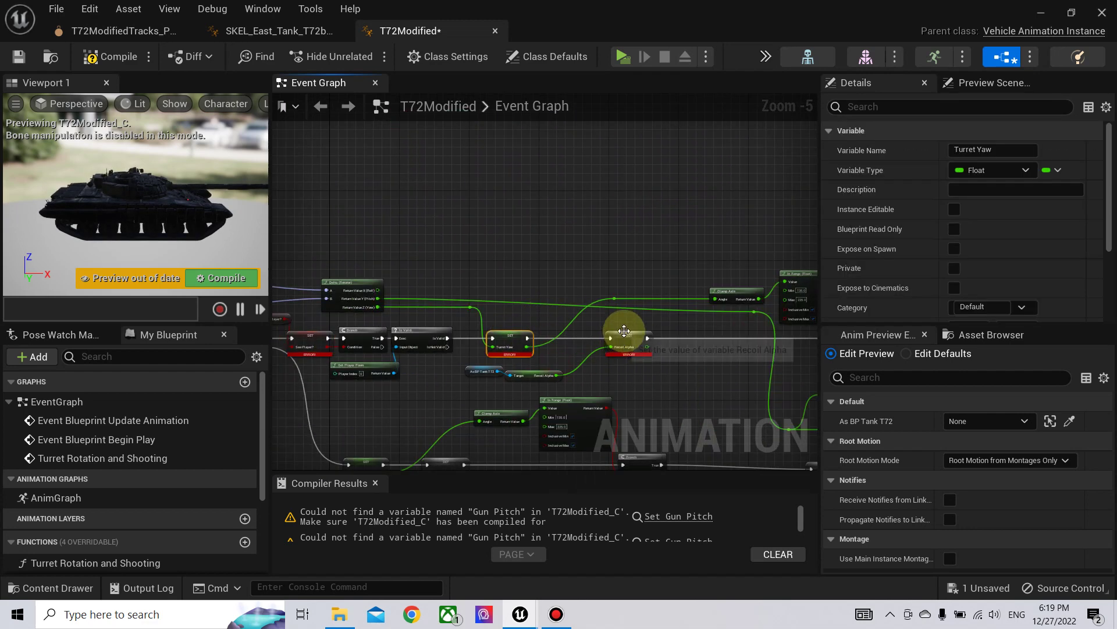
pyautogui.rightClick(624, 337)
pyautogui.rightClick(628, 340)
pyautogui.click(646, 367)
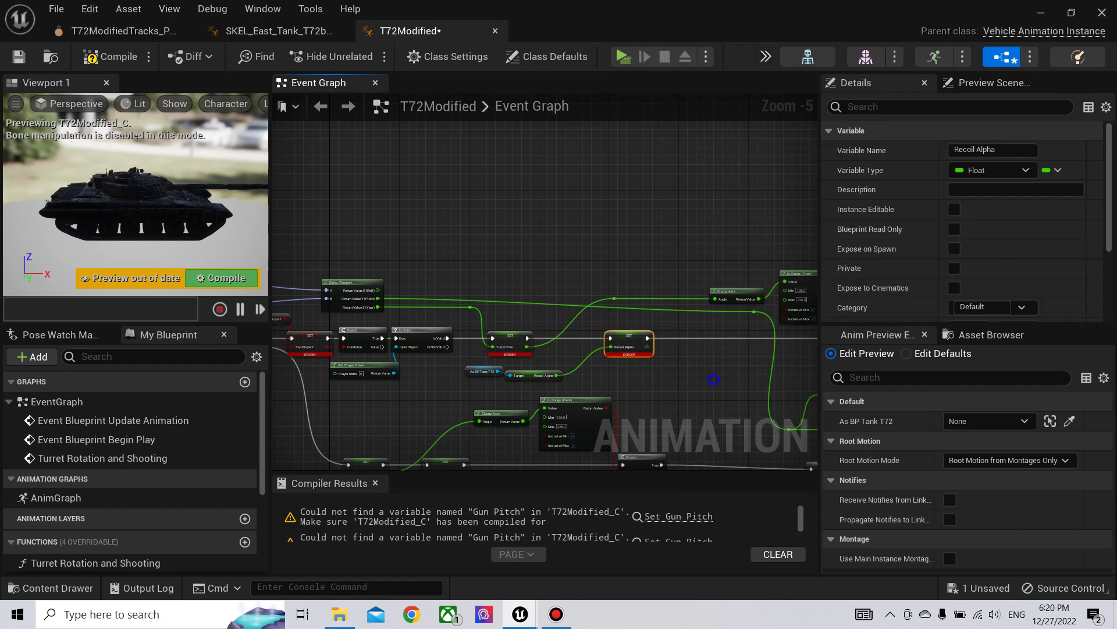
# Try to create the missing Gun Pitch variable from the upper branch's SET nodes and undo the attempt.
pyautogui.moveTo(790, 387); pyautogui.dragTo(459, 358, button='right')
pyautogui.rightClick(623, 347)
pyautogui.click(658, 375)
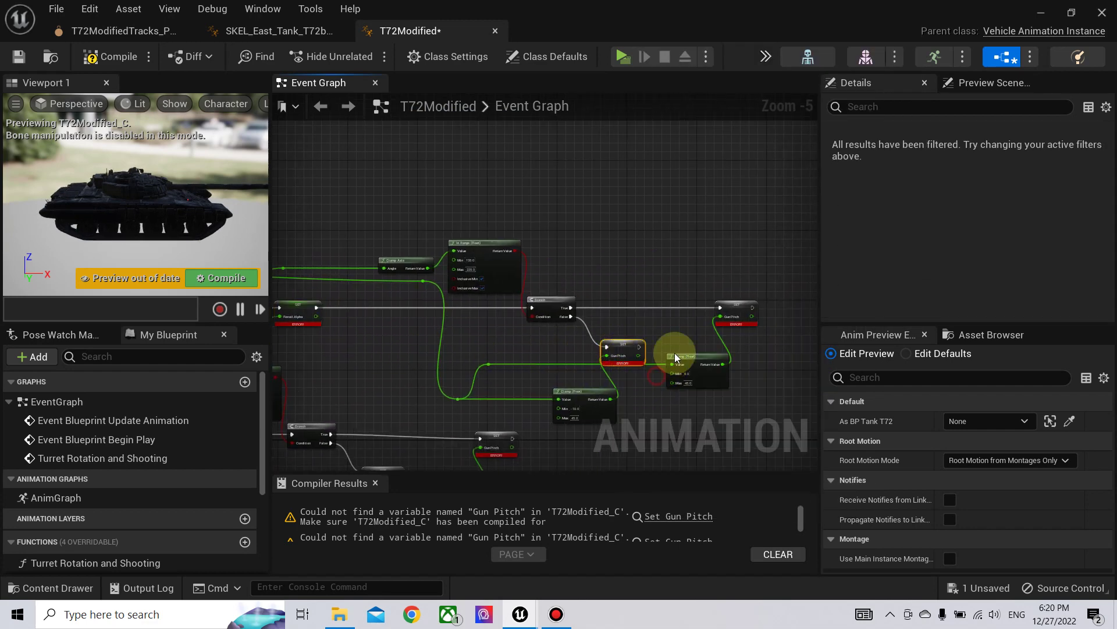
pyautogui.rightClick(733, 312)
pyautogui.click(750, 339)
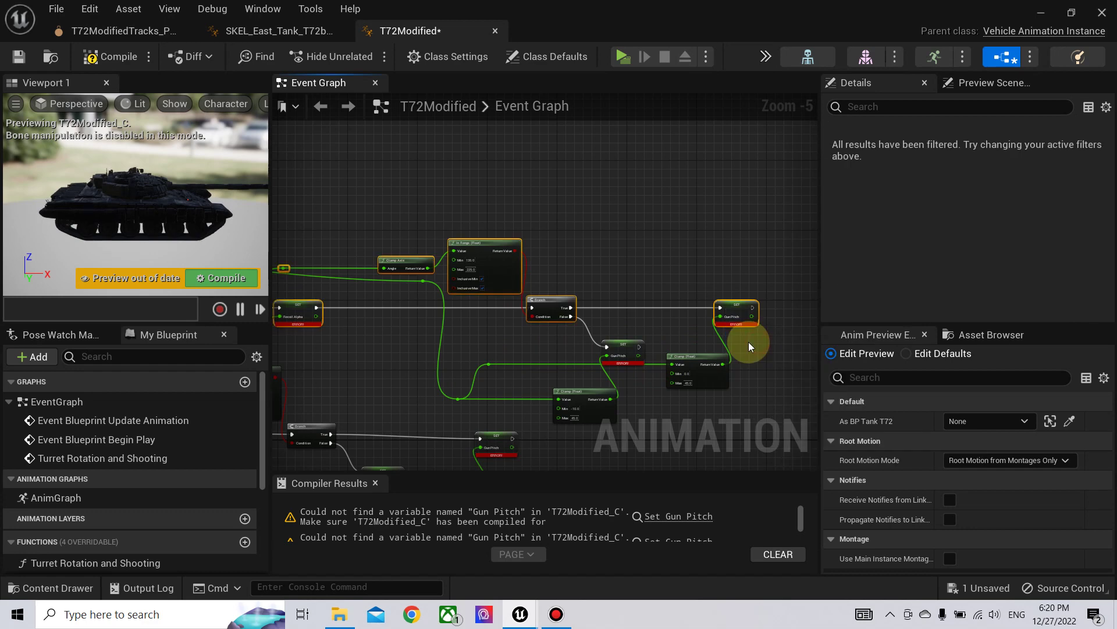
pyautogui.hotkey('ctrl', 'z')
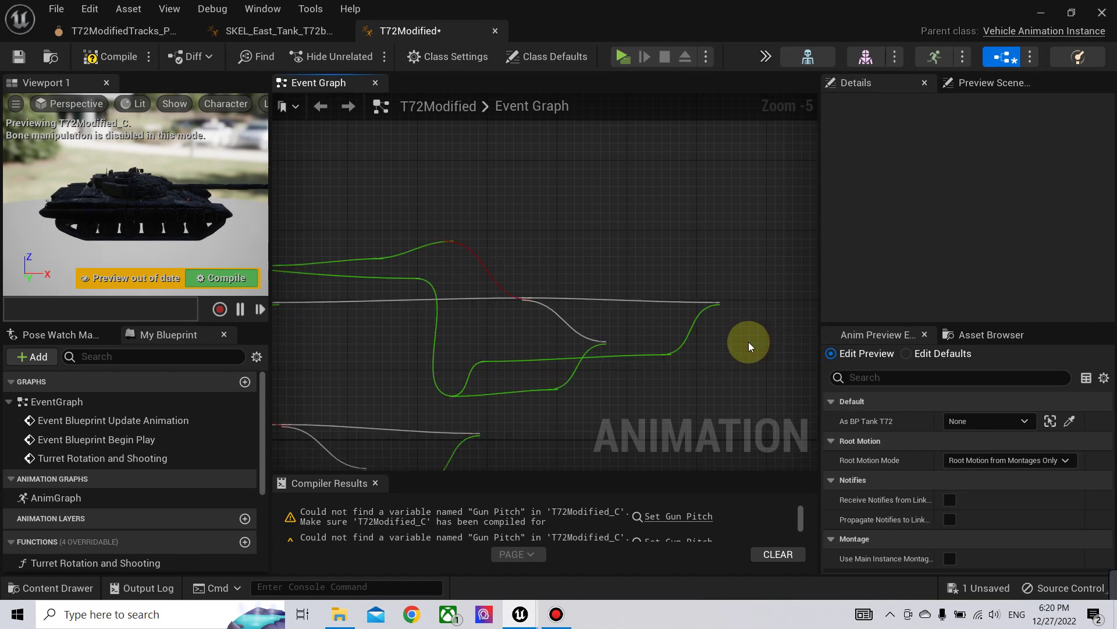
# Create the missing Gun Pitch variable from the last SET node of the upper branch.
pyautogui.rightClick(736, 308)
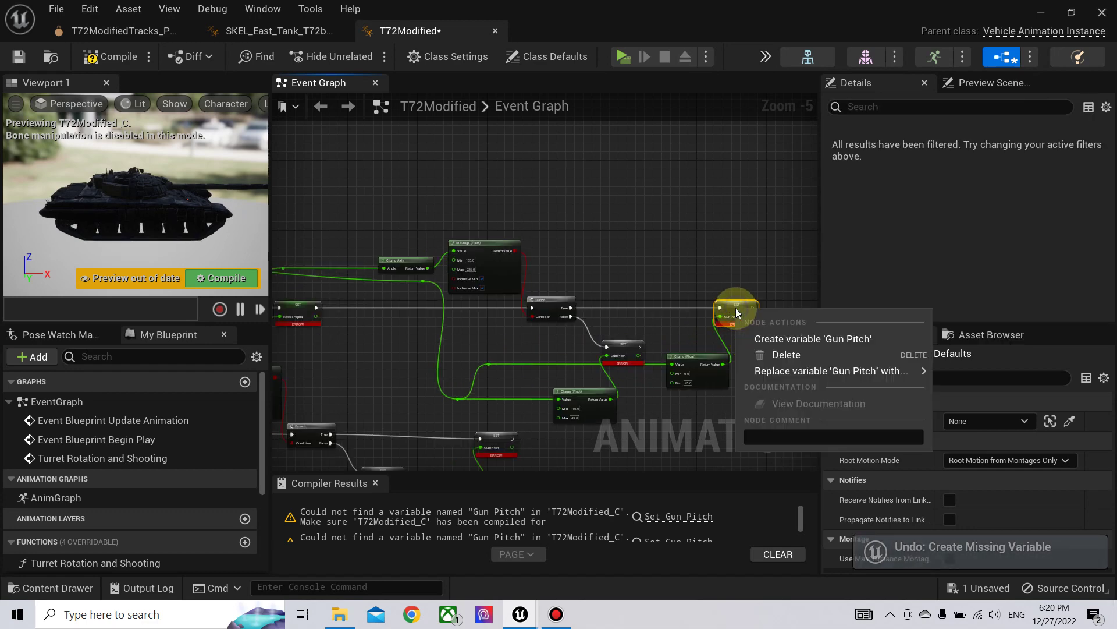
pyautogui.click(768, 337)
pyautogui.scroll(-4, 522, 358)
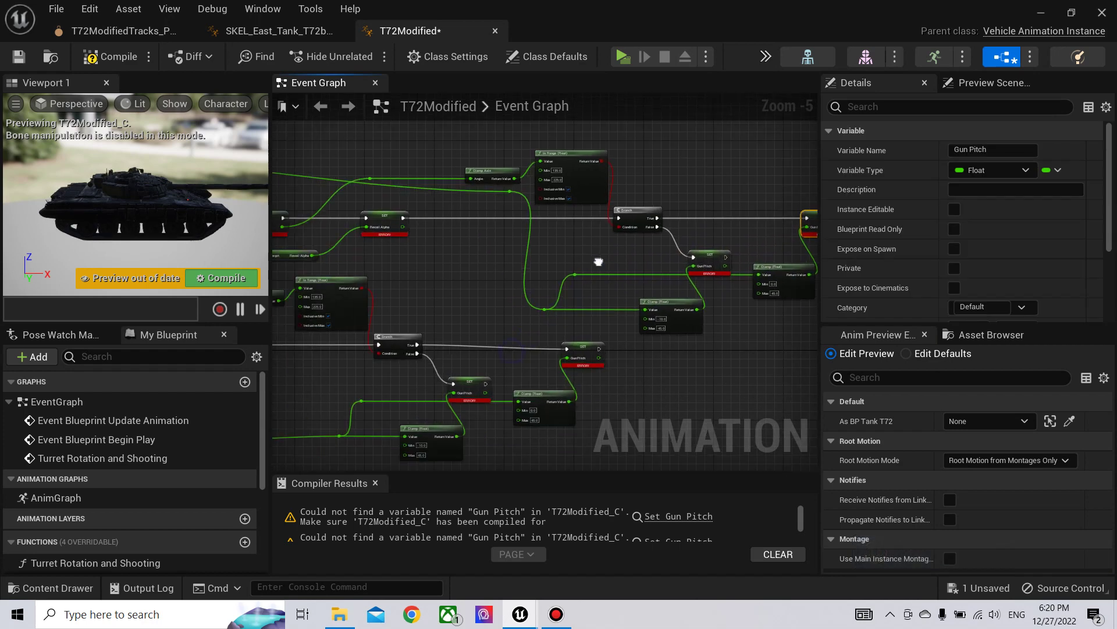
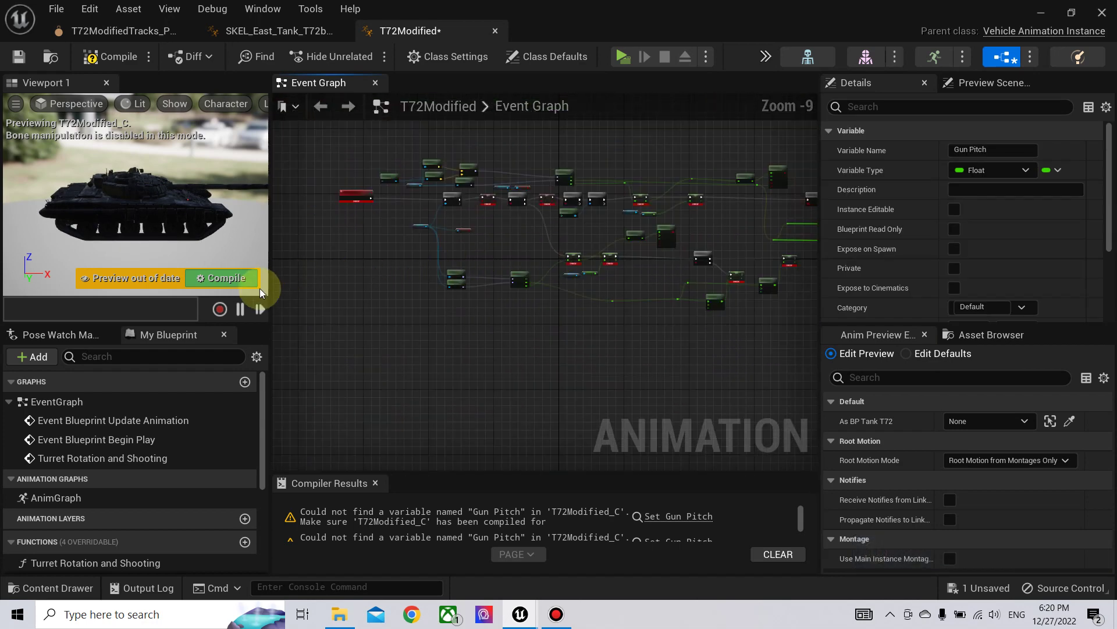
# Compile T72Modified, try refreshing the Turret Rotation and Shooting custom event to clear its error, and recompile.
pyautogui.click(247, 278)
pyautogui.scroll(4, 442, 334)
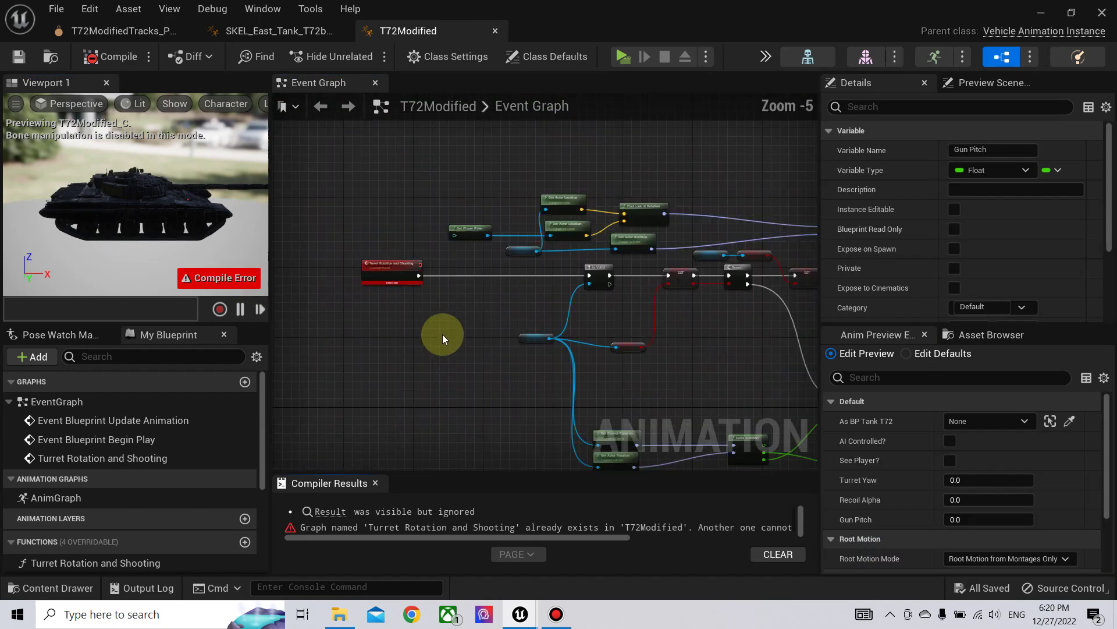
pyautogui.scroll(3, 443, 334)
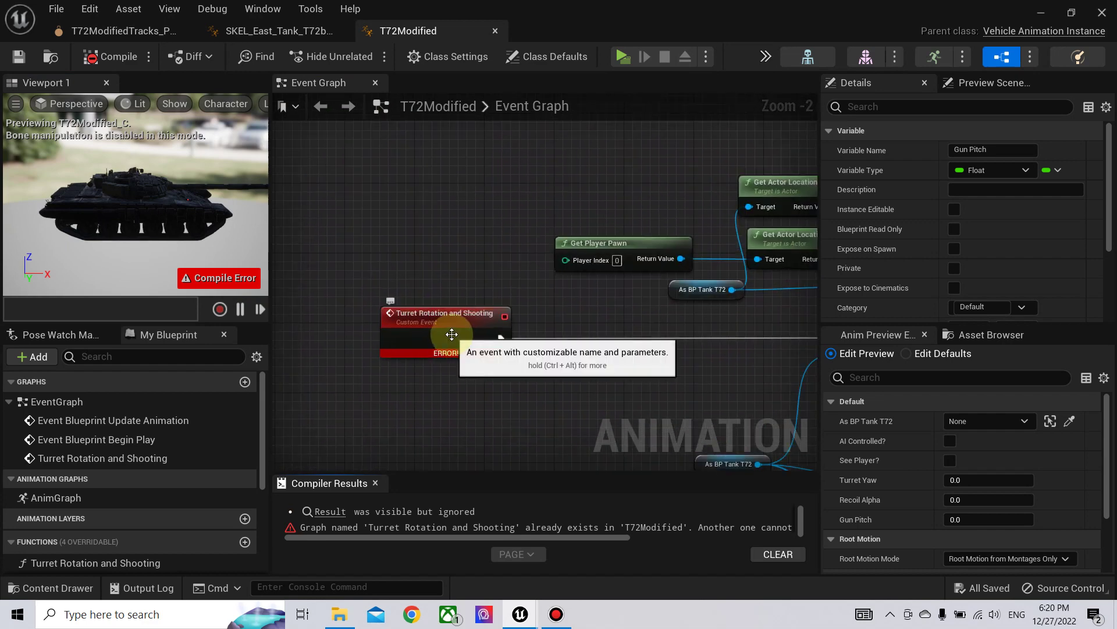
pyautogui.click(448, 332)
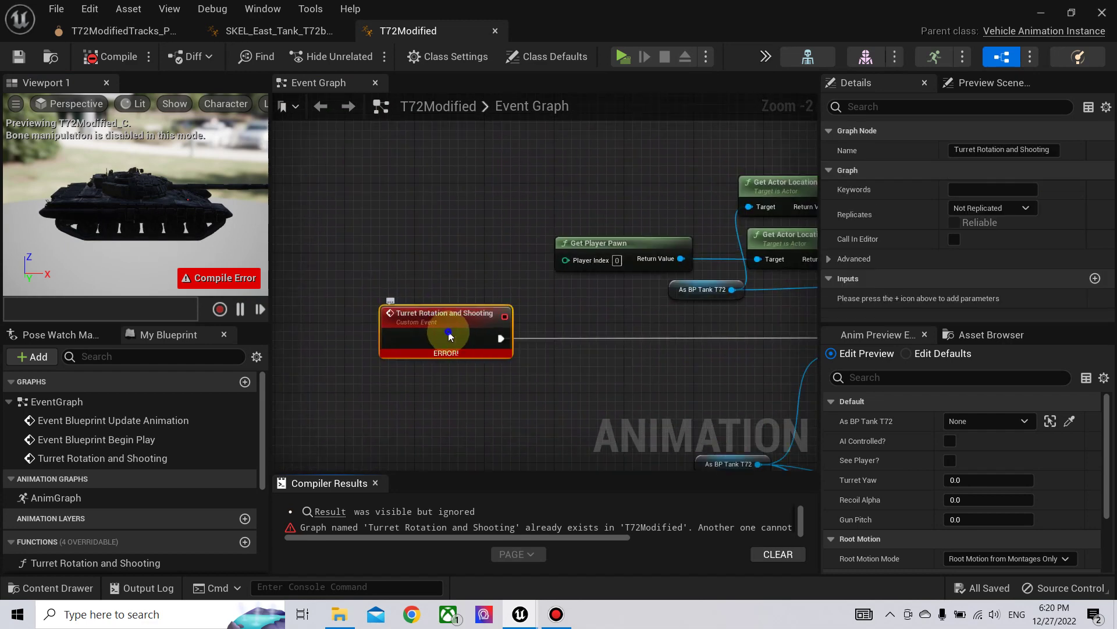
pyautogui.rightClick(449, 331)
pyautogui.click(489, 309)
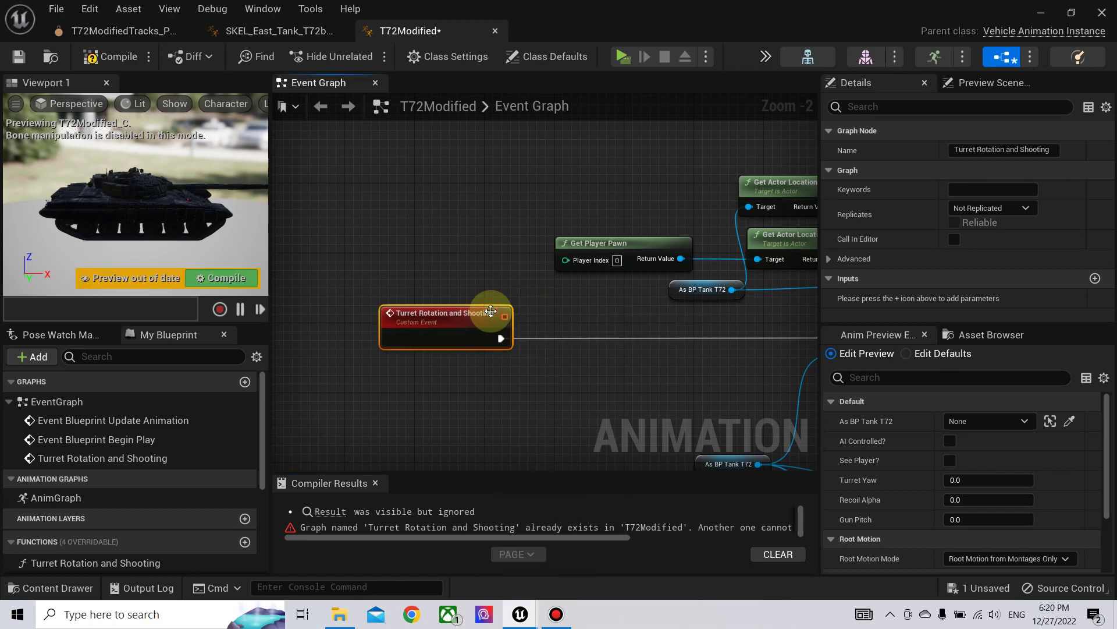
pyautogui.click(244, 282)
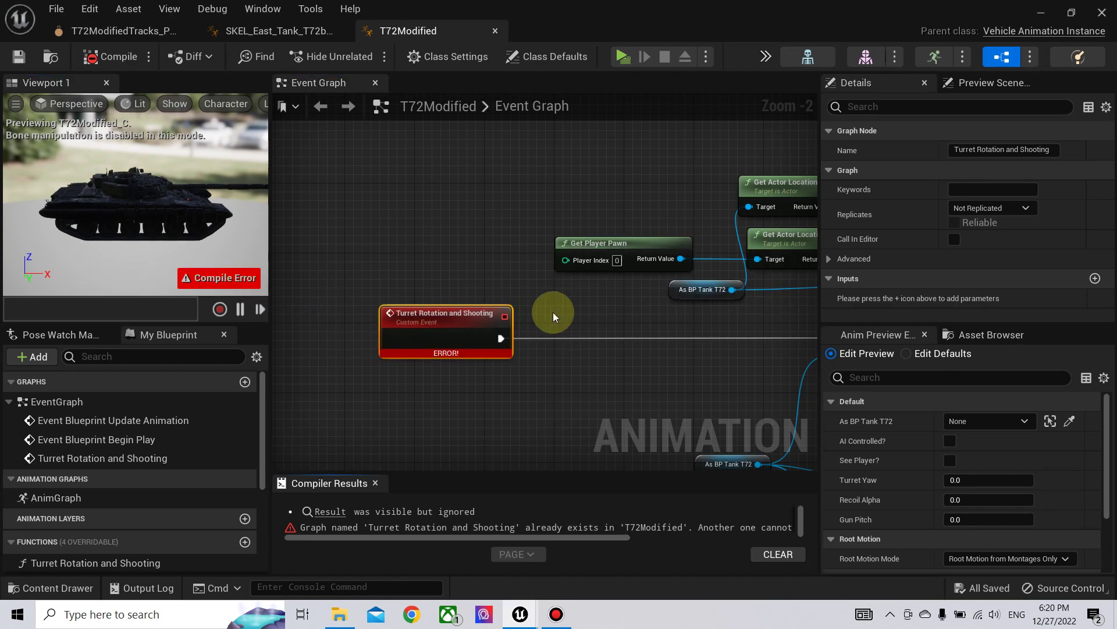
# Examine the Event Graph and the full compiler error, and locate the custom event the error refers to.
pyautogui.moveTo(607, 315); pyautogui.dragTo(487, 400, button='right')
pyautogui.scroll(-1, 487, 400)
pyautogui.scroll(-2, 506, 392)
pyautogui.moveTo(663, 249); pyautogui.dragTo(424, 391, button='right')
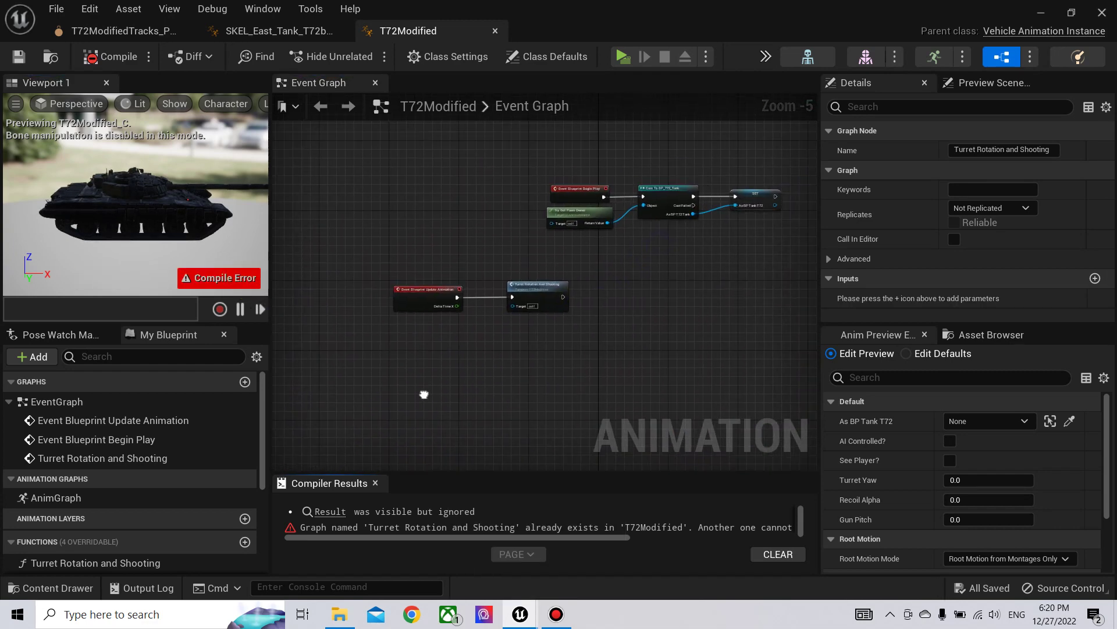
pyautogui.scroll(-1, 557, 399)
pyautogui.scroll(-4, 541, 437)
pyautogui.moveTo(537, 444); pyautogui.dragTo(535, 334, button='right')
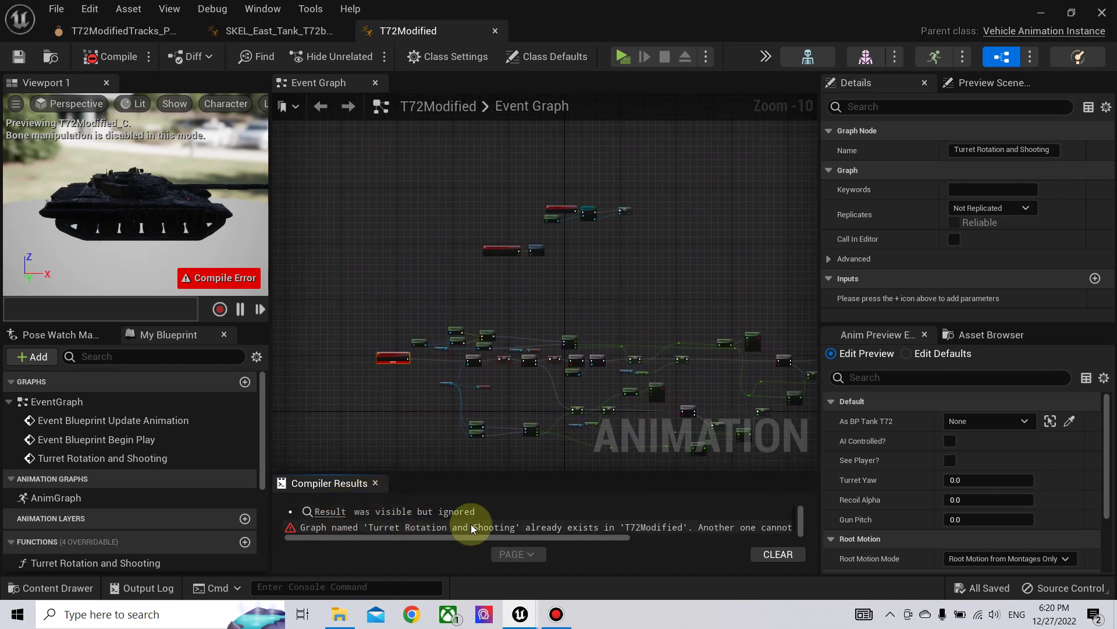
pyautogui.hscroll(2, 552, 534)
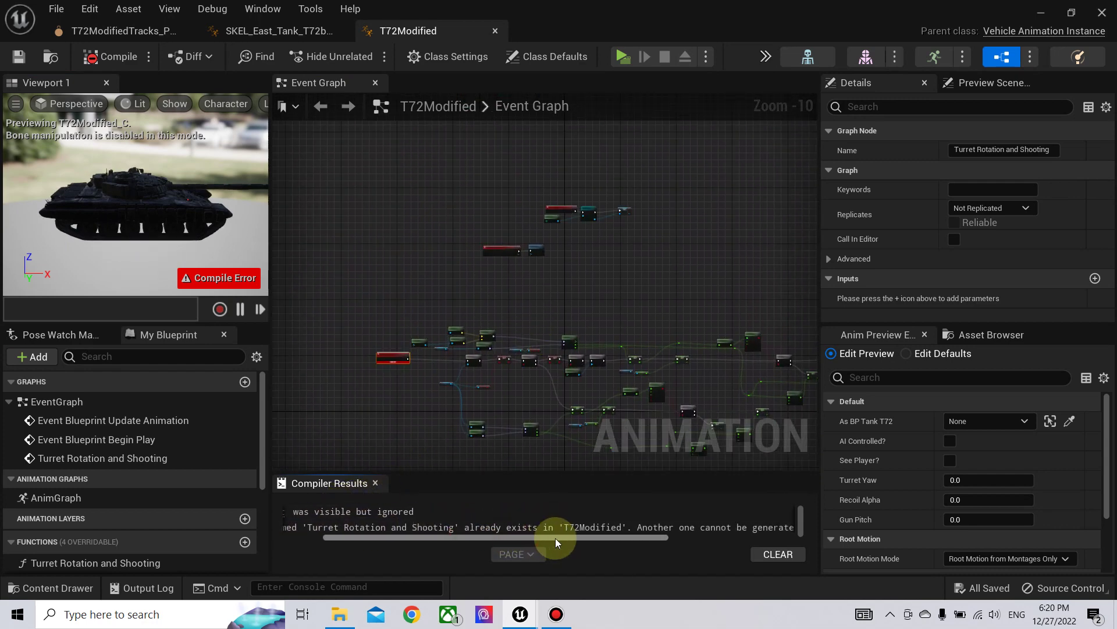
pyautogui.moveTo(556, 543); pyautogui.dragTo(668, 545)
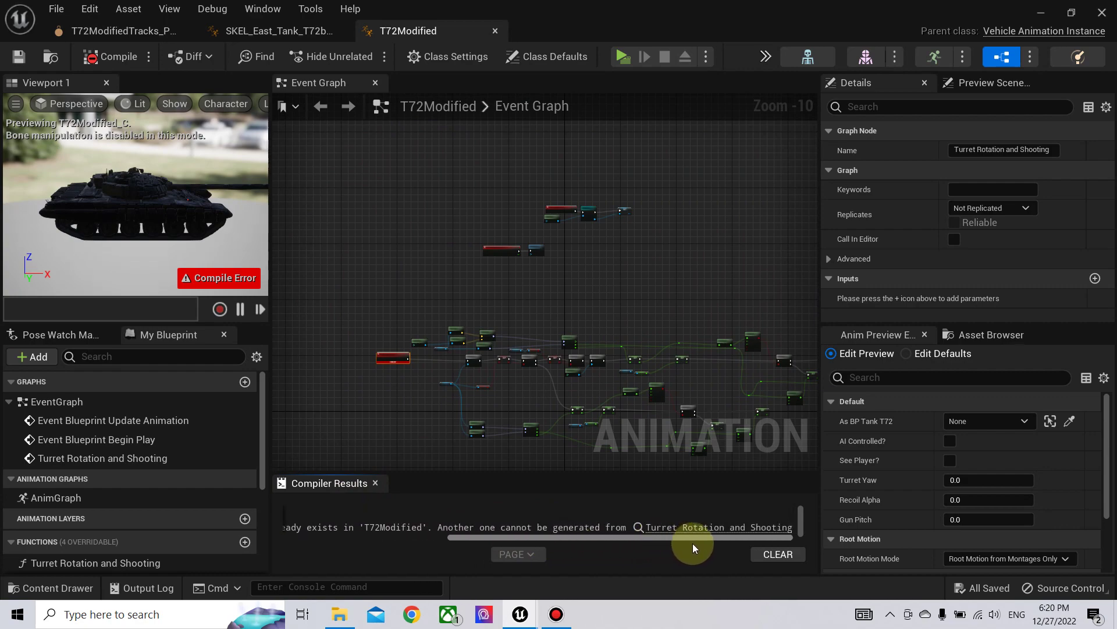
pyautogui.click(712, 530)
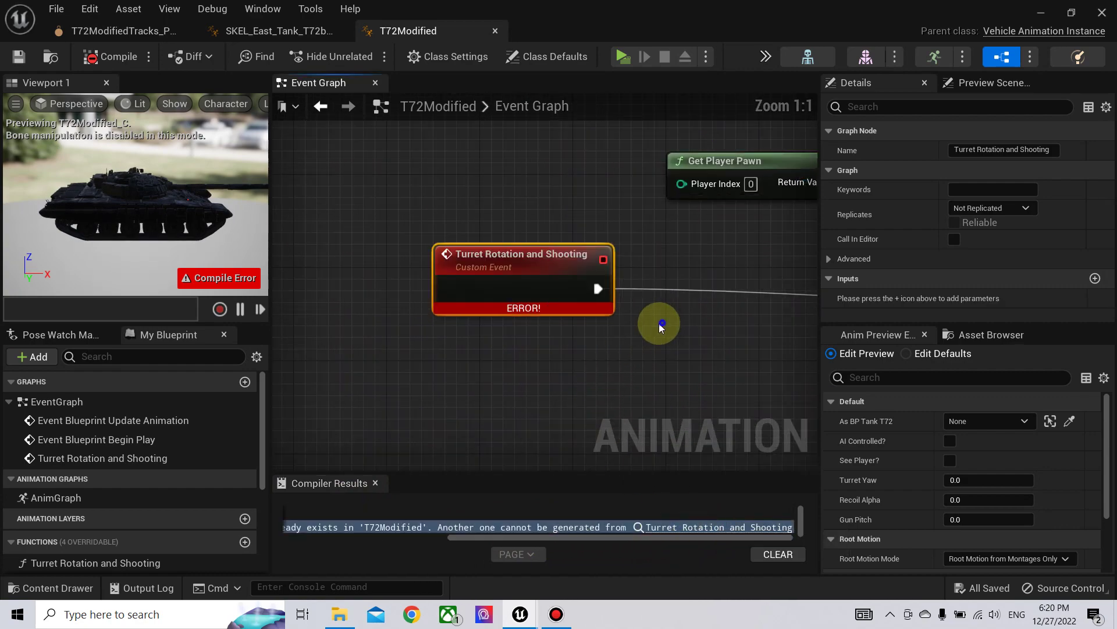
pyautogui.scroll(-3, 661, 327)
pyautogui.scroll(-2, 400, 362)
pyautogui.moveTo(410, 359); pyautogui.dragTo(618, 407, button='right')
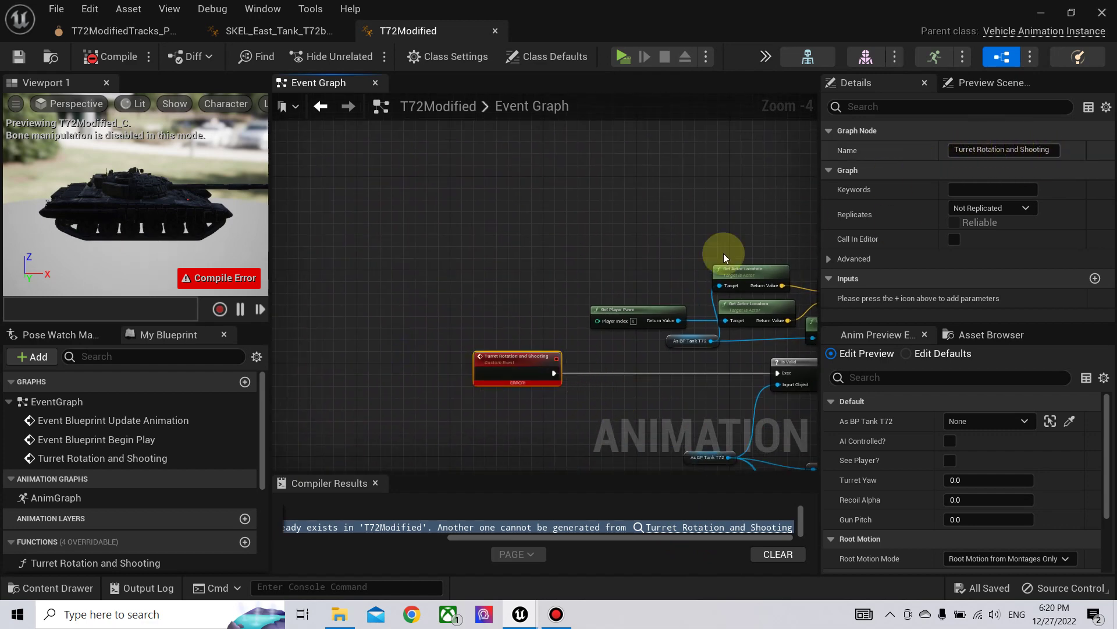
pyautogui.scroll(-3, 115, 474)
pyautogui.scroll(3, 120, 466)
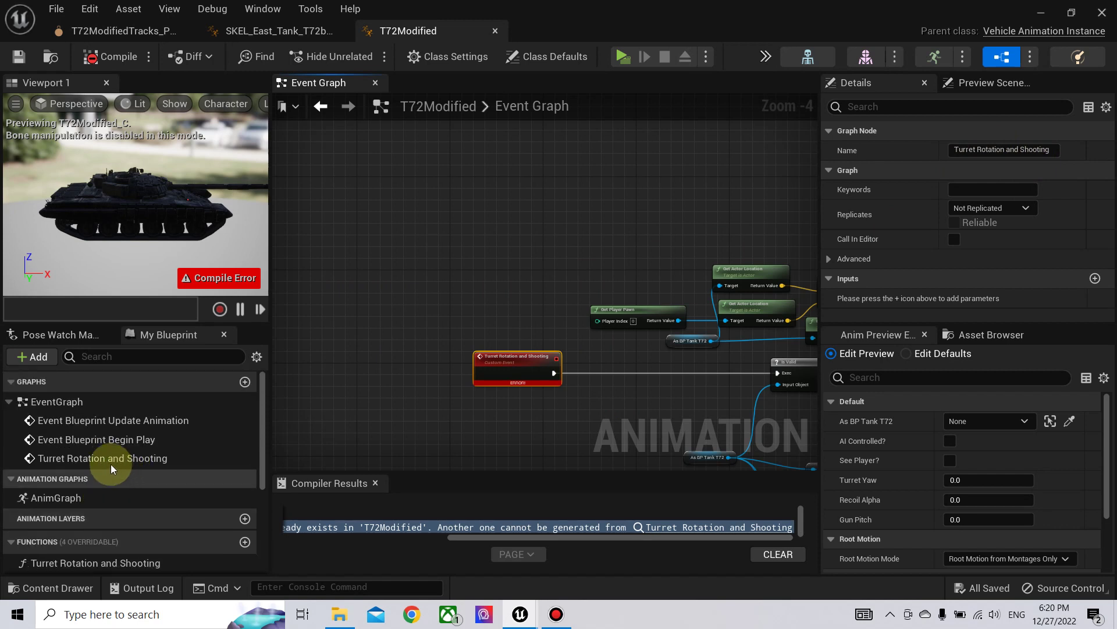
# Delete the Turret Rotation and Shooting function that duplicates the custom event's name and recompile T72Modified.
pyautogui.click(108, 460)
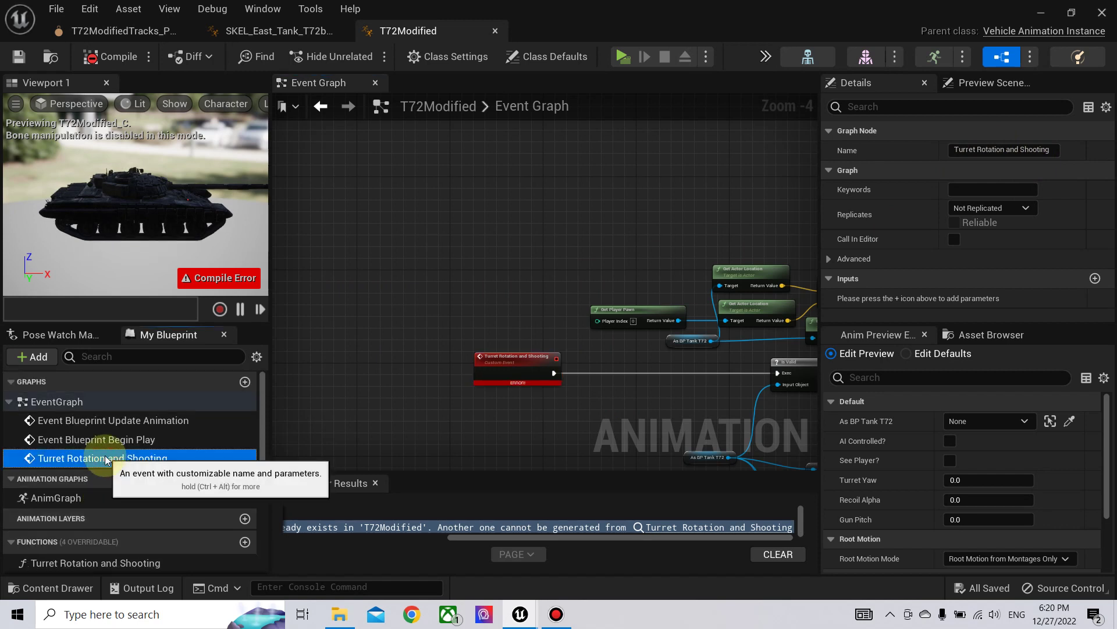
pyautogui.scroll(-3, 124, 470)
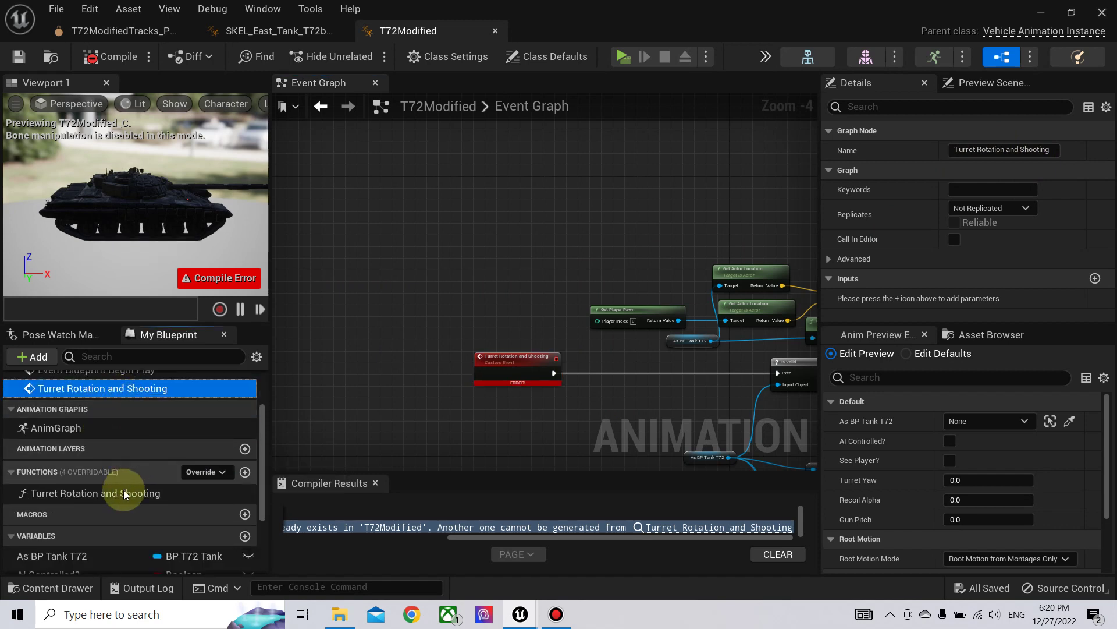
pyautogui.click(125, 493)
pyautogui.press('Delete')
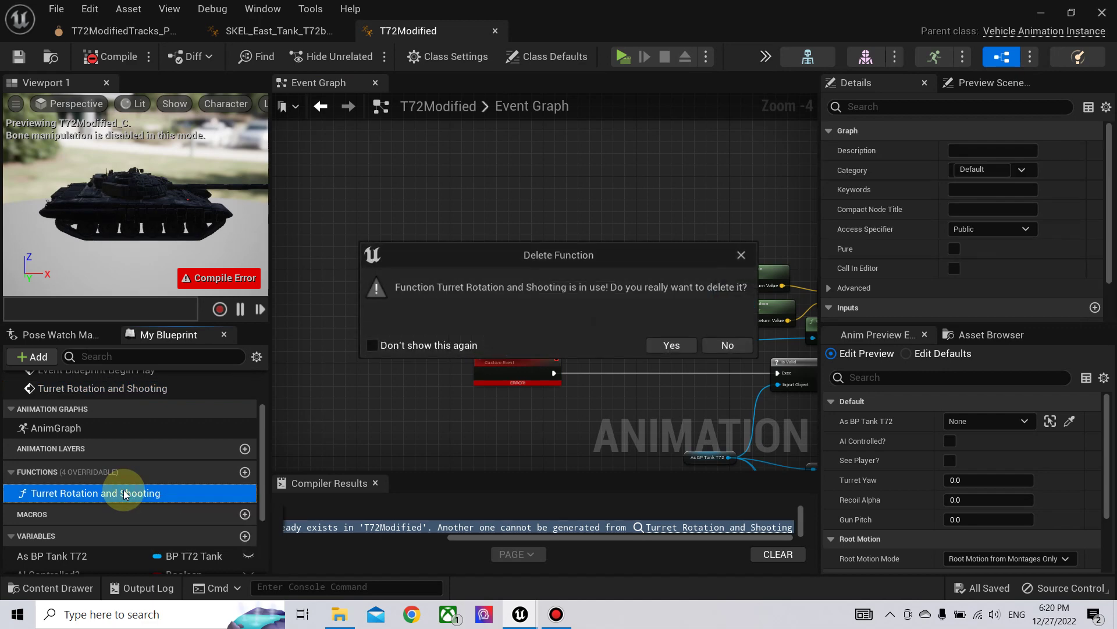
pyautogui.click(670, 344)
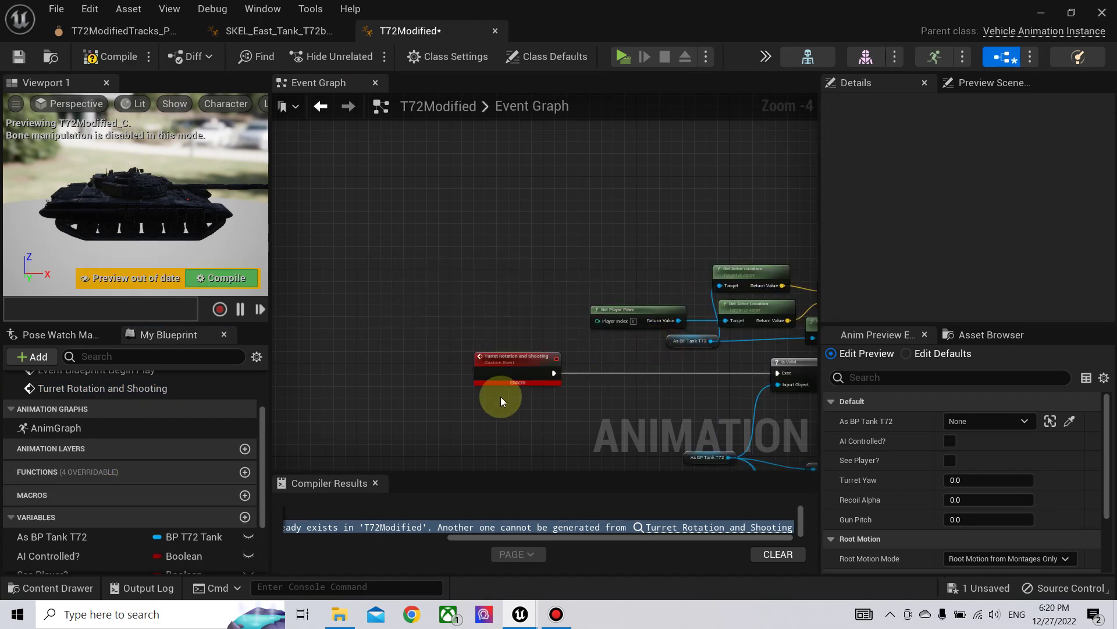
pyautogui.click(215, 278)
pyautogui.scroll(-4, 381, 300)
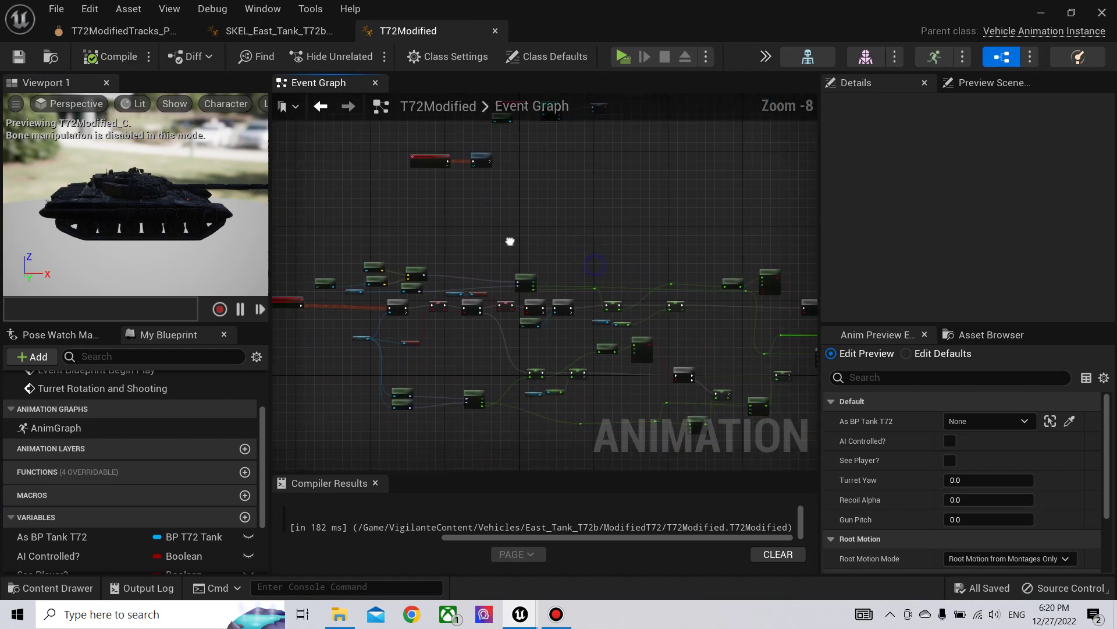
pyautogui.moveTo(510, 241); pyautogui.dragTo(431, 226, button='right')
# Copy the full node chain feeding the output pose in the AnimGraph of SKEL_East_Tank_T72b_AnimBlueprint.
pyautogui.click(283, 31)
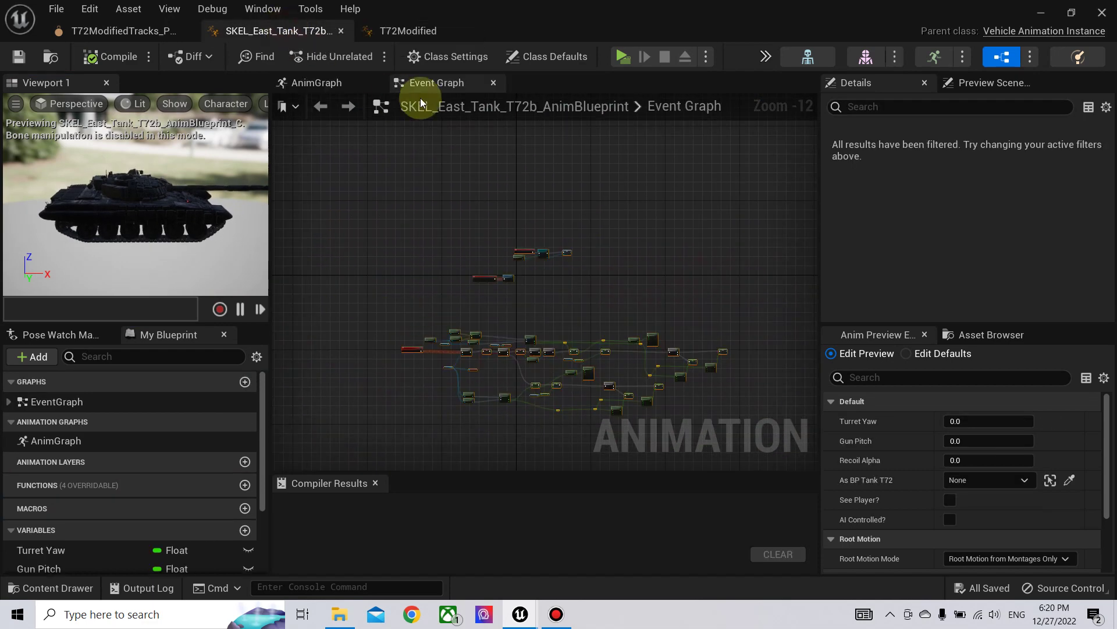
pyautogui.click(321, 82)
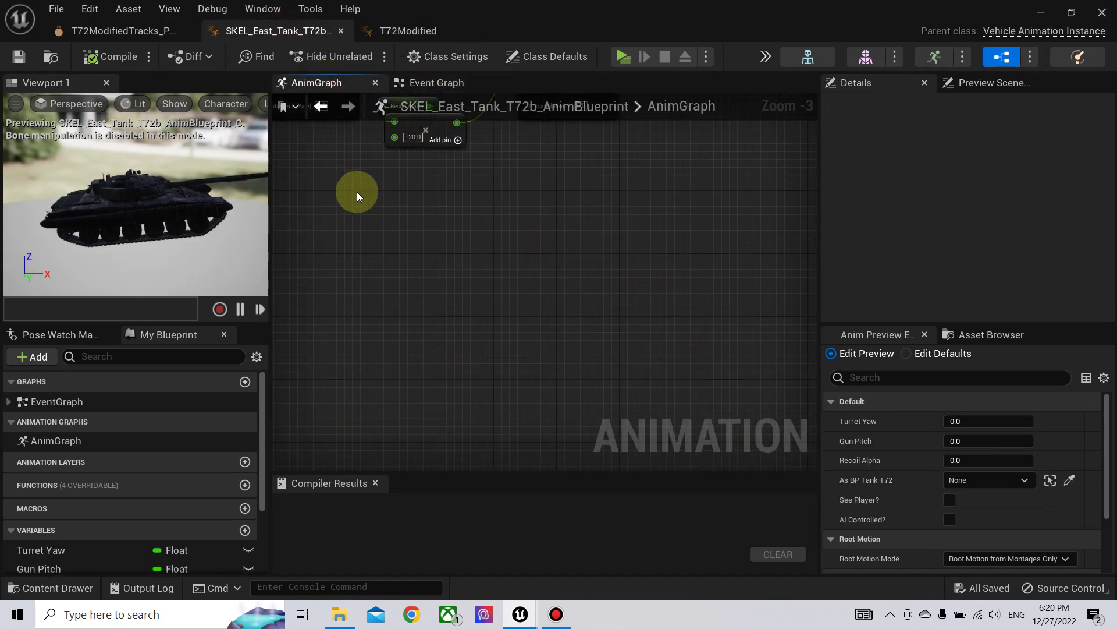
pyautogui.moveTo(320, 177); pyautogui.dragTo(488, 345, button='right')
pyautogui.scroll(-7, 491, 345)
pyautogui.moveTo(430, 277); pyautogui.dragTo(618, 190, button='right')
pyautogui.scroll(-2, 617, 189)
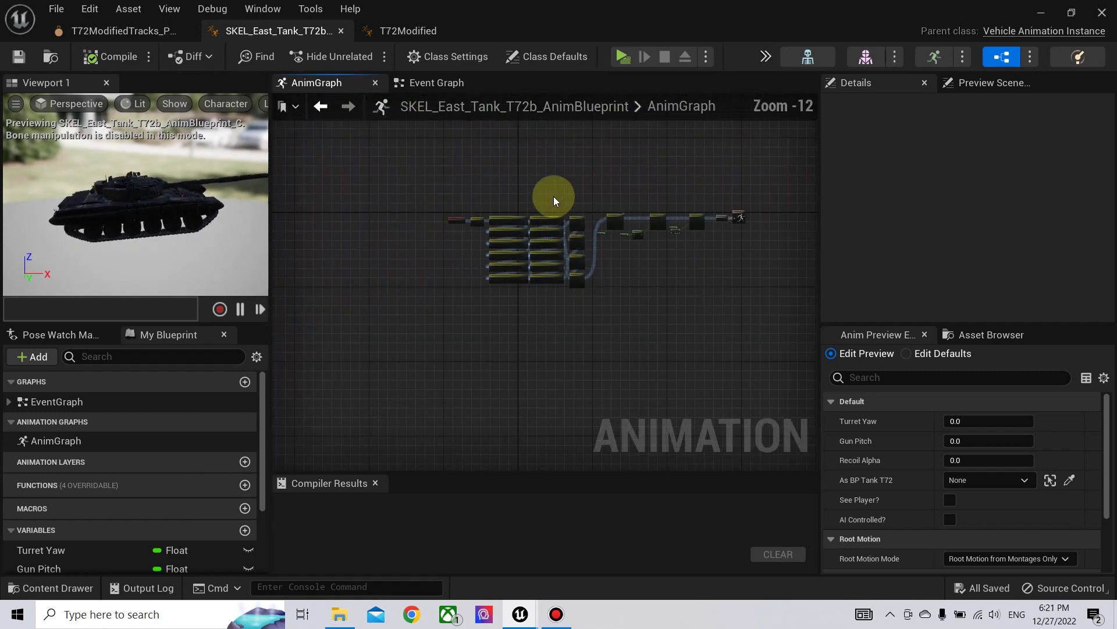
pyautogui.moveTo(731, 306); pyautogui.dragTo(733, 309)
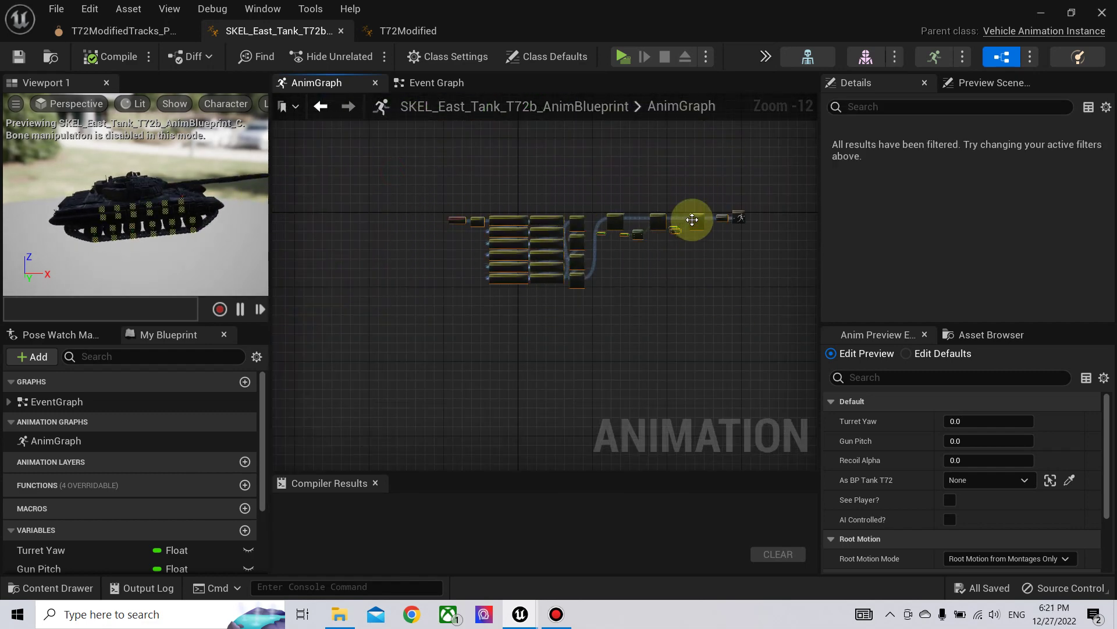
pyautogui.rightClick(694, 219)
pyautogui.click(729, 279)
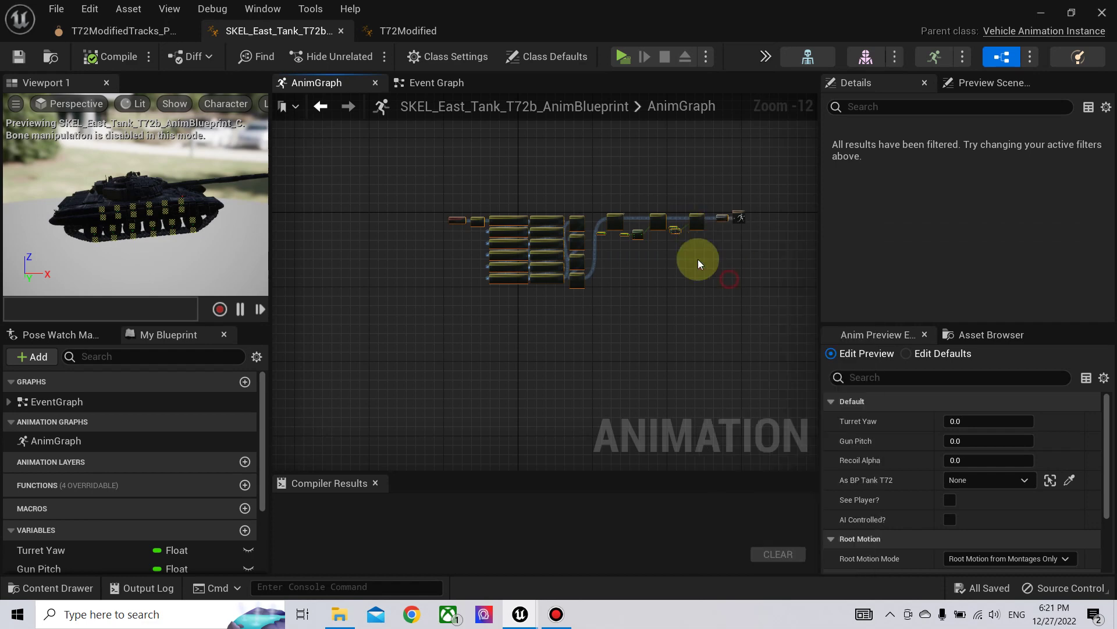
# Paste the copied nodes into T72Modified's AnimGraph beside its Output Pose node.
pyautogui.click(428, 32)
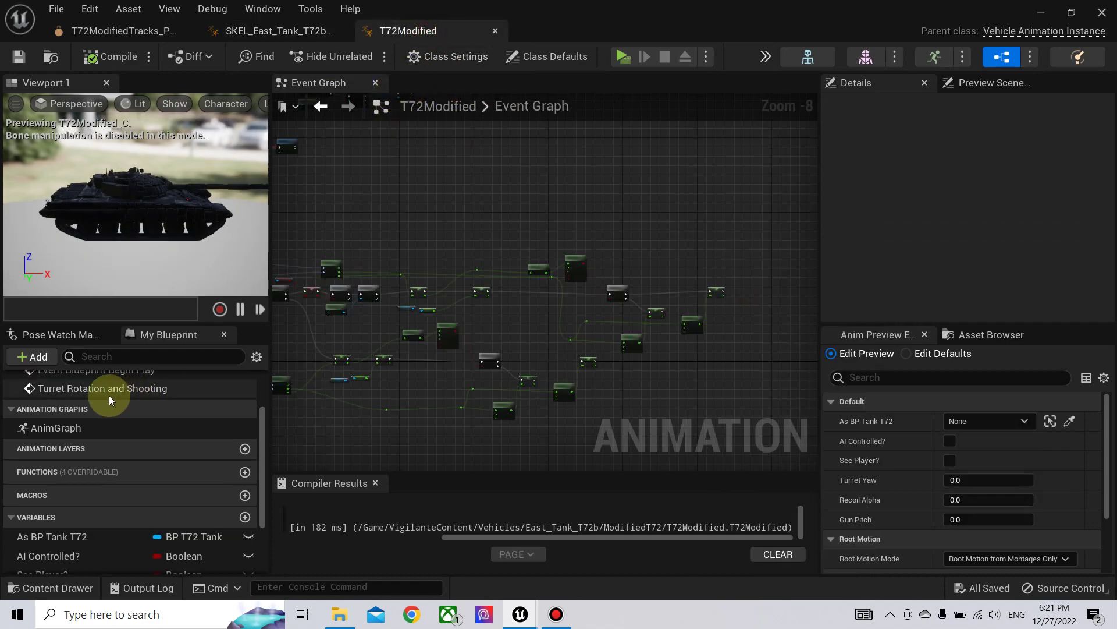
pyautogui.doubleClick(79, 428)
pyautogui.scroll(-6, 529, 312)
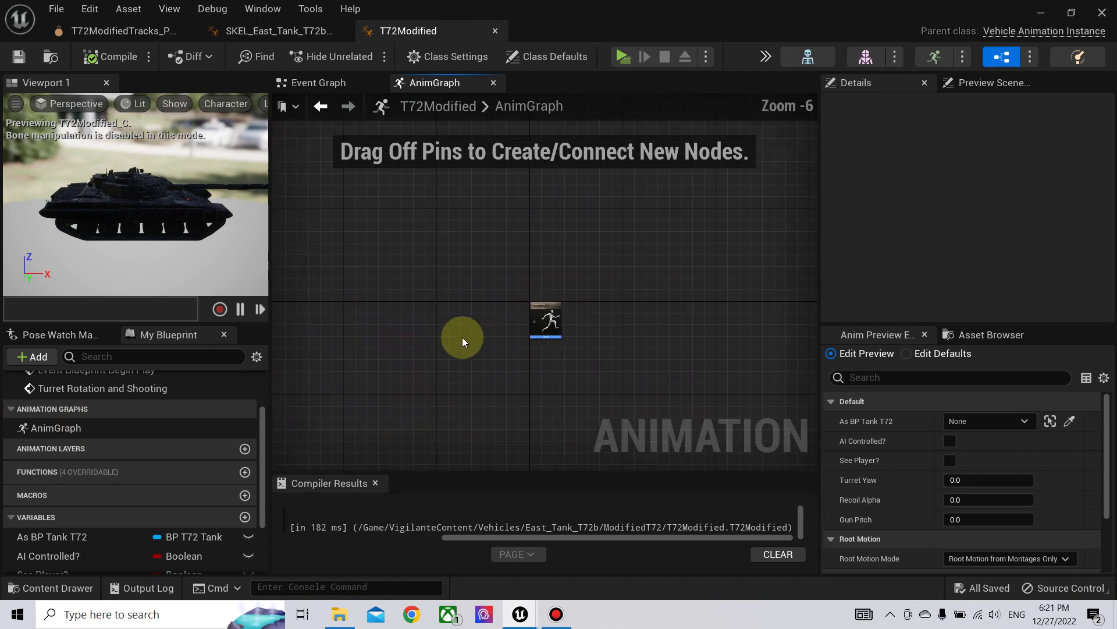
pyautogui.moveTo(462, 337); pyautogui.dragTo(674, 295, button='right')
pyautogui.scroll(-3, 512, 310)
pyautogui.rightClick(515, 310)
pyautogui.write('paste')
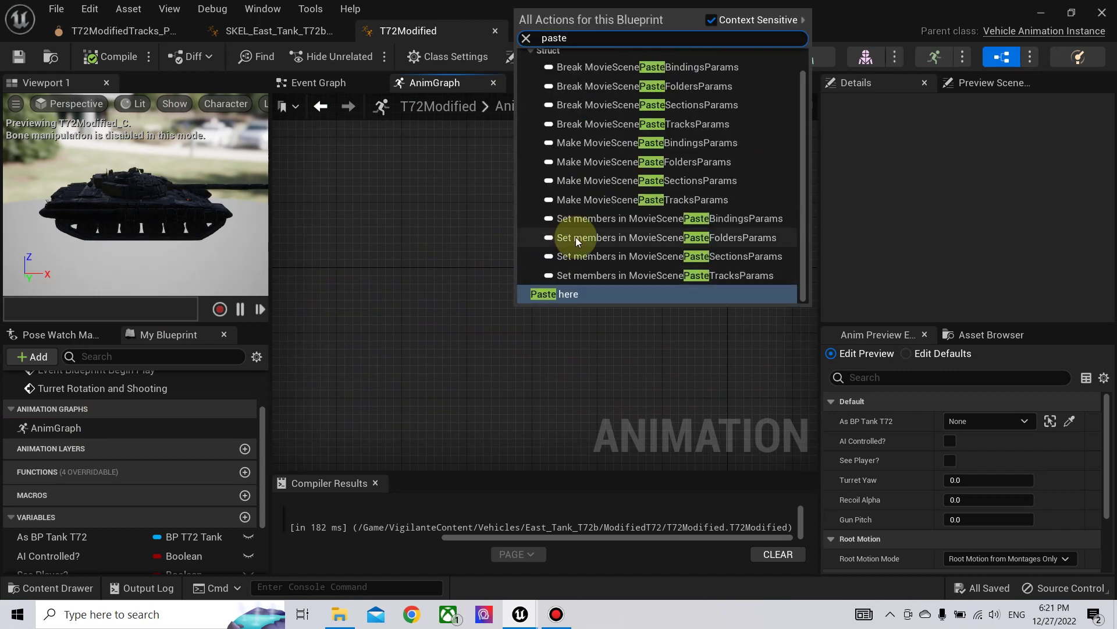
pyautogui.click(578, 295)
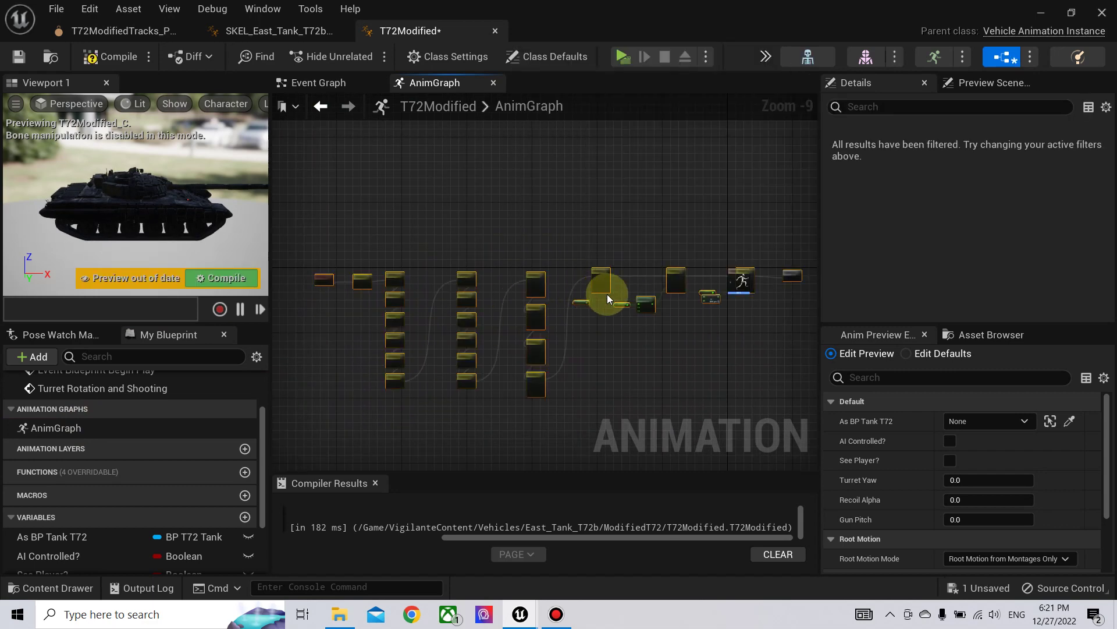
# Move the pasted nodes clear of the Output Pose, connect Component To Local to its Result, and compile T72Modified.
pyautogui.moveTo(676, 276); pyautogui.dragTo(588, 281)
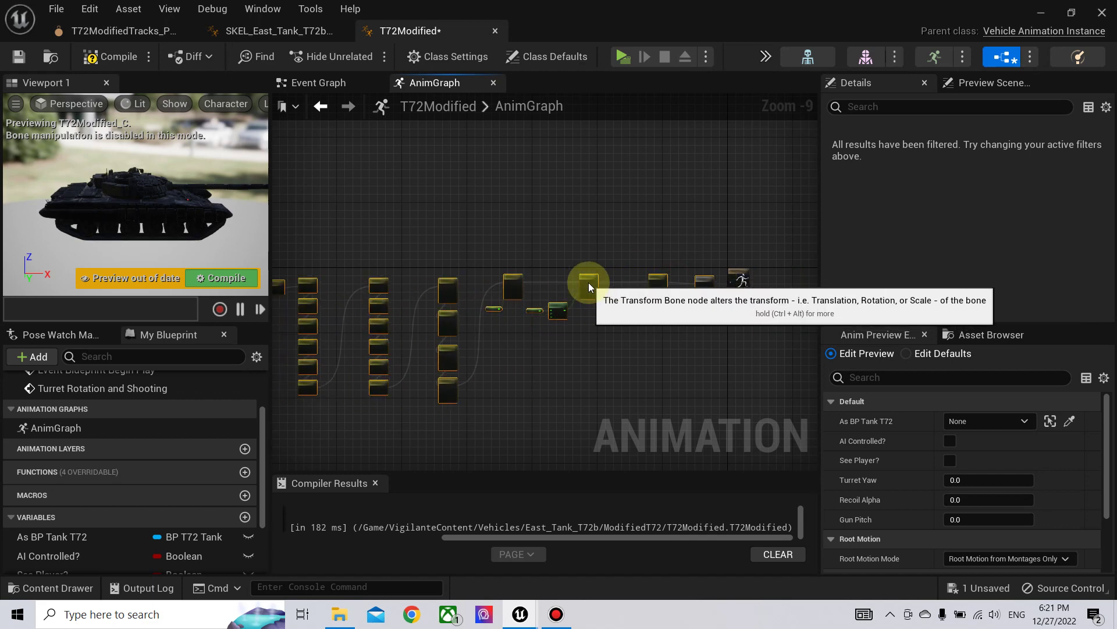
pyautogui.scroll(7, 707, 290)
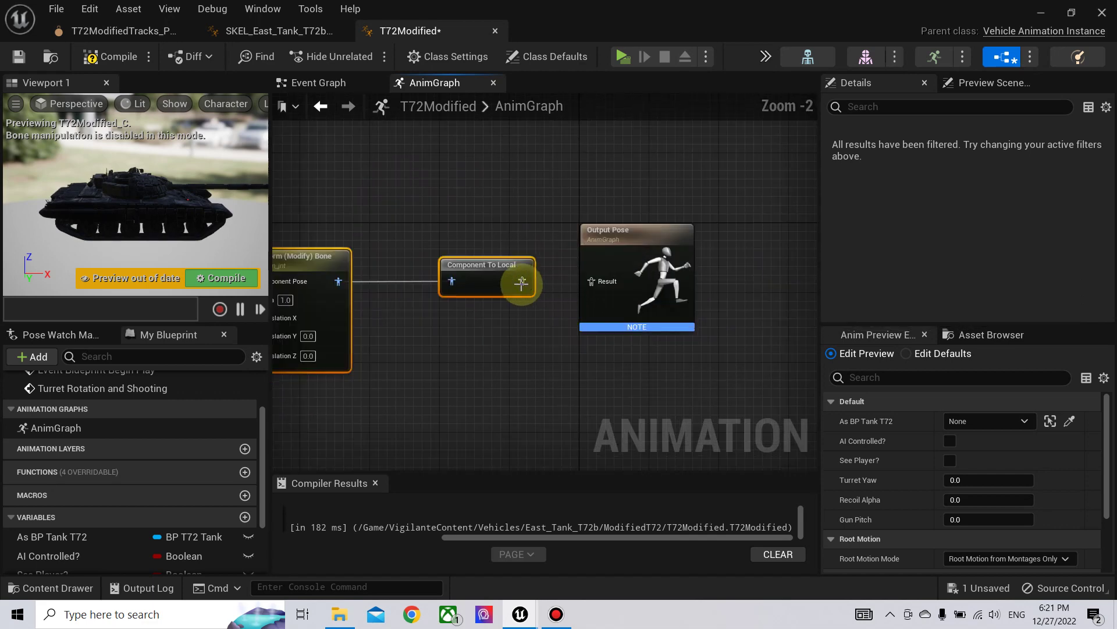
pyautogui.moveTo(522, 281); pyautogui.dragTo(599, 281)
pyautogui.click(230, 285)
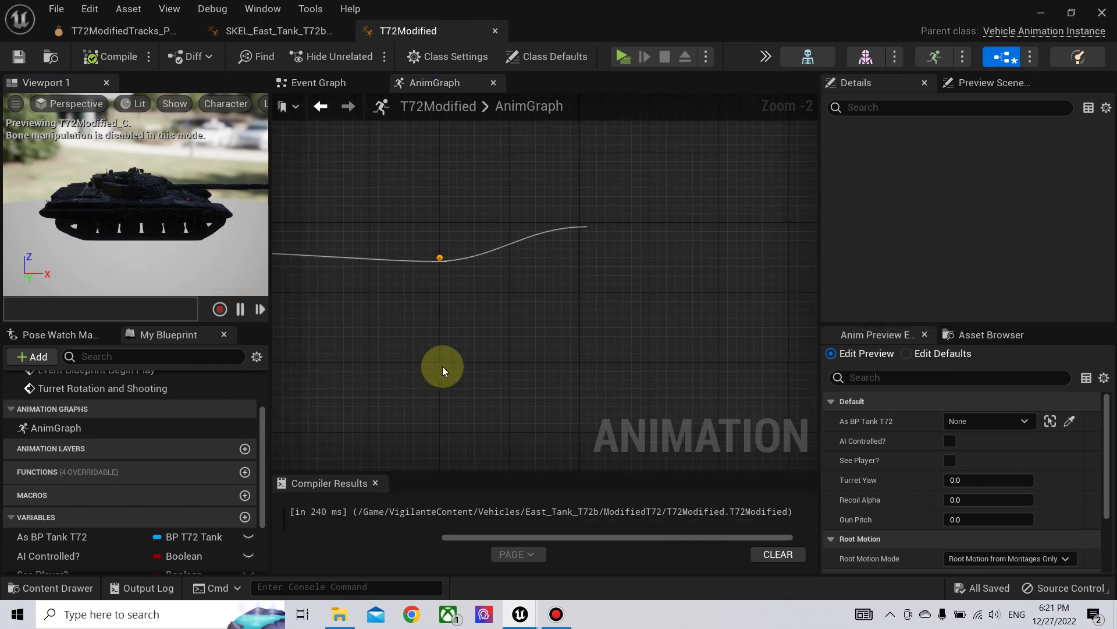
pyautogui.scroll(-6, 683, 323)
pyautogui.scroll(-3, 654, 260)
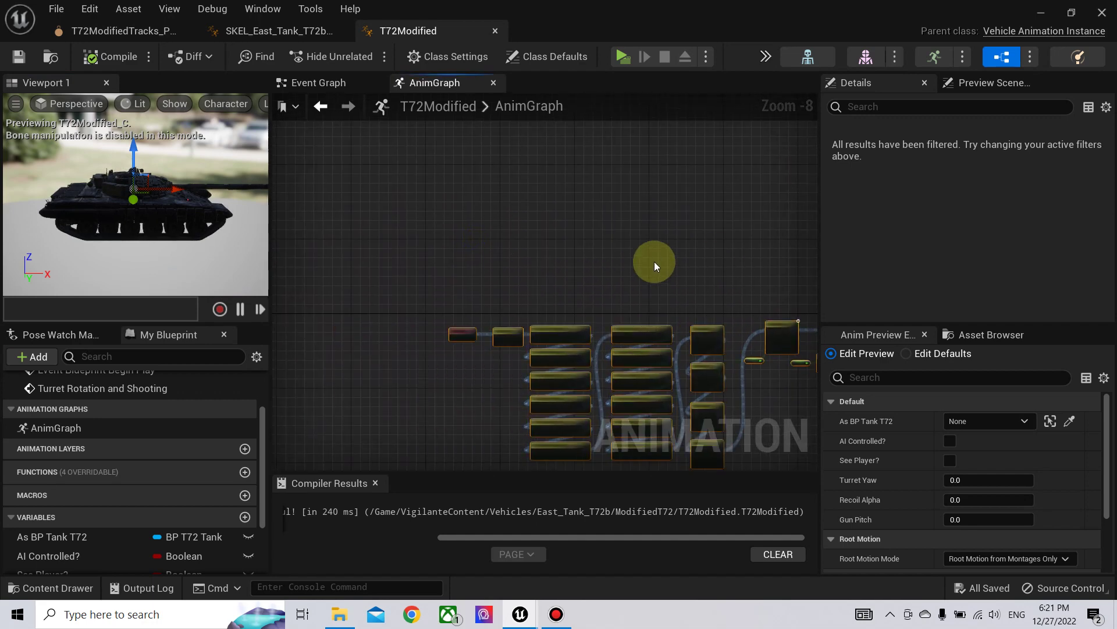
# Close the original SKEL_East_Tank_T72b animation blueprint and minimize the asset editor to reveal the level editor.
pyautogui.click(293, 32)
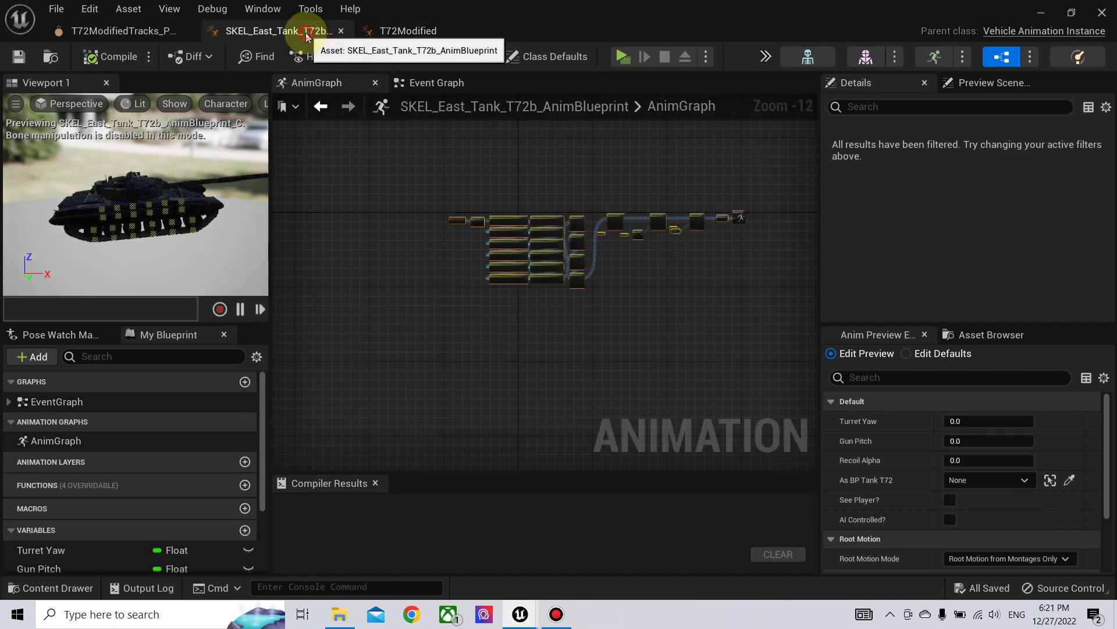
pyautogui.click(342, 31)
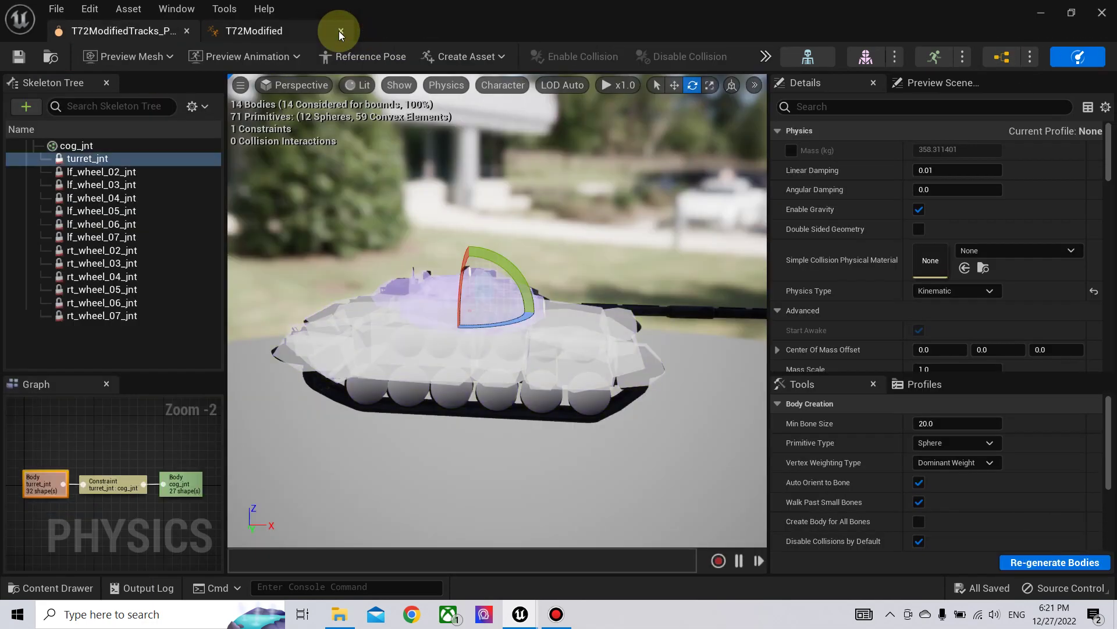
pyautogui.click(1042, 12)
# Fix up the redirectors in the project's Content folder.
pyautogui.scroll(5, 109, 495)
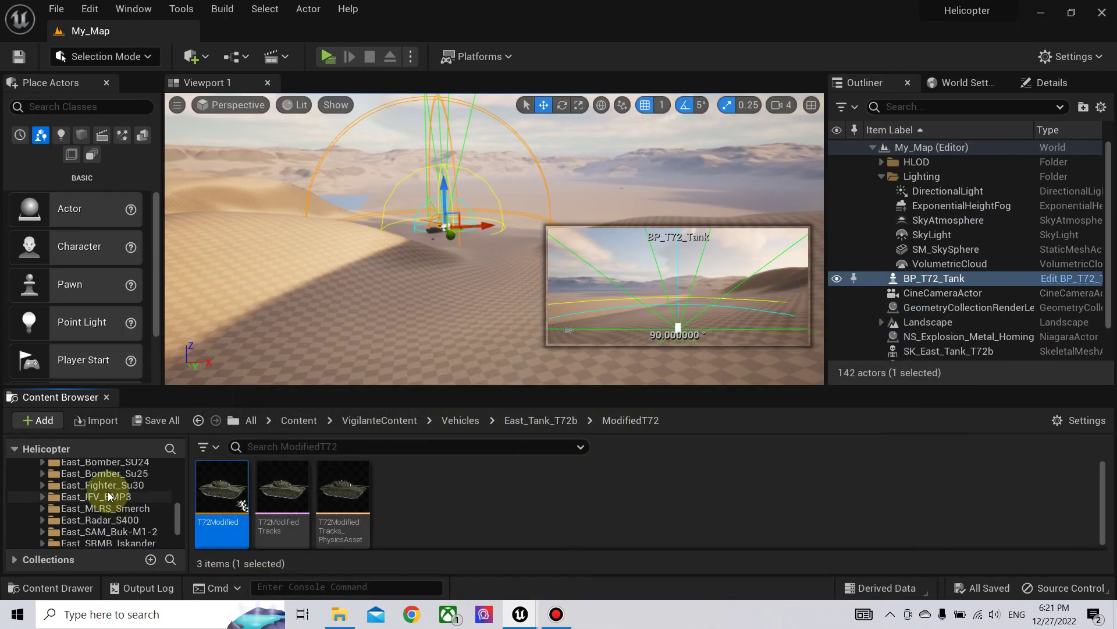
pyautogui.scroll(10, 85, 484)
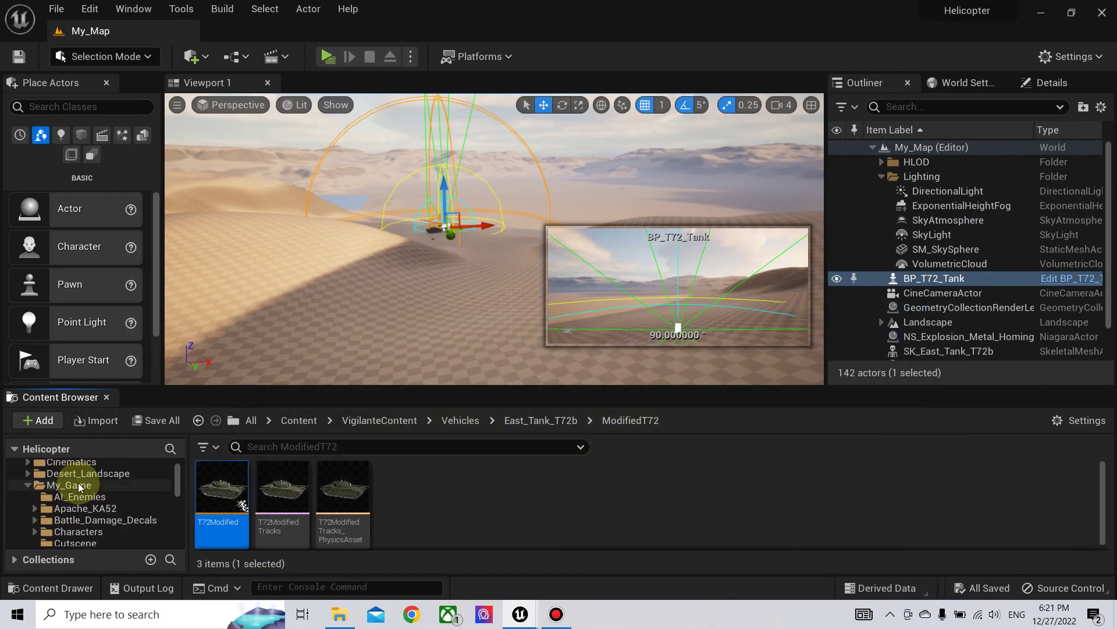
pyautogui.click(64, 481)
pyautogui.rightClick(63, 480)
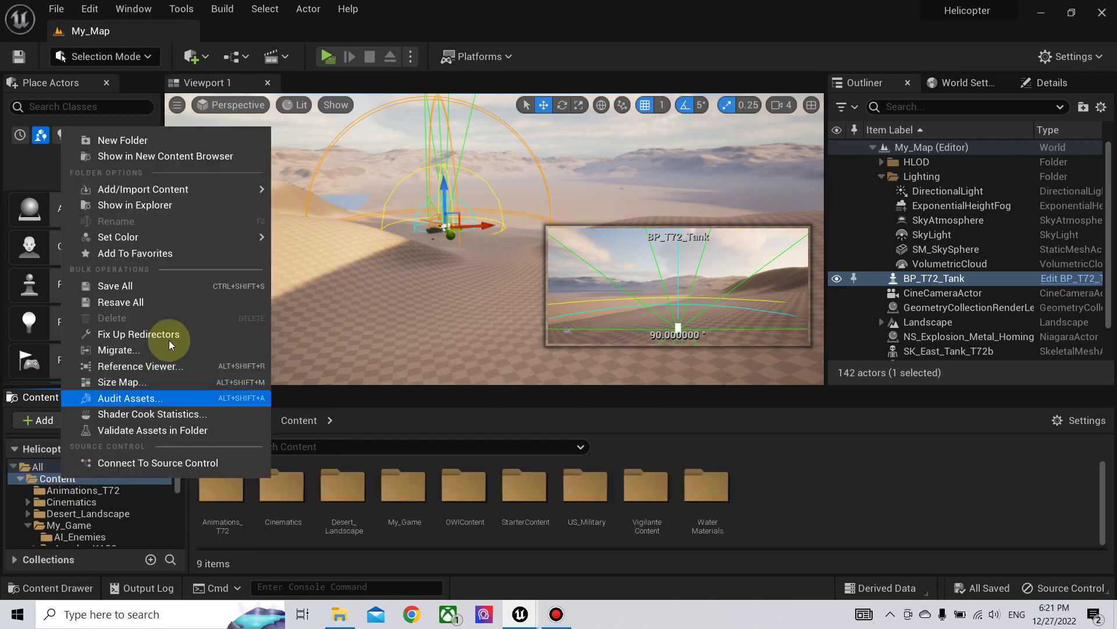
pyautogui.click(168, 335)
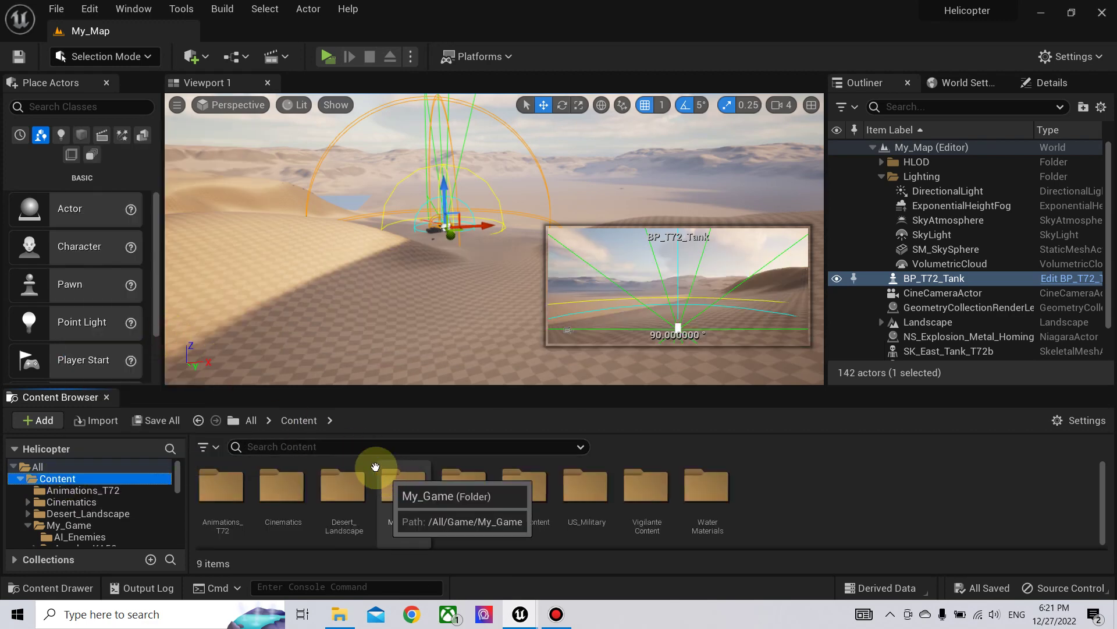
# Open the BP_T72_Tank blueprint from My_Game/Helicopter/BluePrints/Ground_Vehicles/Tracked_Vehicles/T72_Tank.
pyautogui.scroll(-2, 89, 516)
pyautogui.click(70, 482)
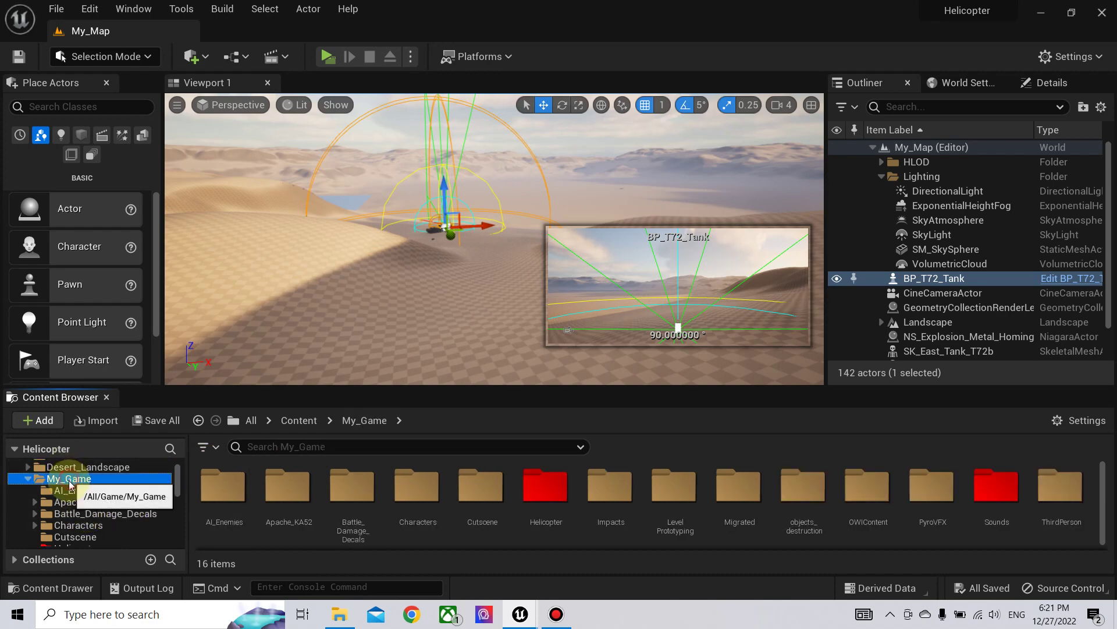
pyautogui.doubleClick(545, 500)
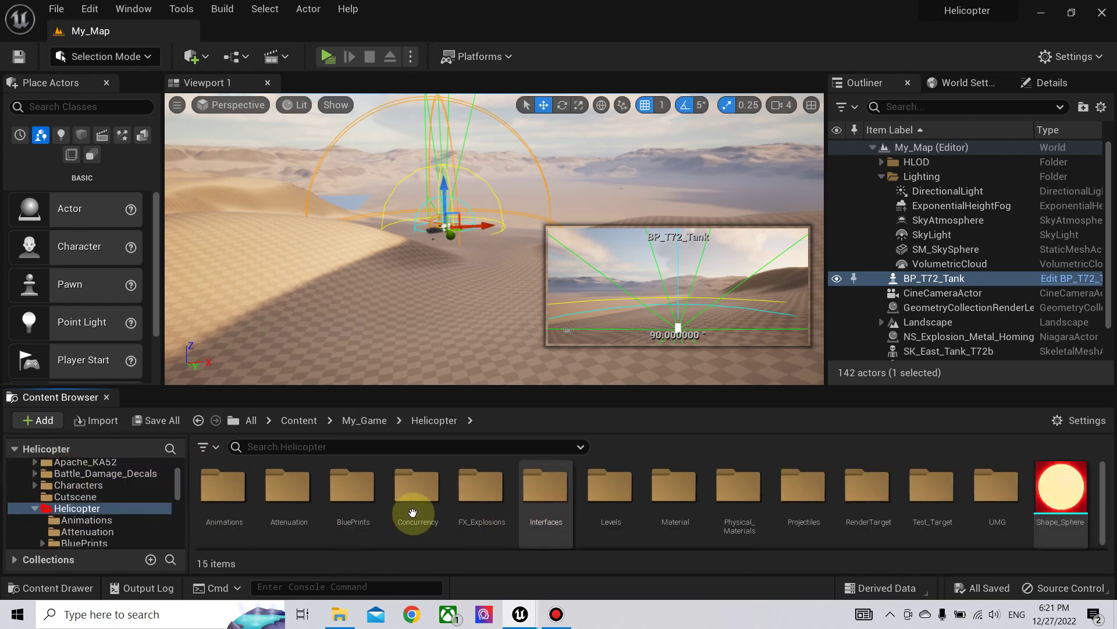
pyautogui.doubleClick(356, 496)
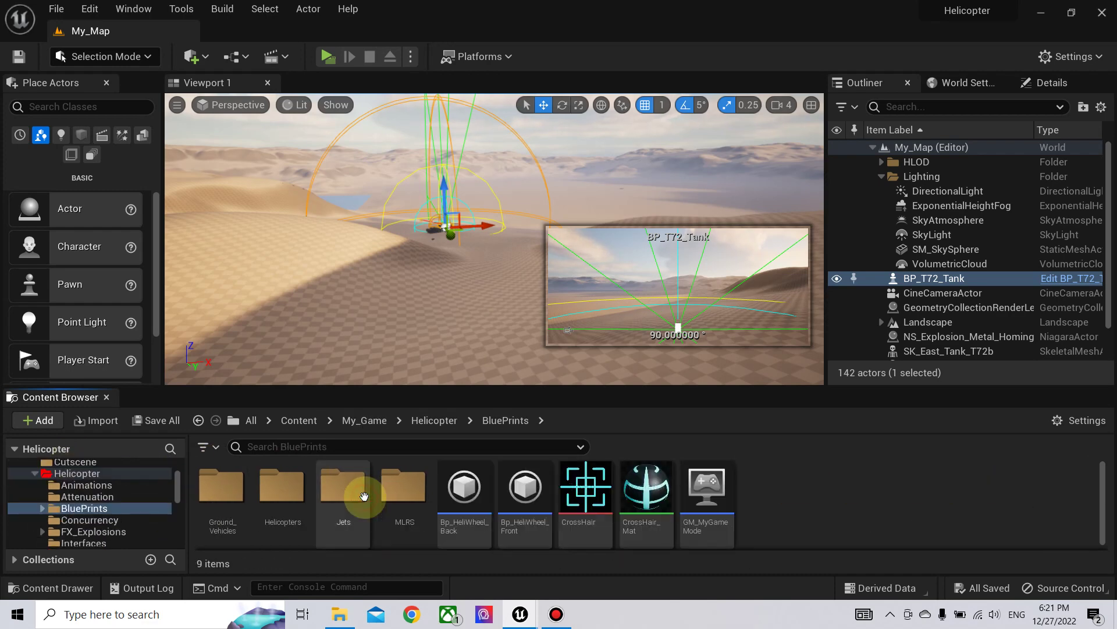
pyautogui.click(222, 496)
pyautogui.doubleClick(226, 501)
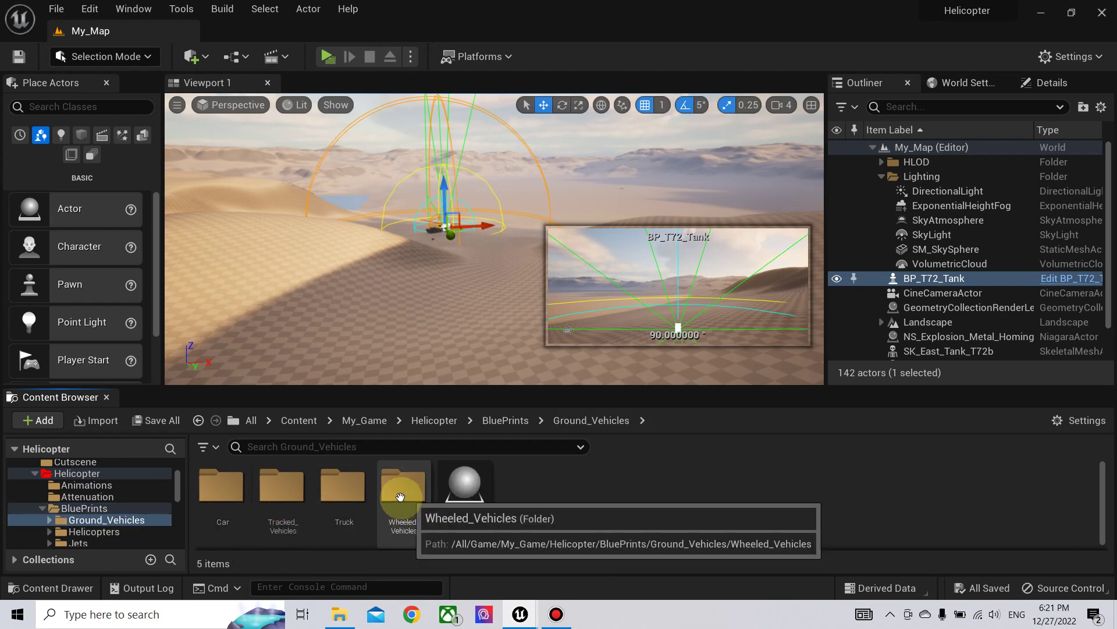
pyautogui.doubleClick(283, 497)
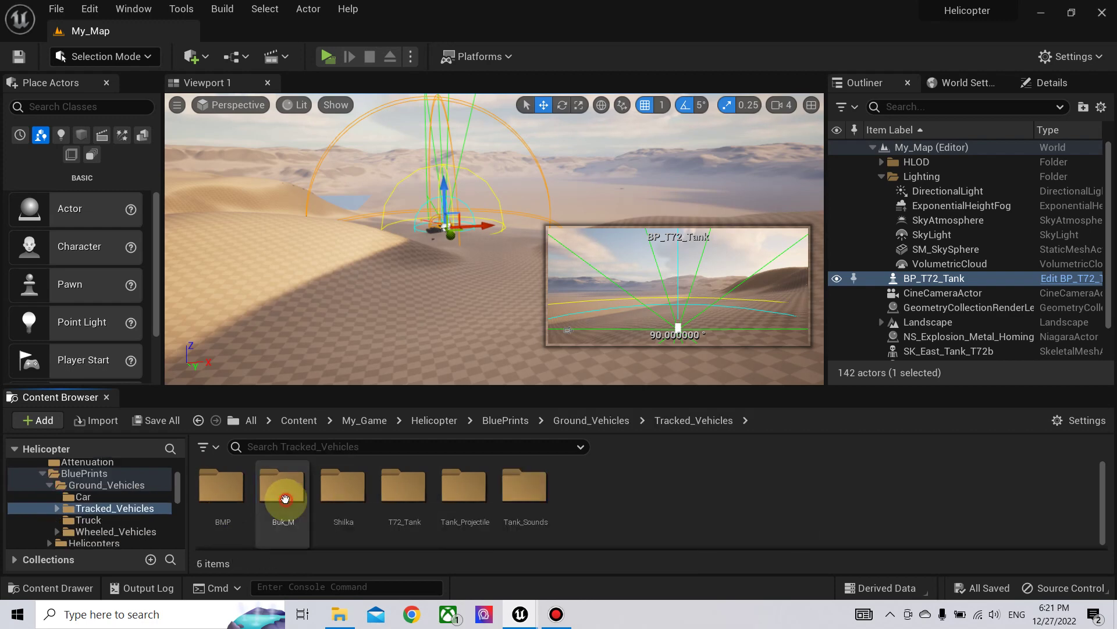
pyautogui.doubleClick(403, 496)
pyautogui.click(275, 492)
pyautogui.doubleClick(275, 492)
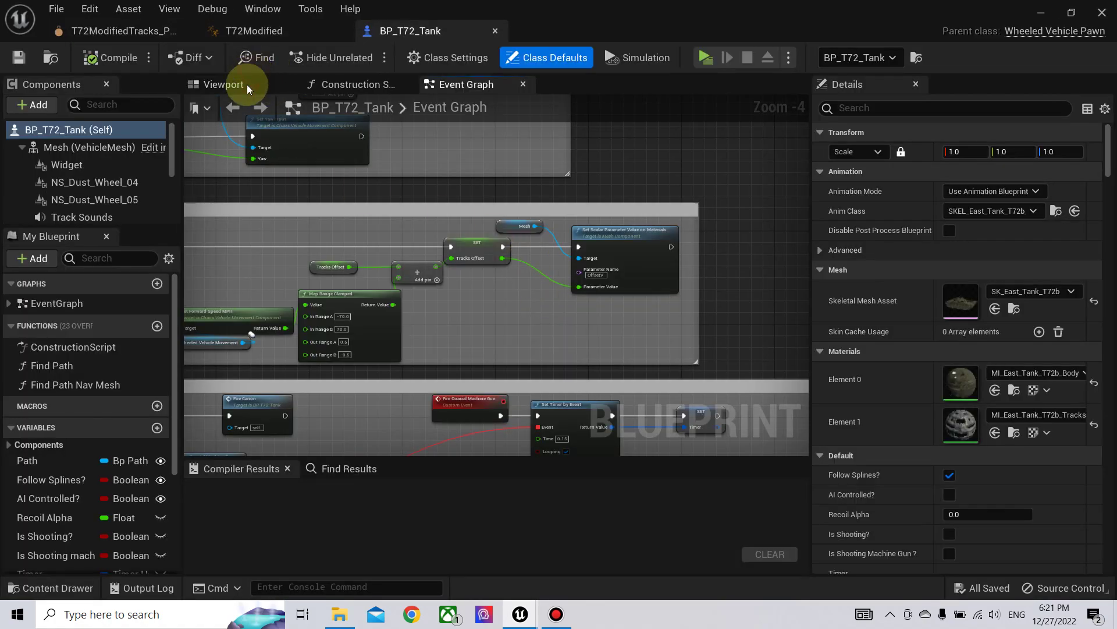
# Set the skeletal mesh asset of BP_T72_Tank's Mesh (VehicleMesh) component to T72ModifiedTracks.
pyautogui.click(224, 85)
pyautogui.click(98, 150)
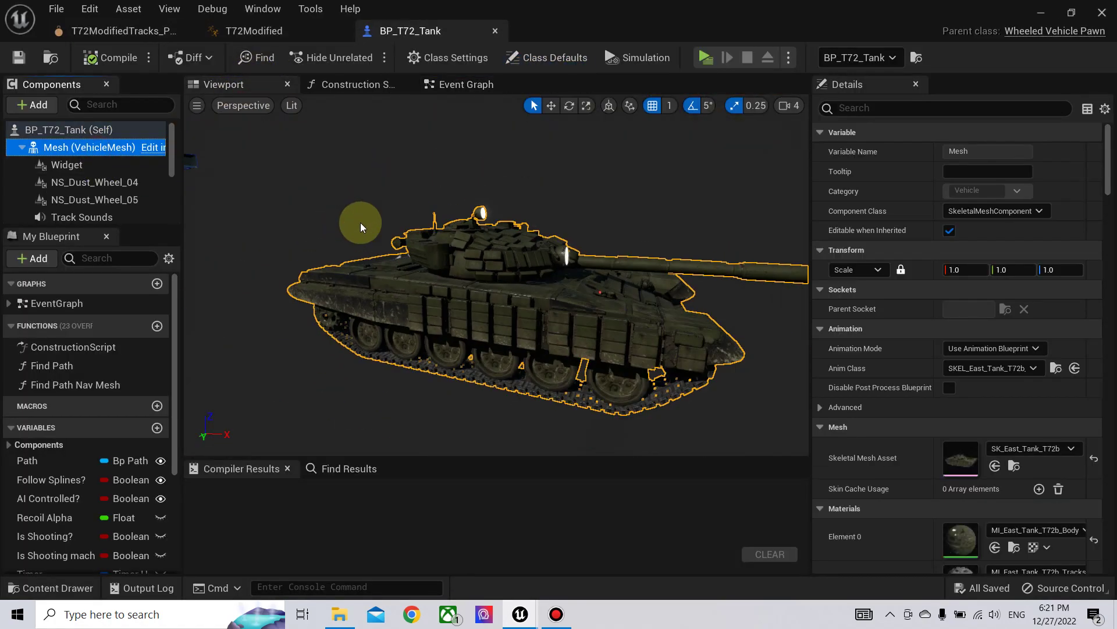
pyautogui.click(1033, 448)
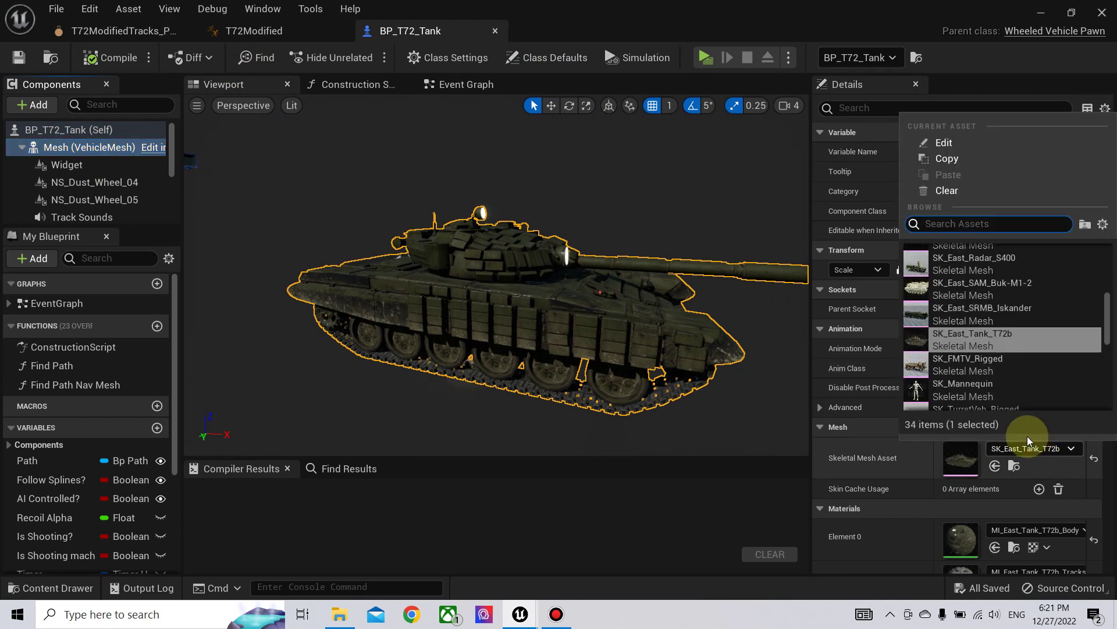
pyautogui.moveTo(1010, 373)
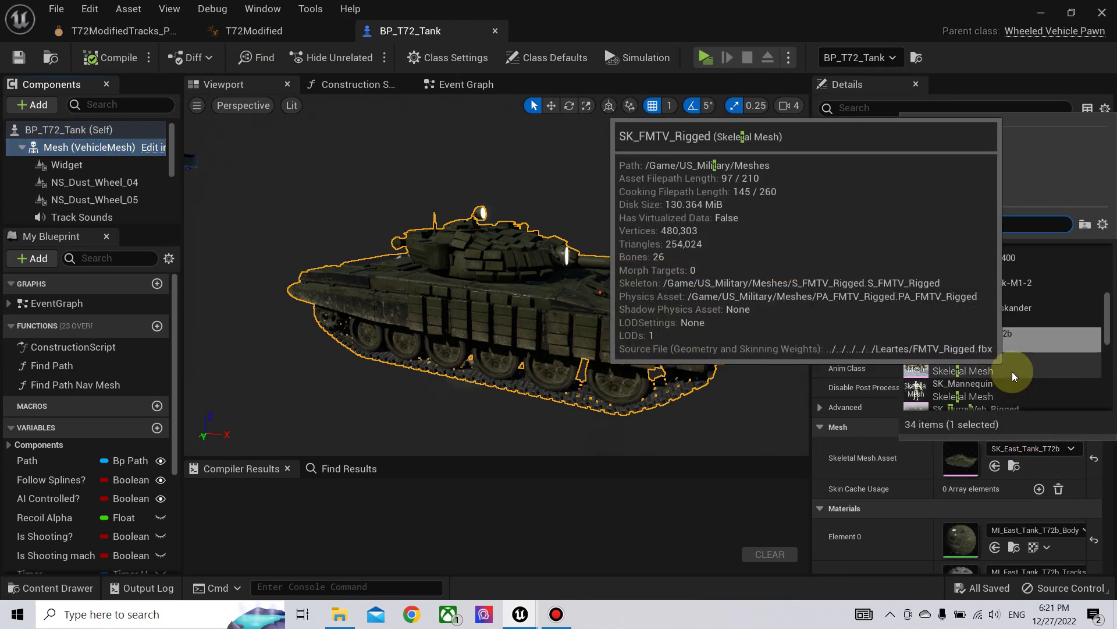
pyautogui.write('t72')
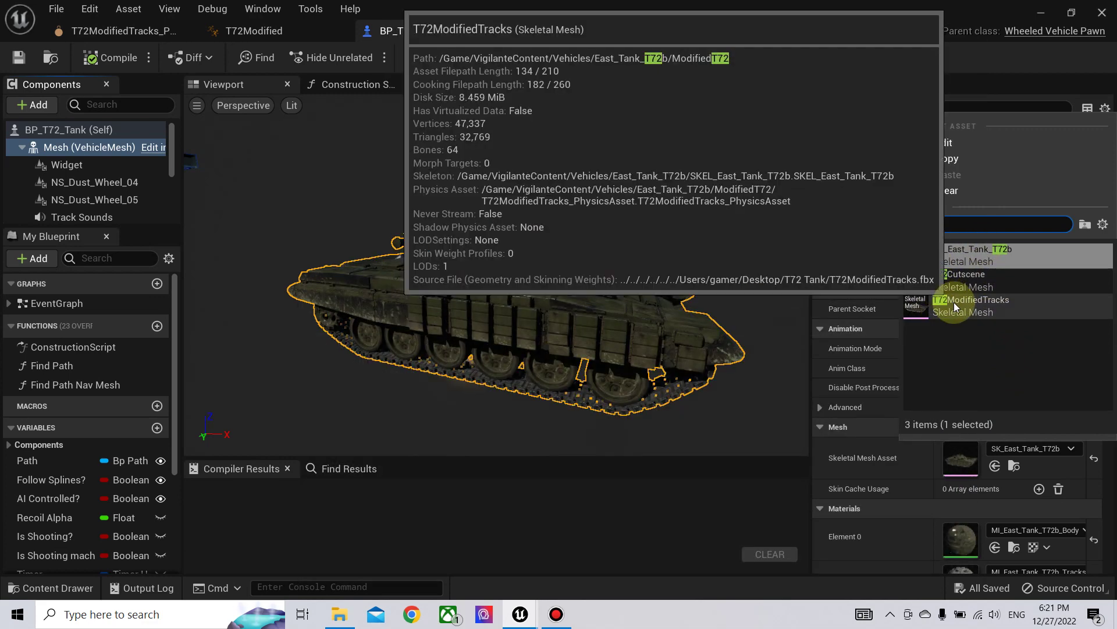
pyautogui.click(955, 302)
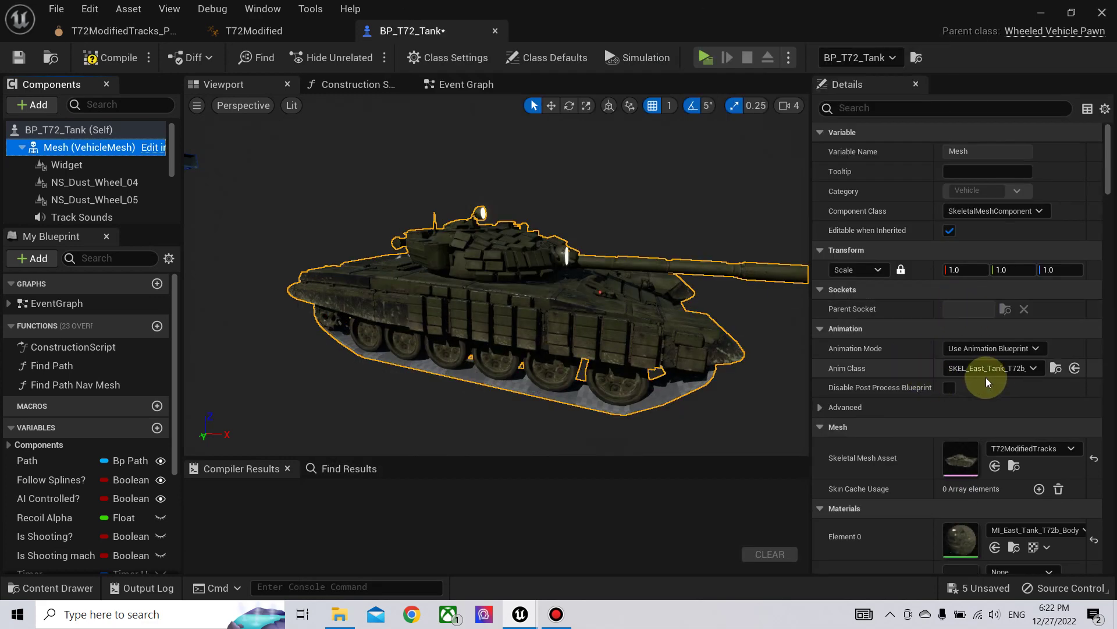
# Set the Mesh component's Anim Class to T72Modified and compile BP_T72_Tank.
pyautogui.click(1016, 368)
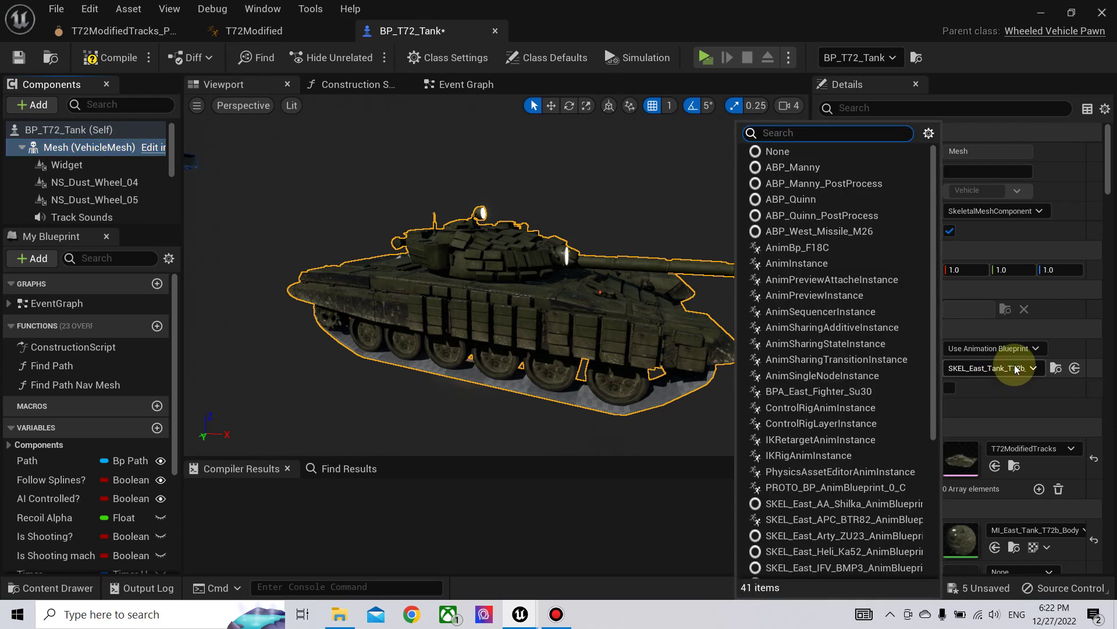
pyautogui.write('t72')
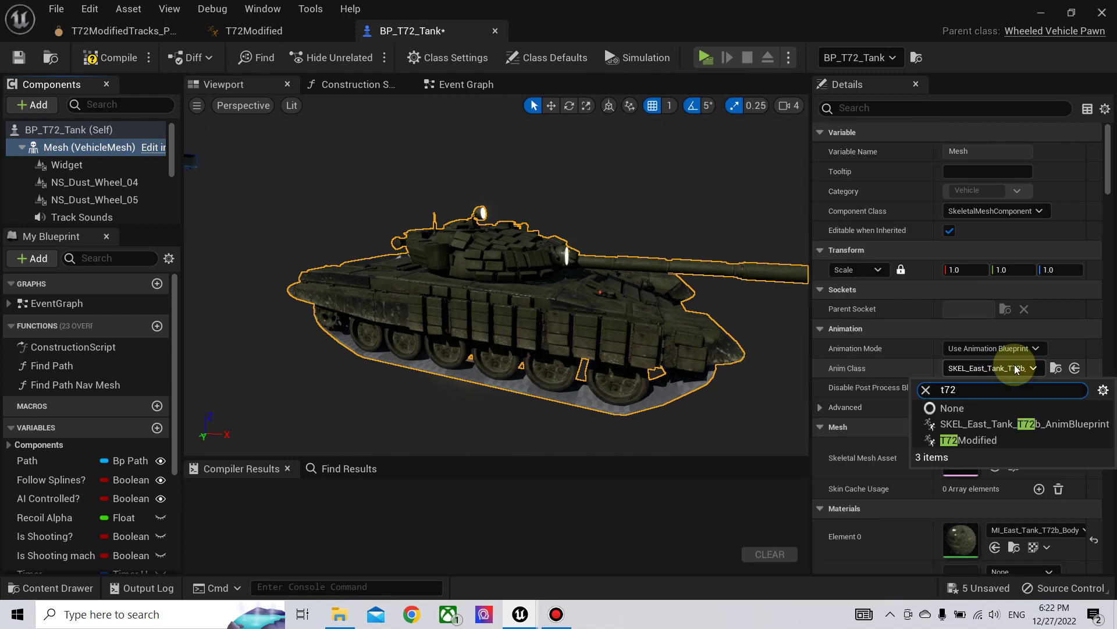
pyautogui.click(961, 439)
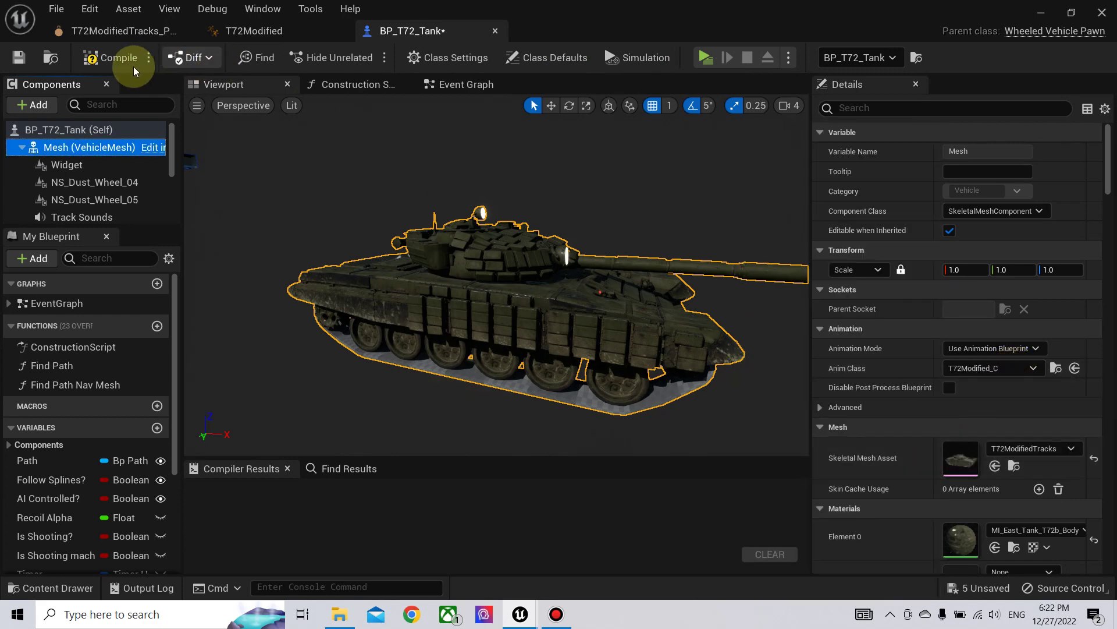
pyautogui.click(117, 58)
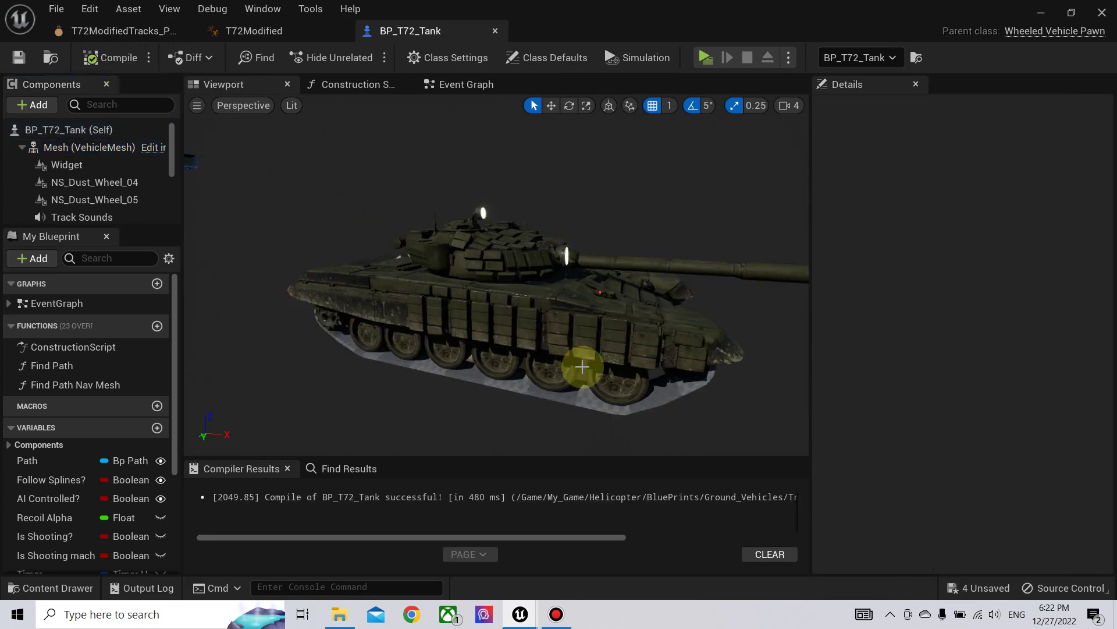
# Check the material elements on BP_T72_Tank's Mesh component and open its T72ModifiedTracks skeletal mesh asset.
pyautogui.click(88, 147)
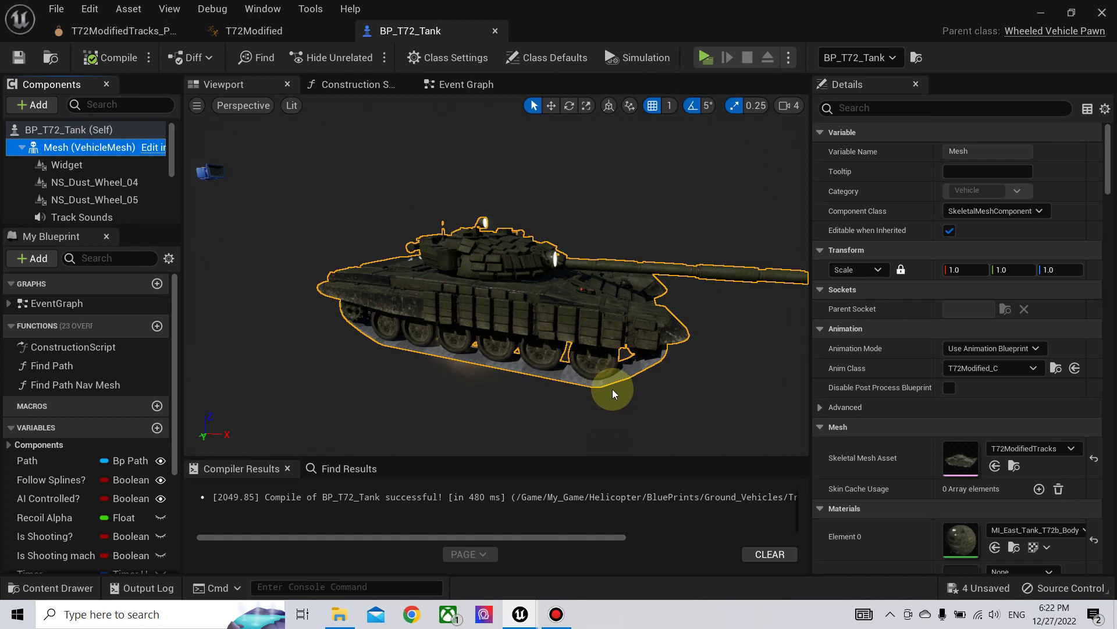
pyautogui.moveTo(682, 377); pyautogui.dragTo(402, 383)
pyautogui.scroll(-3, 974, 464)
pyautogui.scroll(-1, 974, 464)
pyautogui.click(1007, 434)
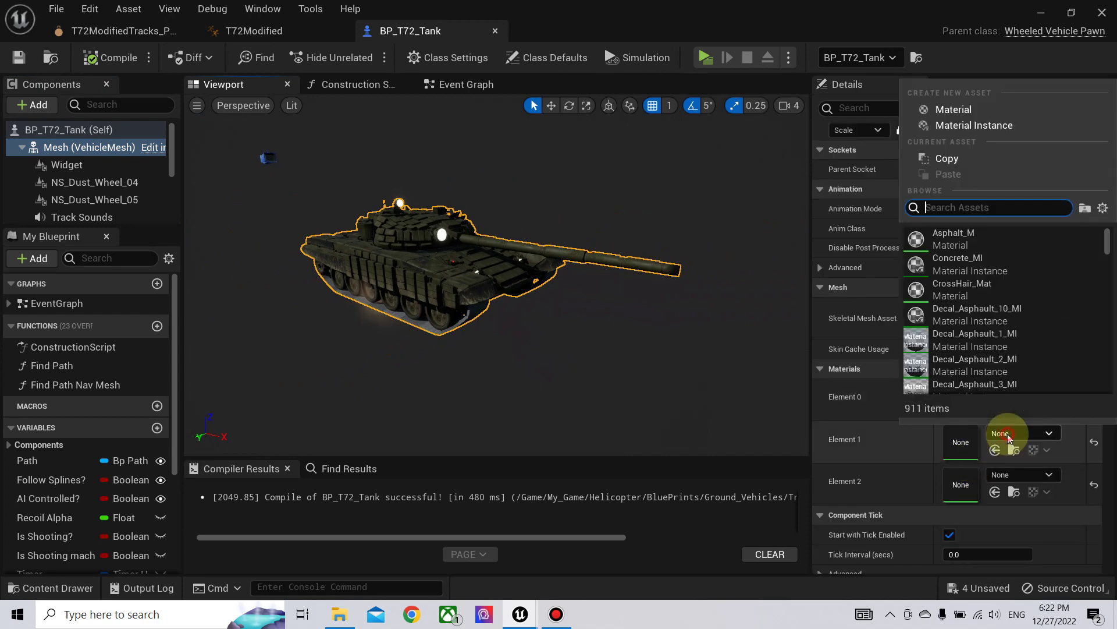
pyautogui.click(715, 345)
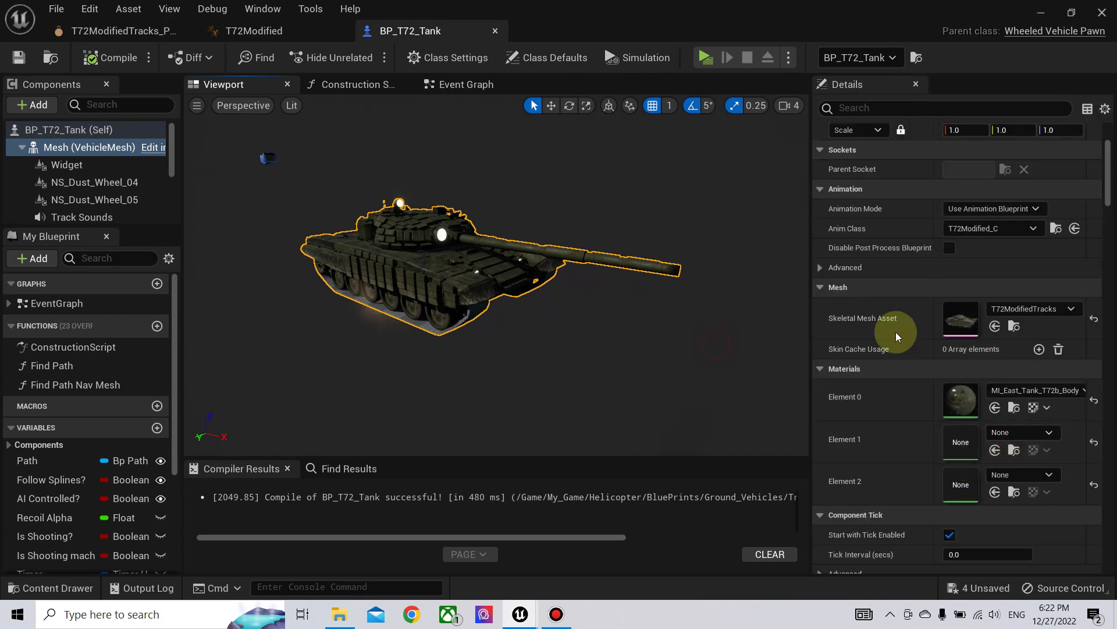
pyautogui.doubleClick(953, 319)
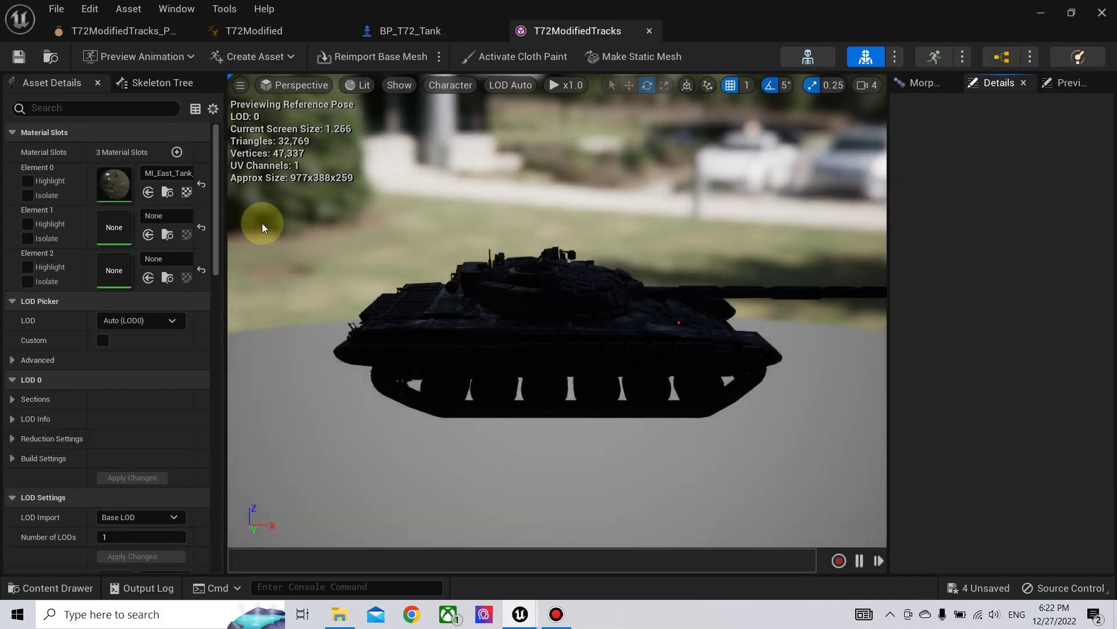
# Assign MI_East_Tank_T72b_Tracks to material slots Element 1 and Element 2 of T72ModifiedTracks and save the mesh.
pyautogui.click(165, 216)
pyautogui.write('tr')
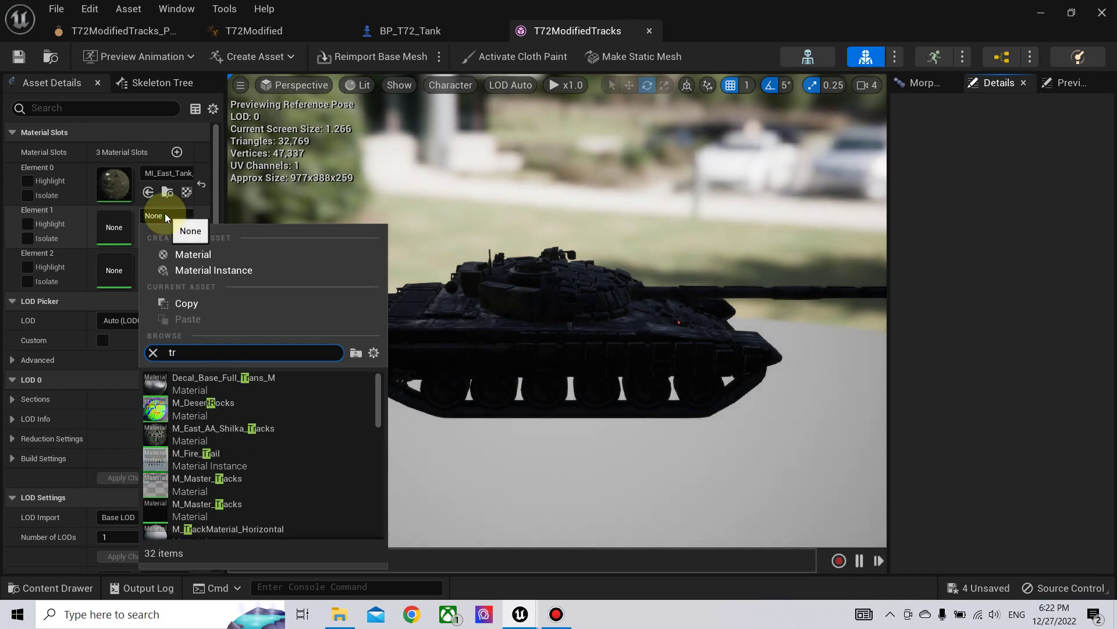
pyautogui.press('BackSpace')
pyautogui.press('BackSpace')
pyautogui.write('t72')
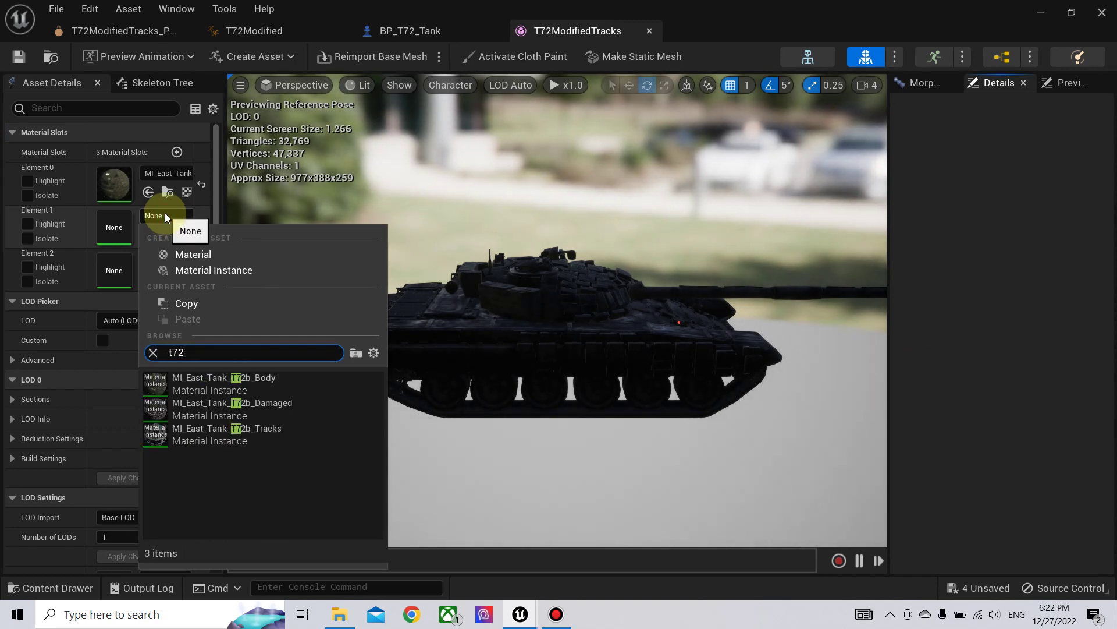
pyautogui.click(261, 430)
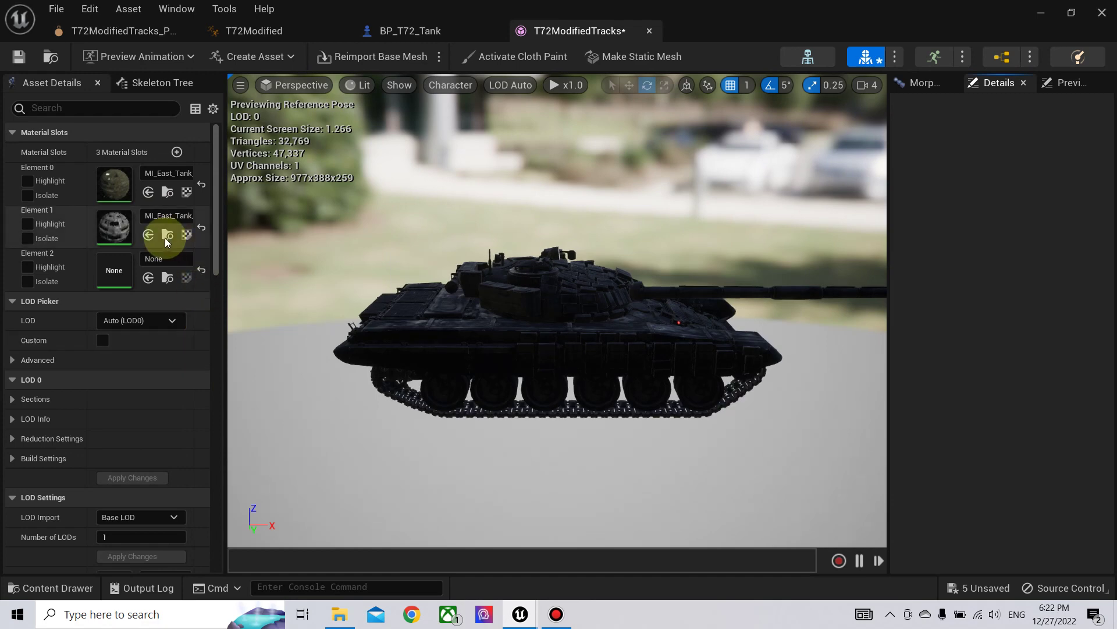
pyautogui.click(149, 280)
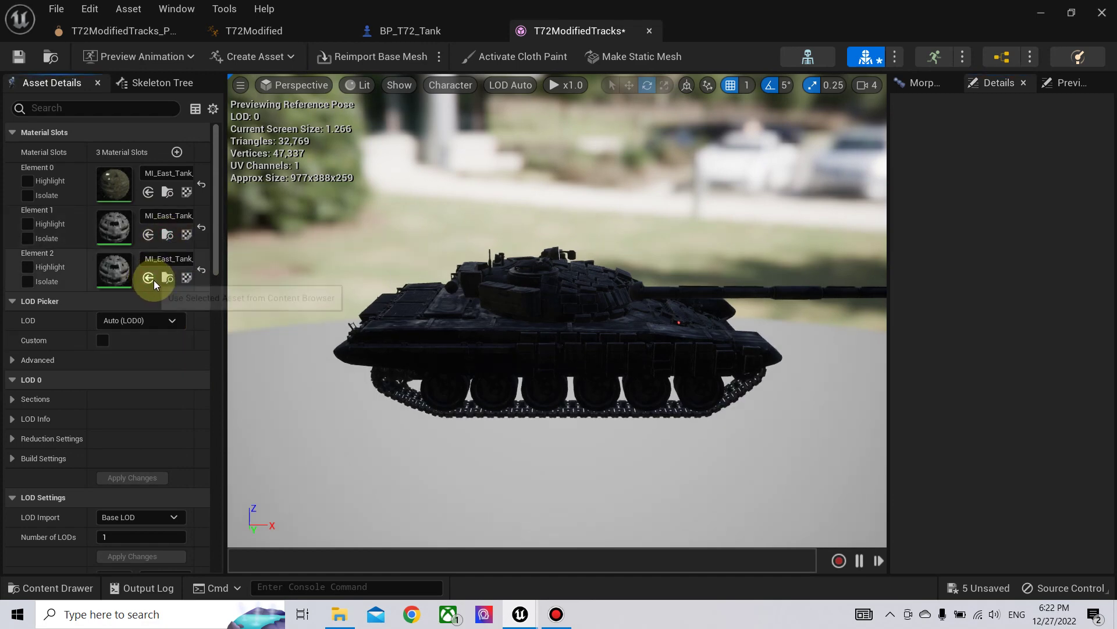
pyautogui.click(22, 57)
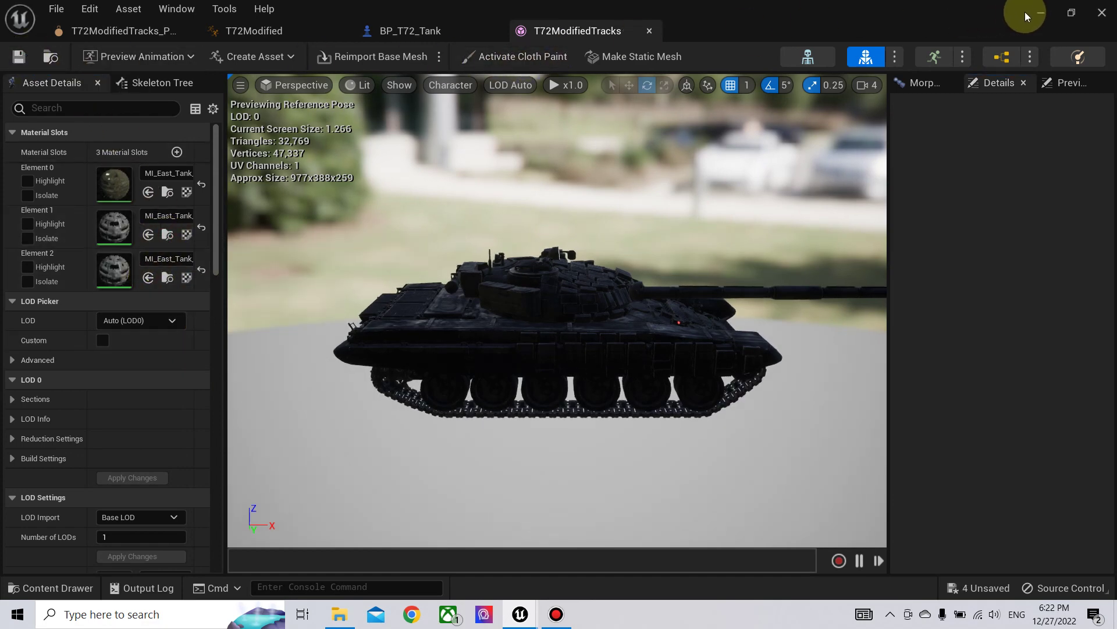
# Return to My_Map and place a BP_T72_Tank from the T72_Tank folder on the sand in the foreground.
pyautogui.click(1042, 13)
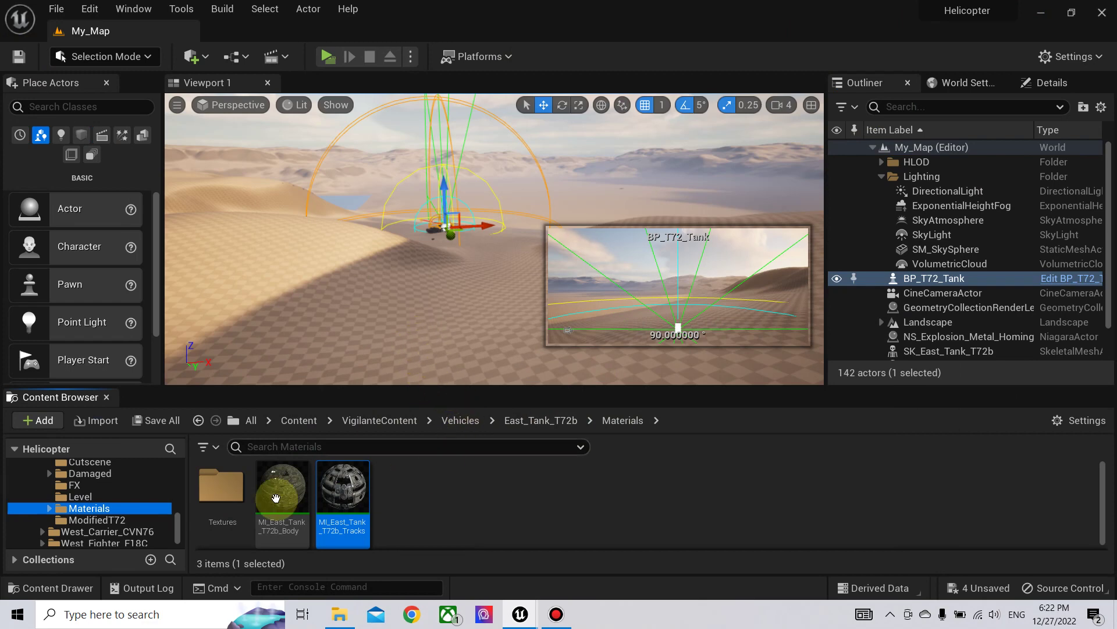
pyautogui.scroll(5, 94, 502)
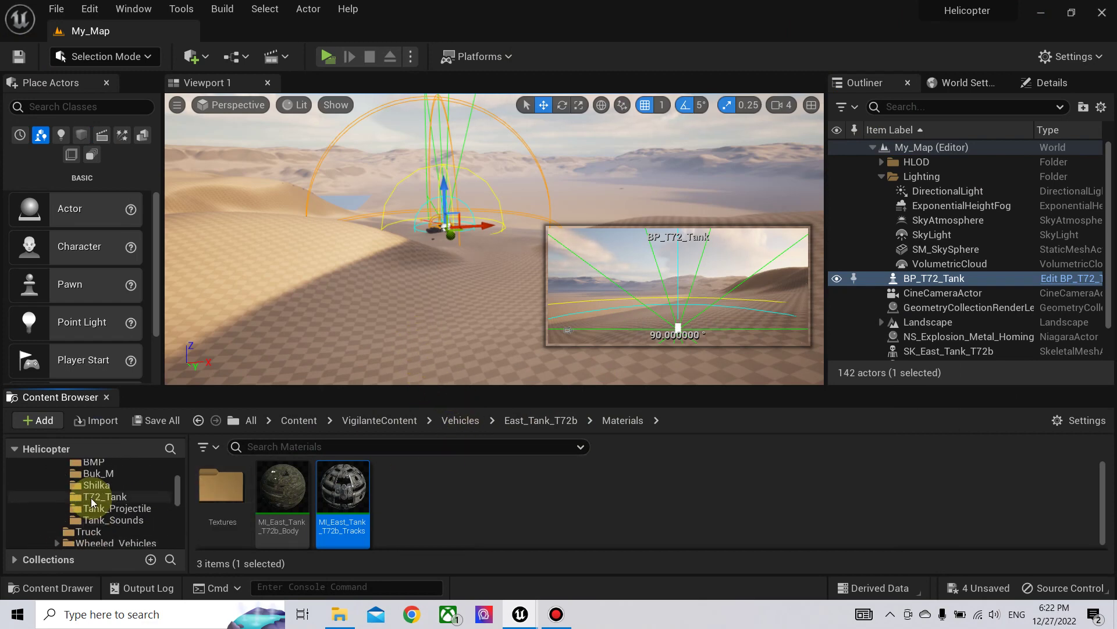
pyautogui.scroll(5, 92, 501)
pyautogui.scroll(-5, 105, 495)
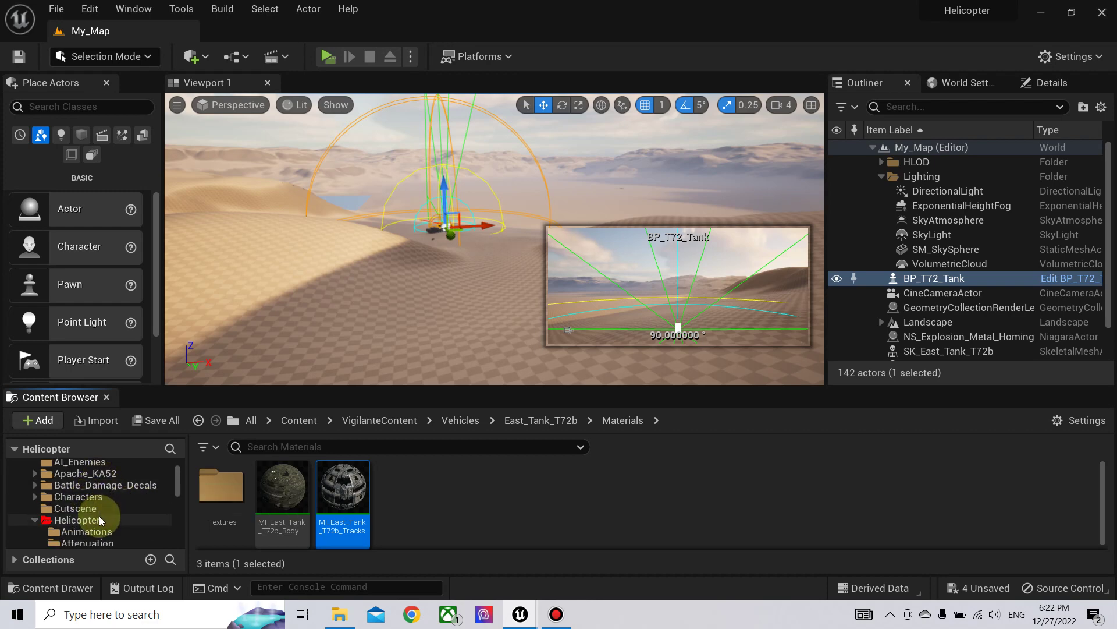
pyautogui.click(109, 497)
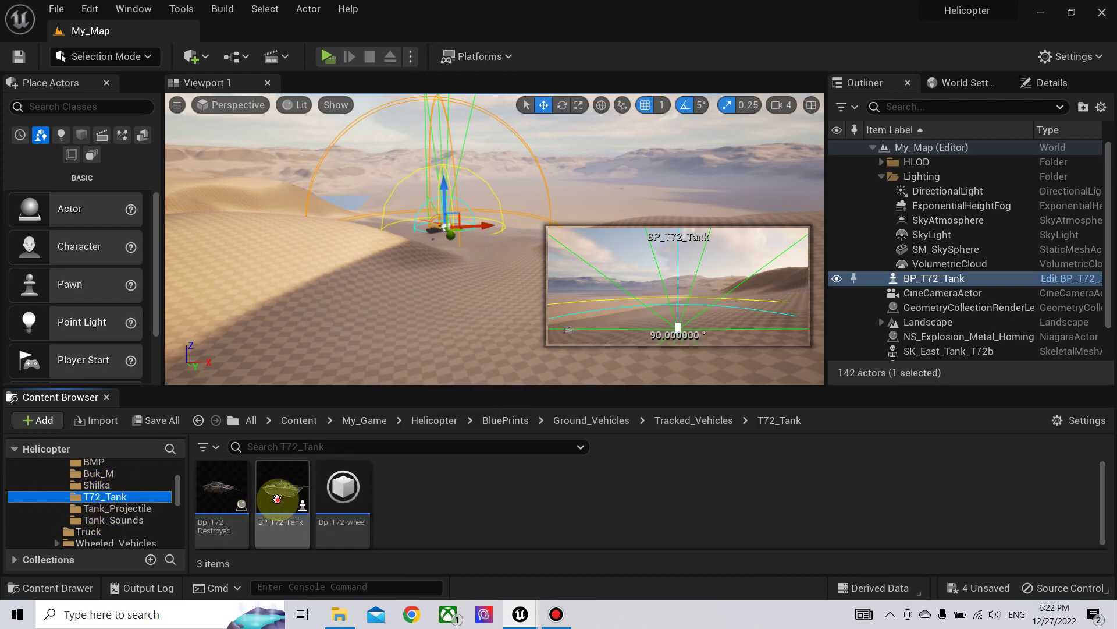
pyautogui.moveTo(277, 499); pyautogui.dragTo(382, 348)
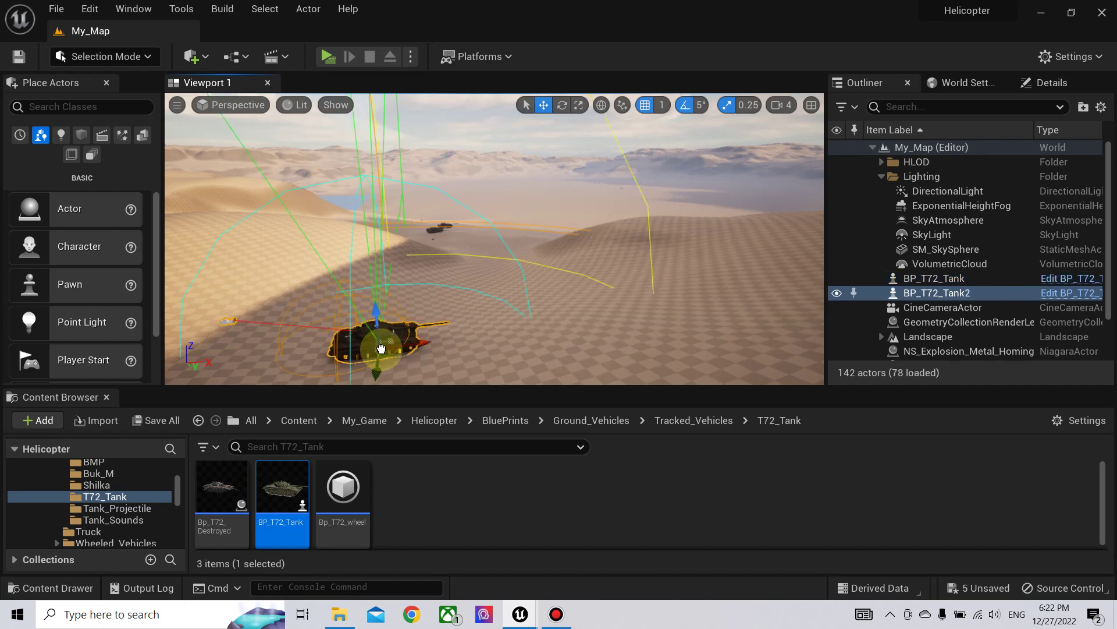
# Set Auto Possess Player to Player 0 for the tank placed on the sand in the foreground.
pyautogui.click(1048, 83)
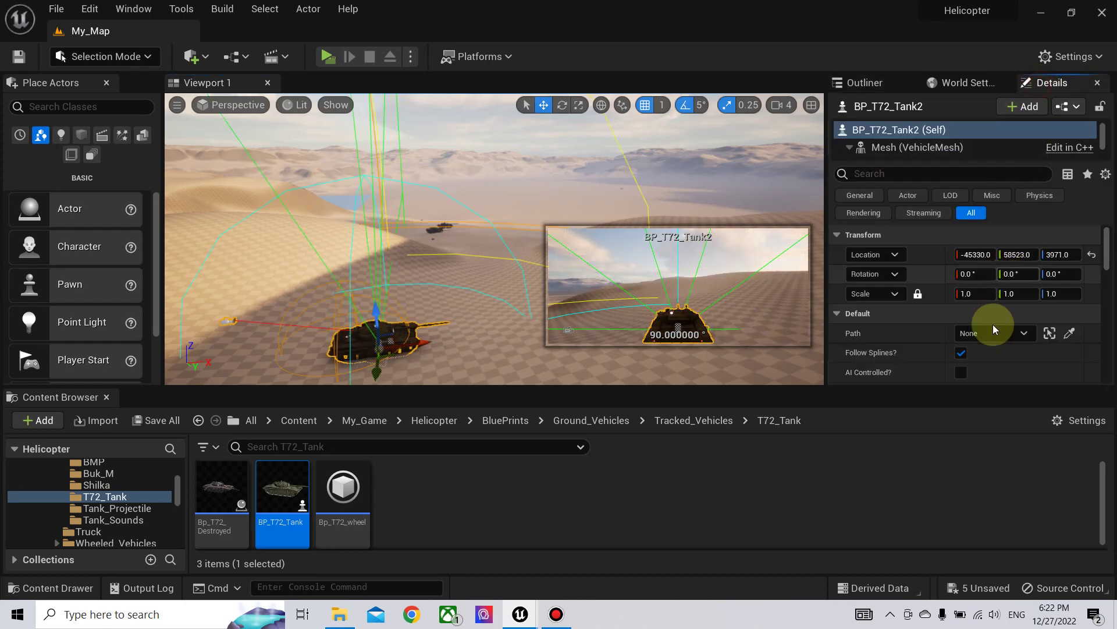
pyautogui.scroll(-5, 993, 334)
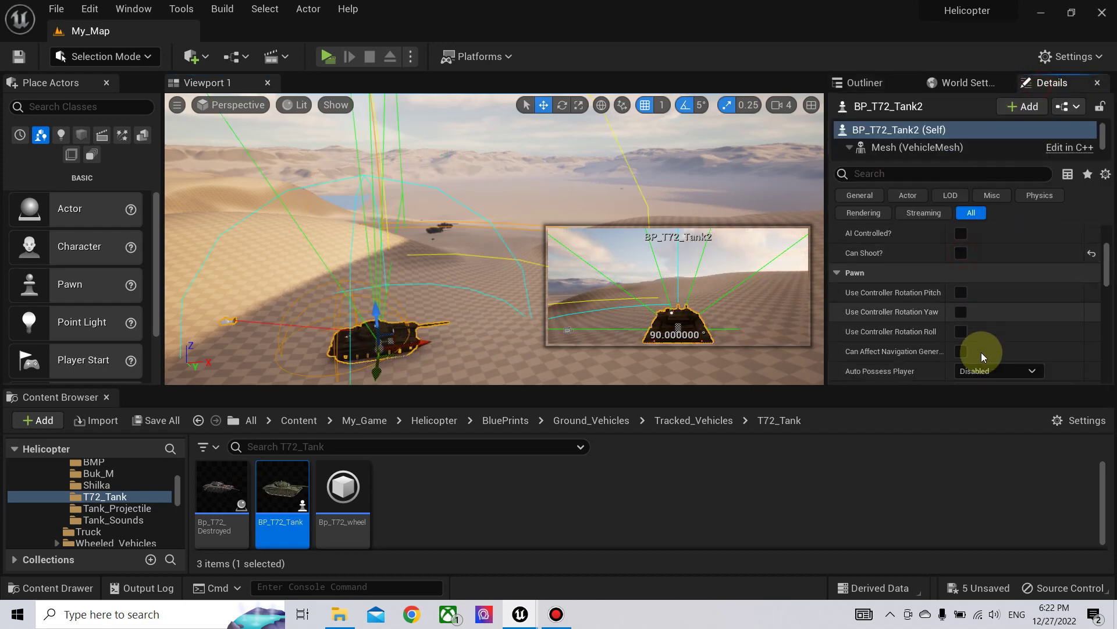
pyautogui.click(989, 370)
pyautogui.click(986, 398)
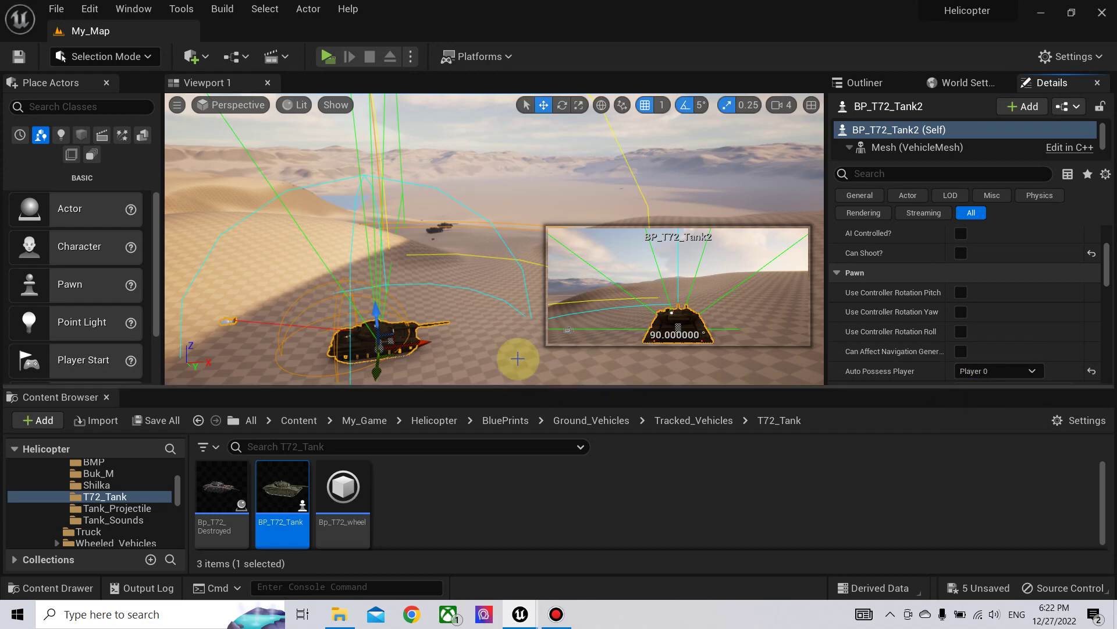
# Play My_Map in the viewport, drive the T72 tank across the sand to test its tracks, and stop the session.
pyautogui.click(512, 354)
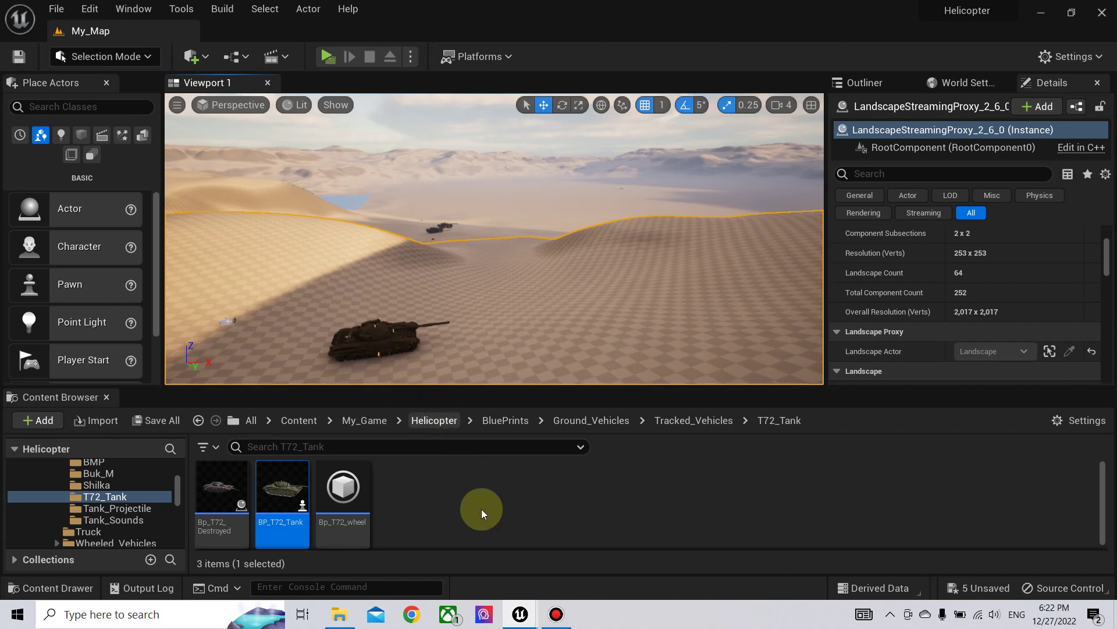
pyautogui.click(523, 616)
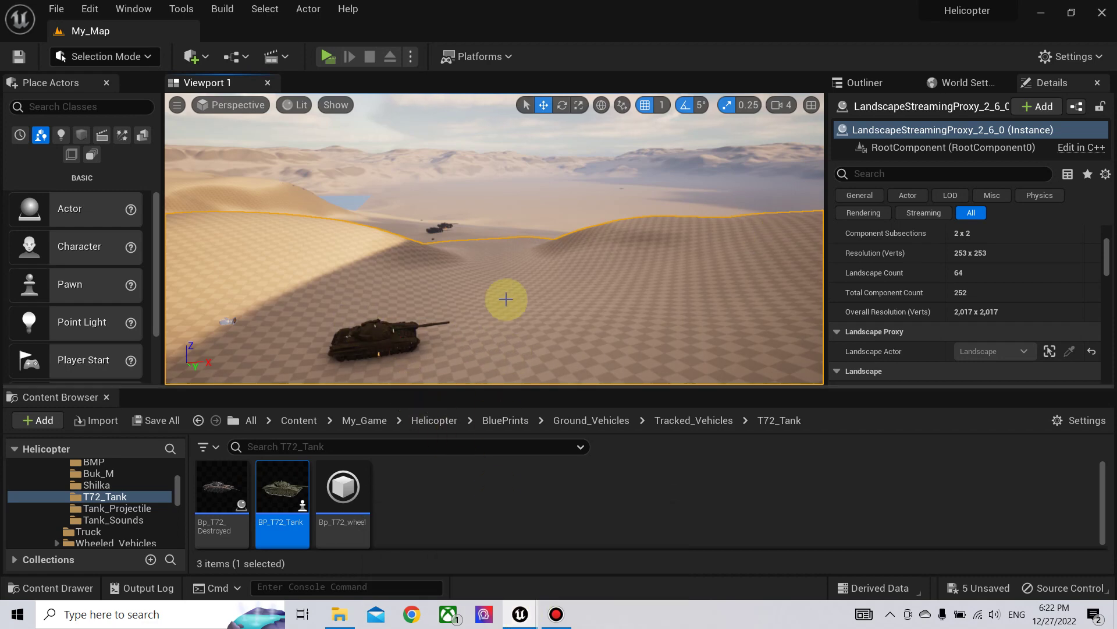
pyautogui.hotkey('alt', 'p')
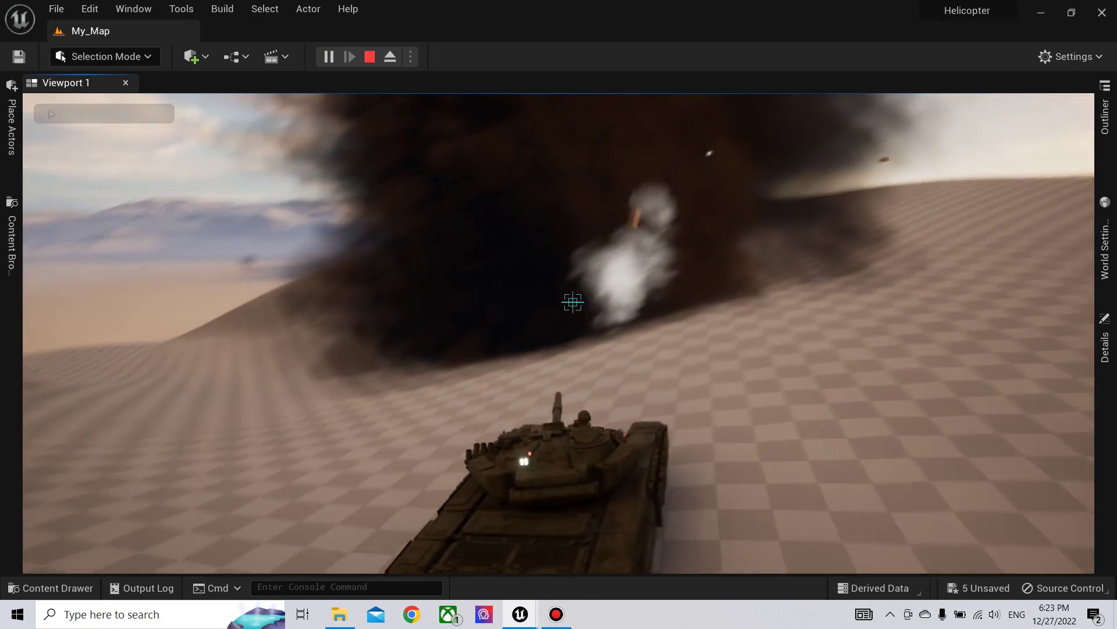
pyautogui.press('w')
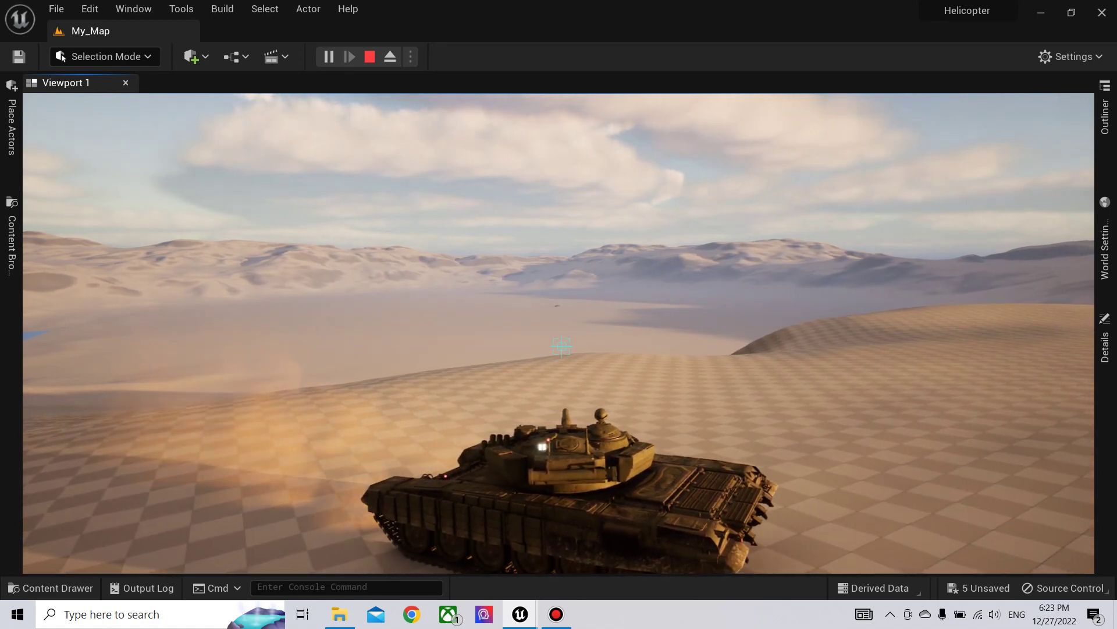
pyautogui.press('Escape')
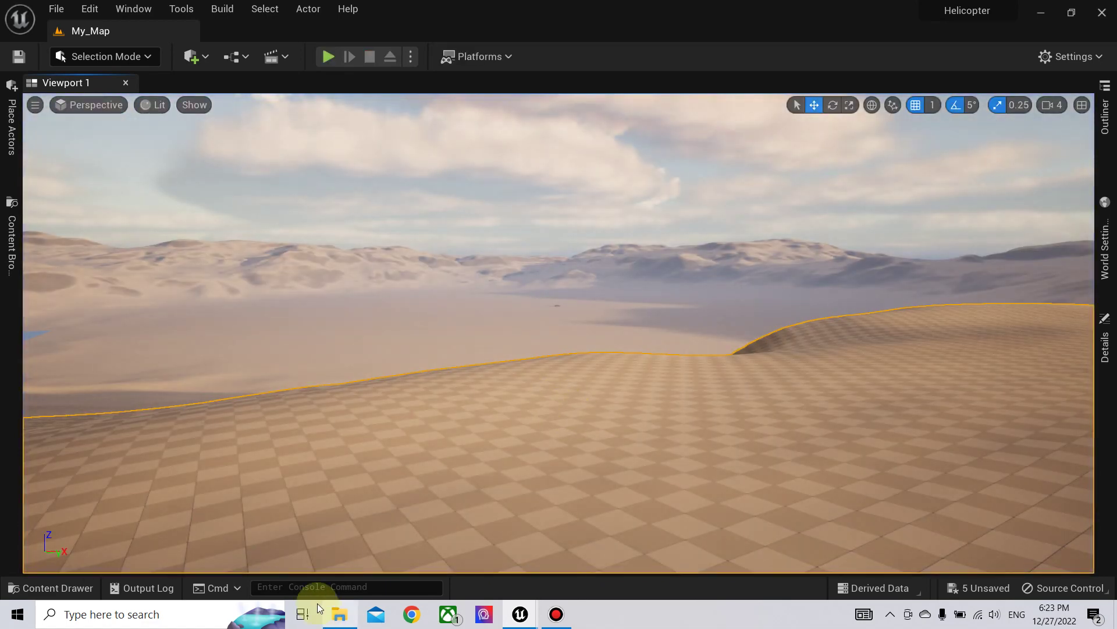
# Return to the BP_T72_Tank blueprint and examine the Tracks Offset nodes feeding Set Scalar Parameter Value on Materials in its Event Graph.
pyautogui.click(103, 584)
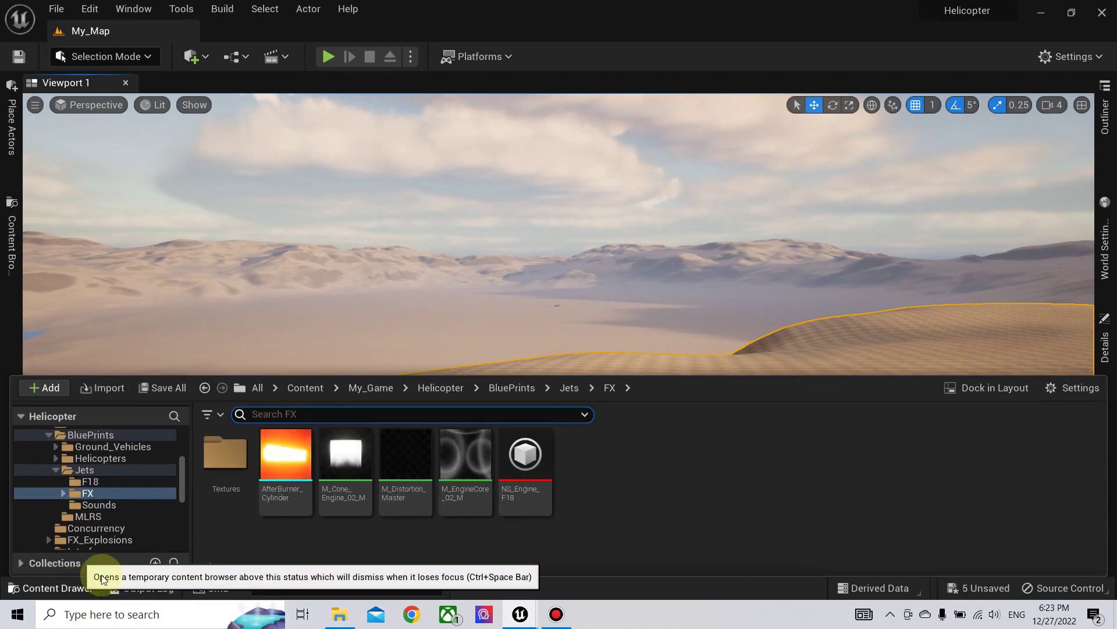
pyautogui.moveTo(540, 615)
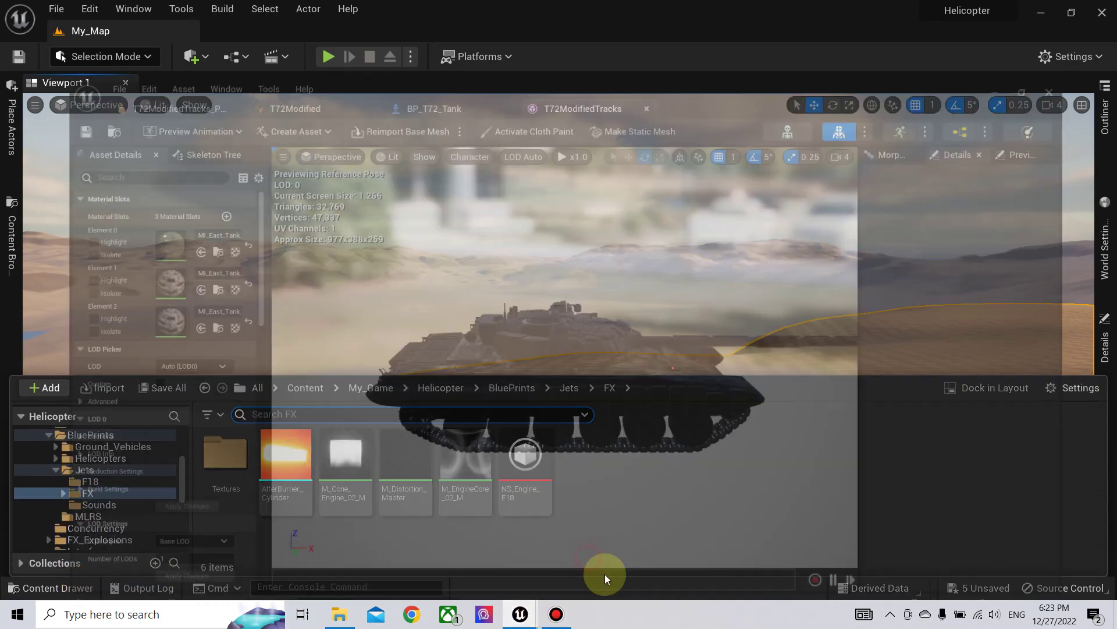
pyautogui.click(605, 573)
pyautogui.click(417, 30)
pyautogui.scroll(-4, 366, 249)
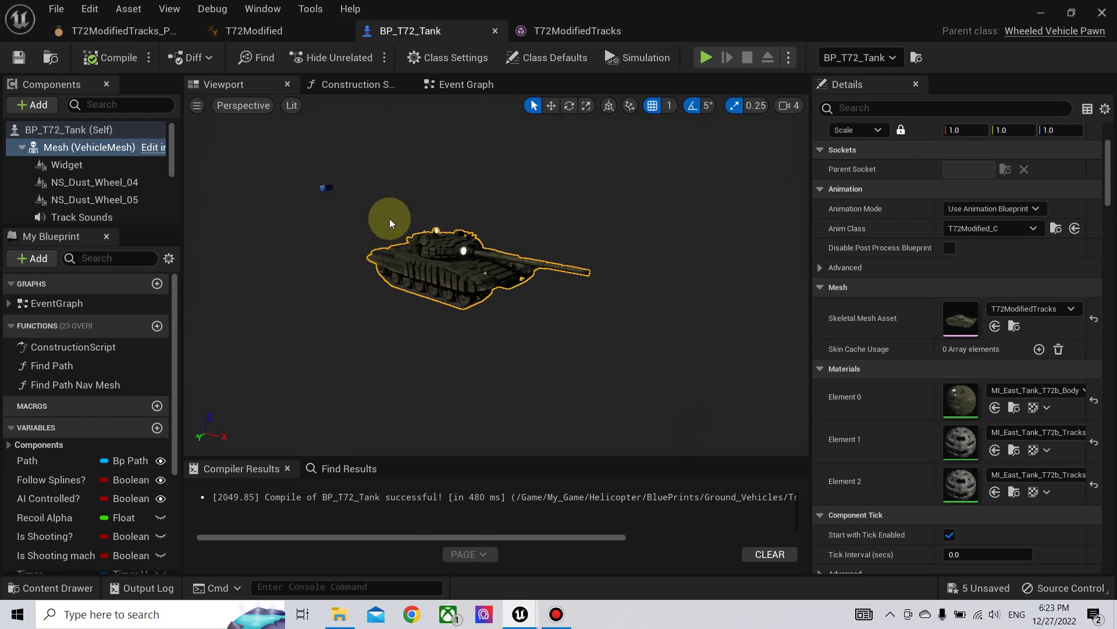
pyautogui.moveTo(390, 221); pyautogui.dragTo(411, 183, button='right')
pyautogui.click(467, 83)
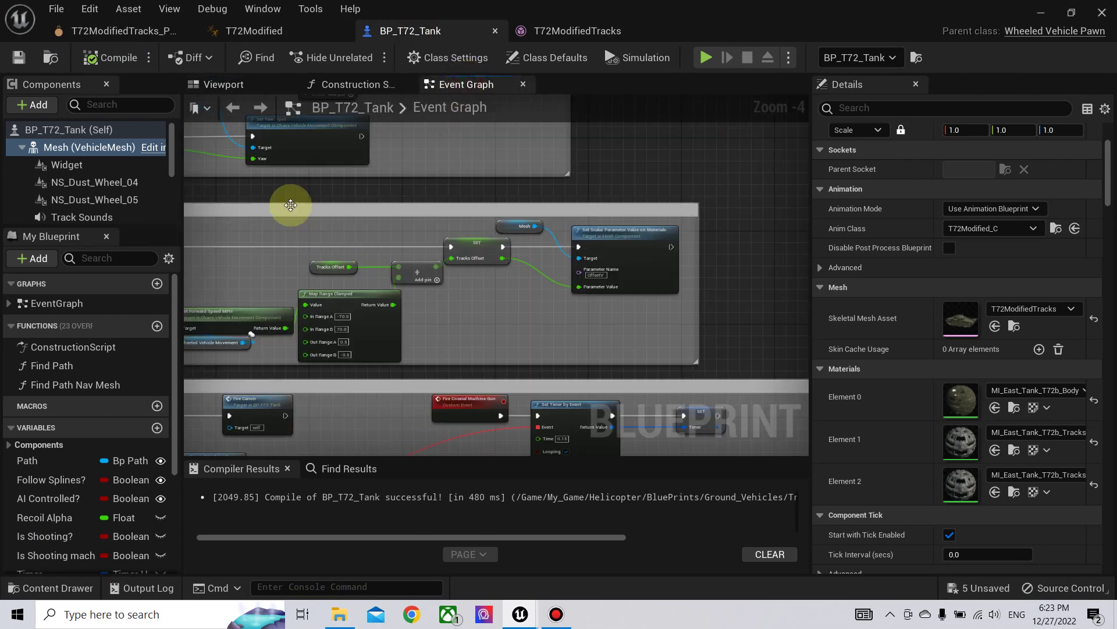
pyautogui.scroll(3, 291, 199)
pyautogui.moveTo(292, 200); pyautogui.dragTo(654, 223, button='right')
pyautogui.moveTo(621, 292); pyautogui.dragTo(402, 294, button='right')
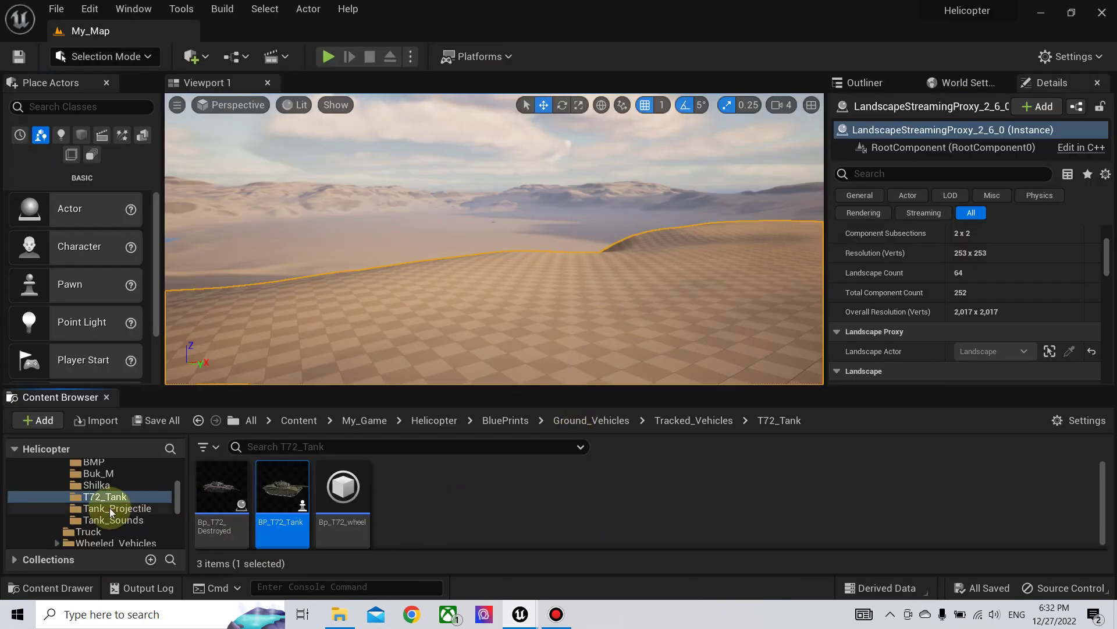
# Reopen BP_T72_Tank from the T72_Tank folder and select the Get Material node with its Mesh reference in the Event Graph.
pyautogui.scroll(-5, 107, 510)
pyautogui.doubleClick(283, 487)
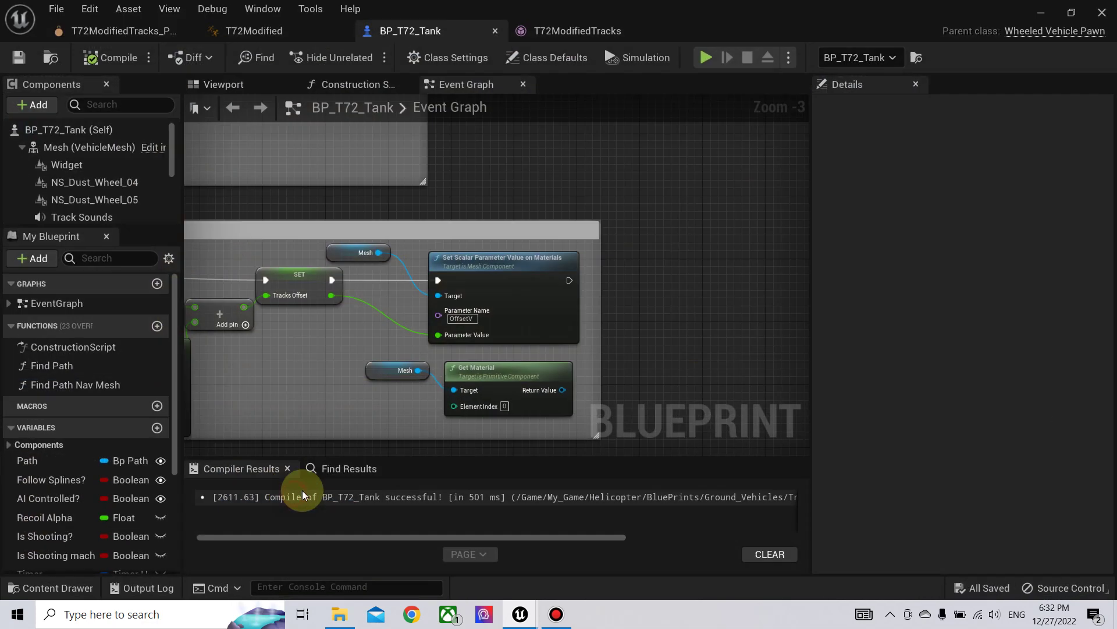
pyautogui.moveTo(350, 357); pyautogui.dragTo(479, 399)
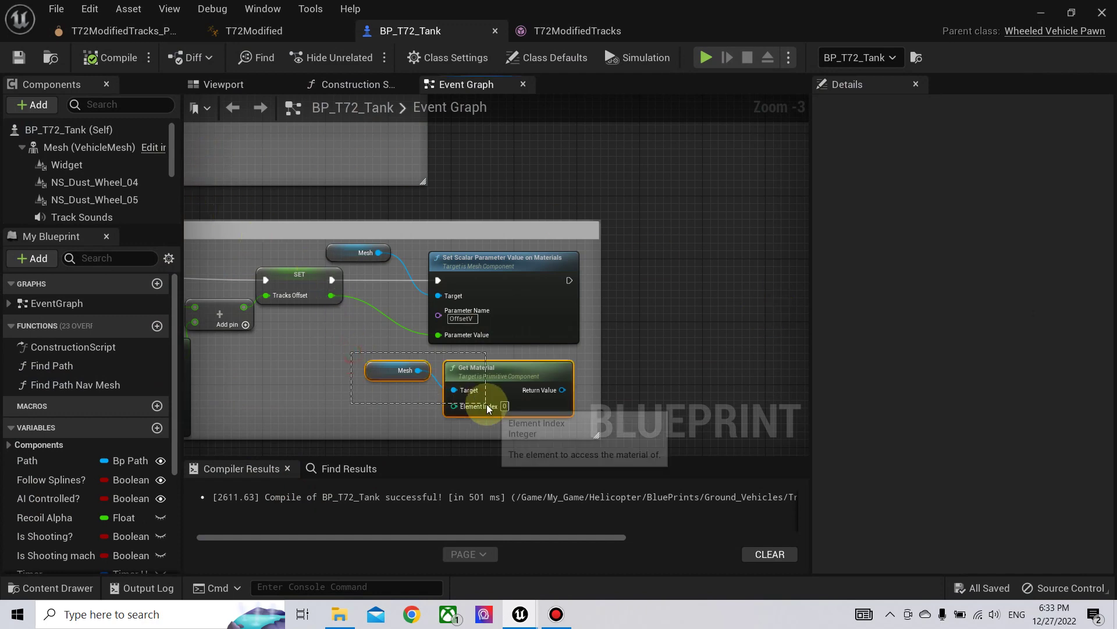
# Delete the spare Mesh and Get Material nodes from the event graph and compile the blueprint.
pyautogui.press('Delete')
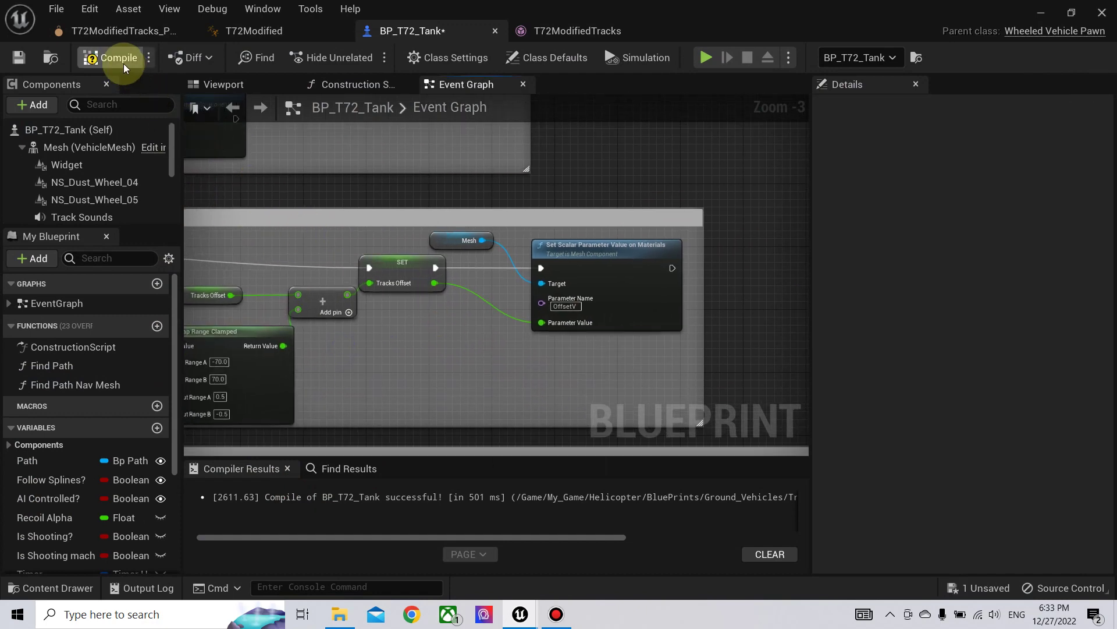
pyautogui.click(110, 57)
# Locate the Element 1 material of the tank's VehicleMesh component, MI_East_Tank_T72b_Tracks, in the Content Browser.
pyautogui.click(64, 150)
pyautogui.scroll(-5, 958, 407)
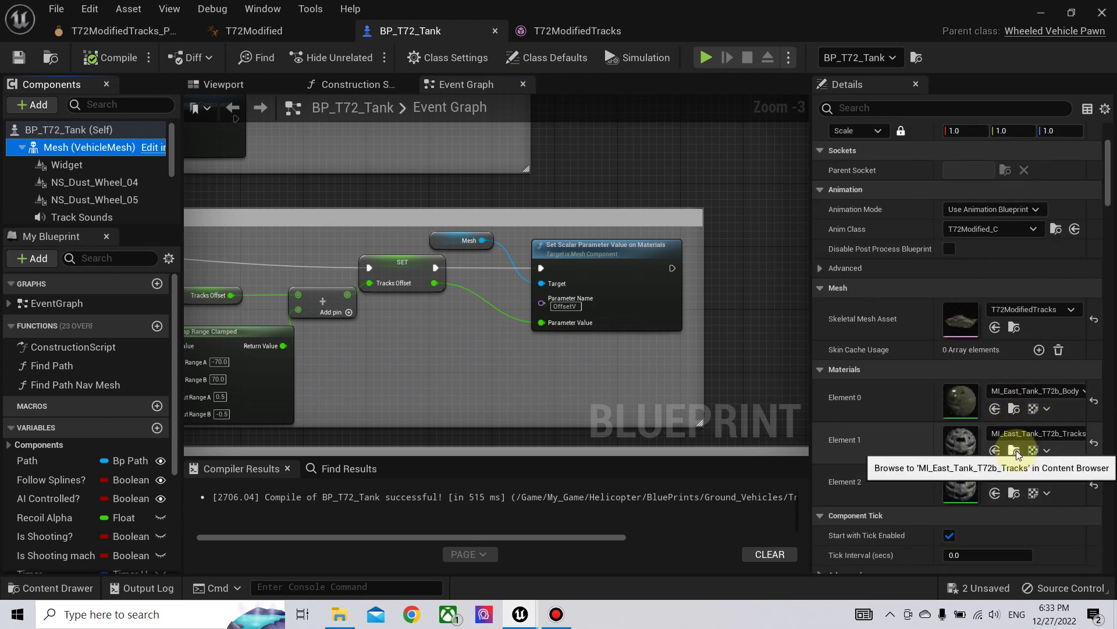
pyautogui.click(1014, 453)
pyautogui.click(1042, 13)
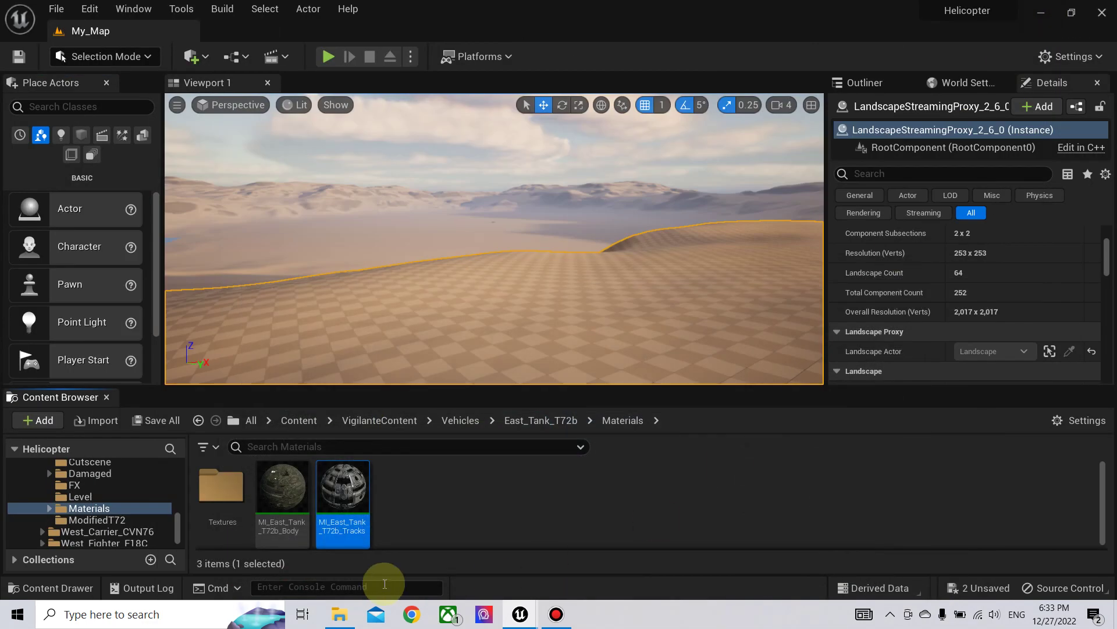
# Open MI_East_Tank_T72b_Tracks and locate its parent material M_Master_Tracks in the Content Browser.
pyautogui.doubleClick(342, 504)
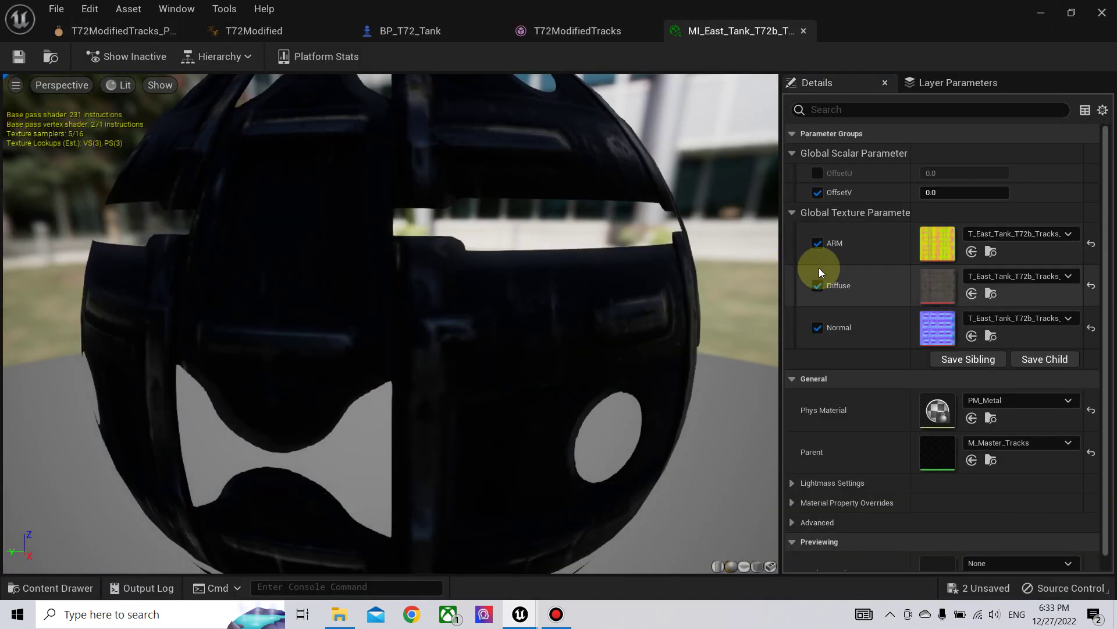
pyautogui.click(989, 462)
pyautogui.click(1042, 12)
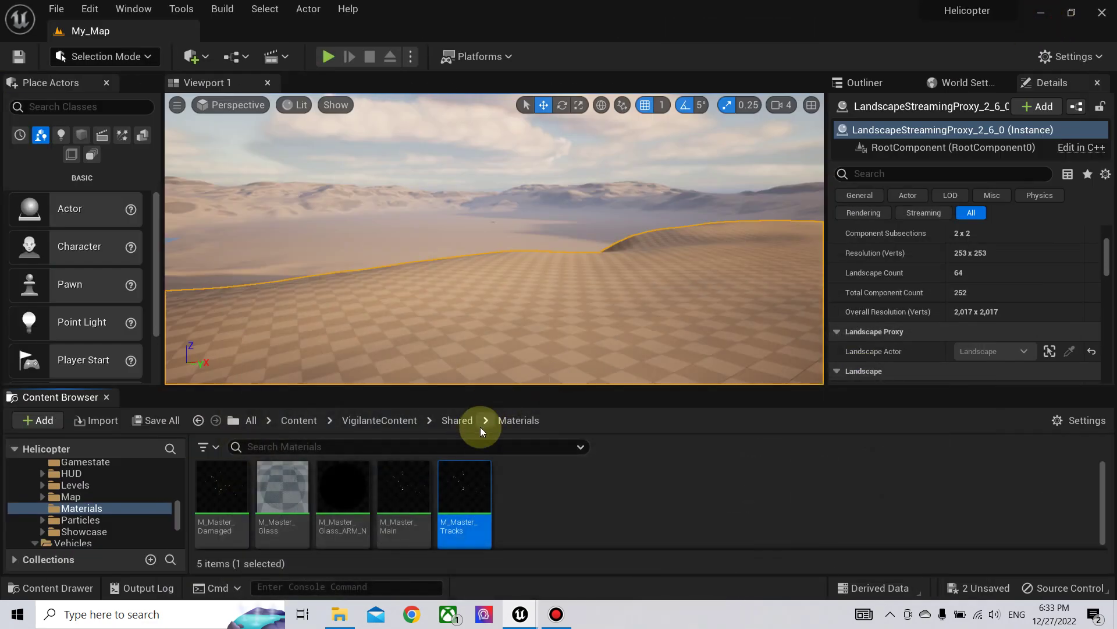
# Duplicate the M_Master_Tracks material and name the copy M_Master_Tracks_Left.
pyautogui.moveTo(471, 500)
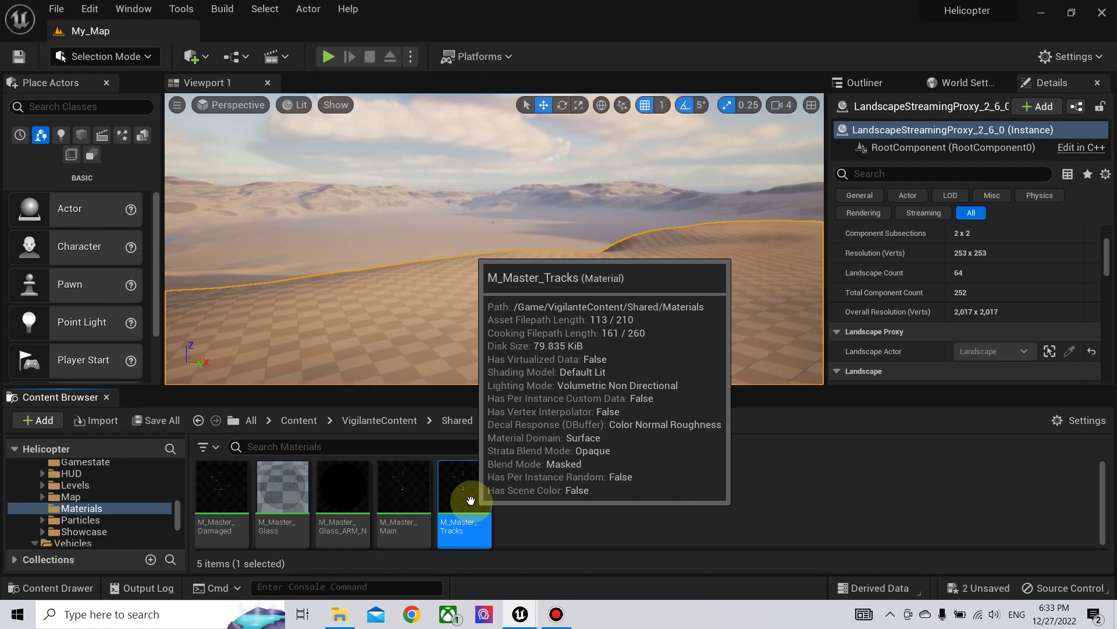
pyautogui.rightClick(471, 501)
pyautogui.click(550, 212)
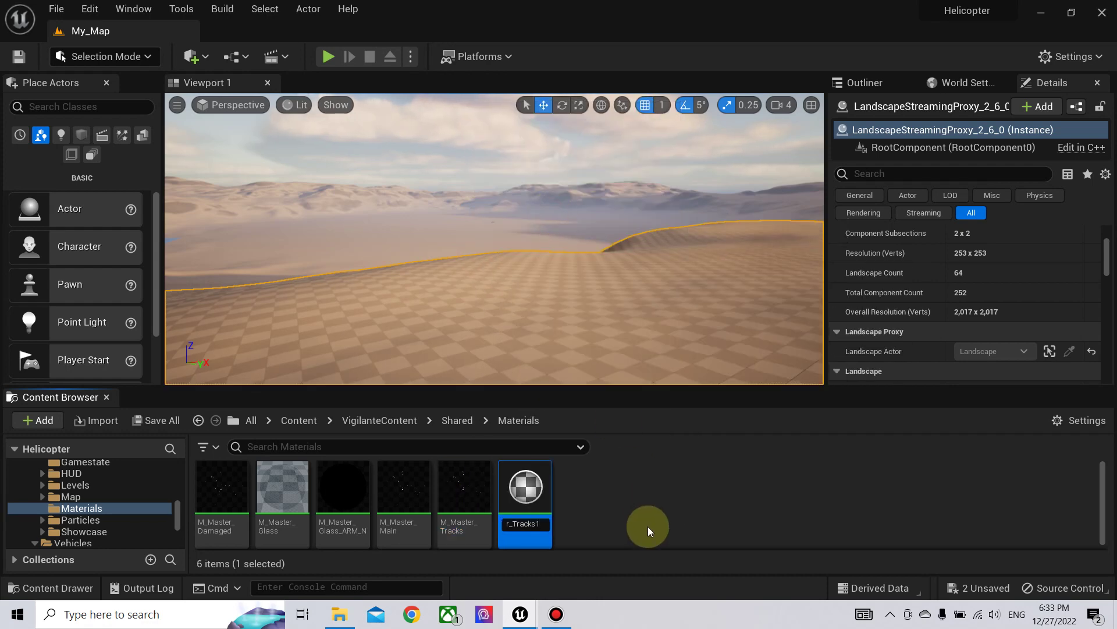
pyautogui.press('BackSpace')
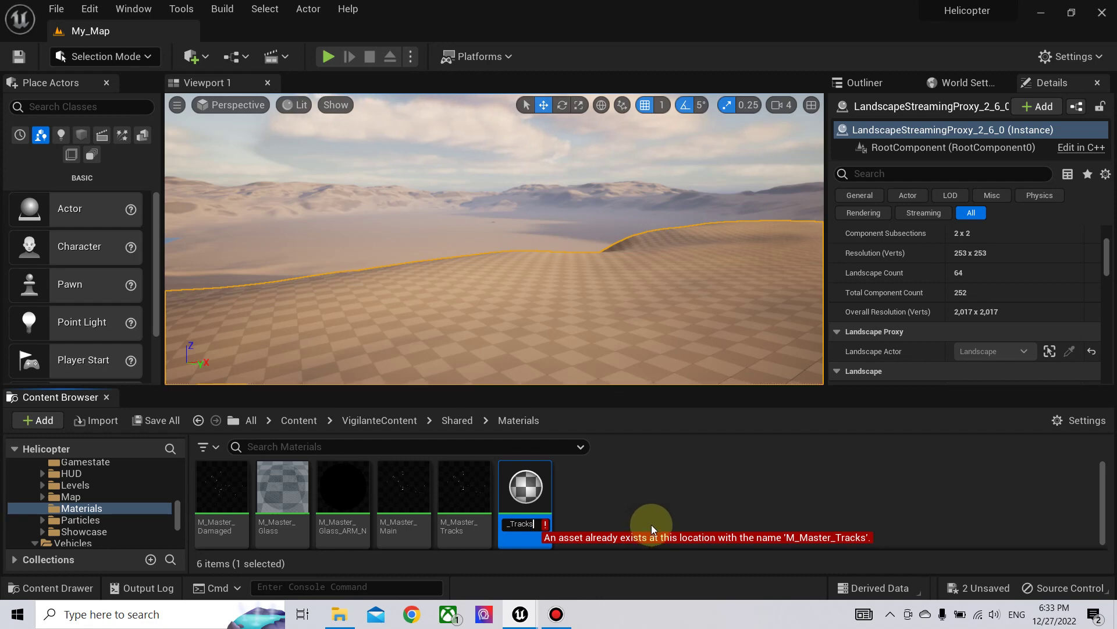
pyautogui.write('_Left')
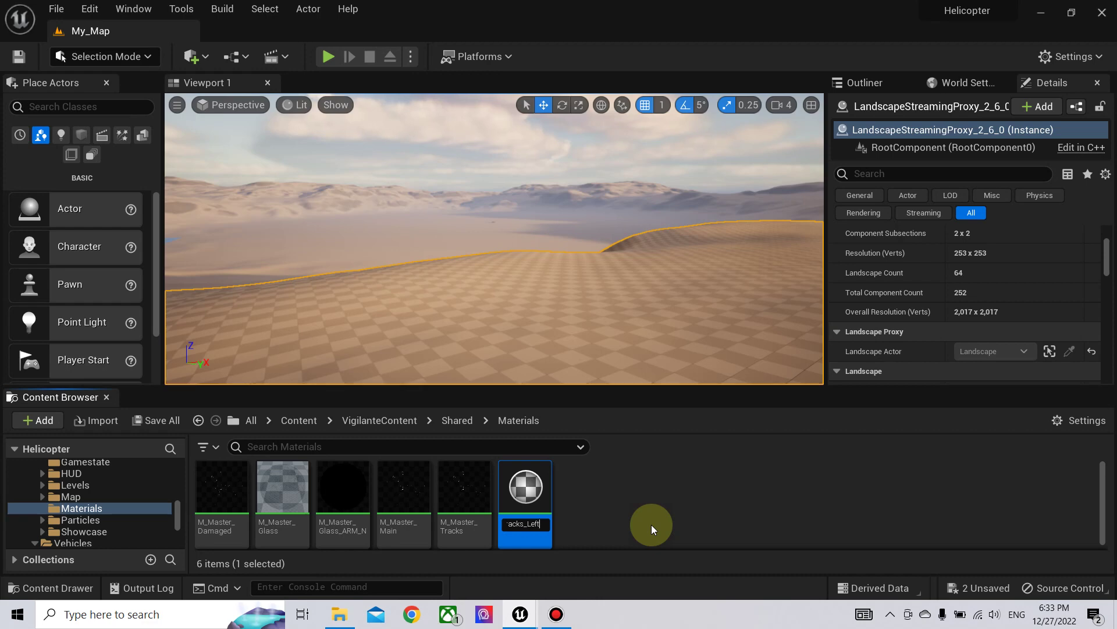
pyautogui.press('Return')
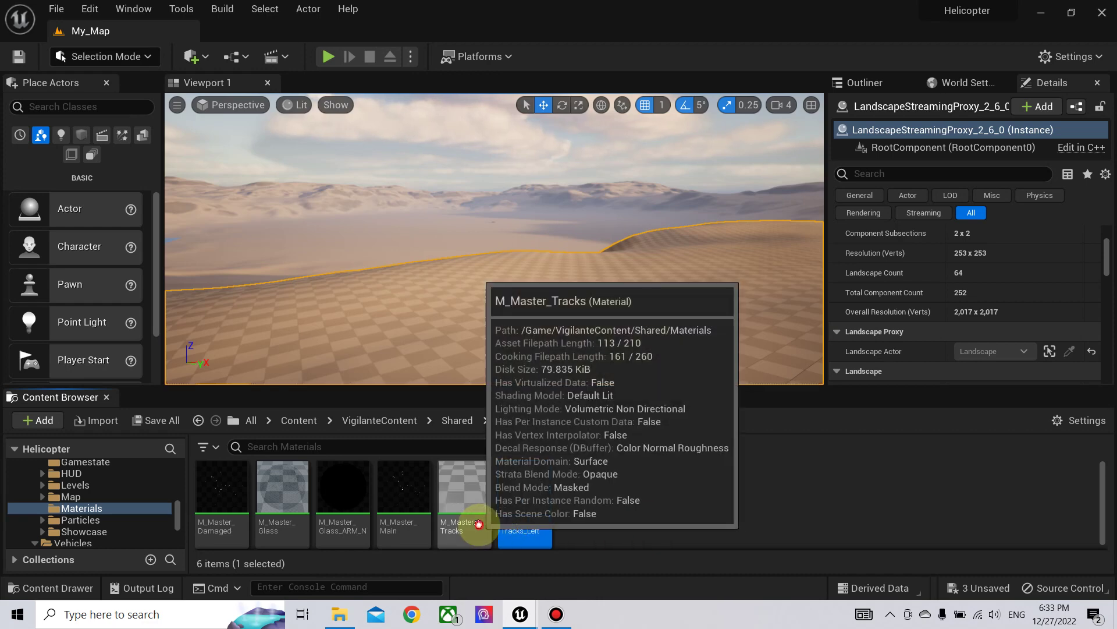
# Rename the original M_Master_Tracks material as M_Master_Tracks_Right.
pyautogui.click(478, 523)
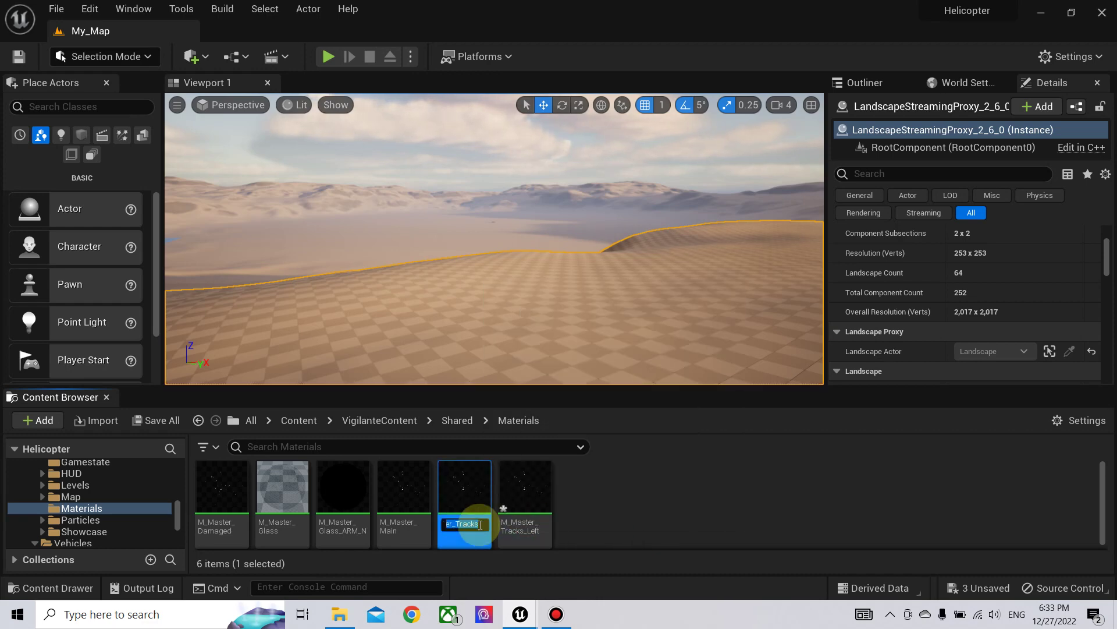
pyautogui.press('F2')
pyautogui.write('_Ri')
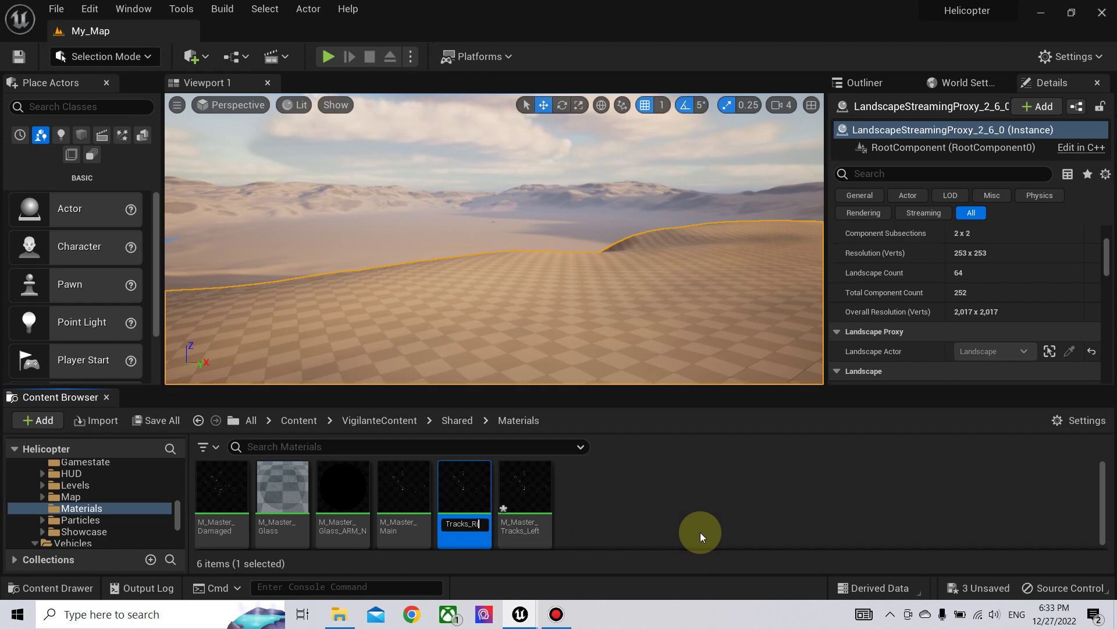
pyautogui.write('ght')
pyautogui.press('Return')
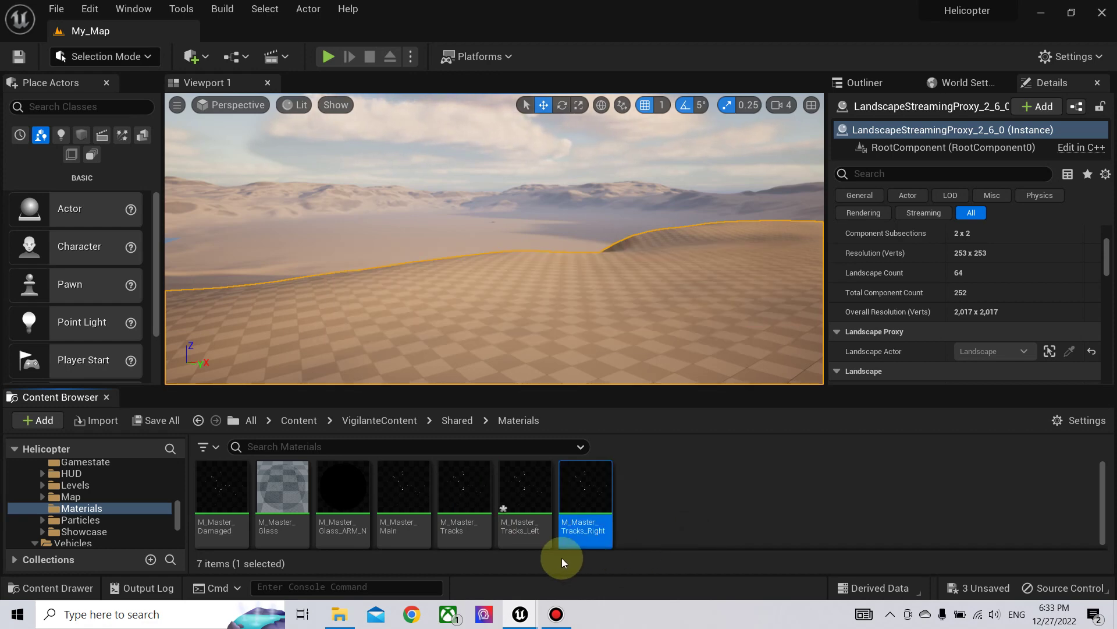
# Open M_Master_Tracks_Right and rename its OffsetV scalar parameter as OffsetV_RT.
pyautogui.doubleClick(527, 498)
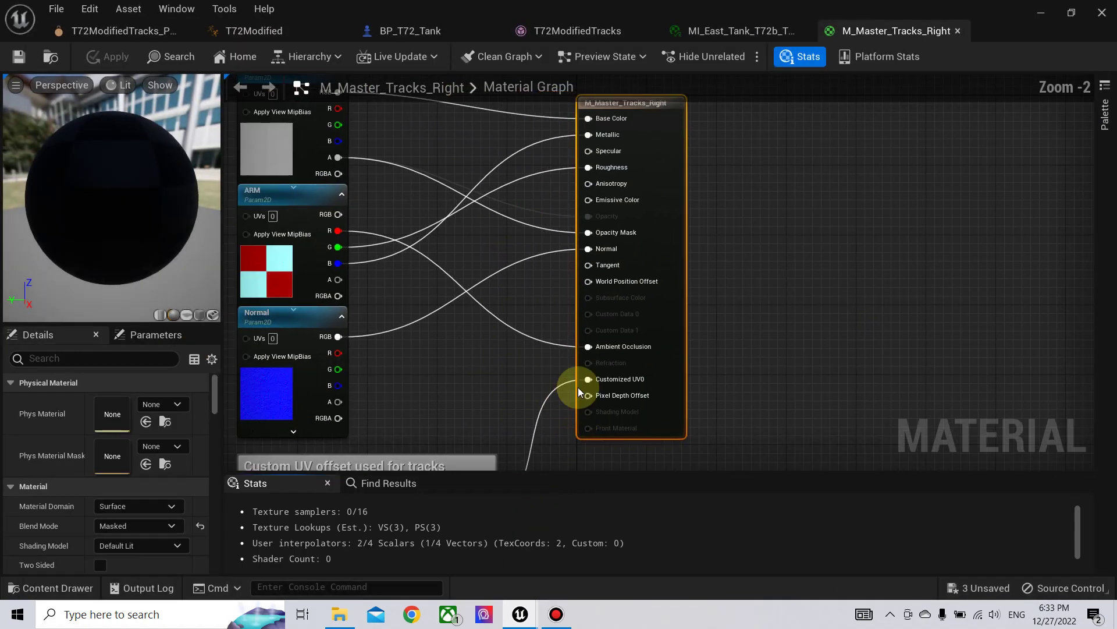
pyautogui.moveTo(482, 350); pyautogui.dragTo(524, 286, button='right')
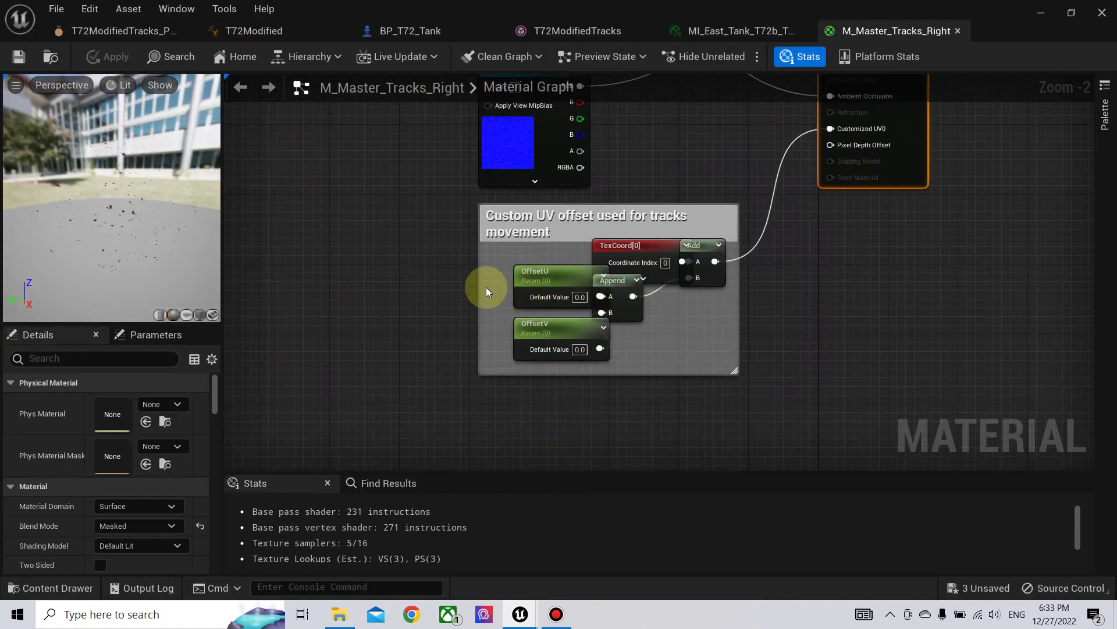
pyautogui.scroll(2, 487, 288)
pyautogui.click(536, 292)
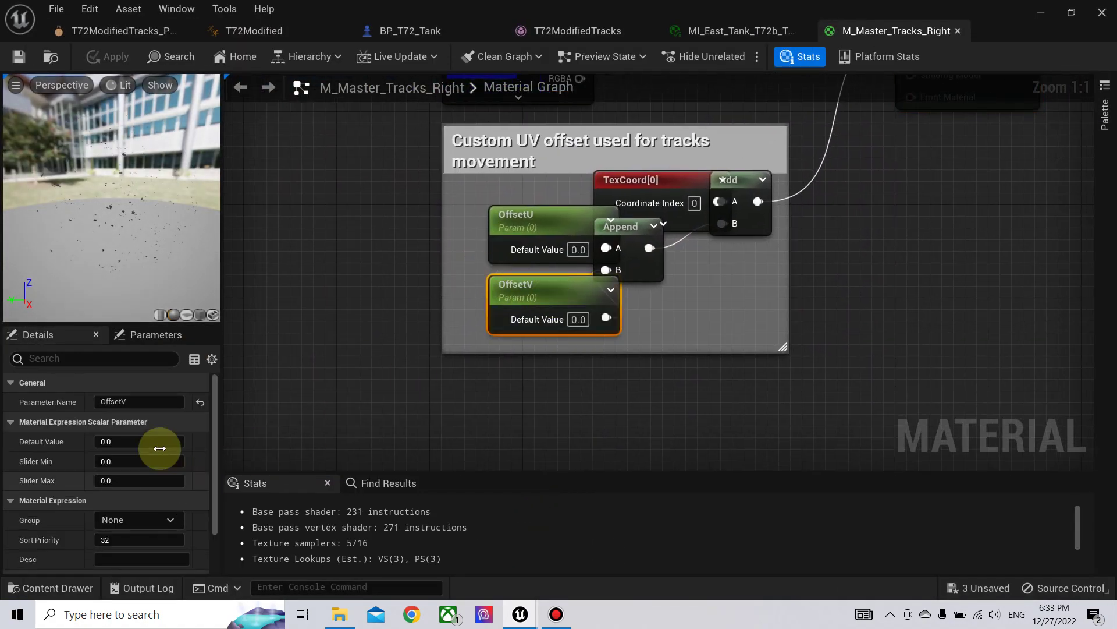
pyautogui.click(133, 402)
pyautogui.click(135, 402)
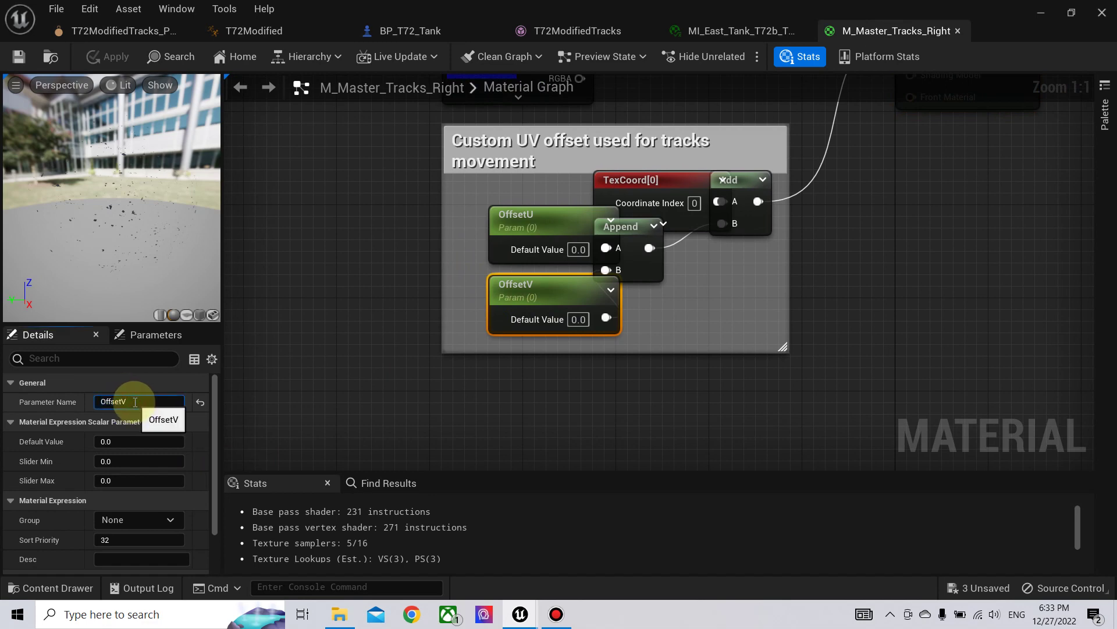
pyautogui.write('RT')
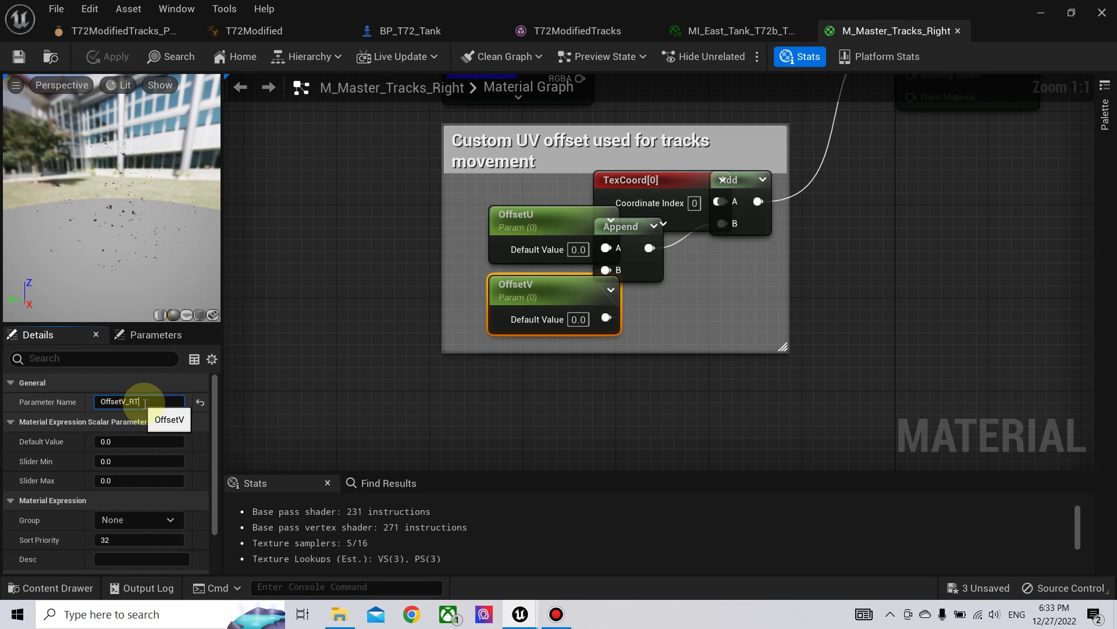
pyautogui.press('Return')
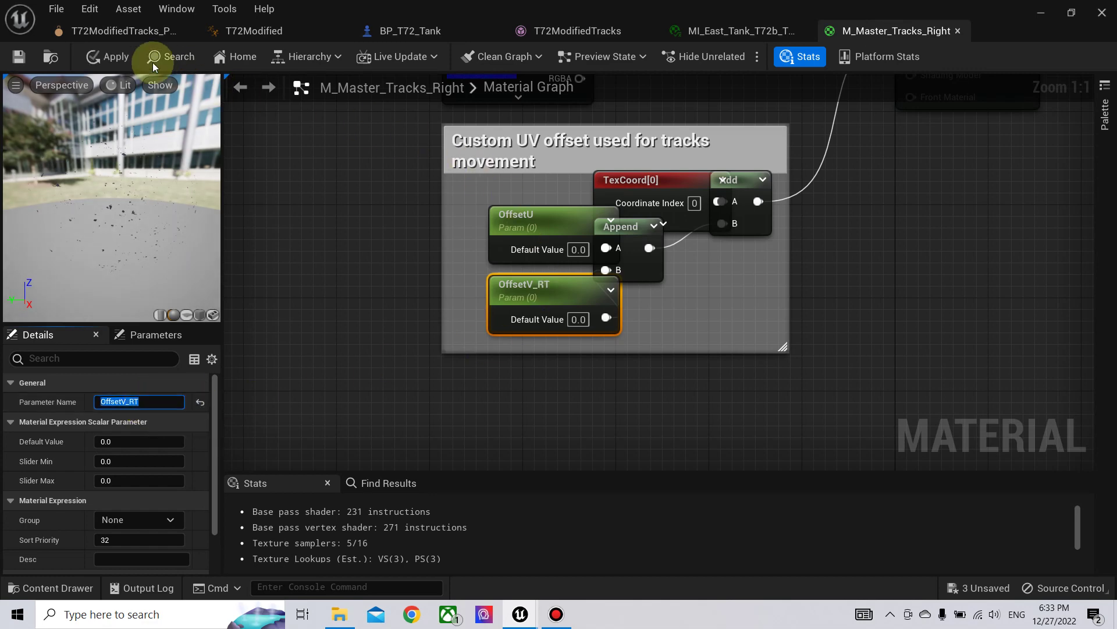
# Save M_Master_Tracks_Right, close it and the MI_East_Tank_T72b_Tracks editor, and return to the Content Browser.
pyautogui.click(20, 56)
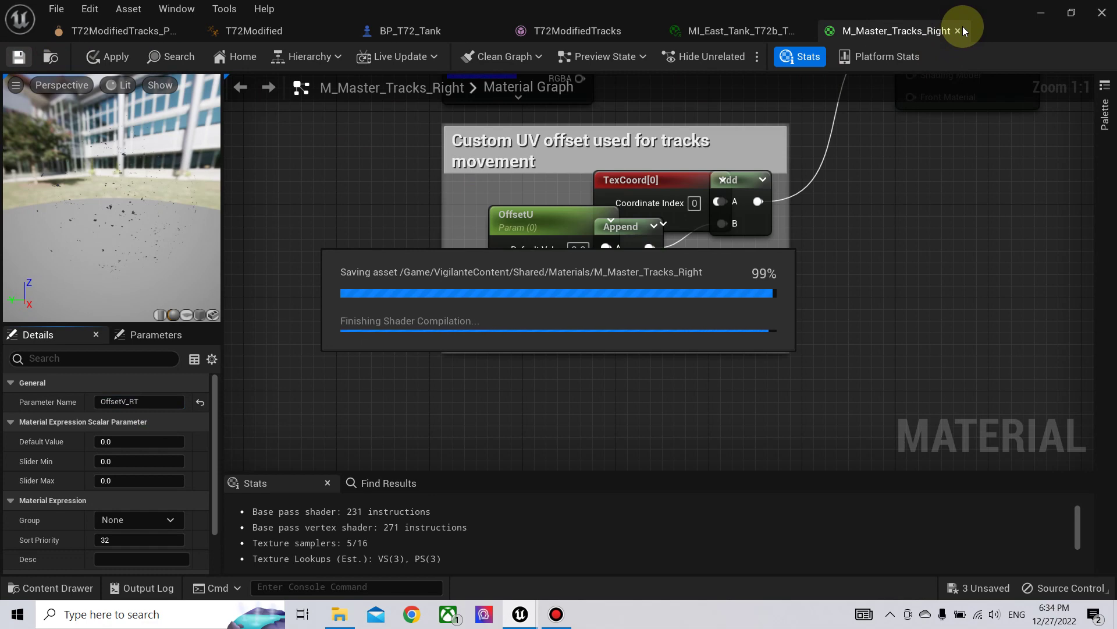
pyautogui.click(959, 29)
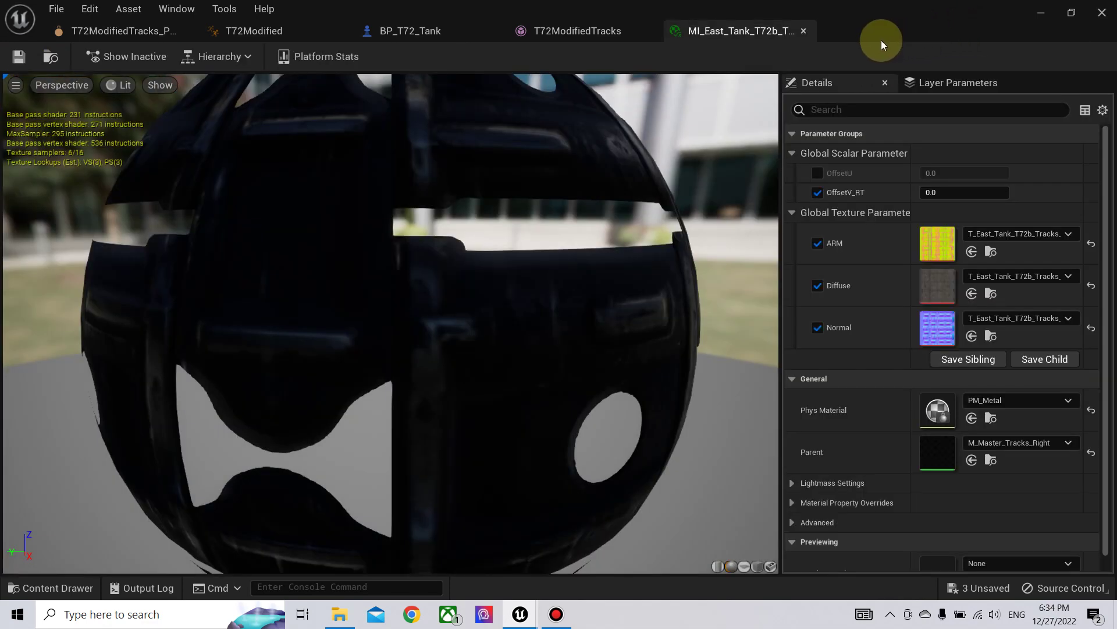
pyautogui.click(802, 32)
pyautogui.click(1043, 13)
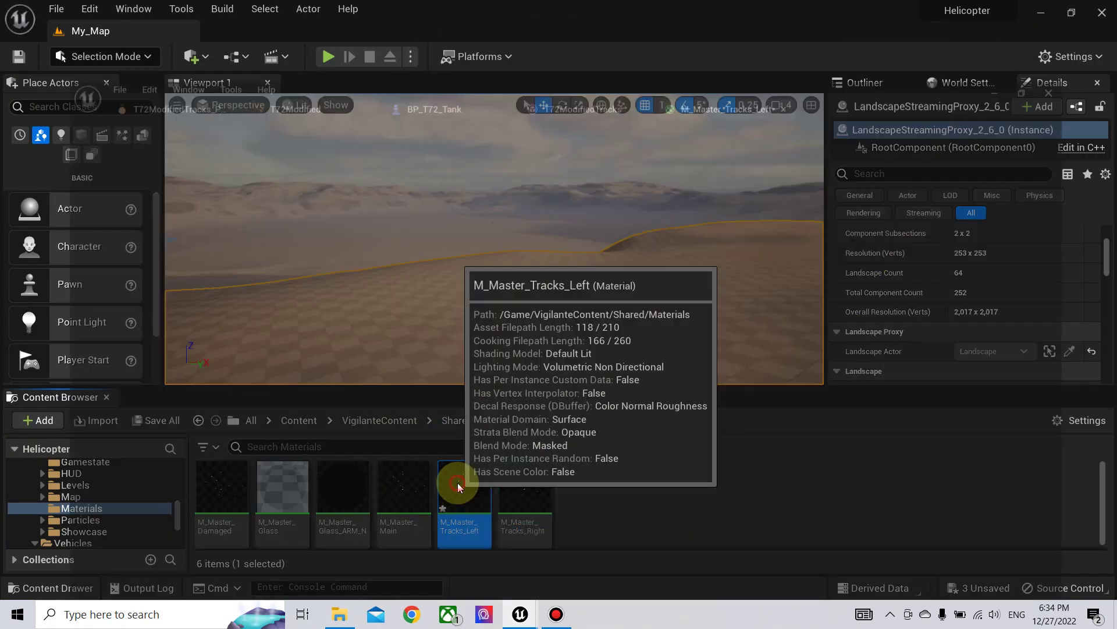
# Open the M_Master_Tracks_Left material at its custom UV offset nodes.
pyautogui.doubleClick(457, 481)
pyautogui.moveTo(439, 360); pyautogui.dragTo(623, 152, button='right')
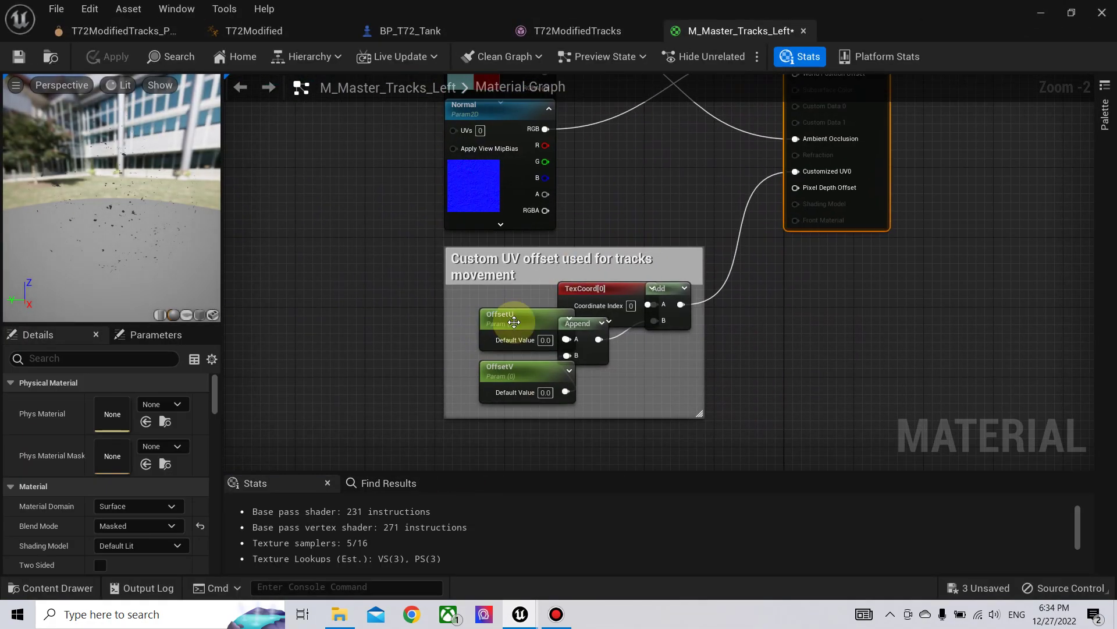
pyautogui.click(518, 371)
pyautogui.click(150, 401)
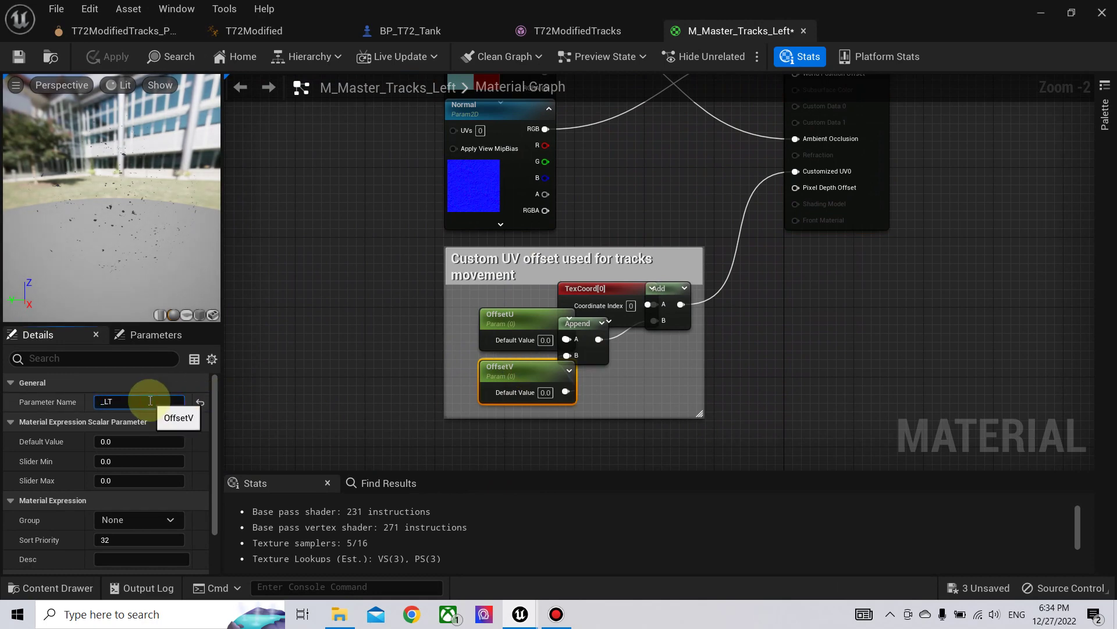
pyautogui.write('_LT')
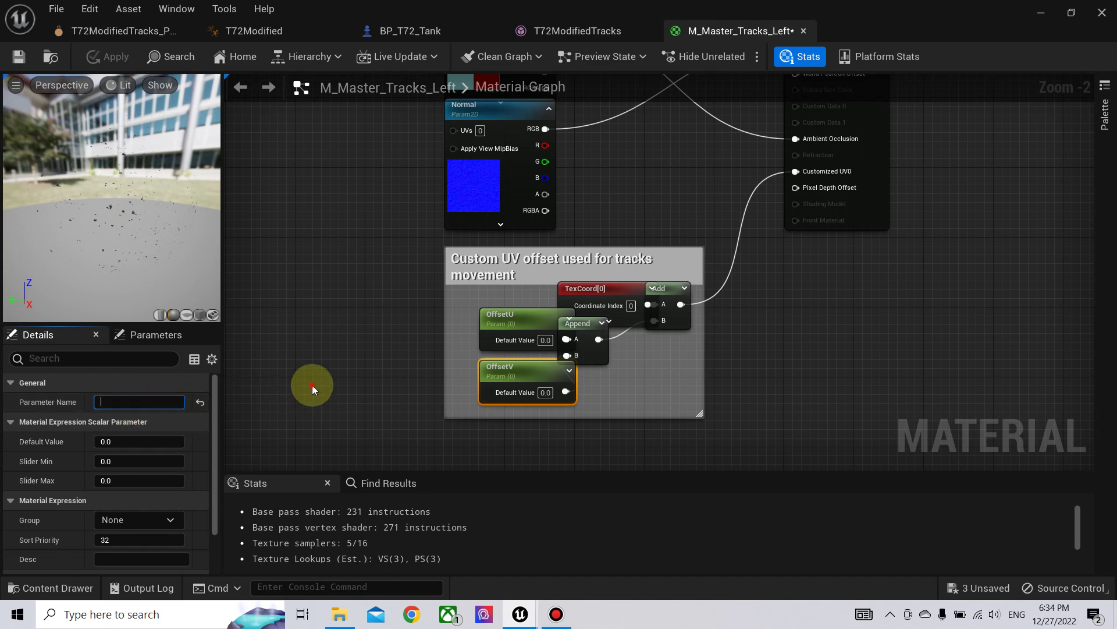
pyautogui.click(314, 385)
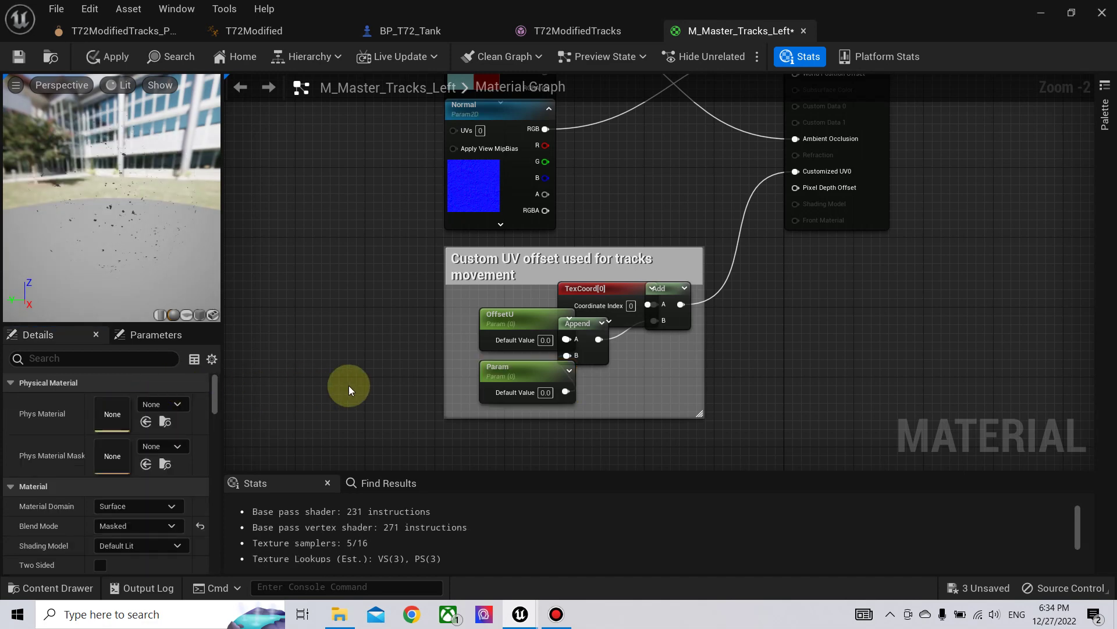
pyautogui.hotkey('ctrl', 'z')
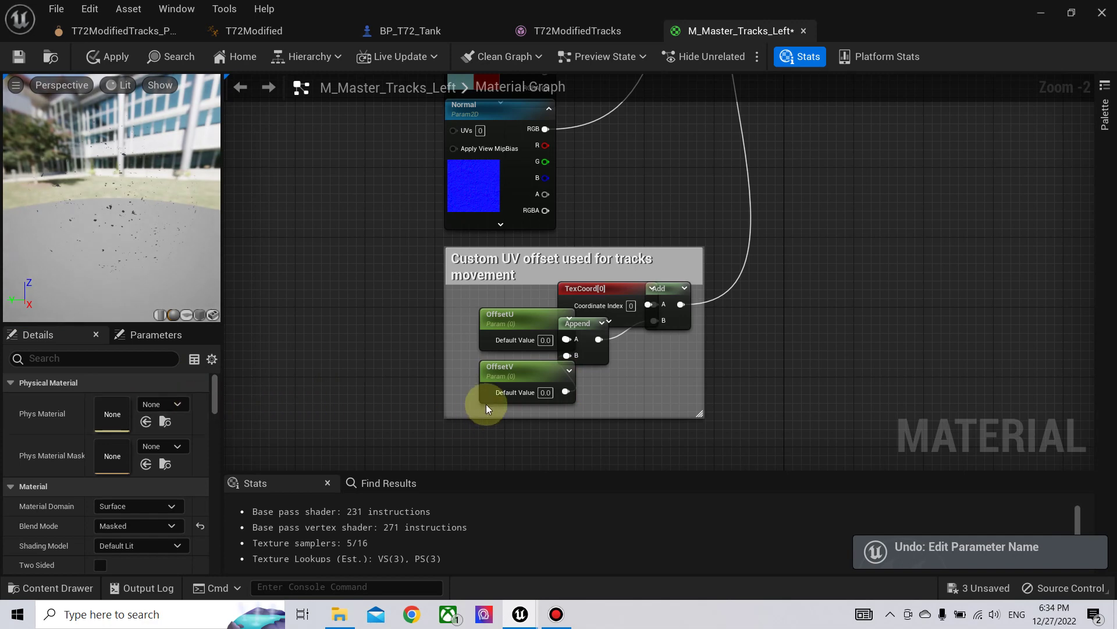
# Rename the OffsetV parameter of M_Master_Tracks_Left as OffsetV_LT, save and close the material, and return to the Content Browser.
pyautogui.click(512, 378)
pyautogui.click(144, 400)
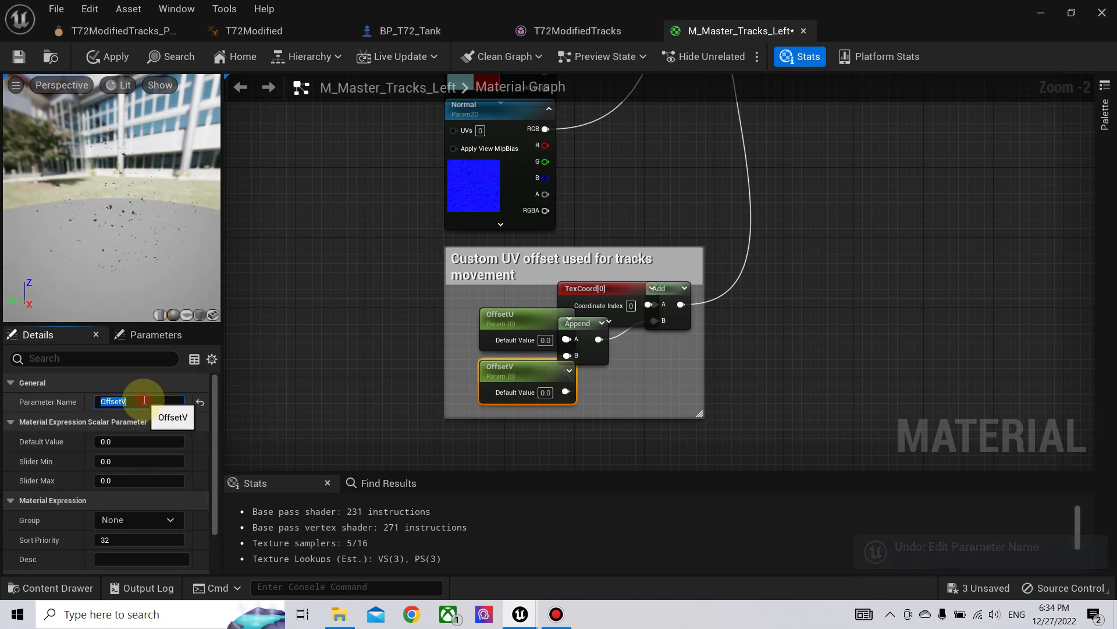
pyautogui.click(143, 401)
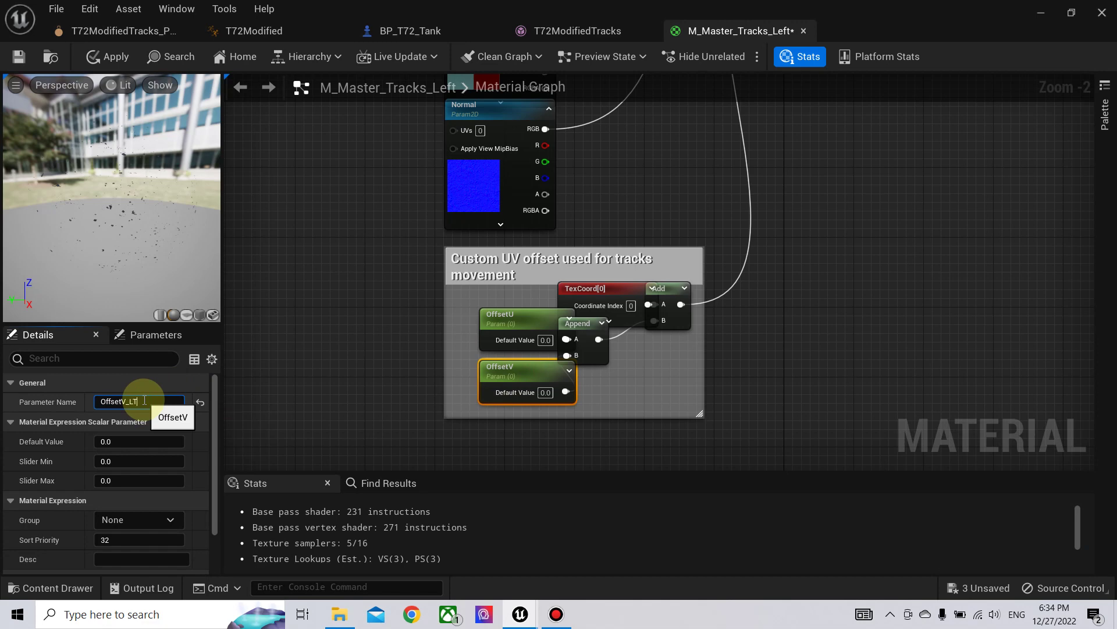
pyautogui.click(19, 57)
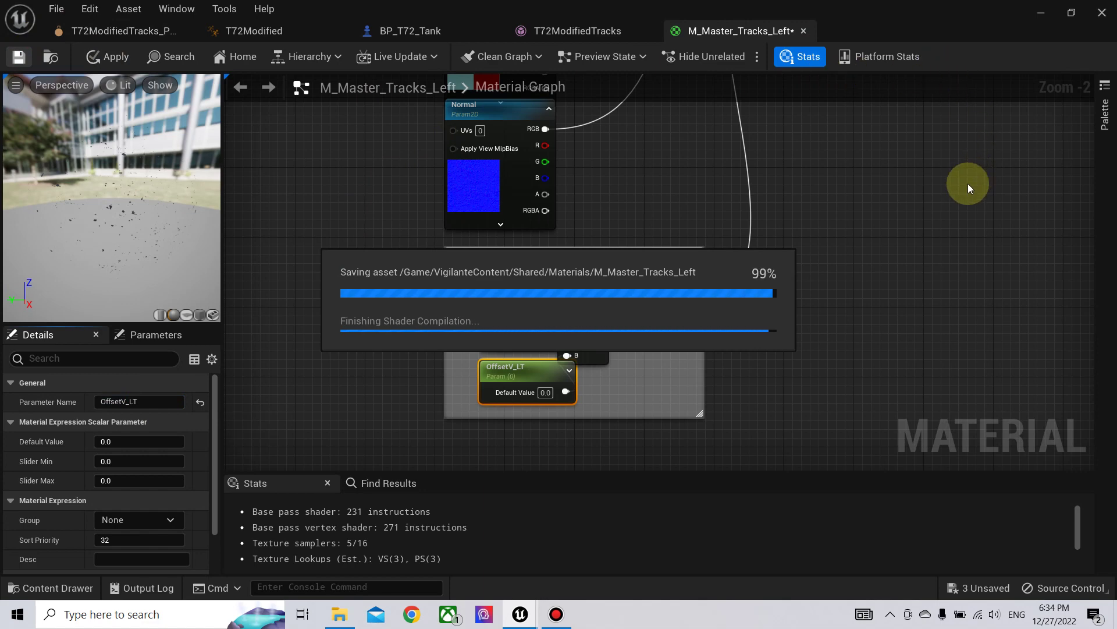
pyautogui.click(804, 31)
pyautogui.click(1033, 17)
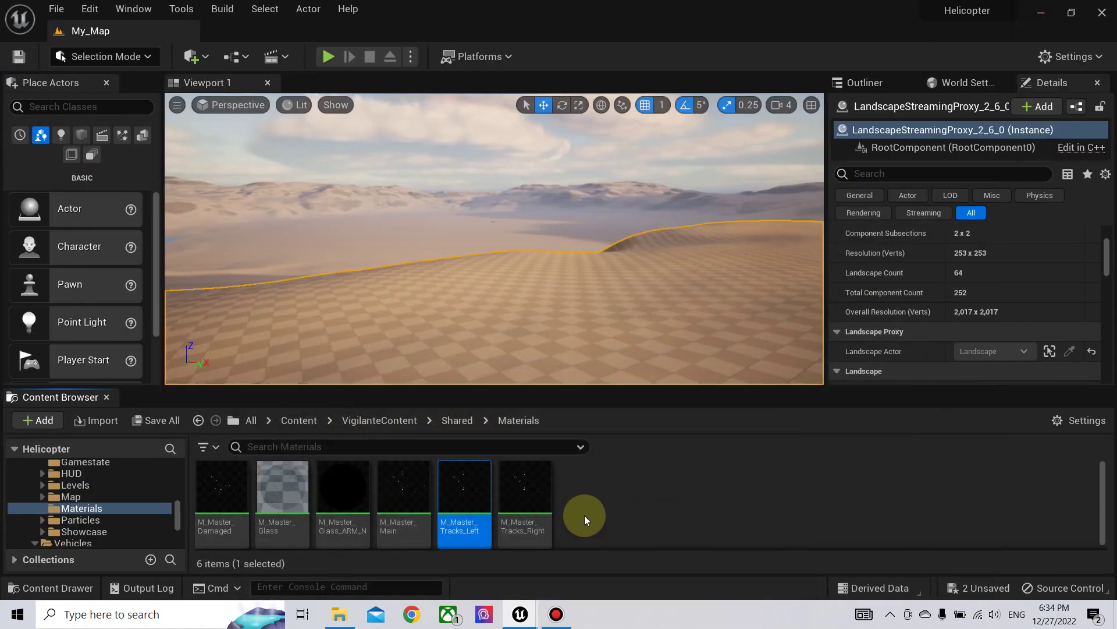
# Create a material instance from M_Master_Tracks_Left, open it and enable its OffsetV_LT parameter override.
pyautogui.rightClick(467, 502)
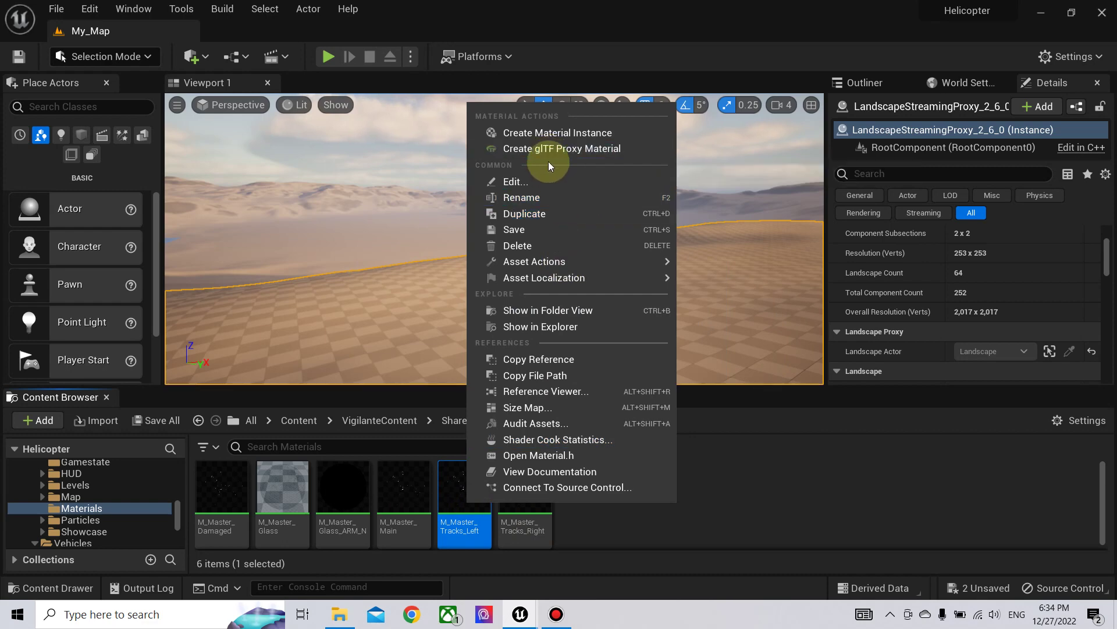
pyautogui.click(560, 135)
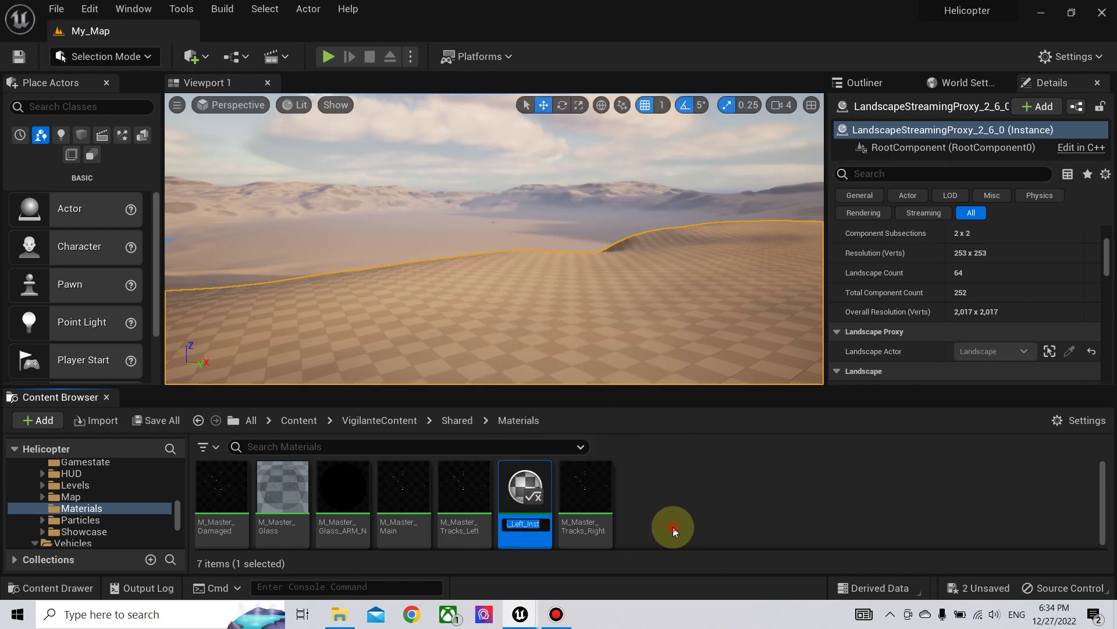
pyautogui.doubleClick(514, 524)
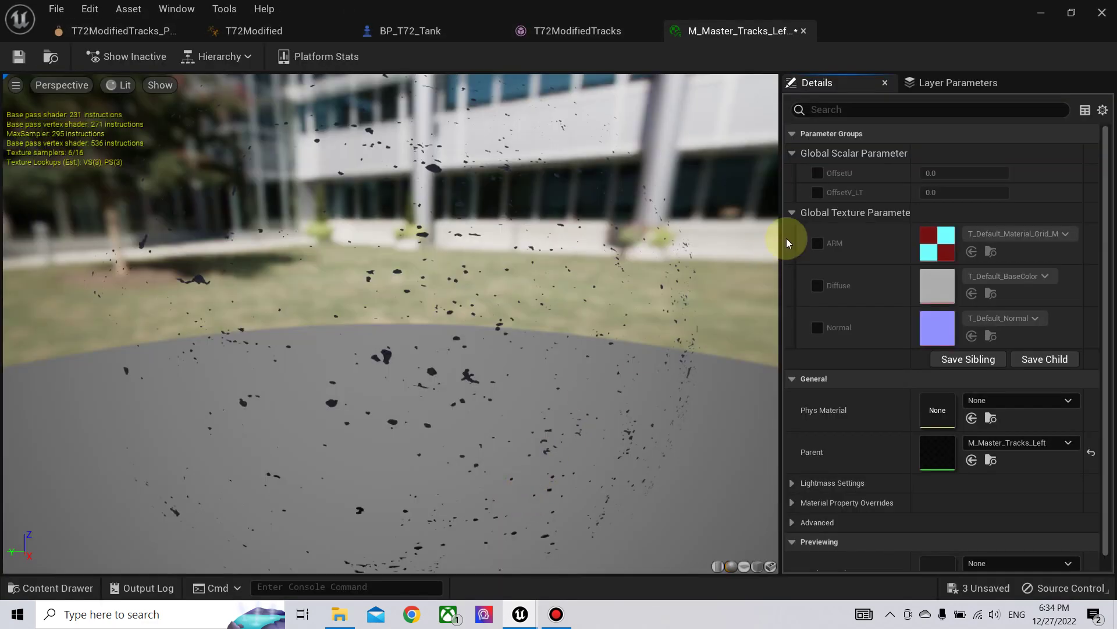
pyautogui.click(818, 193)
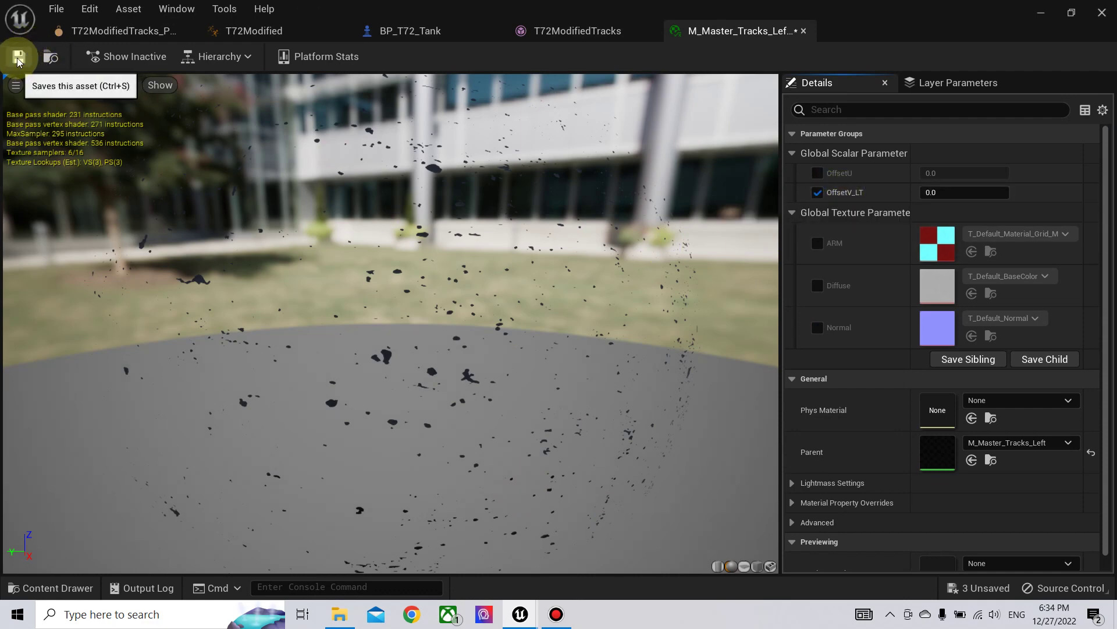
# Enable the ARM, Diffuse and Normal texture overrides in the new left track material instance and save it.
pyautogui.click(818, 242)
pyautogui.click(817, 285)
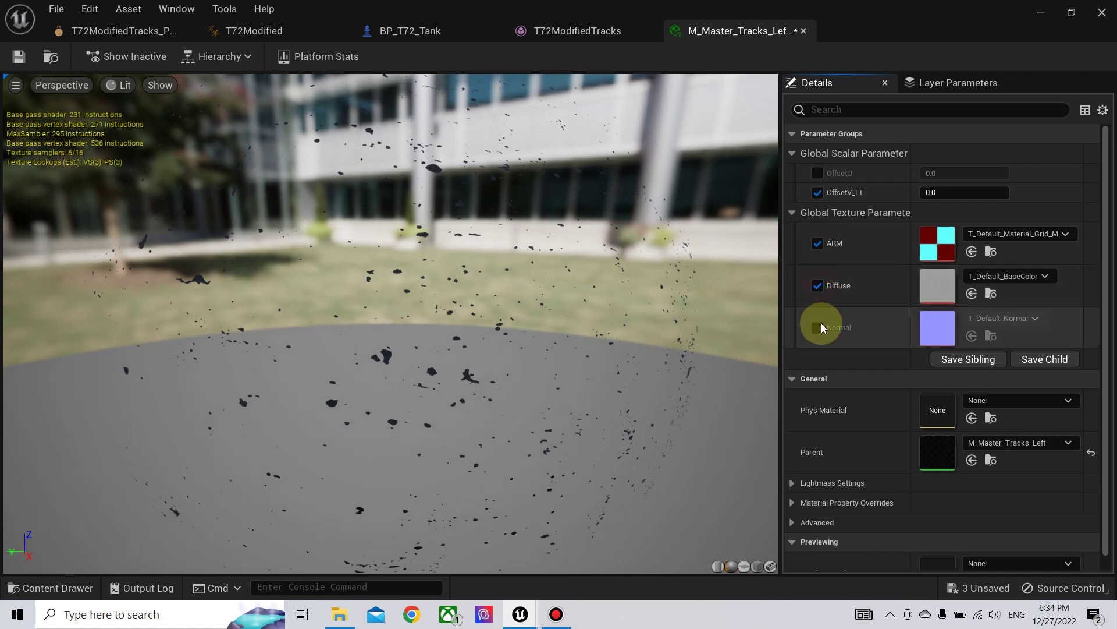
pyautogui.click(818, 327)
pyautogui.scroll(-1, 836, 337)
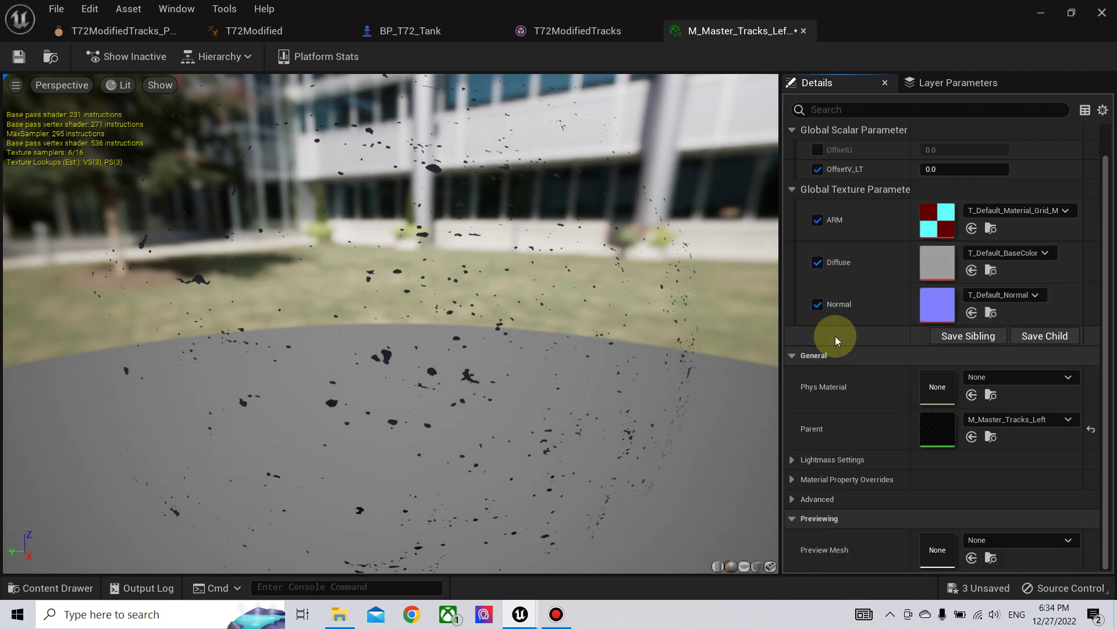
pyautogui.click(19, 57)
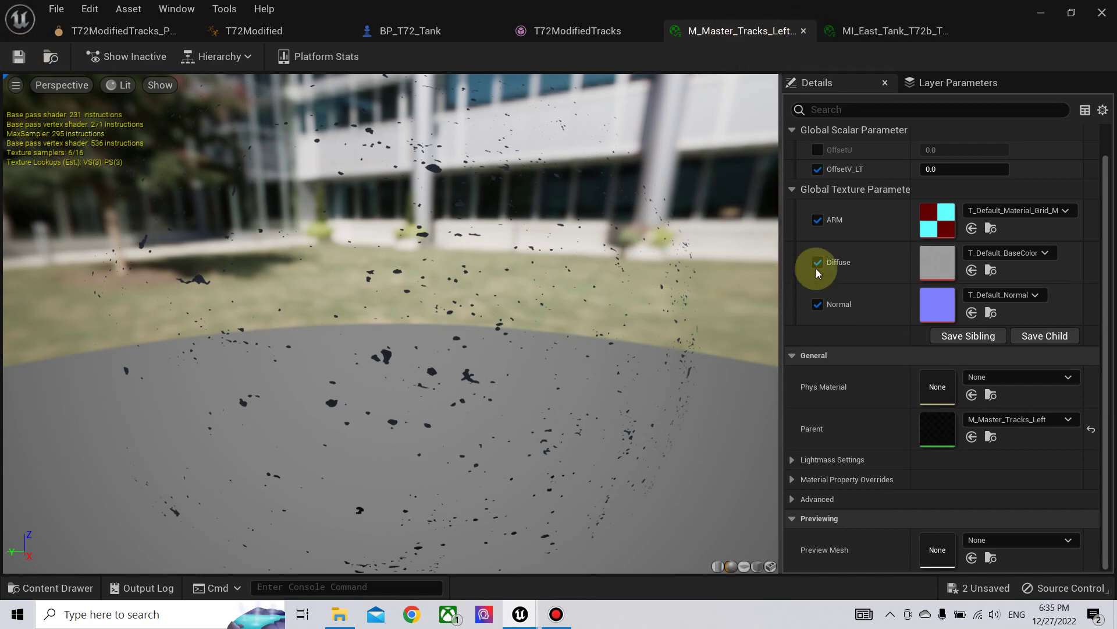
# Check the parameters of the MI_East_Tank_T72b_Tracks instance and return to the Content Browser.
pyautogui.click(868, 36)
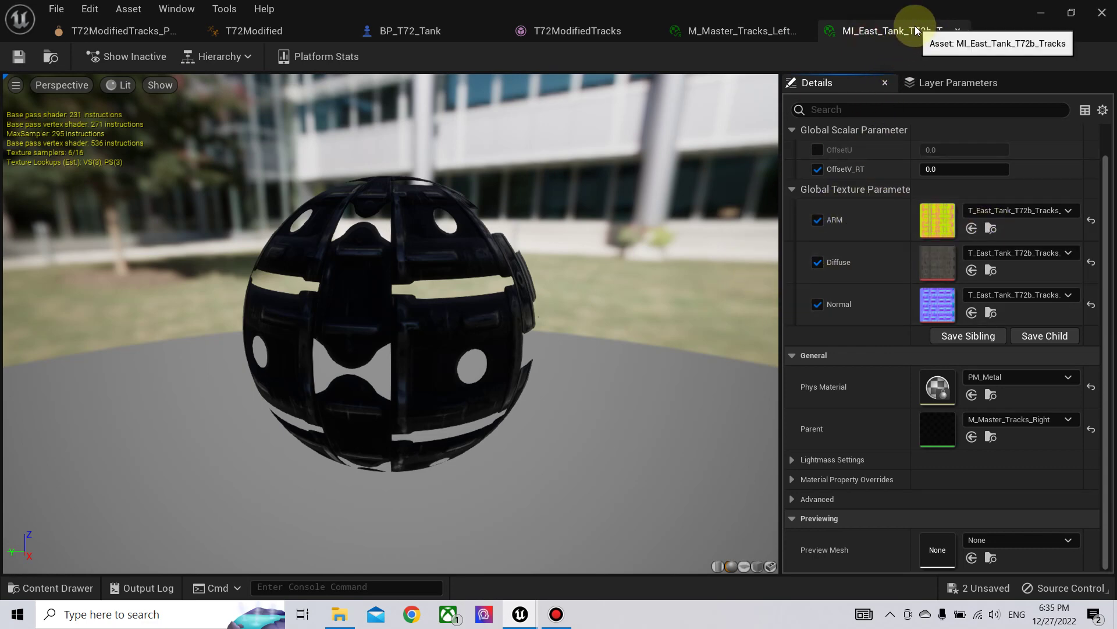
pyautogui.click(1040, 12)
pyautogui.moveTo(416, 521)
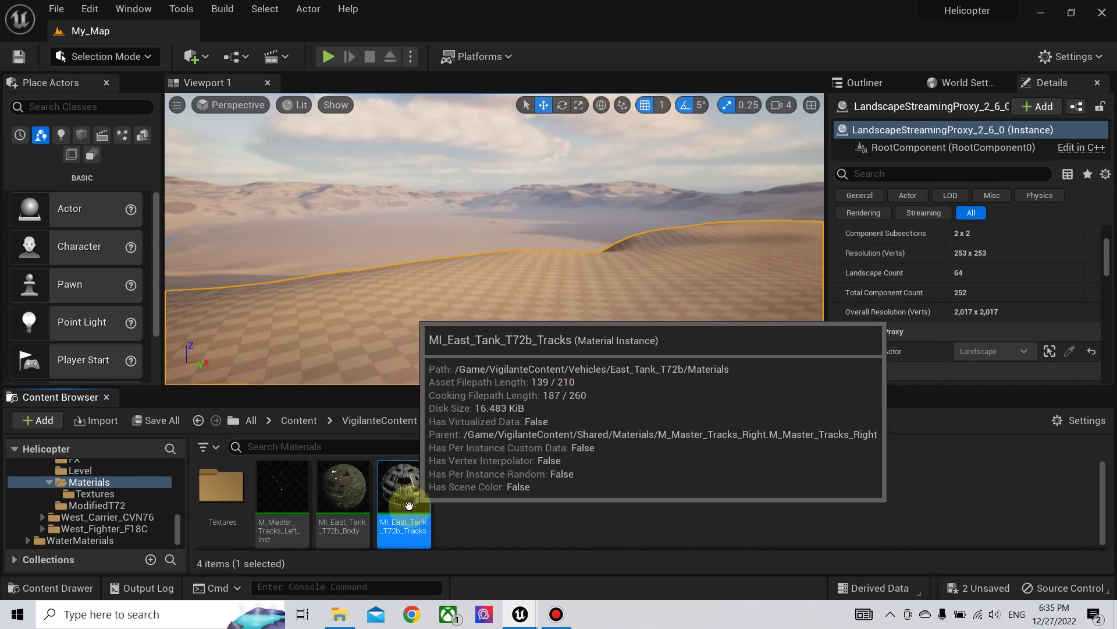
pyautogui.doubleClick(419, 524)
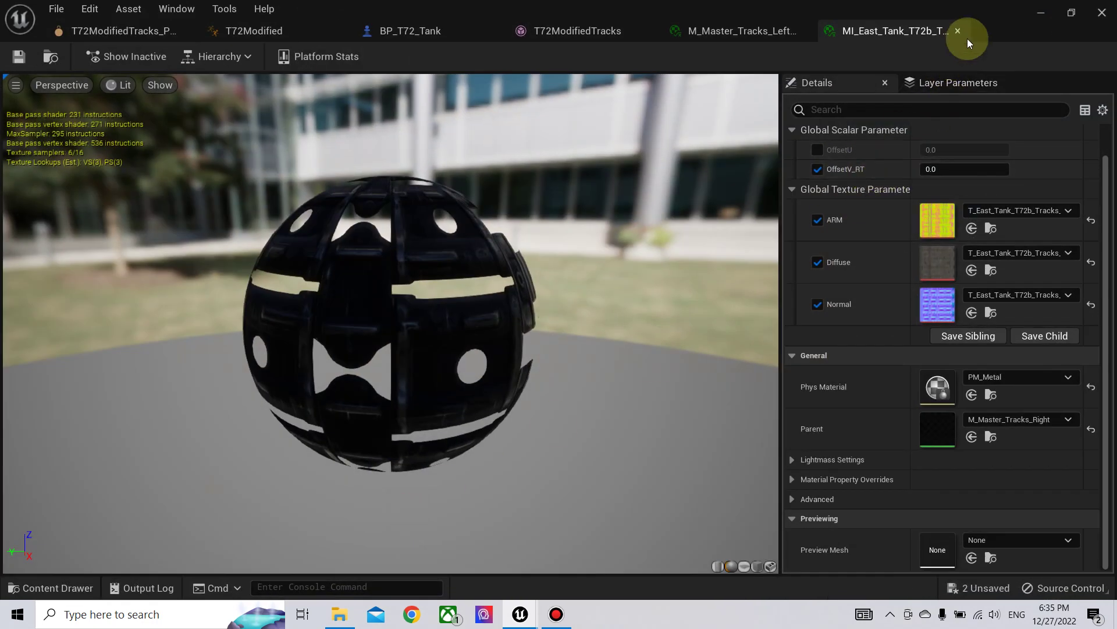
pyautogui.click(1054, 7)
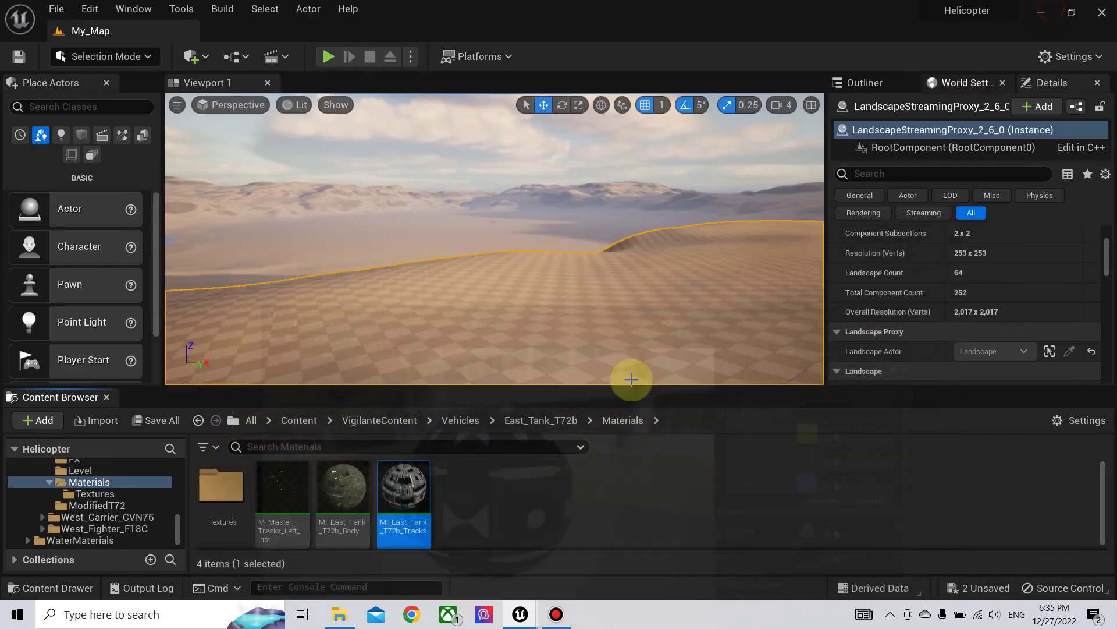
# Rename the MI_East_Tank_T72b_Tracks material instance as T72_RT_Track.
pyautogui.click(401, 523)
pyautogui.press('End')
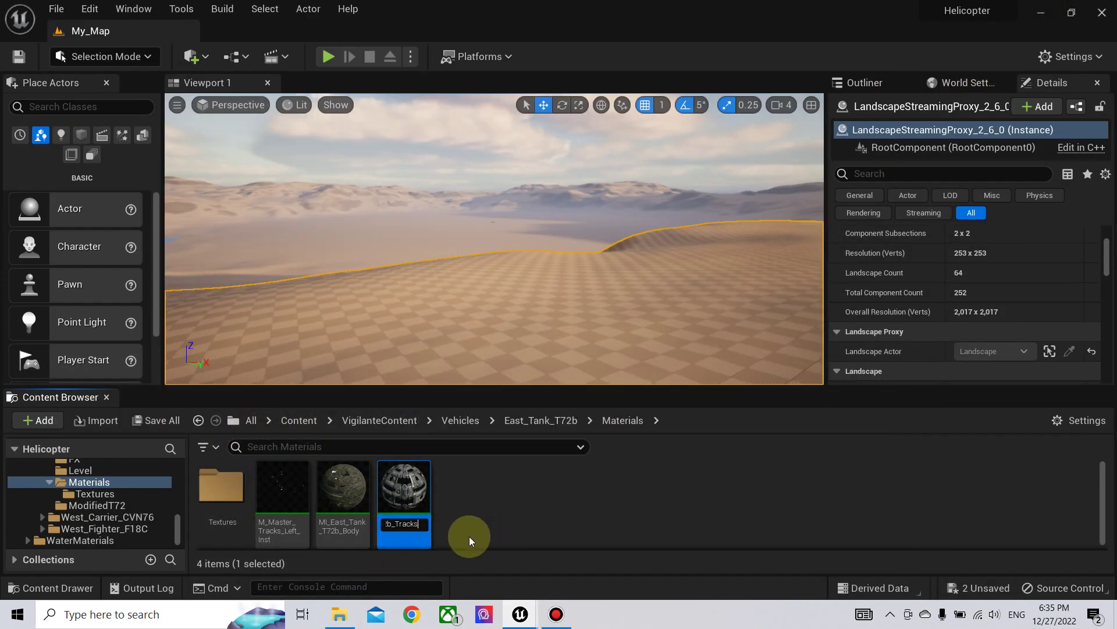
pyautogui.write('_Tank_T7')
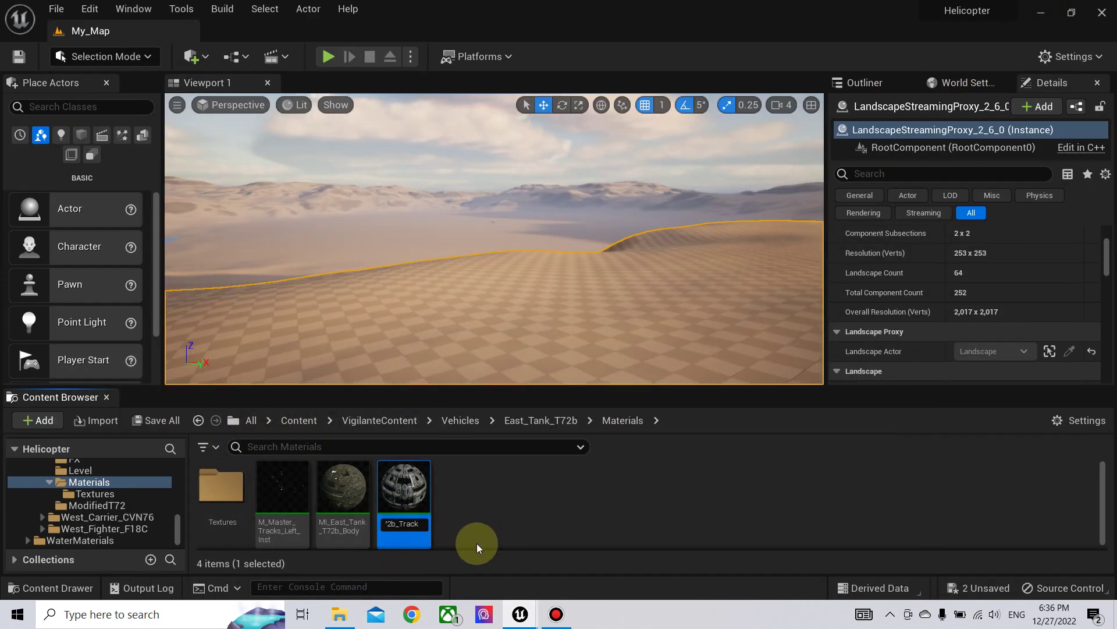
pyautogui.press('BackSpace')
pyautogui.press('BackSpace')
pyautogui.press('BackSpace')
pyautogui.press('BackSpace')
pyautogui.press('BackSpace')
pyautogui.press('BackSpace')
pyautogui.press('BackSpace')
pyautogui.press('BackSpace')
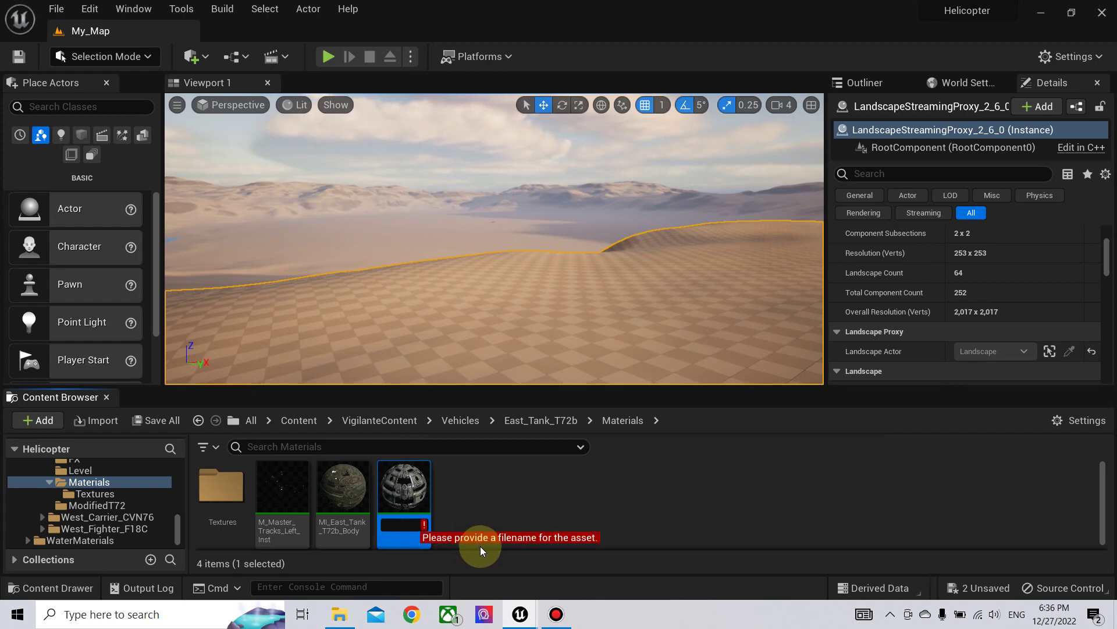
pyautogui.write('T72')
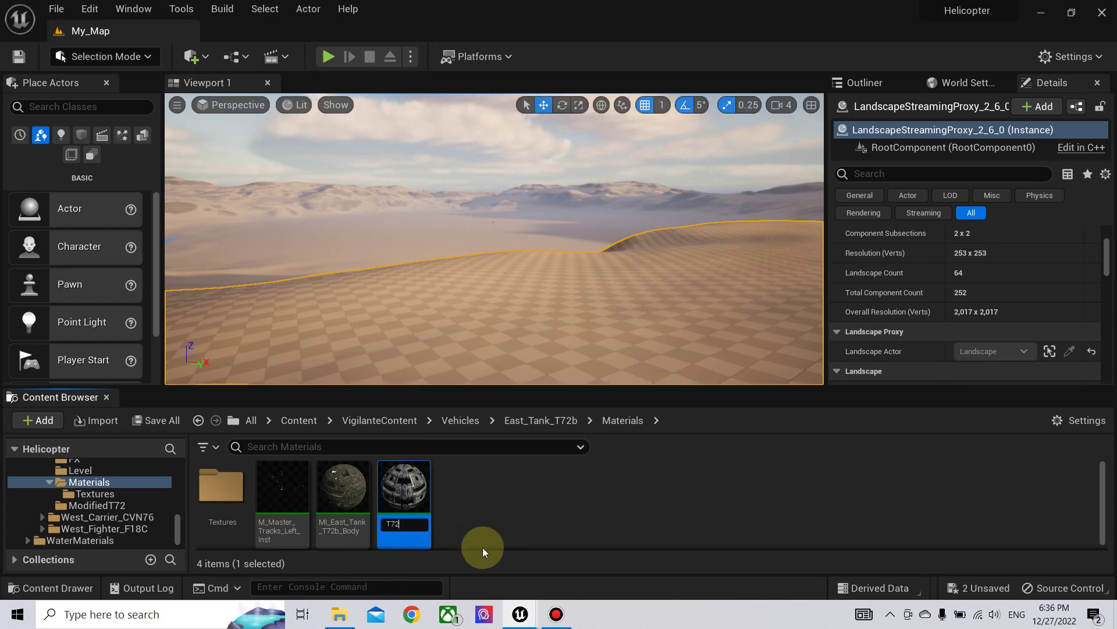
pyautogui.write('_RT')
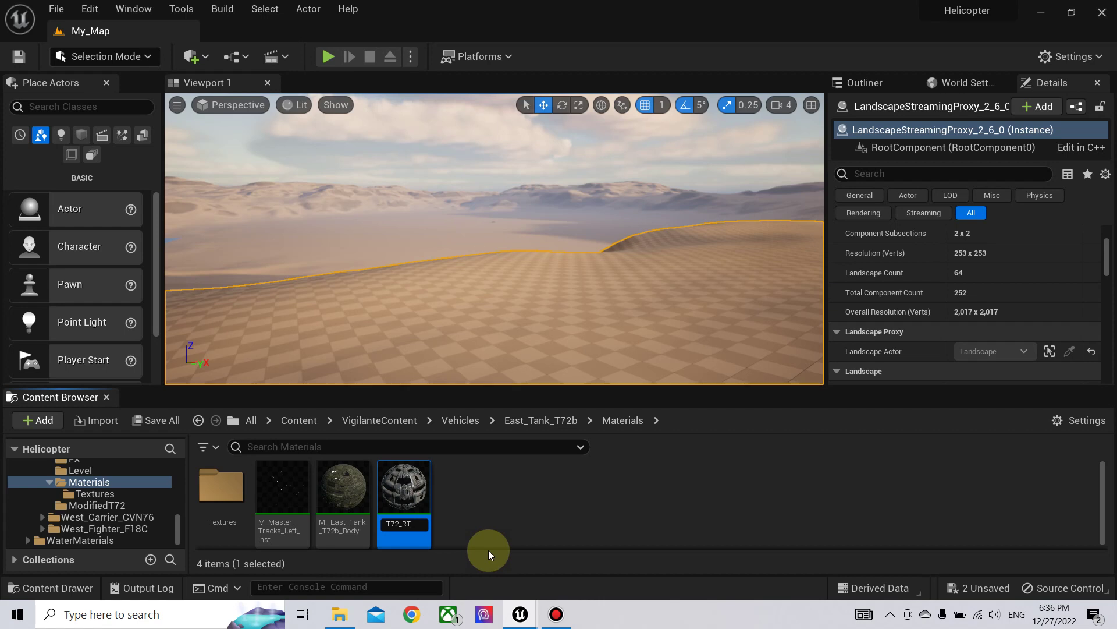
pyautogui.write('_Track')
pyautogui.press('Return')
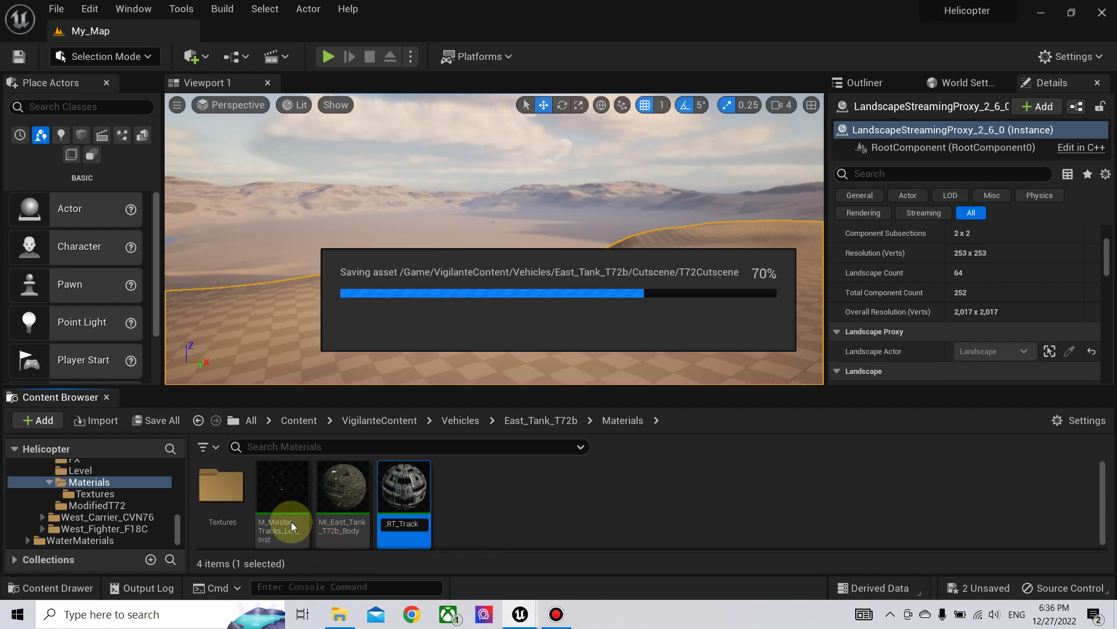
# Rename the M_Master_Tracks_Left_Inst material instance as T72_LT_Track.
pyautogui.click(291, 521)
pyautogui.press('F2')
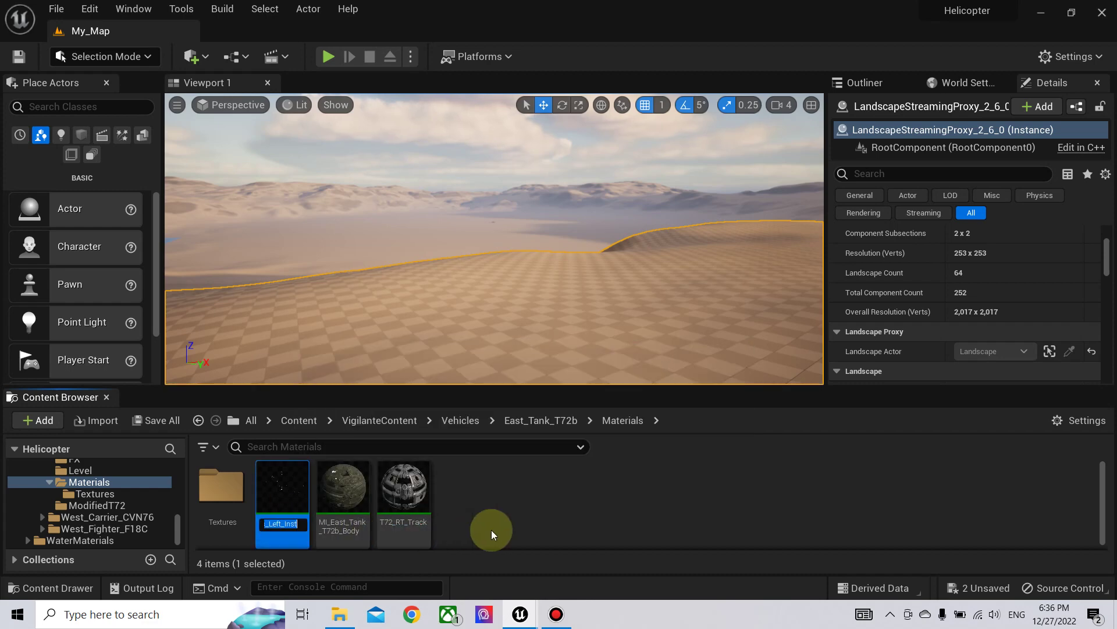
pyautogui.write('T72_')
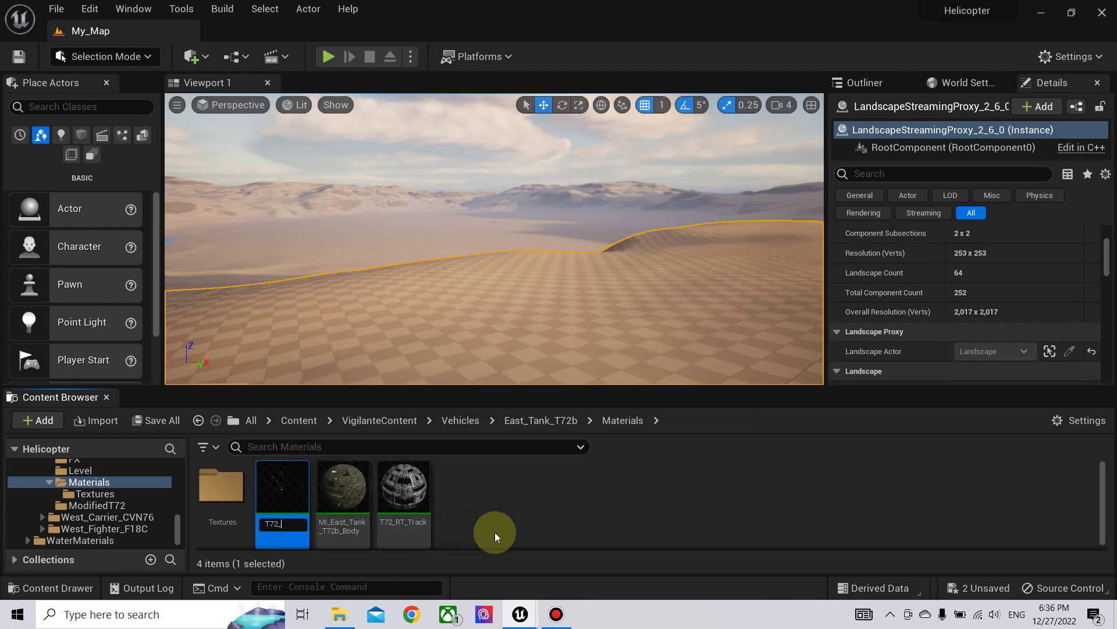
pyautogui.write('LT')
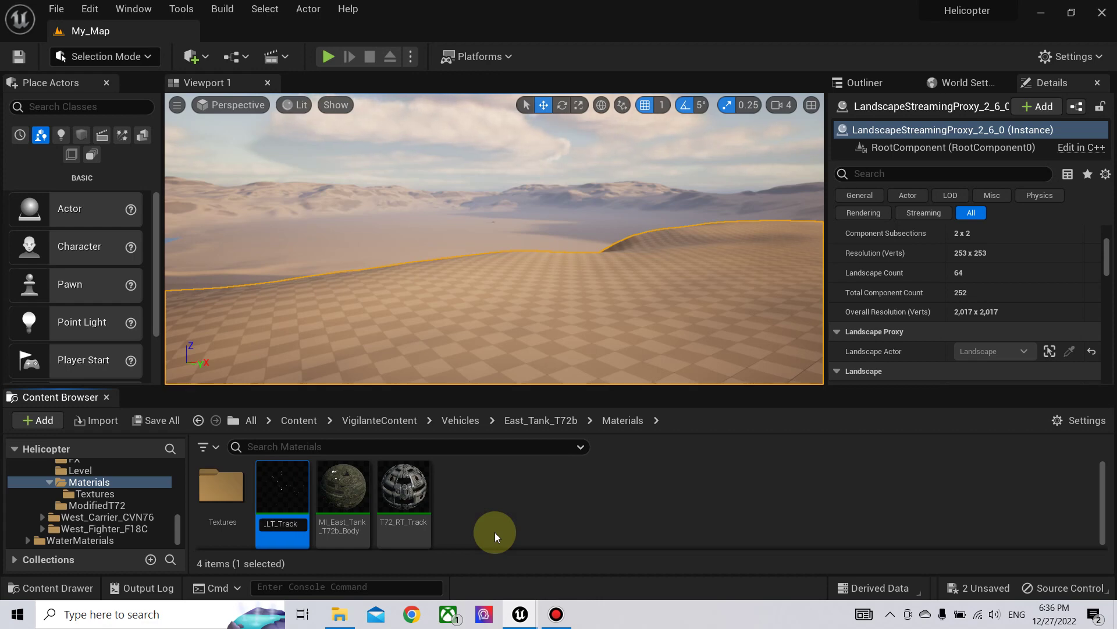
pyautogui.write('_Track')
pyautogui.press('Return')
# Assign the ARM and Diffuse textures used by T72_RT_Track to the matching parameters of T72_LT_Track.
pyautogui.doubleClick(410, 495)
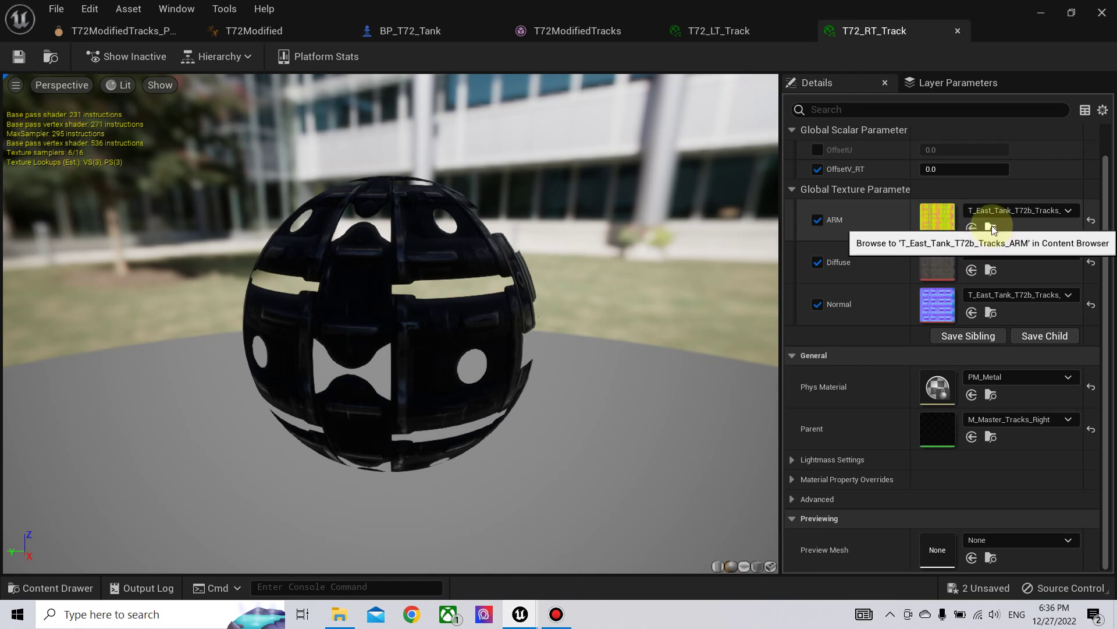
pyautogui.click(713, 29)
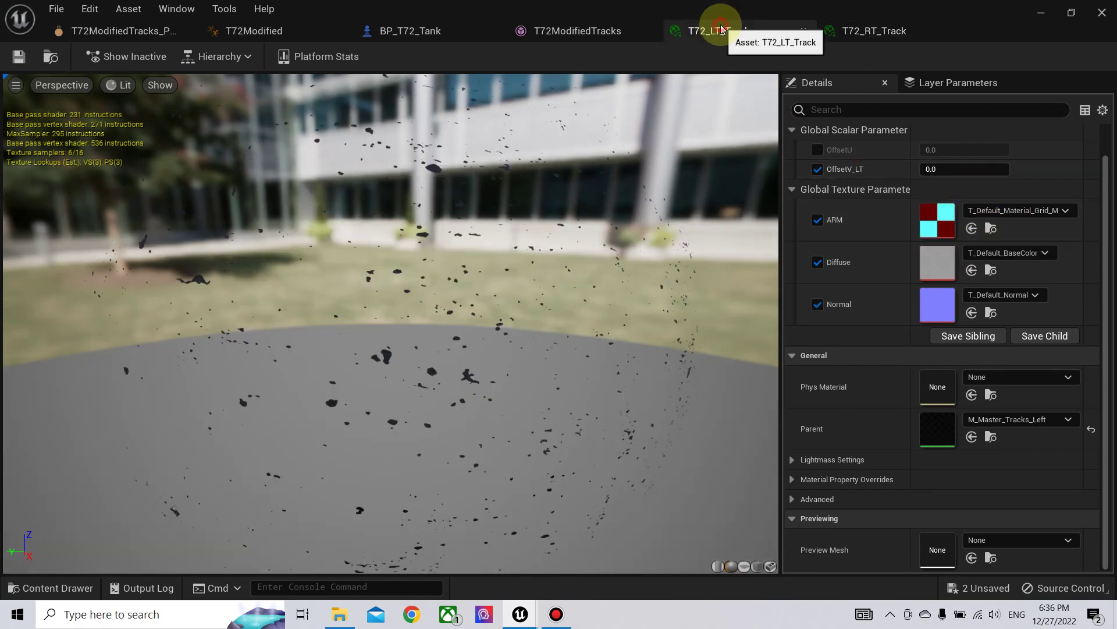
pyautogui.click(971, 229)
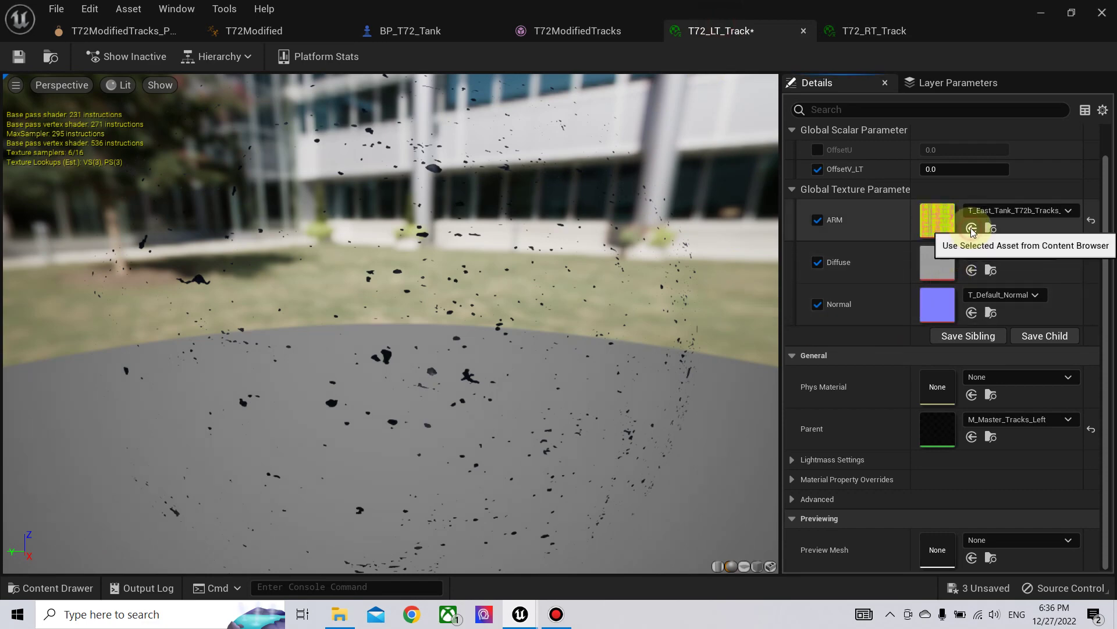
pyautogui.click(866, 31)
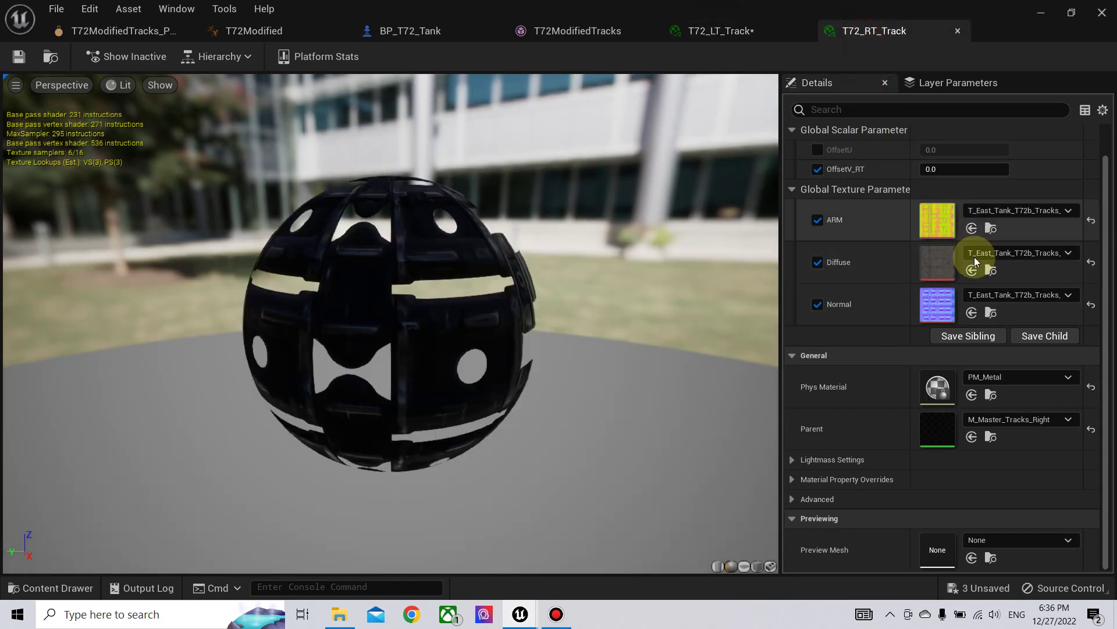
pyautogui.click(751, 30)
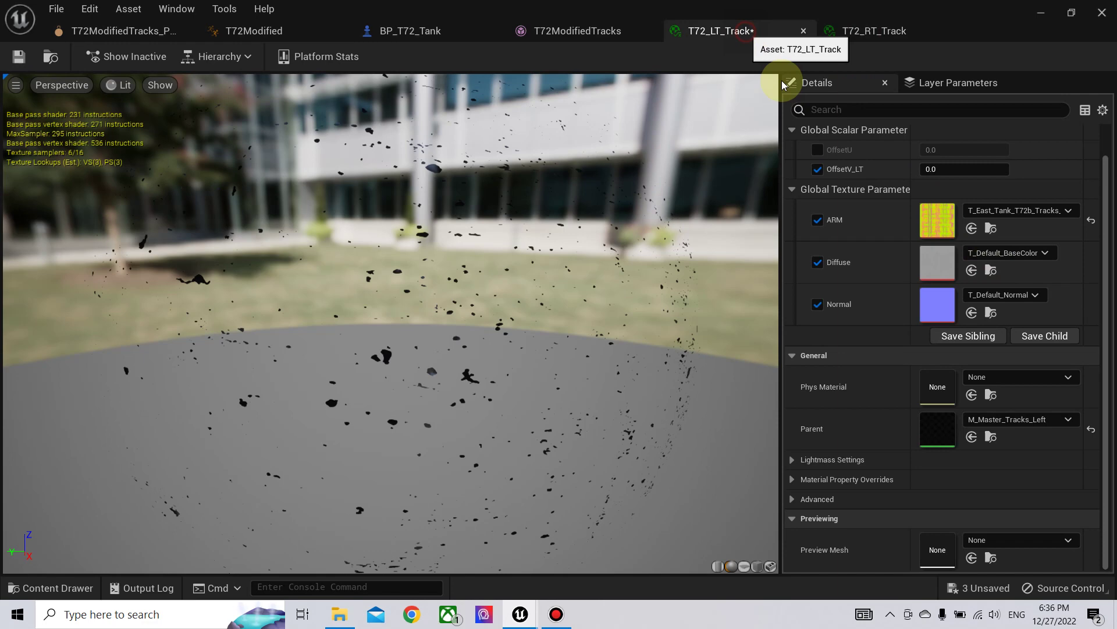
pyautogui.click(972, 270)
# Assign T72_RT_Track's Normal texture to the Normal parameter of T72_LT_Track and save the instance.
pyautogui.click(873, 31)
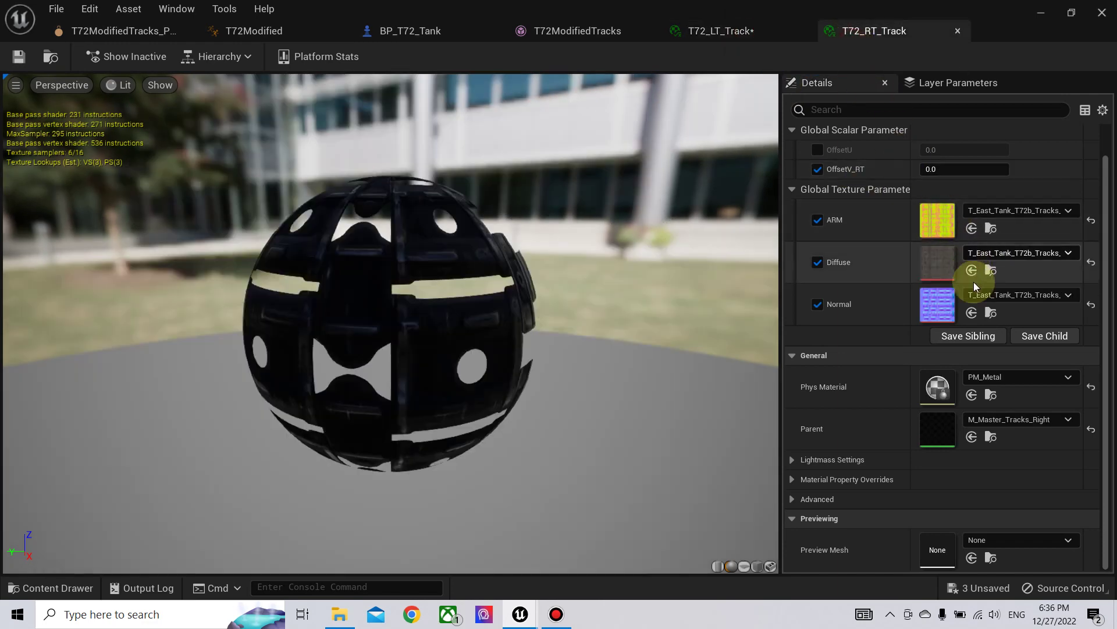
pyautogui.click(992, 312)
pyautogui.click(748, 30)
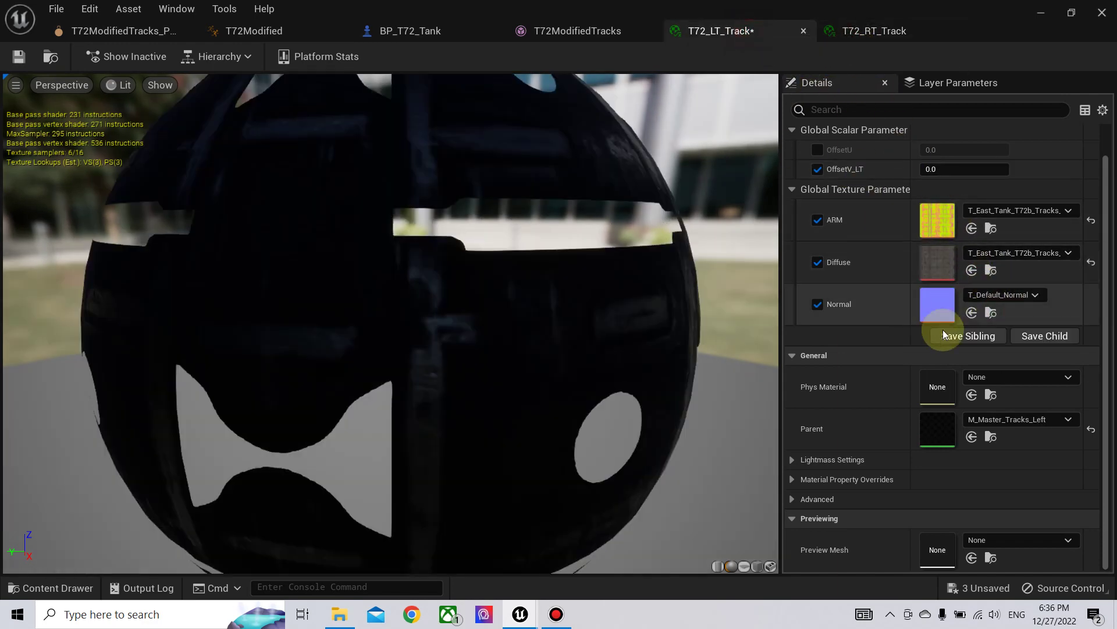
pyautogui.click(971, 312)
pyautogui.scroll(-5, 640, 271)
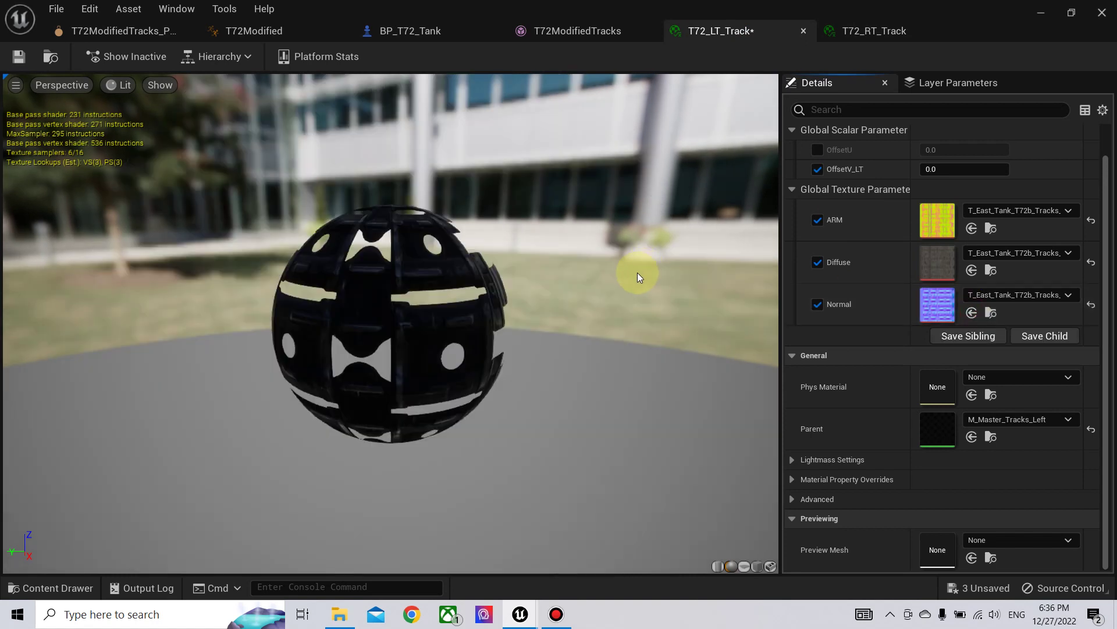
pyautogui.click(19, 57)
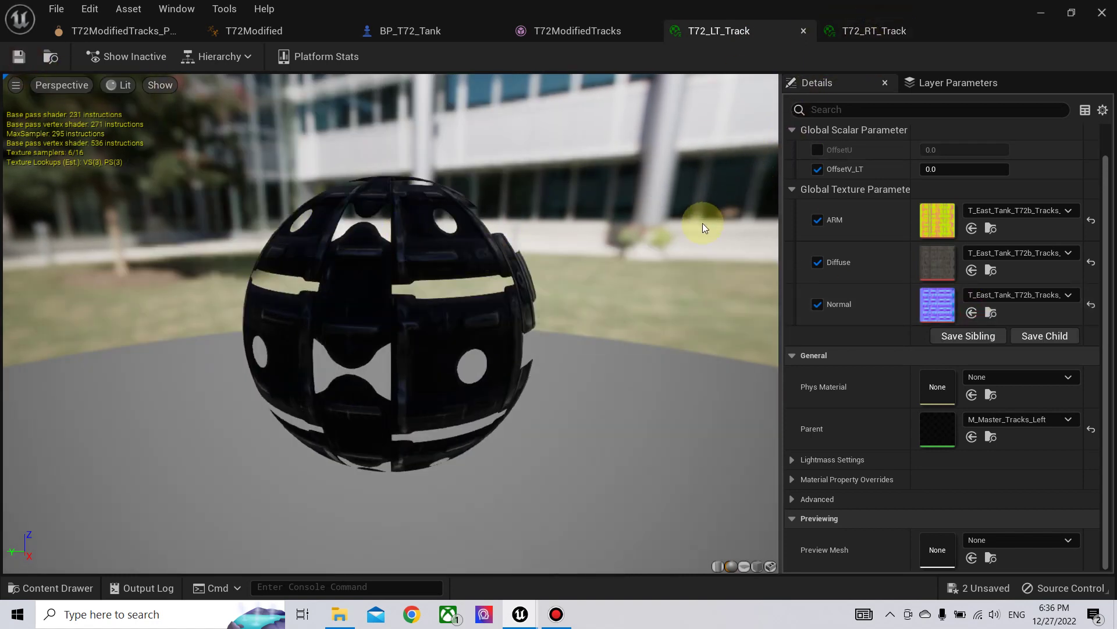
# Assign T72_LT_Track to material slot Element 2 of the T72ModifiedTracks skeletal mesh and save the mesh.
pyautogui.click(600, 29)
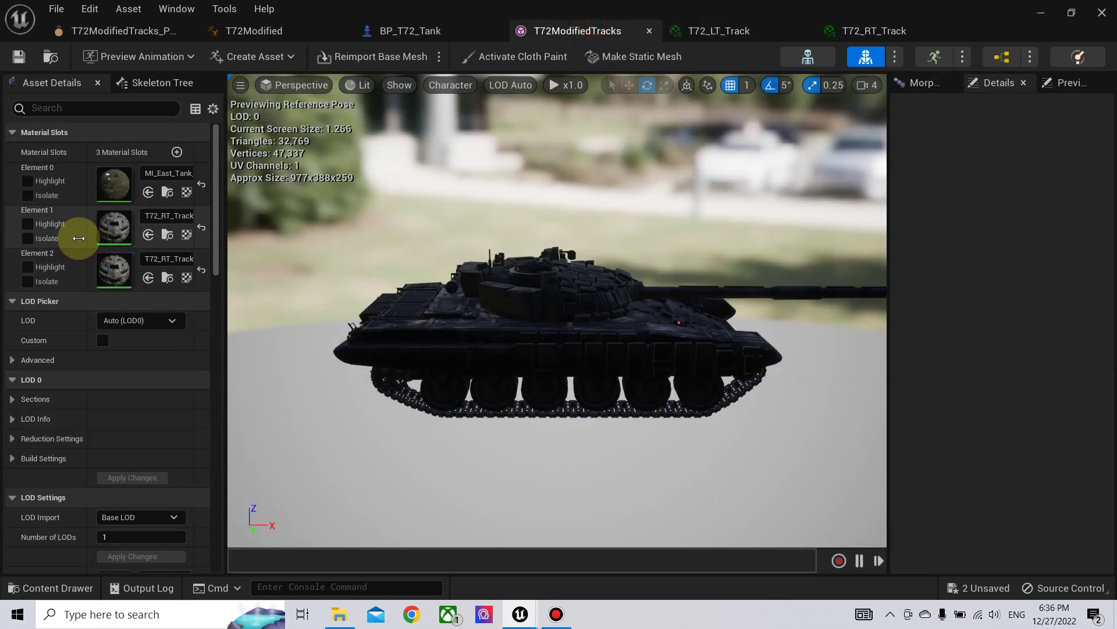
pyautogui.click(27, 225)
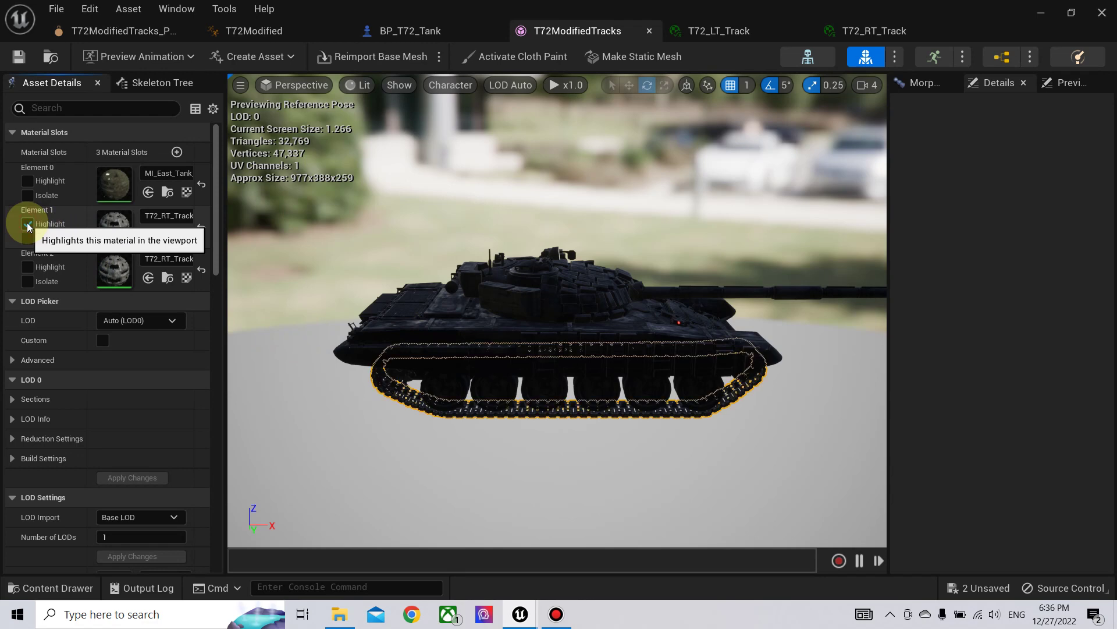
pyautogui.click(28, 226)
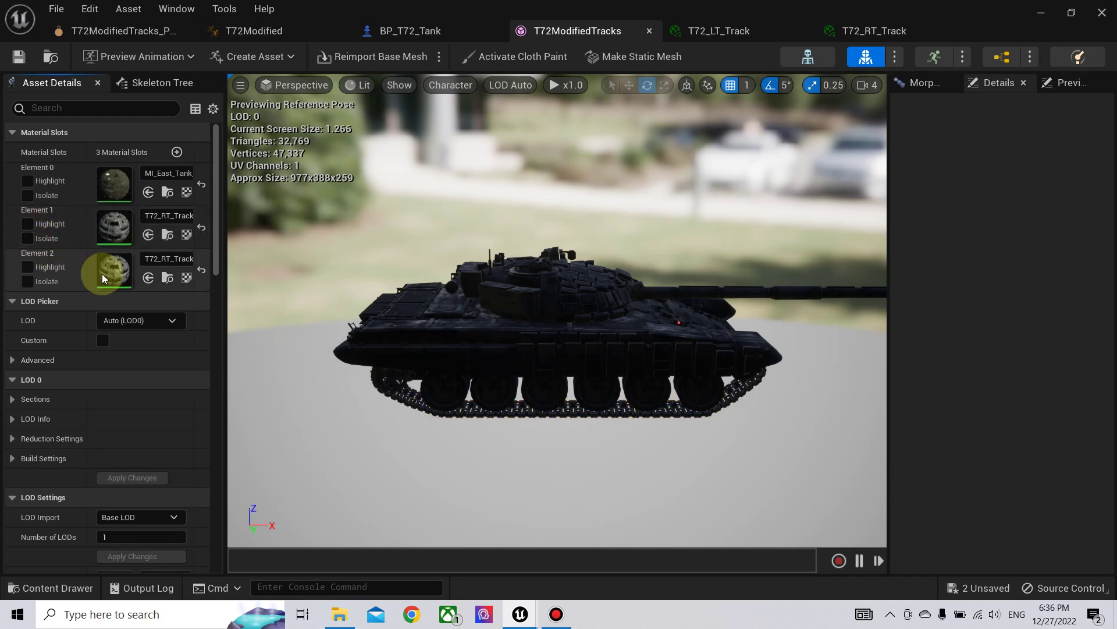
pyautogui.click(166, 259)
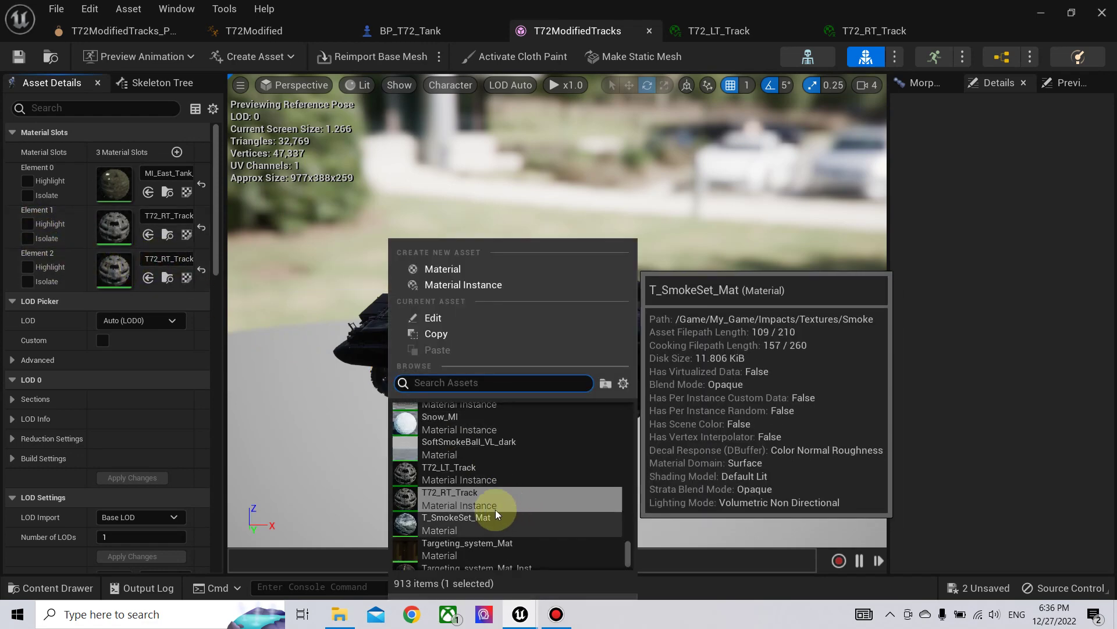
pyautogui.click(477, 472)
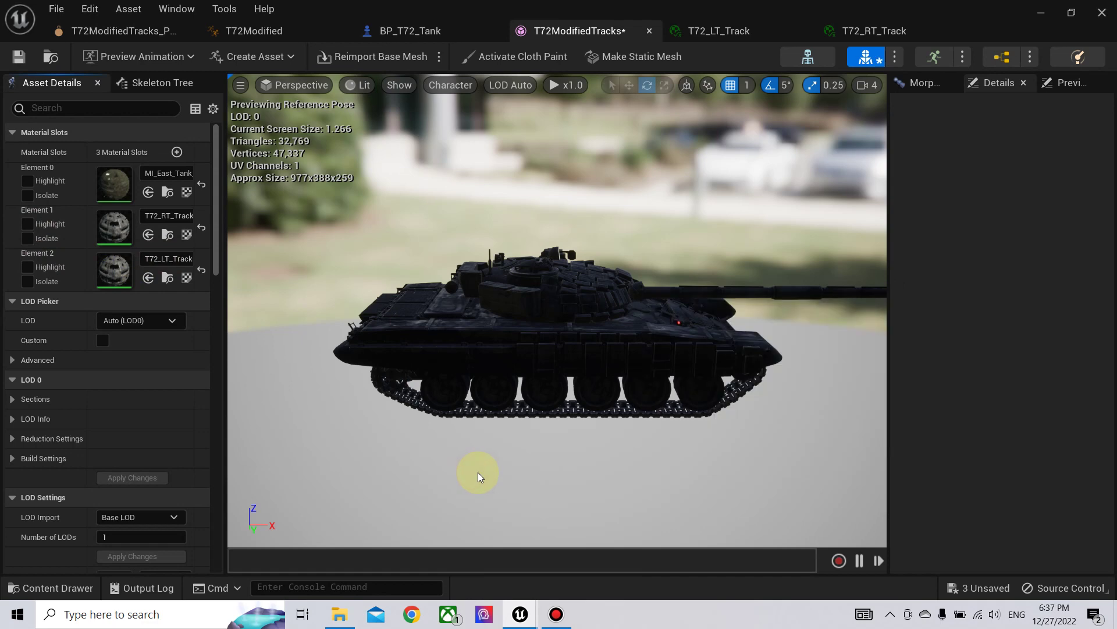
pyautogui.click(19, 57)
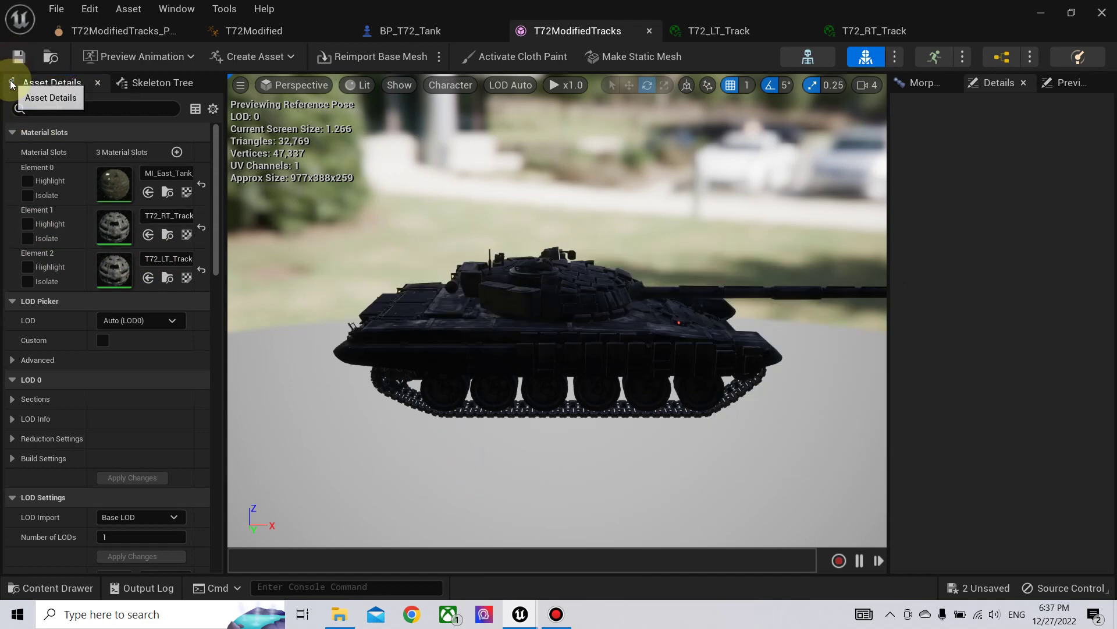
# In BP_T72_Tank's Event Graph, widen the comment box around the Set Scalar Parameter Value on Materials node to make room beside it.
pyautogui.click(411, 31)
pyautogui.scroll(2, 460, 349)
pyautogui.moveTo(806, 267); pyautogui.dragTo(479, 287, button='right')
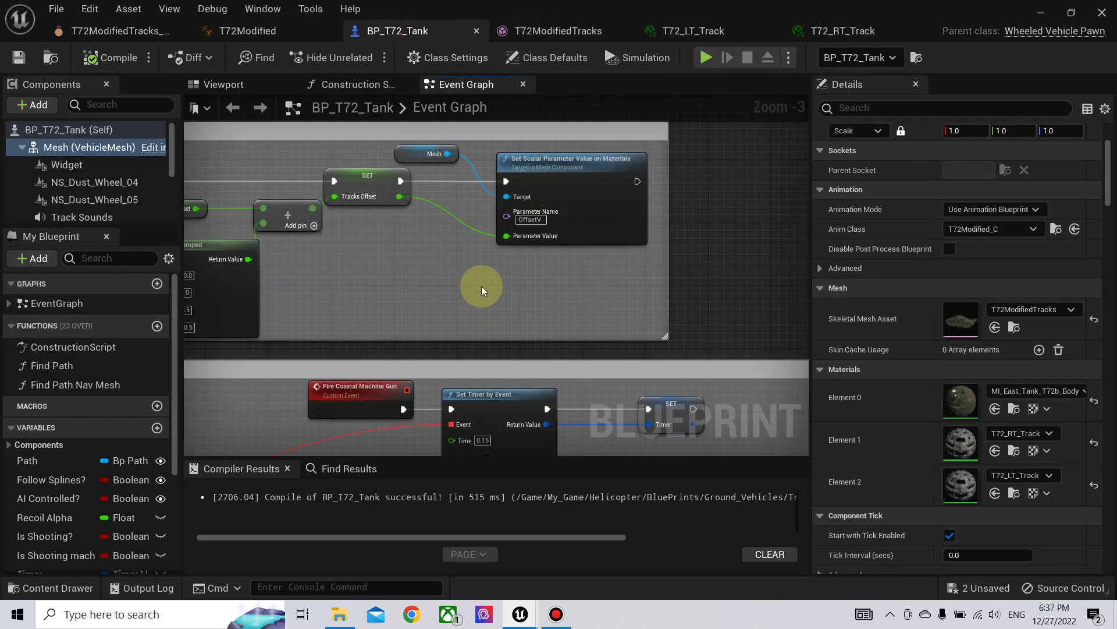
pyautogui.scroll(-1, 606, 274)
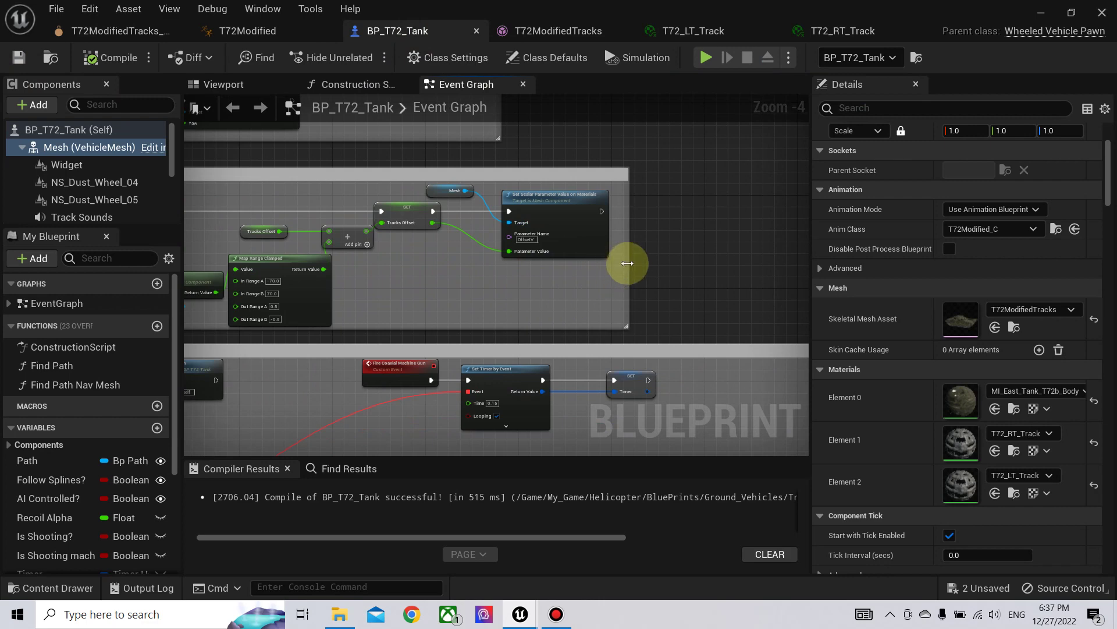
pyautogui.moveTo(628, 263); pyautogui.dragTo(780, 265)
pyautogui.scroll(3, 716, 260)
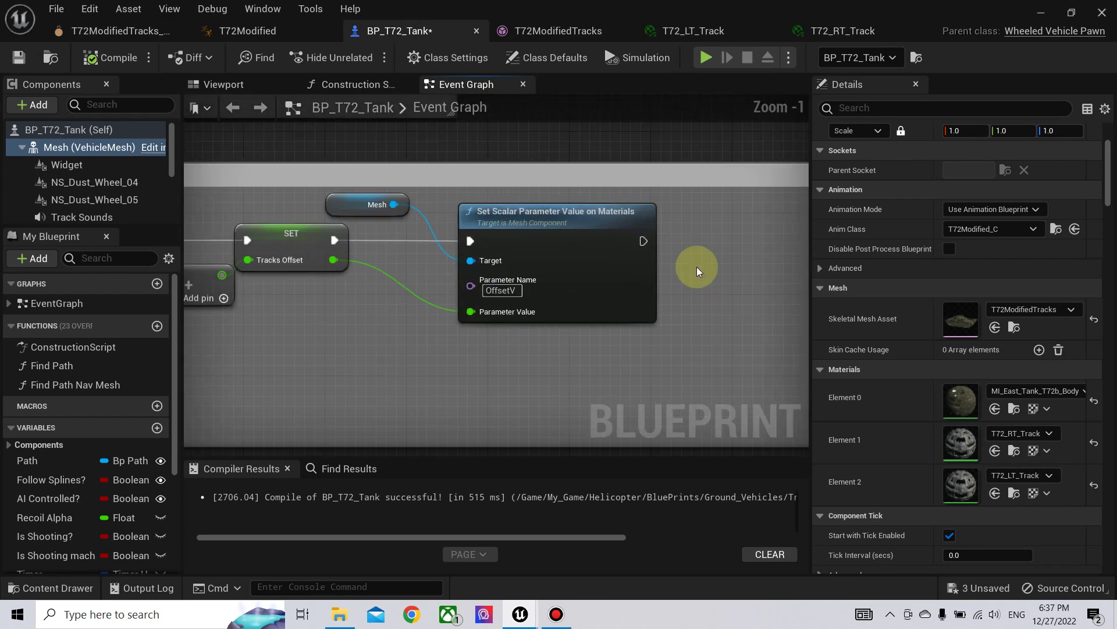
# Check T72_LT_Track's offset parameter, set the Parameter Name of BP_T72_Tank's Set Scalar Parameter Value on Materials node to OffsetV_LT, and compile.
pyautogui.click(696, 31)
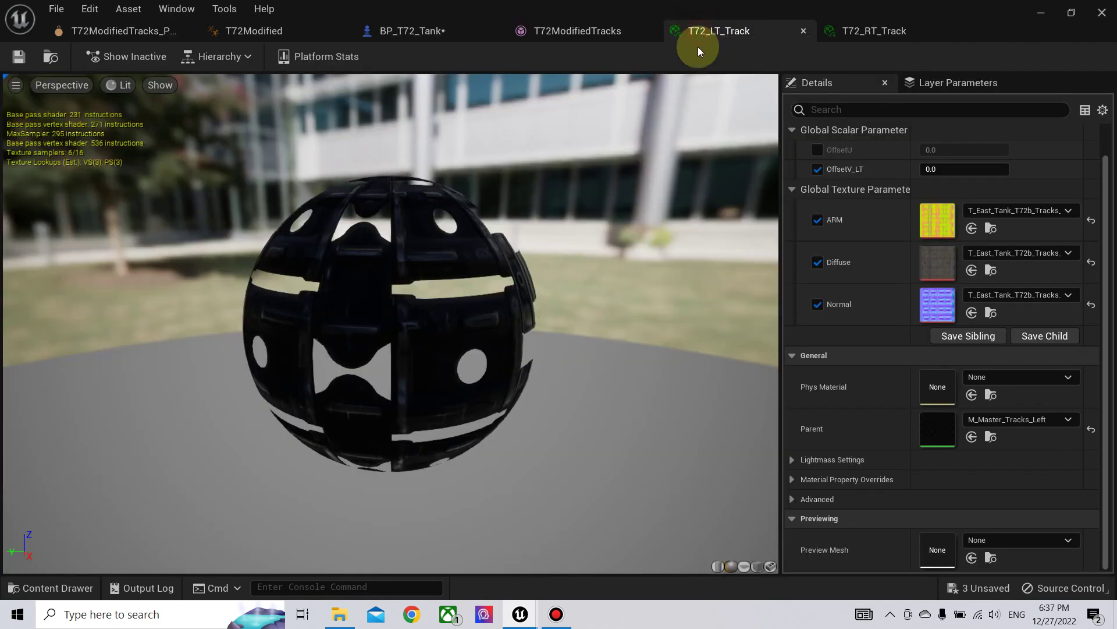
pyautogui.click(818, 170)
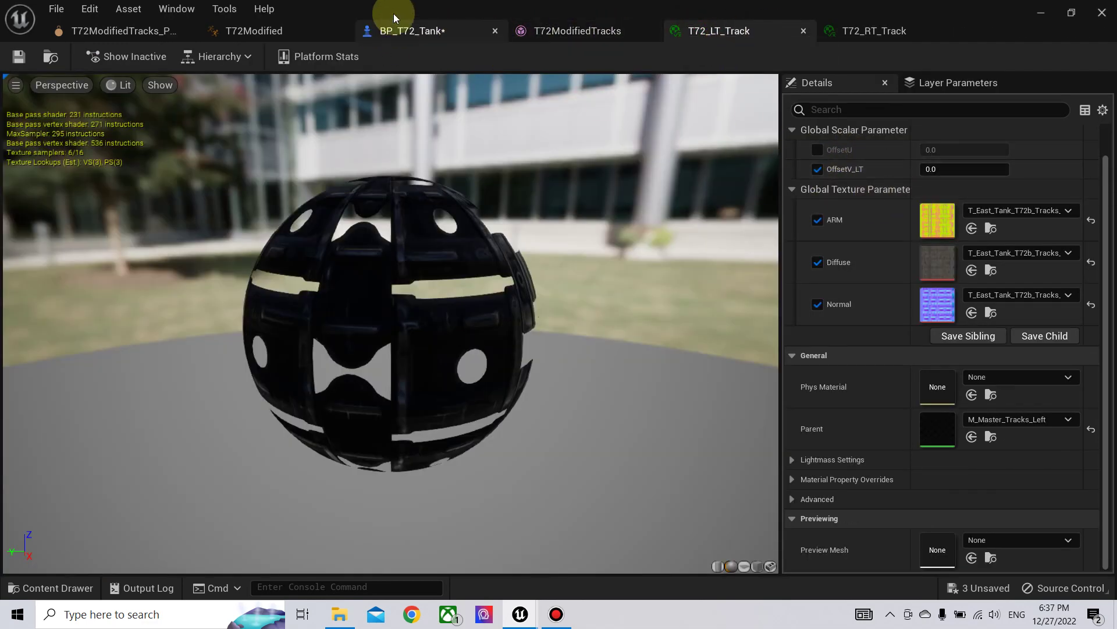
pyautogui.click(425, 32)
pyautogui.click(111, 57)
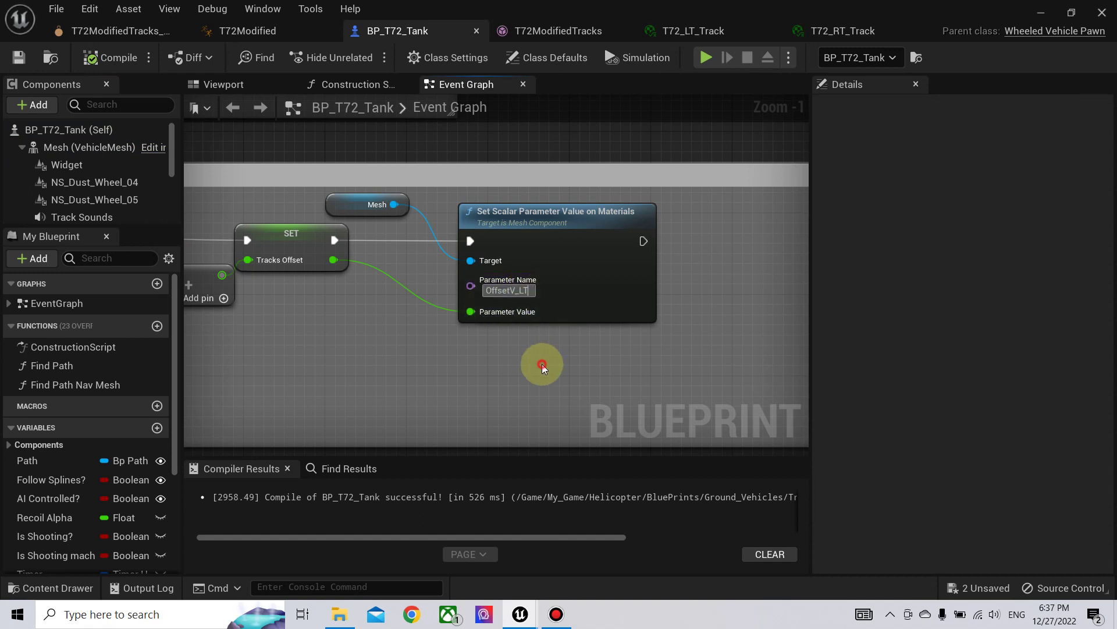
# Duplicate the Mesh and Set Scalar Parameter Value on Materials nodes and place the copies beside the originals.
pyautogui.moveTo(378, 190); pyautogui.dragTo(600, 357)
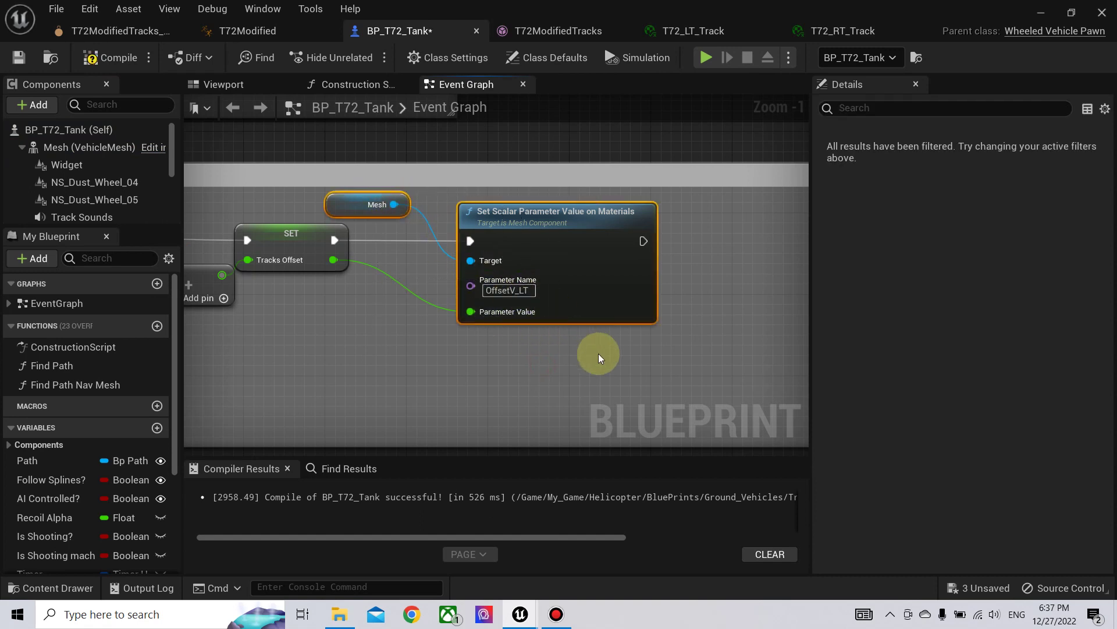
pyautogui.hotkey('ctrl', 'c')
pyautogui.hotkey('ctrl', 'v')
pyautogui.moveTo(743, 299); pyautogui.dragTo(531, 242, button='right')
pyautogui.scroll(-3, 532, 242)
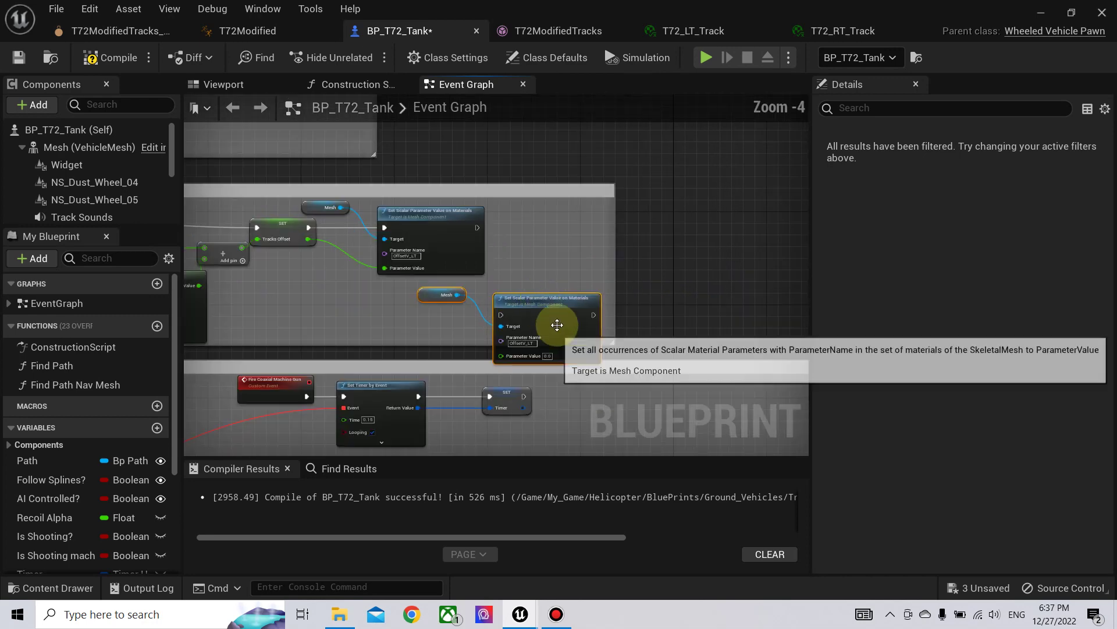
pyautogui.moveTo(554, 320); pyautogui.dragTo(572, 241)
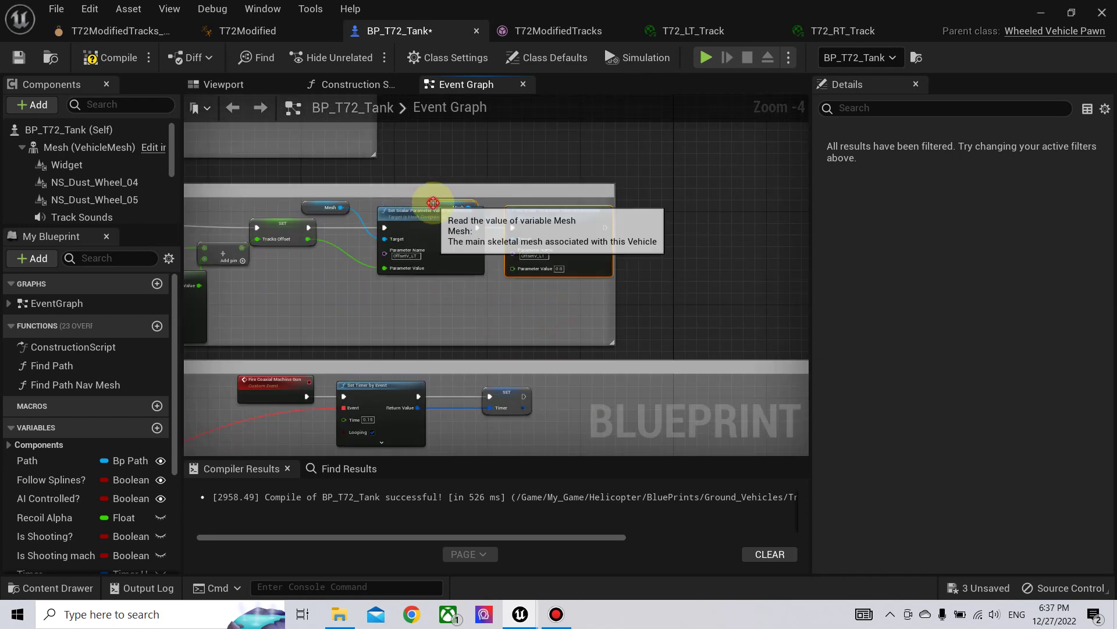
# Widen the comment box, space out the copied Mesh and Set Scalar Parameter nodes inside it, and chain the copy's execution after the original.
pyautogui.click(440, 204)
pyautogui.moveTo(440, 204); pyautogui.dragTo(446, 174)
pyautogui.moveTo(612, 299); pyautogui.dragTo(736, 299)
pyautogui.moveTo(547, 225); pyautogui.dragTo(652, 225)
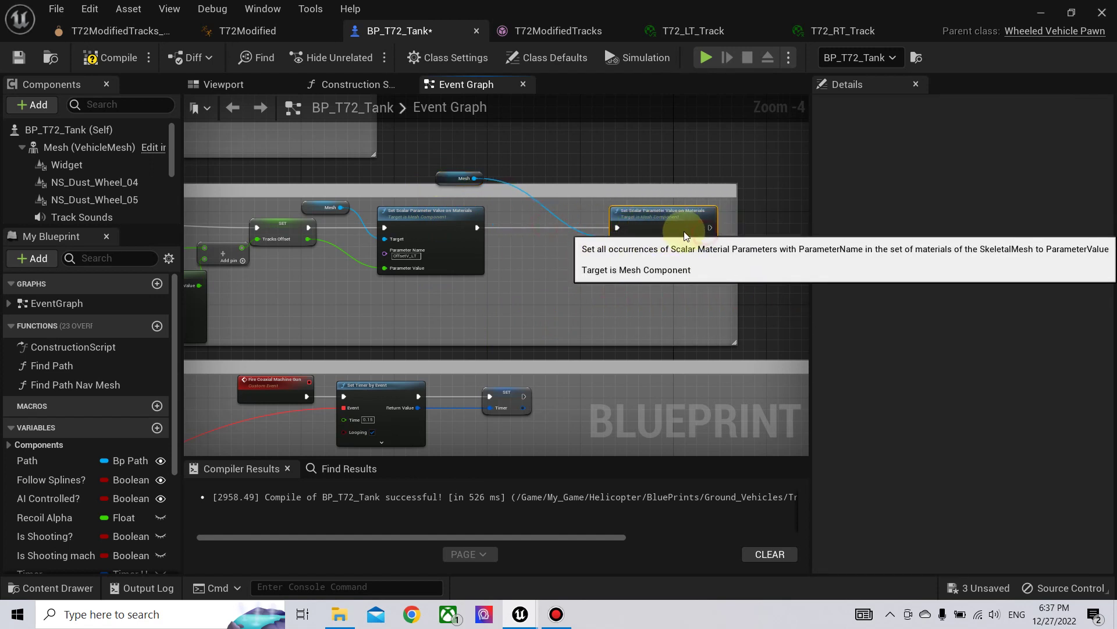
pyautogui.moveTo(462, 181); pyautogui.dragTo(550, 215)
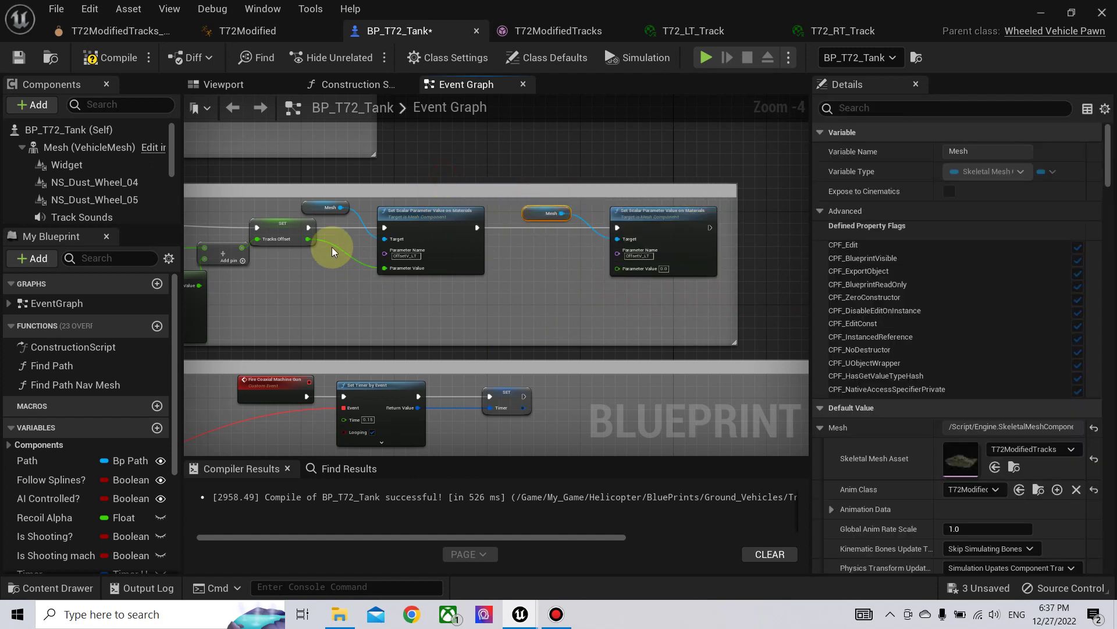
# Connect the Tracks Offset SET output to the second node's Parameter Value and route the wire beneath the first node with reroute points.
pyautogui.moveTo(313, 243); pyautogui.dragTo(618, 269)
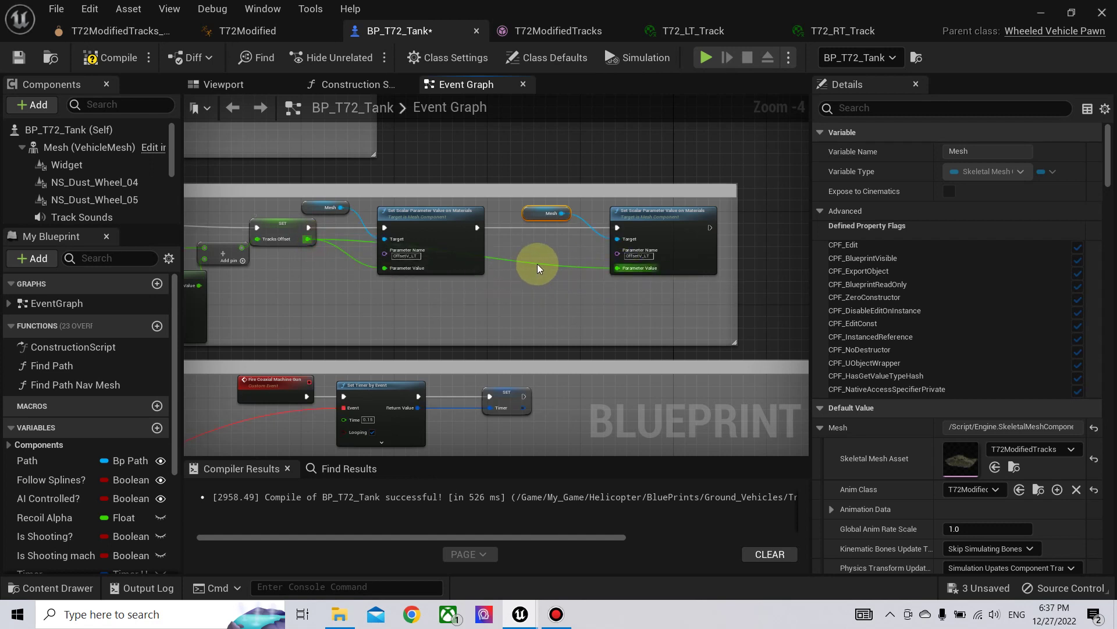
pyautogui.click(538, 269)
pyautogui.moveTo(536, 266); pyautogui.dragTo(388, 306)
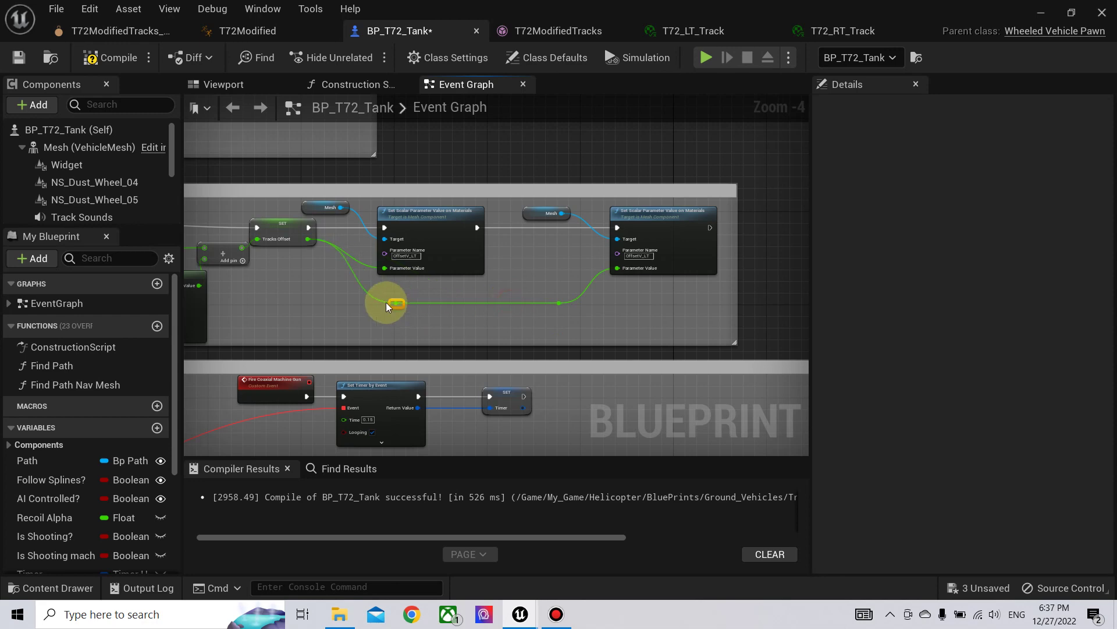
# Set the second Set Scalar Parameter Value node's Parameter Name to OffsetV_RT, then compile and save the blueprint.
pyautogui.scroll(4, 592, 267)
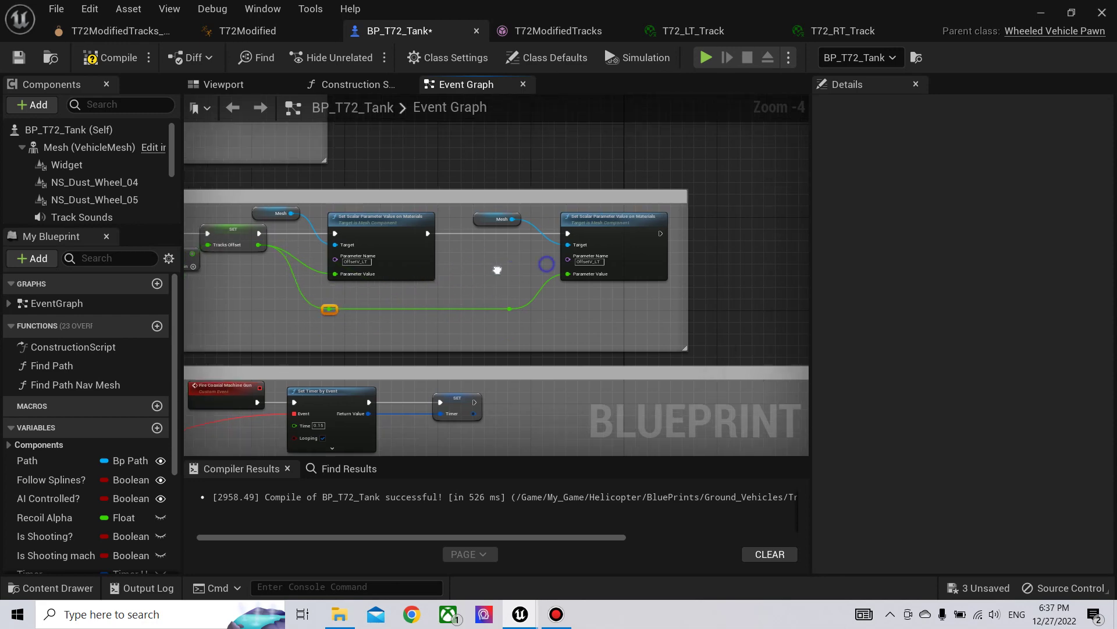
pyautogui.click(591, 250)
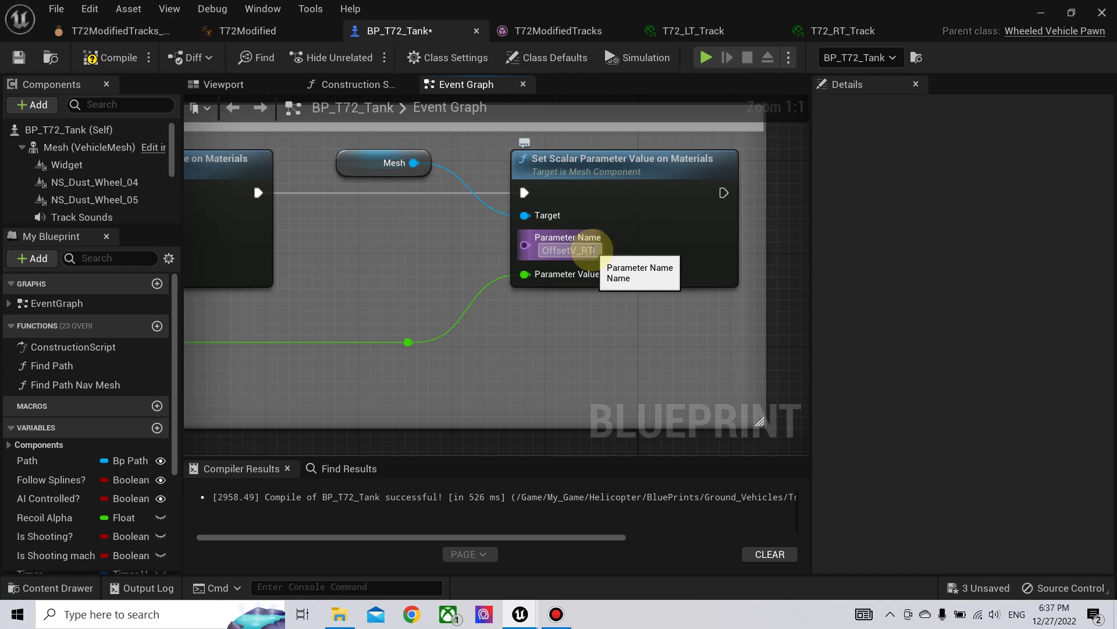
pyautogui.click(111, 57)
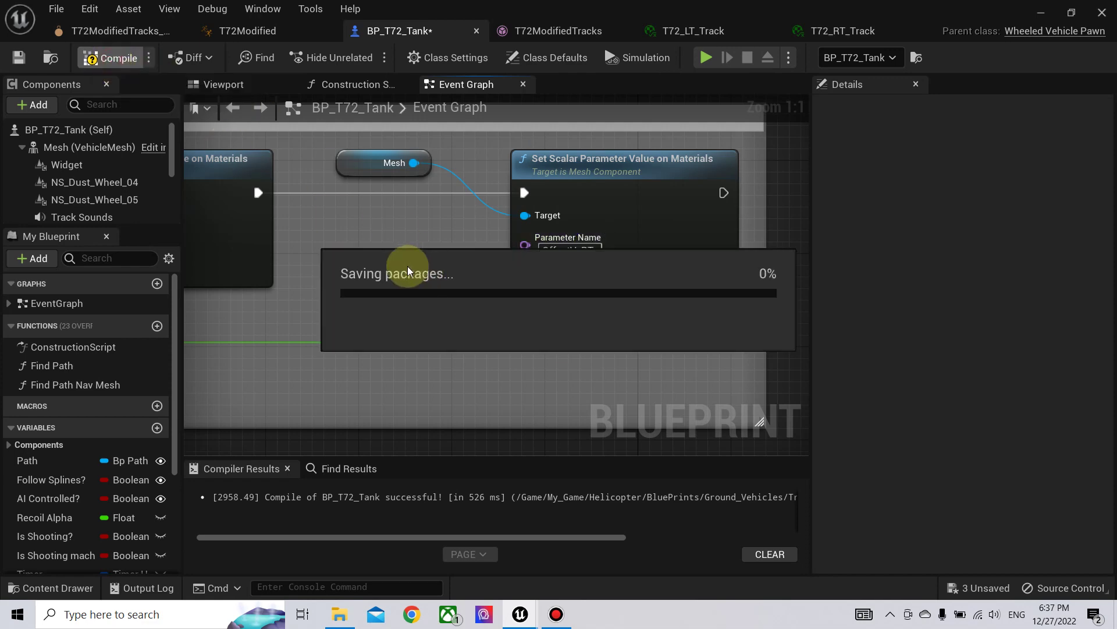
# Extend the Track Animations comment box slightly downward below the Map Range Clamped node and save all modified assets.
pyautogui.moveTo(408, 271); pyautogui.dragTo(608, 307, button='right')
pyautogui.scroll(-3, 636, 325)
pyautogui.moveTo(491, 364); pyautogui.dragTo(815, 361, button='right')
pyautogui.moveTo(623, 294)
pyautogui.mouseDown(button='right')
pyautogui.moveTo(580, 302)
pyautogui.moveTo(624, 317)
pyautogui.mouseUp(button='right')
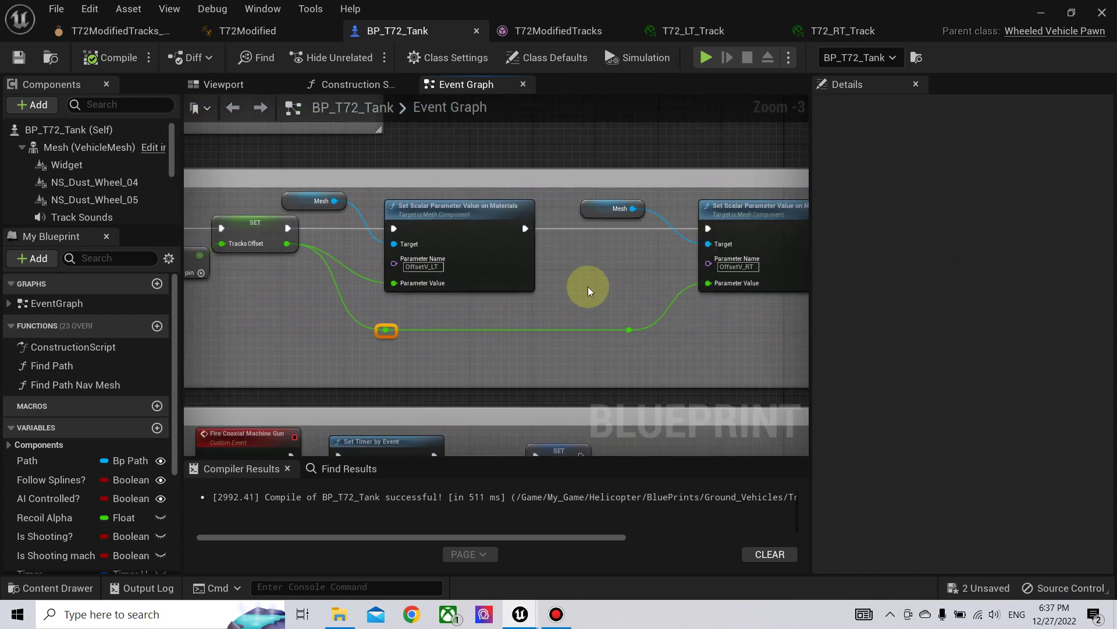
pyautogui.moveTo(314, 332); pyautogui.dragTo(572, 290, button='right')
pyautogui.click(547, 357)
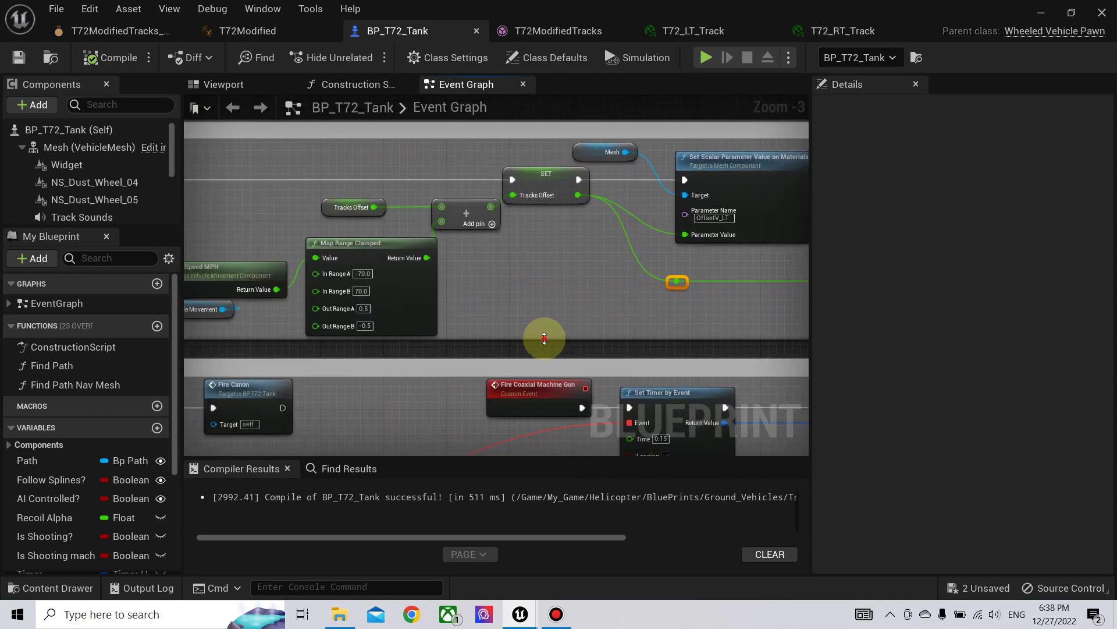
pyautogui.moveTo(544, 338); pyautogui.dragTo(549, 350)
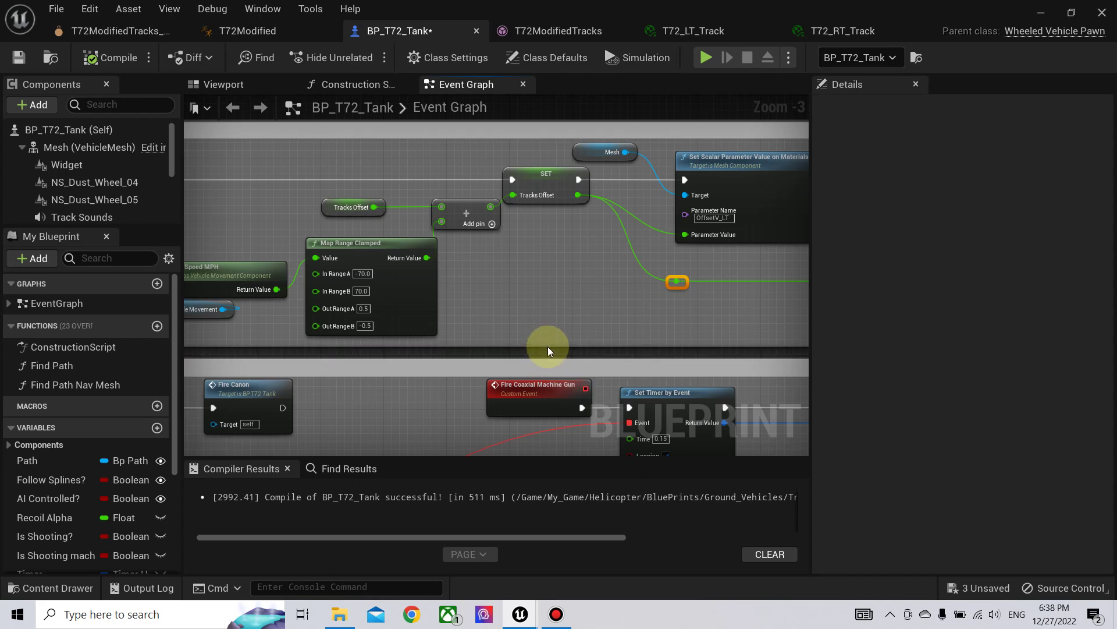
pyautogui.moveTo(505, 296); pyautogui.dragTo(741, 343, button='right')
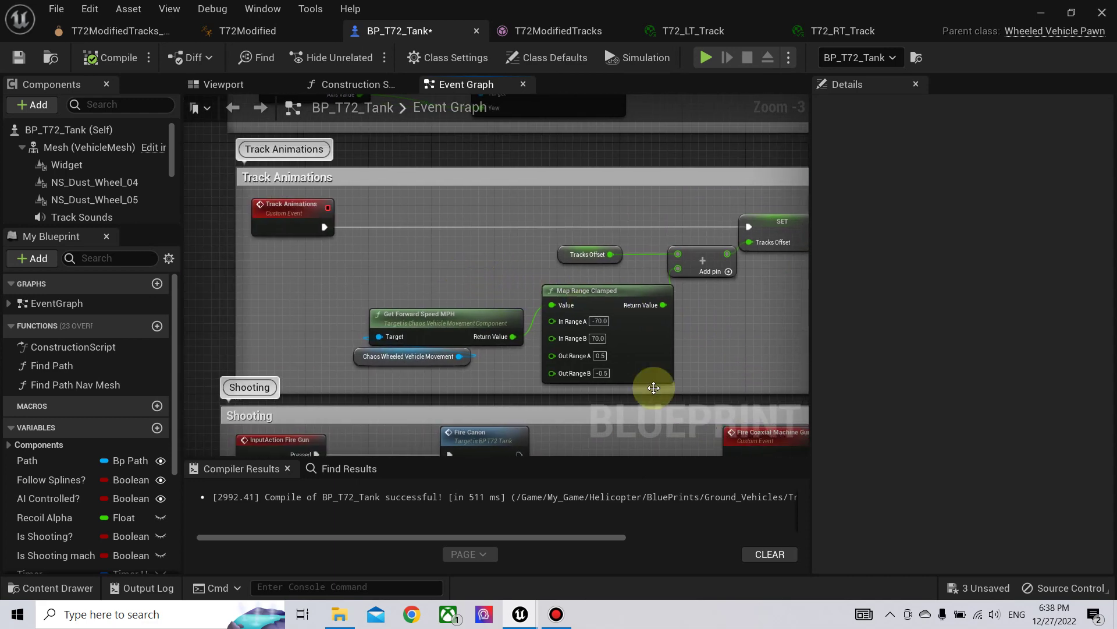
pyautogui.click(987, 588)
pyautogui.click(702, 474)
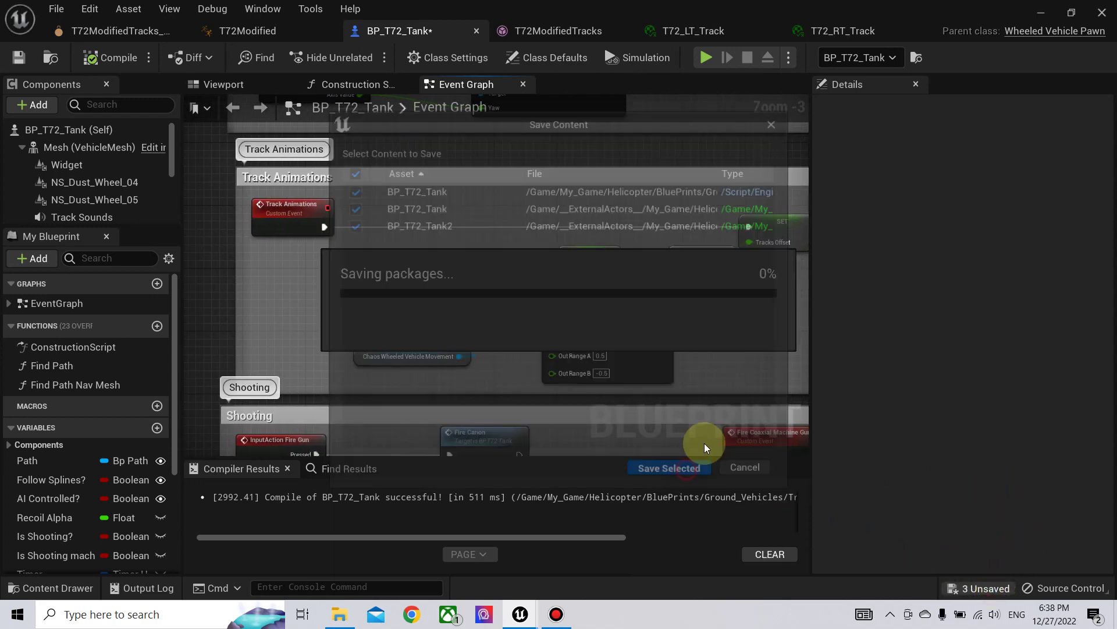
# Move the whole Track Animations comment group to the free area beneath the Throttle, Brake and Steering Inputs section.
pyautogui.moveTo(741, 331); pyautogui.dragTo(471, 343, button='right')
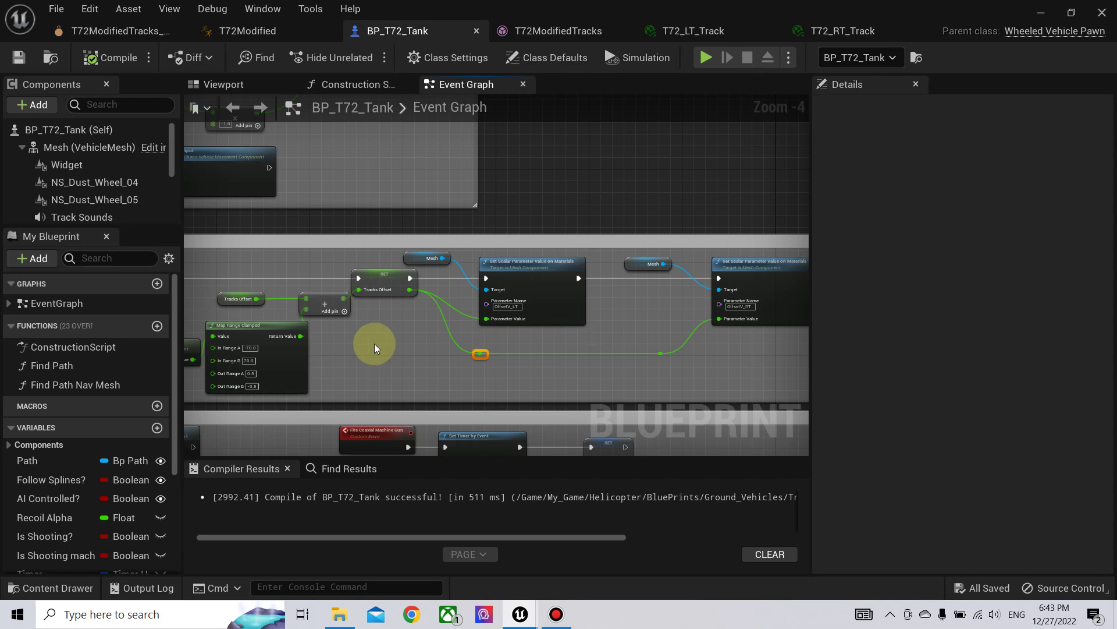
pyautogui.scroll(-3, 594, 312)
pyautogui.scroll(3, 447, 289)
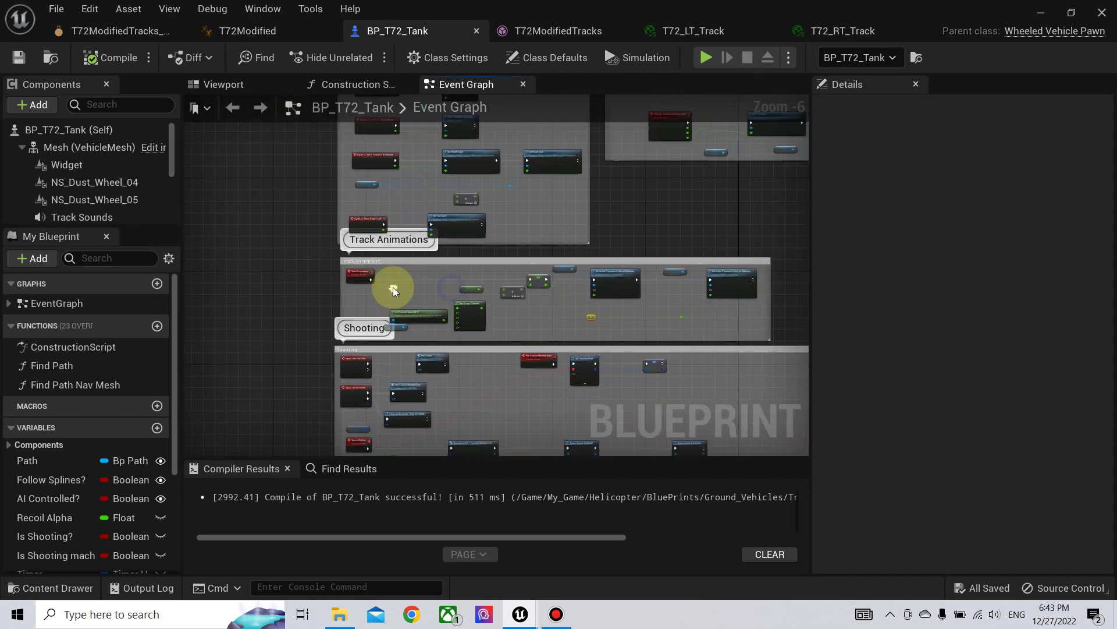
pyautogui.scroll(-2, 309, 291)
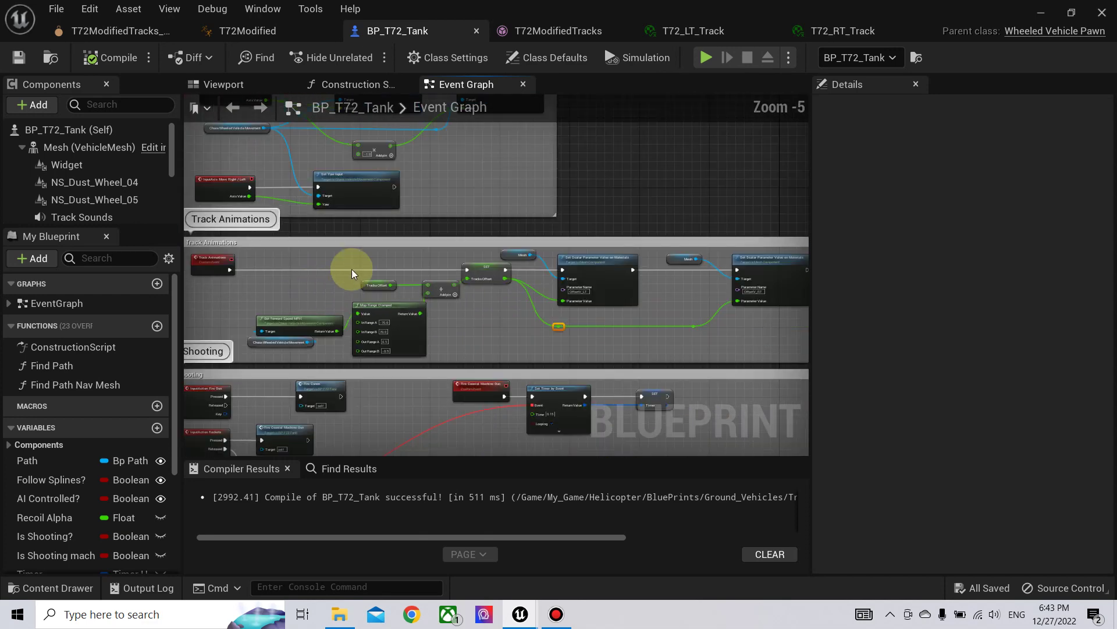
pyautogui.moveTo(648, 195); pyautogui.dragTo(706, 187, button='right')
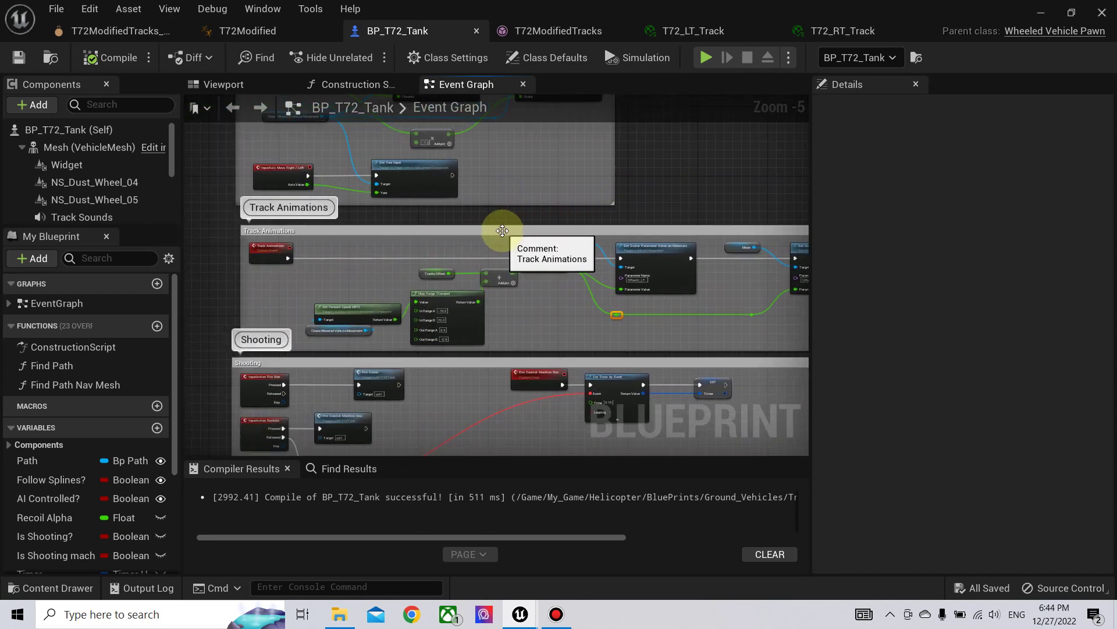
pyautogui.moveTo(502, 231); pyautogui.dragTo(668, 220)
pyautogui.moveTo(630, 215); pyautogui.dragTo(429, 214, button='right')
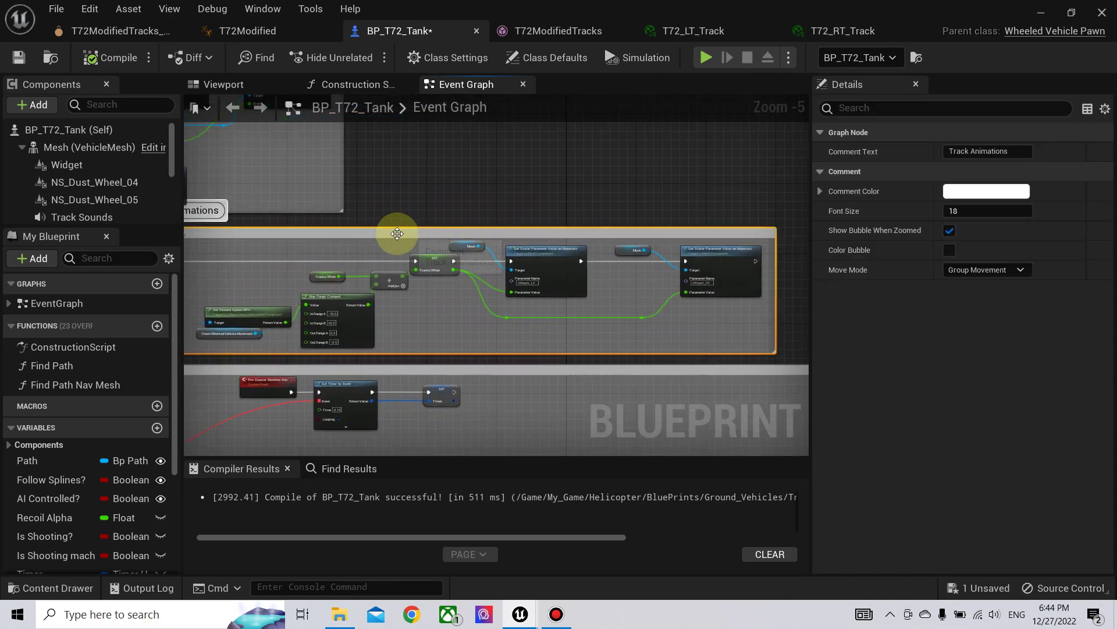
pyautogui.moveTo(398, 233); pyautogui.dragTo(539, 178)
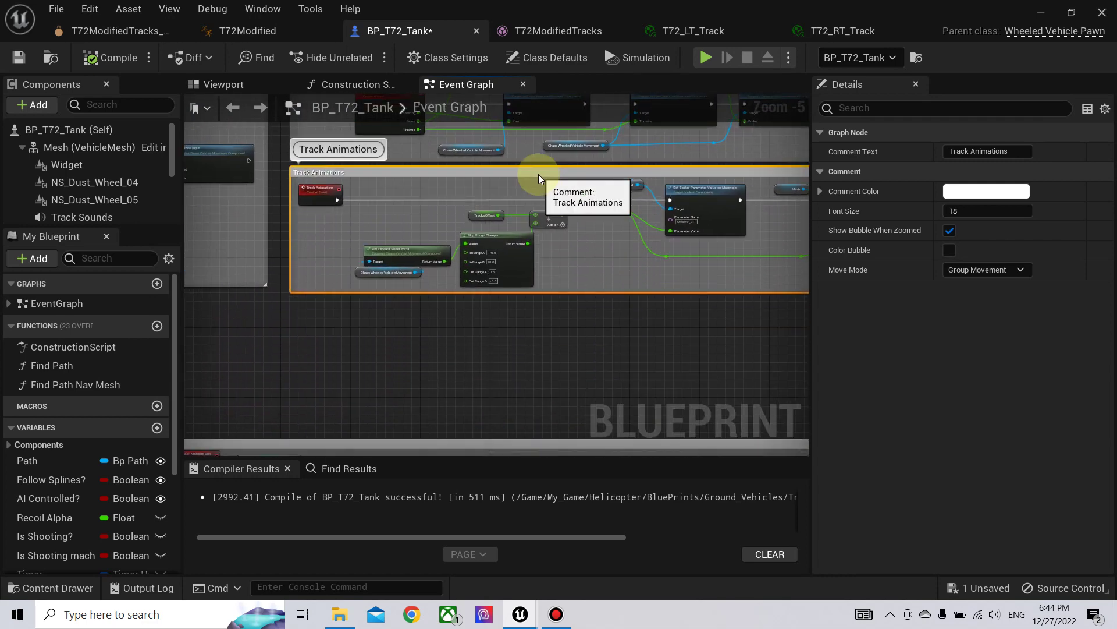
# Extend the Track Animations comment box downward to about twice its height and save all modified assets.
pyautogui.scroll(-2, 521, 240)
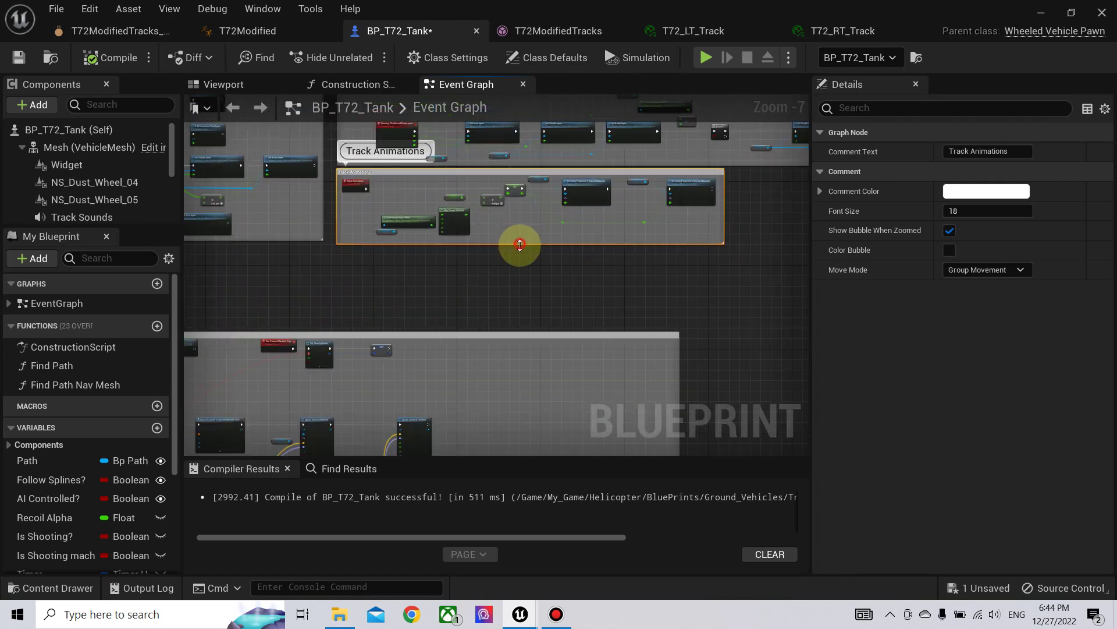
pyautogui.moveTo(520, 245); pyautogui.dragTo(525, 334)
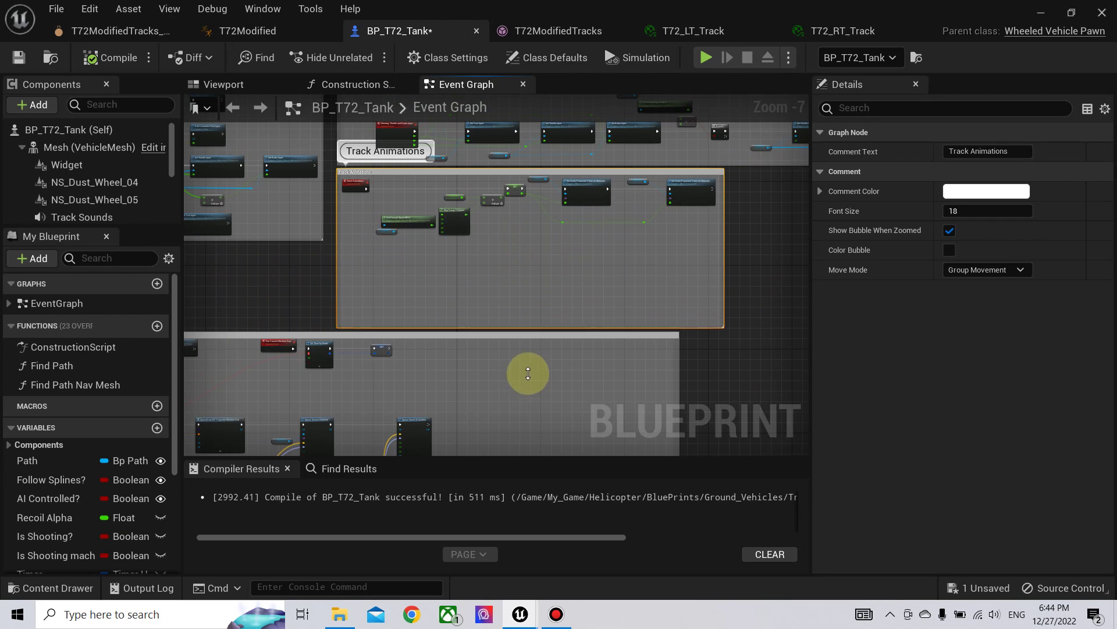
pyautogui.scroll(3, 519, 309)
pyautogui.moveTo(502, 319)
pyautogui.mouseDown(button='right')
pyautogui.moveTo(487, 293)
pyautogui.moveTo(498, 331)
pyautogui.mouseUp(button='right')
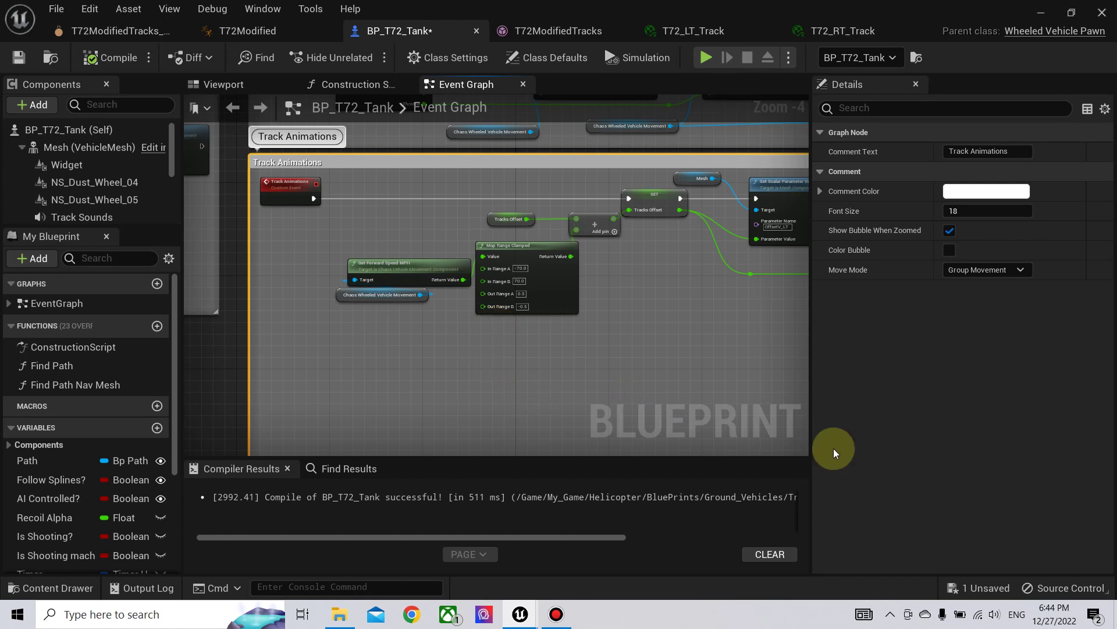
pyautogui.click(978, 588)
pyautogui.click(667, 464)
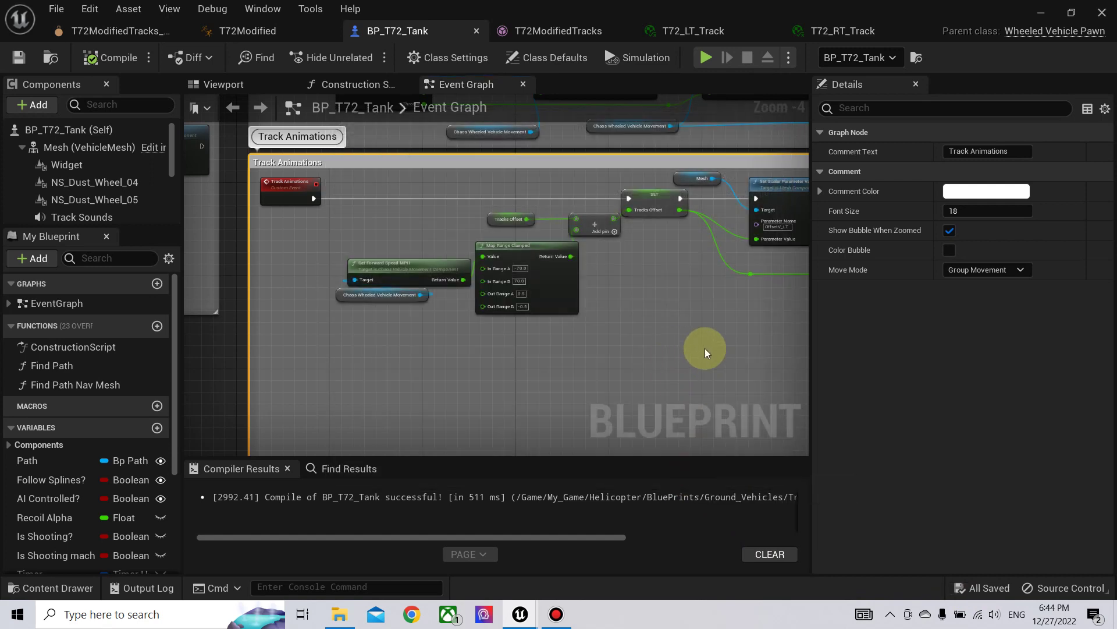
# In the Controls section, move the Set Yaw Input node farther from InputAxis Move Right / Left to make room between them.
pyautogui.scroll(-4, 499, 359)
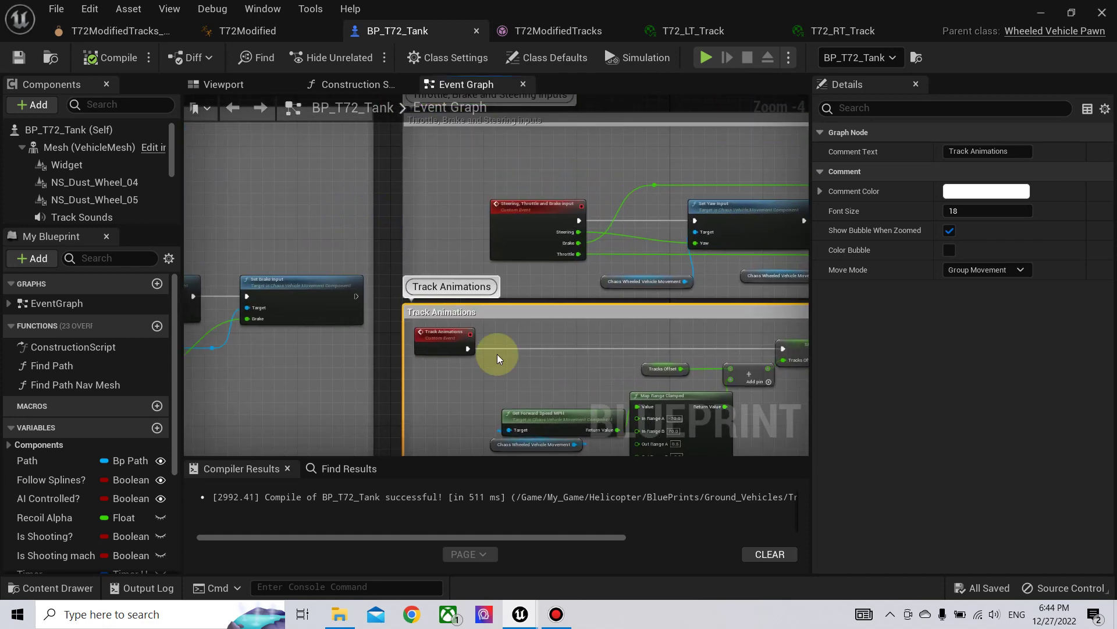
pyautogui.scroll(4, 544, 320)
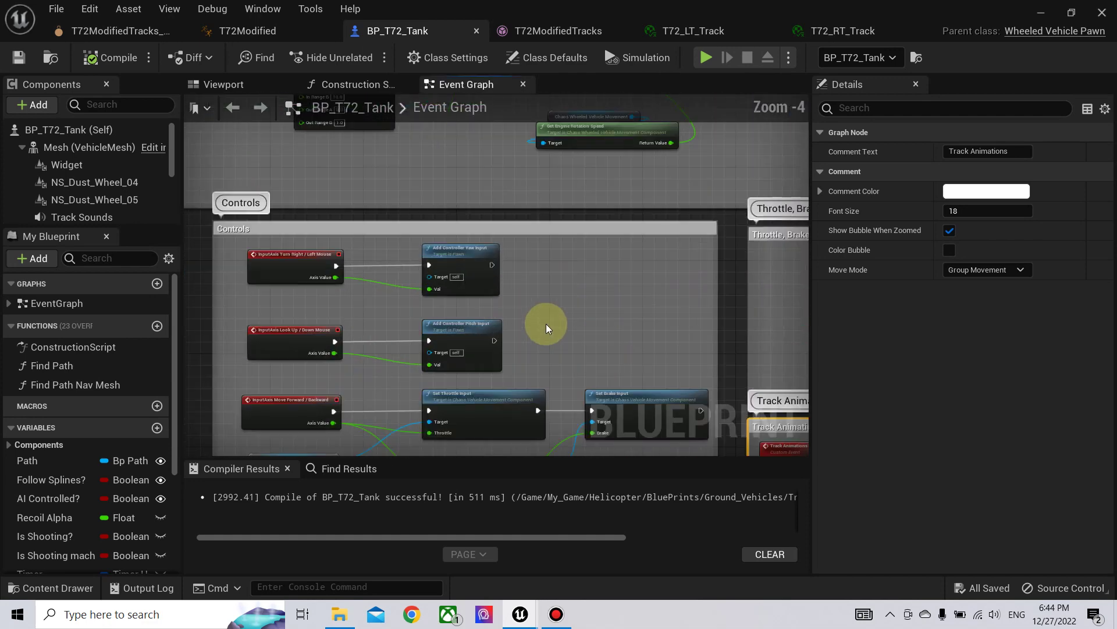
pyautogui.moveTo(438, 305); pyautogui.dragTo(531, 262, button='right')
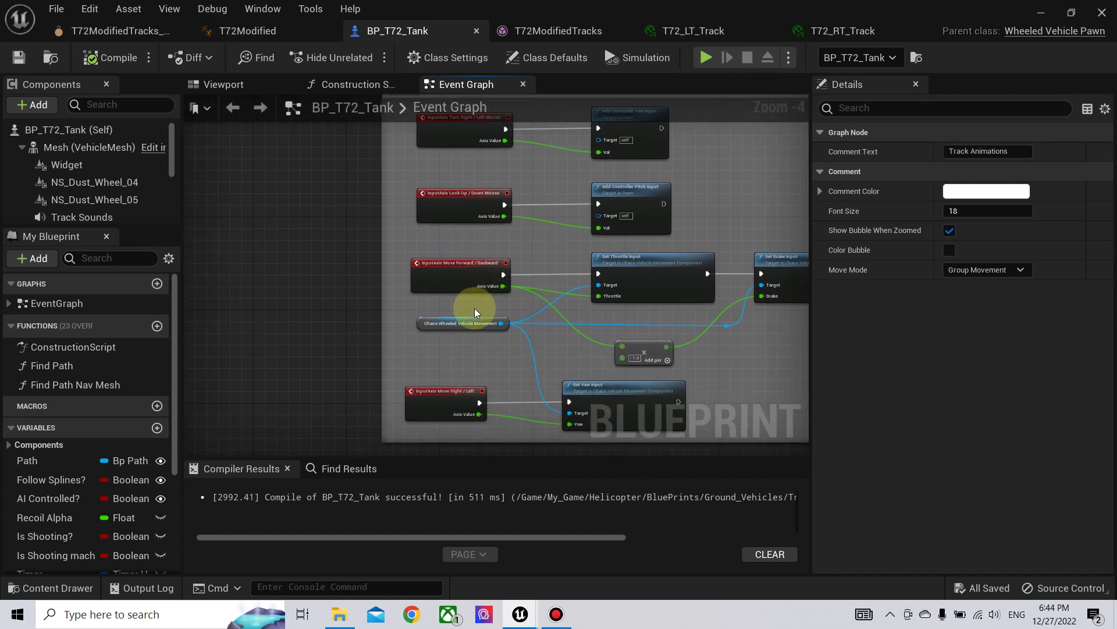
pyautogui.moveTo(462, 374); pyautogui.dragTo(403, 258, button='right')
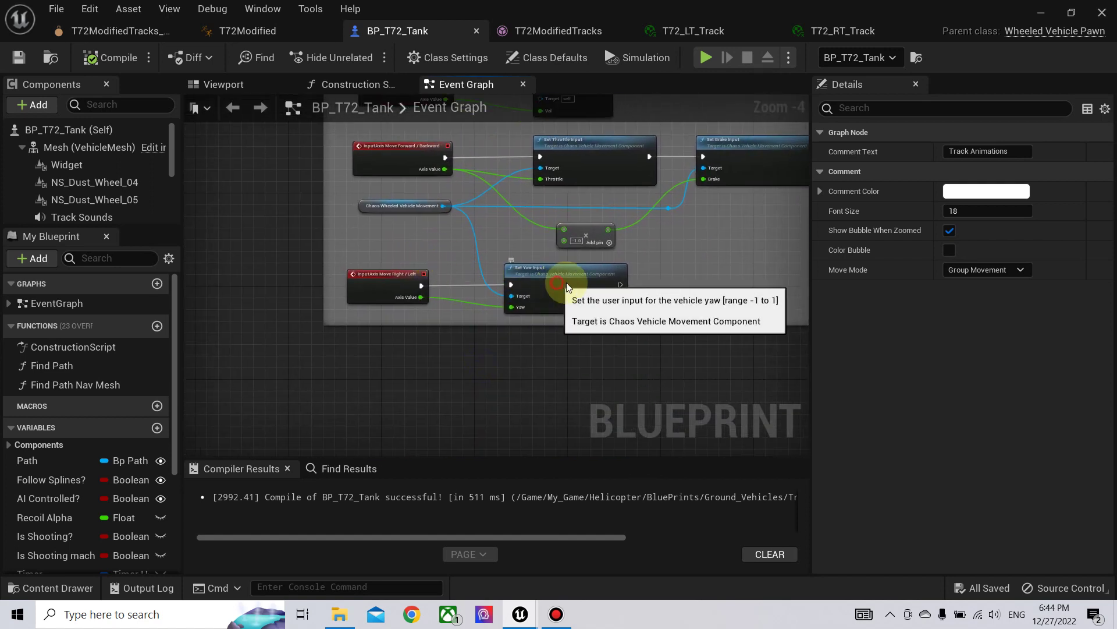
pyautogui.moveTo(568, 286); pyautogui.dragTo(689, 289)
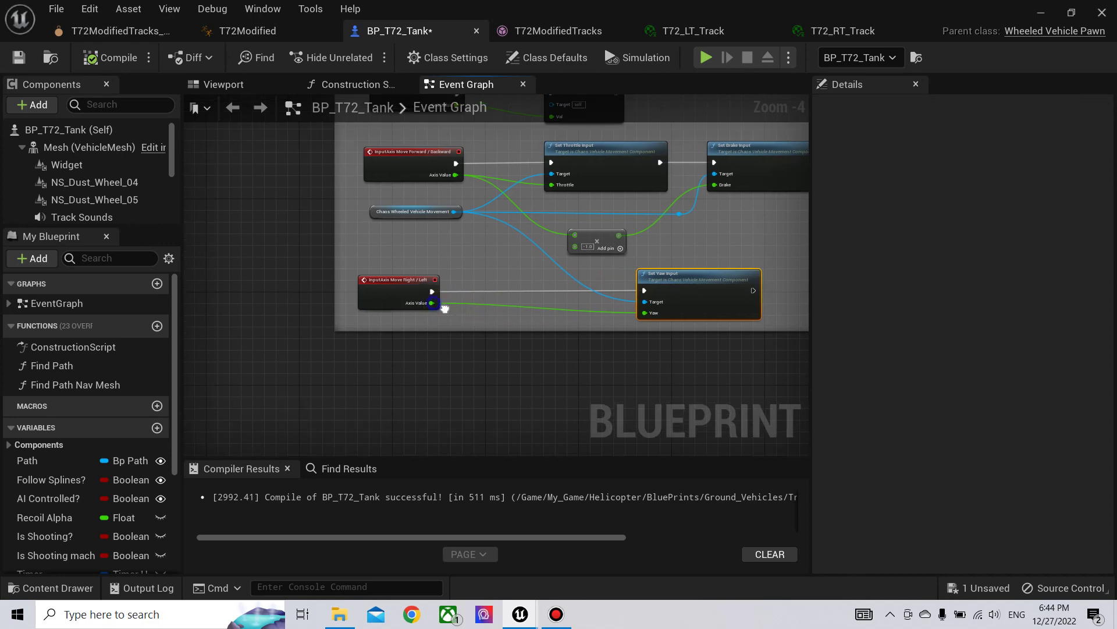
# Promote the Axis Value output of the InputAxis Move Right / Left event to a new variable.
pyautogui.scroll(2, 445, 308)
pyautogui.rightClick(468, 307)
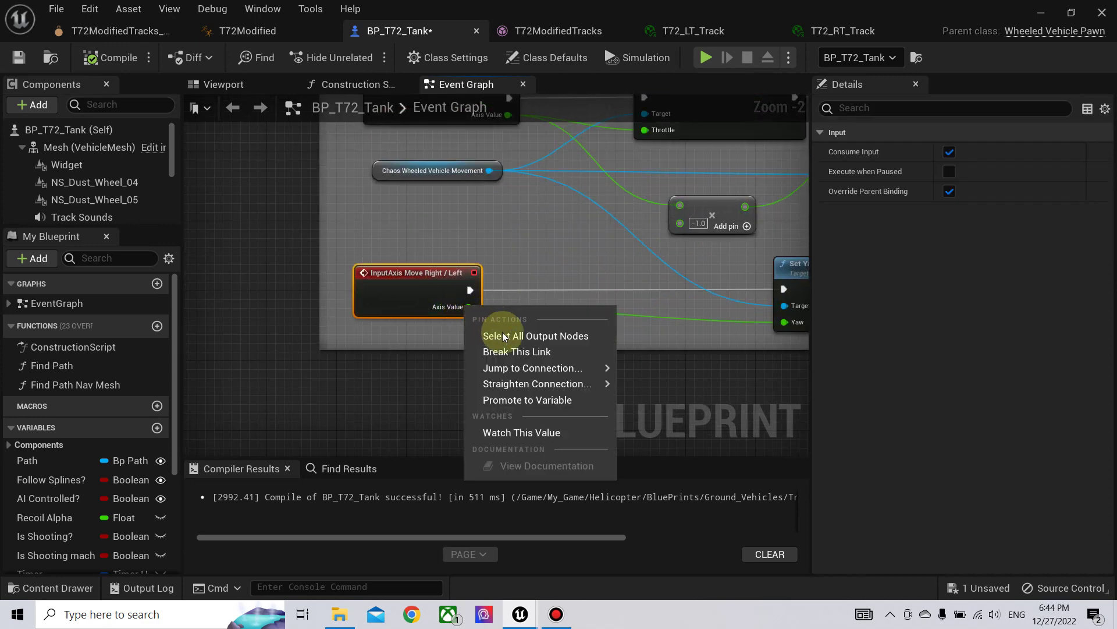
pyautogui.click(531, 400)
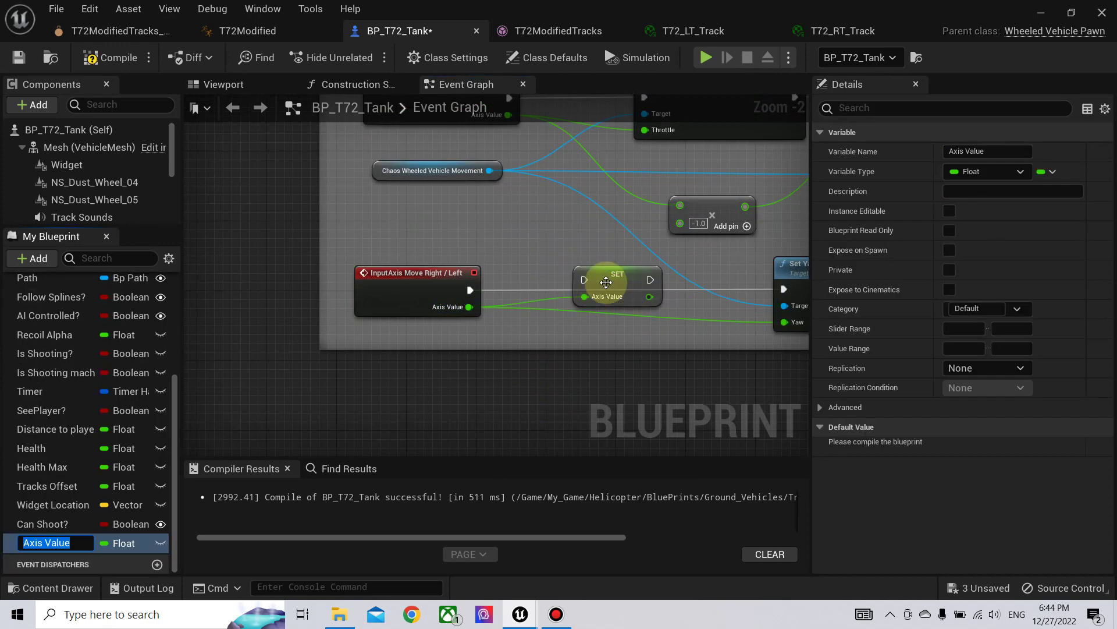
# Wire the new SET Axis Value node between InputAxis Move Right / Left and Set Yaw Input, feeding Yaw from its output, and compile.
pyautogui.moveTo(470, 290); pyautogui.dragTo(719, 294)
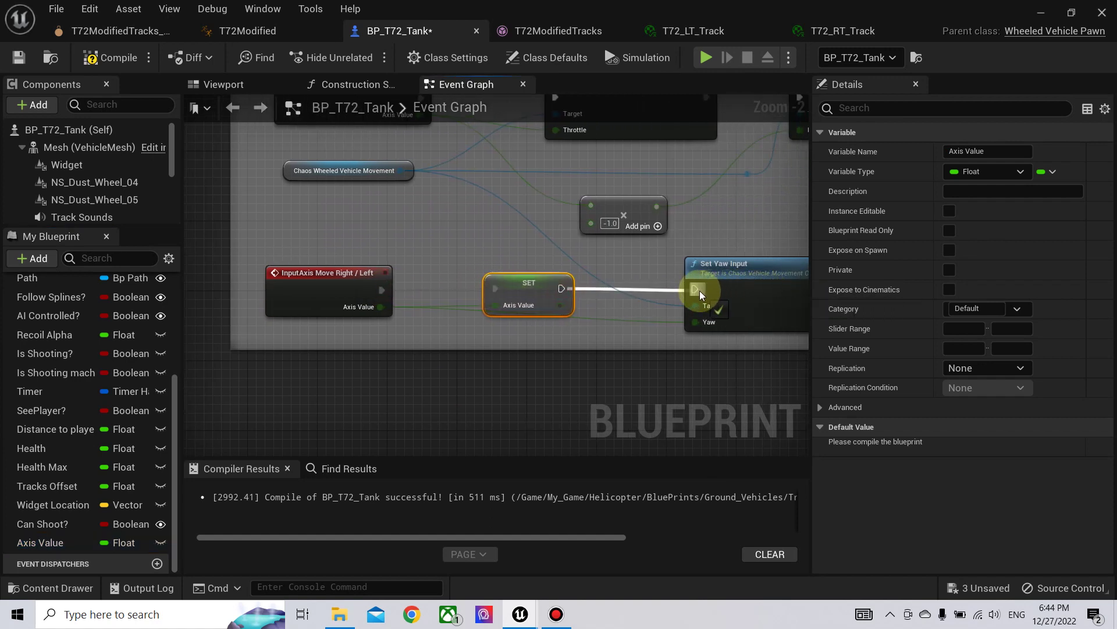
pyautogui.moveTo(699, 291); pyautogui.dragTo(696, 289)
pyautogui.doubleClick(587, 317)
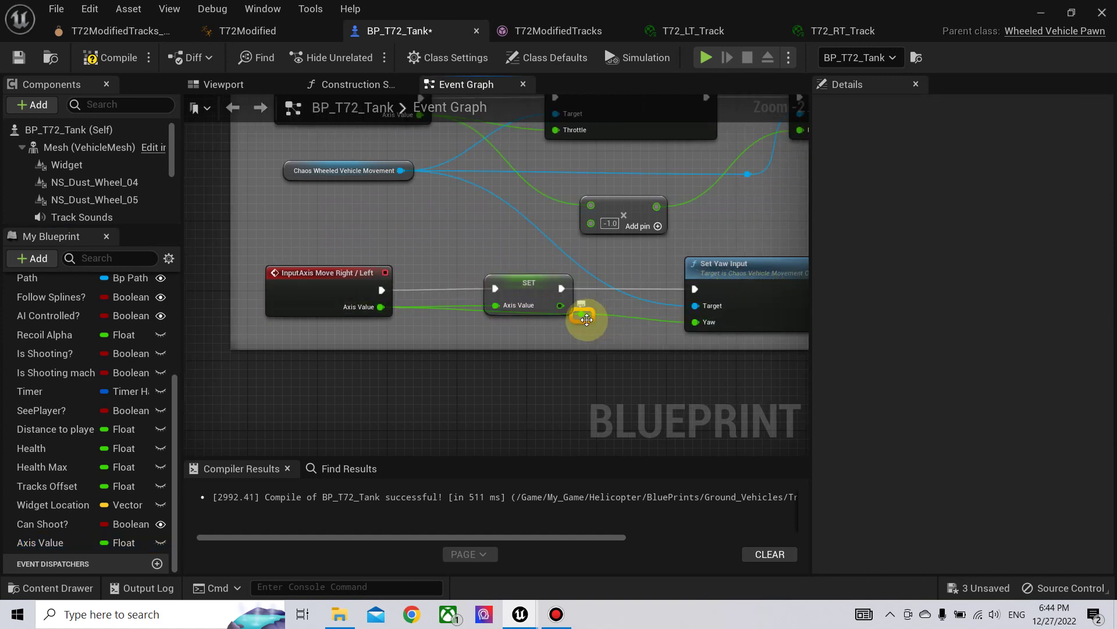
pyautogui.moveTo(471, 336); pyautogui.dragTo(464, 327)
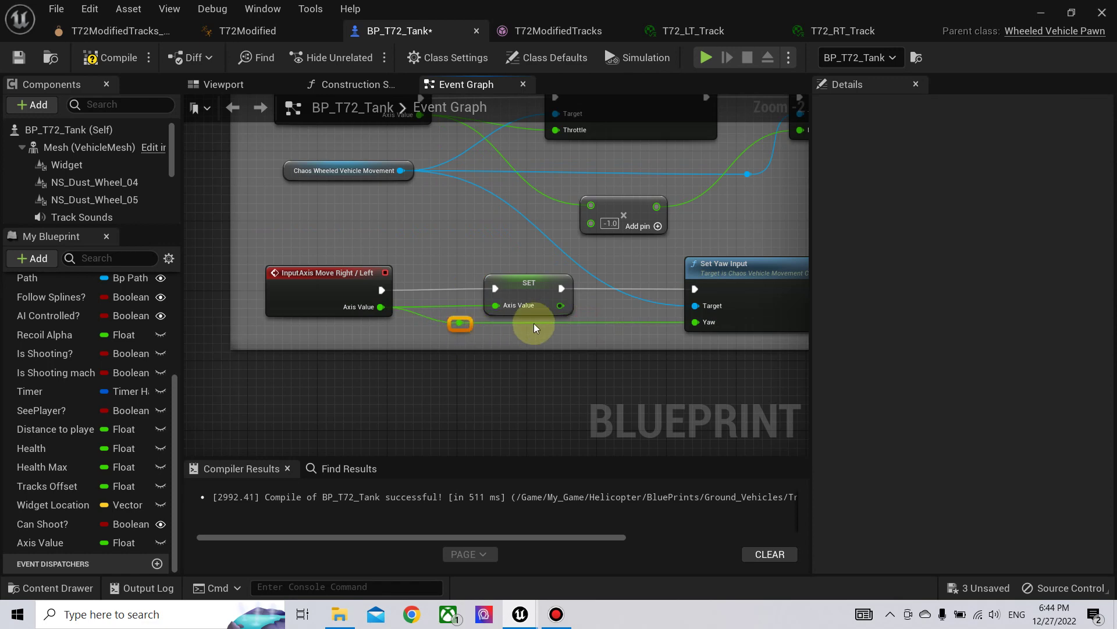
pyautogui.moveTo(561, 305); pyautogui.dragTo(697, 322)
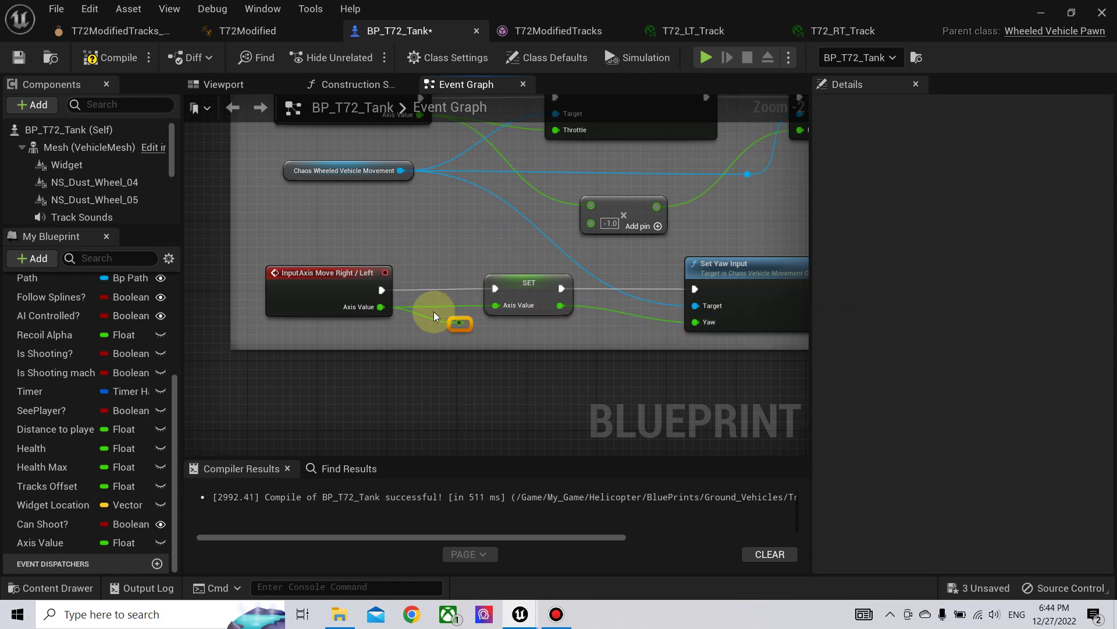
pyautogui.press('Delete')
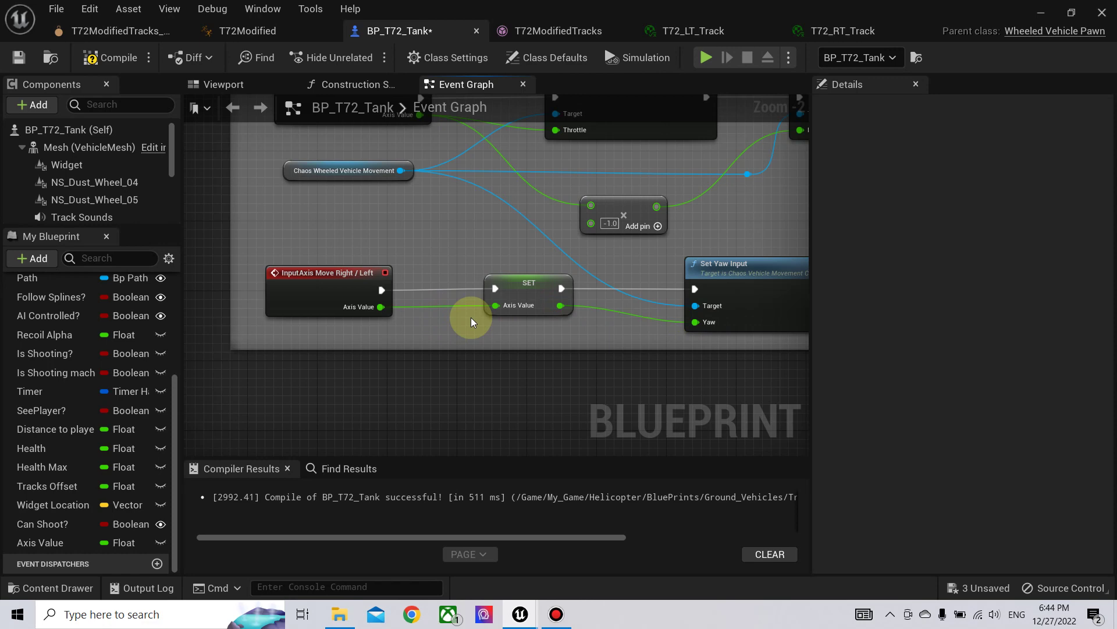
pyautogui.click(111, 57)
# Rename the Axis Value variable to Yaw Axis Value and compile the blueprint.
pyautogui.click(557, 297)
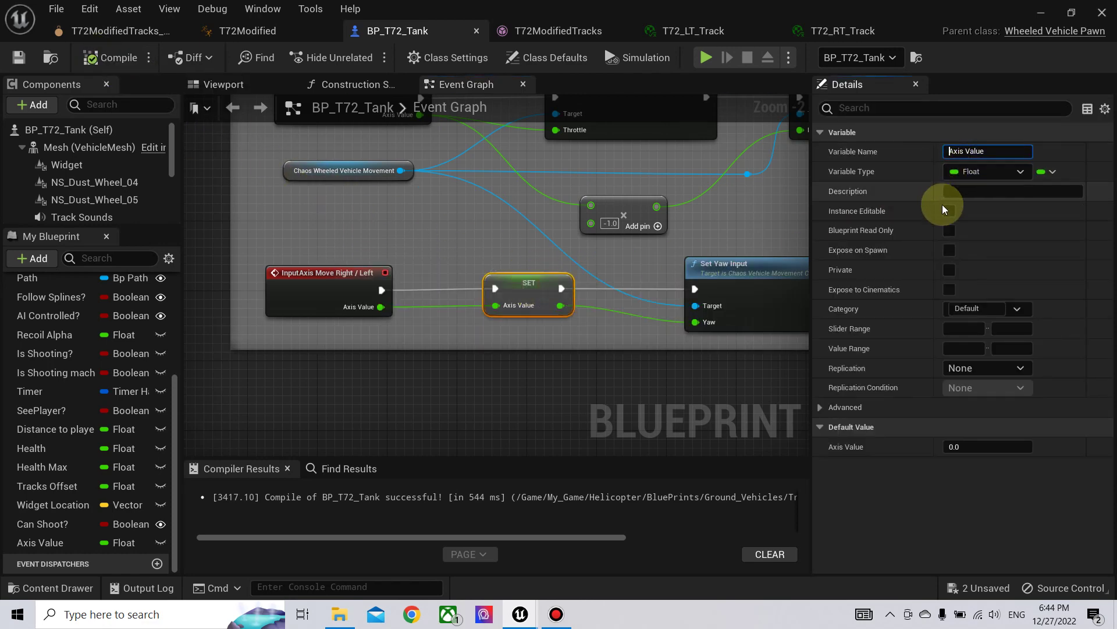
pyautogui.write('Yaw')
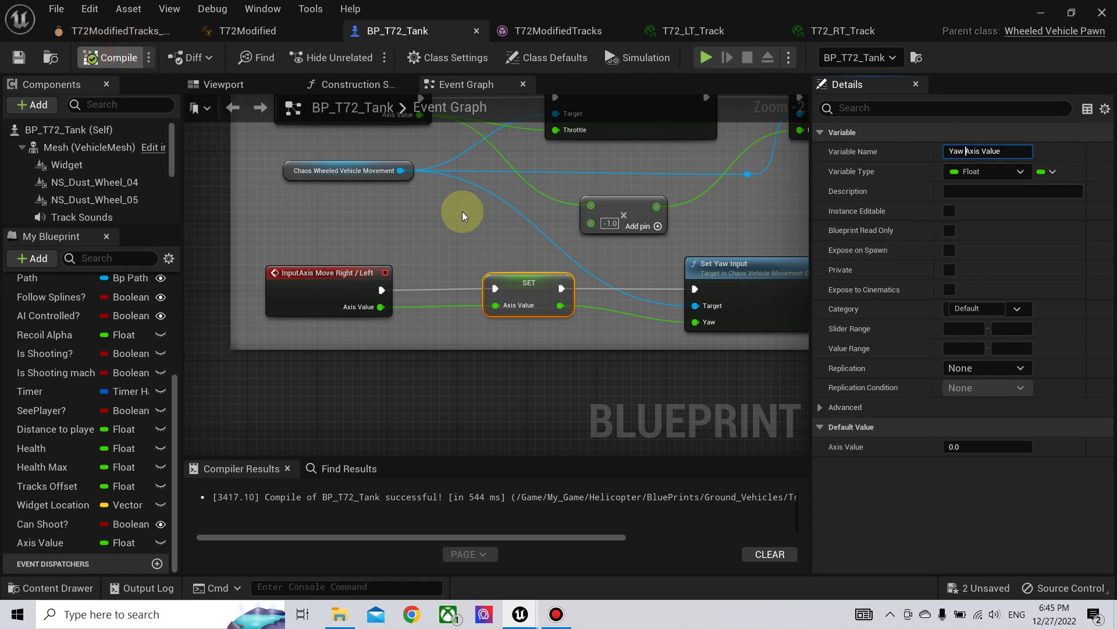
pyautogui.click(736, 232)
# Add a getter for the Yaw Axis Value variable beneath the Track Animations event.
pyautogui.scroll(-4, 698, 231)
pyautogui.moveTo(626, 229); pyautogui.dragTo(560, 385, button='right')
pyautogui.scroll(3, 630, 233)
pyautogui.scroll(-3, 560, 385)
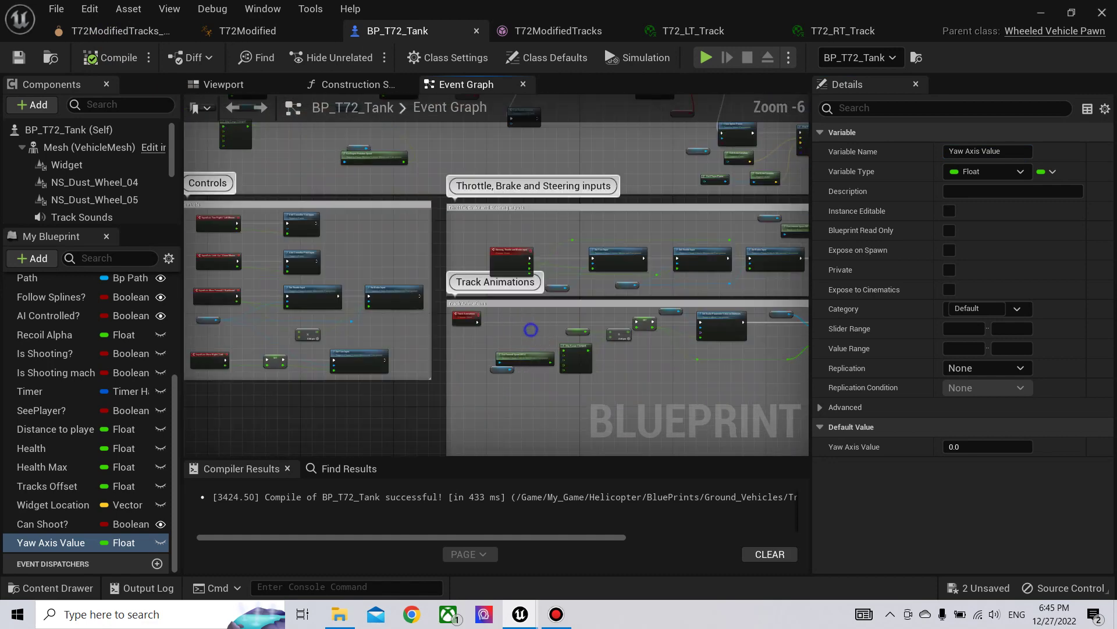
pyautogui.moveTo(529, 329); pyautogui.dragTo(454, 267, button='right')
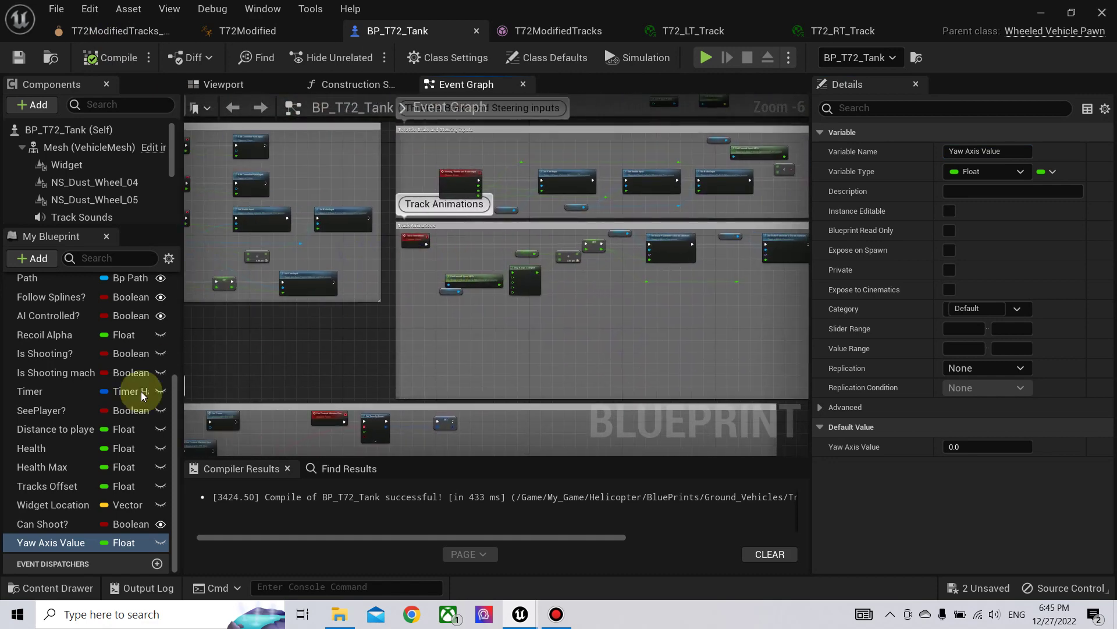
pyautogui.click(42, 523)
pyautogui.click(37, 545)
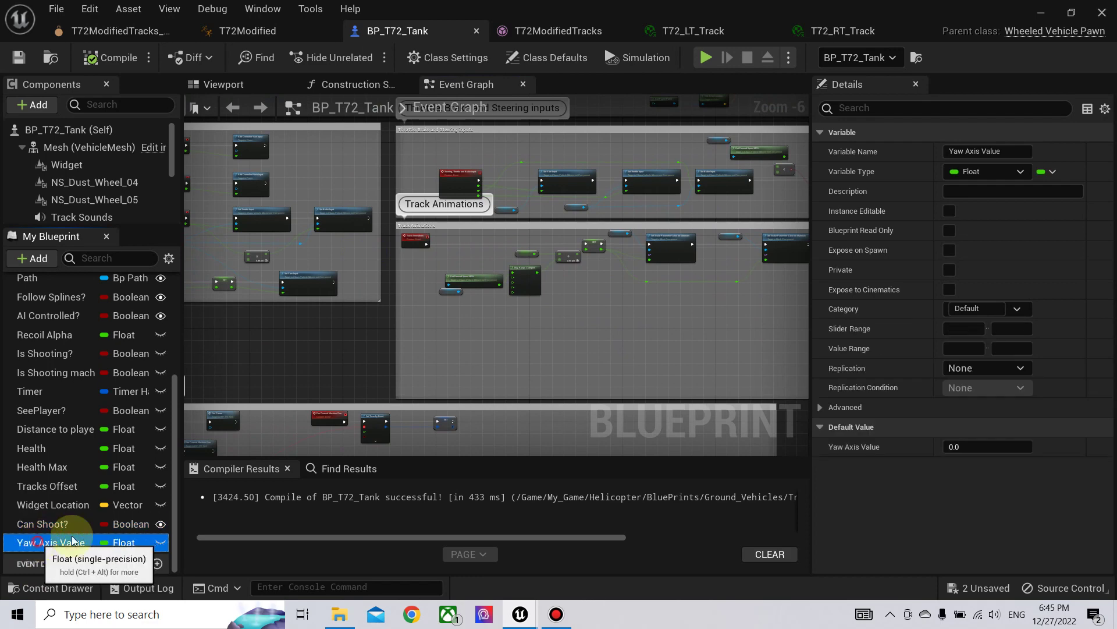
pyautogui.moveTo(37, 544); pyautogui.dragTo(473, 251)
pyautogui.click(428, 295)
pyautogui.scroll(4, 427, 269)
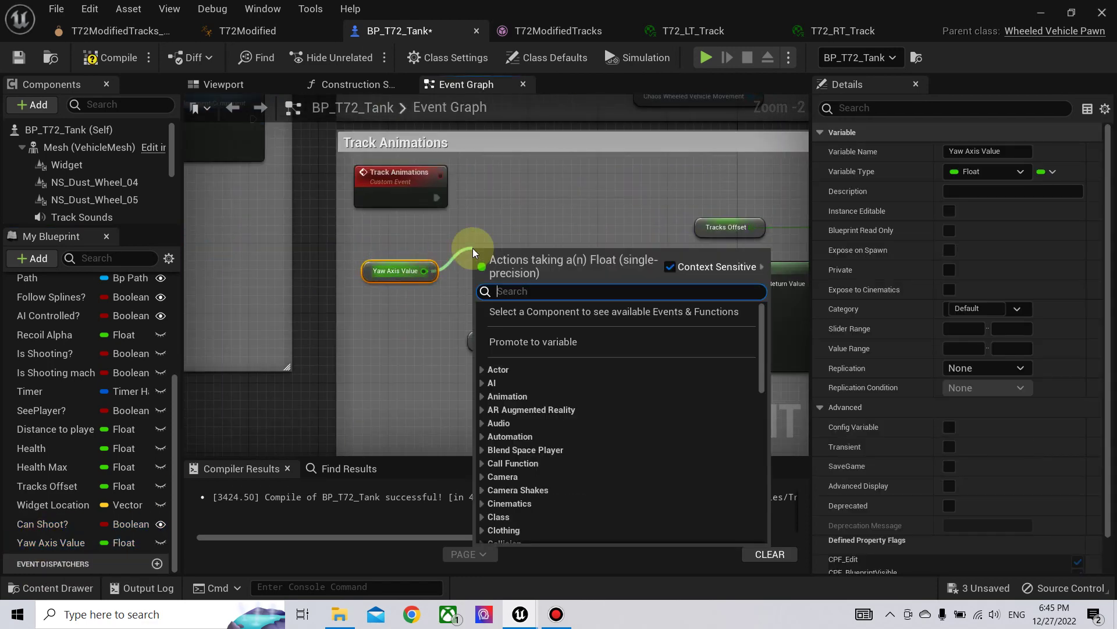
# Compare Yaw Axis Value with 0.0 through a Not Equal node and arrange both nodes beneath the Track Animations event.
pyautogui.write('=')
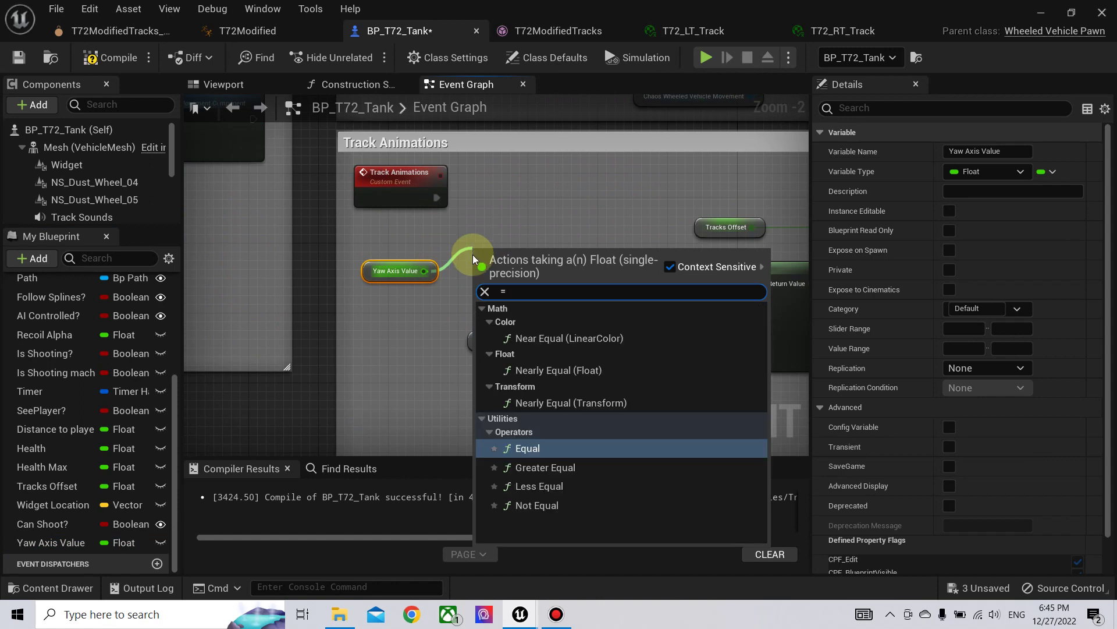
pyautogui.click(536, 505)
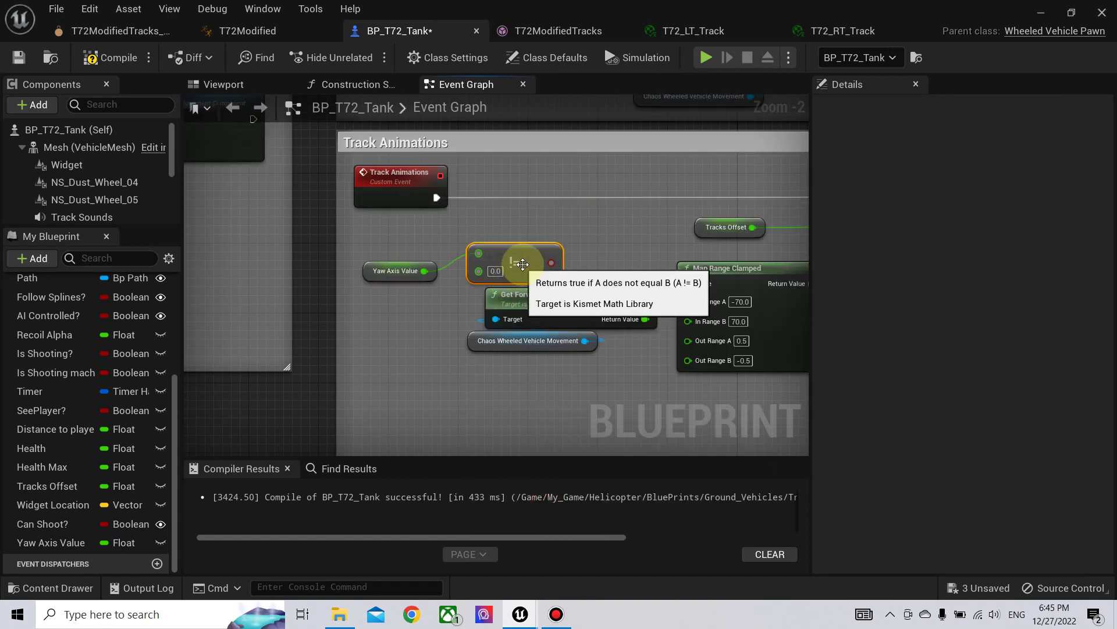
pyautogui.moveTo(523, 265); pyautogui.dragTo(496, 246)
pyautogui.moveTo(388, 234); pyautogui.dragTo(467, 296)
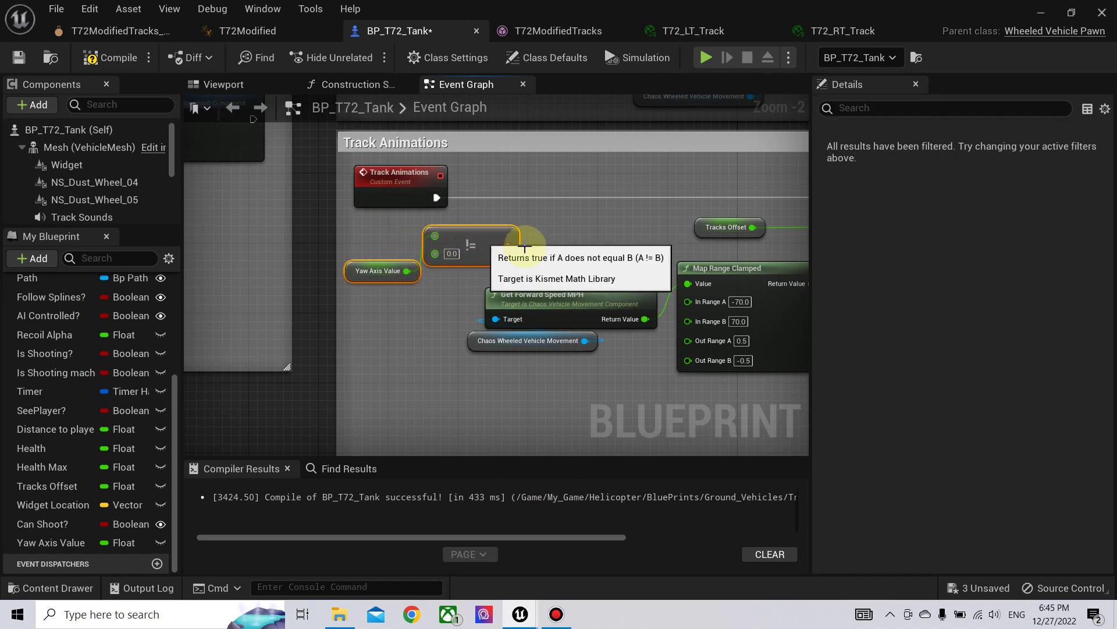
# Add a Branch conditioned on the Not Equal result and run it from the Track Animations event.
pyautogui.moveTo(559, 249); pyautogui.dragTo(499, 273, button='right')
pyautogui.moveTo(441, 271); pyautogui.dragTo(507, 247)
pyautogui.write('bra')
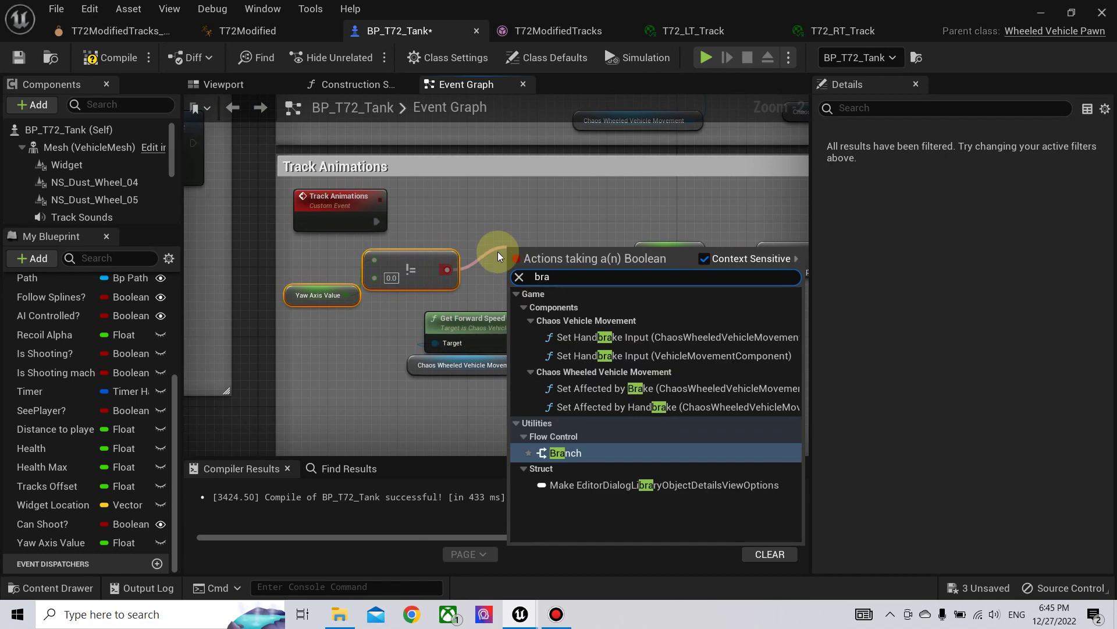
pyautogui.click(565, 453)
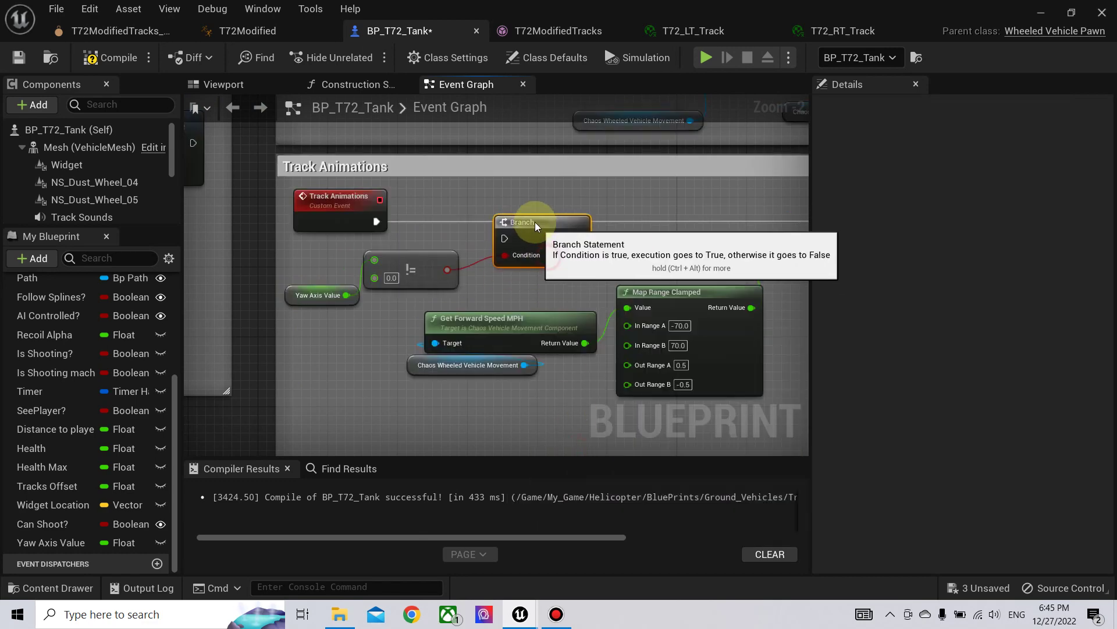
pyautogui.moveTo(535, 221); pyautogui.dragTo(527, 204)
pyautogui.moveTo(376, 221); pyautogui.dragTo(494, 219)
# Move all the existing track offset nodes after the Branch down to the lower part of the Track Animations comment box.
pyautogui.scroll(-3, 494, 219)
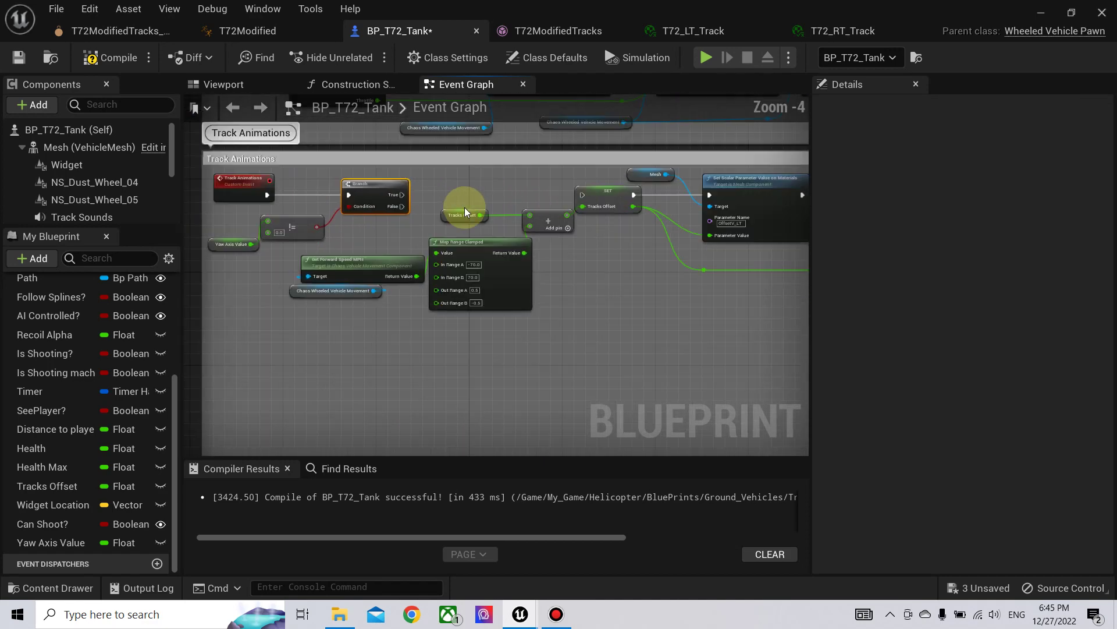
pyautogui.moveTo(479, 194); pyautogui.dragTo(397, 191, button='right')
pyautogui.scroll(-1, 376, 187)
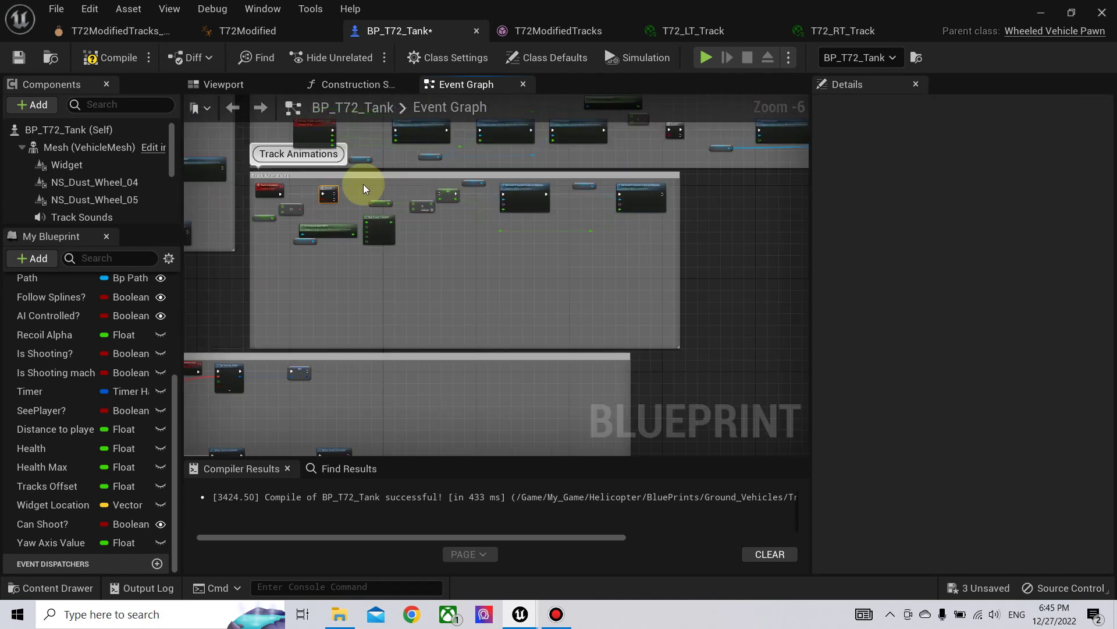
pyautogui.moveTo(636, 259); pyautogui.dragTo(637, 260)
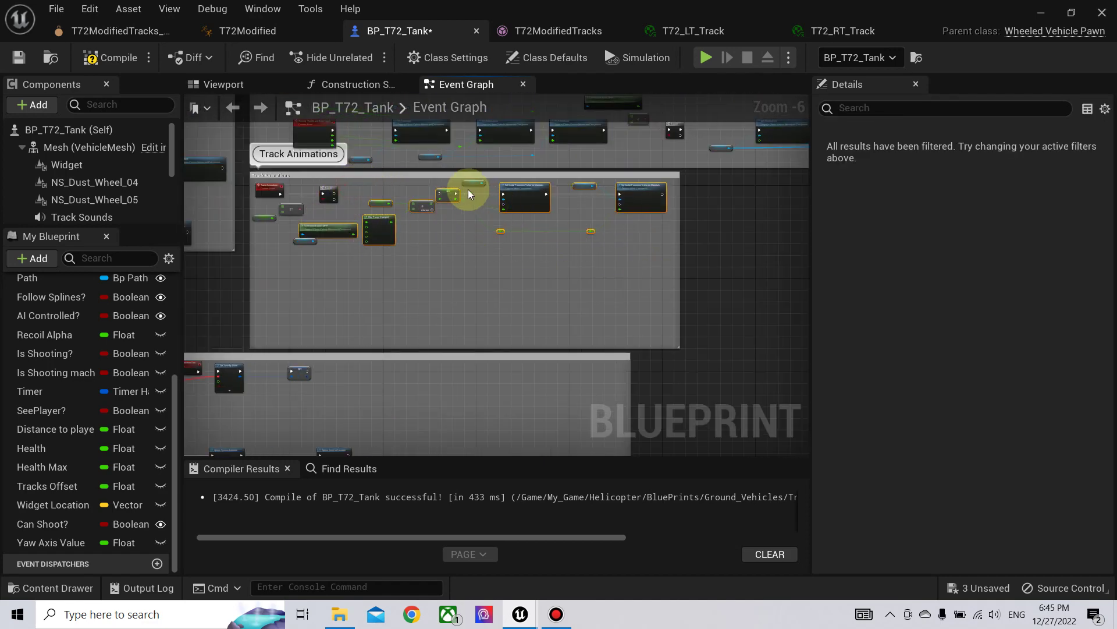
pyautogui.scroll(1, 469, 189)
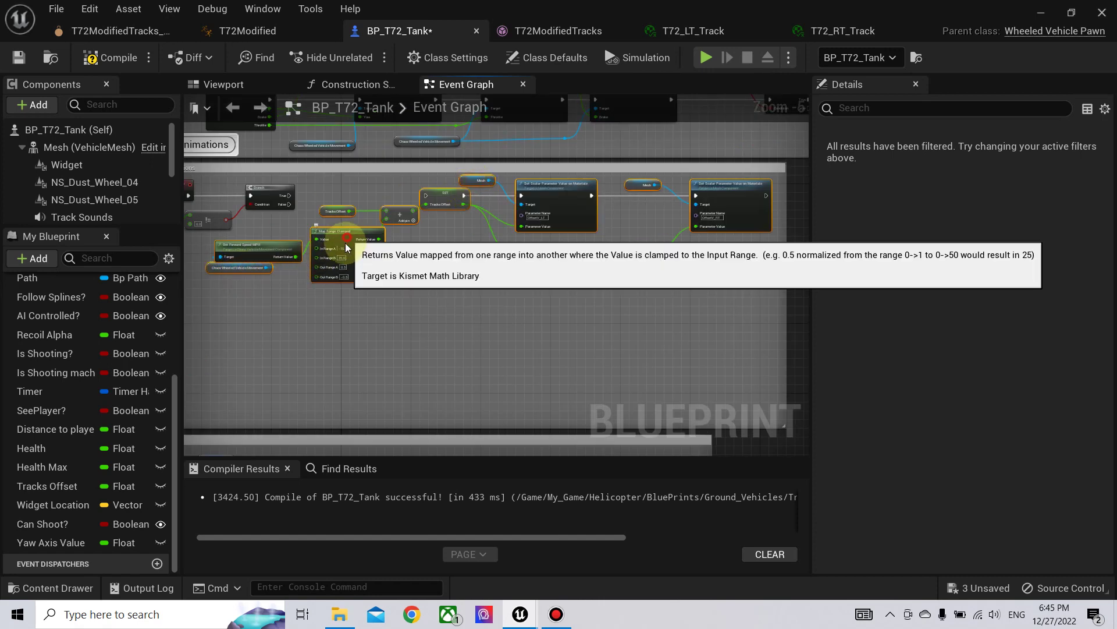
pyautogui.moveTo(346, 247); pyautogui.dragTo(310, 381)
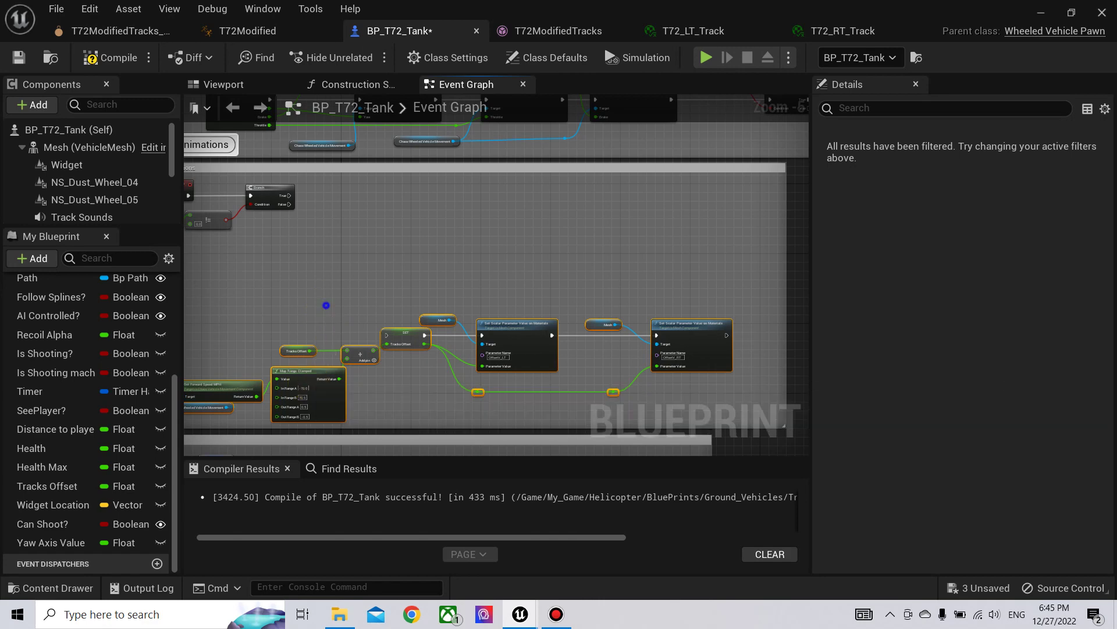
# Connect the Branch's False output to the SET Tracks Offset node.
pyautogui.scroll(3, 486, 199)
pyautogui.moveTo(431, 183); pyautogui.dragTo(606, 421)
pyautogui.moveTo(494, 374); pyautogui.dragTo(549, 388, button='right')
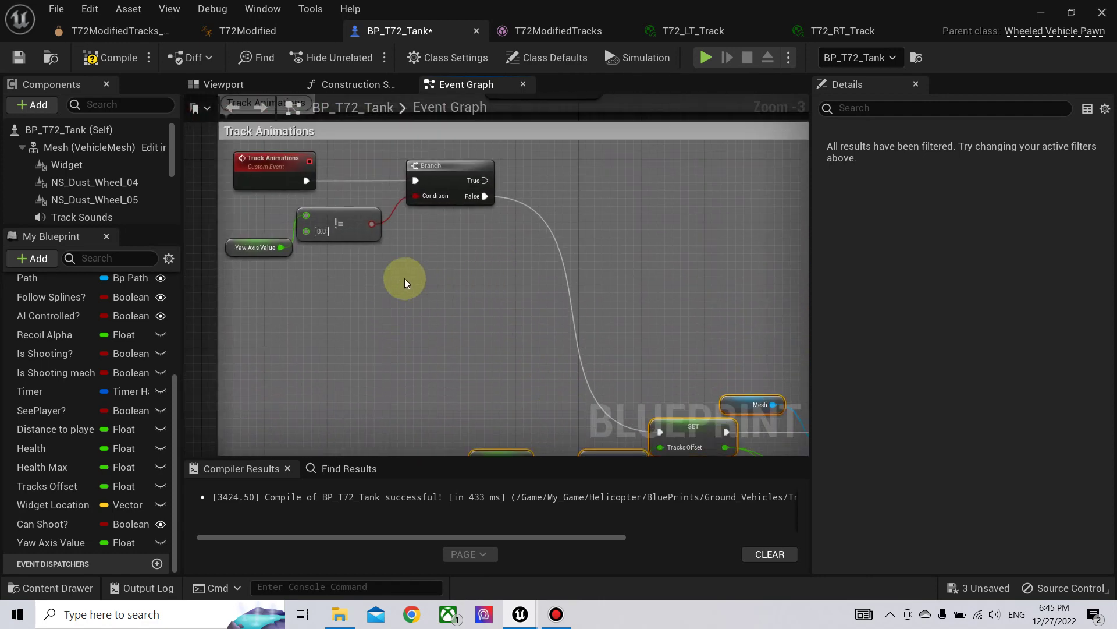
# Duplicate both Set Scalar Parameter Value on Materials nodes with their Mesh references and place the copies above the originals, level with the Branch.
pyautogui.moveTo(449, 356); pyautogui.dragTo(244, 264, button='right')
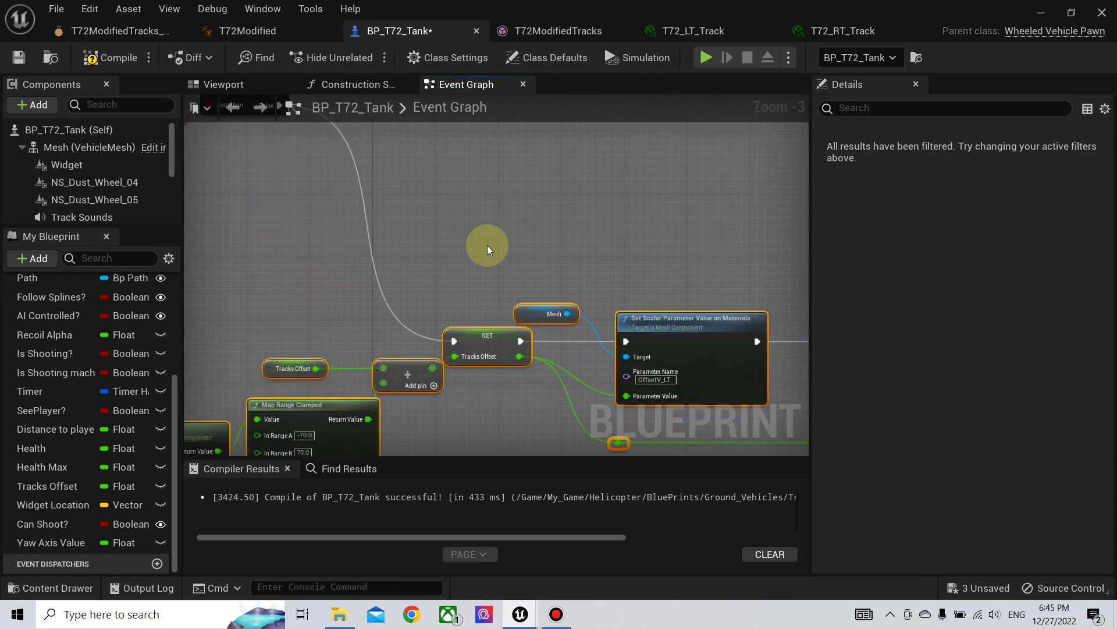
pyautogui.moveTo(525, 236); pyautogui.dragTo(499, 237, button='right')
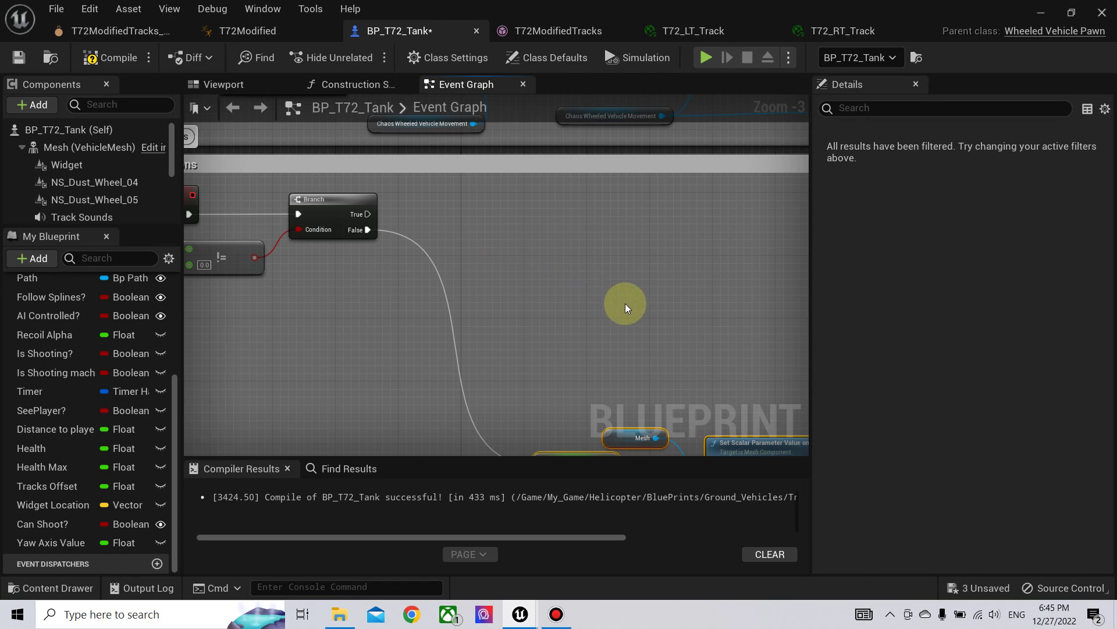
pyautogui.scroll(-2, 464, 166)
pyautogui.moveTo(546, 212); pyautogui.dragTo(481, 199, button='right')
pyautogui.scroll(1, 479, 204)
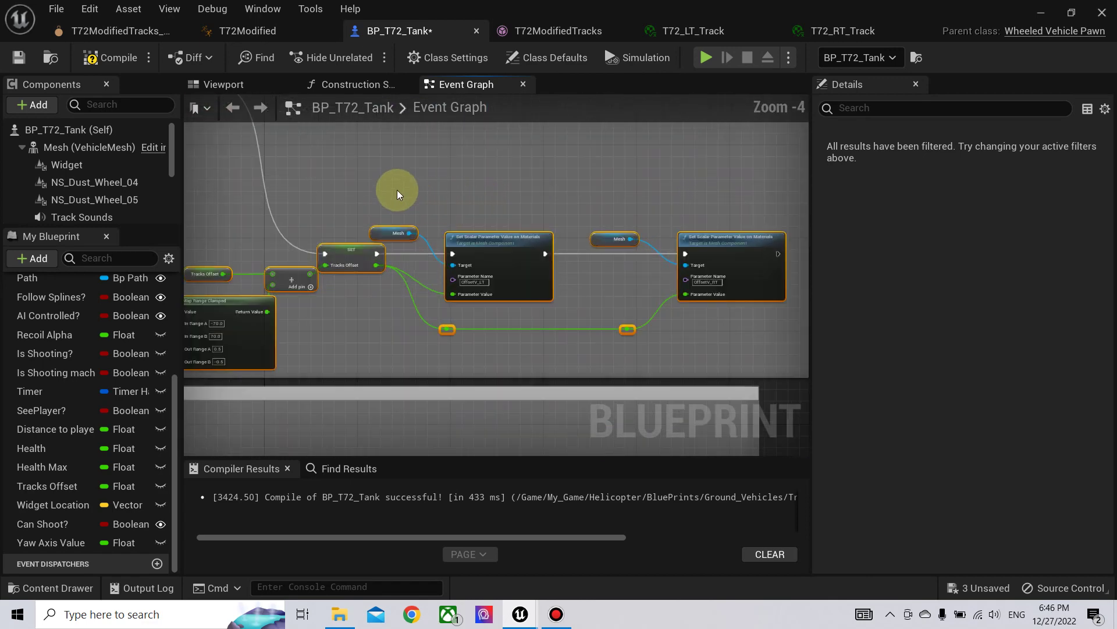
pyautogui.click(431, 198)
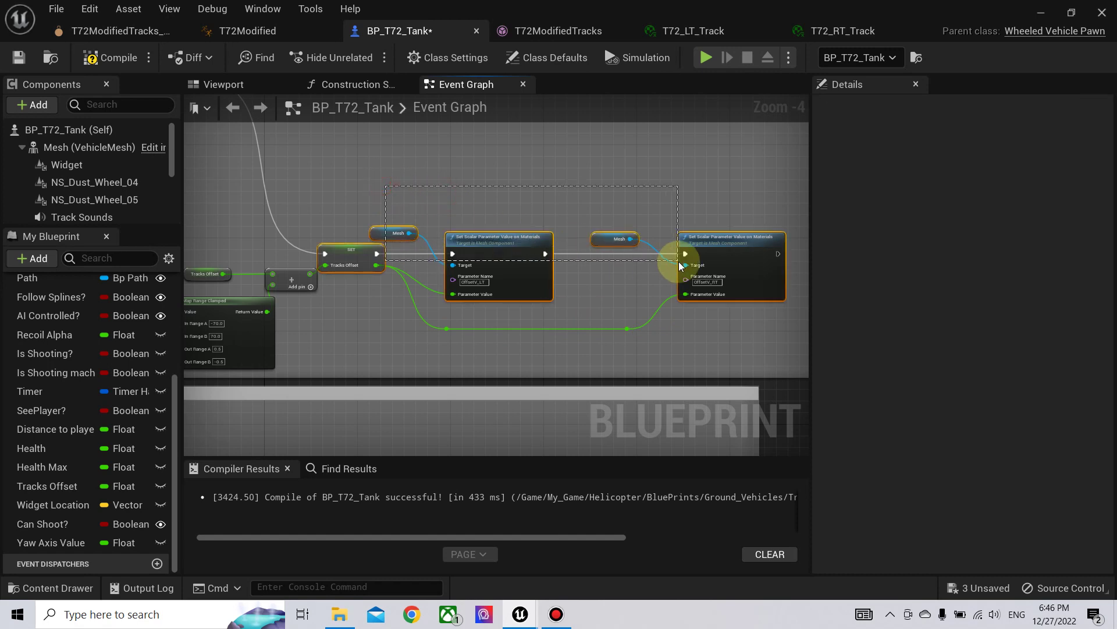
pyautogui.moveTo(679, 266); pyautogui.dragTo(679, 266)
pyautogui.hotkey('ctrl', 'c')
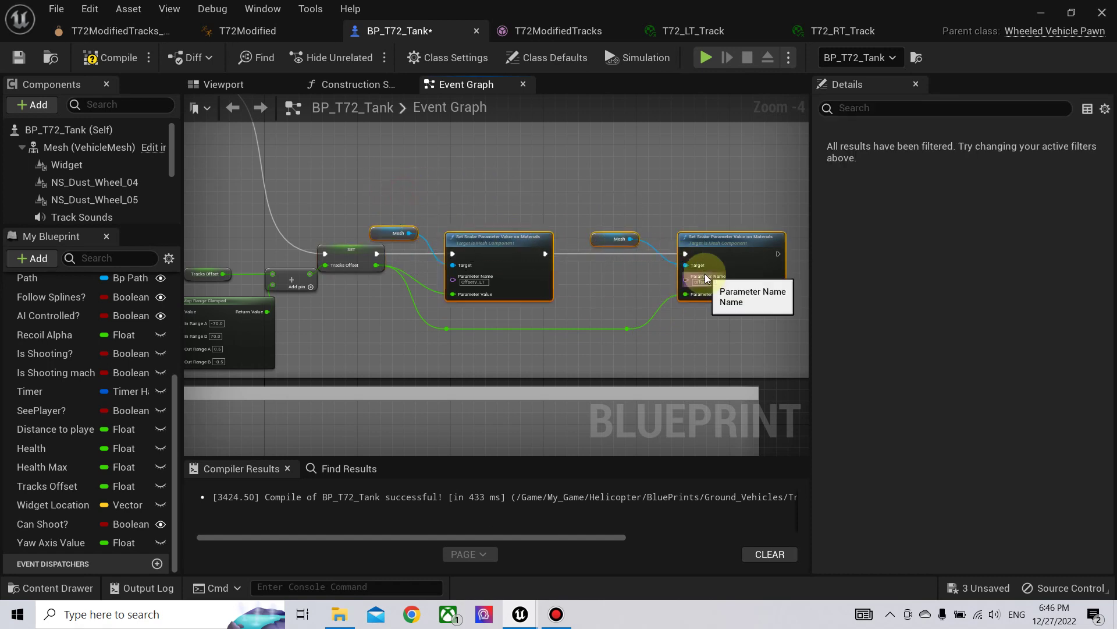
pyautogui.hotkey('ctrl', 'v')
pyautogui.moveTo(687, 290); pyautogui.dragTo(597, 203)
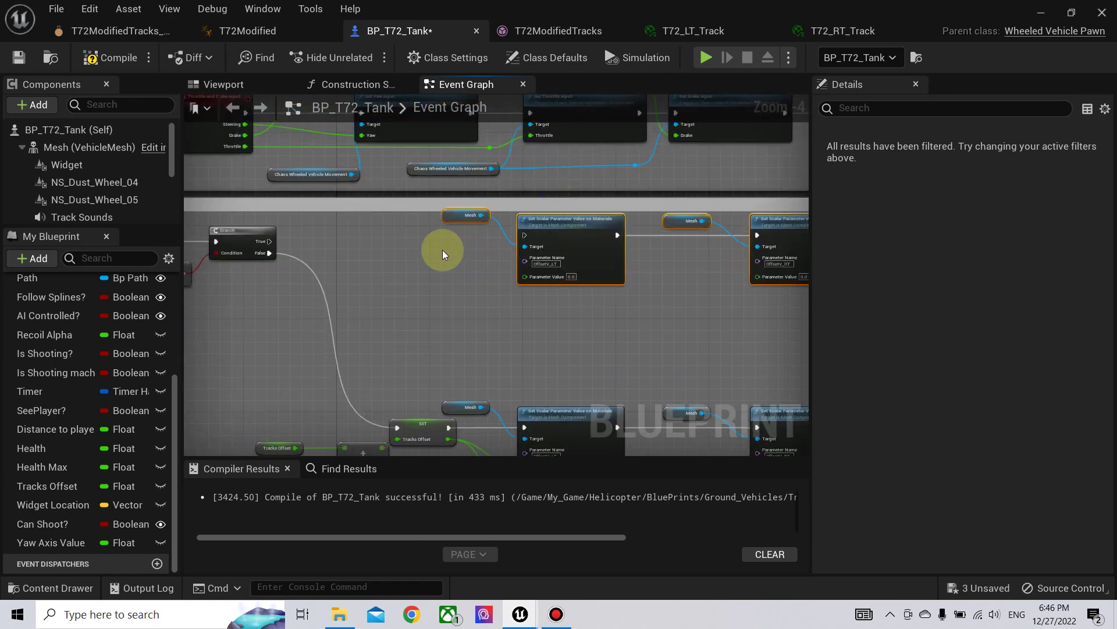
# Connect the Branch's True output to the copied OffsetV_LT Set Scalar Parameter Value on Materials node and align the copies with it.
pyautogui.moveTo(266, 238); pyautogui.dragTo(364, 246)
pyautogui.moveTo(531, 239); pyautogui.dragTo(527, 238)
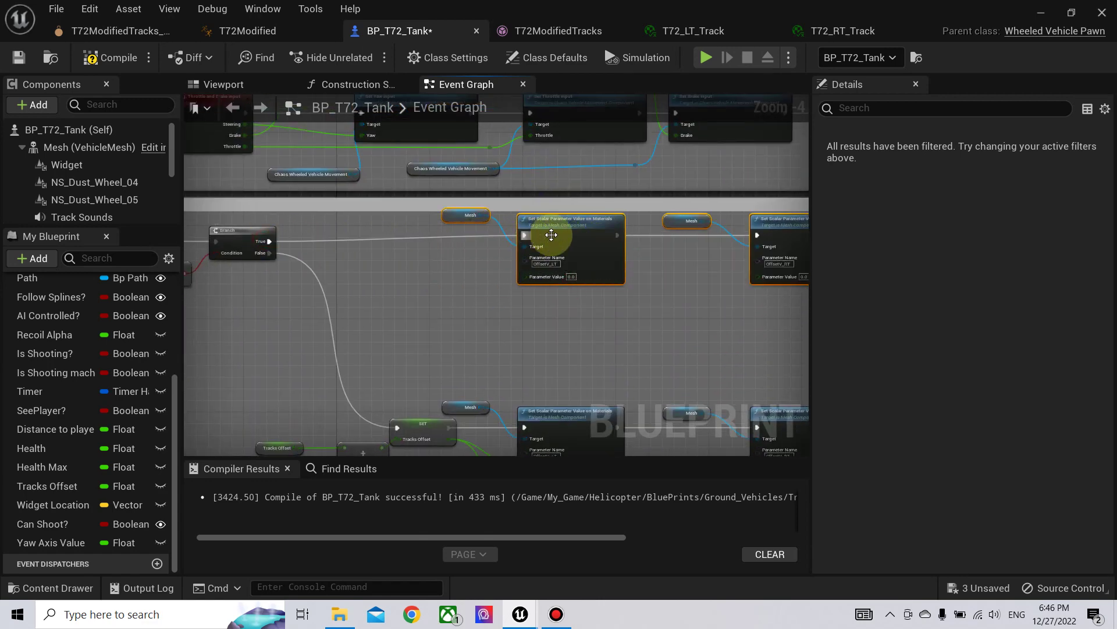
pyautogui.click(630, 291)
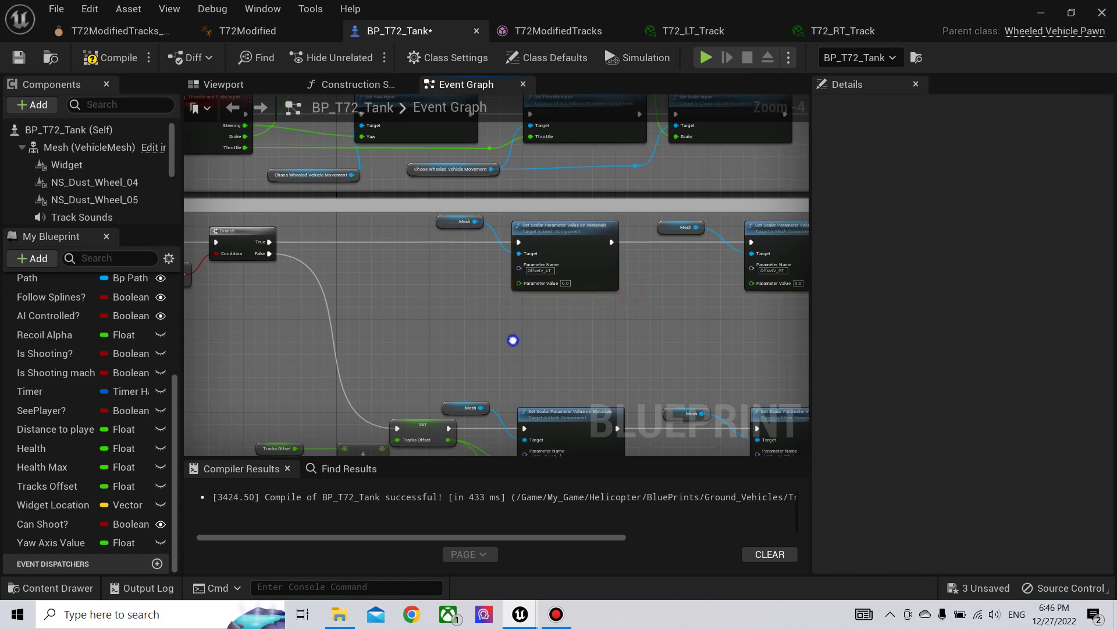
# Add a Chaos Wheeled Vehicle Movement reference beneath the Branch and get its Wheels array.
pyautogui.moveTo(512, 339); pyautogui.dragTo(650, 275, button='right')
pyautogui.scroll(-3, 125, 201)
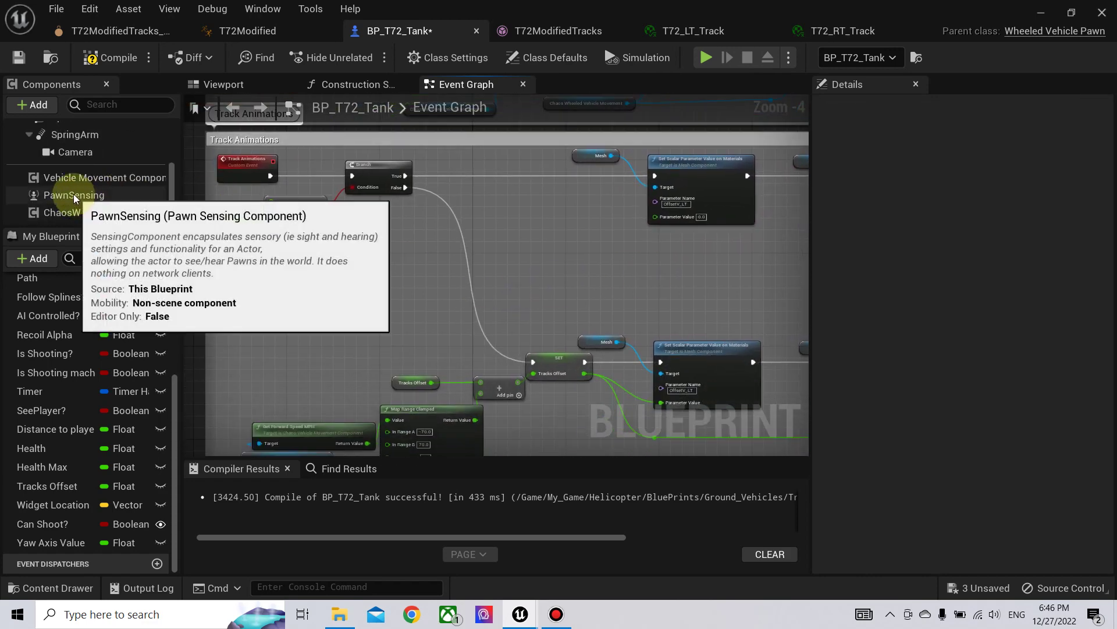
pyautogui.moveTo(100, 212); pyautogui.dragTo(318, 250)
pyautogui.scroll(2, 389, 253)
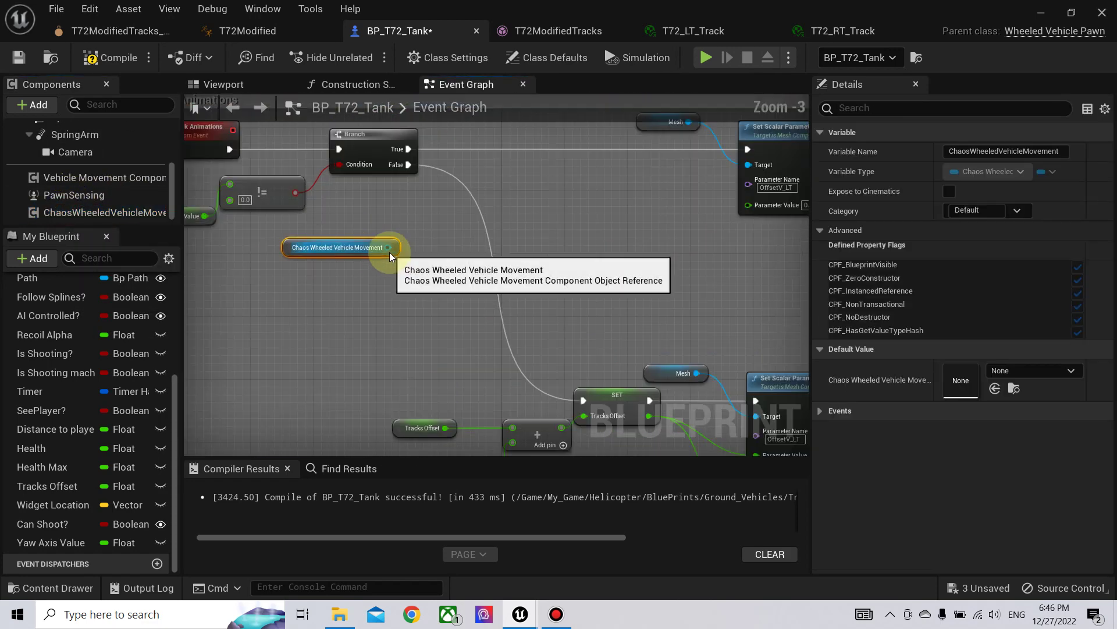
pyautogui.moveTo(388, 246); pyautogui.dragTo(448, 250)
pyautogui.write('get ')
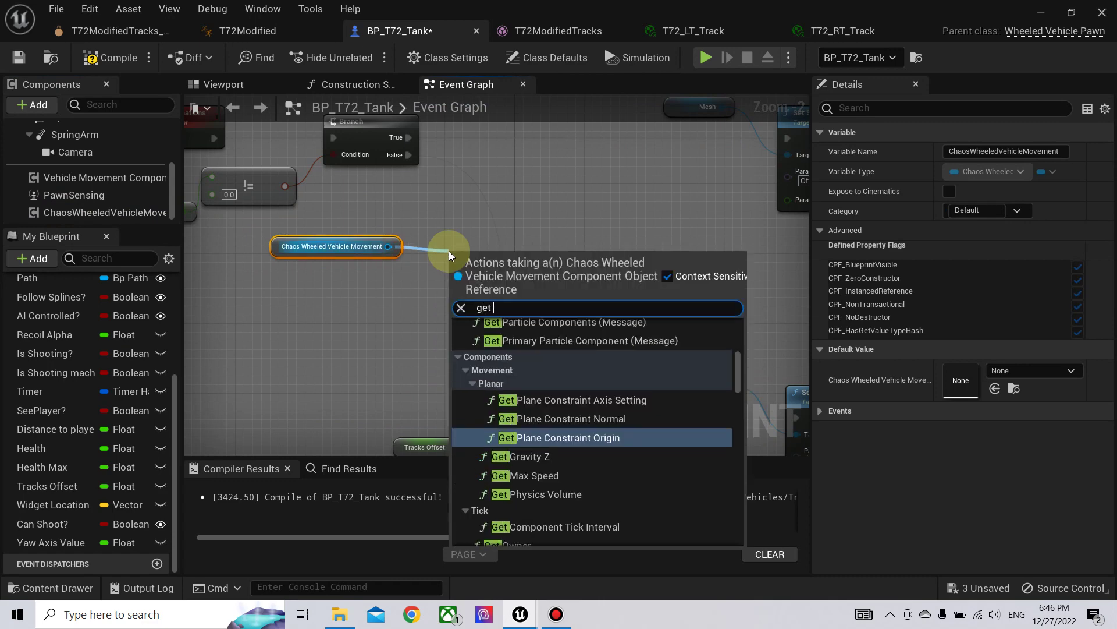
pyautogui.write('wheels')
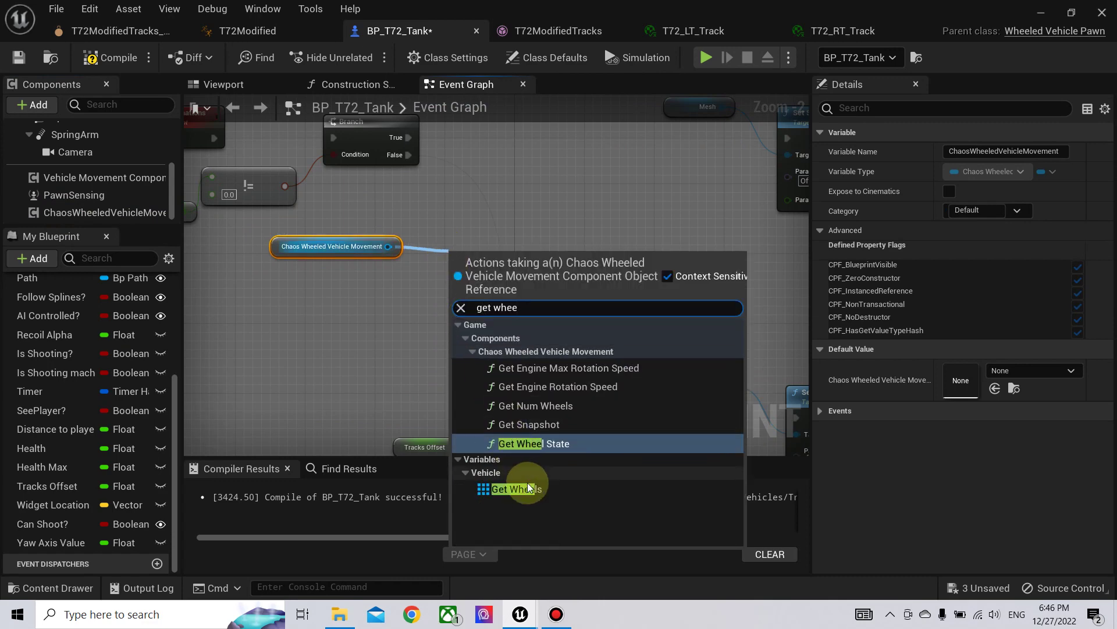
pyautogui.click(527, 483)
# Add two Get (a copy) nodes from the Wheels array and stack them one above the other.
pyautogui.moveTo(495, 255); pyautogui.dragTo(580, 246)
pyautogui.write('get')
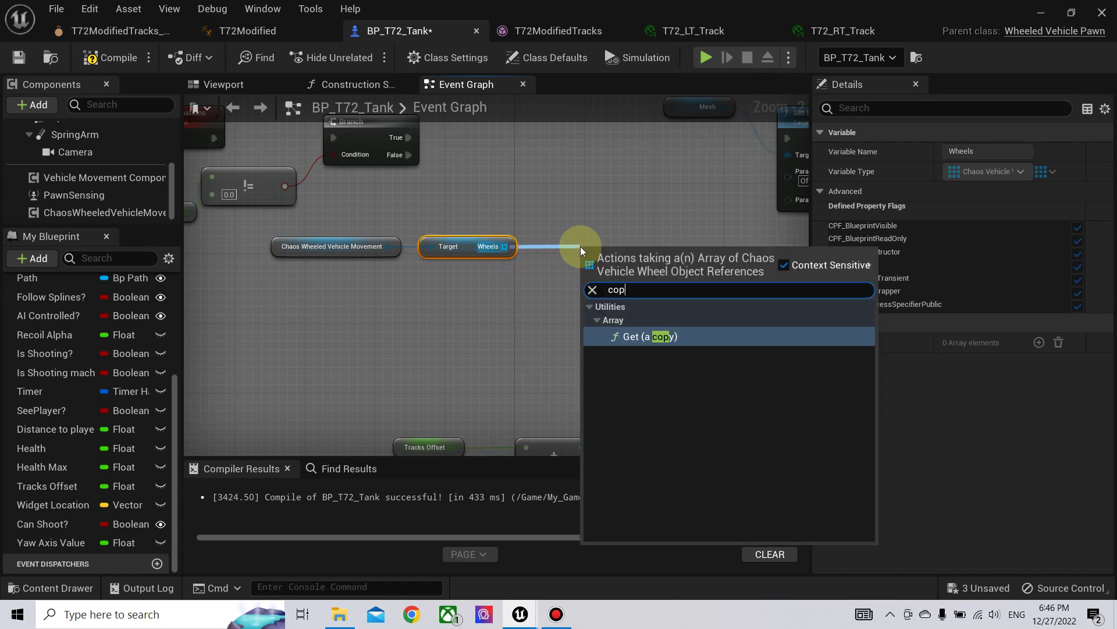
pyautogui.click(647, 335)
pyautogui.moveTo(651, 274); pyautogui.dragTo(610, 204)
pyautogui.moveTo(505, 247); pyautogui.dragTo(564, 288)
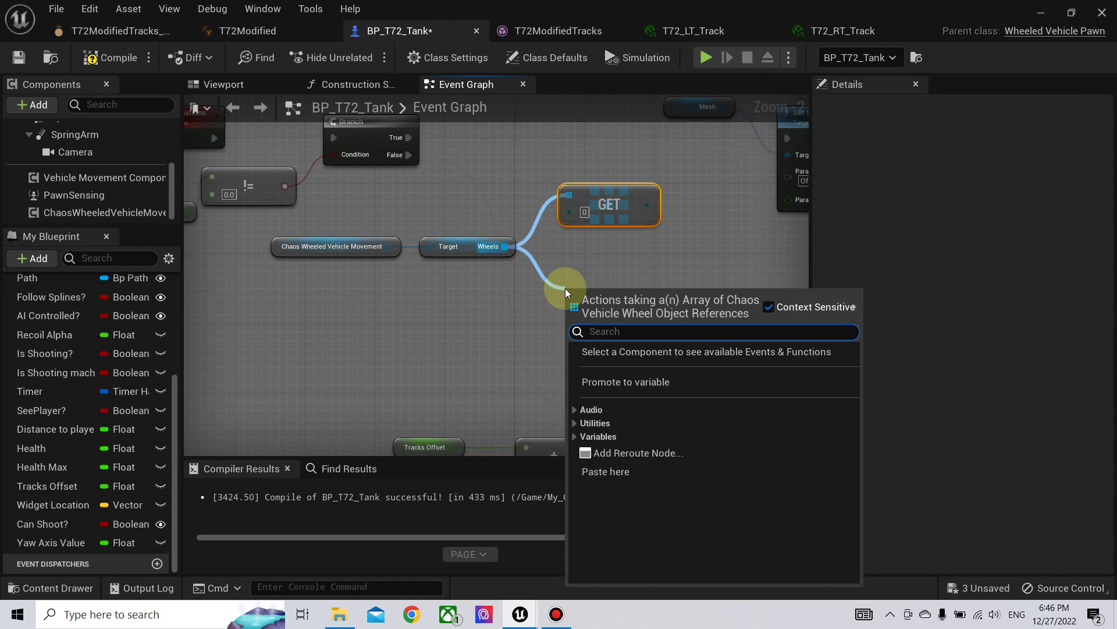
pyautogui.write('cop')
pyautogui.click(643, 378)
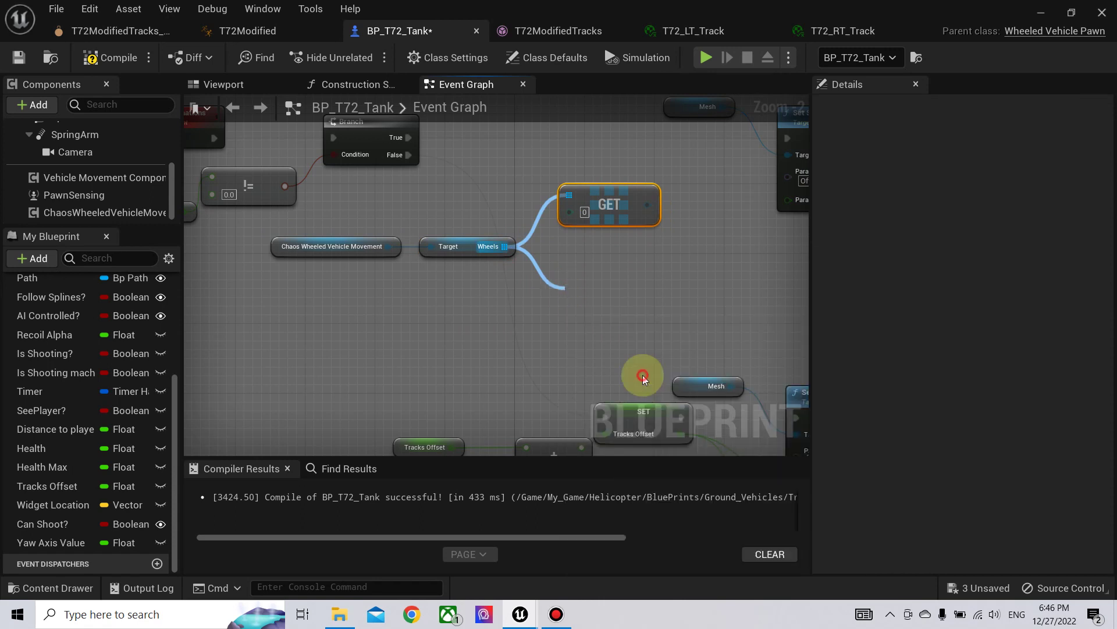
pyautogui.moveTo(616, 292); pyautogui.dragTo(610, 277)
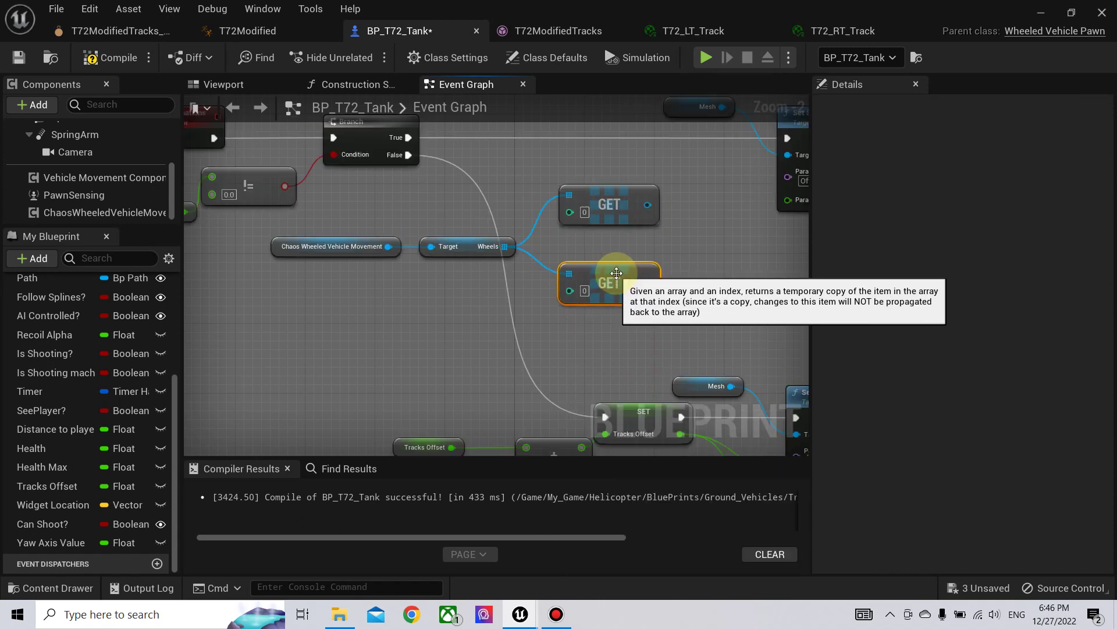
pyautogui.moveTo(610, 273); pyautogui.dragTo(595, 249, button='right')
# Check the bone names of Wheel Setups indices 2 to 4 and set the upper GET node's index to 2.
pyautogui.click(93, 213)
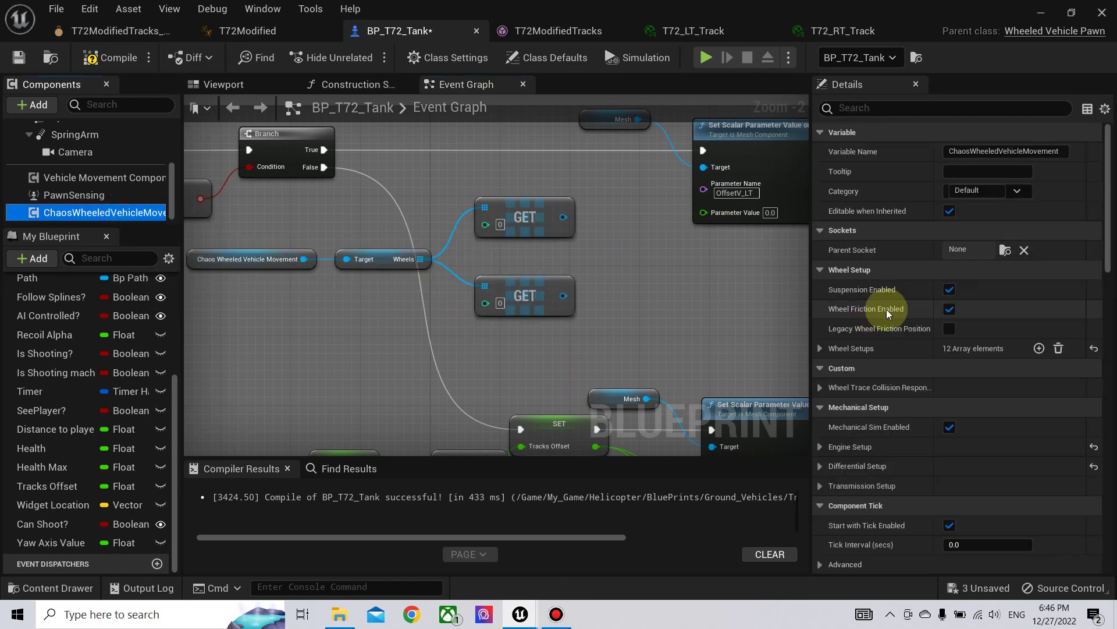
pyautogui.click(820, 349)
pyautogui.scroll(-2, 855, 352)
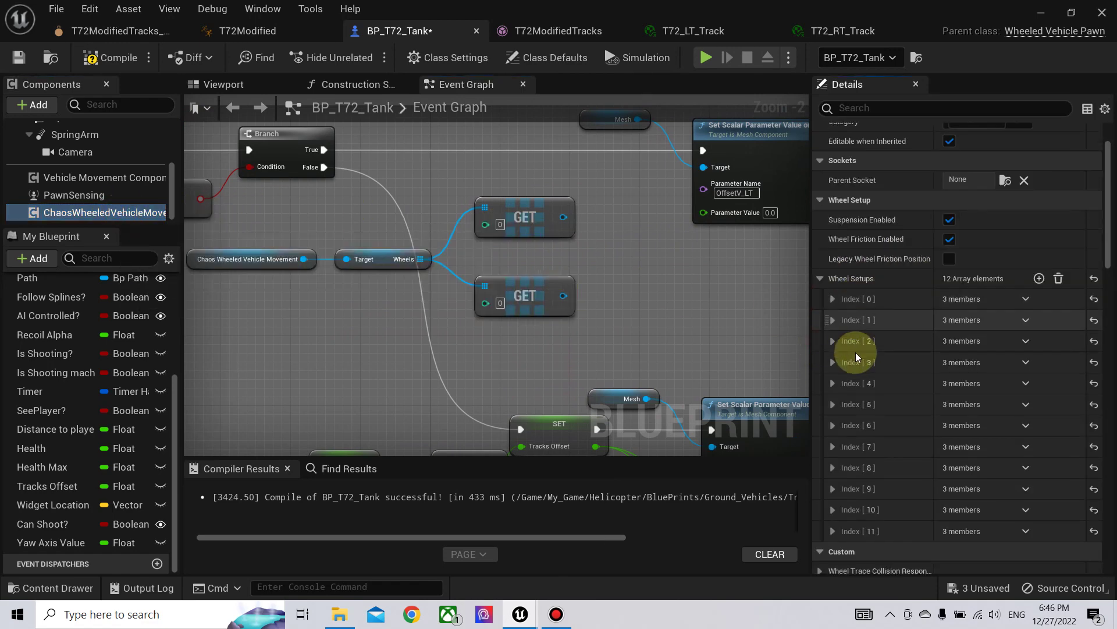
pyautogui.click(832, 383)
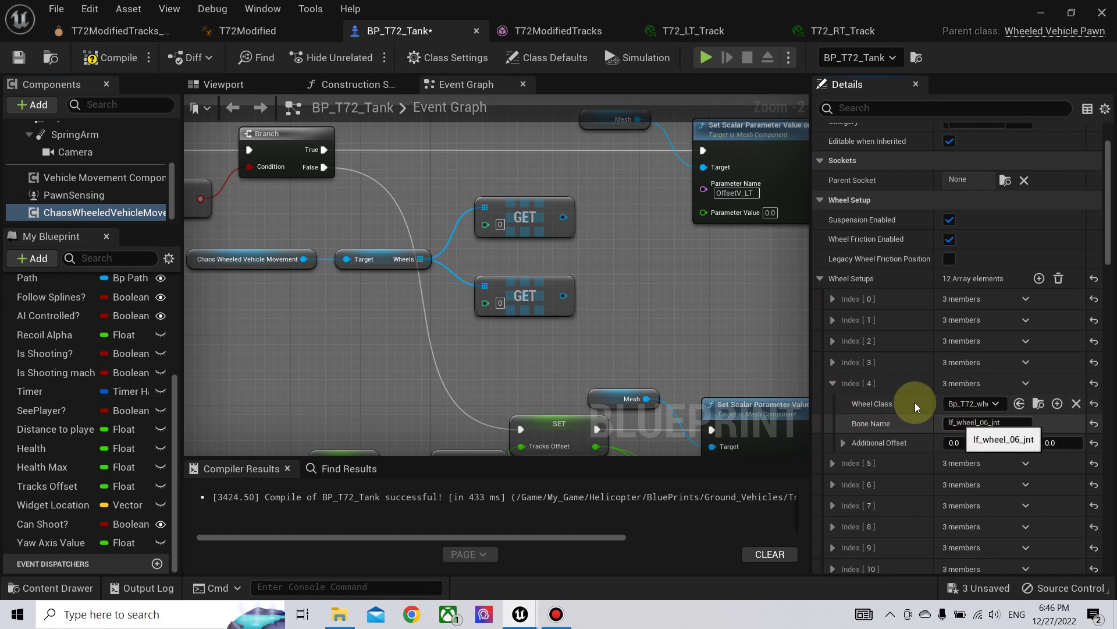
pyautogui.click(832, 362)
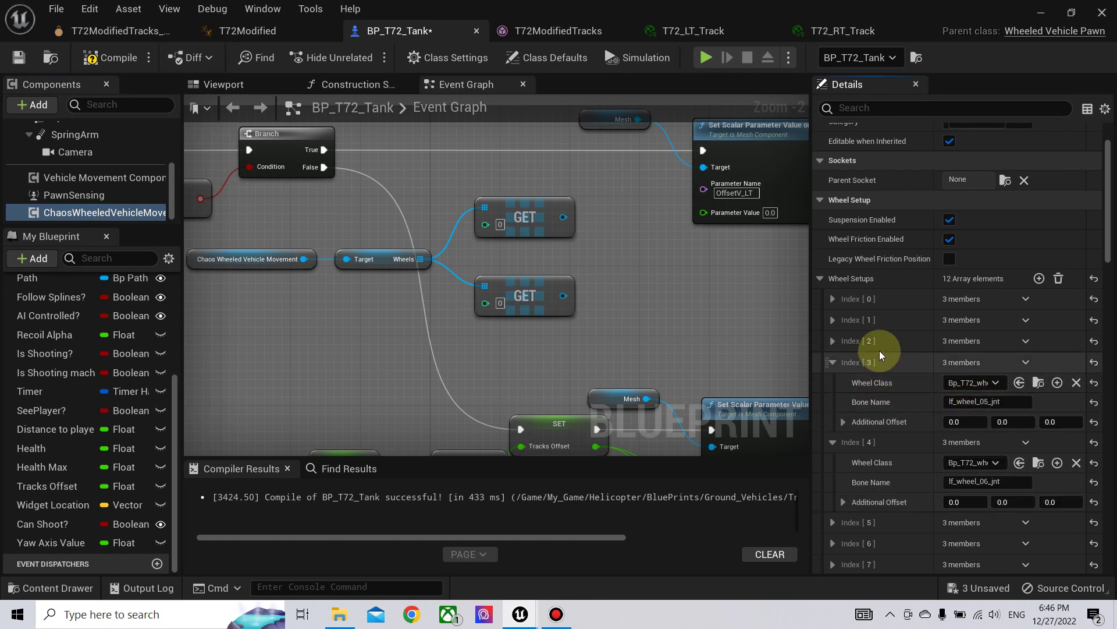
pyautogui.click(831, 341)
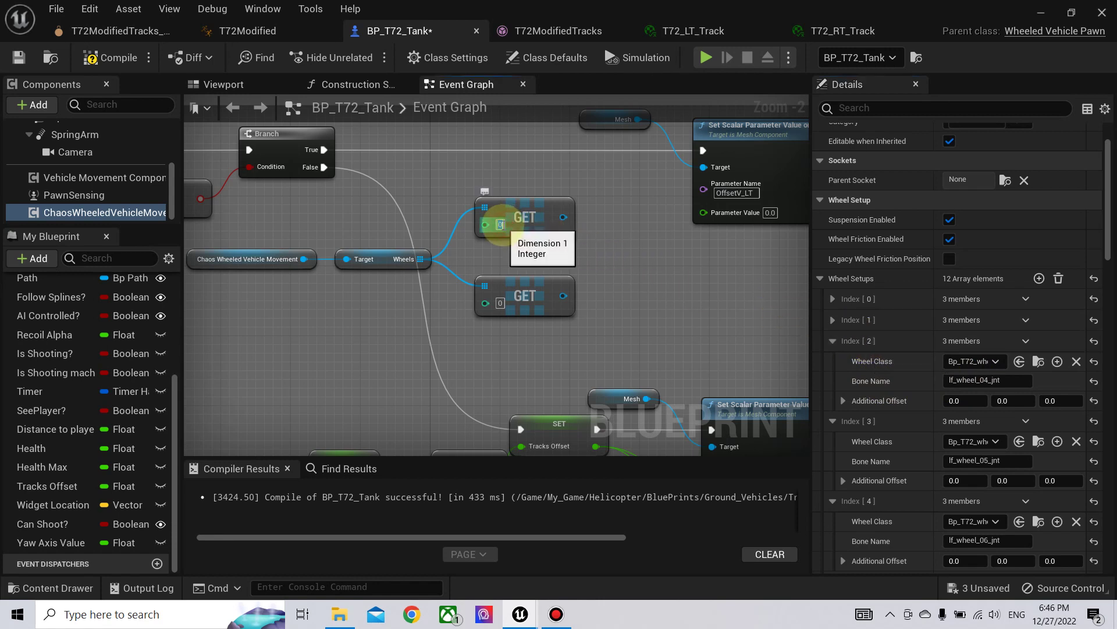
pyautogui.write('2')
pyautogui.click(645, 271)
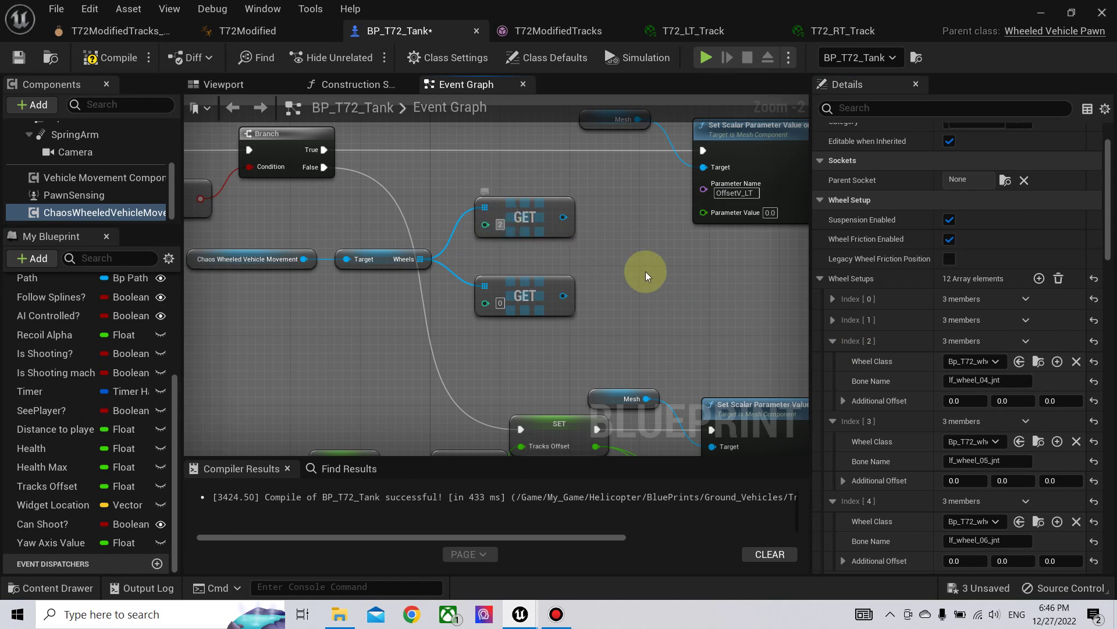
# Check the bone names of Wheel Setups indices 8 and 9, set the lower GET node's index to 8, and compile the blueprint.
pyautogui.scroll(-5, 898, 435)
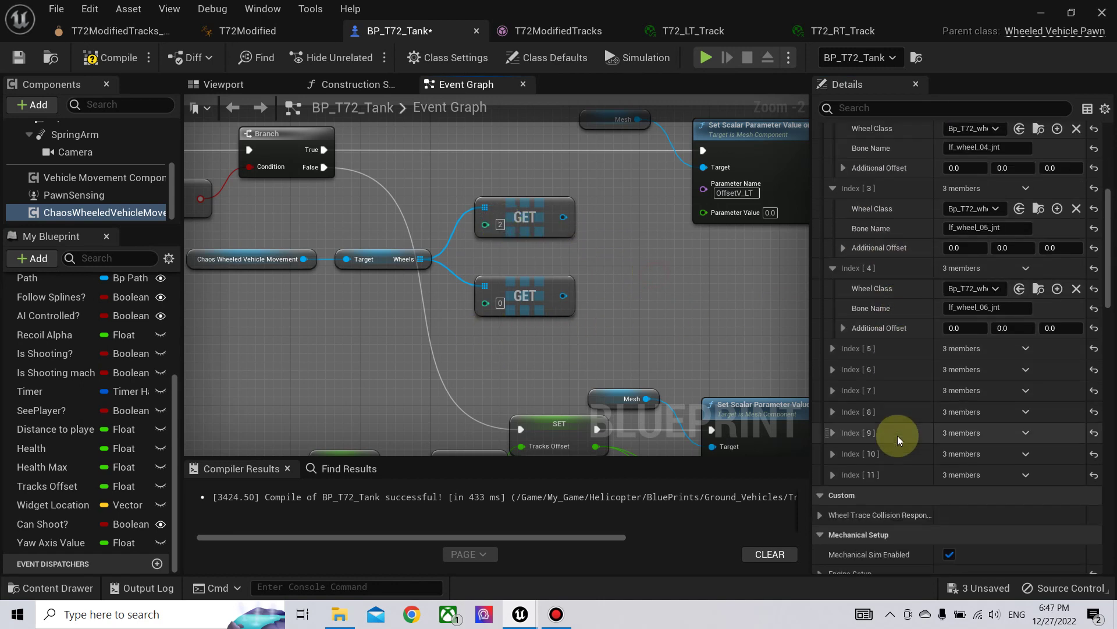
pyautogui.click(833, 432)
pyautogui.click(833, 413)
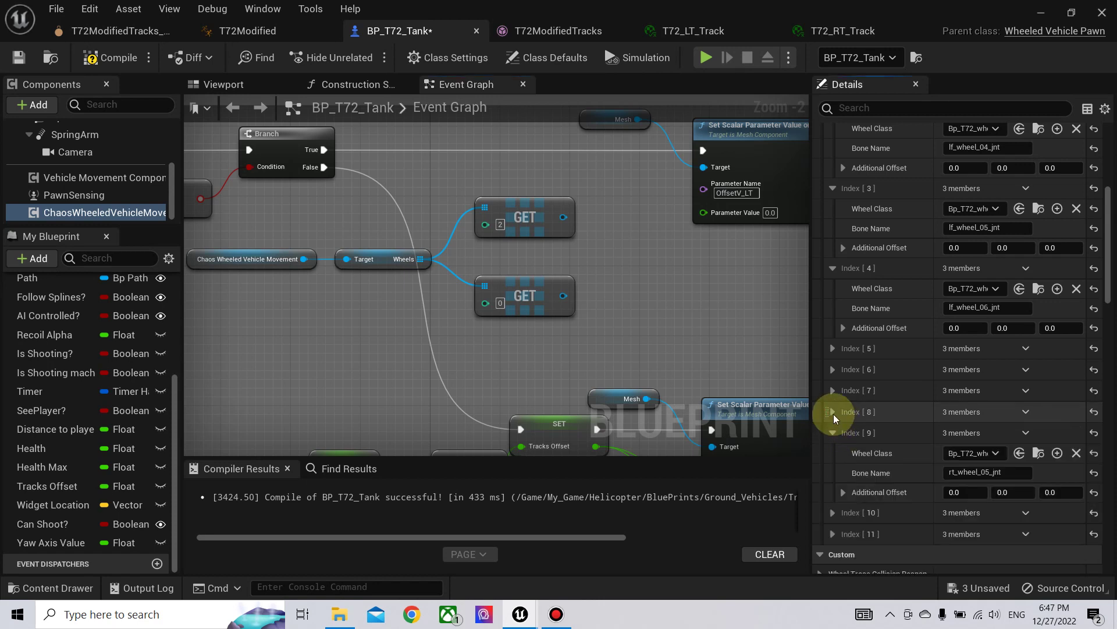
pyautogui.click(500, 303)
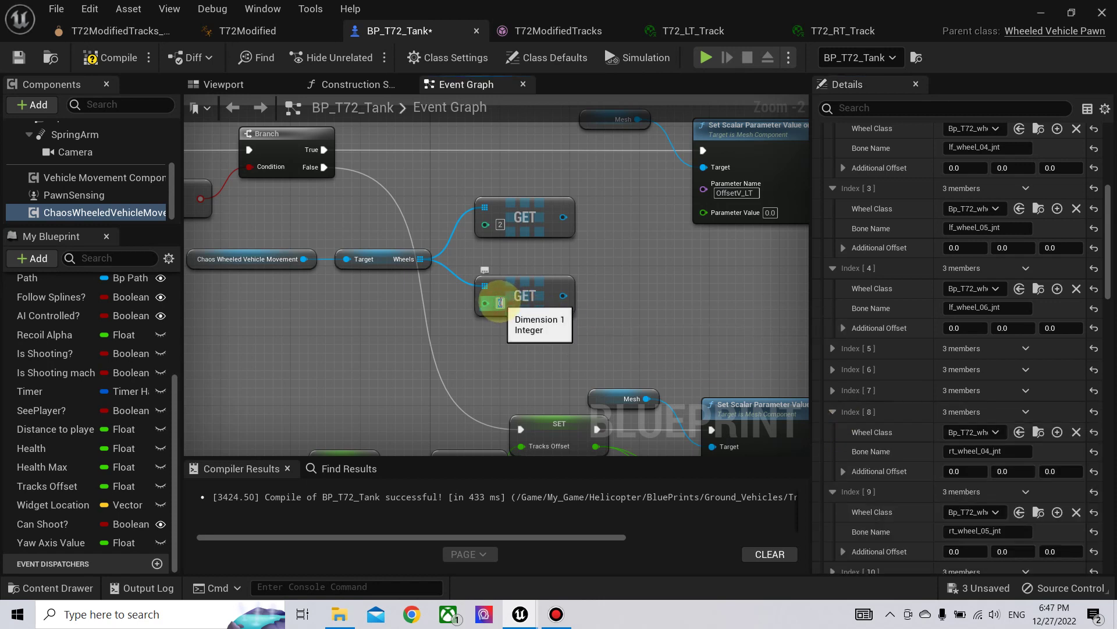
pyautogui.write('8')
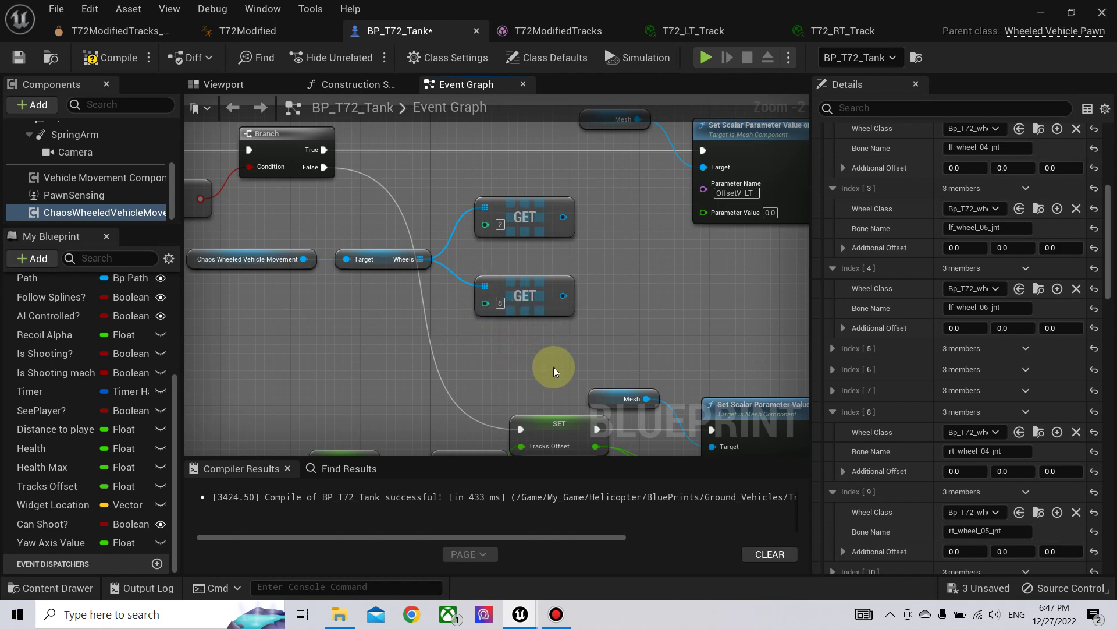
pyautogui.moveTo(554, 366); pyautogui.dragTo(637, 357, button='right')
pyautogui.click(126, 62)
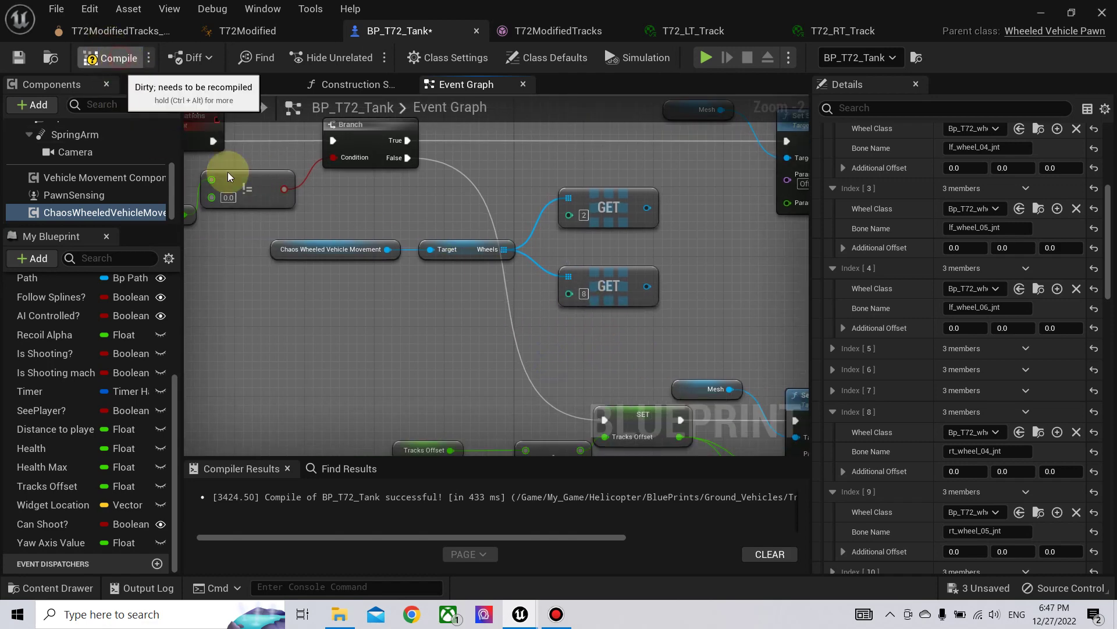
pyautogui.scroll(2, 513, 331)
pyautogui.moveTo(512, 322); pyautogui.dragTo(455, 352, button='right')
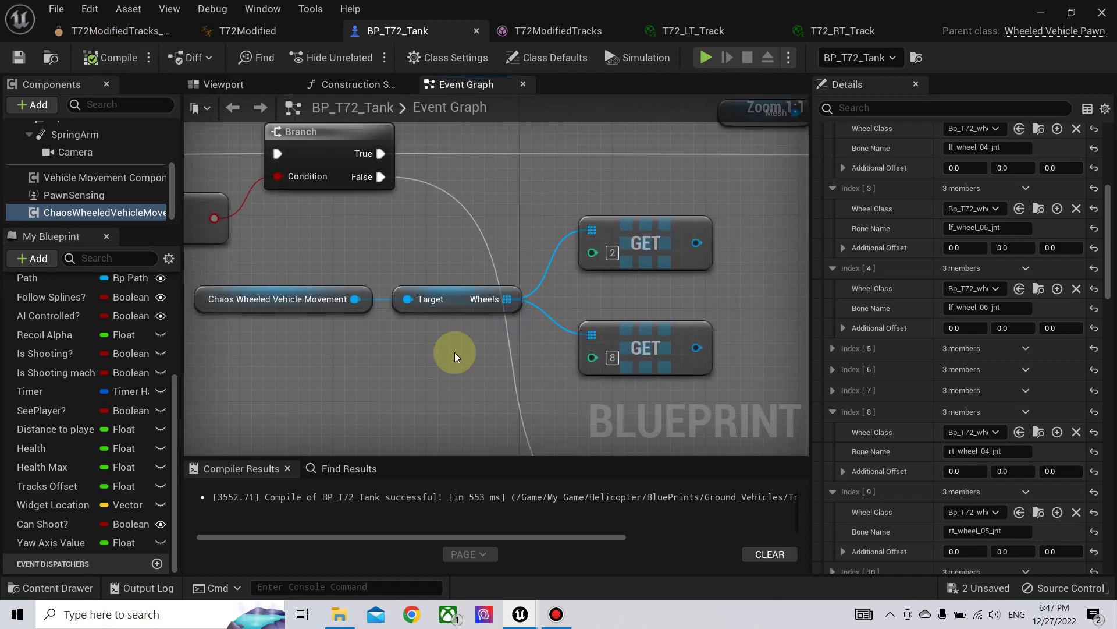
pyautogui.scroll(-1, 455, 352)
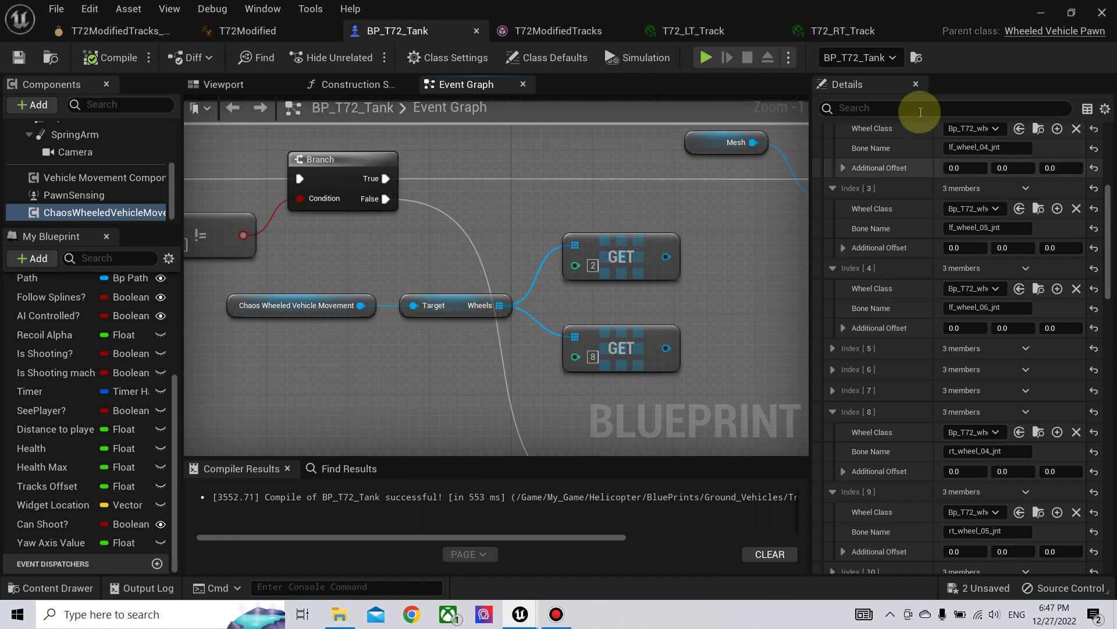
pyautogui.scroll(-1, 911, 513)
pyautogui.scroll(-2, 909, 504)
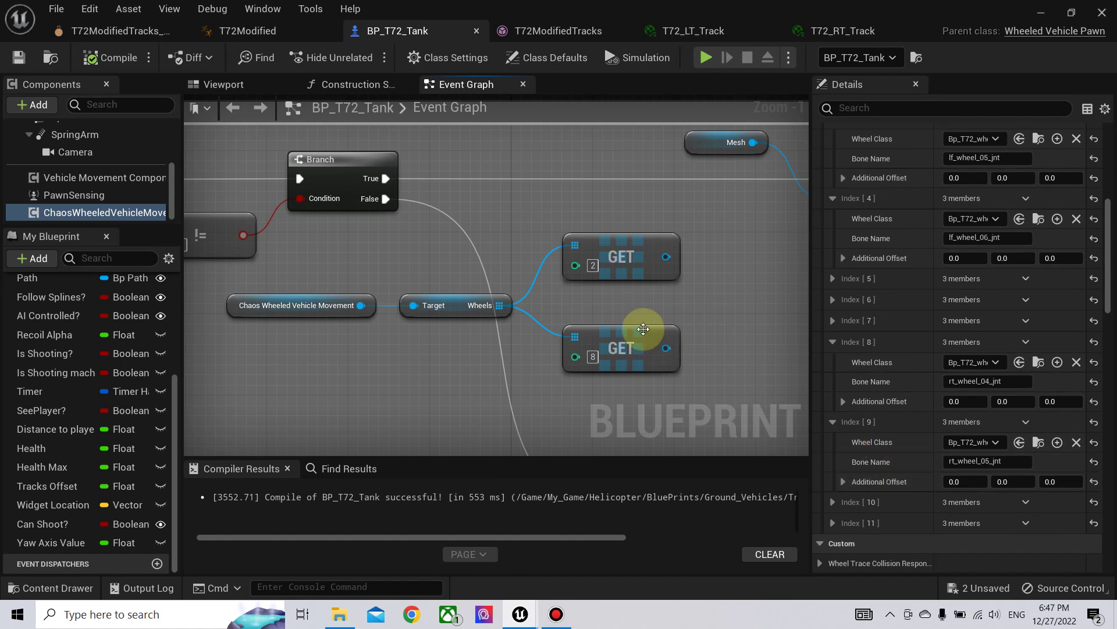
pyautogui.moveTo(644, 332); pyautogui.dragTo(522, 349, button='right')
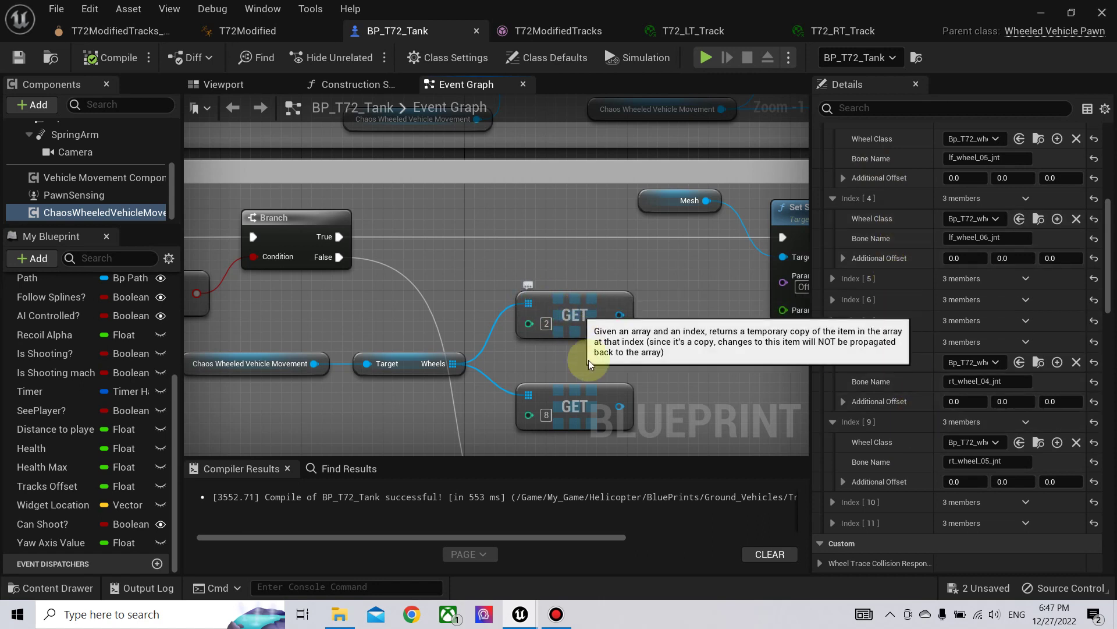
pyautogui.moveTo(687, 320); pyautogui.dragTo(614, 307, button='right')
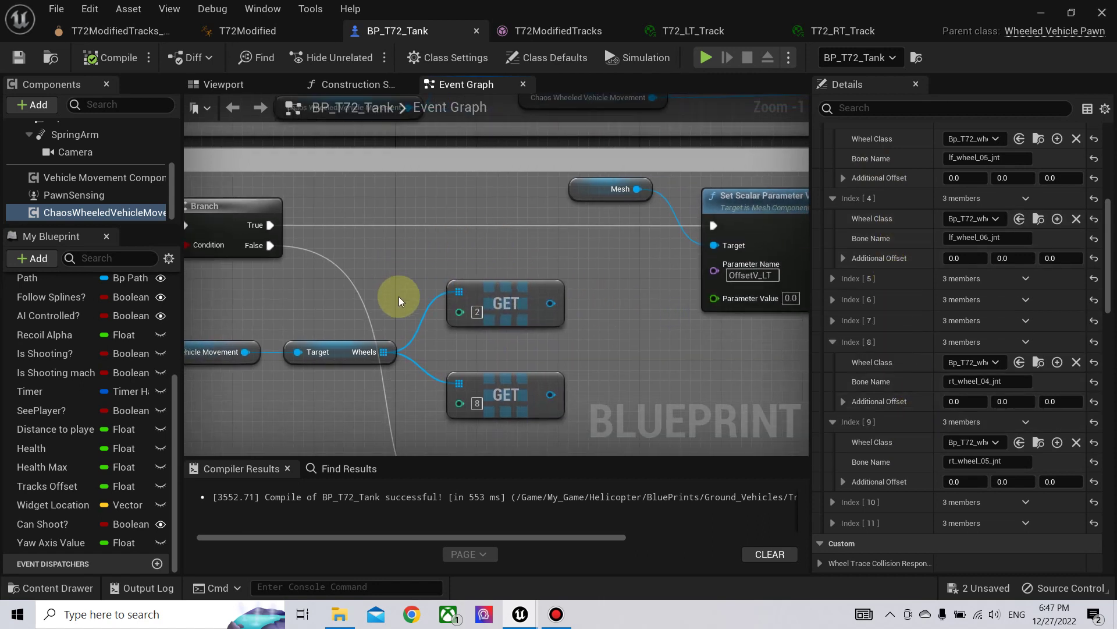
pyautogui.moveTo(387, 341); pyautogui.dragTo(410, 204)
pyautogui.write('fo')
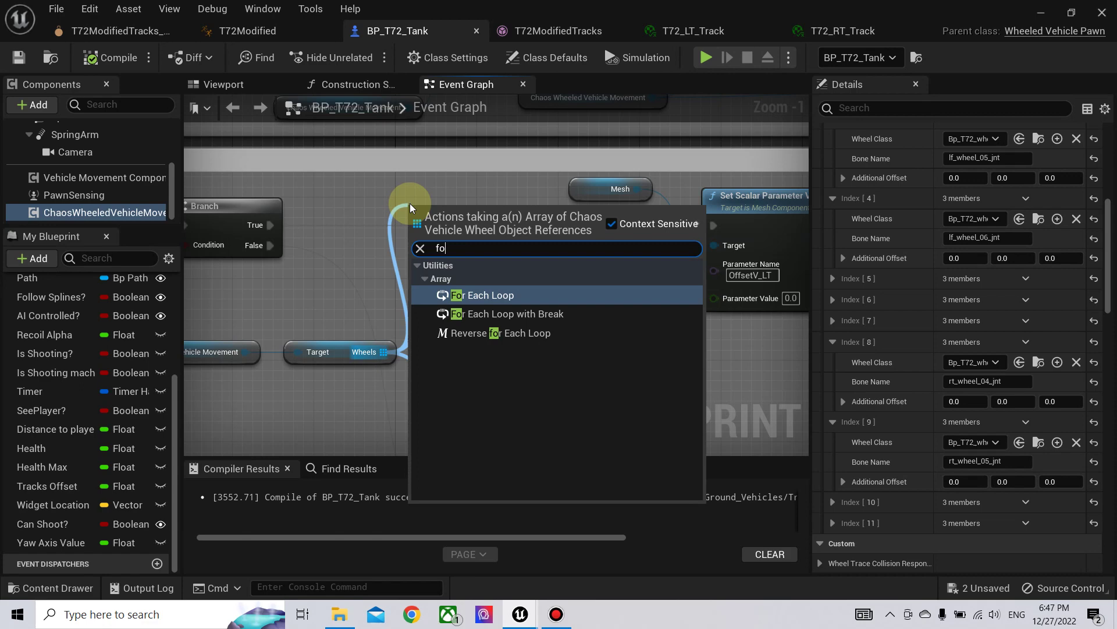
pyautogui.click(500, 295)
pyautogui.moveTo(487, 207); pyautogui.dragTo(487, 176)
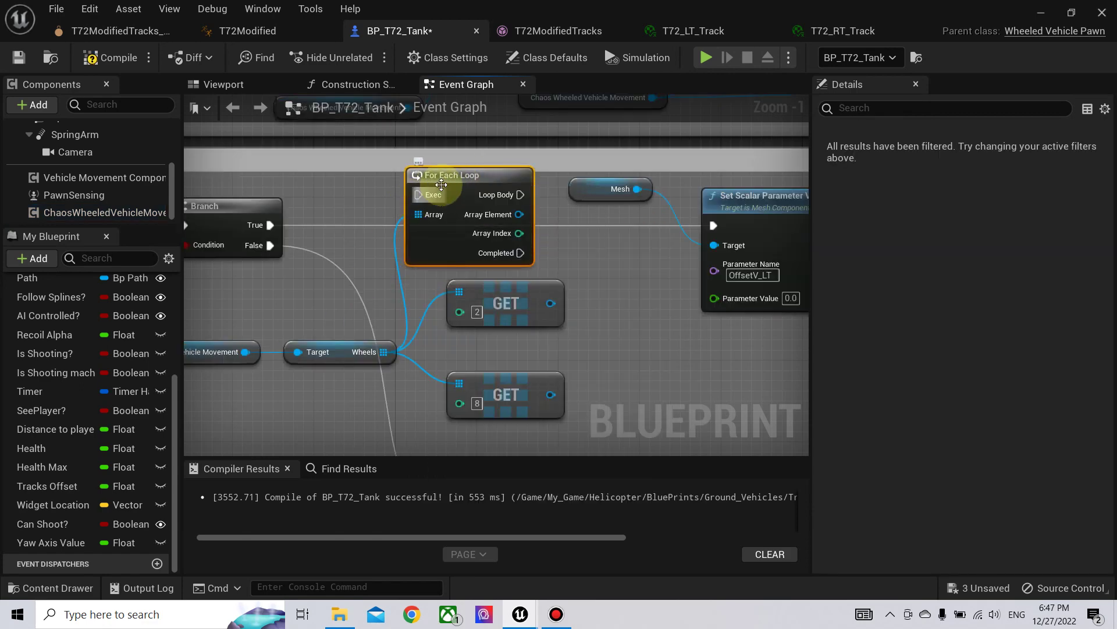
pyautogui.click(448, 184)
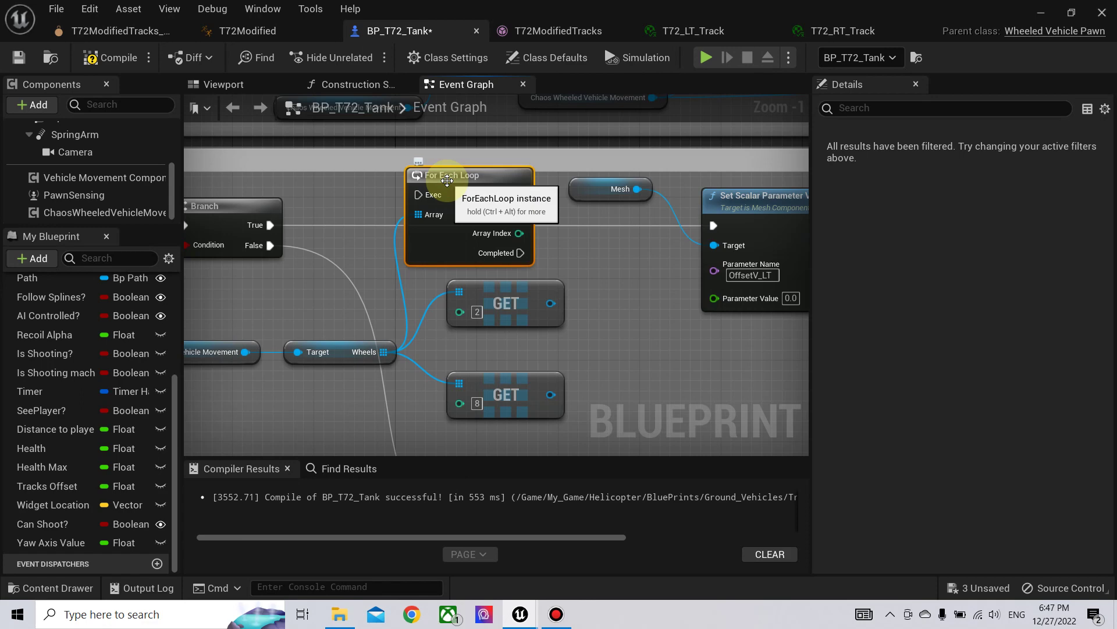
pyautogui.press('Delete')
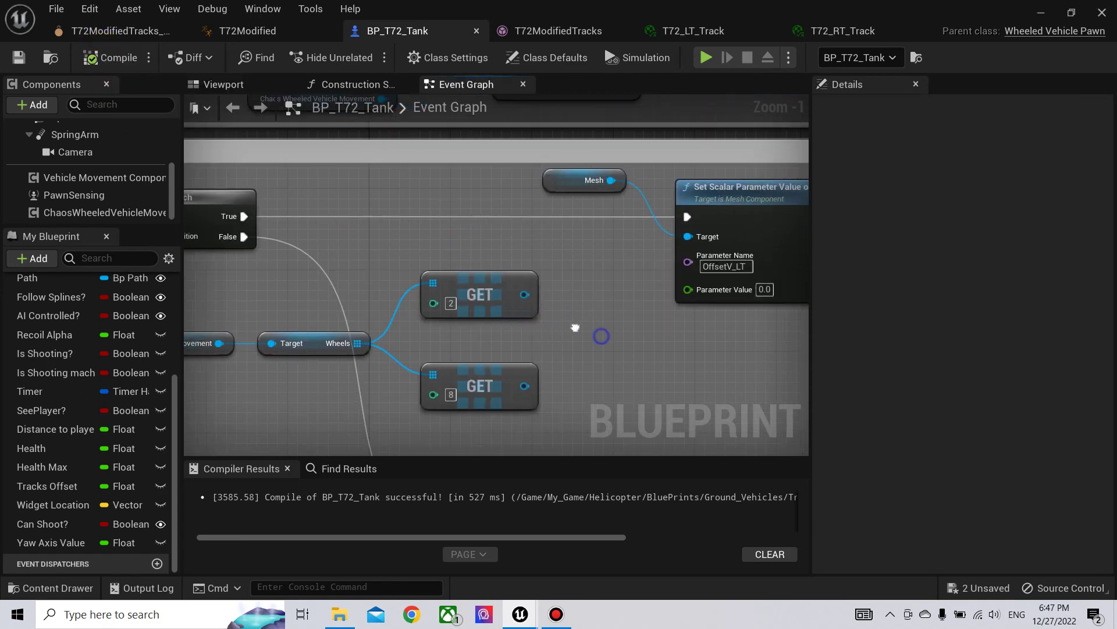
# Add a Get Rotation Angular Velocity node from the index 2 GET output and place it just below that output.
pyautogui.moveTo(460, 283); pyautogui.dragTo(483, 244)
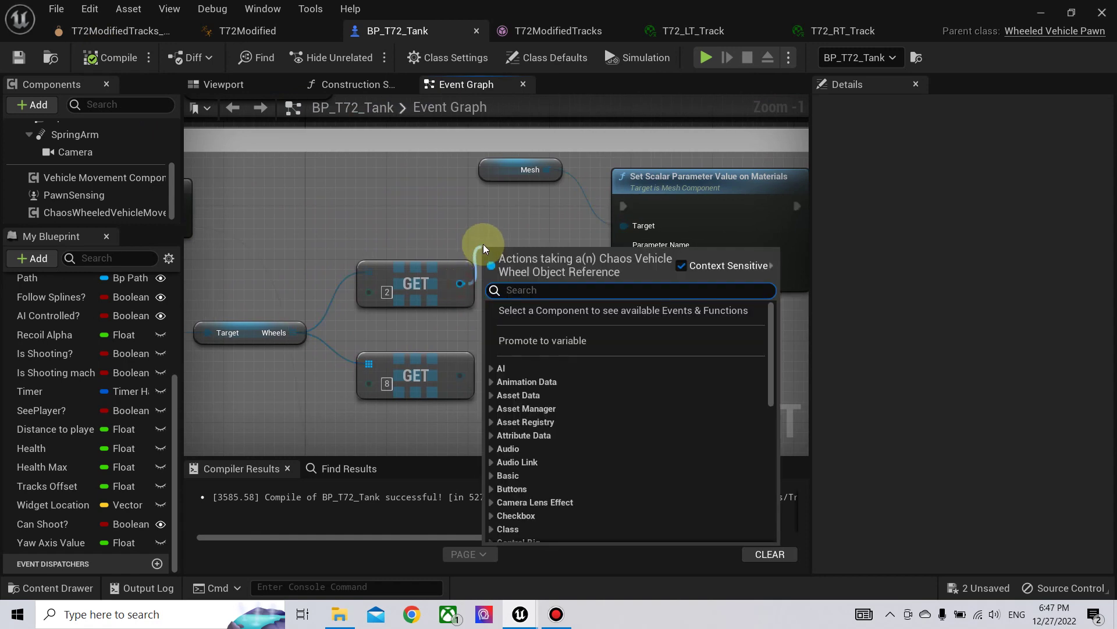
pyautogui.write('rot')
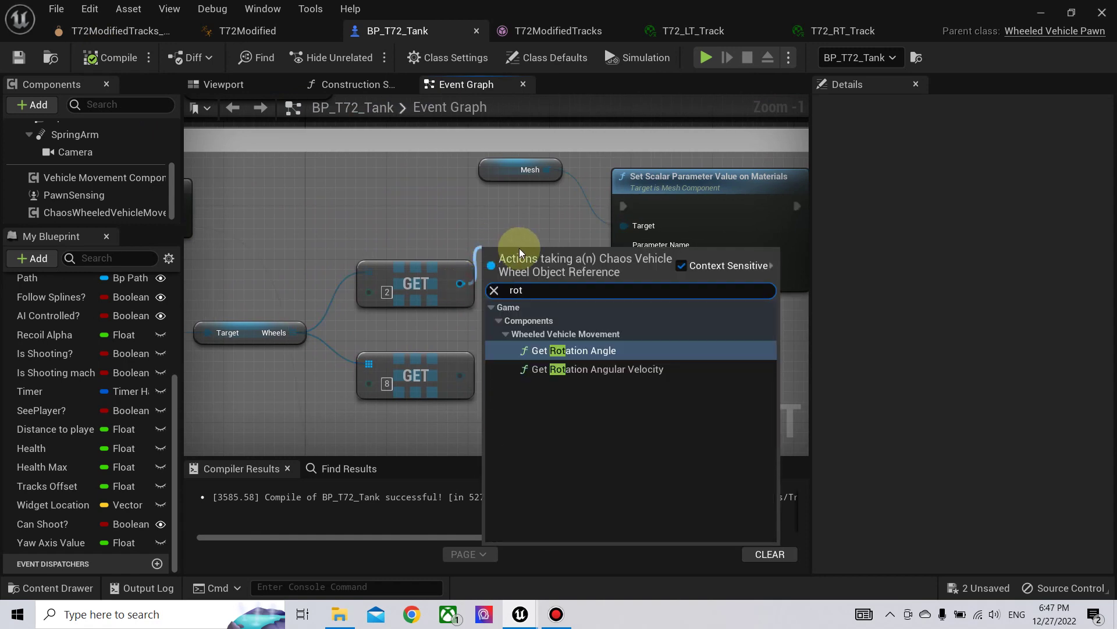
pyautogui.click(606, 368)
pyautogui.moveTo(561, 268); pyautogui.dragTo(544, 319)
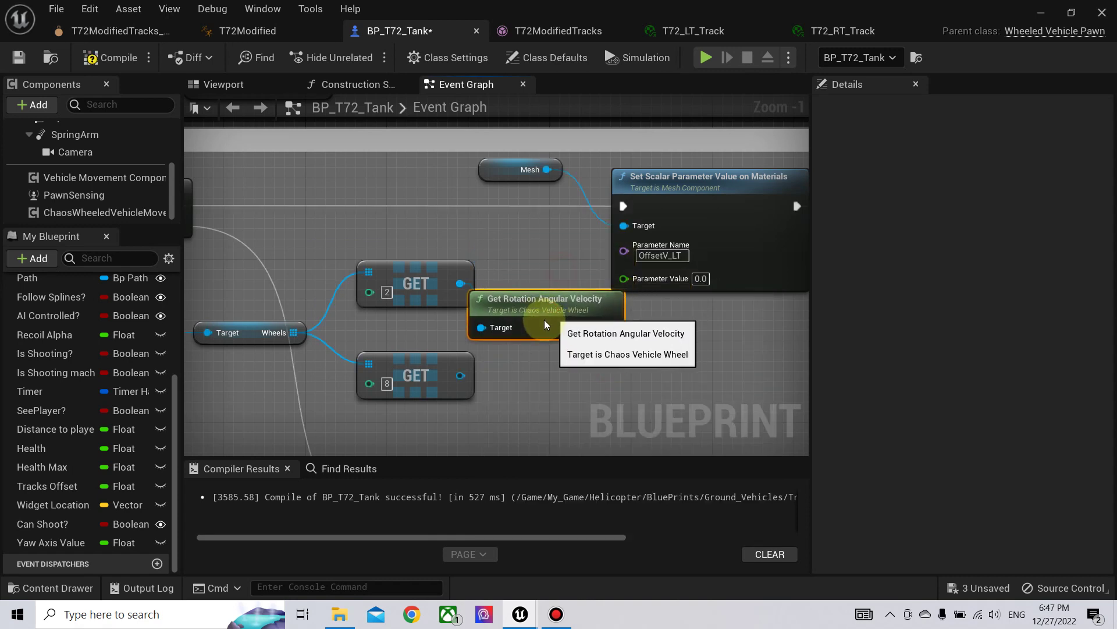
# Move the index 8 GET node beneath the OffsetV_LT node and connect it to a copy of Get Rotation Angular Velocity.
pyautogui.moveTo(467, 365); pyautogui.dragTo(700, 340)
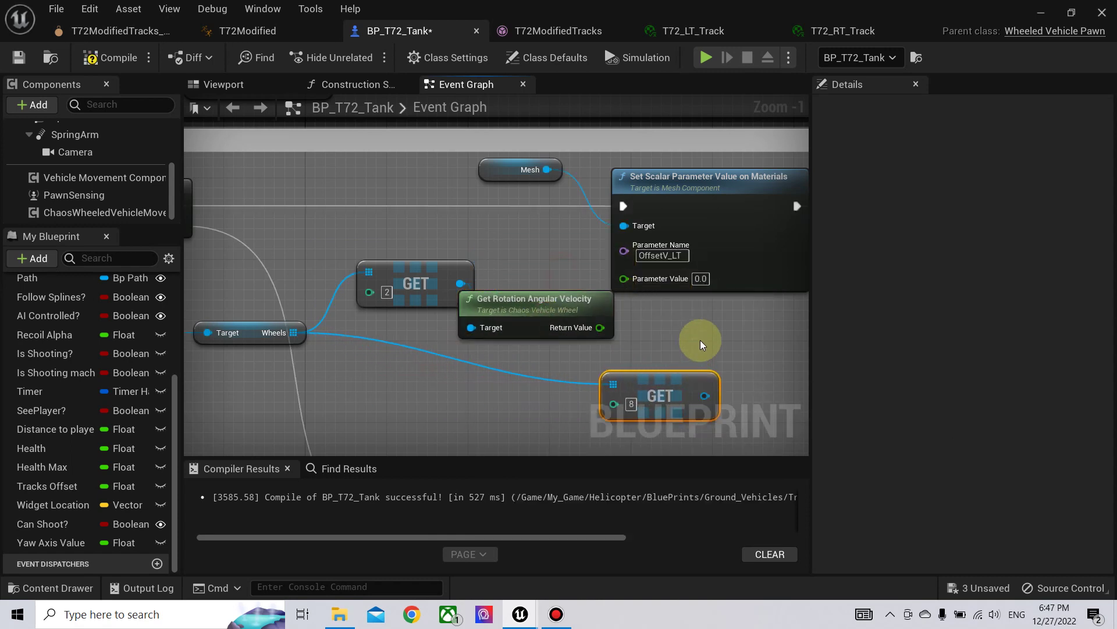
pyautogui.moveTo(700, 340); pyautogui.dragTo(522, 307, button='right')
pyautogui.click(388, 279)
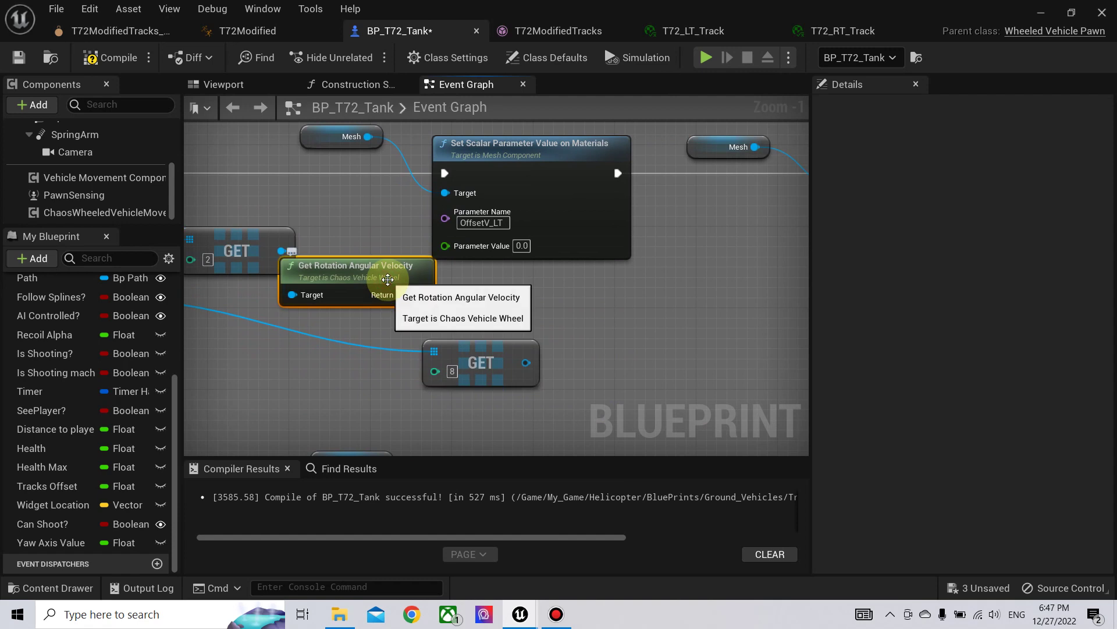
pyautogui.hotkey('ctrl', 'c')
pyautogui.hotkey('ctrl', 'v')
pyautogui.moveTo(474, 293); pyautogui.dragTo(703, 341)
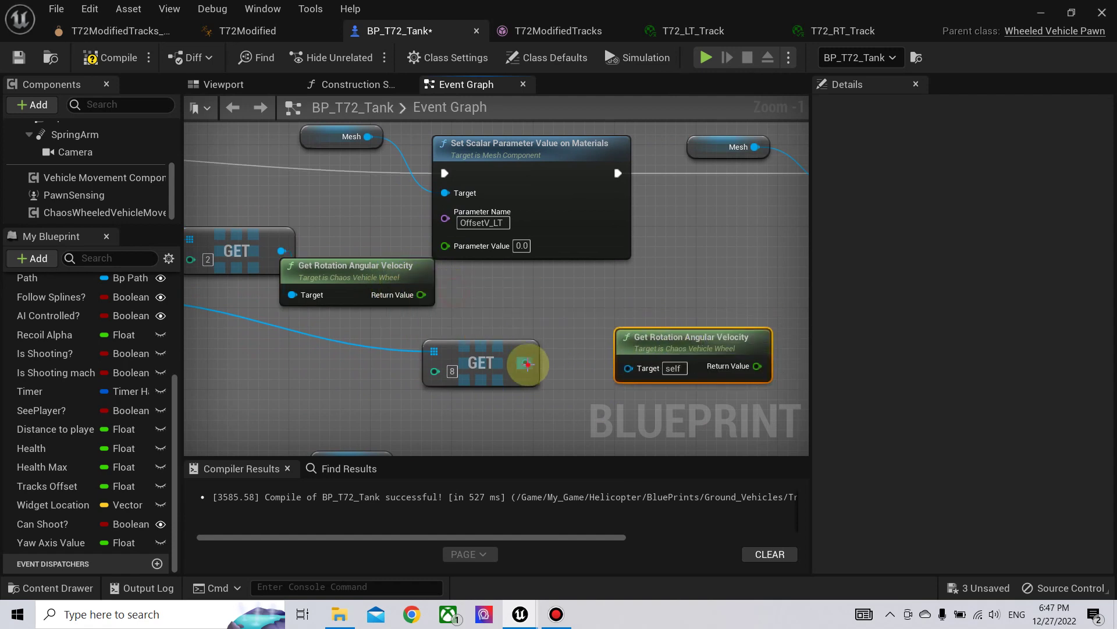
pyautogui.moveTo(527, 364); pyautogui.dragTo(629, 367)
pyautogui.moveTo(759, 366); pyautogui.dragTo(558, 358, button='right')
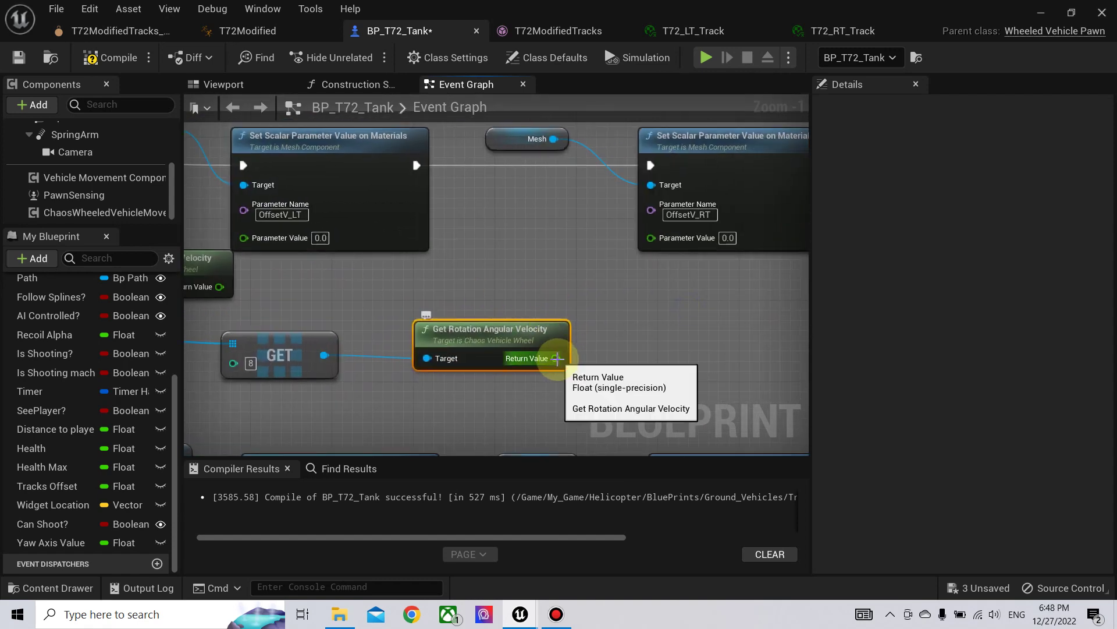
# Connect the index 8 wheel's angular velocity to the OffsetV_RT Parameter Value and the index 2 wheel's to the OffsetV_LT Parameter Value.
pyautogui.moveTo(558, 357); pyautogui.dragTo(651, 237)
pyautogui.moveTo(231, 293); pyautogui.dragTo(467, 275, button='right')
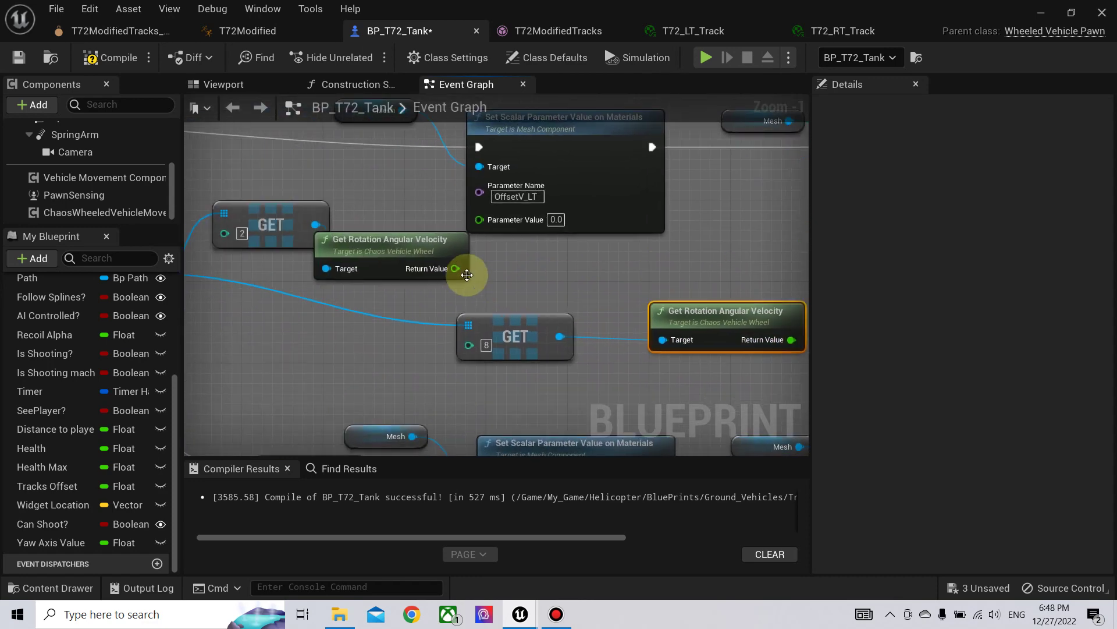
pyautogui.moveTo(455, 269); pyautogui.dragTo(501, 236)
pyautogui.moveTo(326, 274); pyautogui.dragTo(481, 275, button='right')
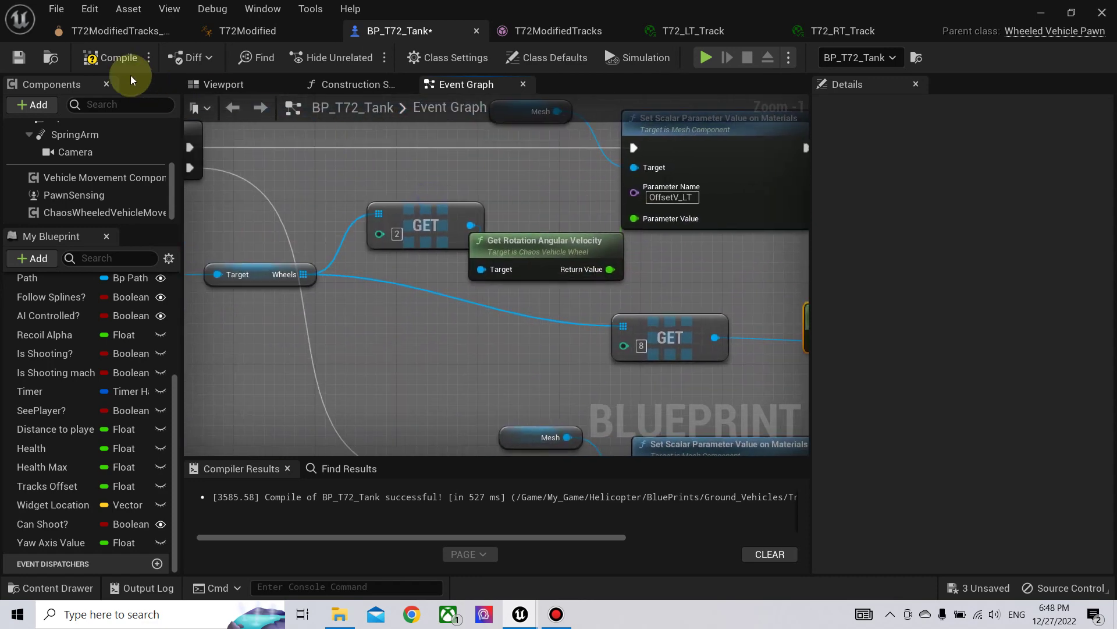
# Return to the My_Map level editor and play the level in full screen to test the tracks.
pyautogui.click(1043, 10)
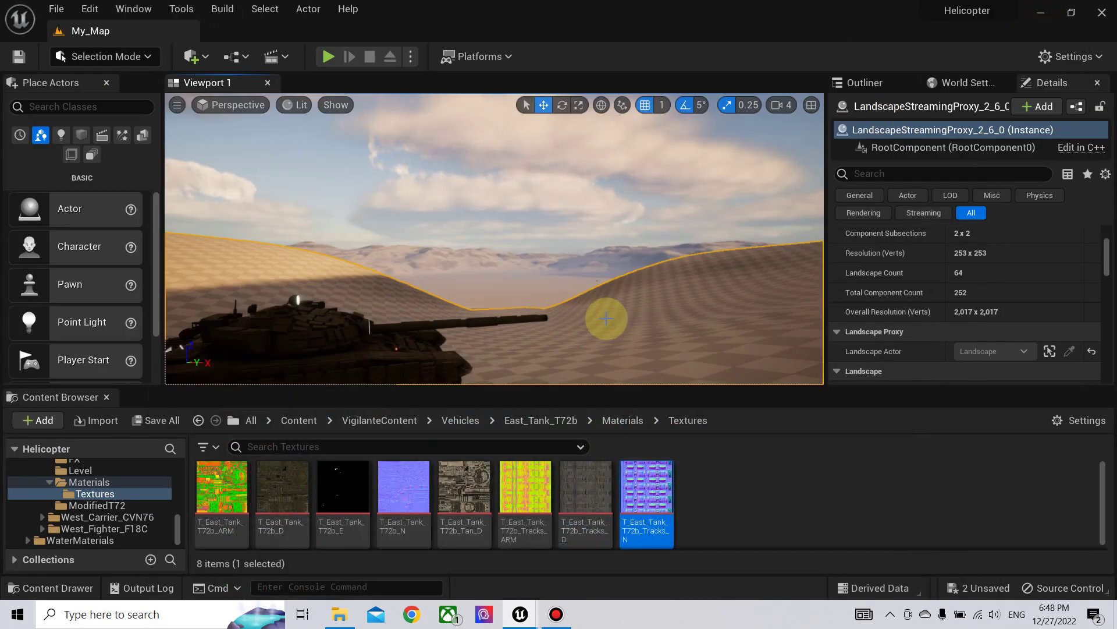
pyautogui.hotkey('alt', 'p')
pyautogui.press('F11')
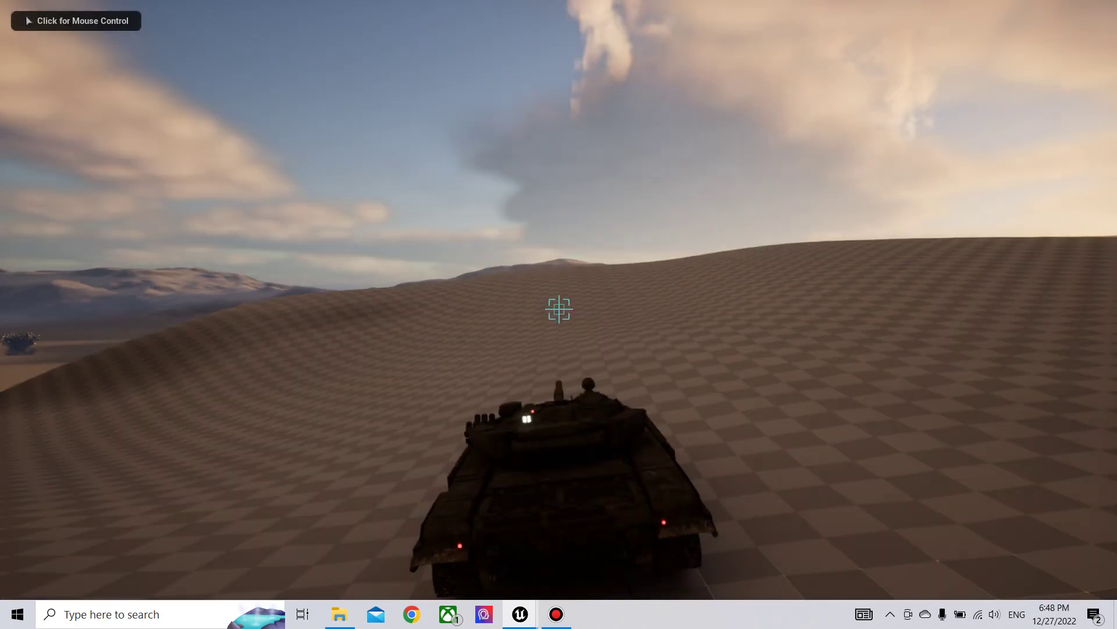
# Drive the tank forward and turn it to check both tracks' motion from behind, ending the play session.
pyautogui.click(559, 315)
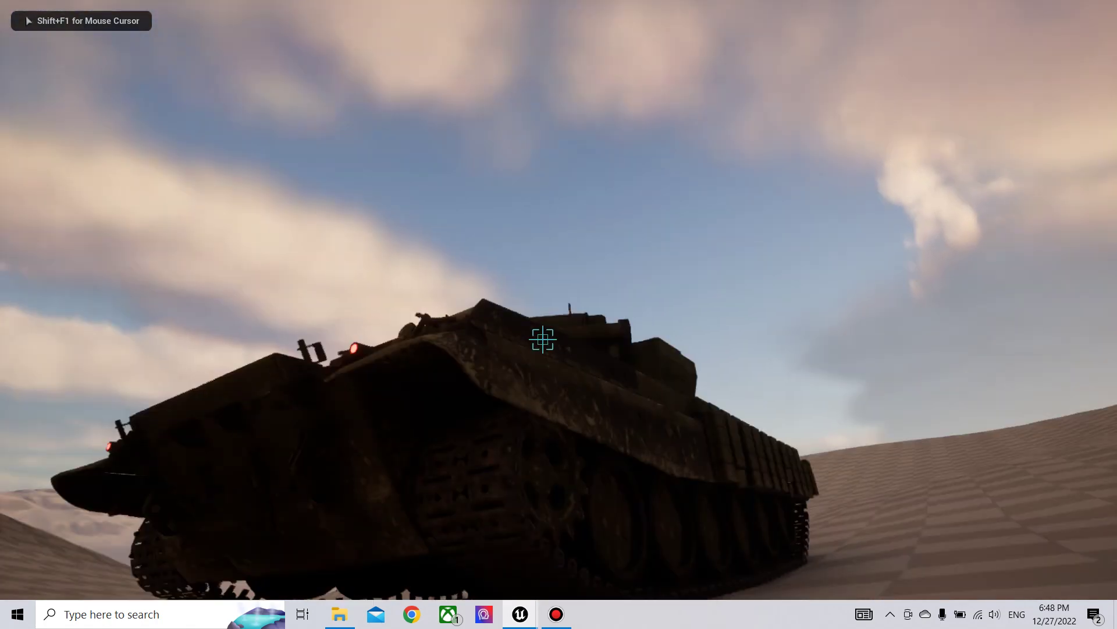
pyautogui.press('w')
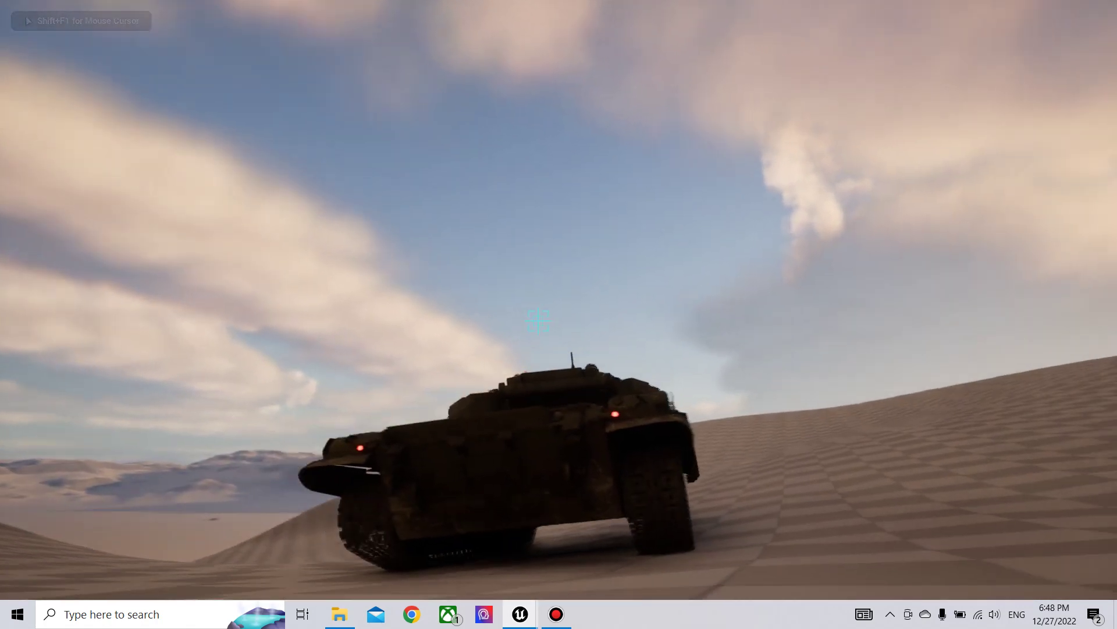
pyautogui.press('d')
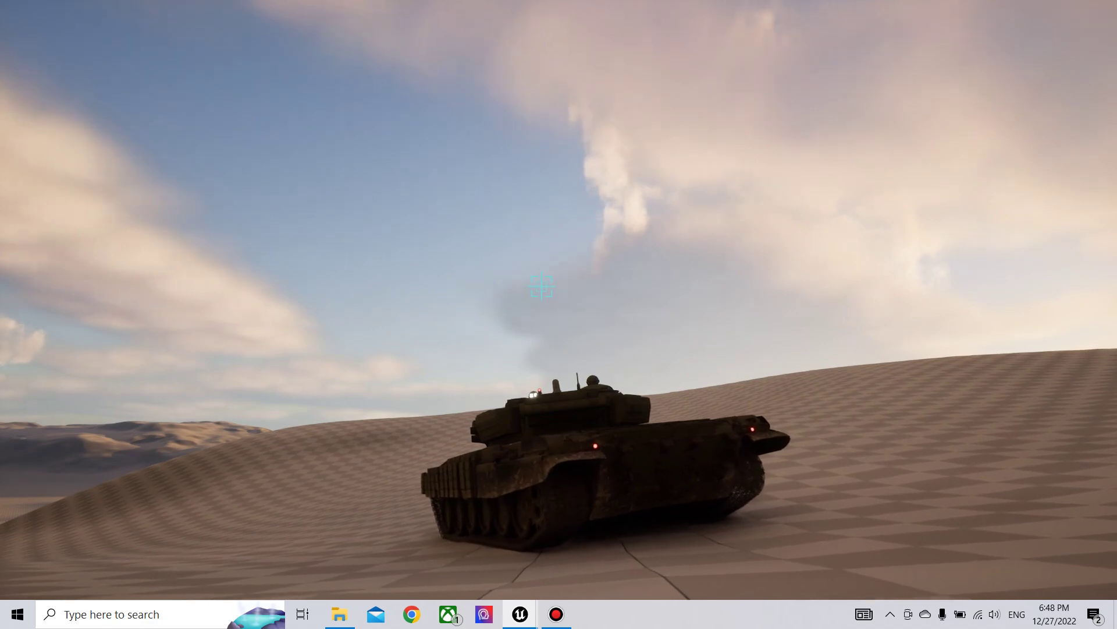
pyautogui.press('Escape')
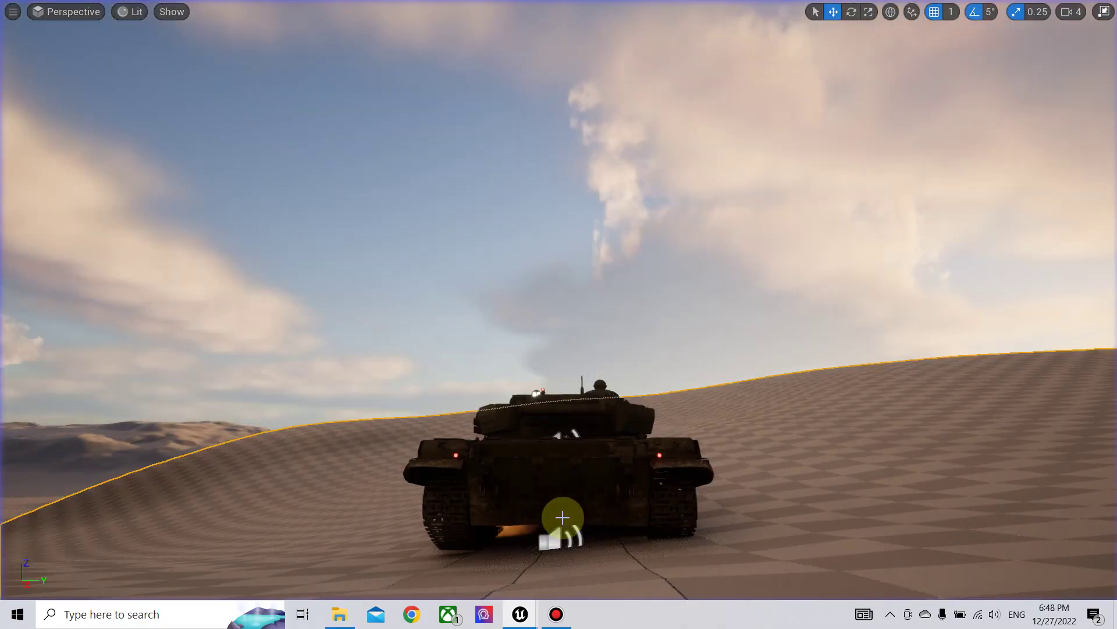
# In BP_T72_Tank, duplicate the Map Range Clamped node below the OffsetV_LT node and feed its Value from the index 2 wheel's angular velocity.
pyautogui.click(526, 608)
pyautogui.click(592, 552)
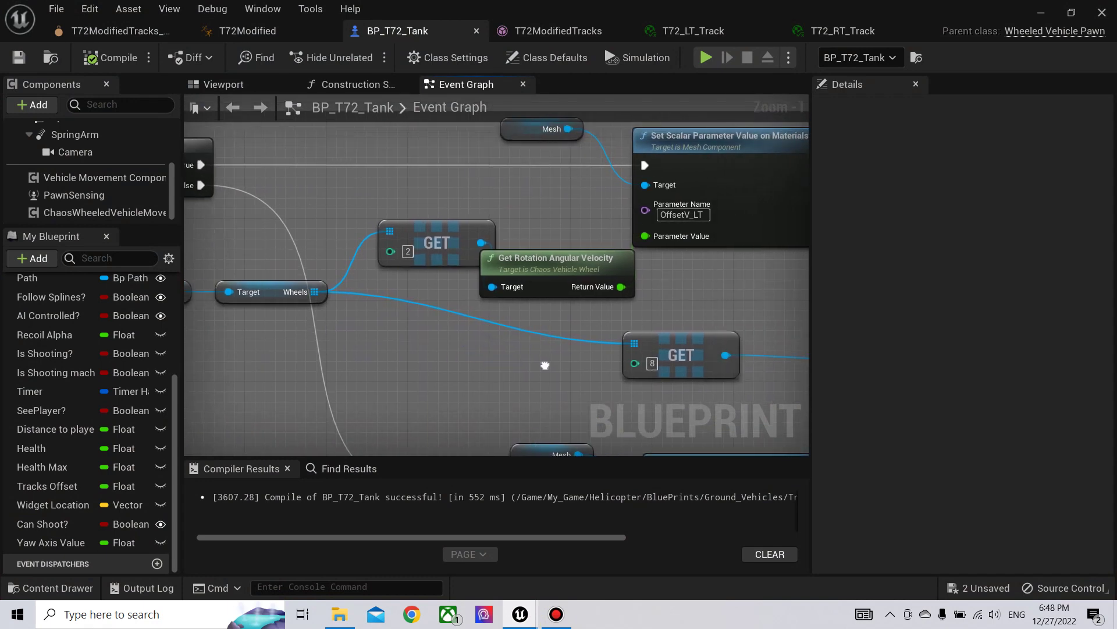
pyautogui.moveTo(708, 299); pyautogui.dragTo(669, 245, button='right')
pyautogui.scroll(-2, 517, 314)
pyautogui.moveTo(488, 327); pyautogui.dragTo(593, 270, button='right')
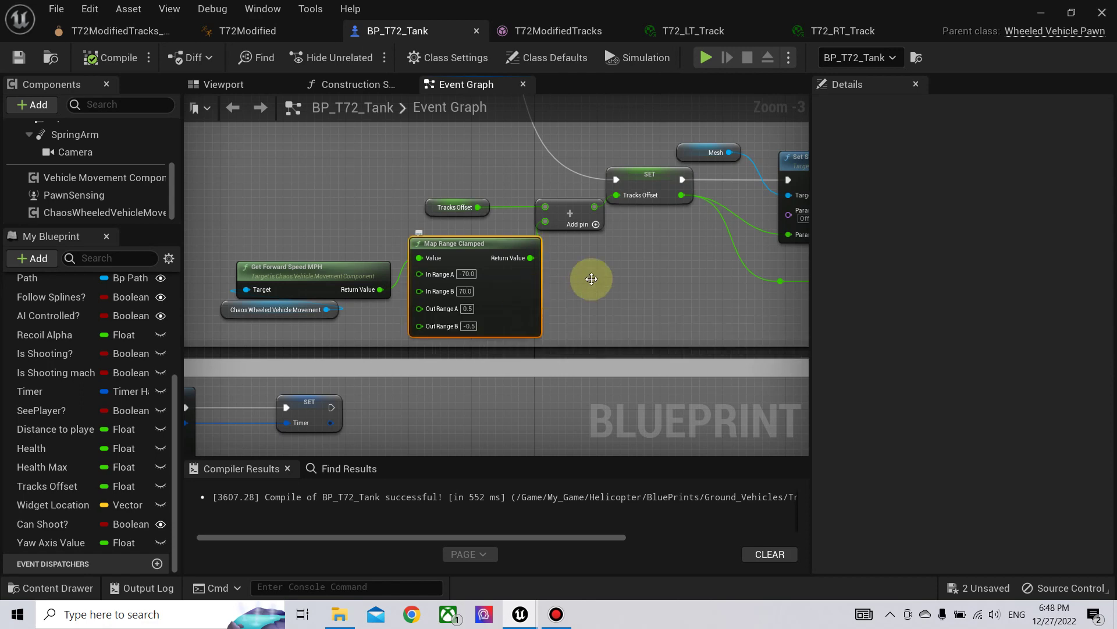
pyautogui.hotkey('ctrl', 'd')
pyautogui.moveTo(652, 267); pyautogui.dragTo(410, 303, button='right')
pyautogui.moveTo(349, 346); pyautogui.dragTo(607, 207)
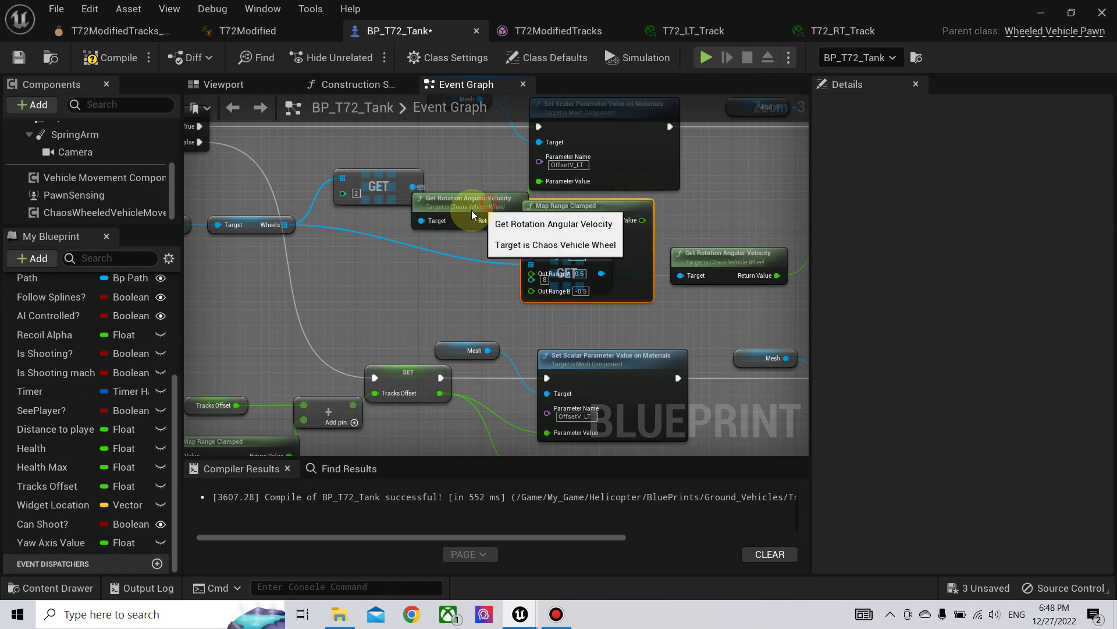
pyautogui.moveTo(472, 211)
pyautogui.mouseDown()
pyautogui.moveTo(432, 218)
pyautogui.moveTo(531, 220)
pyautogui.mouseUp()
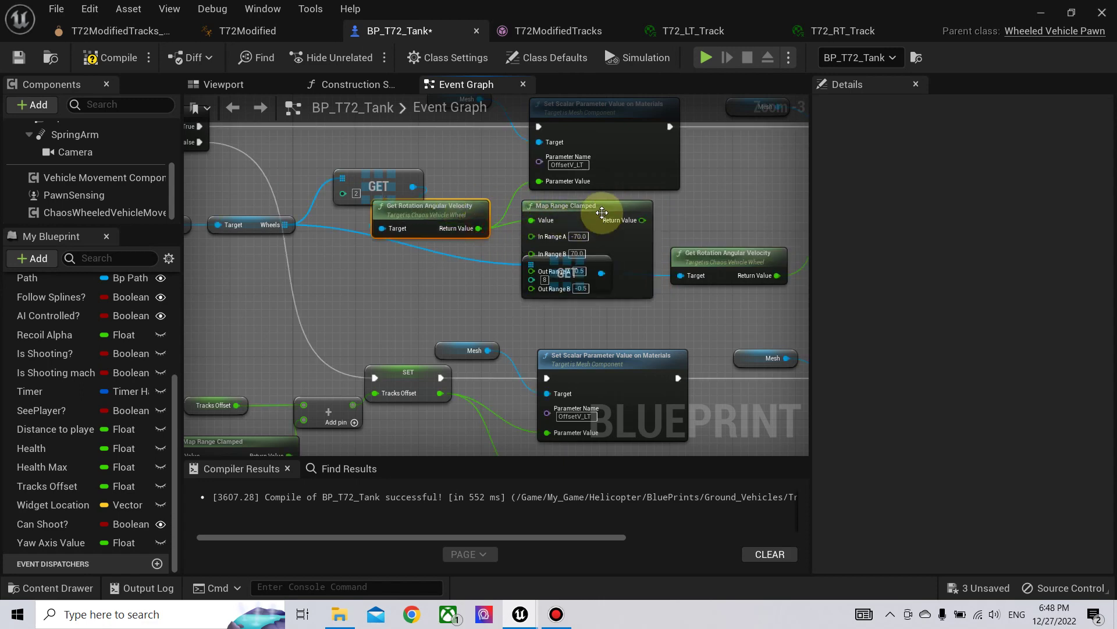
pyautogui.moveTo(601, 212); pyautogui.dragTo(594, 220)
# Space out the index 2 and index 8 GET nodes, their Get Rotation Angular Velocity nodes and the Map Range Clamped copy so none overlap.
pyautogui.moveTo(677, 308); pyautogui.dragTo(610, 266, button='right')
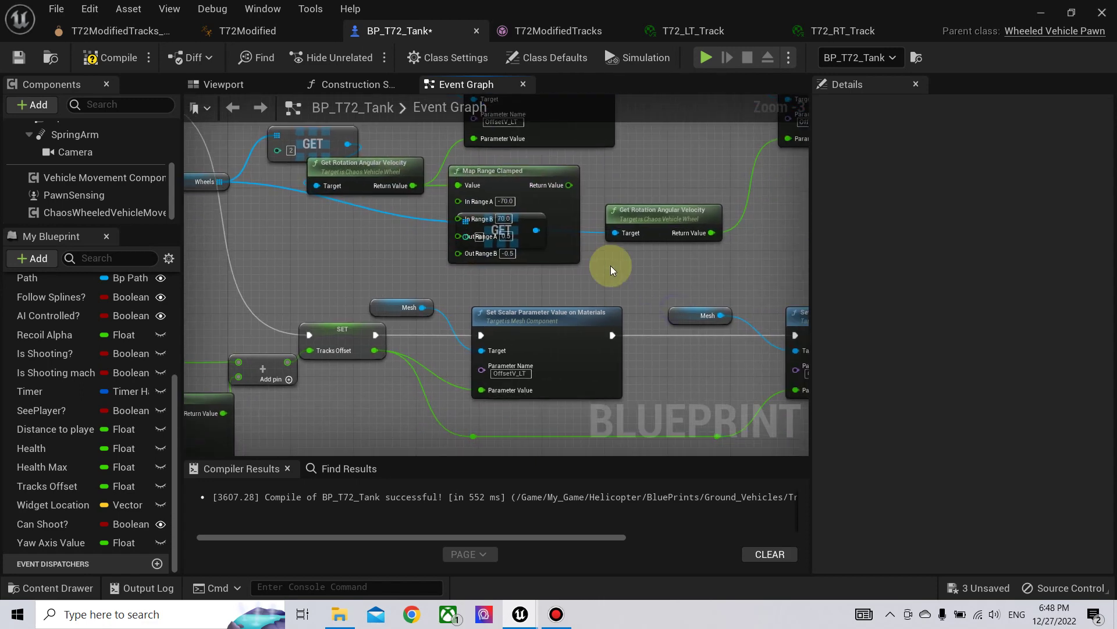
pyautogui.moveTo(676, 166); pyautogui.dragTo(585, 210, button='right')
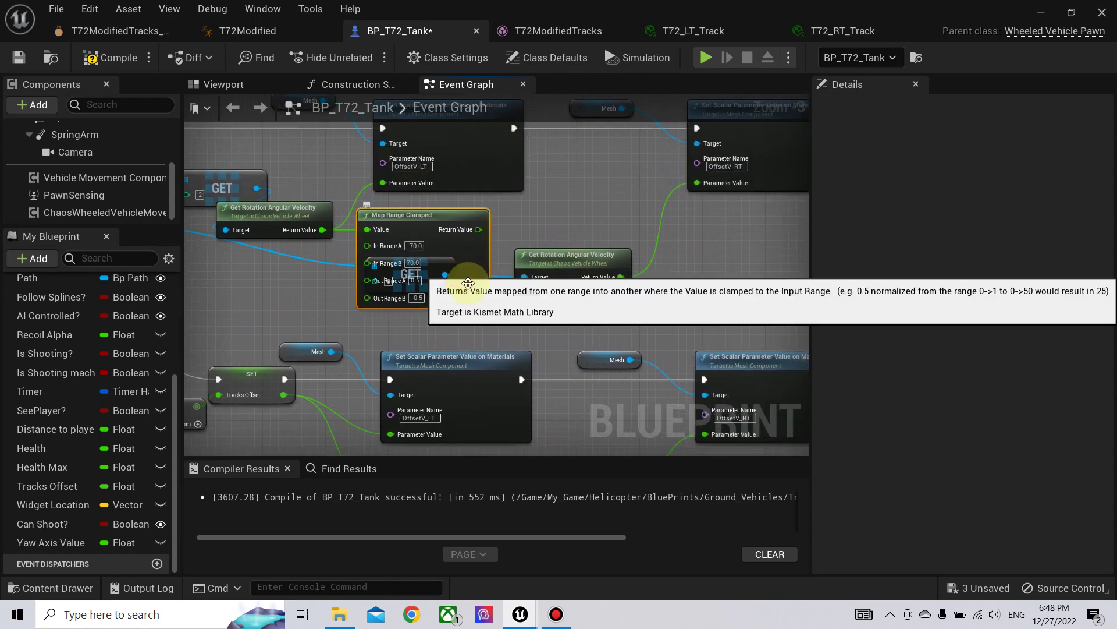
pyautogui.click(446, 273)
pyautogui.moveTo(449, 239); pyautogui.dragTo(457, 200)
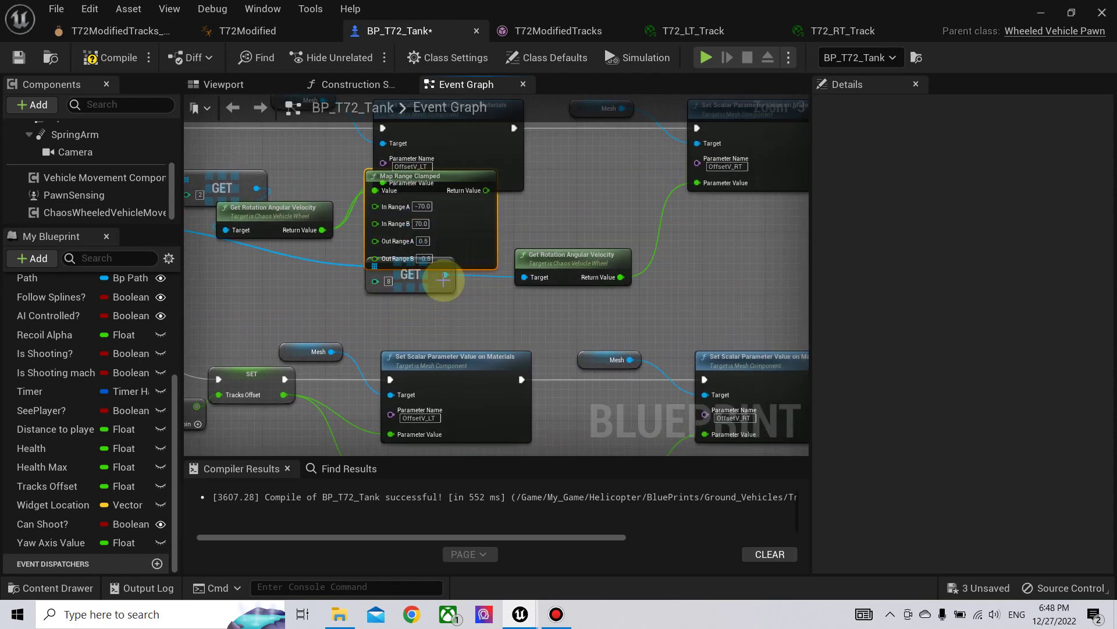
pyautogui.moveTo(445, 291); pyautogui.dragTo(465, 334)
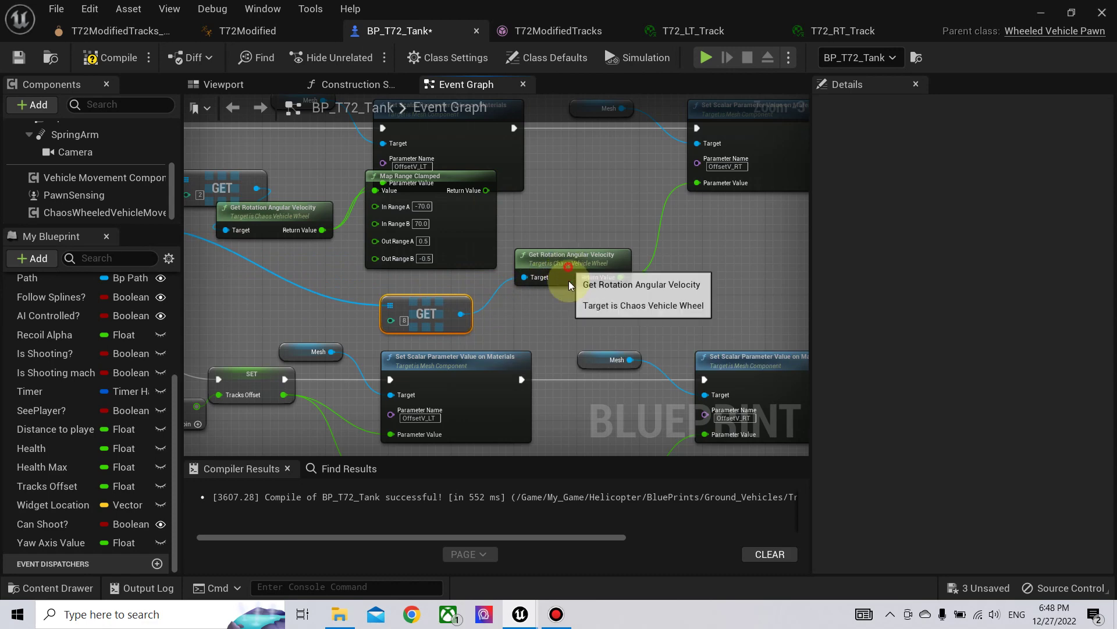
pyautogui.moveTo(568, 281); pyautogui.dragTo(559, 313)
pyautogui.moveTo(474, 201); pyautogui.dragTo(467, 225)
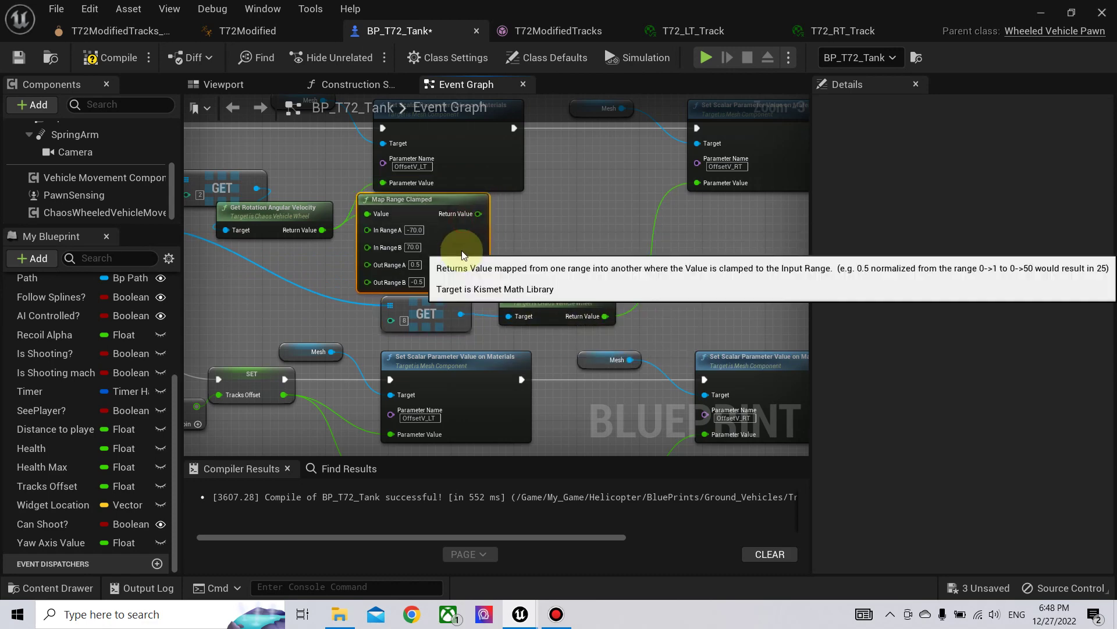
pyautogui.moveTo(529, 219); pyautogui.dragTo(586, 209, button='right')
pyautogui.moveTo(474, 239); pyautogui.dragTo(651, 241, button='right')
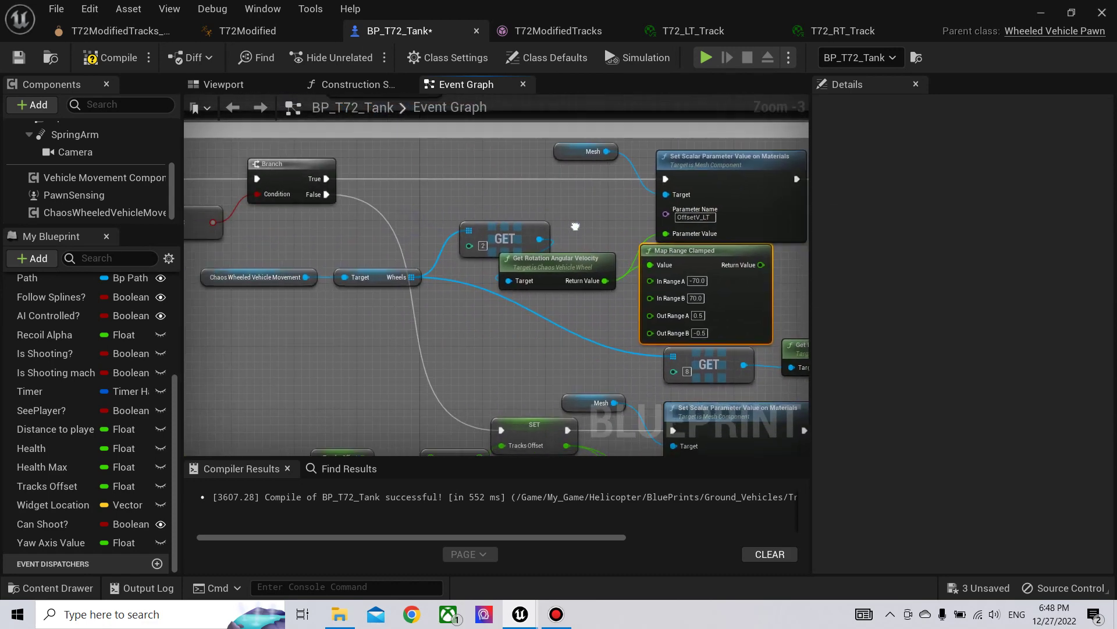
pyautogui.moveTo(517, 233); pyautogui.dragTo(464, 199)
pyautogui.moveTo(558, 266); pyautogui.dragTo(486, 242)
pyautogui.moveTo(722, 252); pyautogui.dragTo(566, 275)
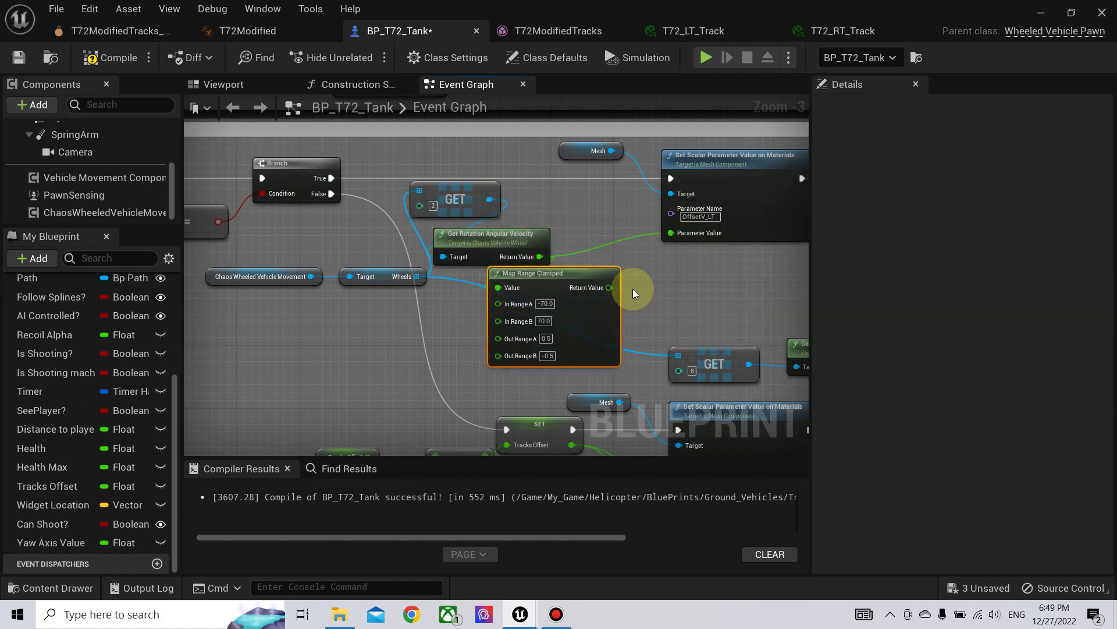
# Connect the Map Range Clamped Return Value to the OffsetV_LT Parameter Value, and reroute the index 8 GET wire beneath the Map Range Clamped node.
pyautogui.moveTo(671, 234); pyautogui.dragTo(671, 234)
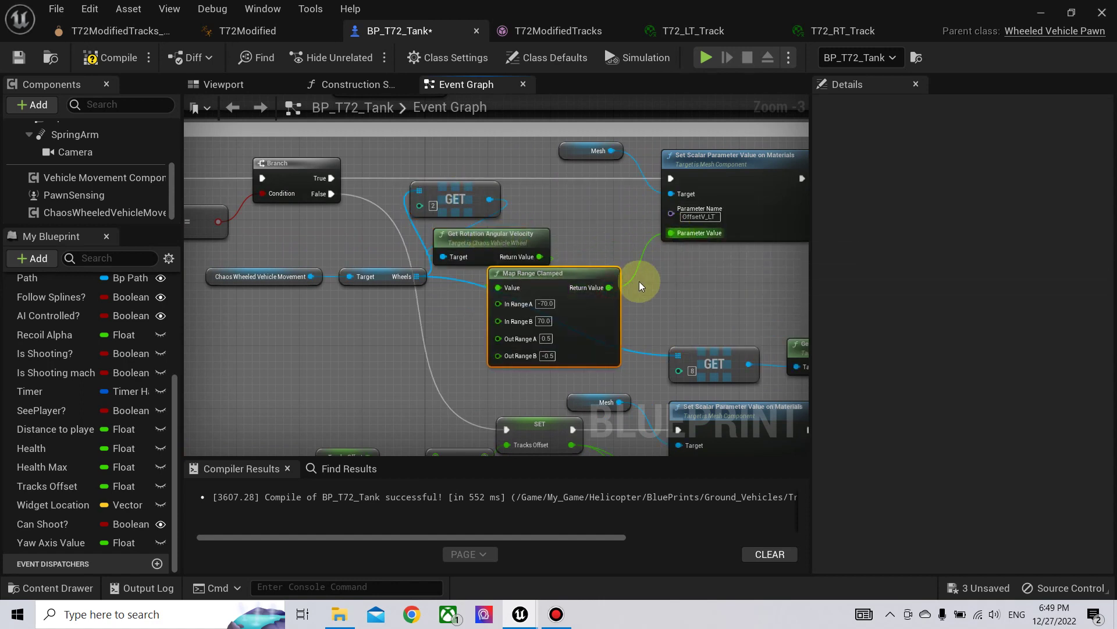
pyautogui.click(637, 351)
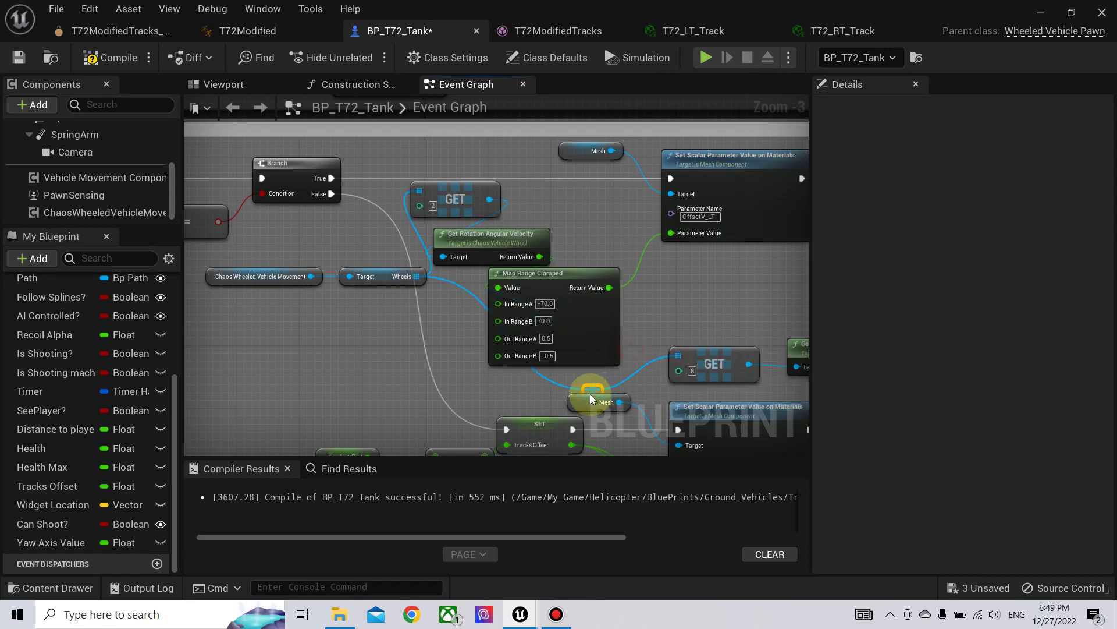
pyautogui.moveTo(591, 399)
pyautogui.mouseDown()
pyautogui.moveTo(605, 382)
pyautogui.moveTo(584, 389)
pyautogui.mouseUp()
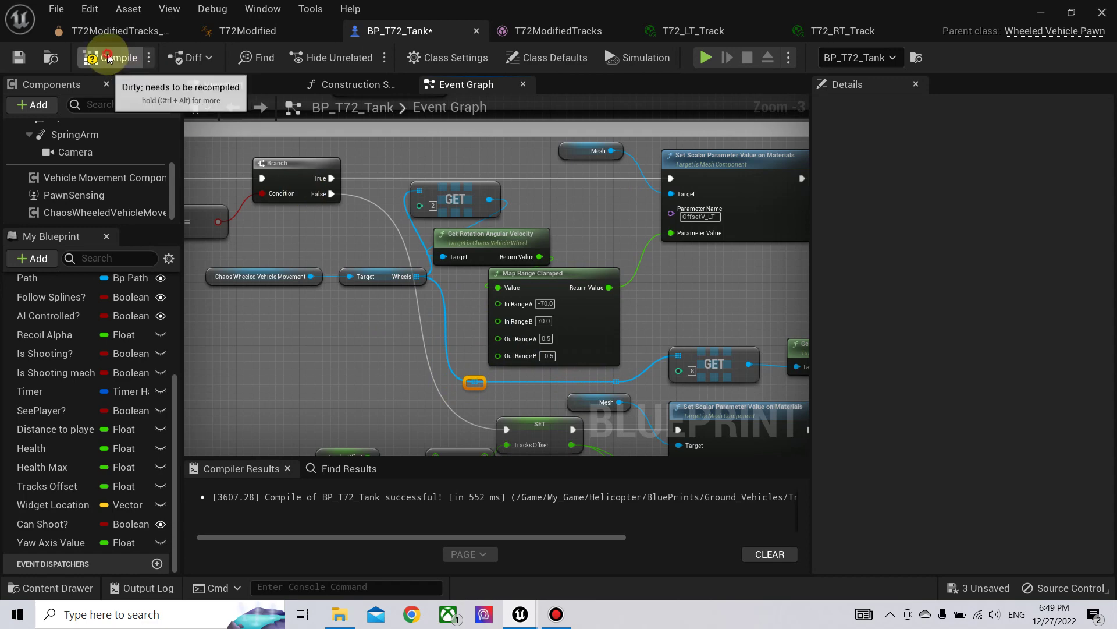
# Wire a copy of Map Range Clamped between the index 8 wheel's angular velocity and the OffsetV_RT Parameter Value, moving the OffsetV_RT node clear of it.
pyautogui.moveTo(760, 281); pyautogui.dragTo(525, 299, button='right')
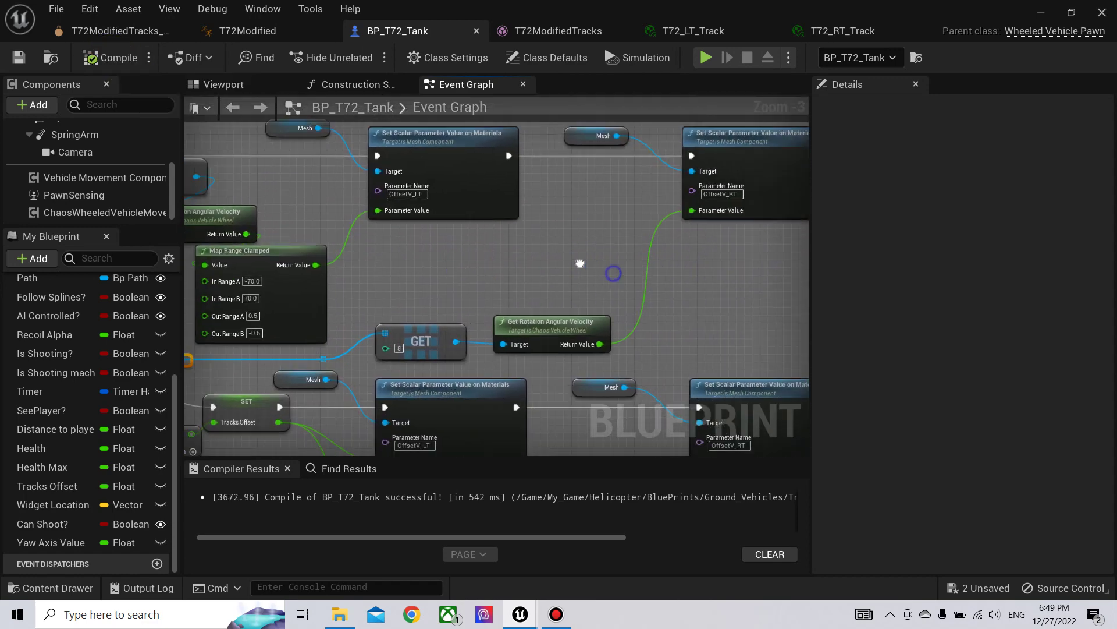
pyautogui.moveTo(558, 260); pyautogui.dragTo(609, 237, button='right')
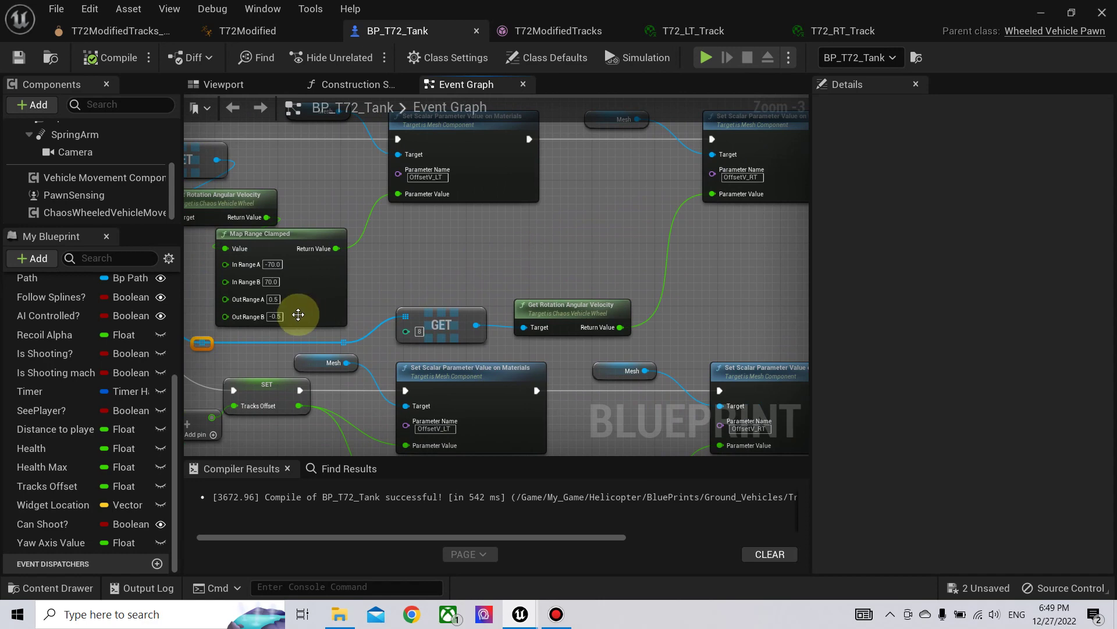
pyautogui.click(283, 292)
pyautogui.hotkey('ctrl', 'c')
pyautogui.hotkey('ctrl', 'v')
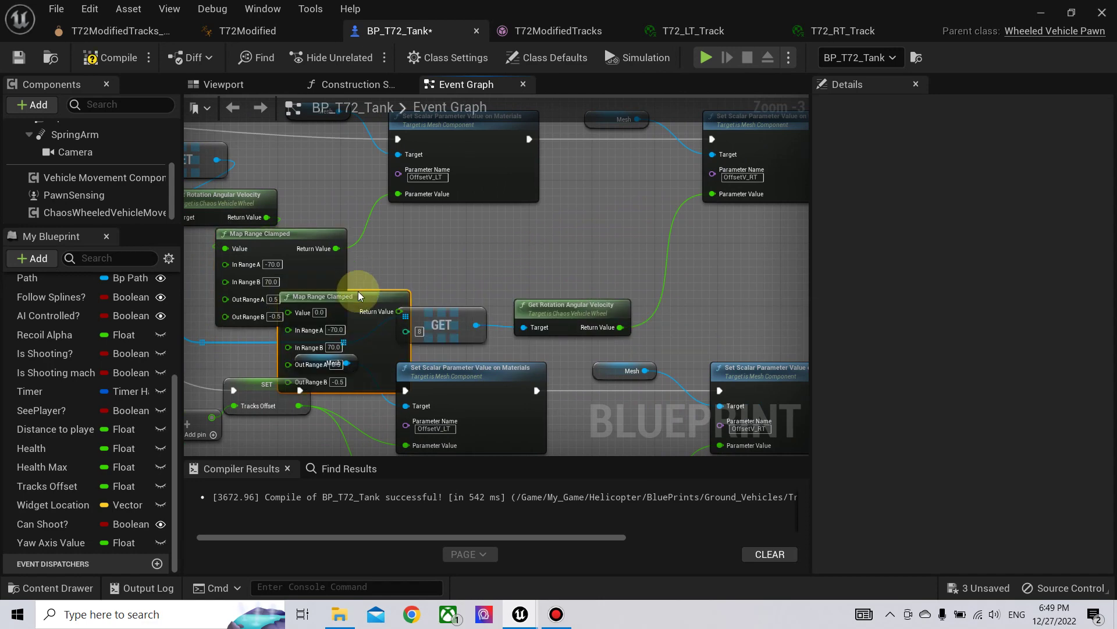
pyautogui.moveTo(358, 291); pyautogui.dragTo(670, 194)
pyautogui.moveTo(621, 327); pyautogui.dragTo(602, 209)
pyautogui.moveTo(712, 210); pyautogui.dragTo(716, 195)
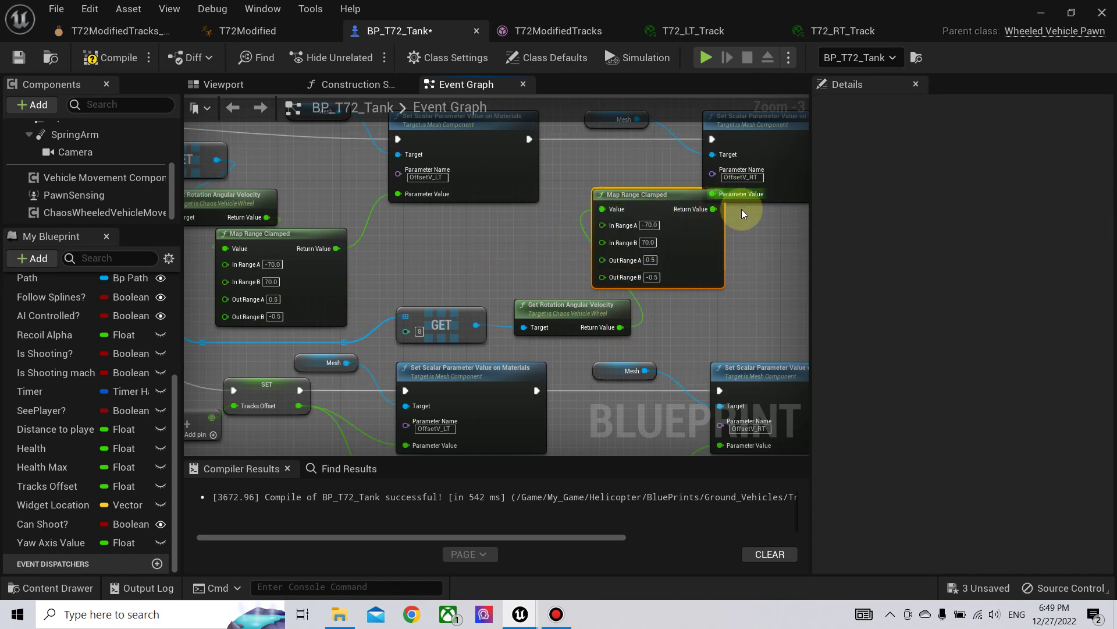
pyautogui.moveTo(790, 164); pyautogui.dragTo(569, 166, button='right')
pyautogui.moveTo(569, 167); pyautogui.dragTo(608, 169)
pyautogui.moveTo(570, 242); pyautogui.dragTo(695, 268, button='right')
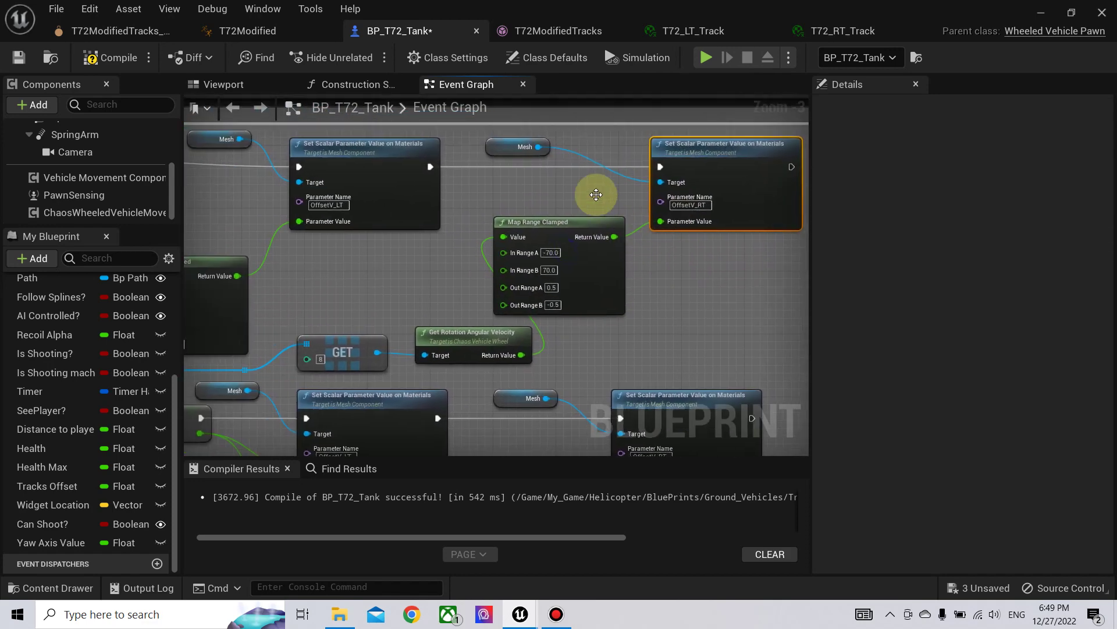
pyautogui.moveTo(517, 200); pyautogui.dragTo(563, 250, button='right')
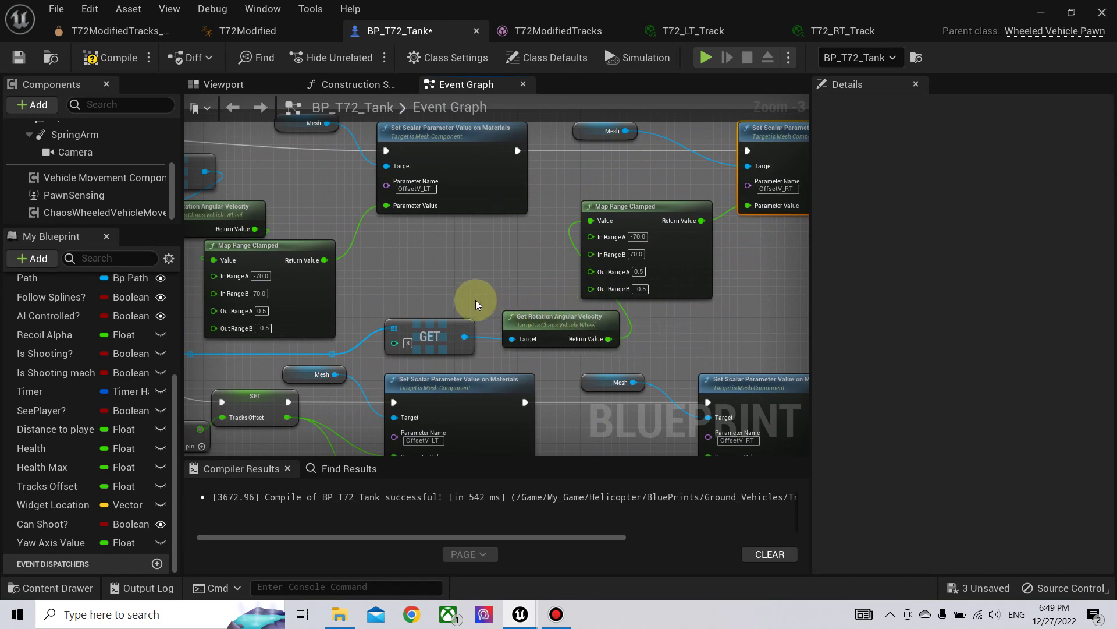
pyautogui.moveTo(476, 299); pyautogui.dragTo(582, 262, button='right')
pyautogui.click(651, 282)
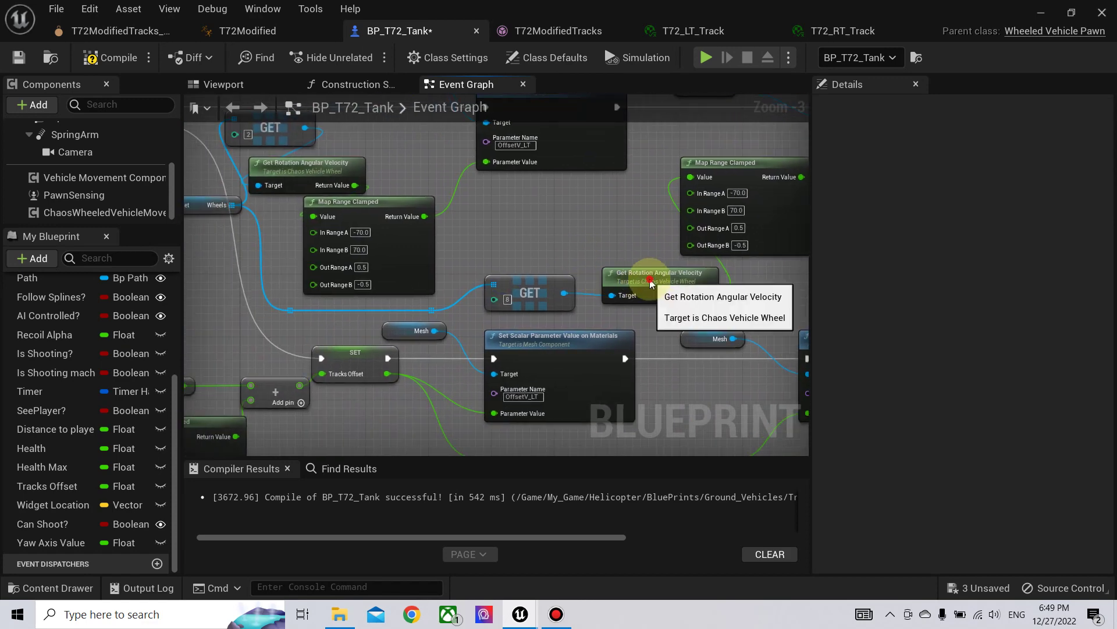
pyautogui.click(543, 288)
pyautogui.moveTo(507, 254); pyautogui.dragTo(622, 328, button='right')
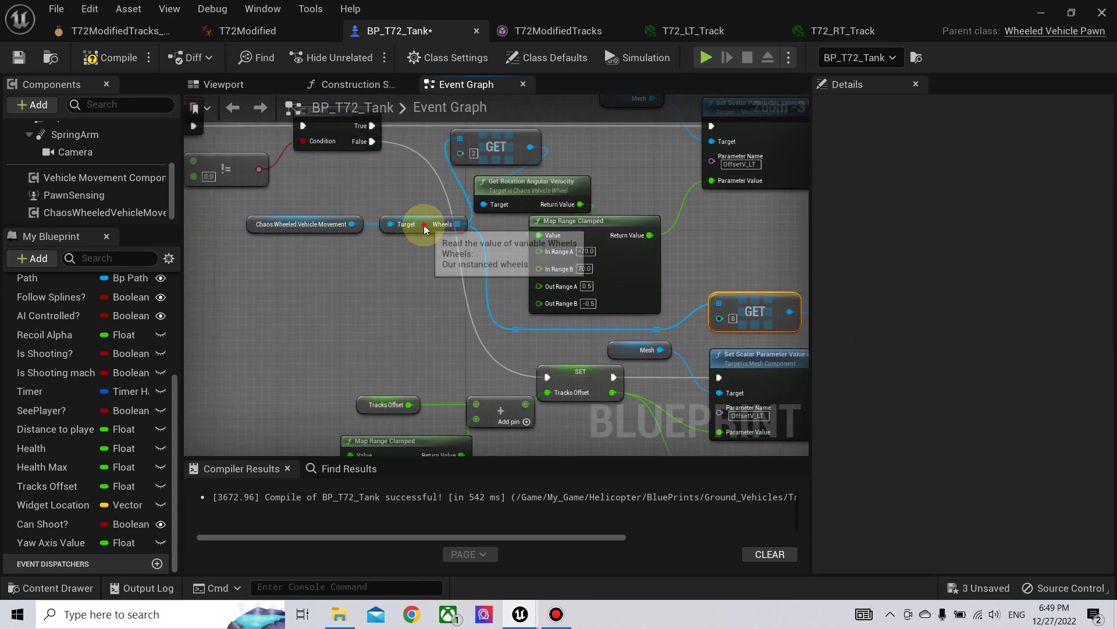
pyautogui.scroll(-2, 267, 280)
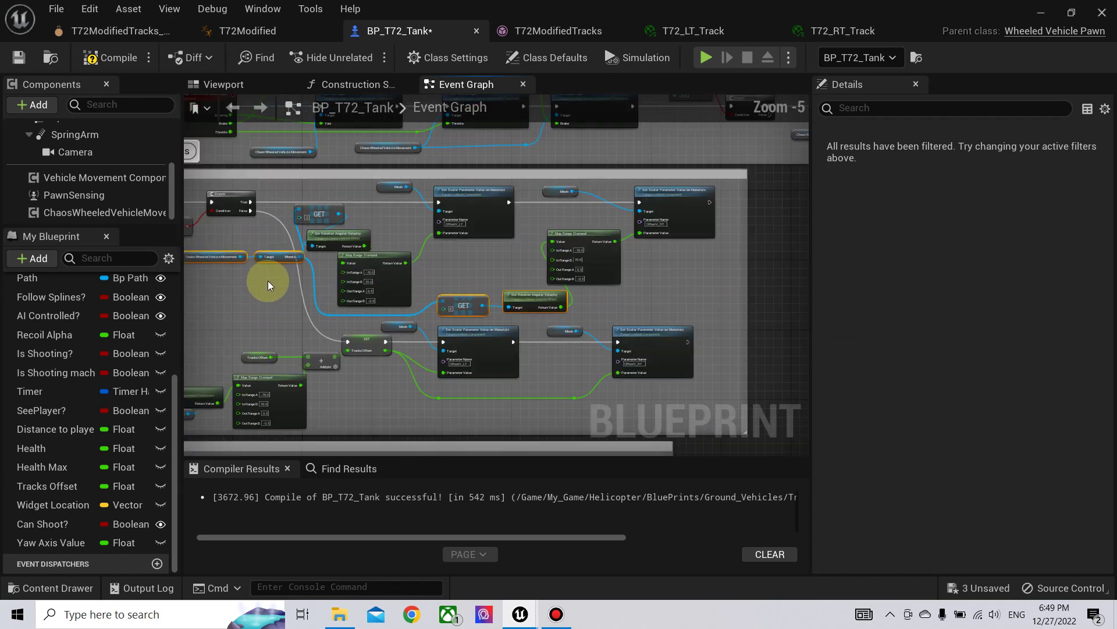
pyautogui.hotkey('ctrl', 'd')
pyautogui.moveTo(527, 296); pyautogui.dragTo(412, 190)
pyautogui.scroll(3, 522, 406)
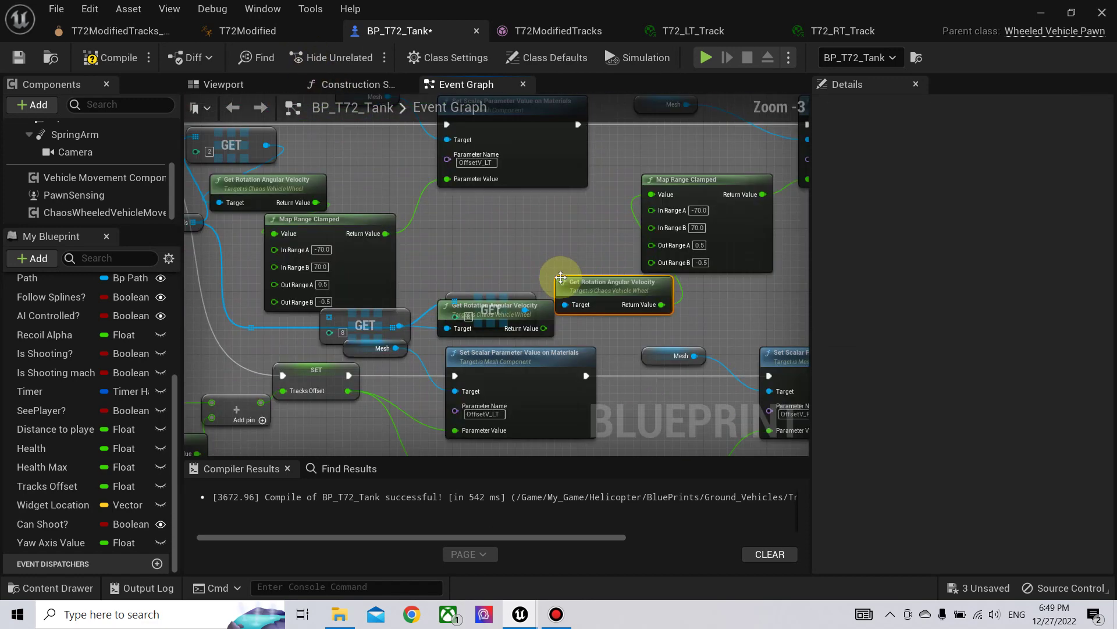
pyautogui.hotkey('ctrl', 'z')
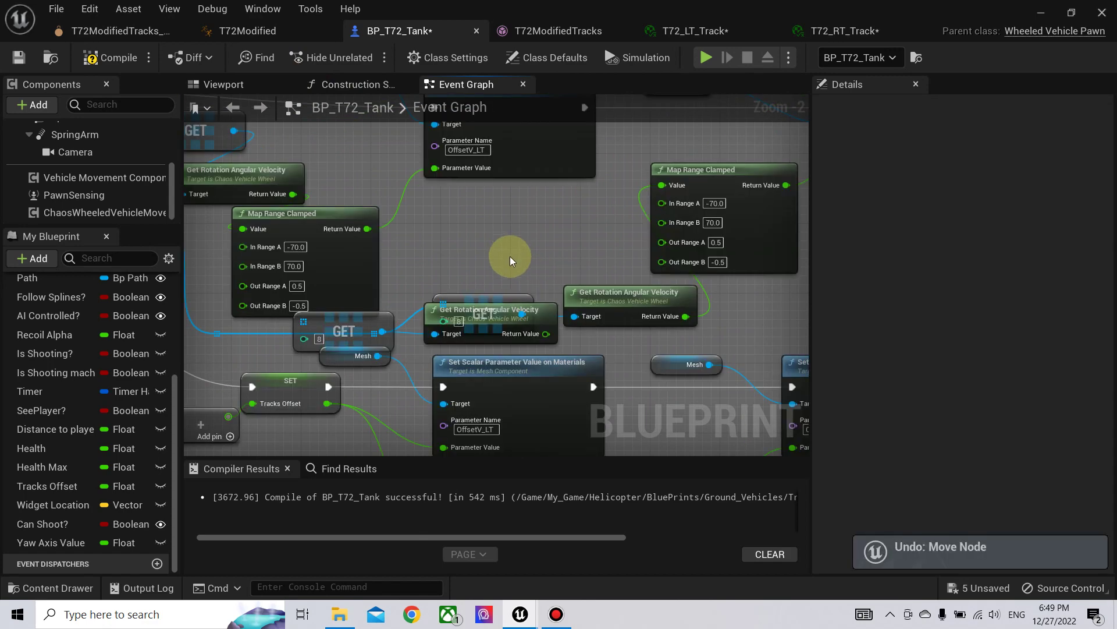
pyautogui.hotkey('ctrl', 'z')
pyautogui.scroll(-2, 510, 256)
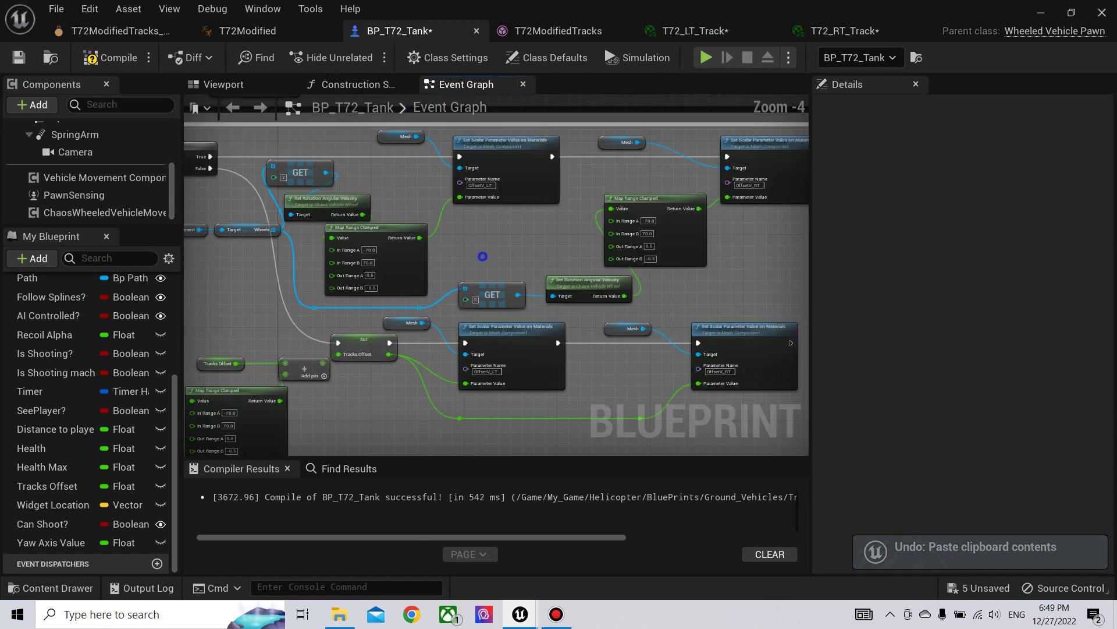
# Copy the index 8 wheel chain, from Chaos Wheeled Vehicle Movement through Get Rotation Angular Velocity, and place it beside the Calculate the path section.
pyautogui.moveTo(563, 292); pyautogui.dragTo(673, 281, button='right')
pyautogui.keyDown('ctrl'); pyautogui.click(611, 278); pyautogui.keyUp('ctrl')
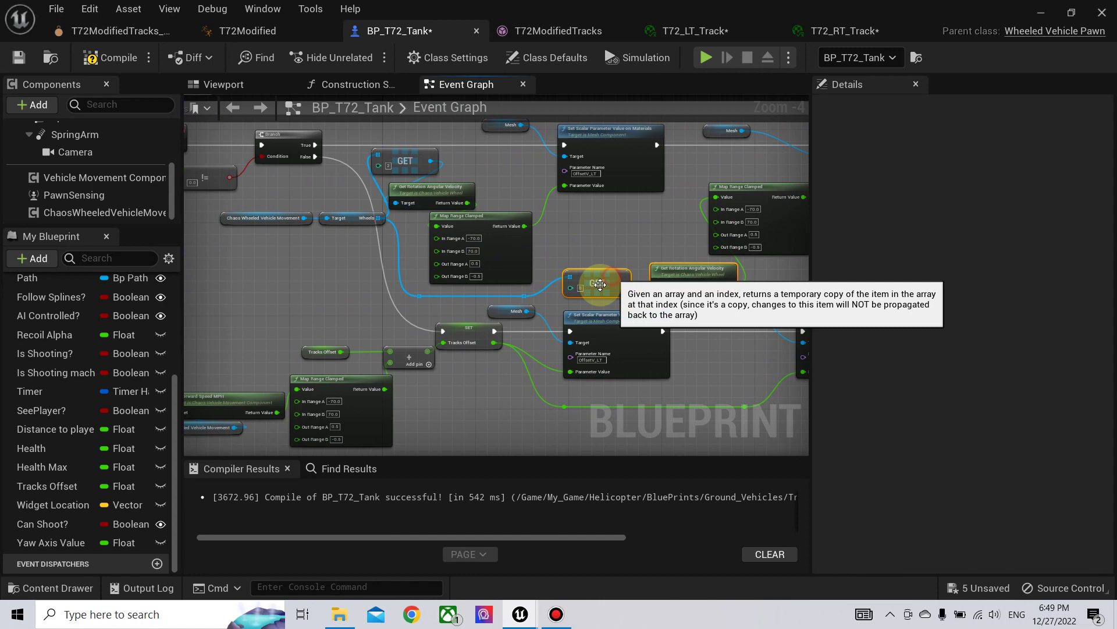
pyautogui.doubleClick(523, 295)
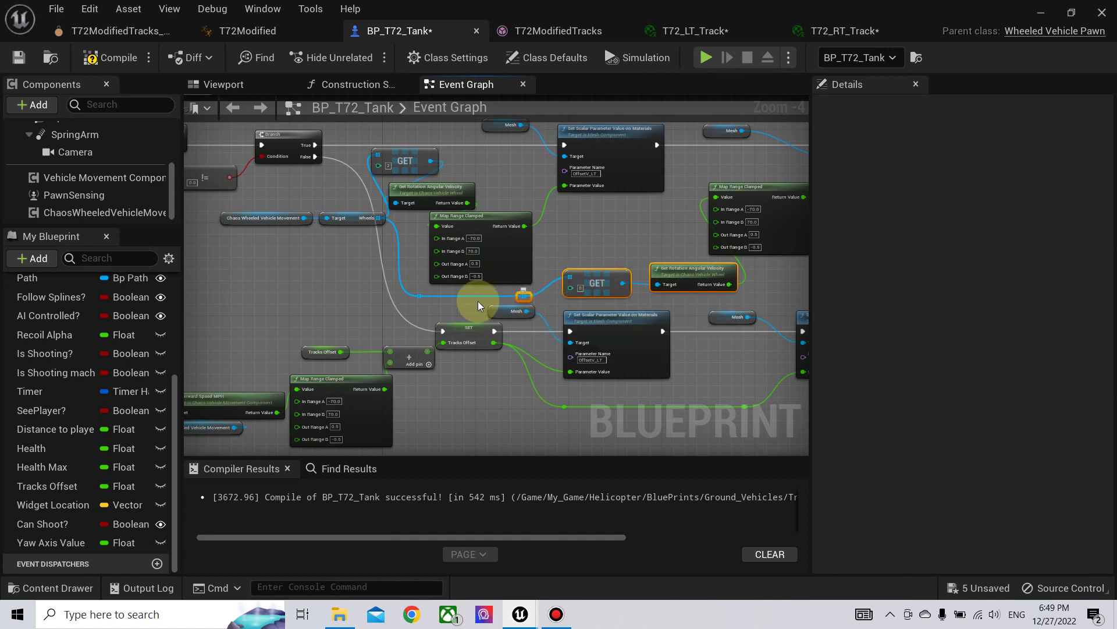
pyautogui.doubleClick(420, 296)
pyautogui.keyDown('ctrl'); pyautogui.click(353, 220); pyautogui.keyUp('ctrl')
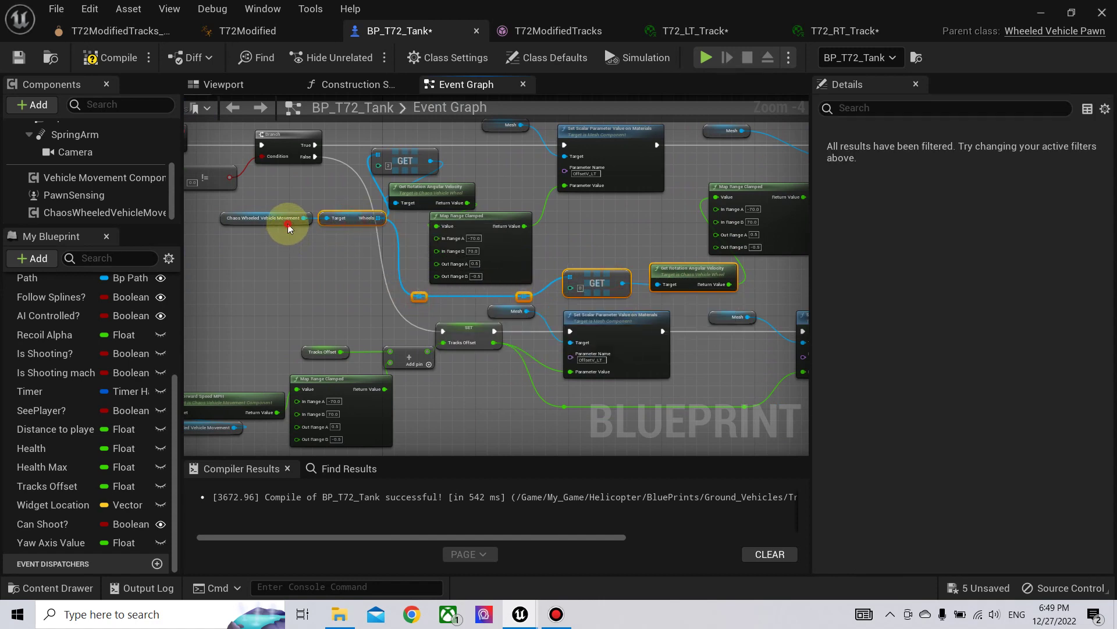
pyautogui.hotkey('ctrl', 'v')
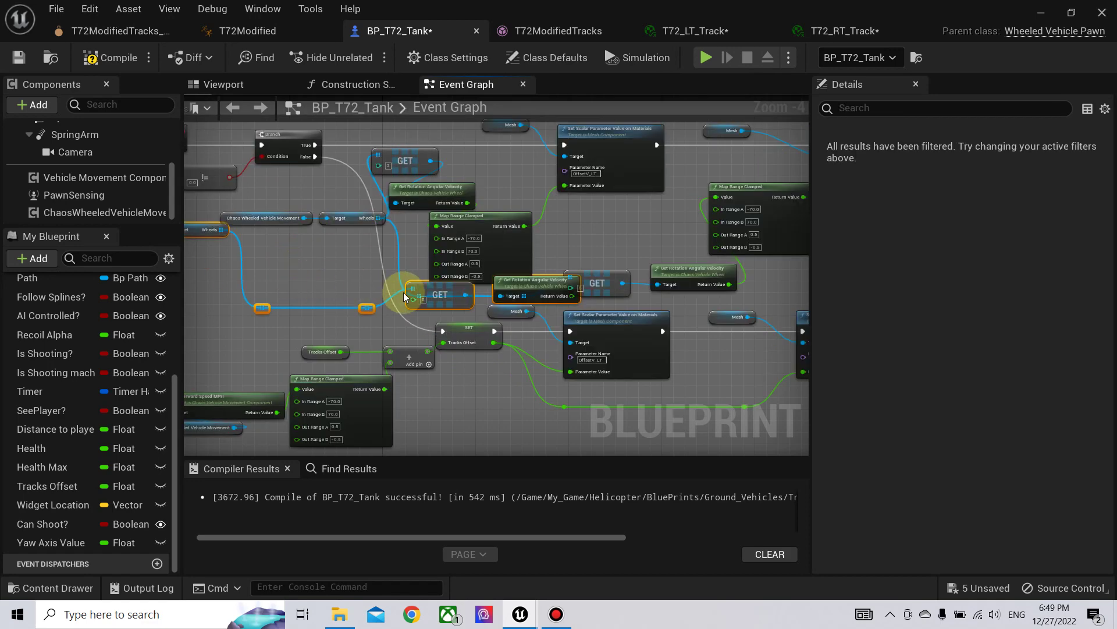
pyautogui.scroll(-2, 515, 366)
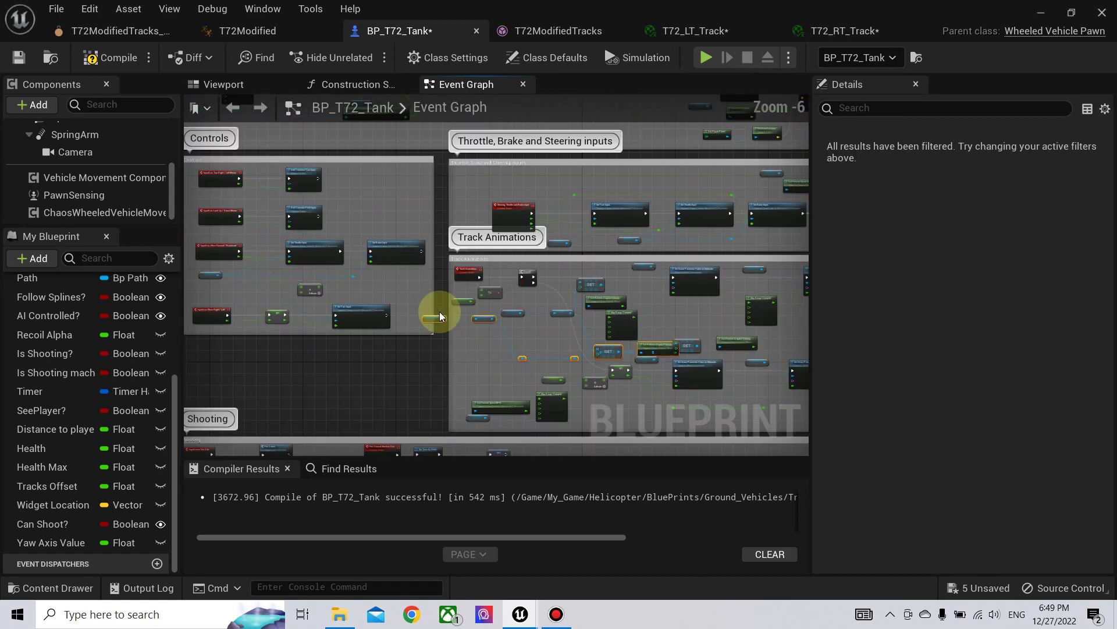
pyautogui.moveTo(270, 138); pyautogui.dragTo(354, 190, button='right')
pyautogui.moveTo(268, 313); pyautogui.dragTo(298, 399)
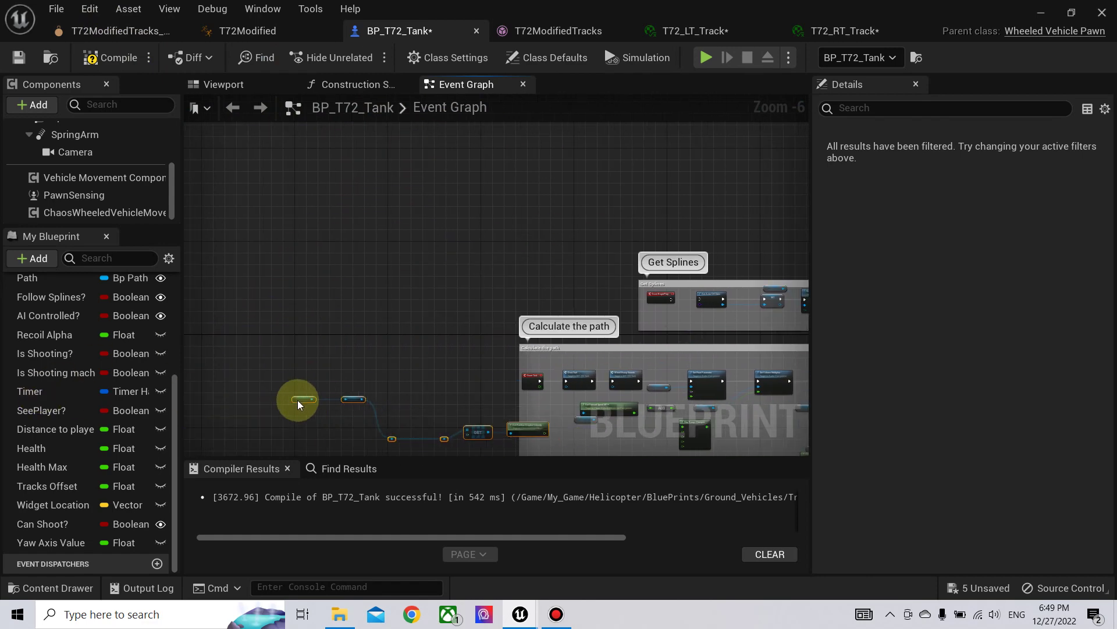
# Move Event Tick out of Calculate the path and insert a Print String after it that prints the copied wheel's angular velocity.
pyautogui.scroll(3, 402, 369)
pyautogui.moveTo(484, 366); pyautogui.dragTo(549, 259, button='right')
pyautogui.scroll(-1, 549, 260)
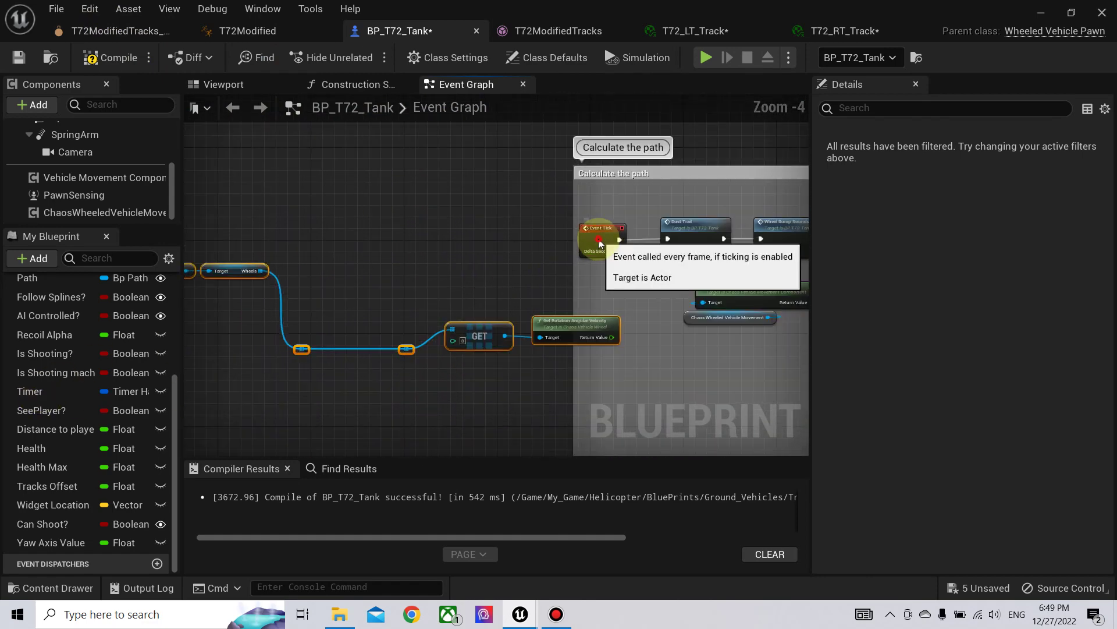
pyautogui.moveTo(598, 235); pyautogui.dragTo(419, 235)
pyautogui.moveTo(525, 220); pyautogui.dragTo(526, 218)
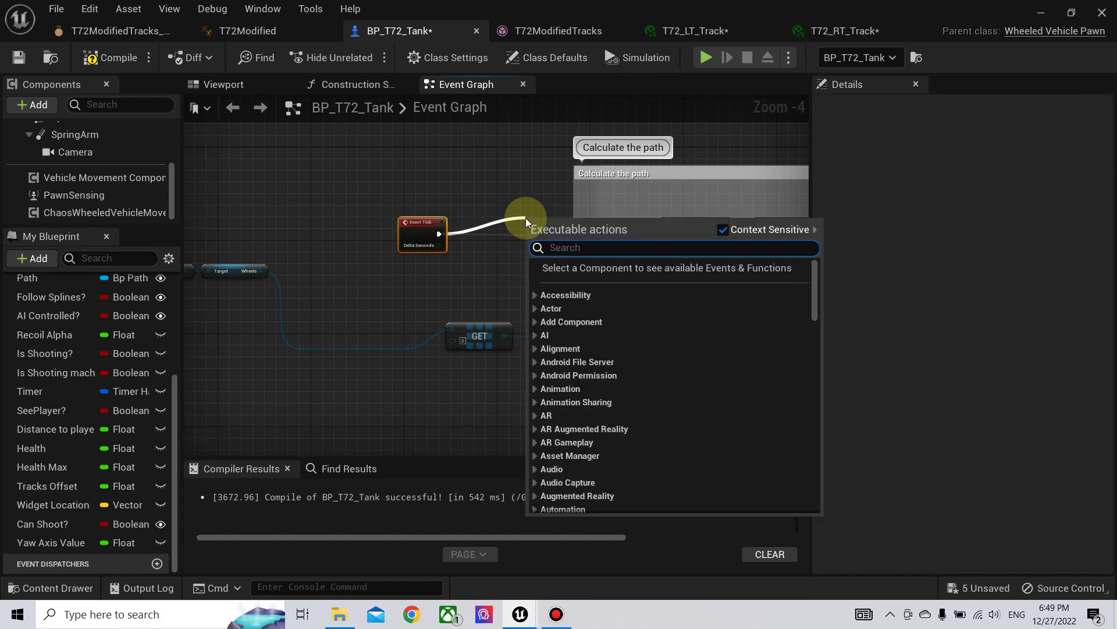
pyautogui.write('print')
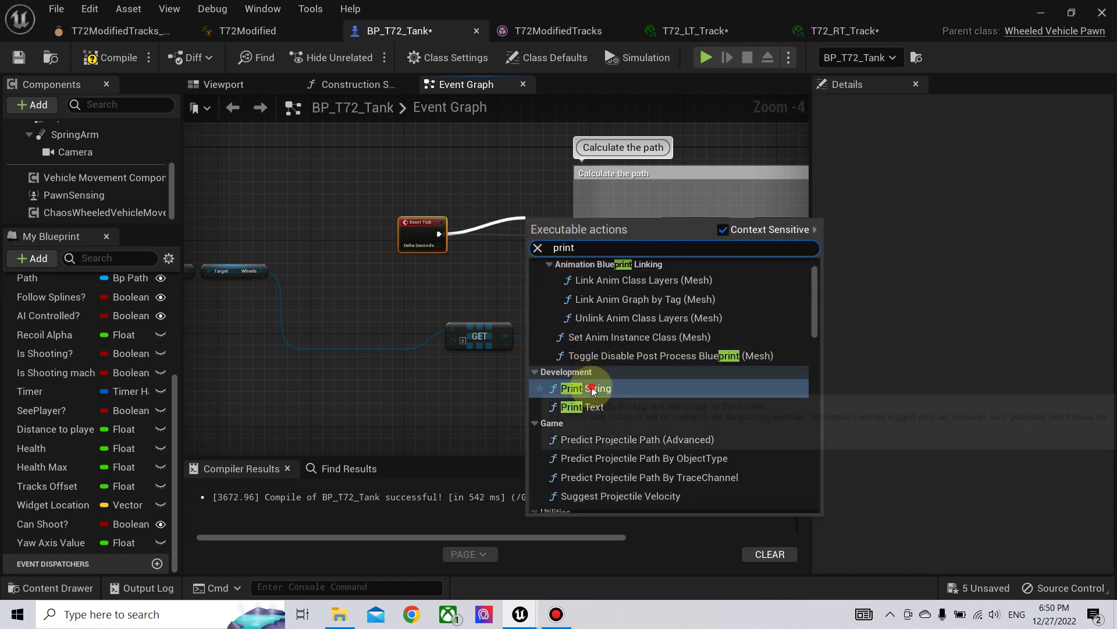
pyautogui.click(582, 389)
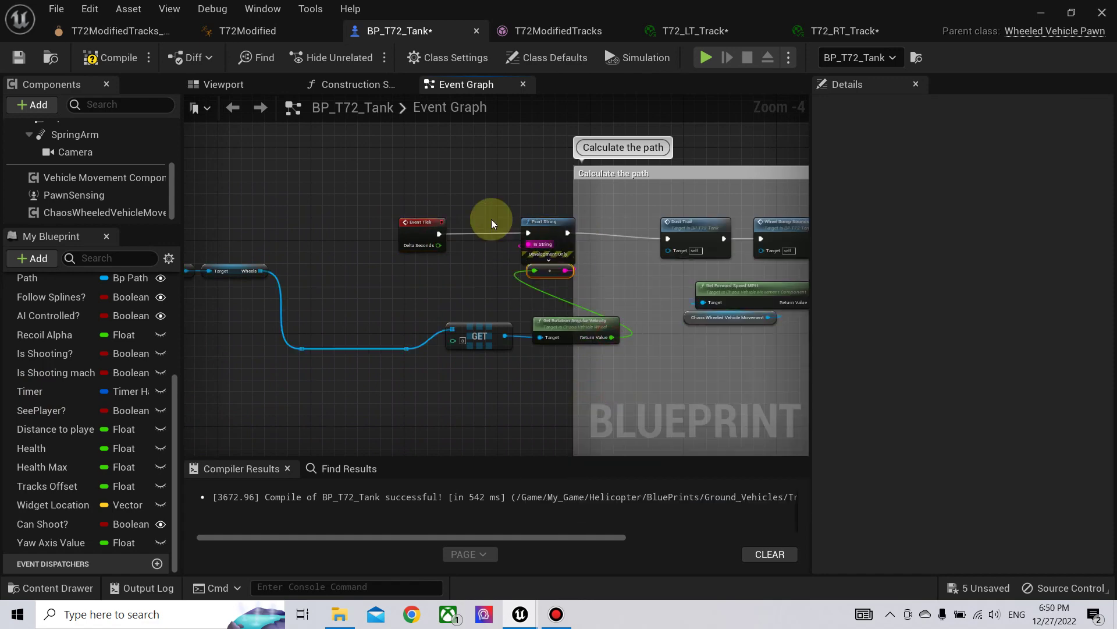
# Play the level and drive the tank forward to check the printed angular velocity of the index 8 wheel.
pyautogui.click(1041, 12)
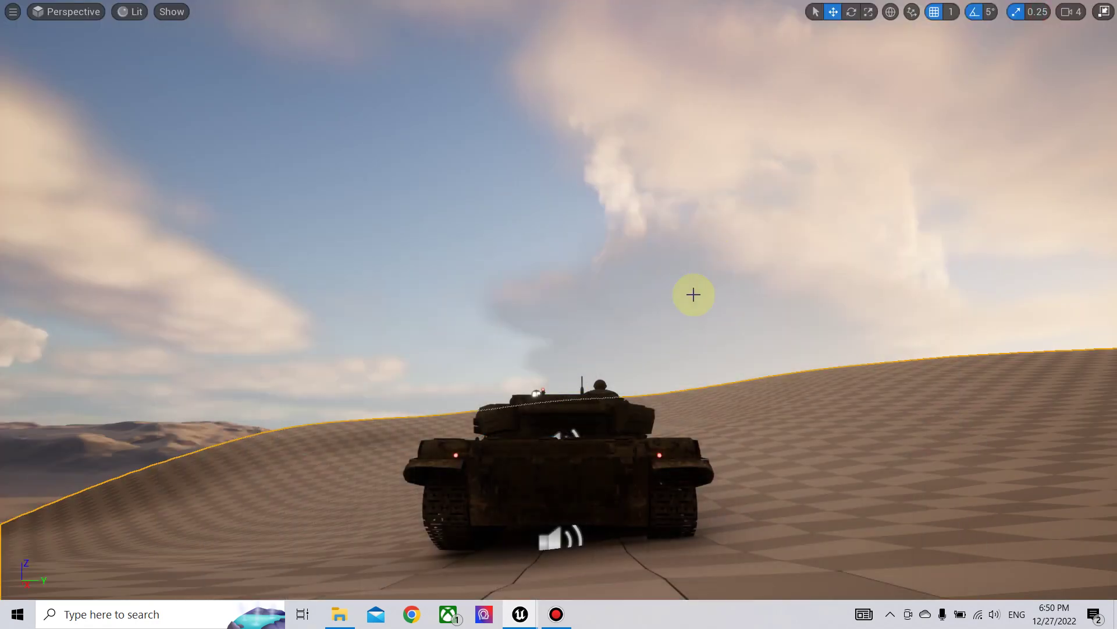
pyautogui.hotkey('alt', 'p')
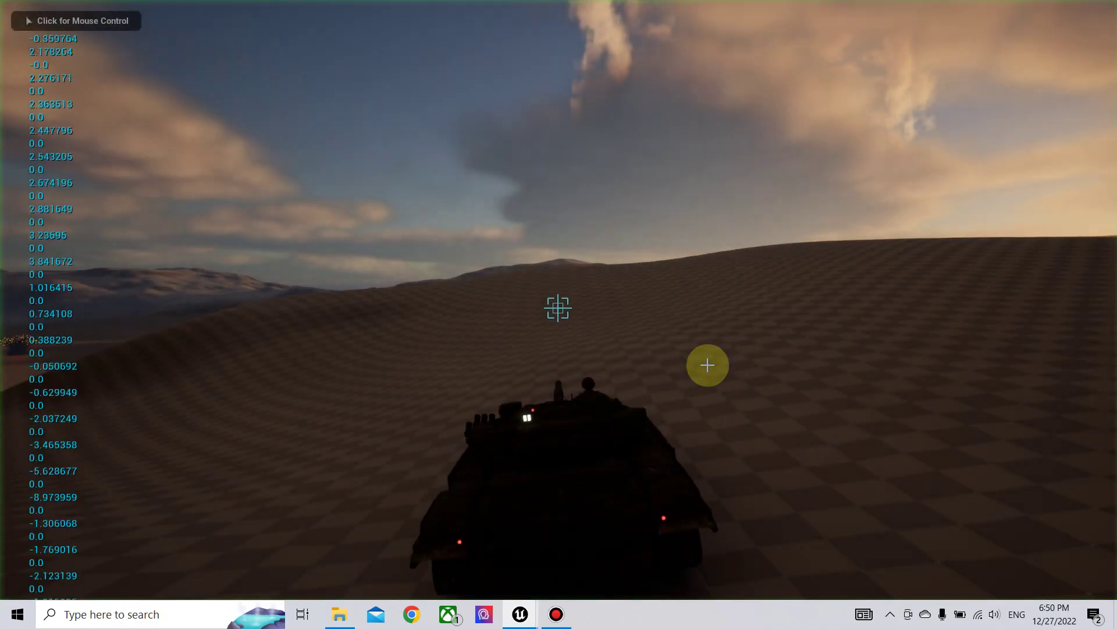
pyautogui.click(707, 365)
pyautogui.press('w')
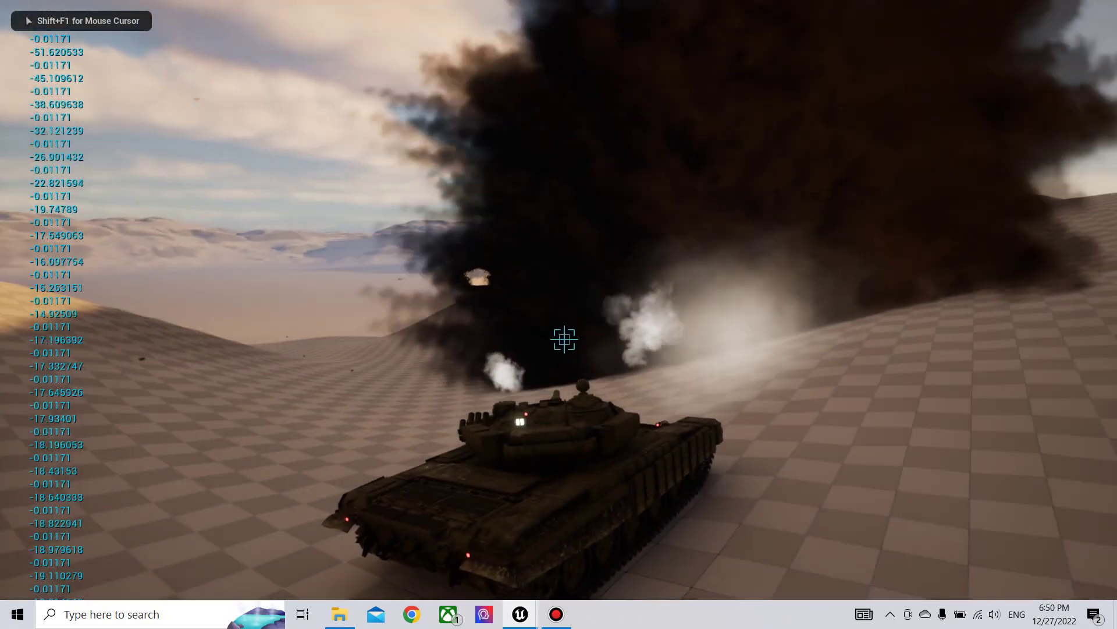
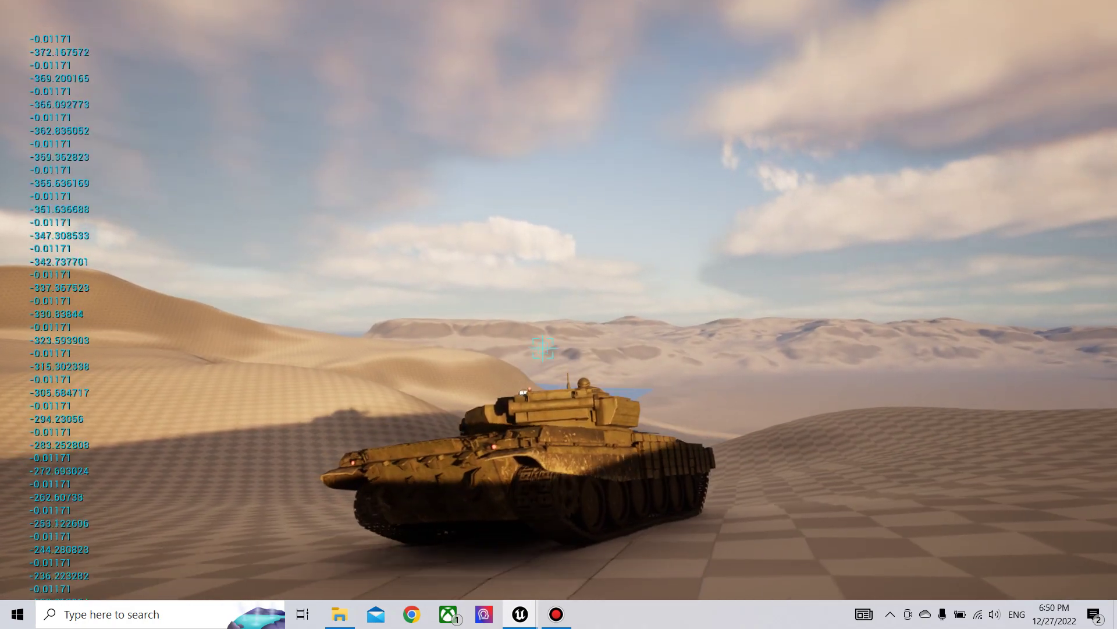
pyautogui.press('Escape')
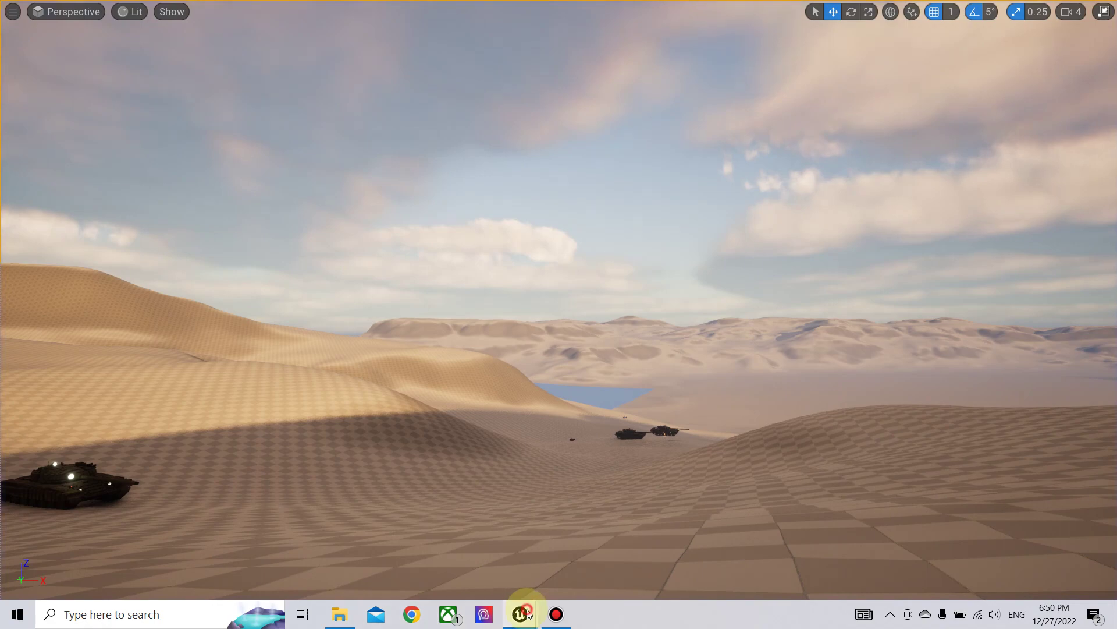
# Feed the Print String from a Get Rotation Angle node on the index 8 wheel and delete the copied Get Rotation Angular Velocity.
pyautogui.click(621, 548)
pyautogui.scroll(2, 548, 358)
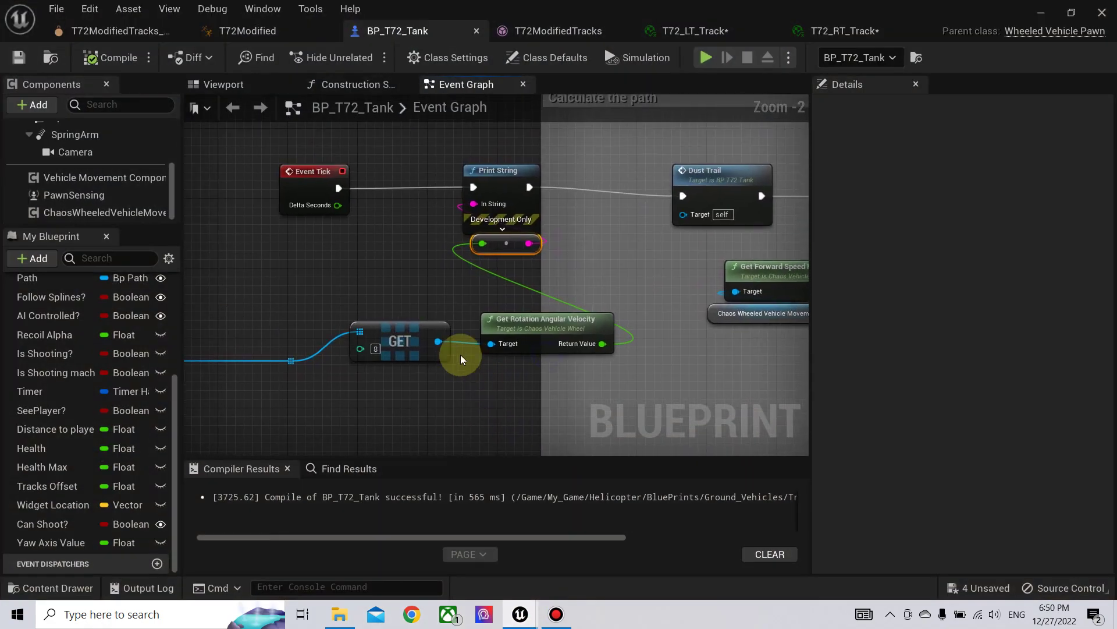
pyautogui.moveTo(437, 342); pyautogui.dragTo(480, 414)
pyautogui.write('ro')
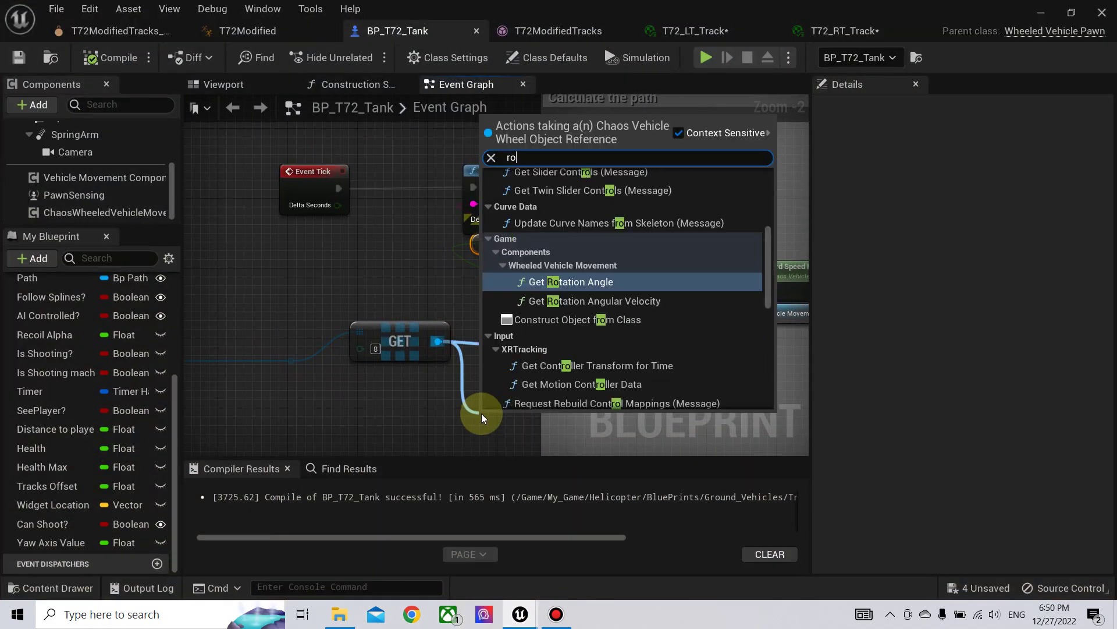
pyautogui.click(580, 282)
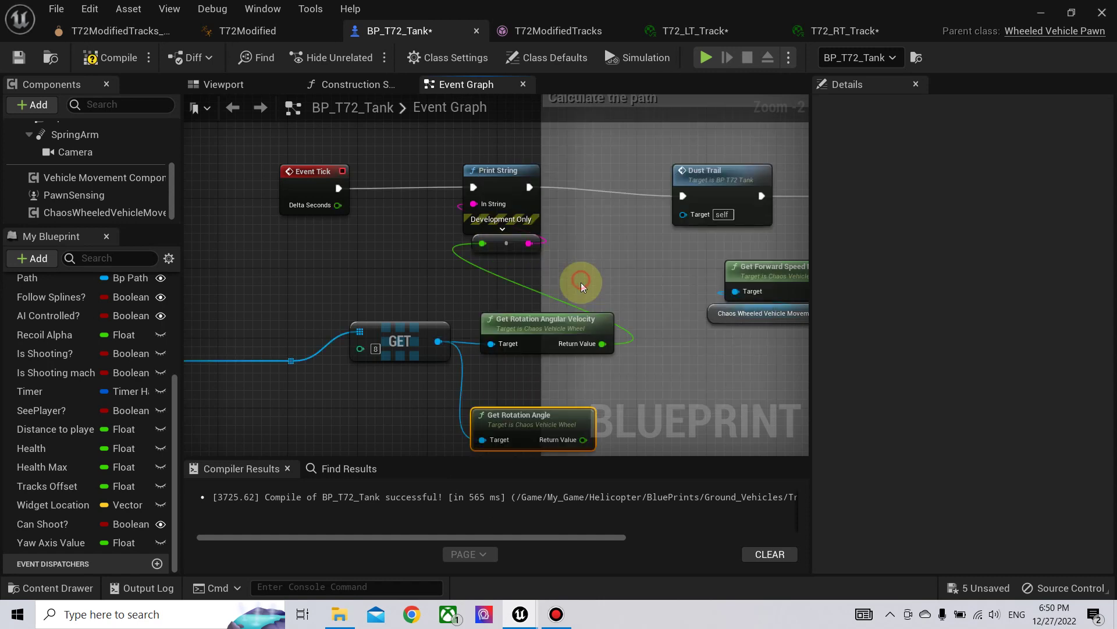
pyautogui.moveTo(559, 428); pyautogui.dragTo(579, 380)
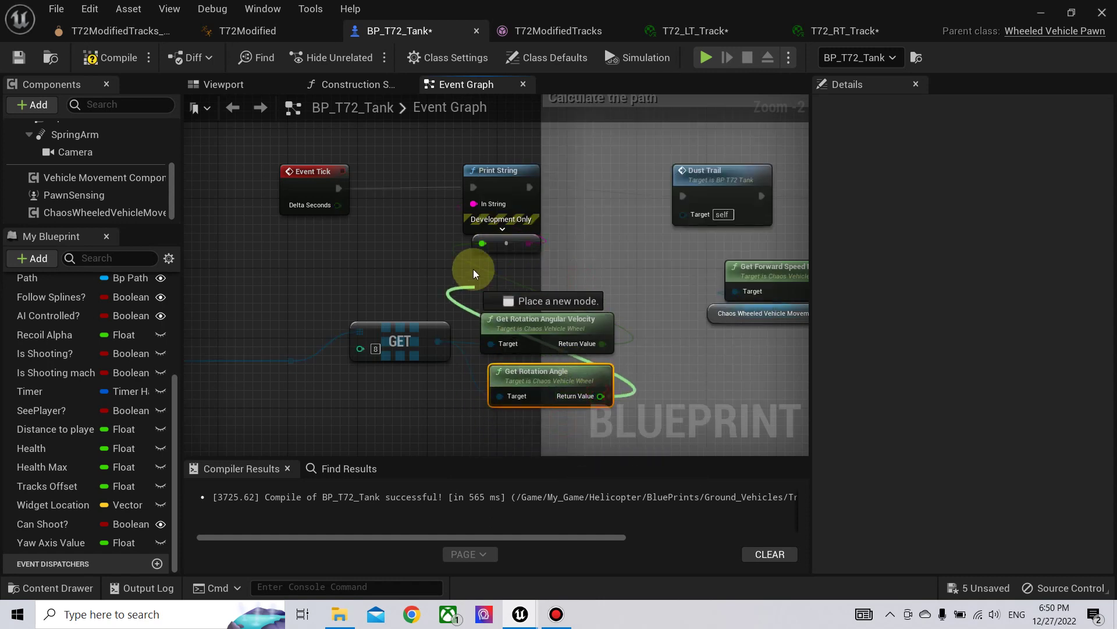
pyautogui.moveTo(473, 268); pyautogui.dragTo(481, 243)
pyautogui.click(556, 319)
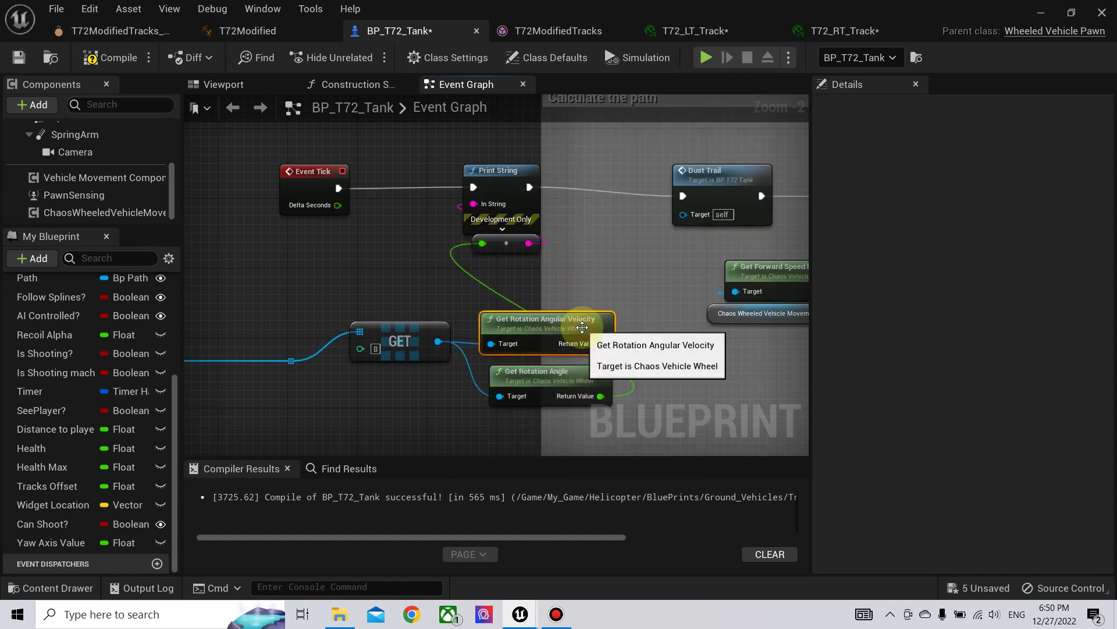
pyautogui.press('Delete')
# Compile and save BP_T72_Tank, and drive the tank in play mode to check the printed wheel rotation angle.
pyautogui.click(100, 55)
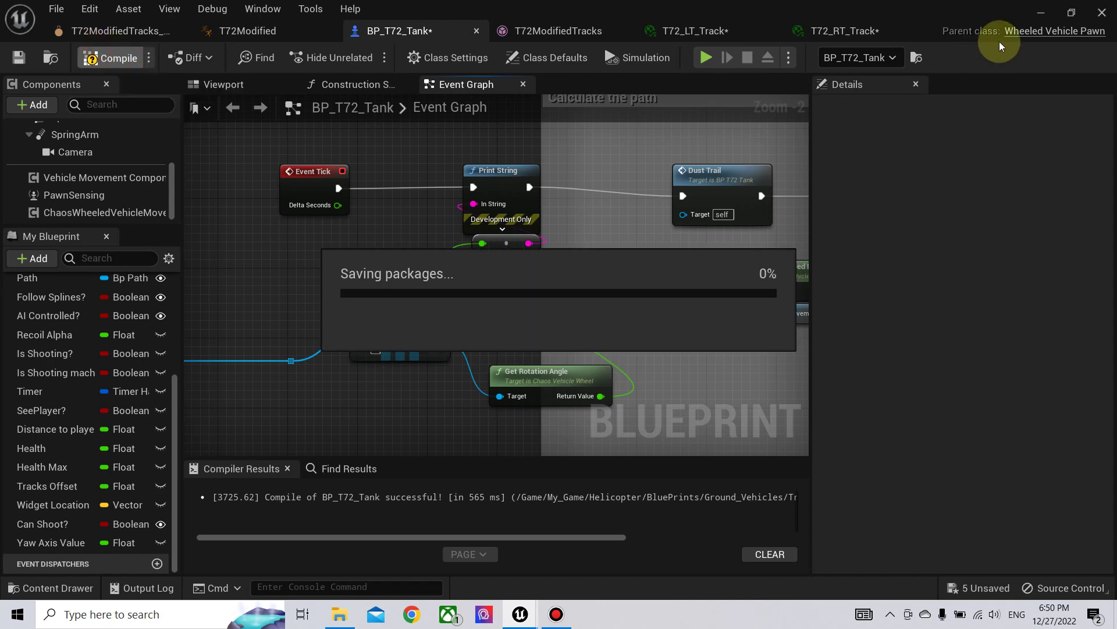
pyautogui.click(1101, 12)
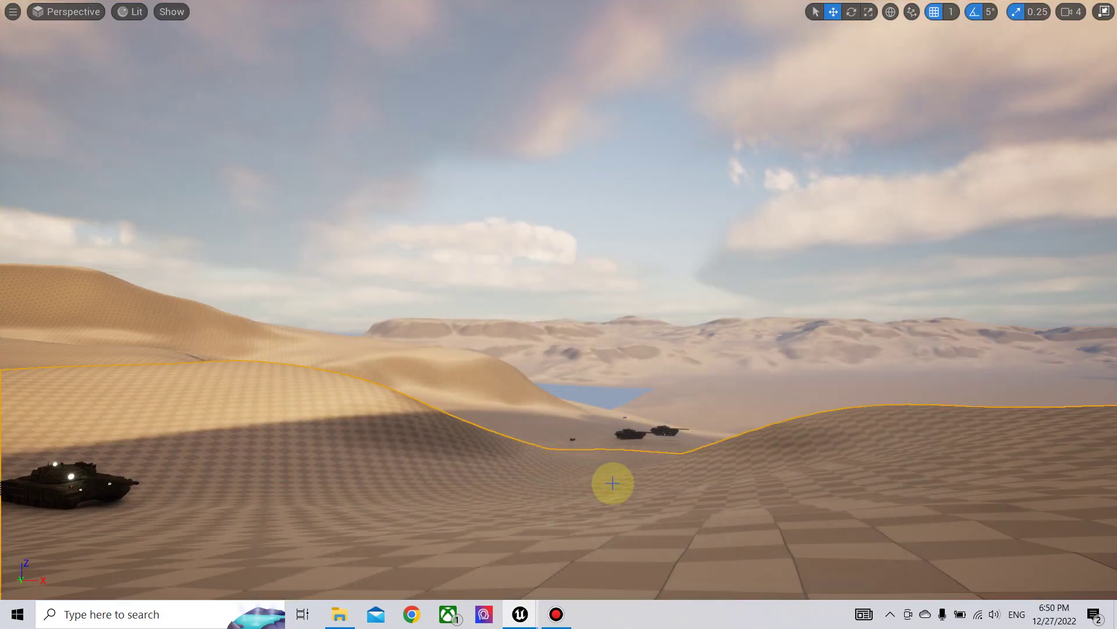
pyautogui.hotkey('alt', 'p')
pyautogui.click(611, 481)
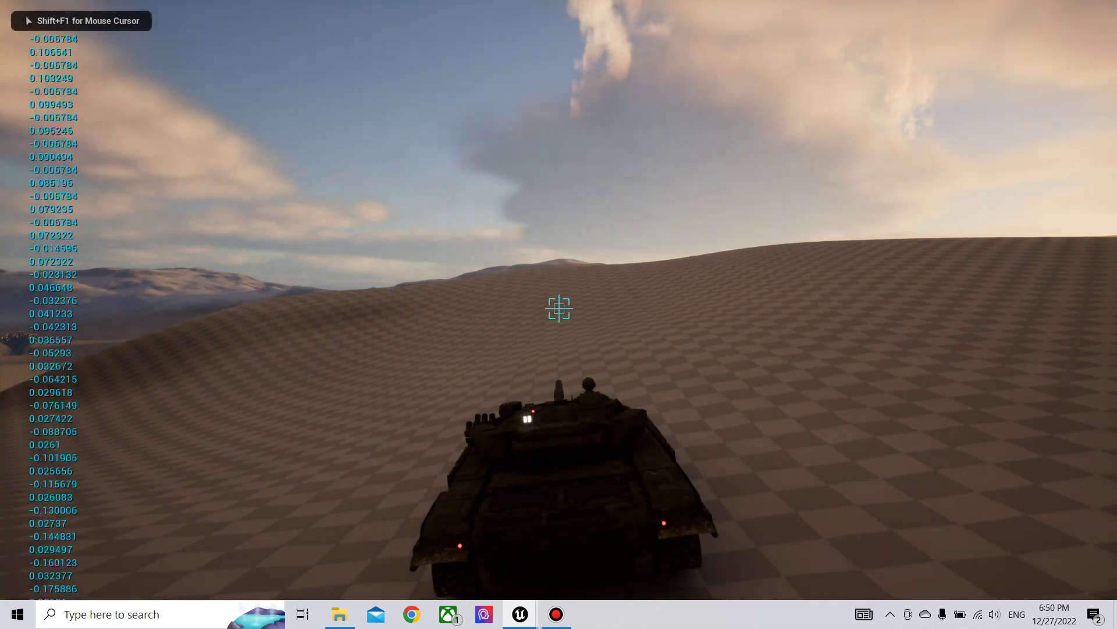
pyautogui.press('w')
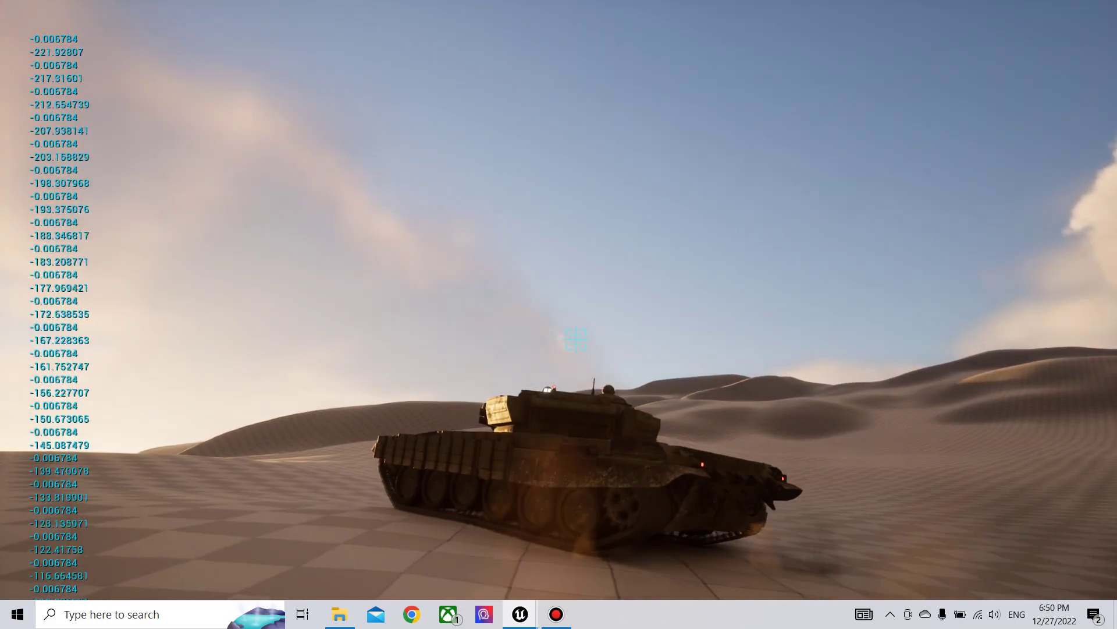
pyautogui.press('Escape')
# Delete the Print String and move Event Tick back into Calculate the path, in front of Dust Trail.
pyautogui.click(520, 614)
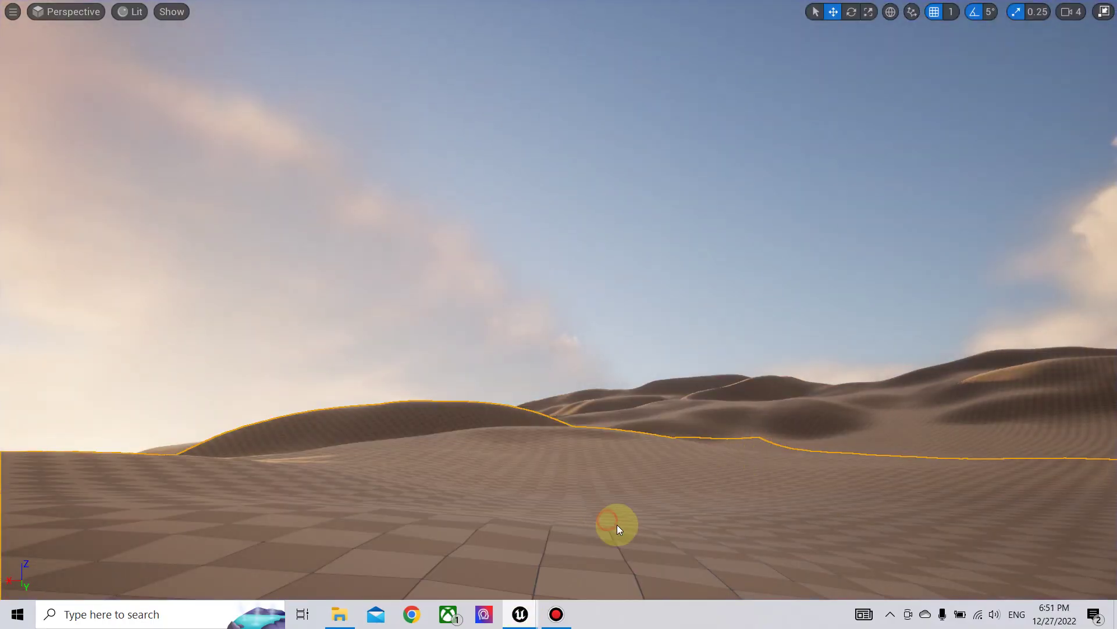
pyautogui.scroll(1, 623, 212)
pyautogui.moveTo(592, 167); pyautogui.dragTo(596, 191, button='right')
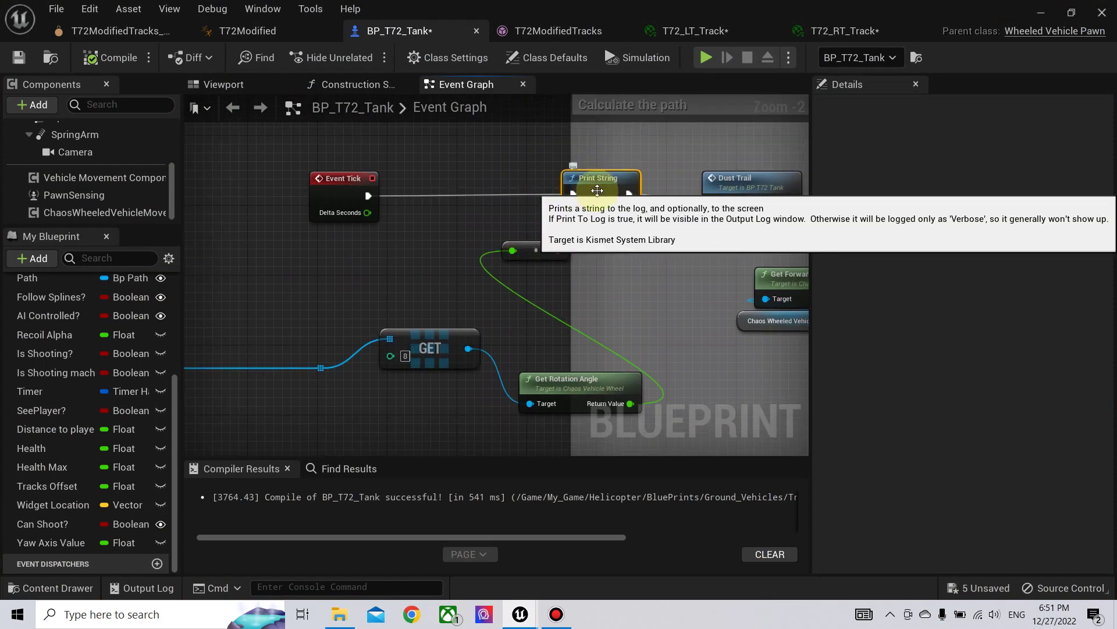
pyautogui.press('Delete')
pyautogui.moveTo(356, 196); pyautogui.dragTo(640, 207)
pyautogui.moveTo(715, 205); pyautogui.dragTo(715, 204)
# Delete the rest of the copied wheel test chain, including its conversion, GET, Get Rotation Angle, reroute, Wheels and vehicle movement nodes.
pyautogui.scroll(-2, 650, 253)
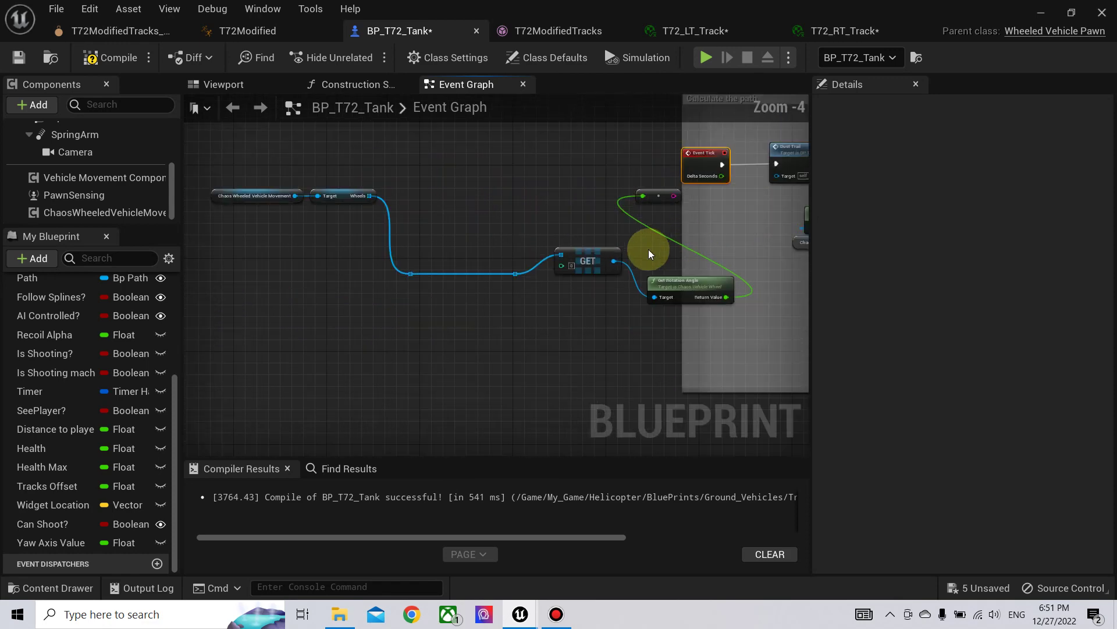
pyautogui.moveTo(661, 323); pyautogui.dragTo(661, 320)
pyautogui.press('Delete')
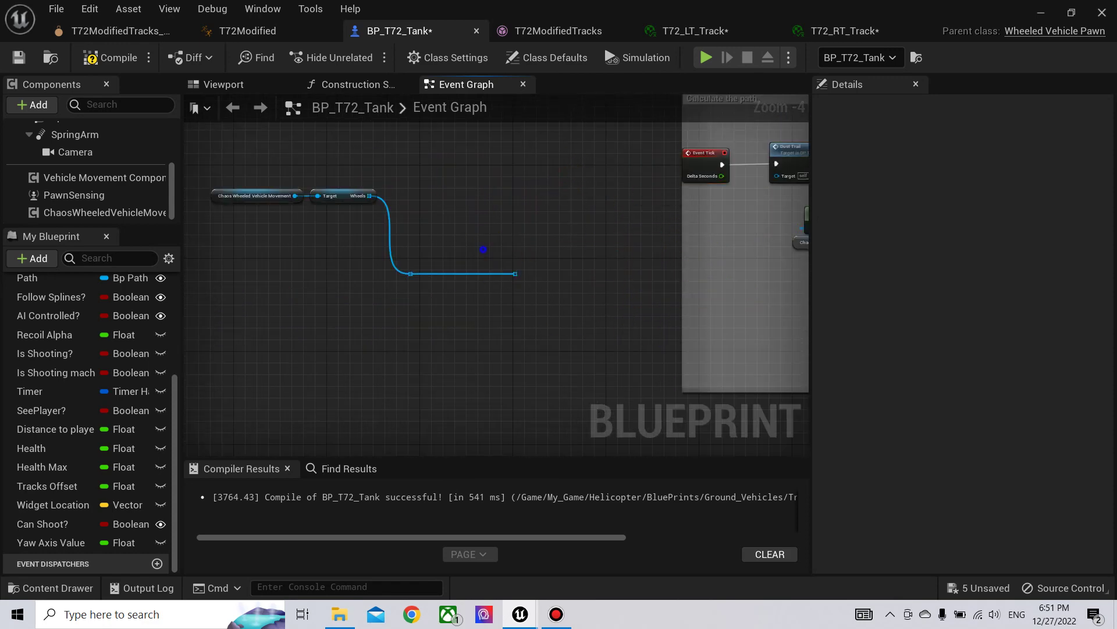
pyautogui.moveTo(186, 156); pyautogui.dragTo(285, 208, button='right')
pyautogui.moveTo(713, 357); pyautogui.dragTo(711, 355)
pyautogui.press('Delete')
# Look through the event graph's commented sections to locate the Track Animations nodes.
pyautogui.scroll(-4, 584, 310)
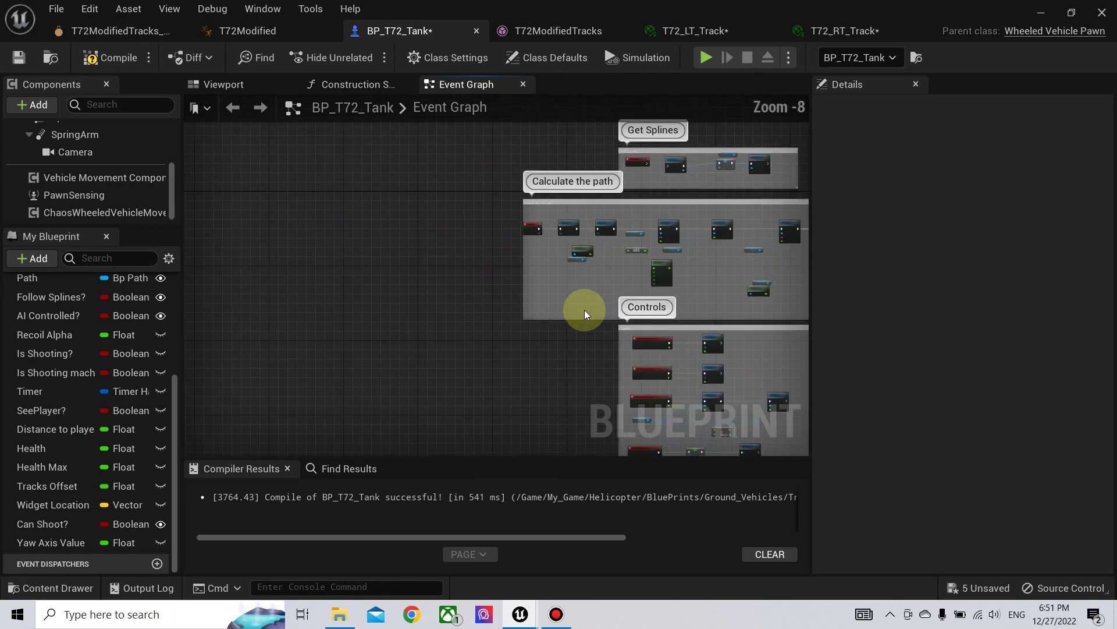
pyautogui.moveTo(602, 378); pyautogui.dragTo(283, 163, button='right')
pyautogui.scroll(-3, 582, 381)
pyautogui.moveTo(673, 386); pyautogui.dragTo(491, 131, button='right')
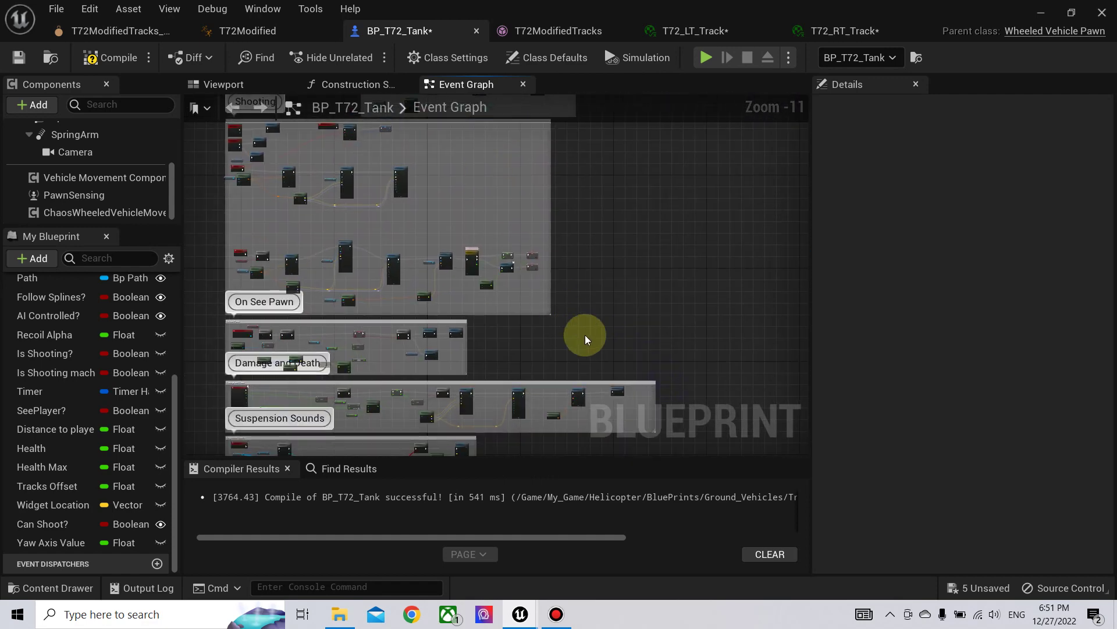
pyautogui.moveTo(595, 335); pyautogui.dragTo(634, 197, button='right')
pyautogui.moveTo(529, 404); pyautogui.dragTo(474, 357, button='right')
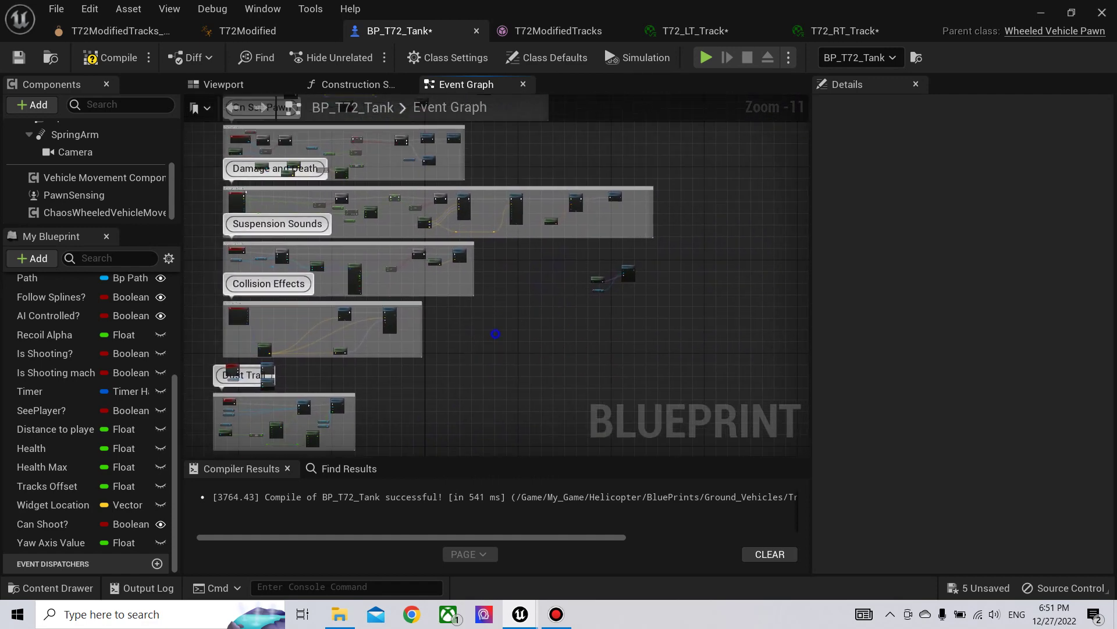
pyautogui.moveTo(434, 452); pyautogui.dragTo(696, 396, button='right')
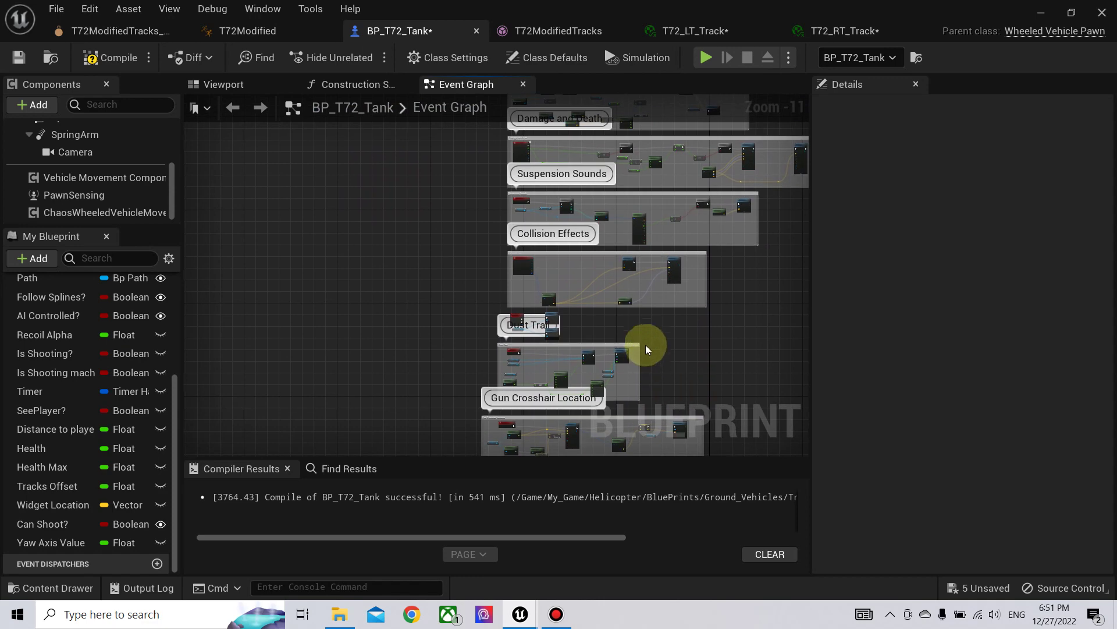
pyautogui.moveTo(660, 361); pyautogui.dragTo(560, 379, button='right')
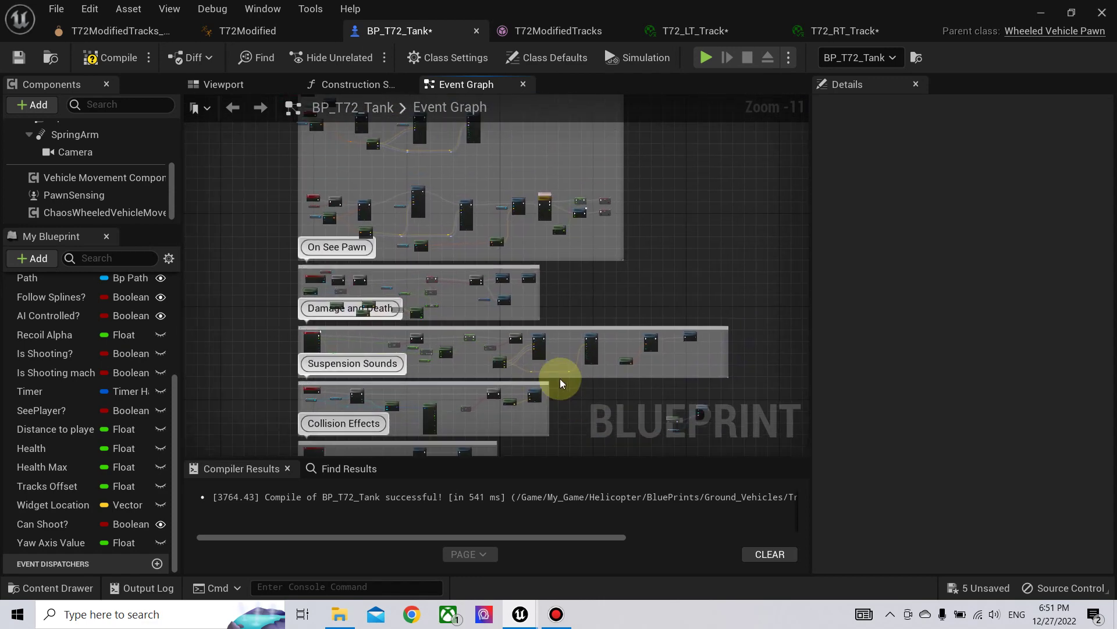
pyautogui.scroll(-1, 616, 281)
pyautogui.moveTo(615, 281); pyautogui.dragTo(629, 365, button='right')
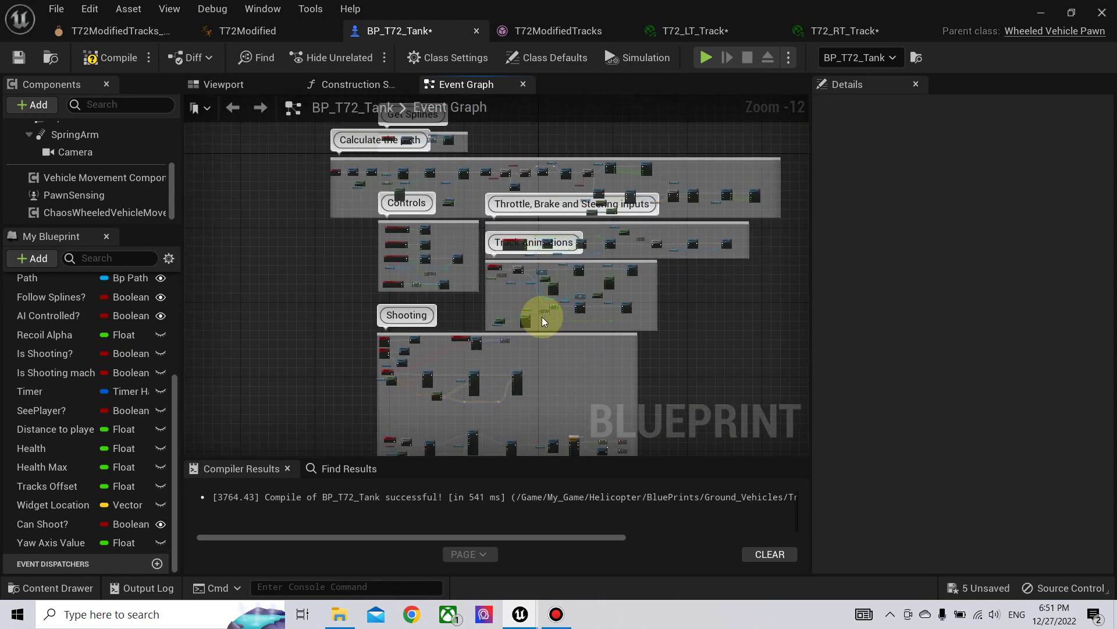
pyautogui.scroll(8, 542, 316)
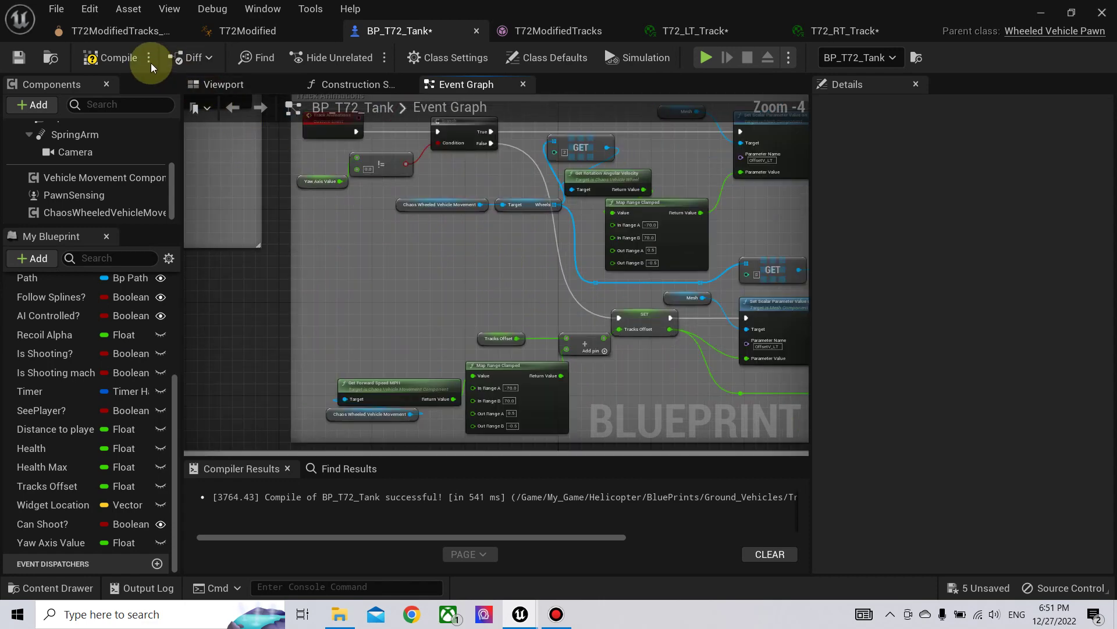
# Compile BP_T72_Tank and delete the two Map Range Clamped nodes fed by the left and right wheels' Get Rotation Angle nodes.
pyautogui.click(131, 65)
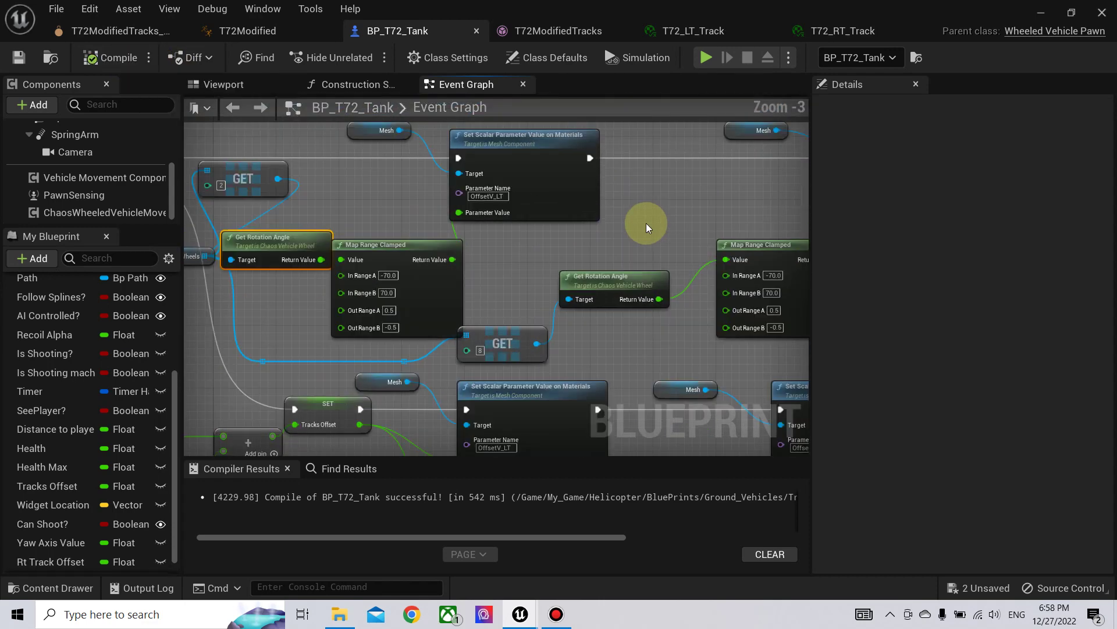
pyautogui.moveTo(646, 222); pyautogui.dragTo(522, 233, button='right')
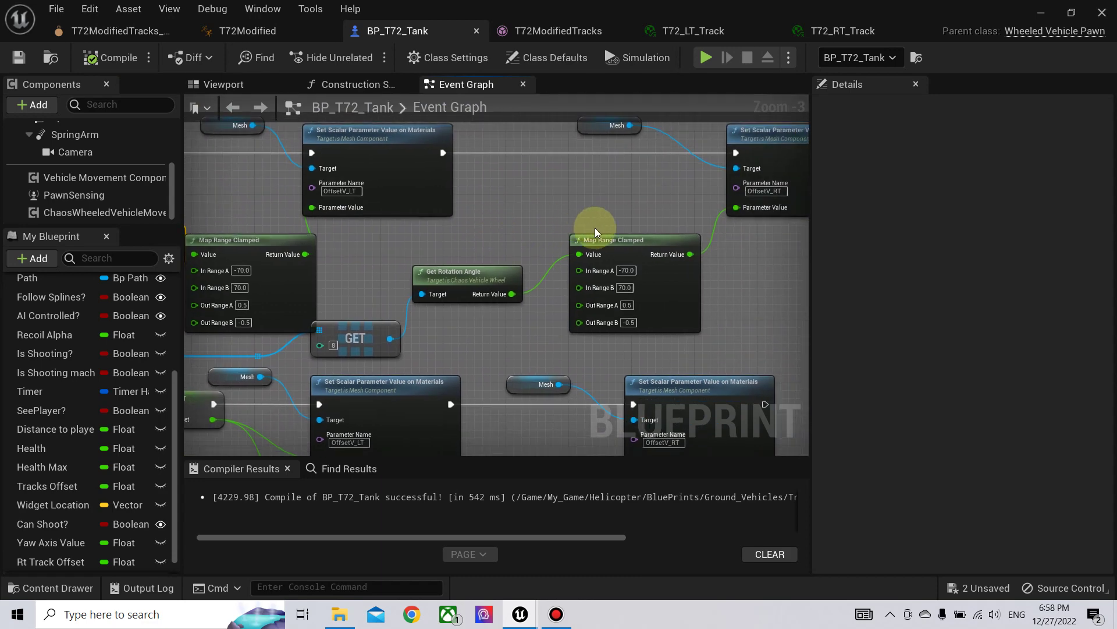
pyautogui.press('Delete')
pyautogui.moveTo(362, 258); pyautogui.dragTo(529, 251, button='right')
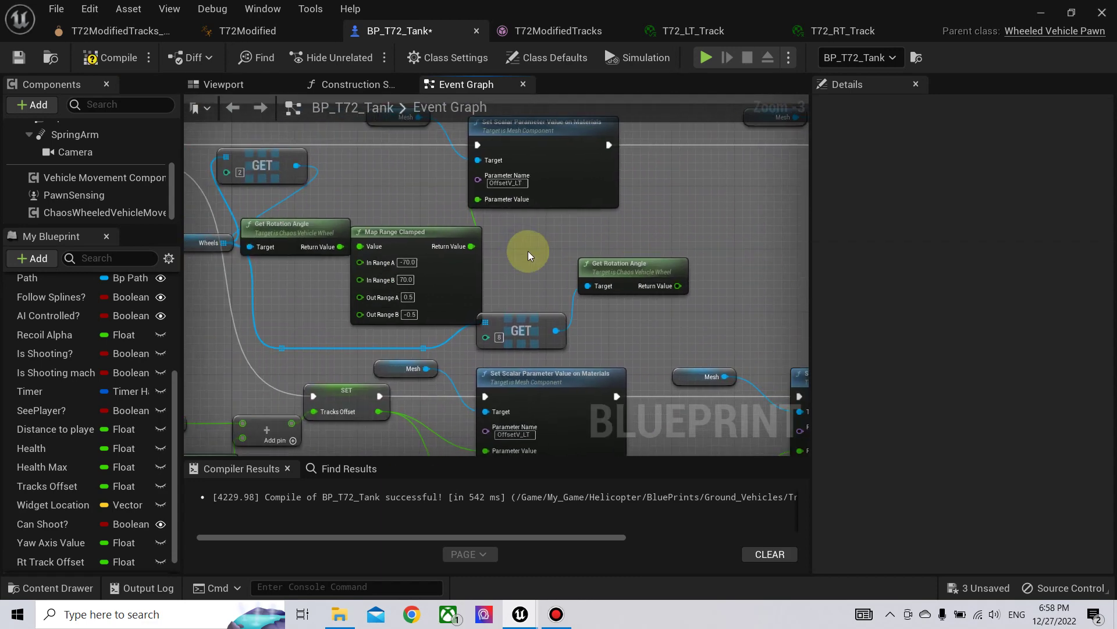
pyautogui.click(449, 276)
pyautogui.press('Delete')
pyautogui.moveTo(676, 221); pyautogui.dragTo(573, 222, button='right')
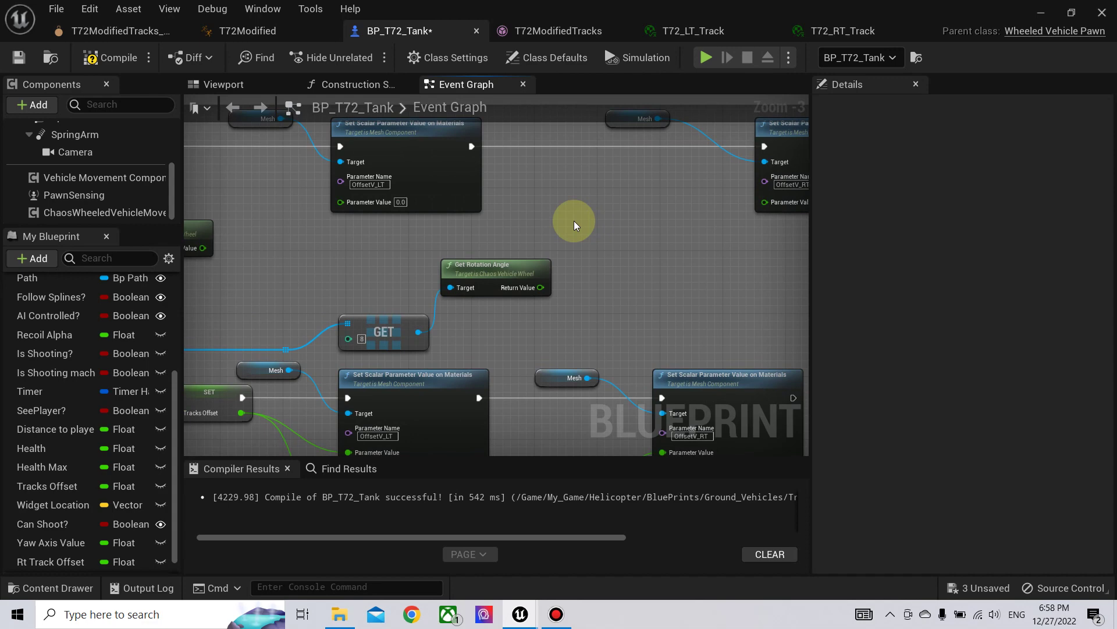
# In T72_RT_Track, try OffsetV_RT at 0.5 and up to about 2.53, then reset it to its default and save the material instance.
pyautogui.click(832, 31)
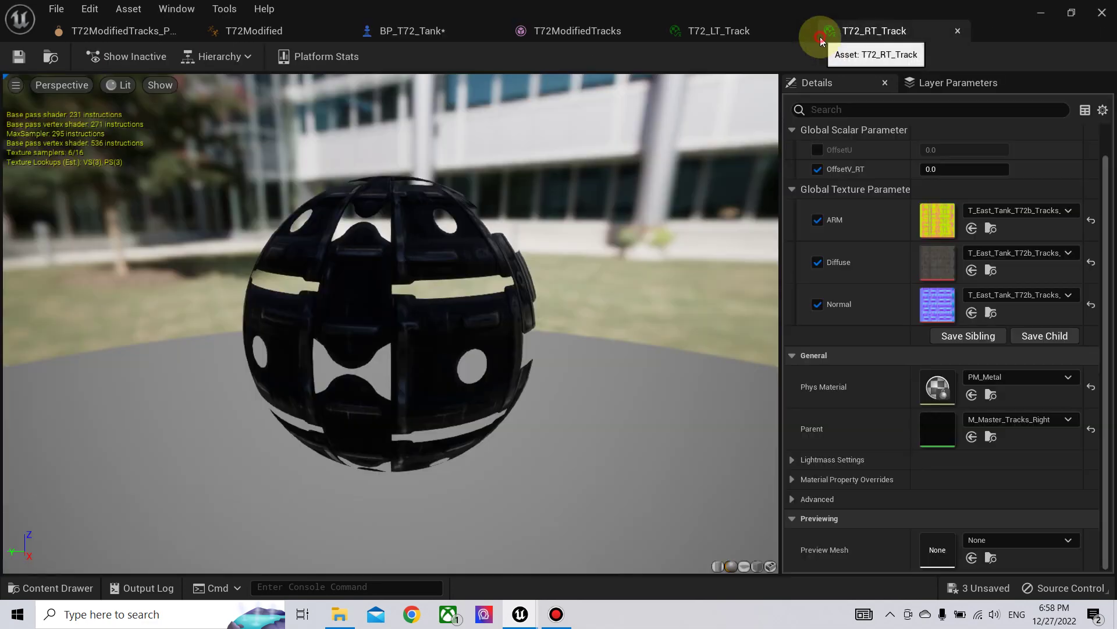
pyautogui.click(940, 171)
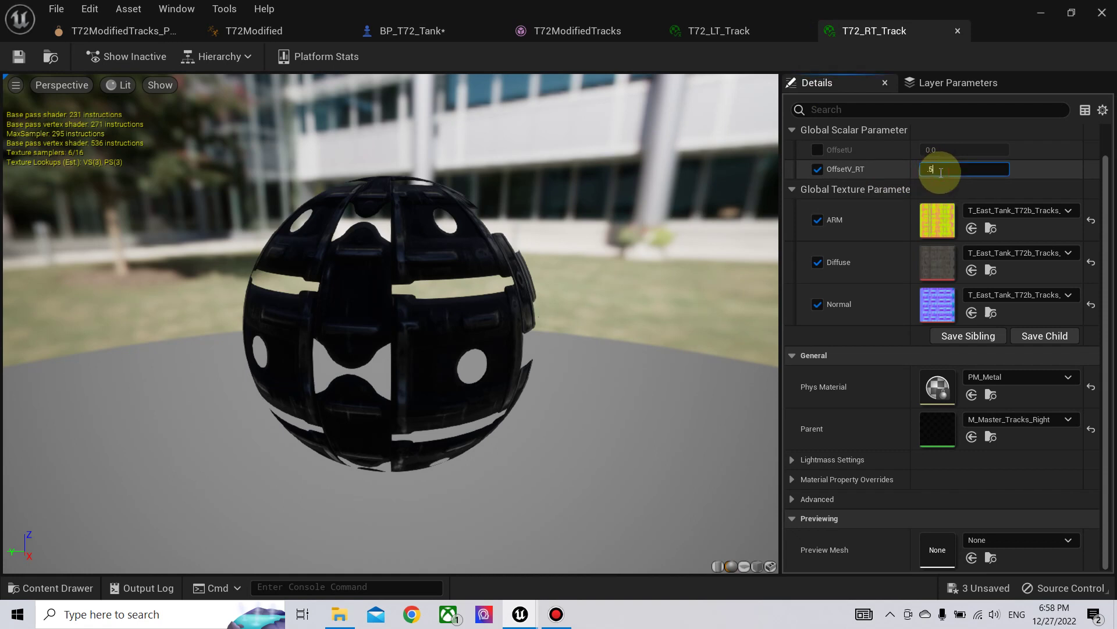
pyautogui.write('.5')
pyautogui.press('Return')
pyautogui.click(933, 186)
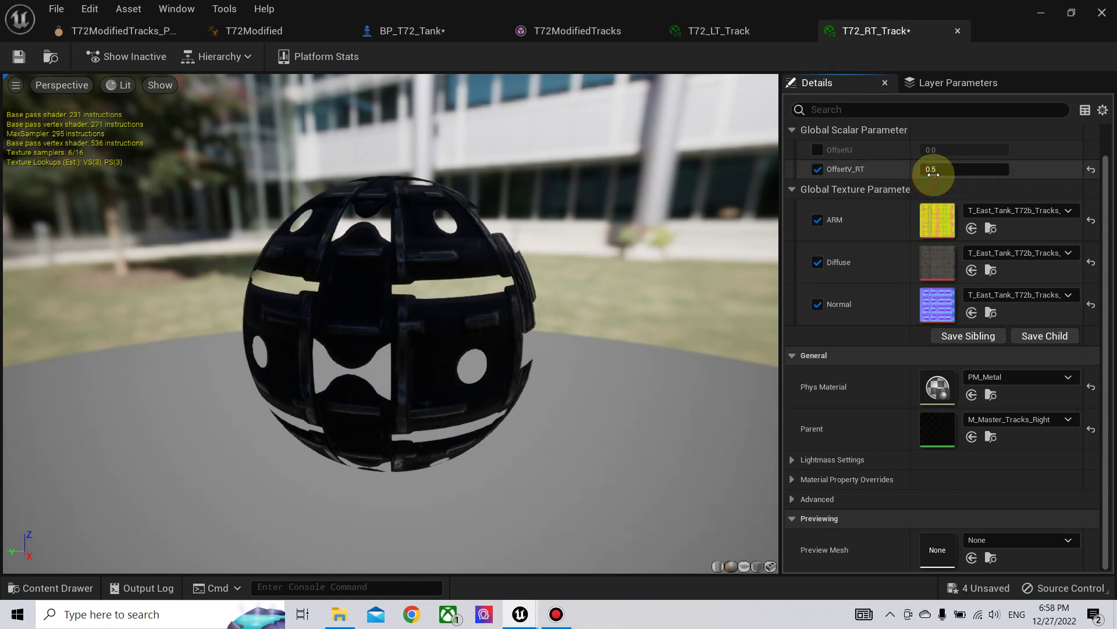
pyautogui.moveTo(934, 169); pyautogui.dragTo(1054, 170)
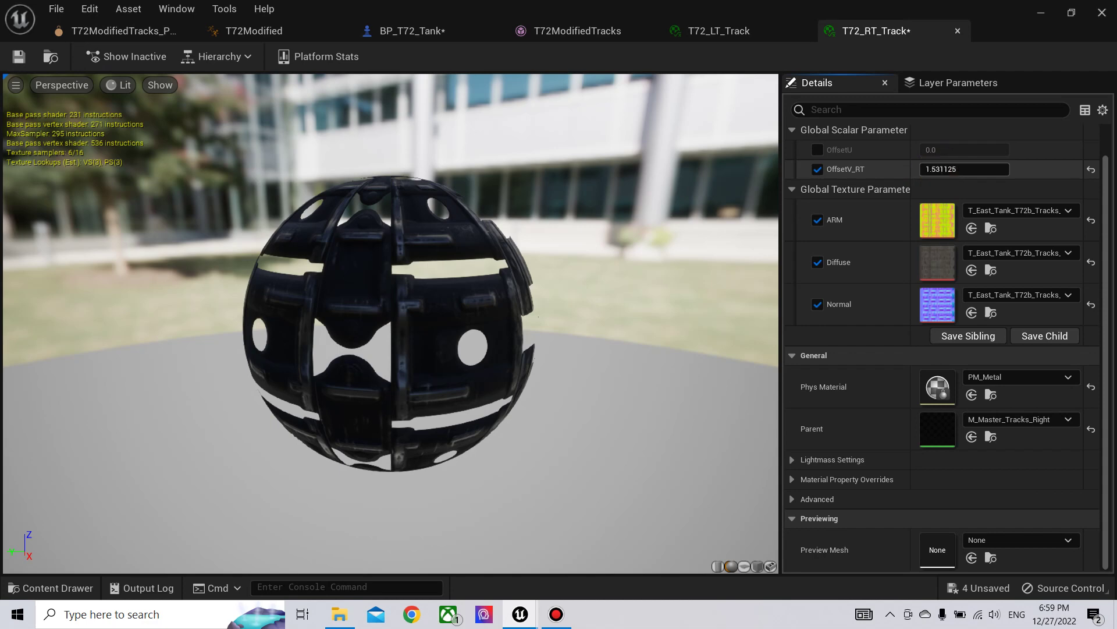
pyautogui.moveTo(998, 169); pyautogui.dragTo(1004, 168)
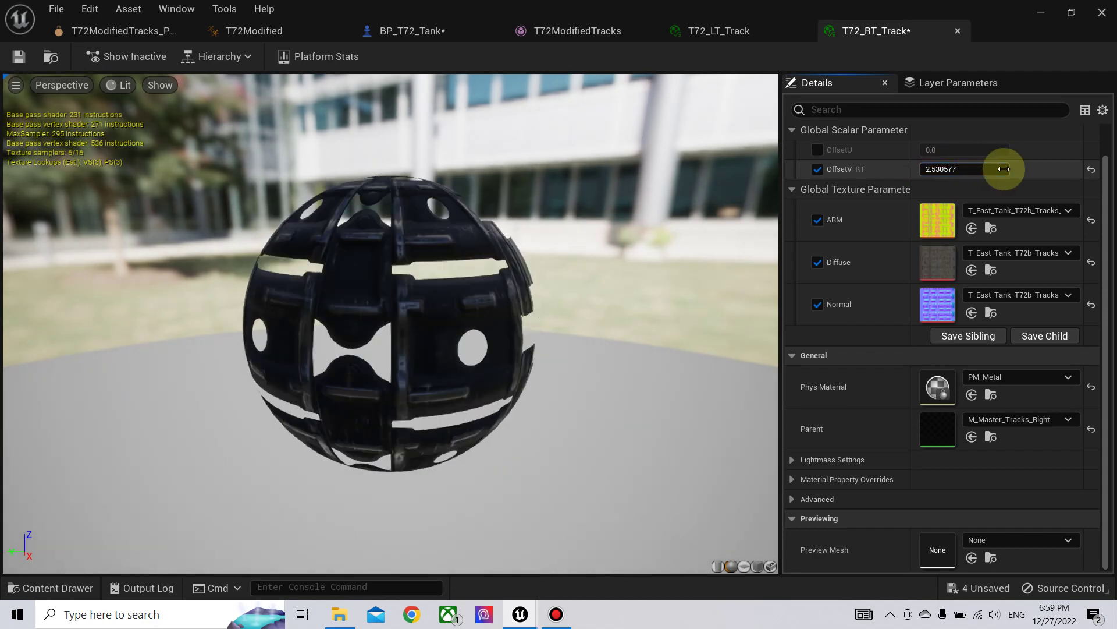
pyautogui.click(1089, 170)
pyautogui.click(19, 57)
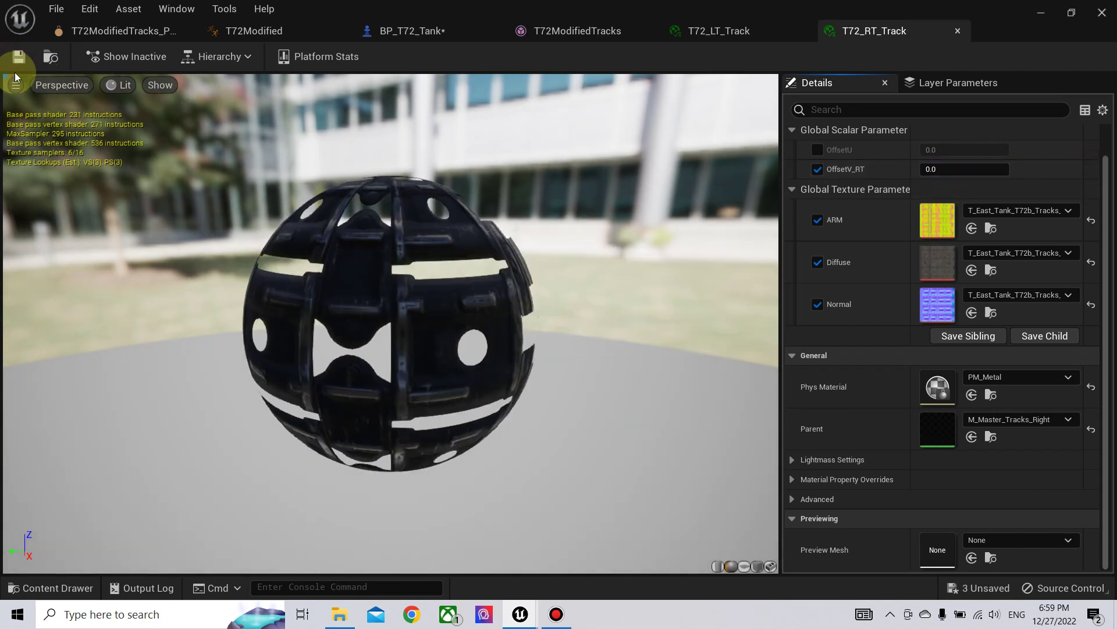
# Close the T72_RT_Track and T72_LT_Track editors and compile BP_T72_Tank.
pyautogui.click(958, 29)
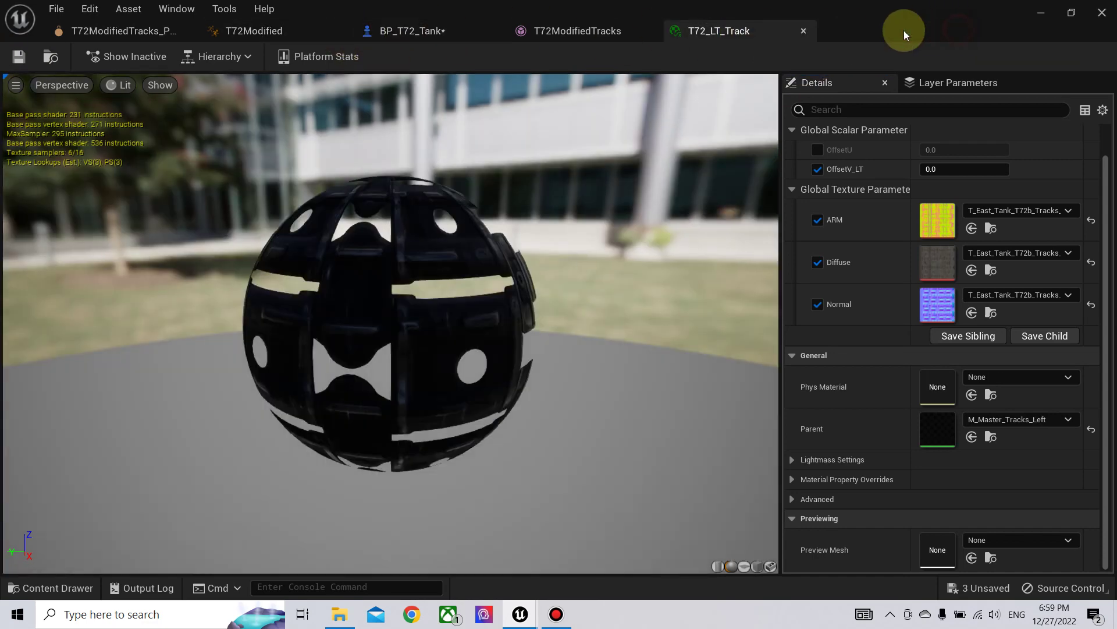
pyautogui.click(802, 31)
pyautogui.click(412, 31)
pyautogui.click(111, 57)
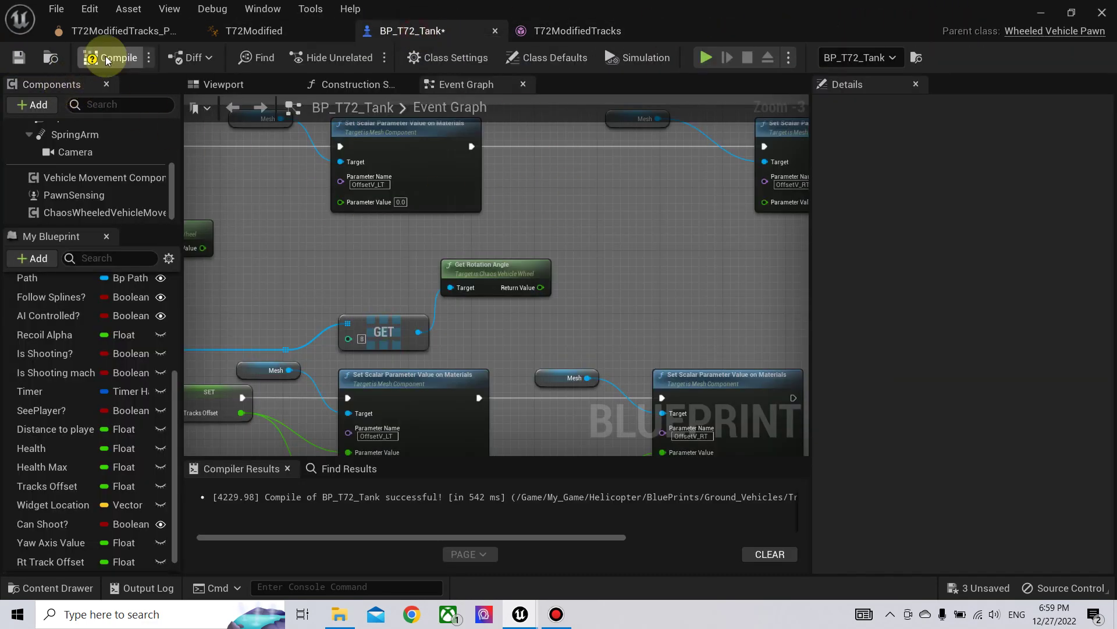
# Review the speed-based Tracks Offset nodes in Track Animations and save the unsaved BP_T72_Tank and BP_T72_Tank2 level actors.
pyautogui.moveTo(268, 269); pyautogui.dragTo(552, 221, button='right')
pyautogui.scroll(-4, 576, 238)
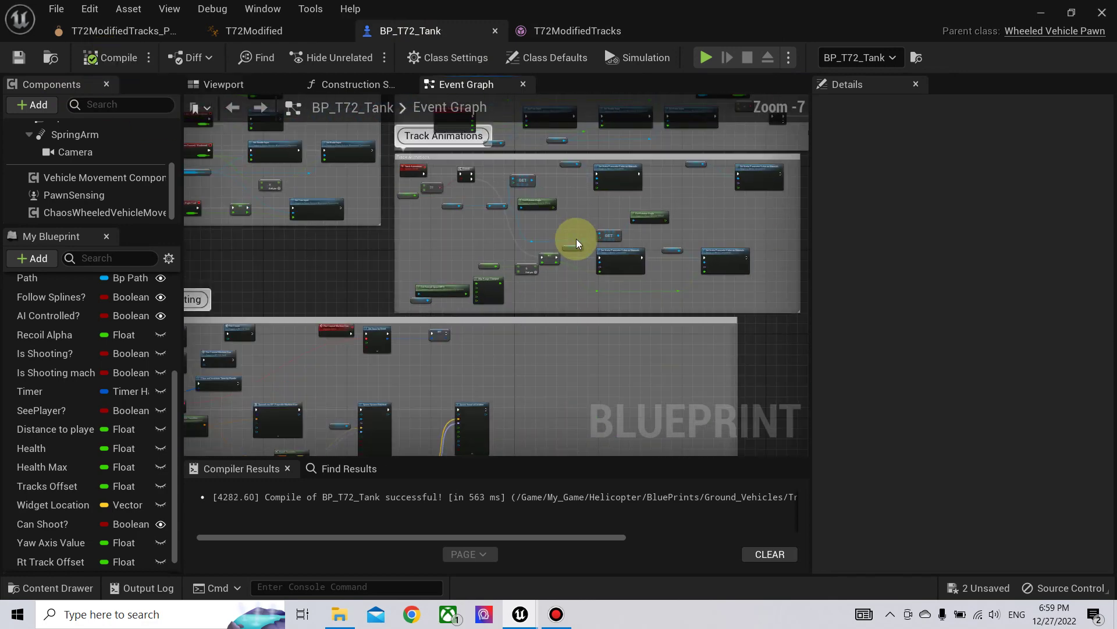
pyautogui.scroll(3, 571, 275)
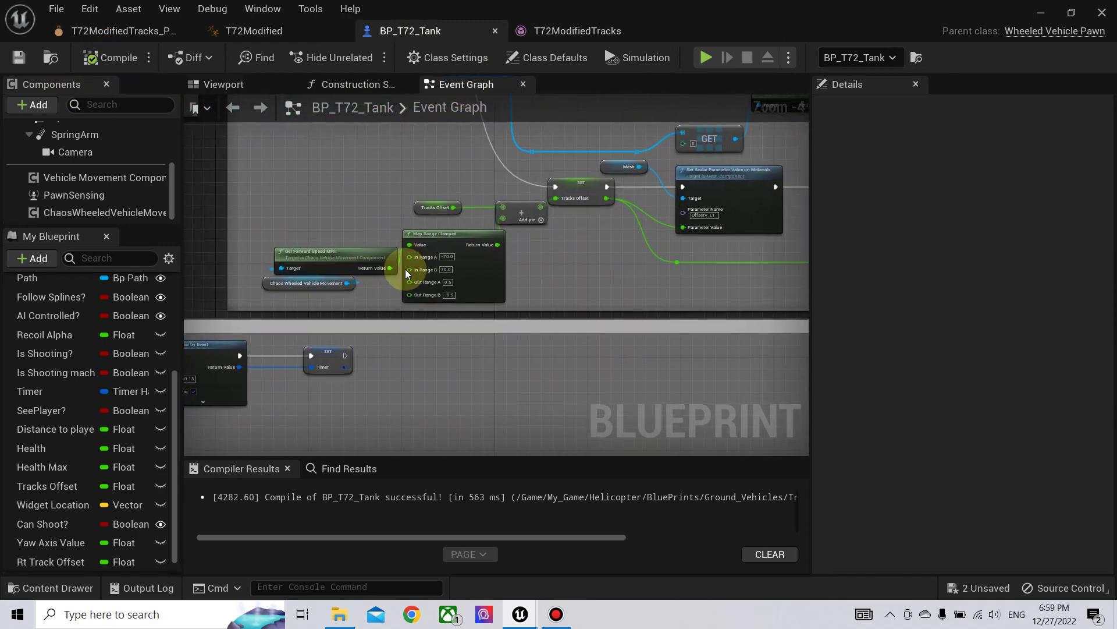
pyautogui.scroll(1, 457, 269)
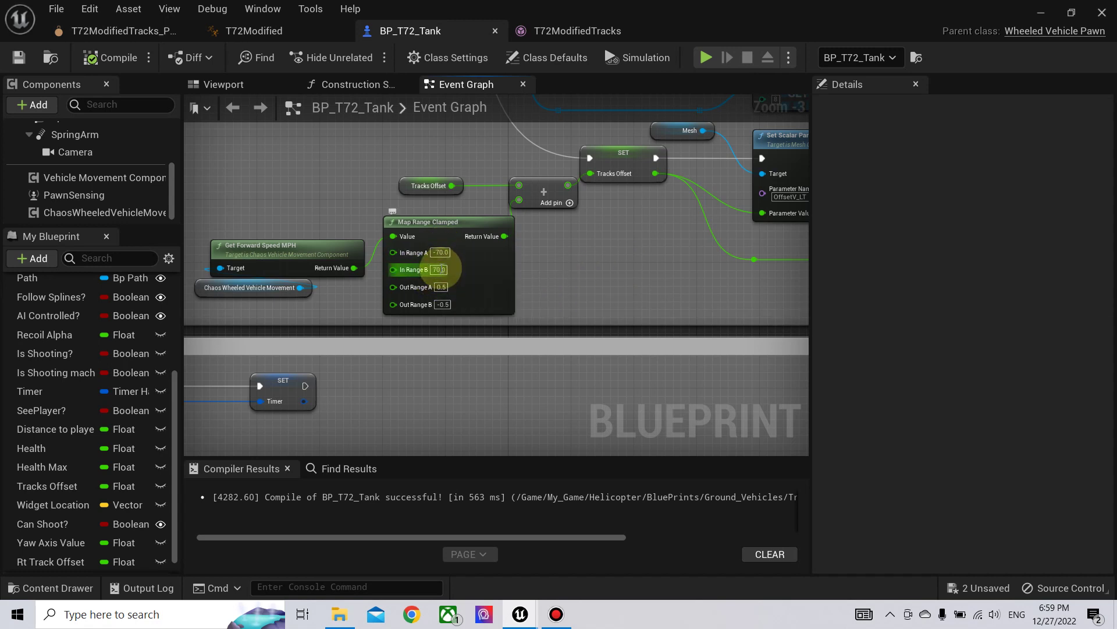
pyautogui.moveTo(550, 256); pyautogui.dragTo(476, 317, button='right')
pyautogui.click(984, 588)
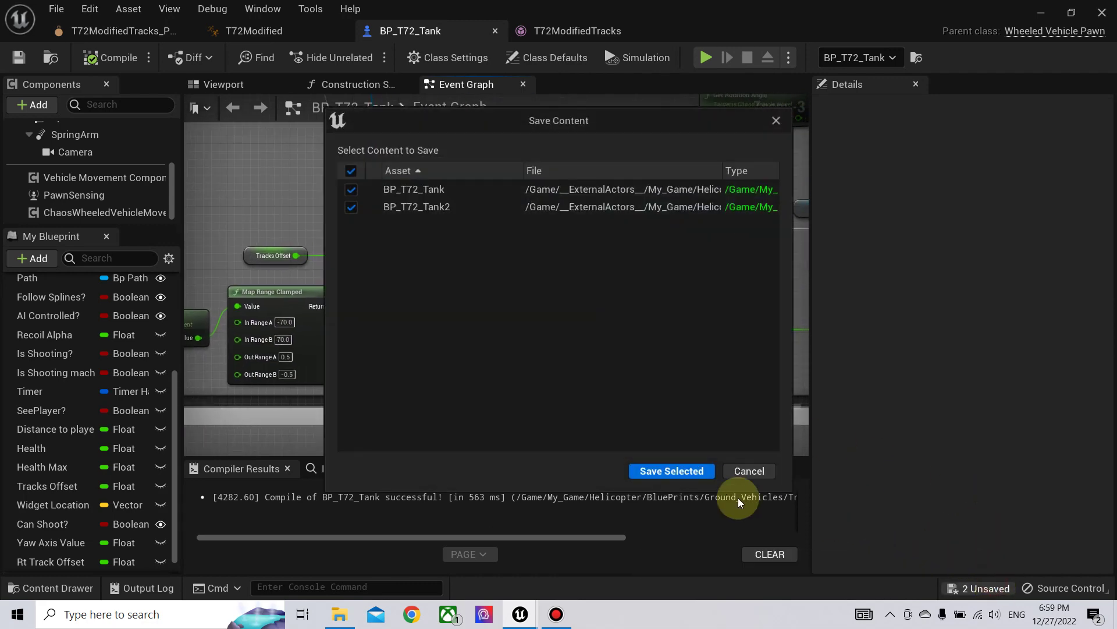
pyautogui.click(699, 470)
# Move the left wheel's Get Rotation Angle node closer to the OffsetV_LT Set Scalar Parameter node.
pyautogui.scroll(-3, 599, 383)
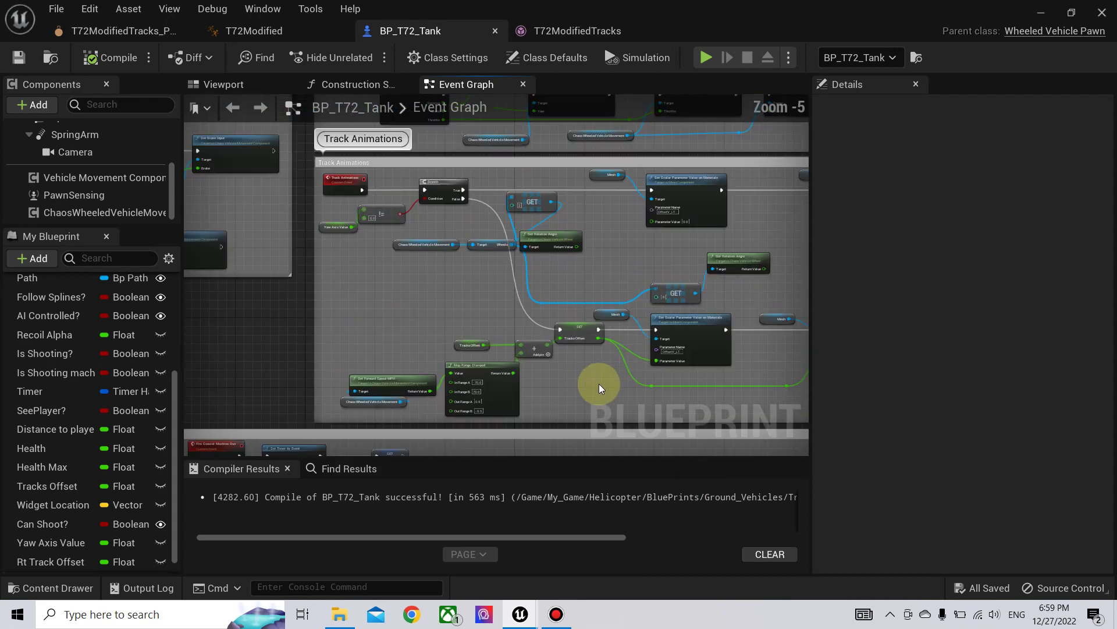
pyautogui.moveTo(598, 383); pyautogui.dragTo(496, 381, button='right')
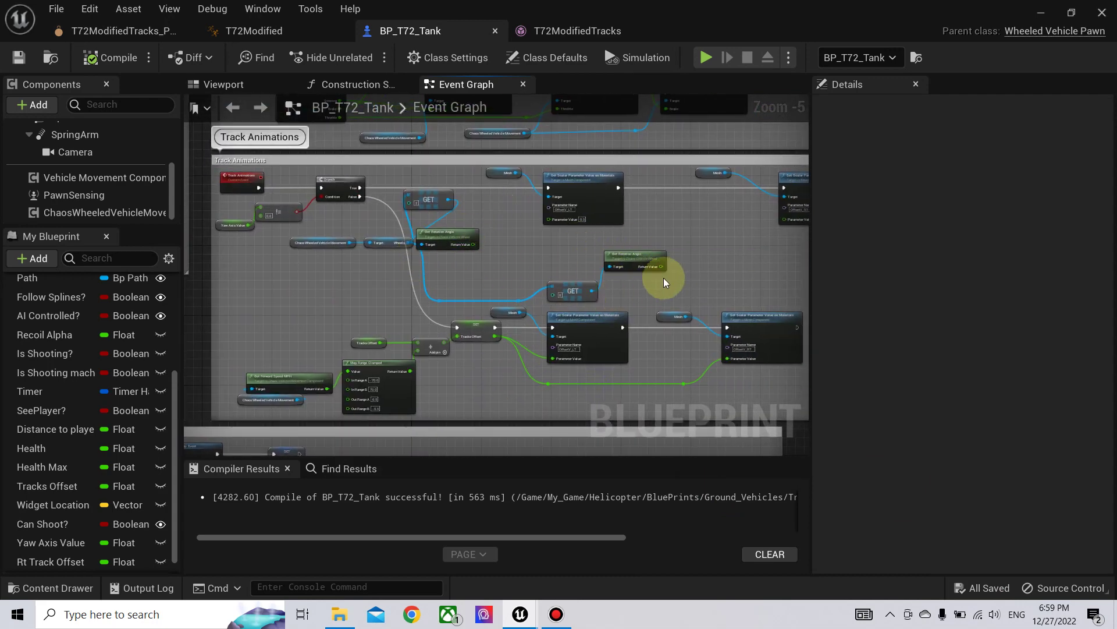
pyautogui.moveTo(452, 232); pyautogui.dragTo(496, 224)
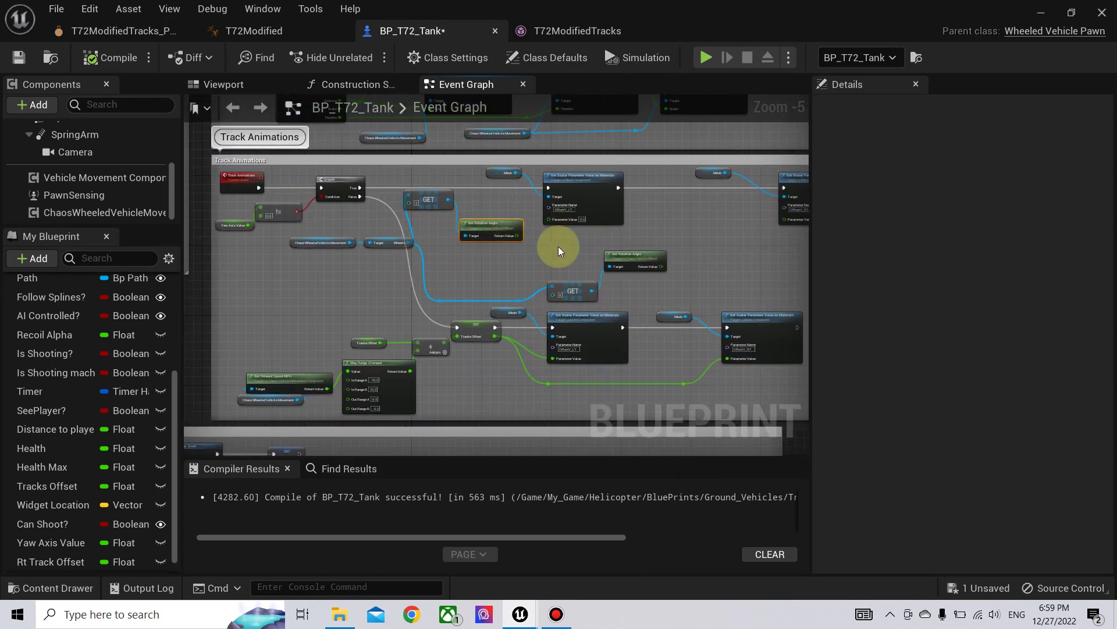
# Multiply the right wheel's rotation angle by 0.01 and feed the result into the Parameter Value of the upper OffsetV_RT node.
pyautogui.moveTo(705, 210); pyautogui.dragTo(552, 235, button='right')
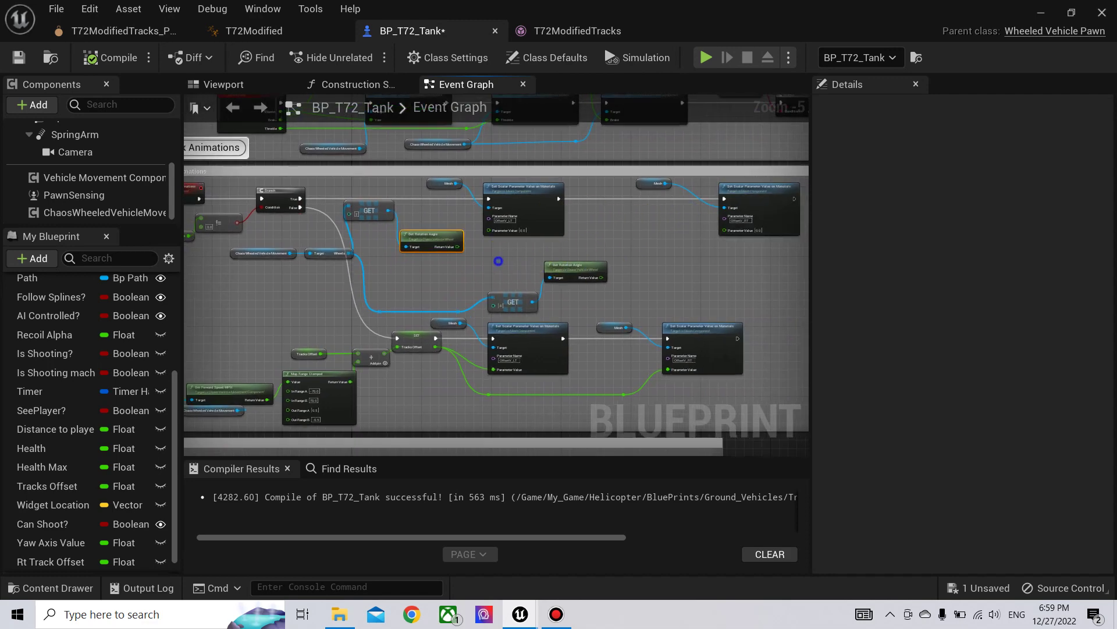
pyautogui.moveTo(498, 261); pyautogui.dragTo(572, 245, button='right')
pyautogui.scroll(2, 561, 250)
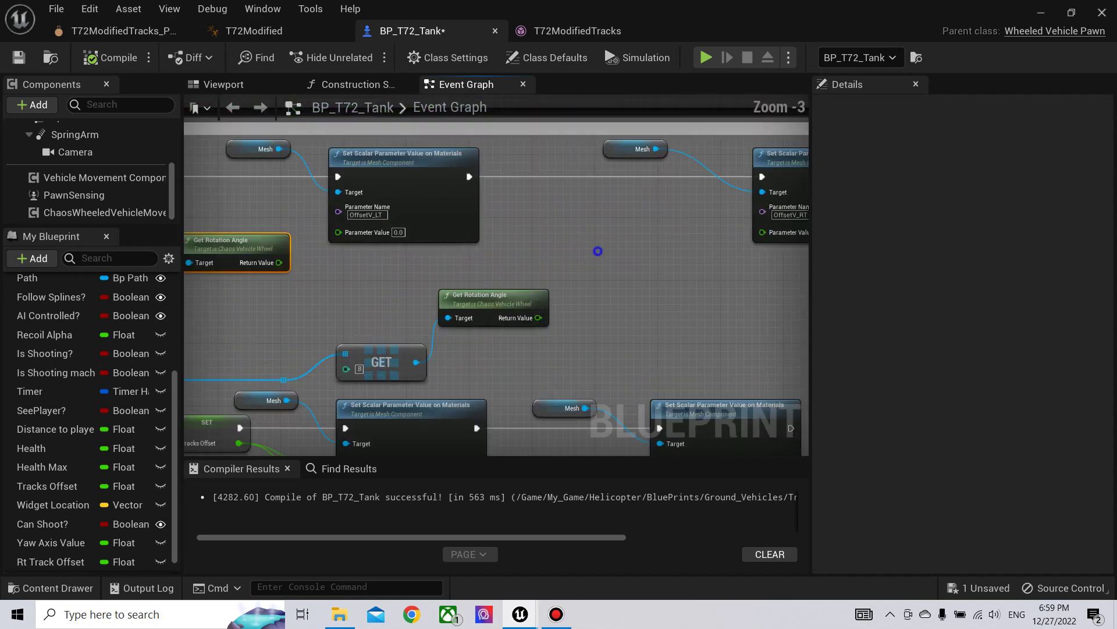
pyautogui.moveTo(549, 314); pyautogui.dragTo(474, 345, button='right')
pyautogui.moveTo(468, 342); pyautogui.dragTo(528, 308)
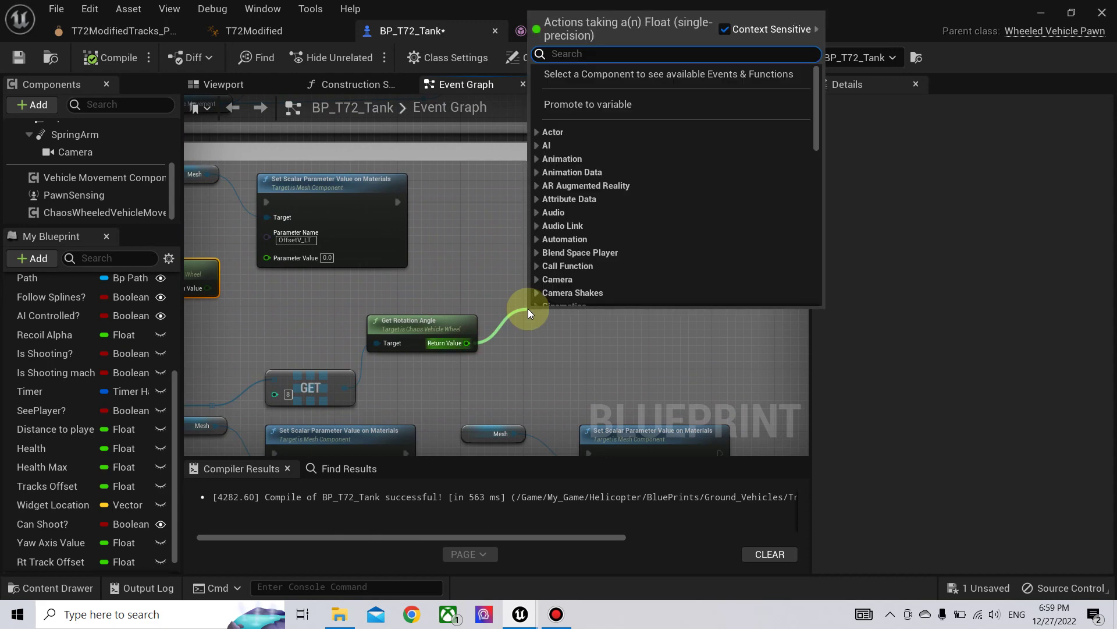
pyautogui.write('multiply')
pyautogui.click(589, 148)
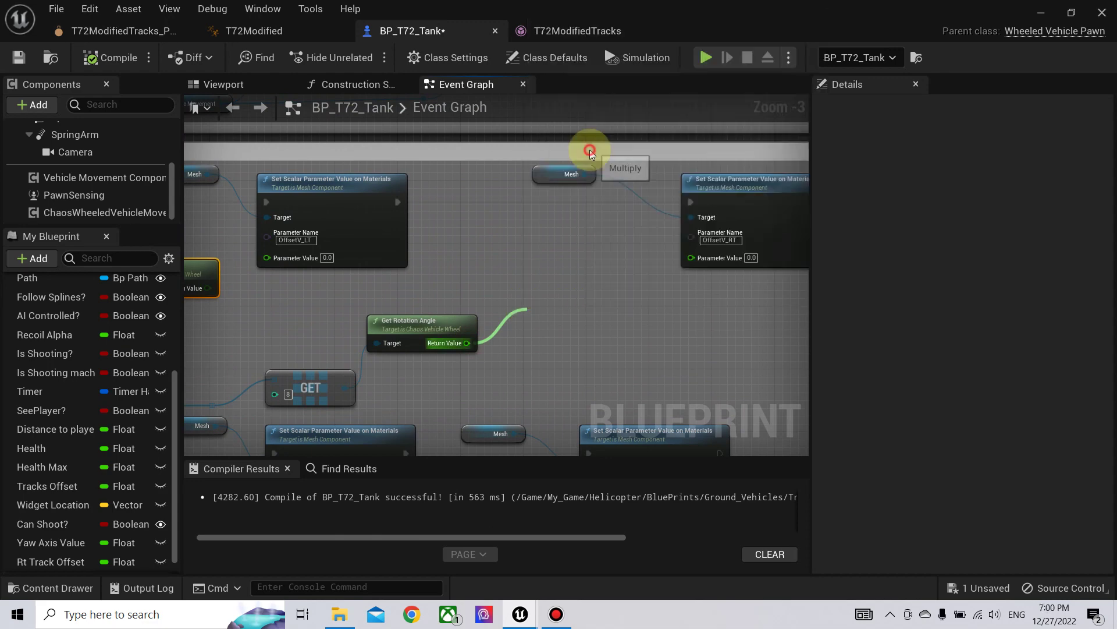
pyautogui.click(550, 331)
pyautogui.write('0.01')
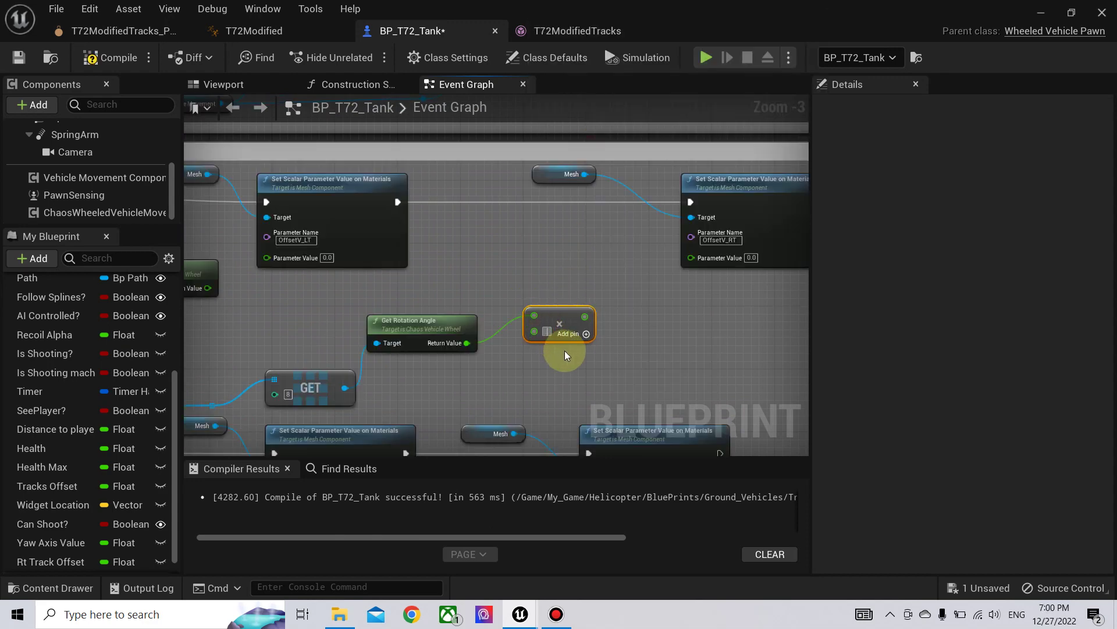
pyautogui.click(631, 343)
pyautogui.moveTo(591, 318); pyautogui.dragTo(692, 257)
# Move the left wheel's Get Rotation Angle under its GET node, multiply it by 0.01, and feed the upper OffsetV_LT Parameter Value.
pyautogui.moveTo(498, 264); pyautogui.dragTo(750, 233, button='right')
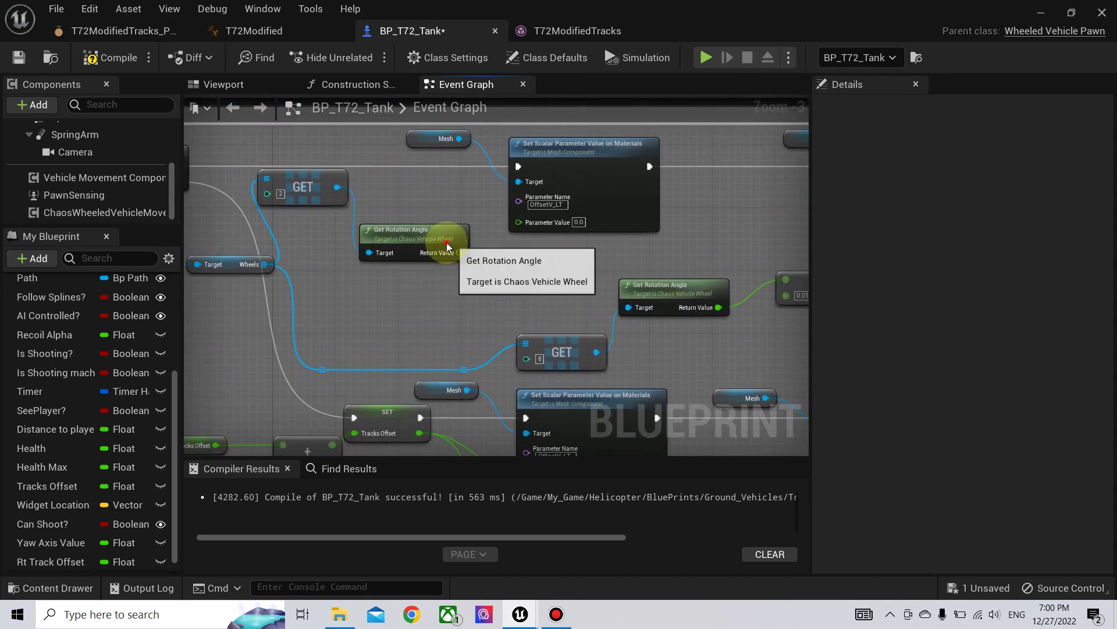
pyautogui.moveTo(449, 244); pyautogui.dragTo(421, 256)
pyautogui.write('*')
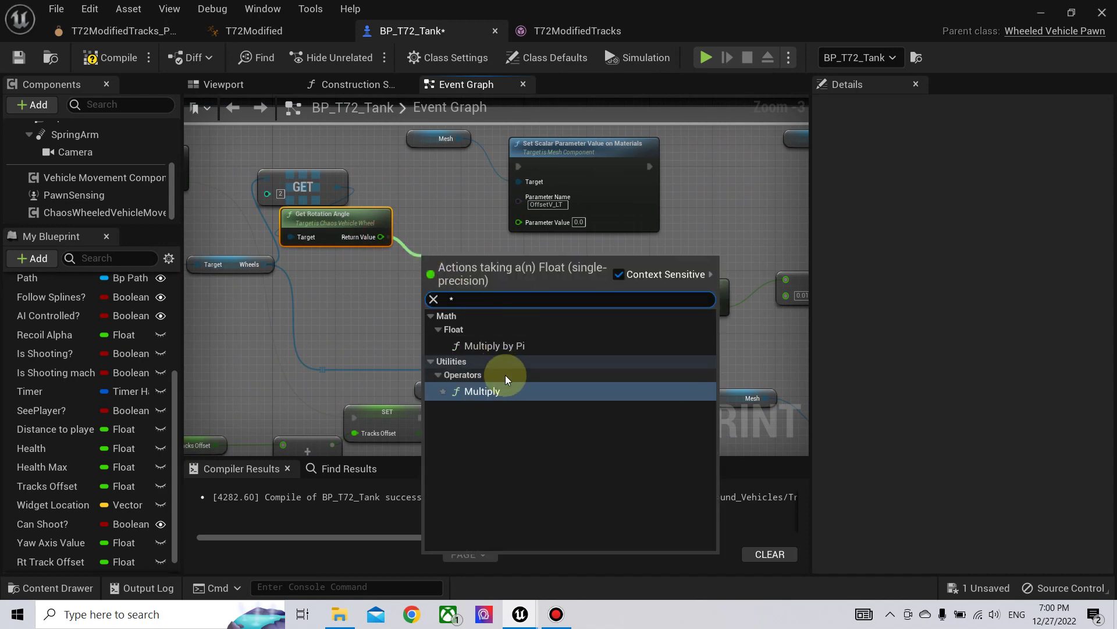
pyautogui.click(494, 389)
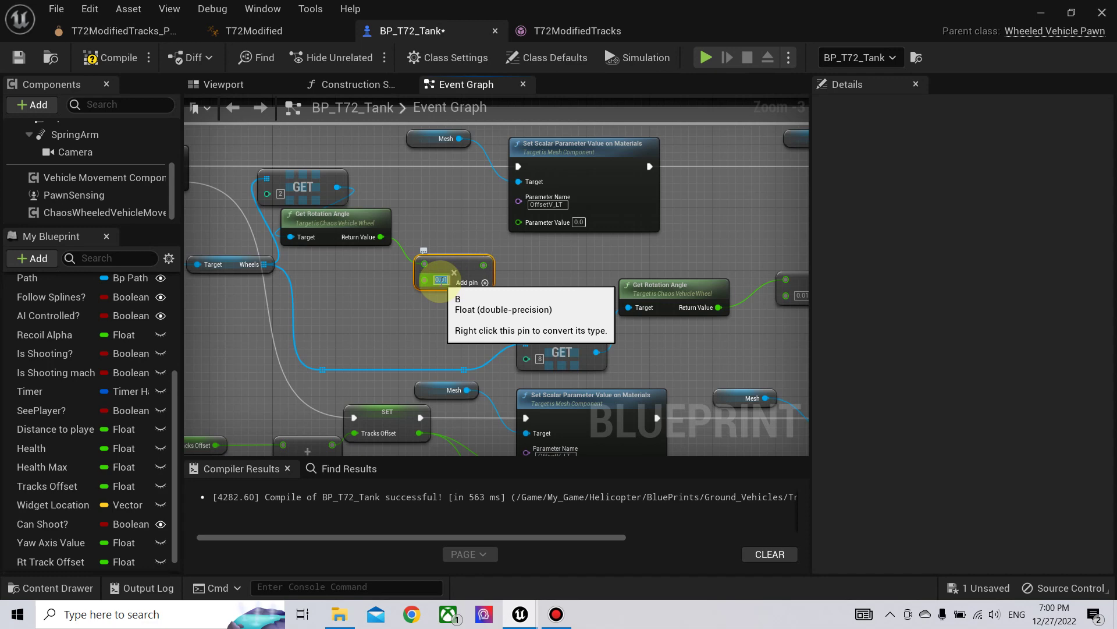
pyautogui.moveTo(483, 265); pyautogui.dragTo(519, 221)
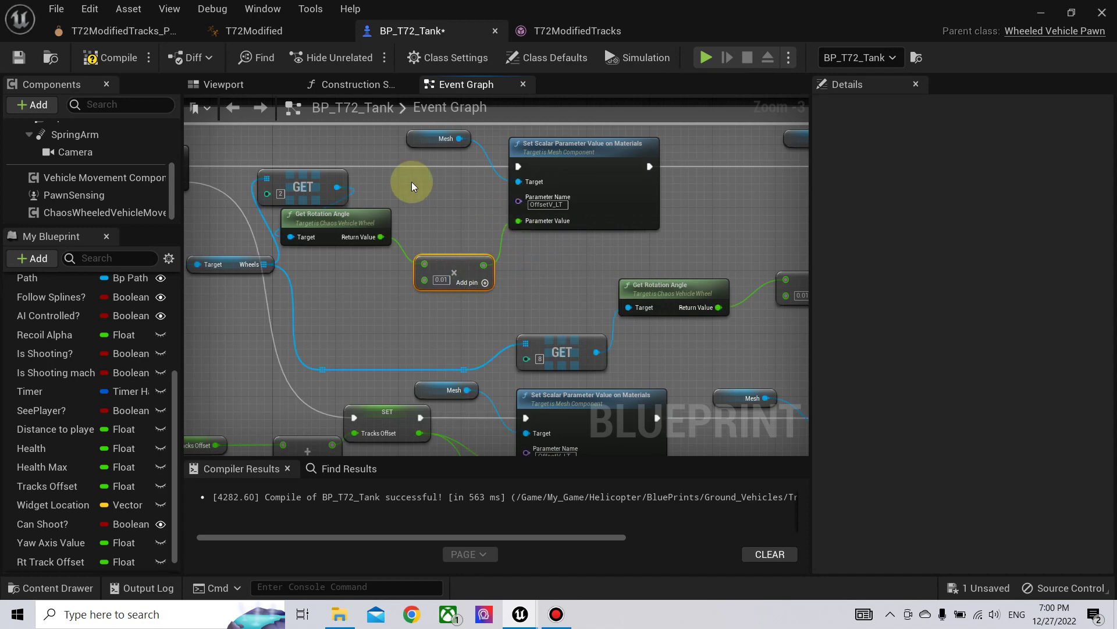
# Compile BP_T72_Tank and drive the tank in play mode to check the track animation, then stop playing.
pyautogui.click(123, 62)
pyautogui.scroll(-2, 388, 291)
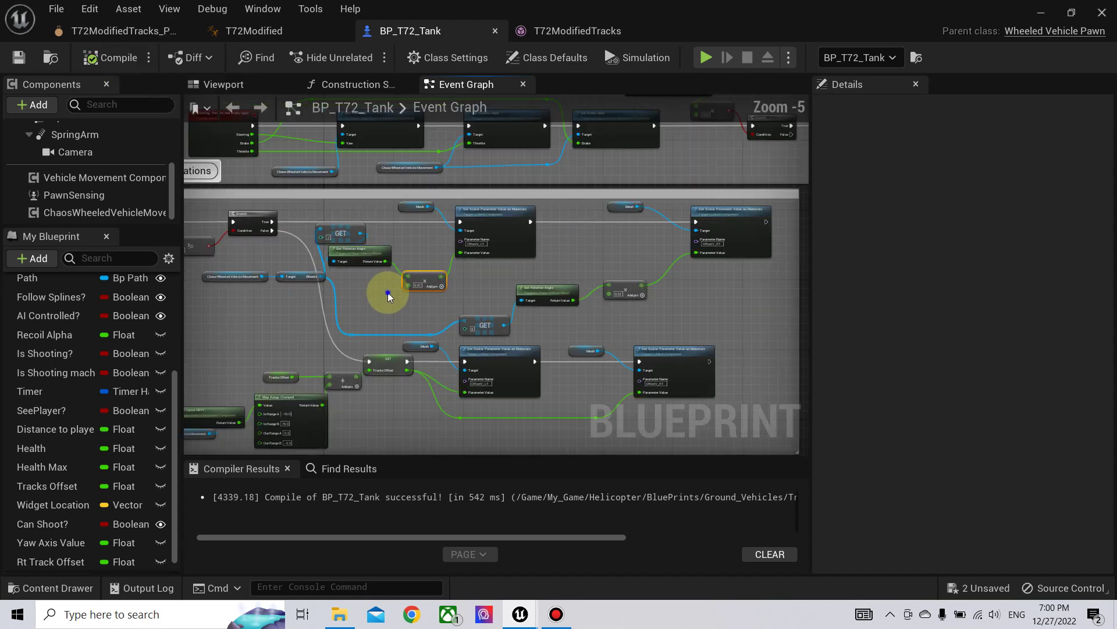
pyautogui.click(1042, 11)
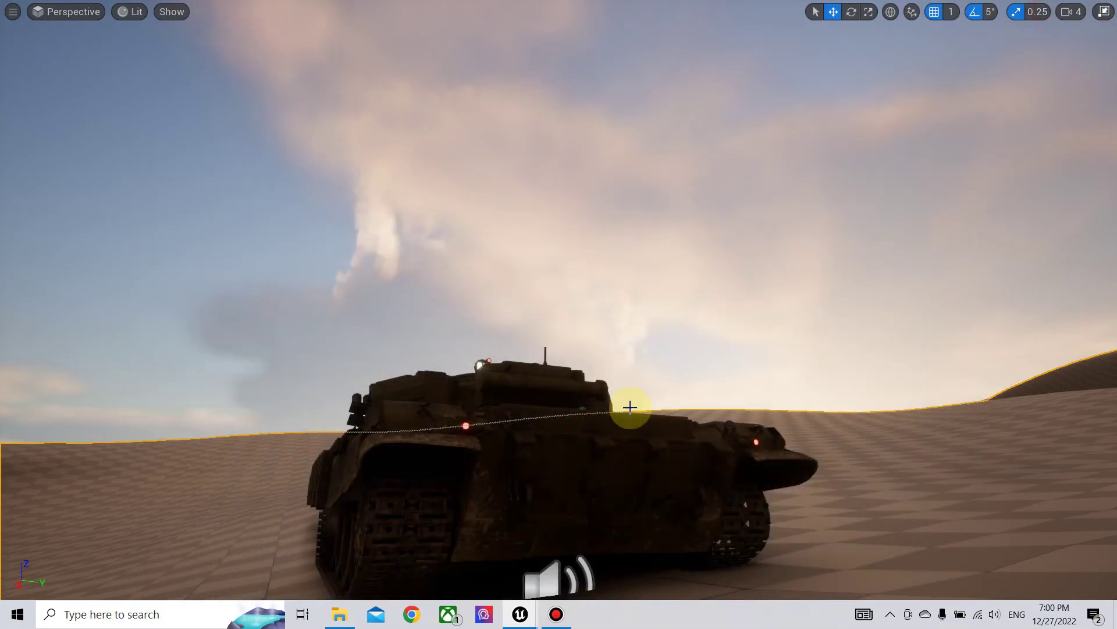
pyautogui.hotkey('alt', 'p')
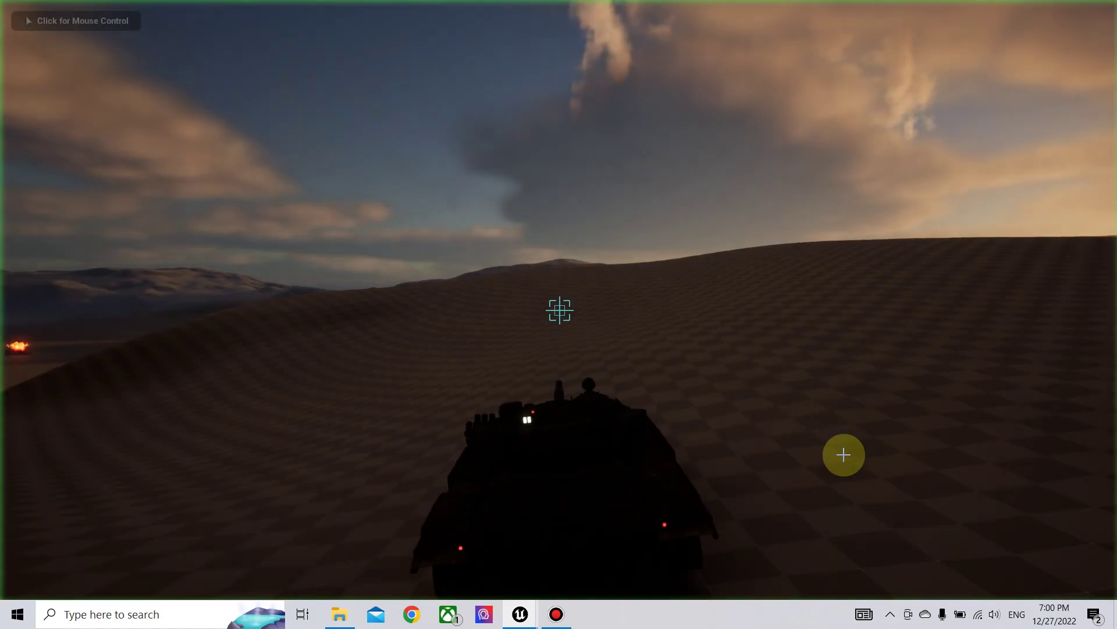
pyautogui.click(844, 455)
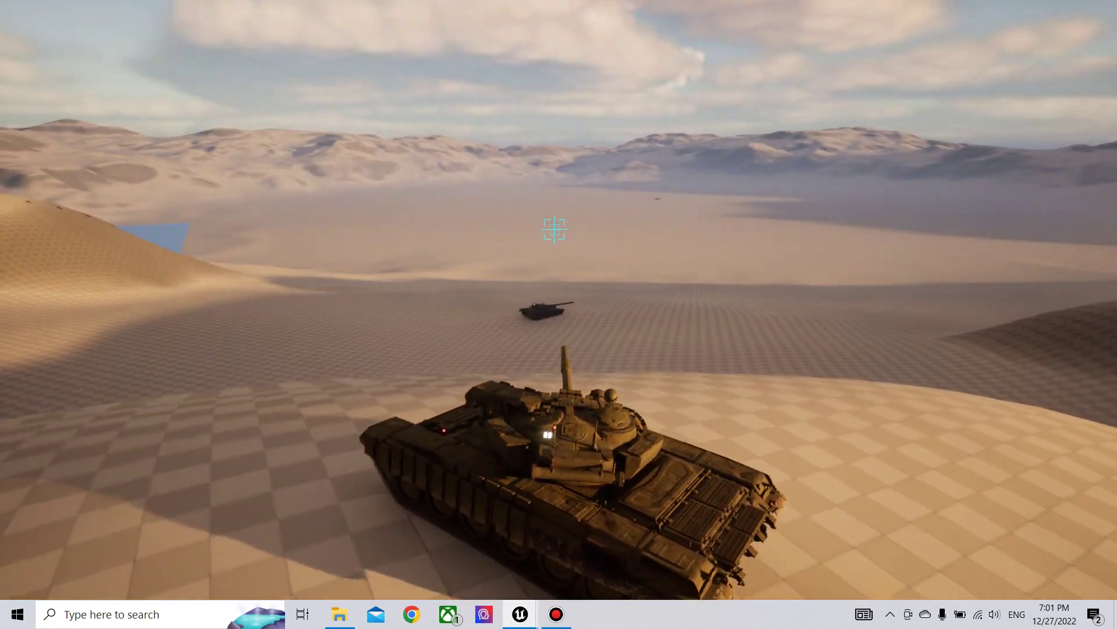
pyautogui.press('Escape')
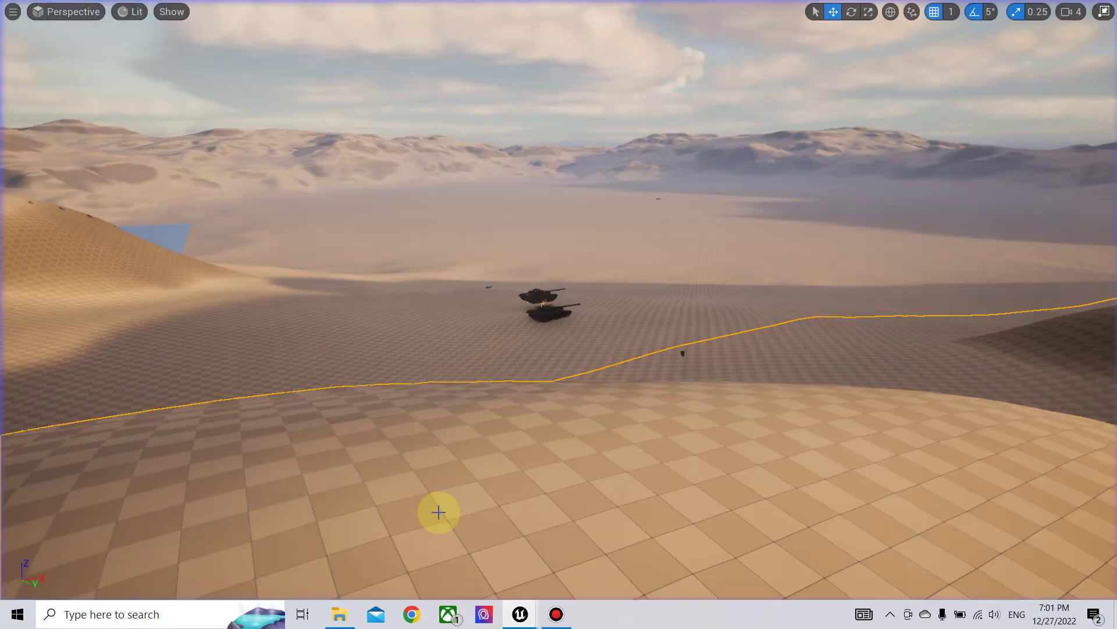
# Return to the BP_T72_Tank event graph, examine the Tracks Offset variable and its Map Range Clamped chain, and recompile the blueprint.
pyautogui.click(520, 614)
pyautogui.click(573, 557)
pyautogui.moveTo(456, 398); pyautogui.dragTo(500, 368, button='right')
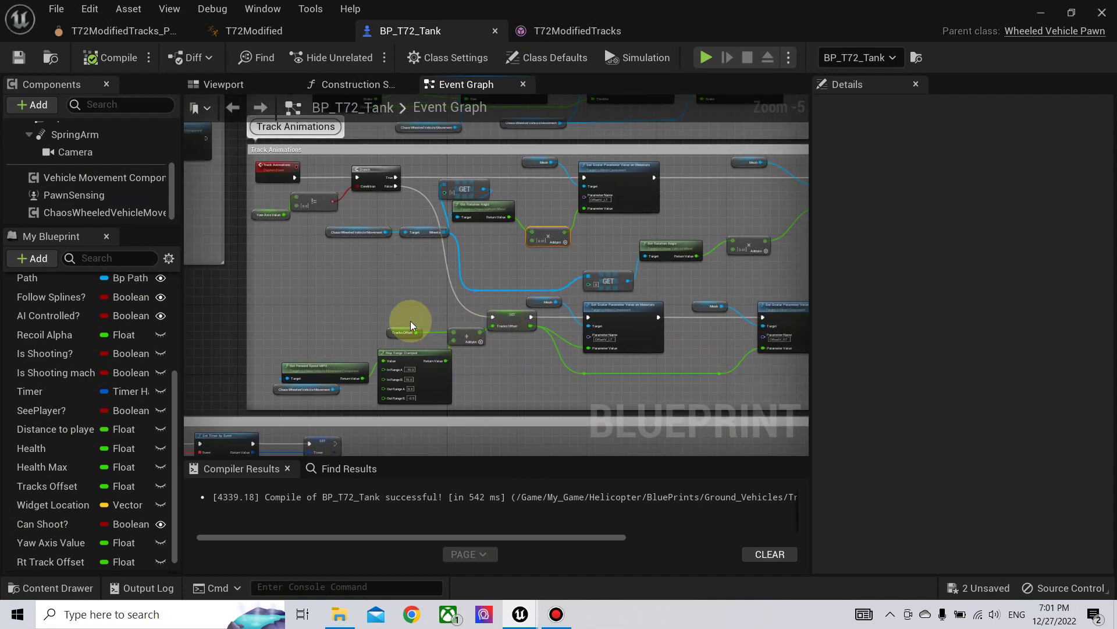
pyautogui.scroll(2, 487, 372)
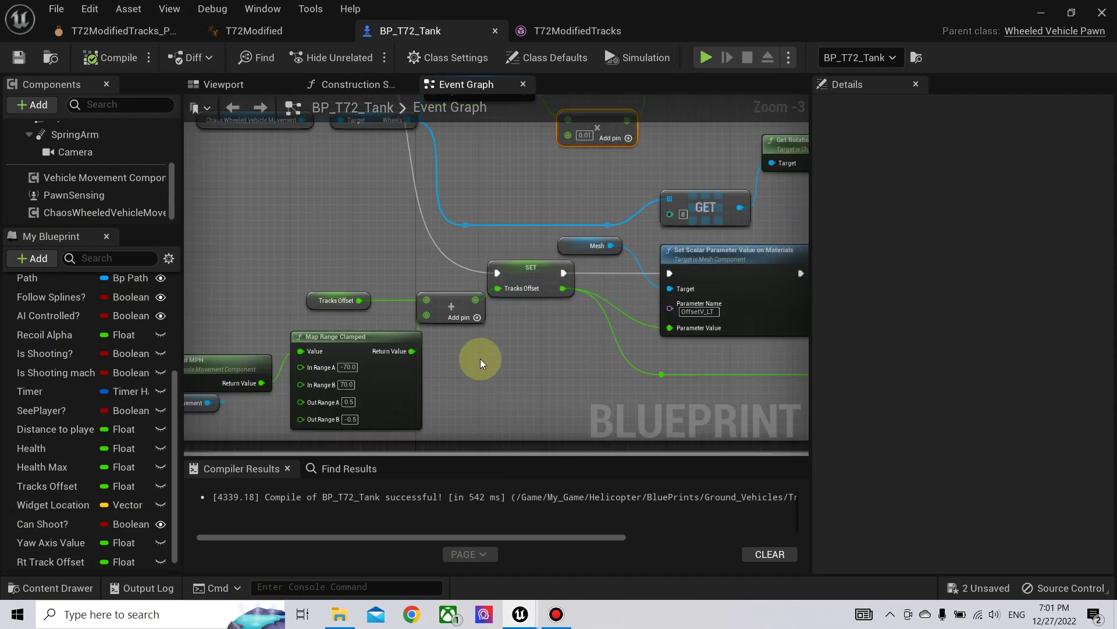
pyautogui.moveTo(480, 359); pyautogui.dragTo(637, 358, button='right')
pyautogui.scroll(-1, 636, 358)
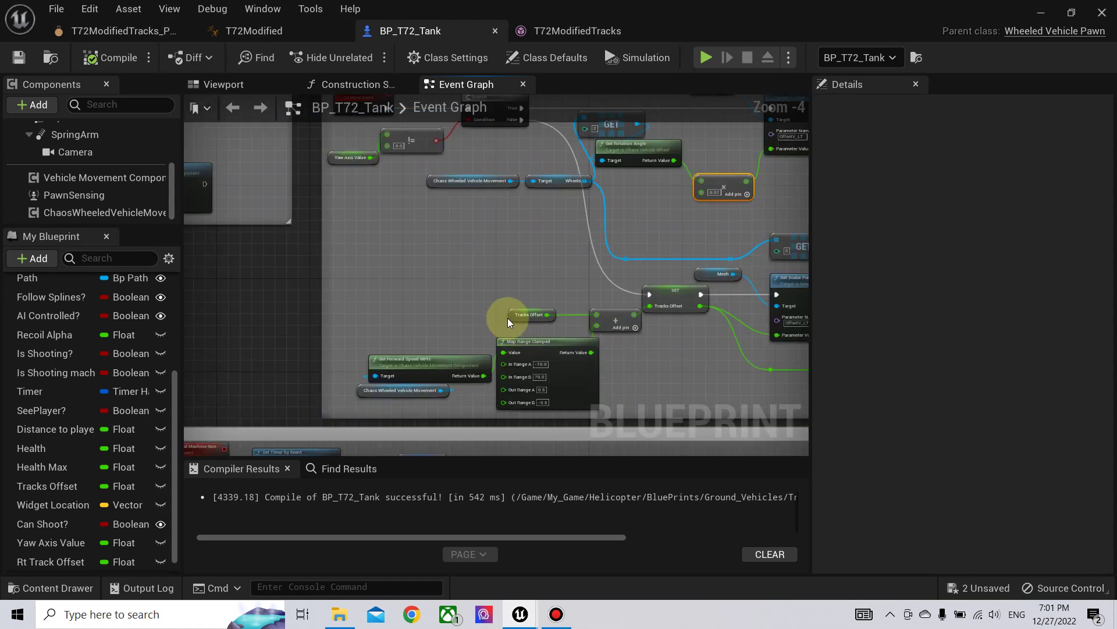
pyautogui.click(512, 312)
pyautogui.scroll(-3, 913, 449)
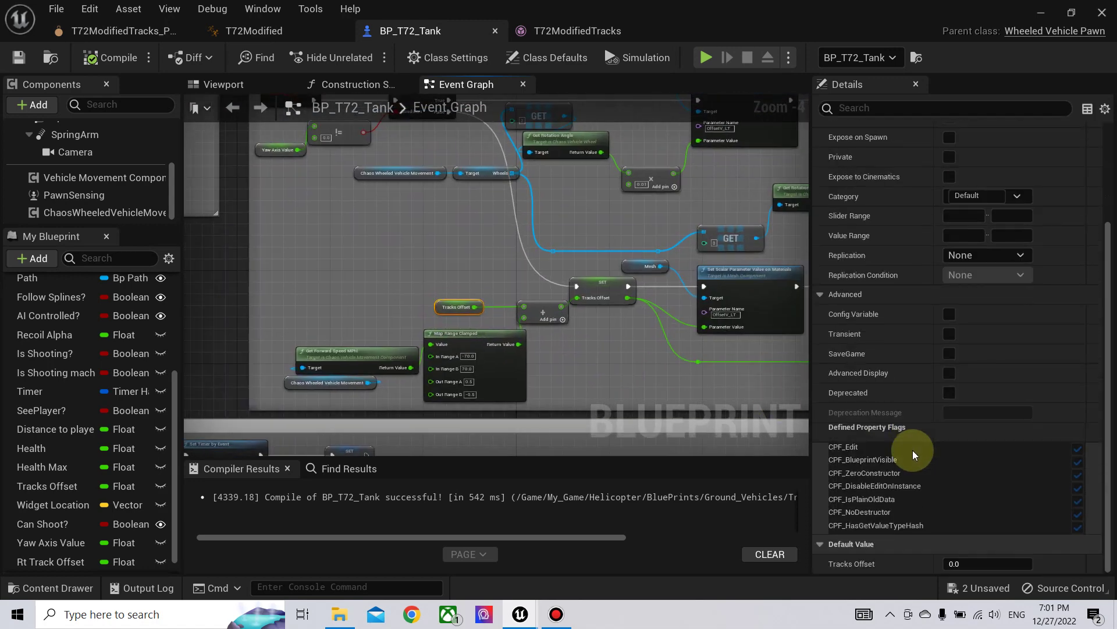
pyautogui.moveTo(622, 365); pyautogui.dragTo(594, 369, button='right')
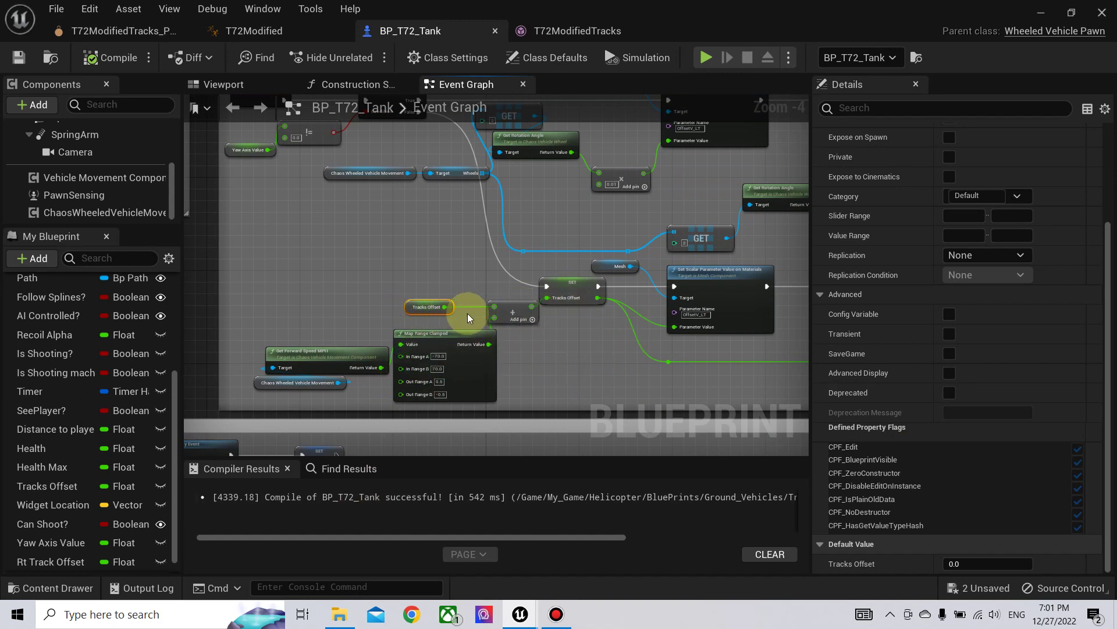
pyautogui.moveTo(448, 285); pyautogui.dragTo(490, 300, button='right')
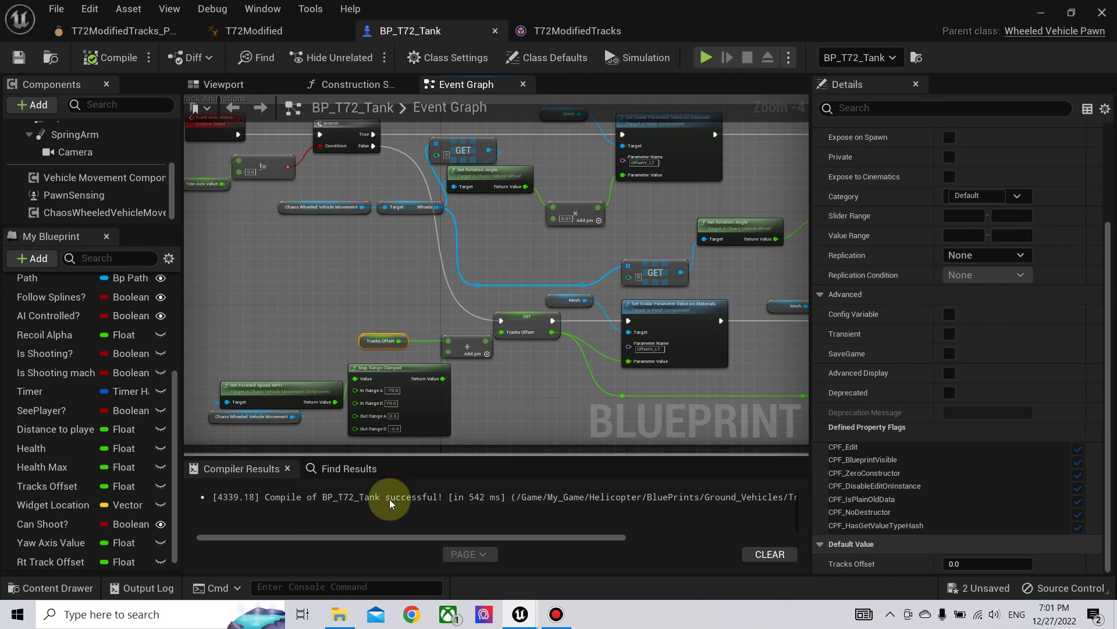
pyautogui.click(423, 406)
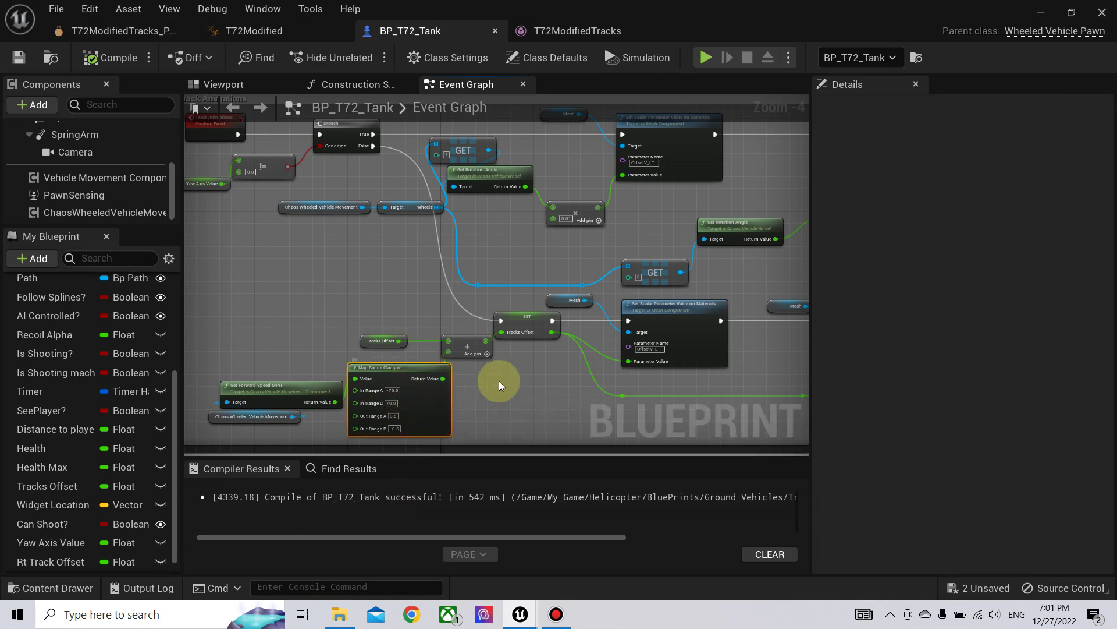
pyautogui.click(111, 57)
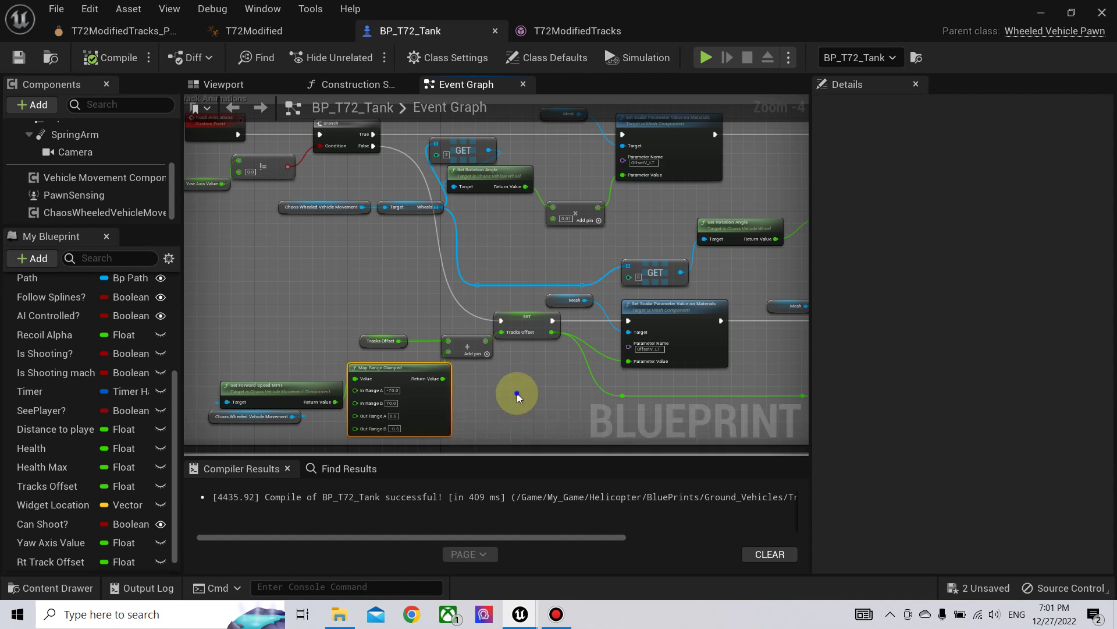
# Compare the two wheel rotation angle chains with the Tracks Offset accumulation nodes in the Track Animations section.
pyautogui.moveTo(512, 392); pyautogui.dragTo(553, 389, button='right')
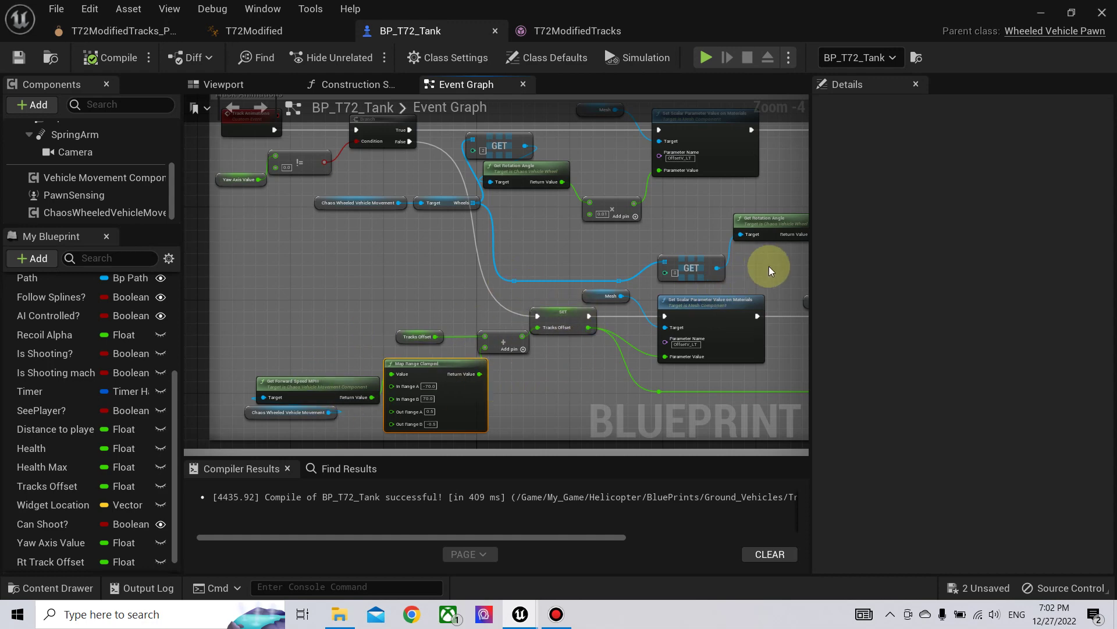
pyautogui.moveTo(773, 268); pyautogui.dragTo(582, 288, button='right')
pyautogui.moveTo(366, 390); pyautogui.dragTo(429, 362, button='right')
pyautogui.scroll(-1, 579, 304)
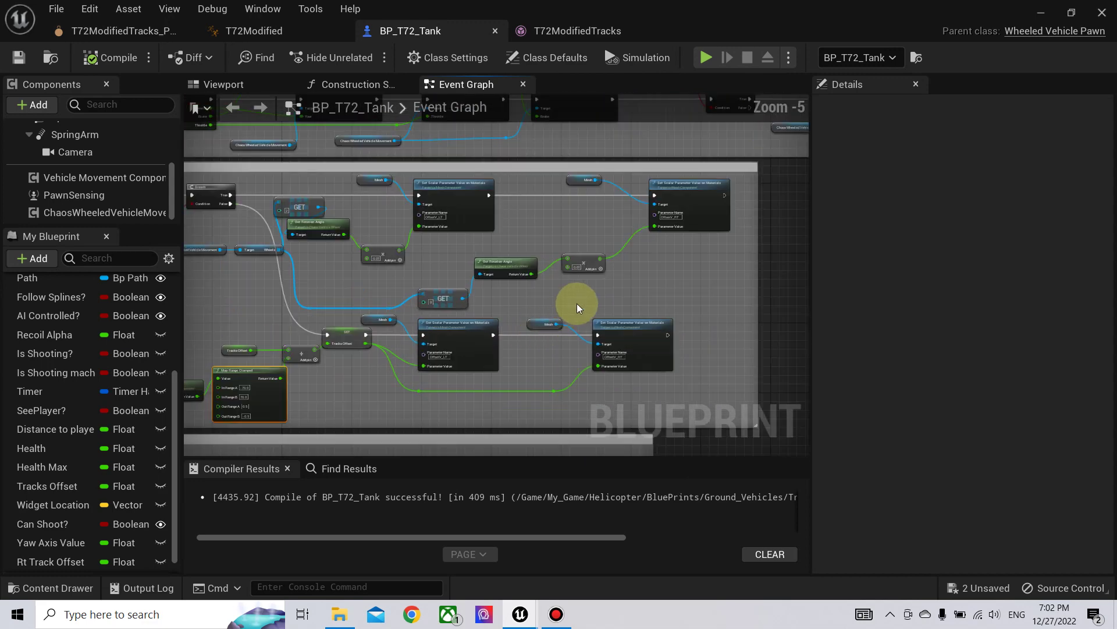
pyautogui.scroll(1, 612, 303)
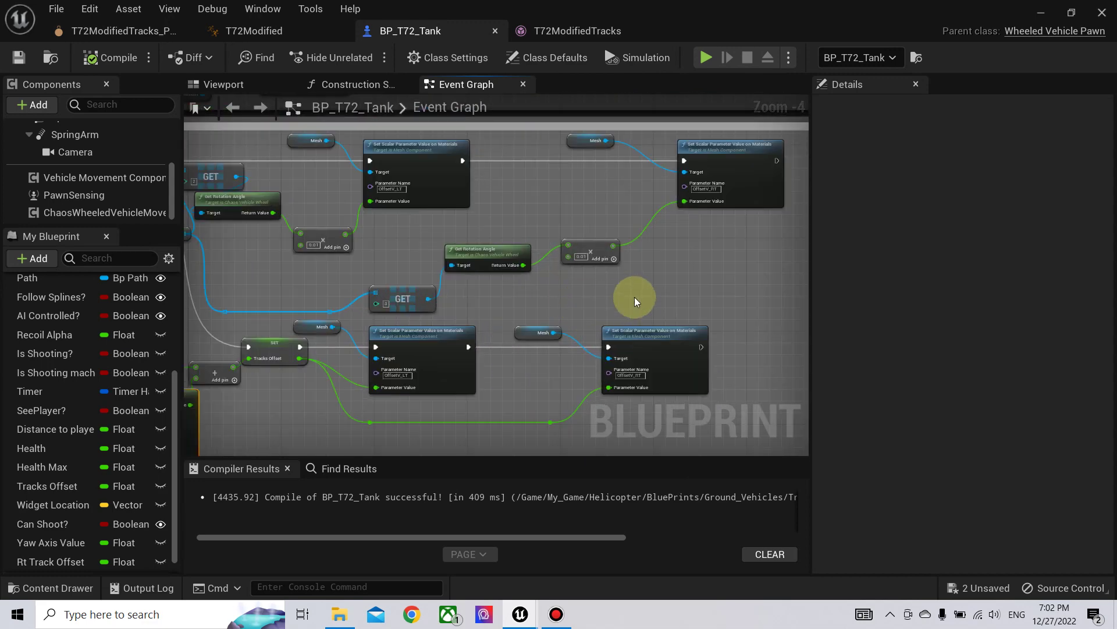
pyautogui.moveTo(634, 297); pyautogui.dragTo(858, 239, button='right')
pyautogui.moveTo(470, 355); pyautogui.dragTo(527, 342, button='right')
pyautogui.keyDown('ctrl'); pyautogui.click(534, 308); pyautogui.keyUp('ctrl')
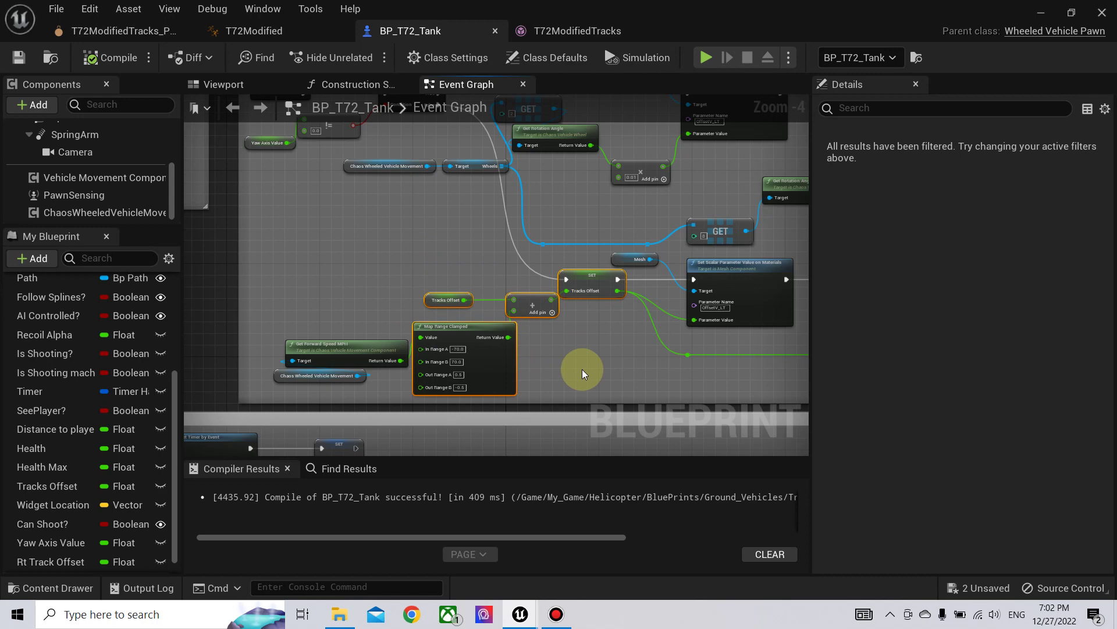
pyautogui.moveTo(582, 369); pyautogui.dragTo(595, 345)
pyautogui.moveTo(595, 345); pyautogui.dragTo(526, 375, button='right')
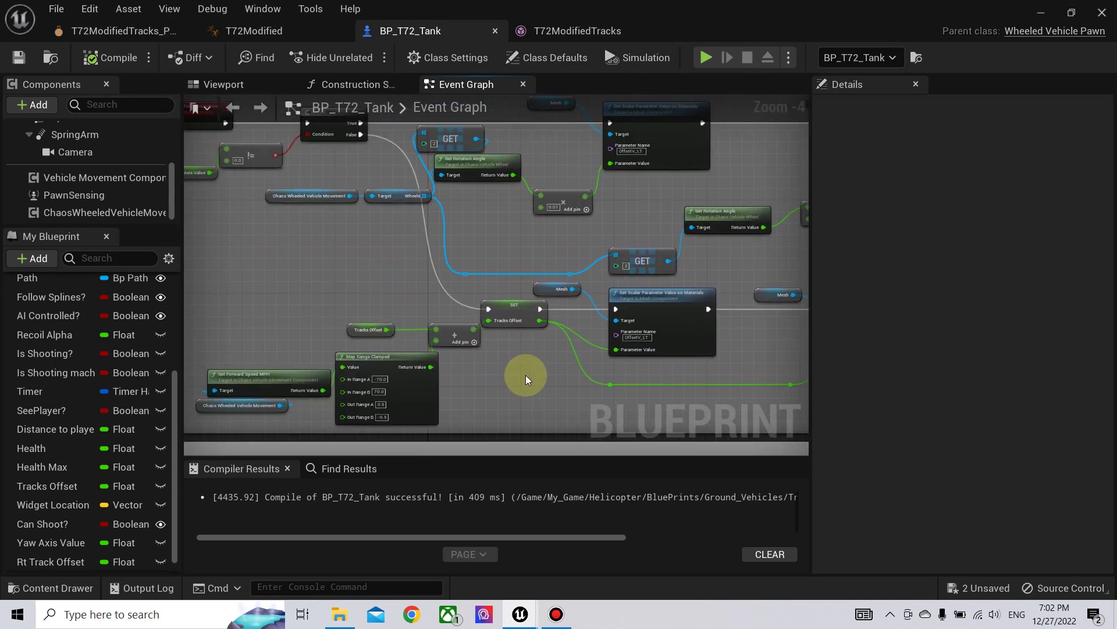
# Duplicate the Rt Track Offset variable, name the copy Lt Track Offset, and compile the blueprint.
pyautogui.click(59, 561)
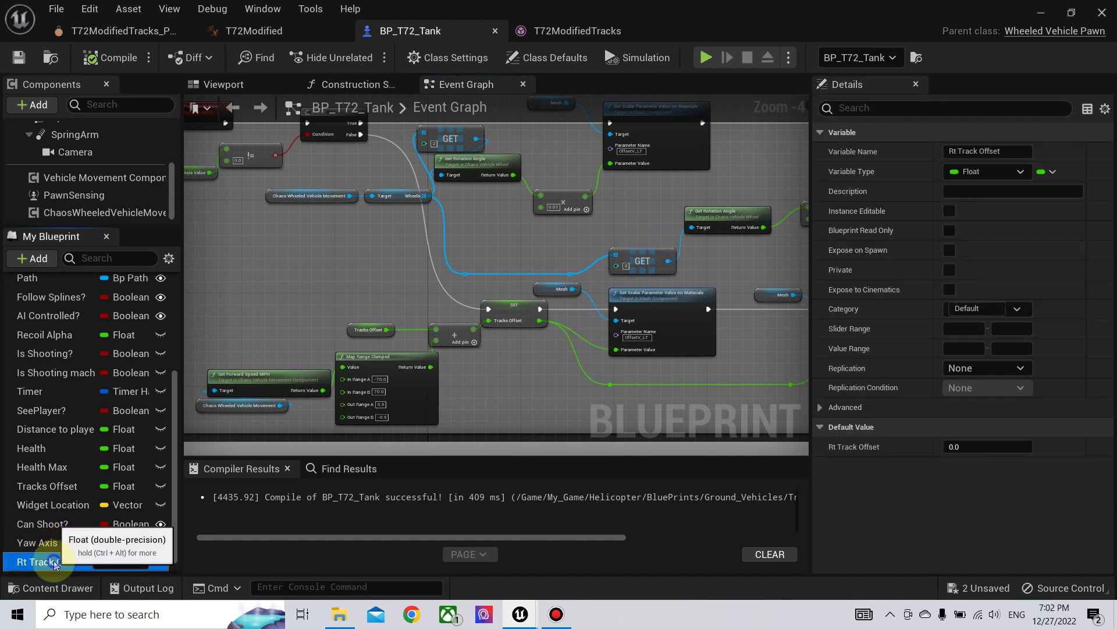
pyautogui.rightClick(58, 561)
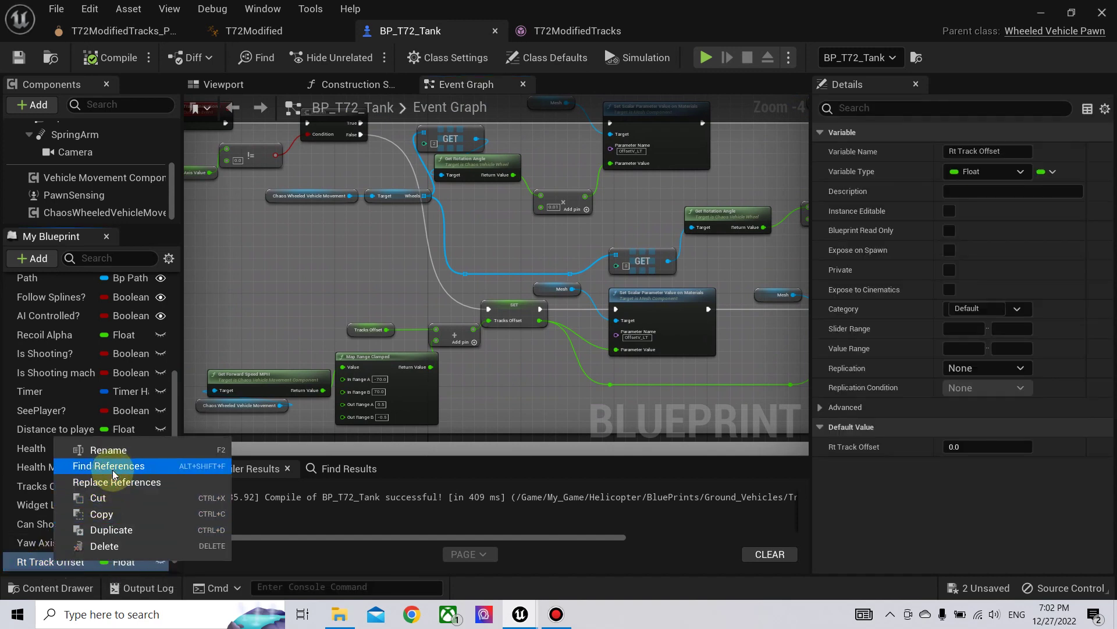
pyautogui.click(111, 529)
pyautogui.press('BackSpace')
pyautogui.press('BackSpace')
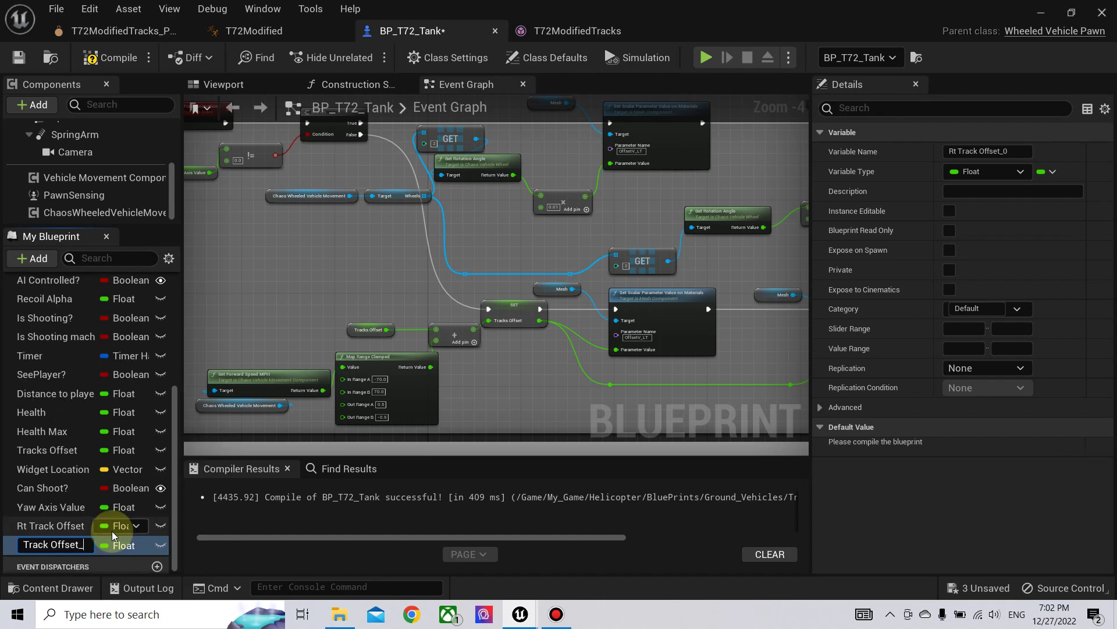
pyautogui.press('Home')
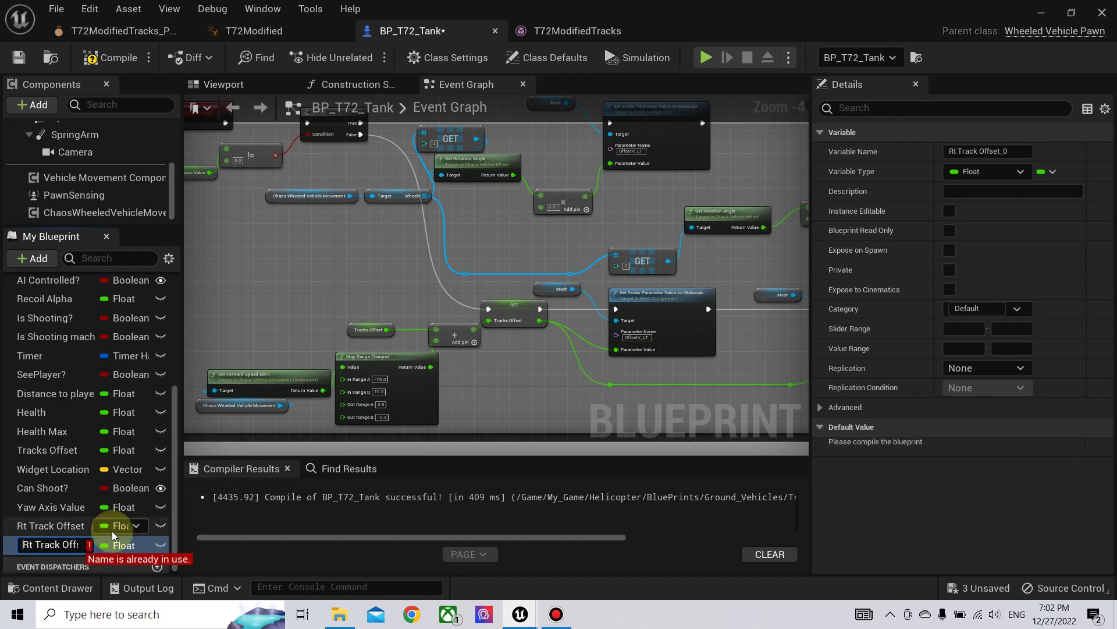
pyautogui.press('Delete')
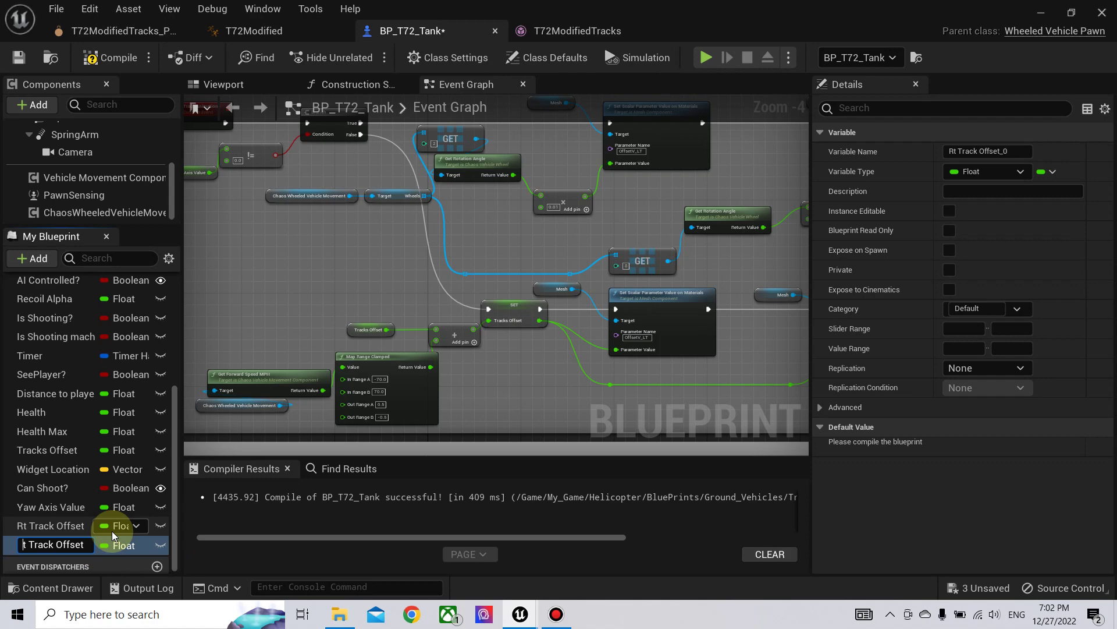
pyautogui.write('L')
pyautogui.press('Return')
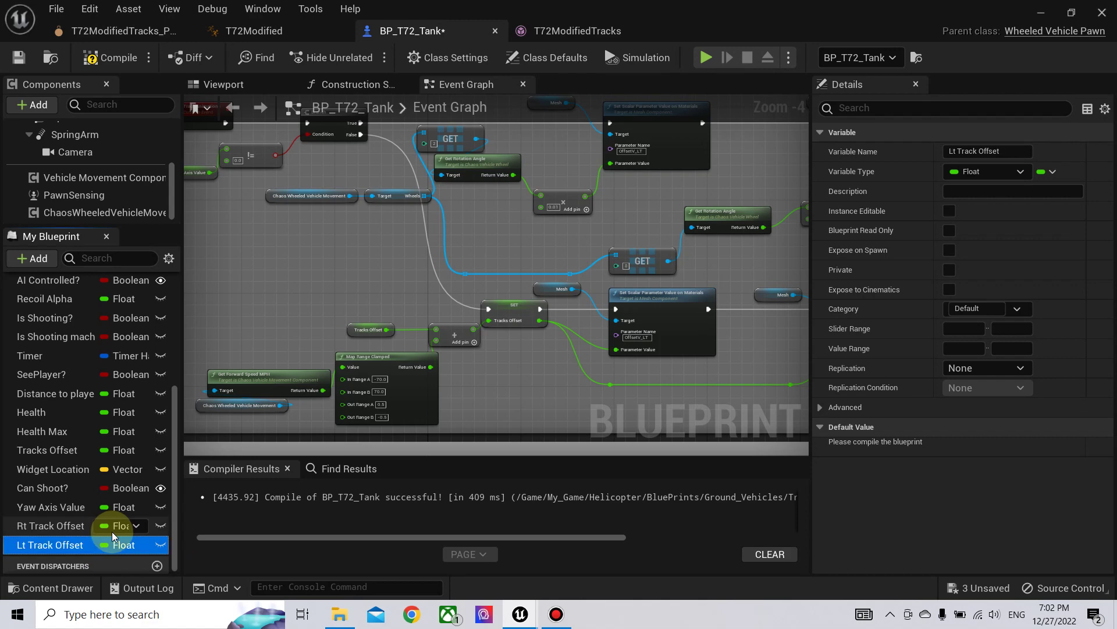
pyautogui.click(111, 57)
# Copy the Tracks Offset getter, add, Map Range Clamped and SET nodes, and place the copies beside the upper OffsetV_RT node.
pyautogui.moveTo(505, 379); pyautogui.dragTo(477, 341, button='right')
pyautogui.moveTo(279, 272); pyautogui.dragTo(337, 258, button='right')
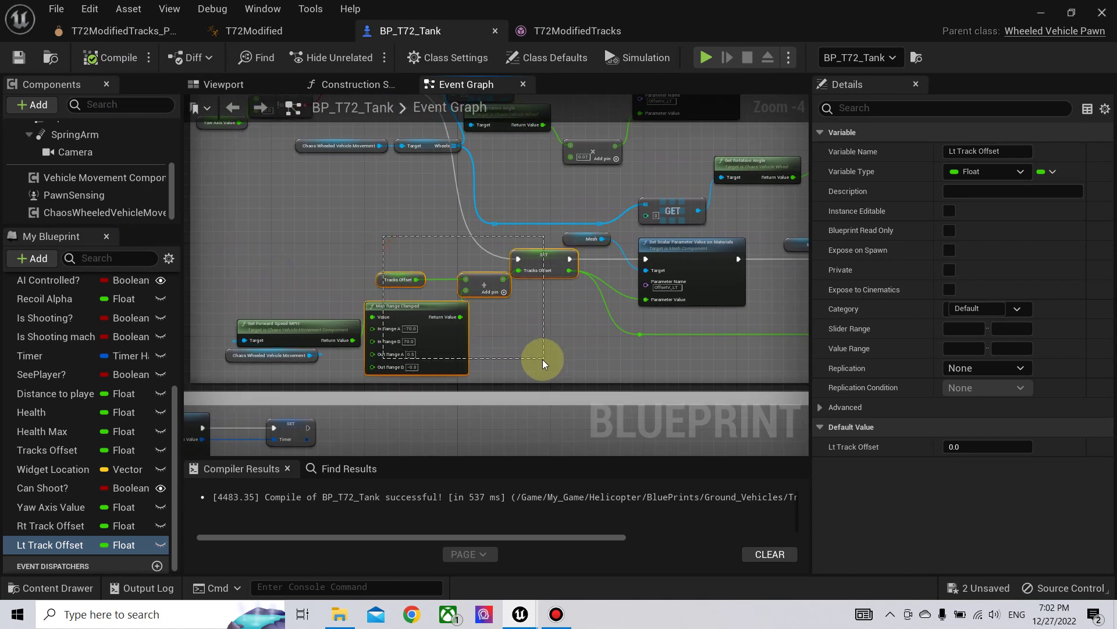
pyautogui.moveTo(542, 359); pyautogui.dragTo(542, 358)
pyautogui.hotkey('ctrl', 'c')
pyautogui.hotkey('ctrl', 'v')
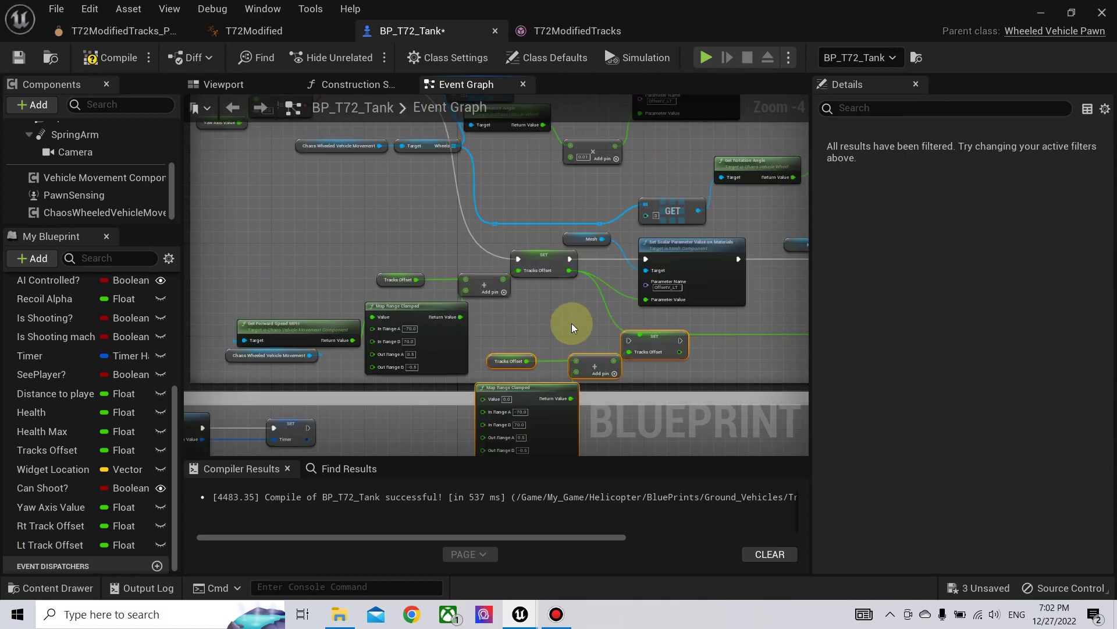
pyautogui.moveTo(572, 323); pyautogui.dragTo(264, 318, button='right')
pyautogui.moveTo(396, 342); pyautogui.dragTo(751, 247)
pyautogui.moveTo(756, 295); pyautogui.dragTo(656, 300, button='right')
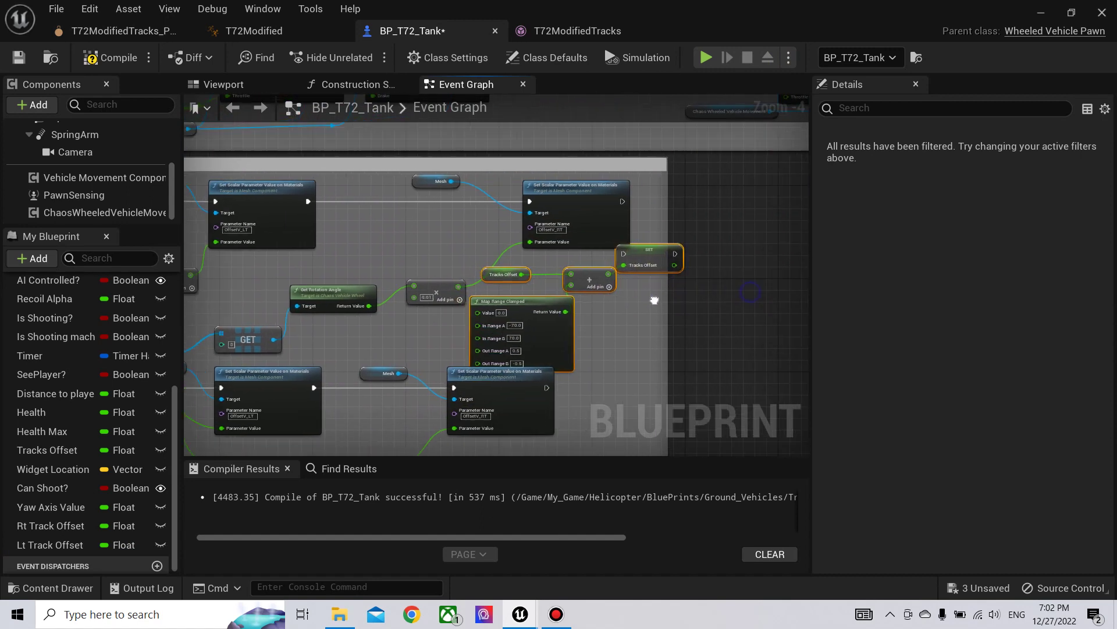
# Insert the copied SET Tracks Offset node between the upper OffsetV_LT and OffsetV_RT nodes, feeding its value into OffsetV_RT's Parameter Value.
pyautogui.moveTo(578, 204); pyautogui.dragTo(672, 208)
pyautogui.moveTo(665, 295); pyautogui.dragTo(754, 291)
pyautogui.moveTo(661, 260); pyautogui.dragTo(550, 207)
pyautogui.moveTo(308, 196); pyautogui.dragTo(609, 239)
pyautogui.moveTo(498, 250); pyautogui.dragTo(542, 228, button='right')
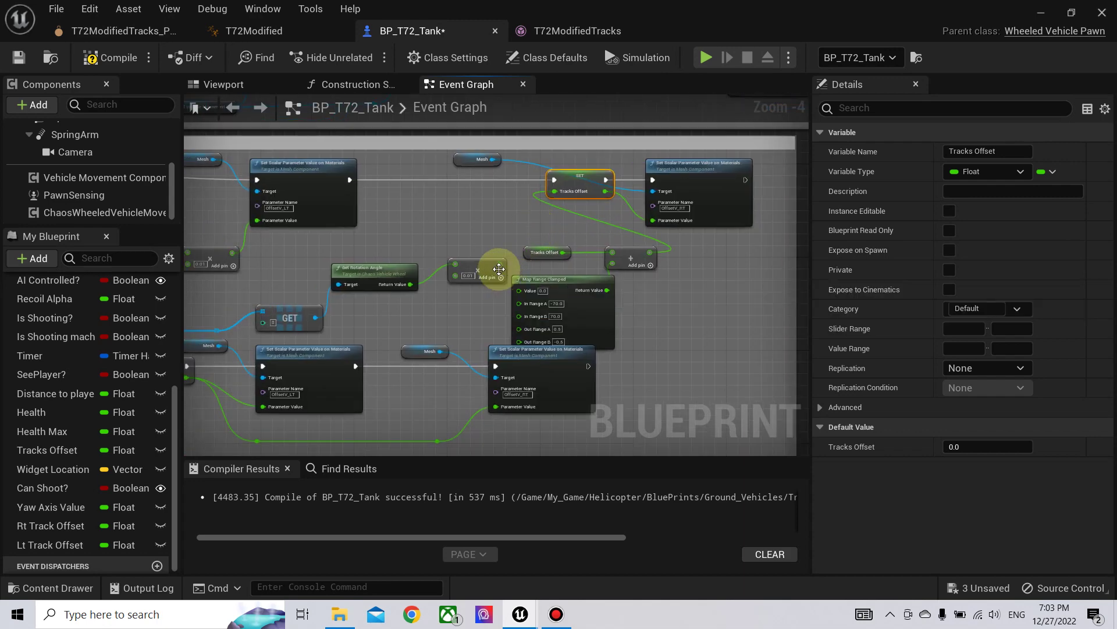
# Feed the right wheel's rotation angle into the copied Map Range Clamped Value, with the multiply node moved aside, and compile.
pyautogui.moveTo(471, 266); pyautogui.dragTo(448, 220)
pyautogui.moveTo(549, 280); pyautogui.dragTo(532, 267)
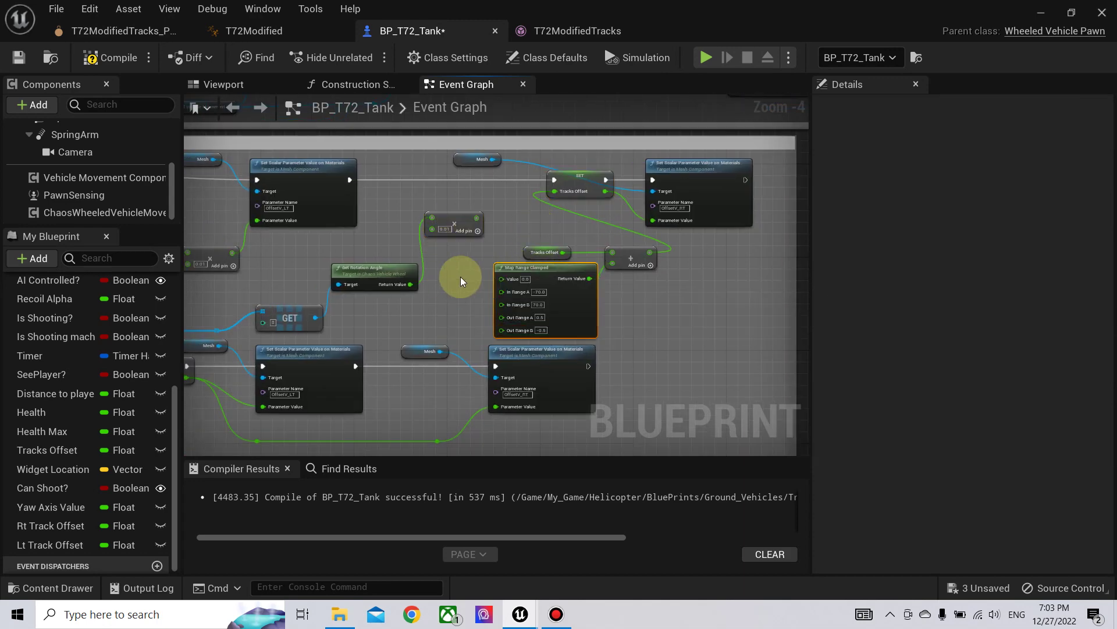
pyautogui.moveTo(407, 285); pyautogui.dragTo(502, 277)
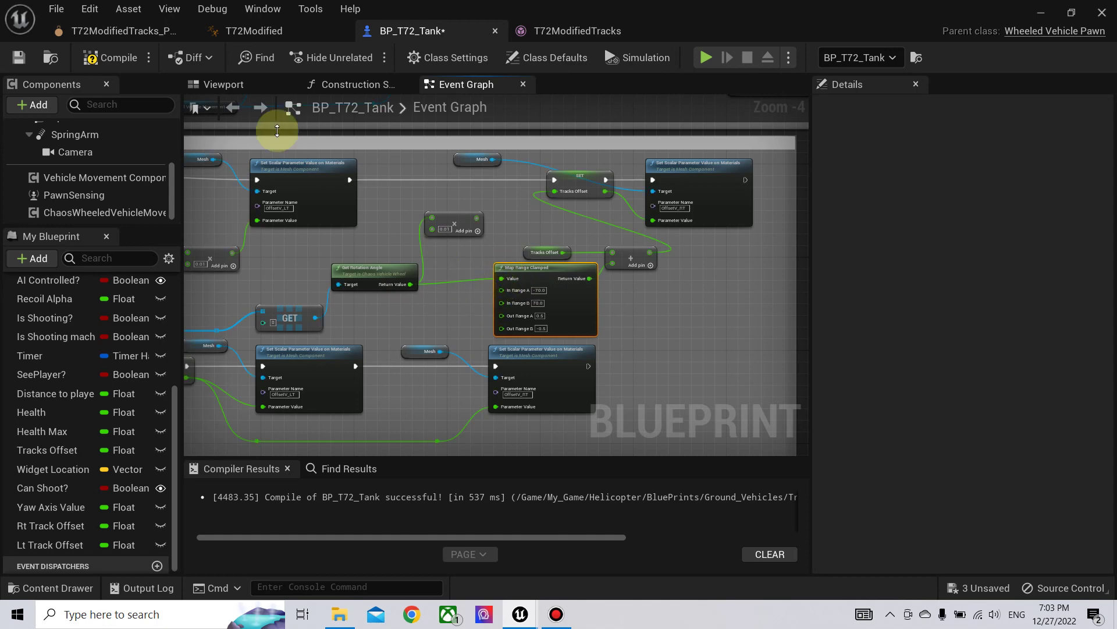
pyautogui.click(112, 57)
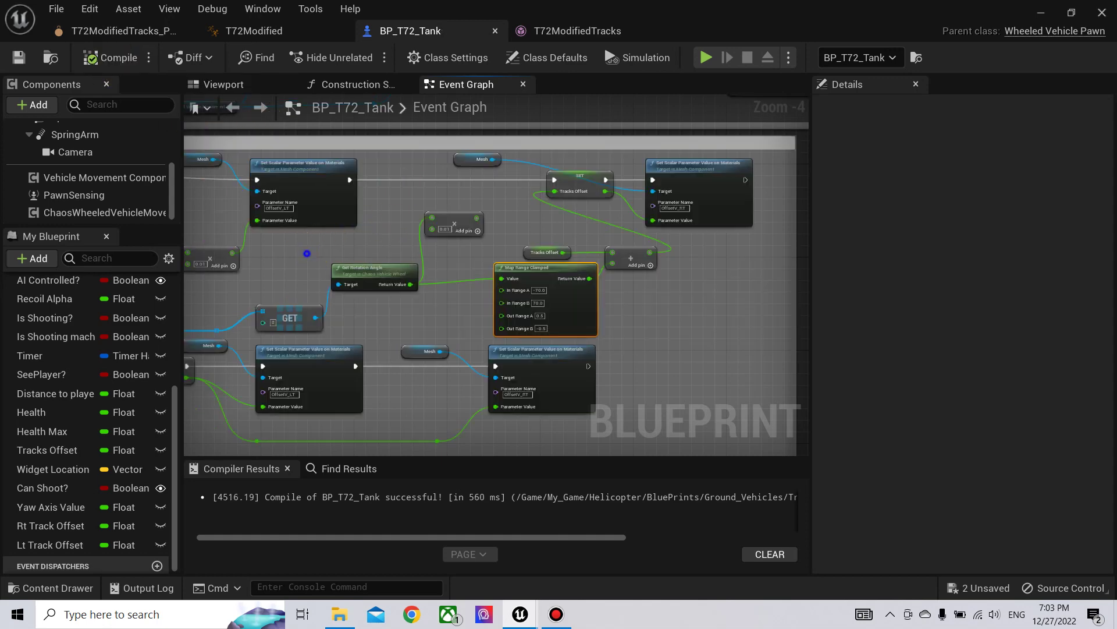
# Play the level and steer the T72 tank both ways to check how its left and right tracks move, ending the session.
pyautogui.moveTo(307, 253); pyautogui.dragTo(379, 262, button='right')
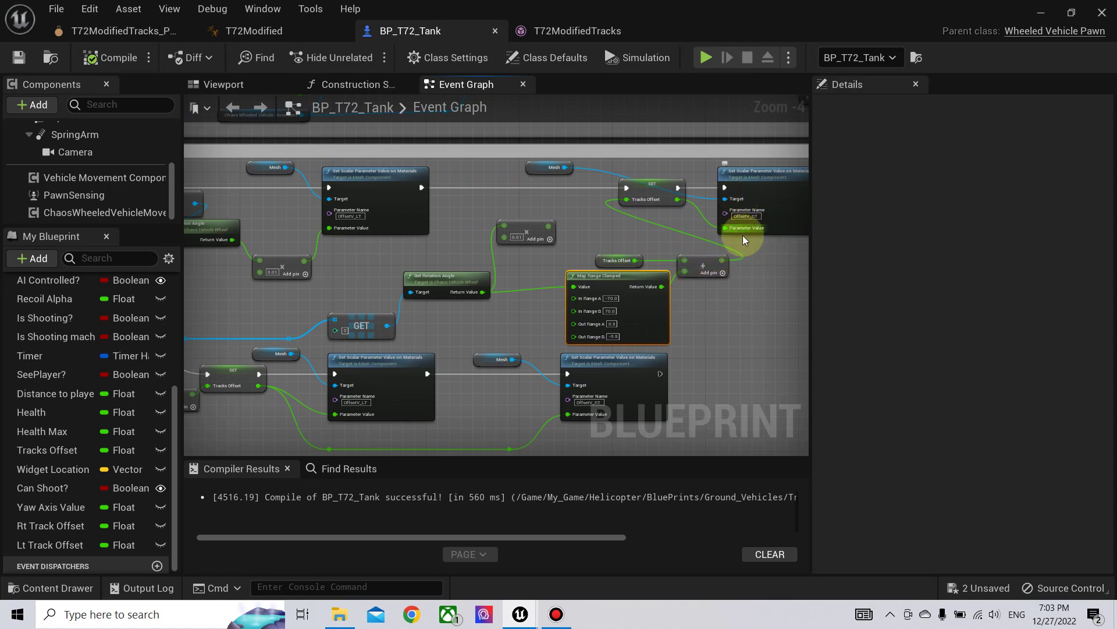
pyautogui.click(1040, 12)
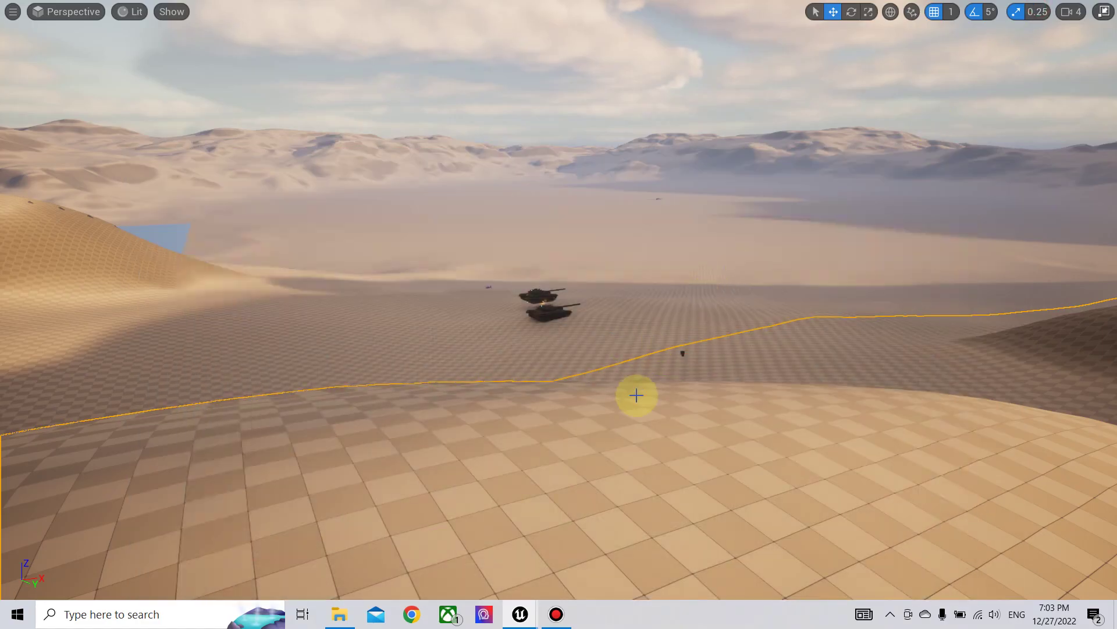
pyautogui.hotkey('alt', 'p')
pyautogui.click(637, 395)
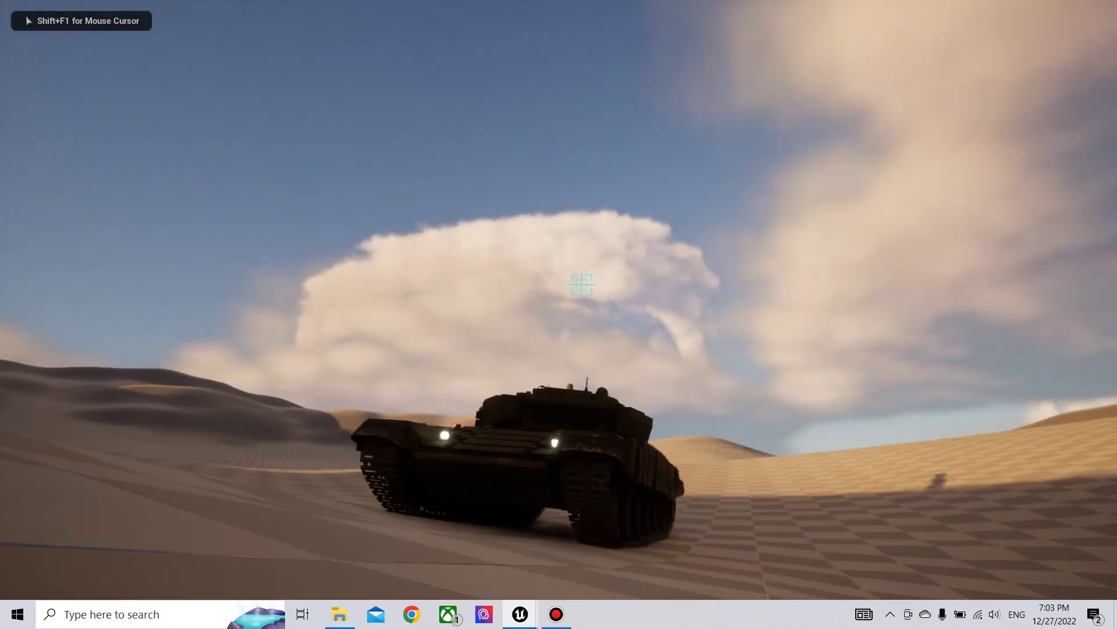
pyautogui.press('a')
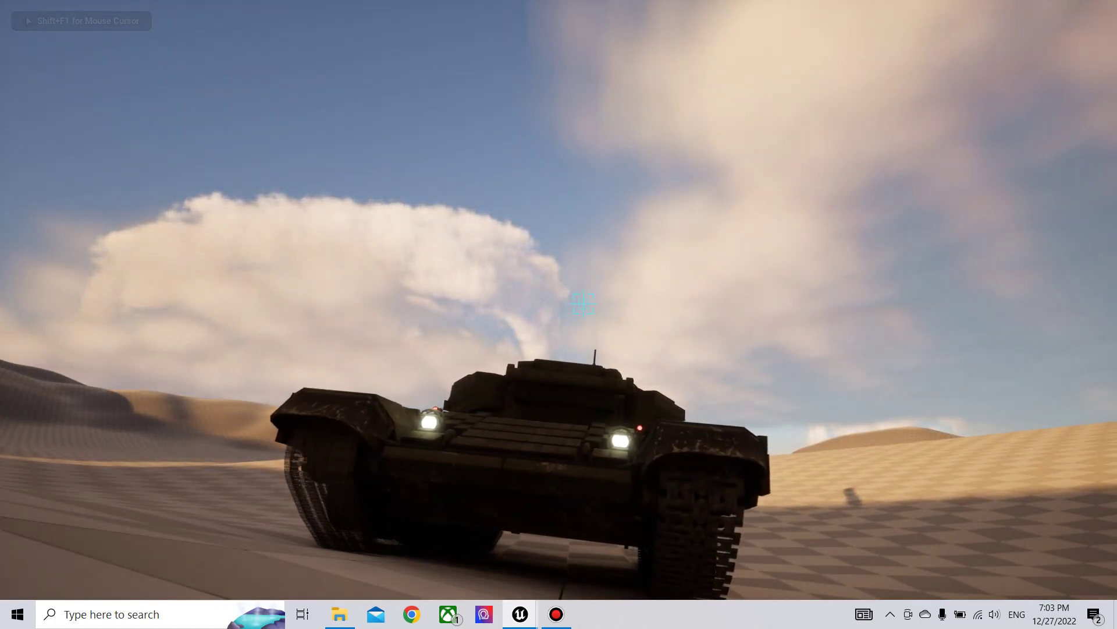
pyautogui.press('a')
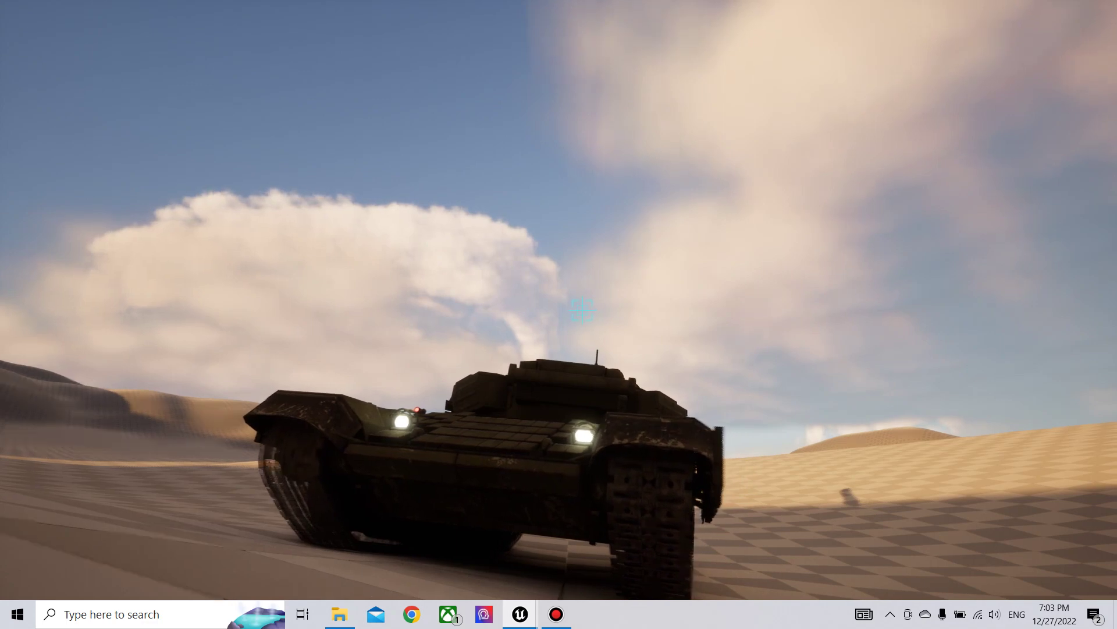
pyautogui.press('d')
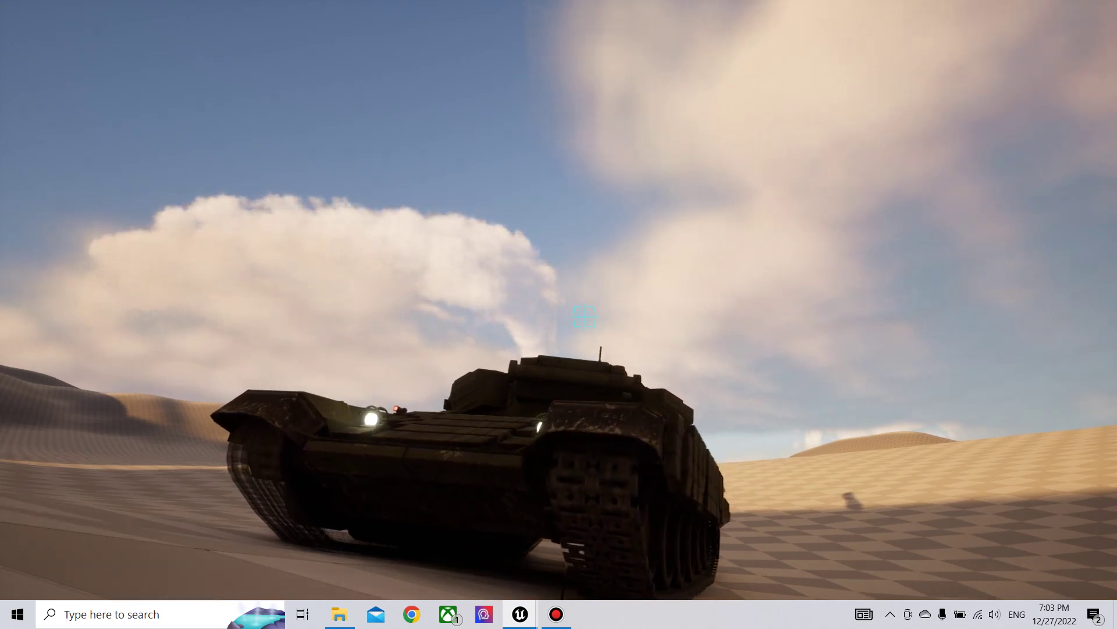
pyautogui.press('d')
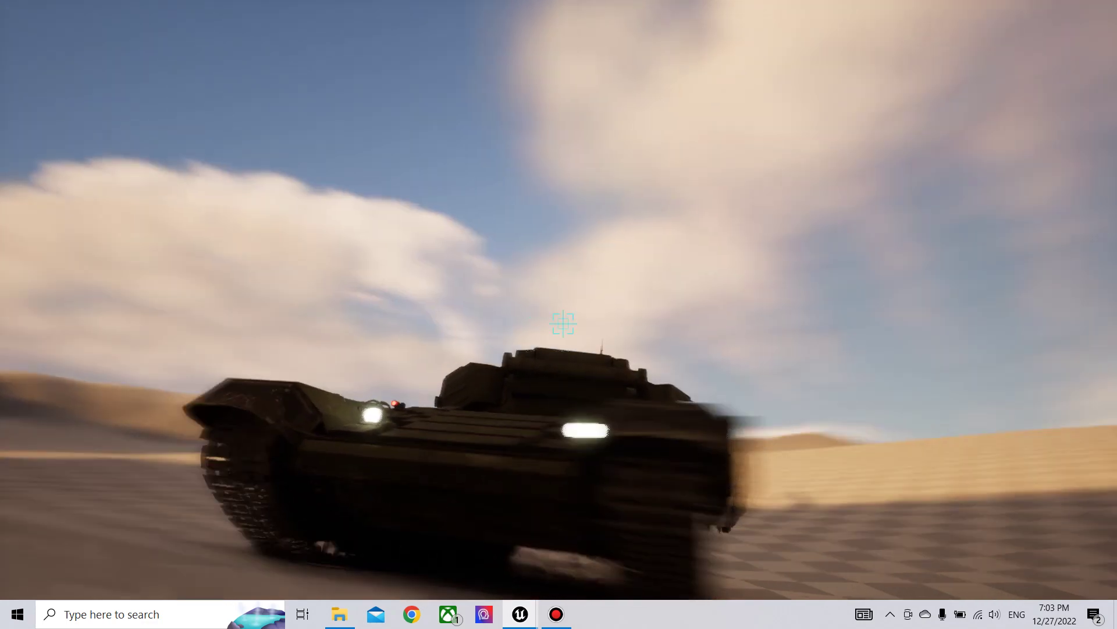
pyautogui.press('a')
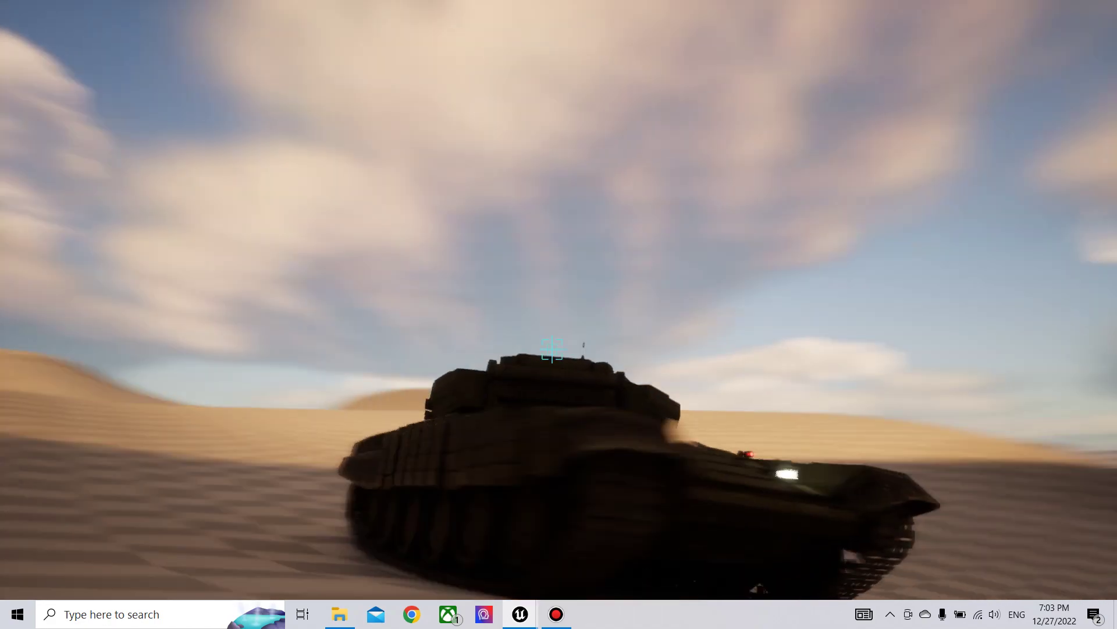
pyautogui.press('a')
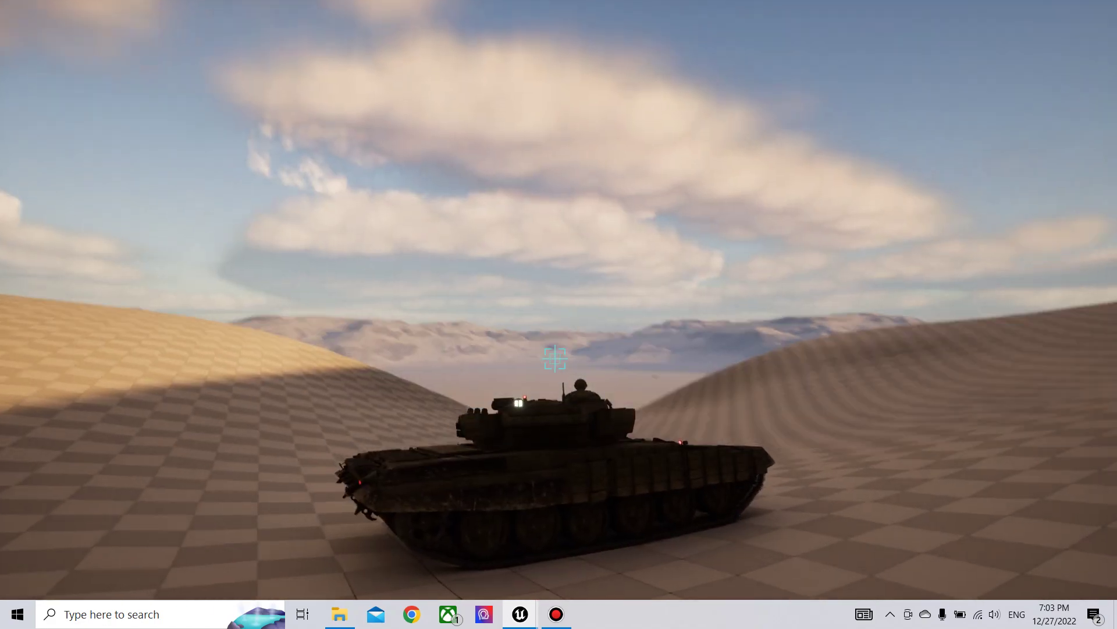
pyautogui.press('Escape')
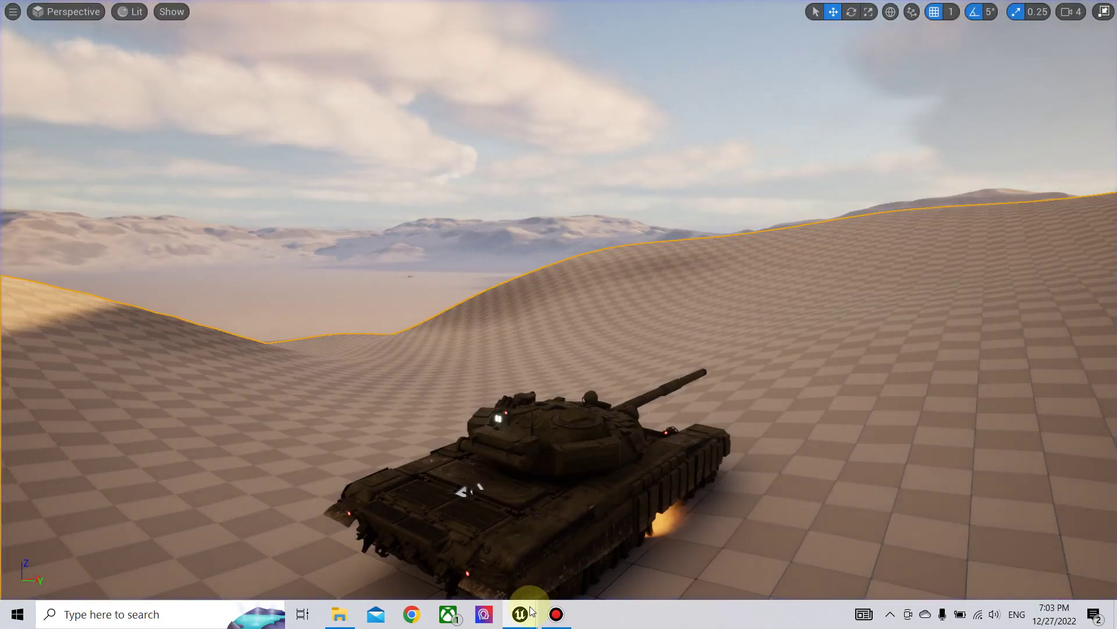
# In the BP_T72_Tank event graph, delete the copied Tracks Offset getter, add, Map Range Clamped and SET nodes around the upper OffsetV_RT node.
pyautogui.moveTo(522, 614)
pyautogui.click(618, 545)
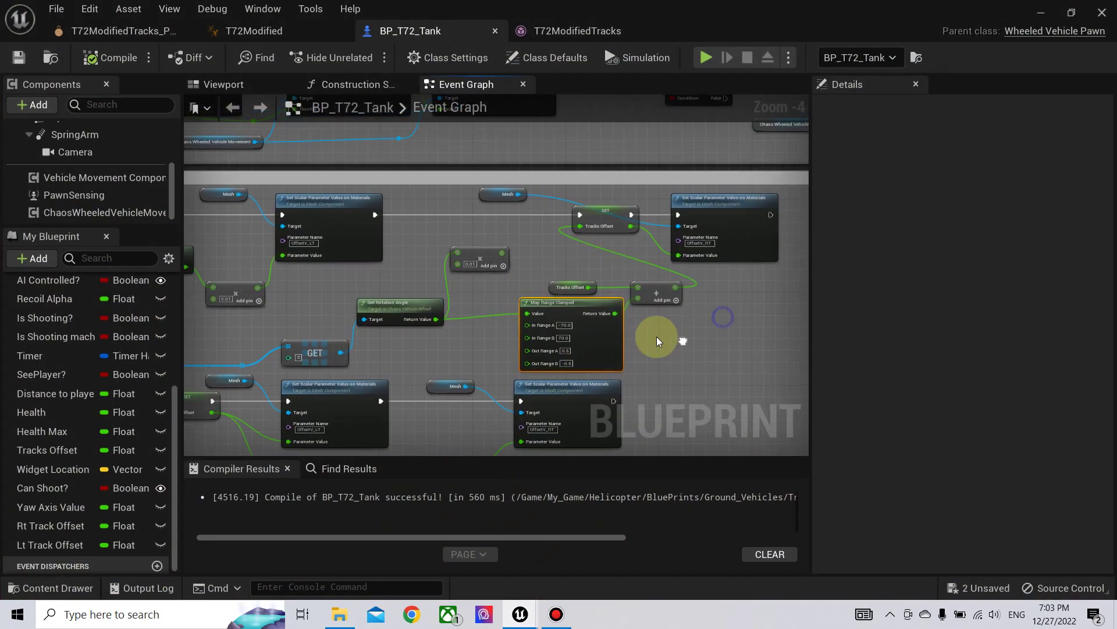
pyautogui.moveTo(638, 339); pyautogui.dragTo(638, 340)
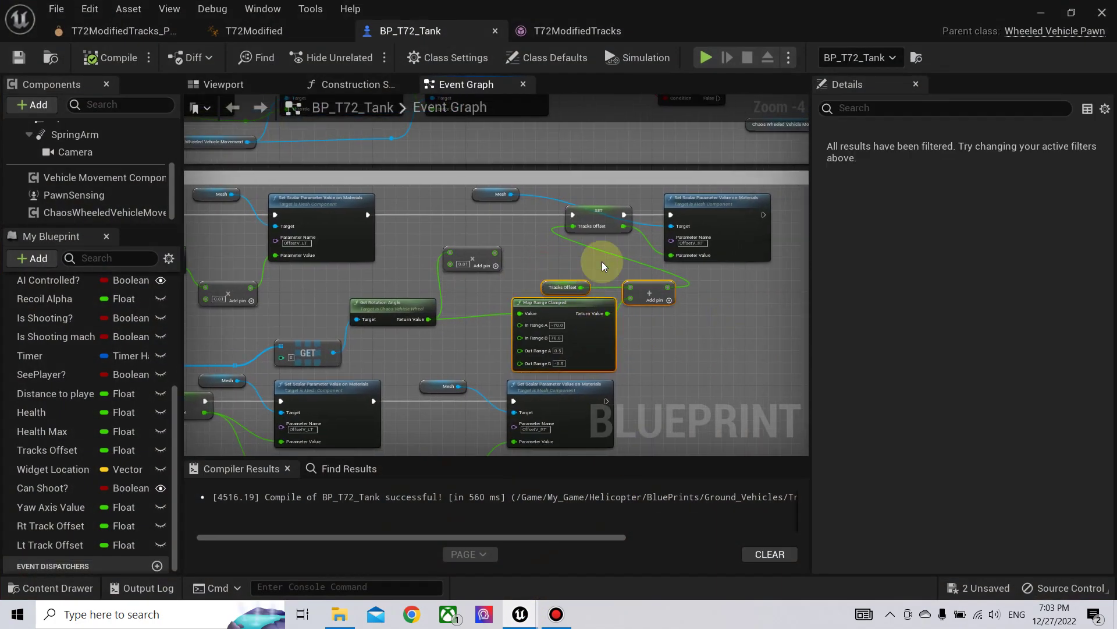
pyautogui.press('Delete')
pyautogui.click(587, 218)
pyautogui.press('Delete')
# Chain the upper OffsetV_LT node's execution into OffsetV_RT, feed the right wheel's multiply result into its Parameter Value, and compile.
pyautogui.moveTo(367, 215); pyautogui.dragTo(673, 218)
pyautogui.moveTo(495, 265); pyautogui.dragTo(676, 256)
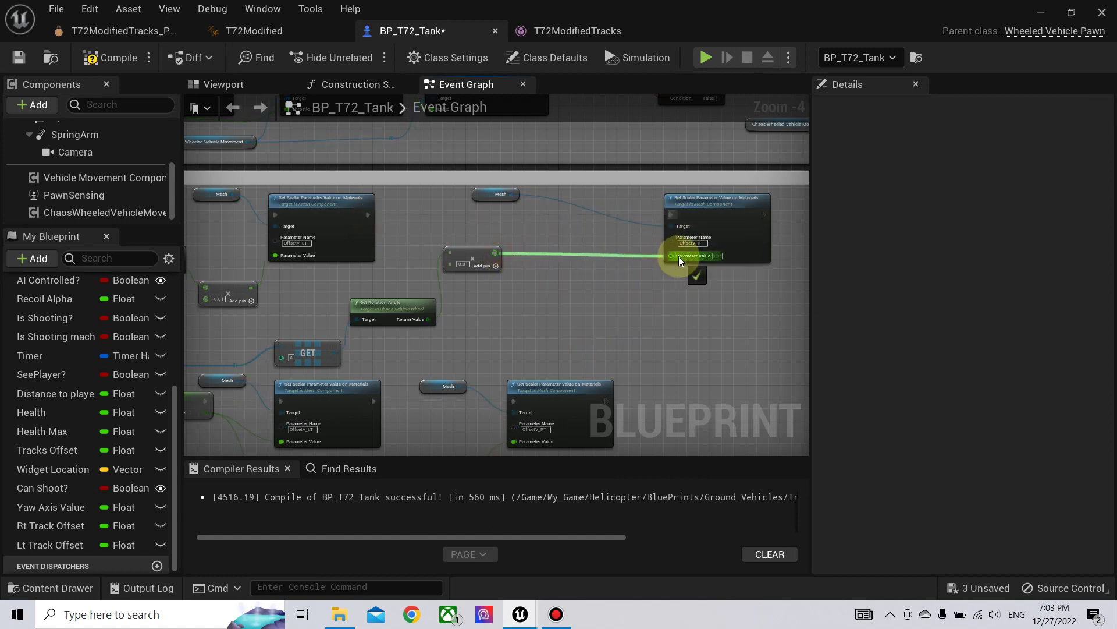
pyautogui.click(109, 57)
# Move the left wheel's Get Rotation Angle and GET nodes slightly clear of each other, and save all modified assets.
pyautogui.moveTo(428, 263); pyautogui.dragTo(655, 305, button='right')
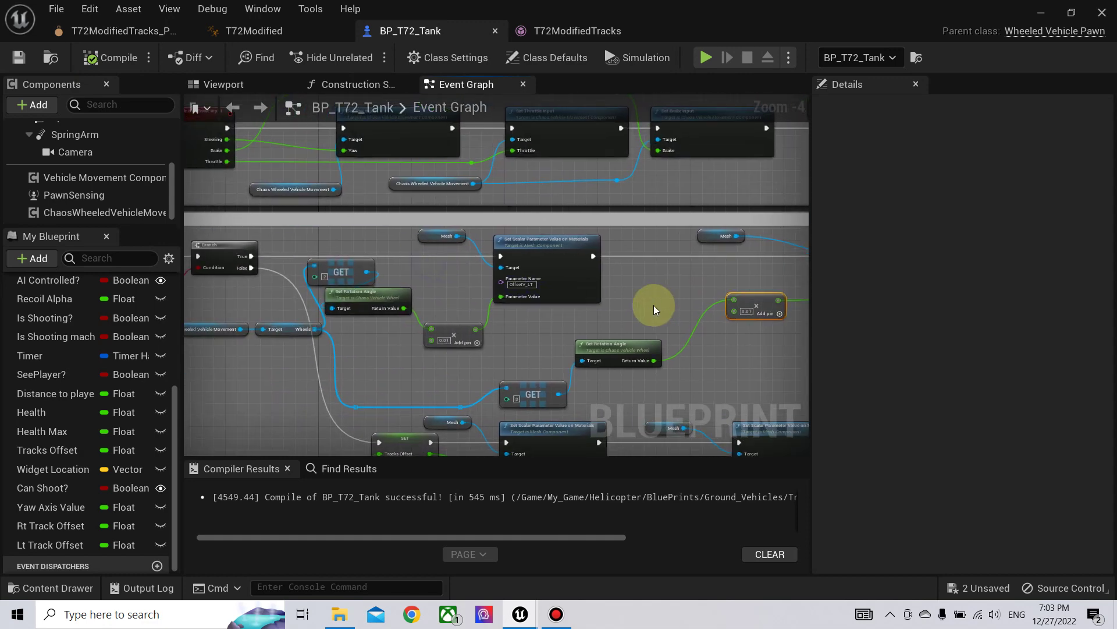
pyautogui.moveTo(366, 303); pyautogui.dragTo(405, 308)
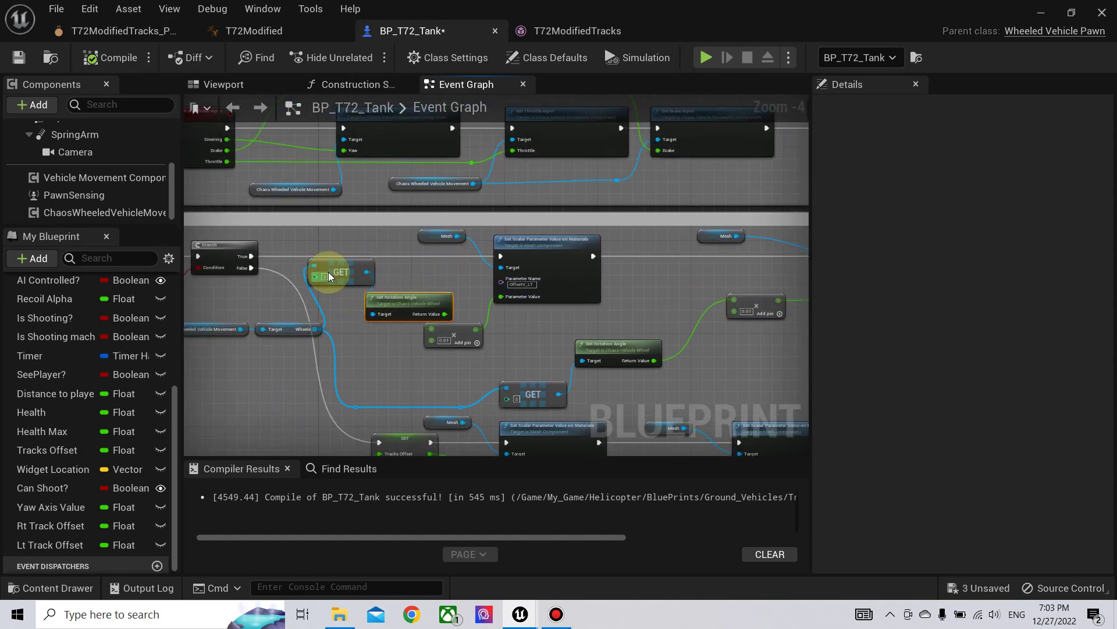
pyautogui.moveTo(345, 273); pyautogui.dragTo(351, 279)
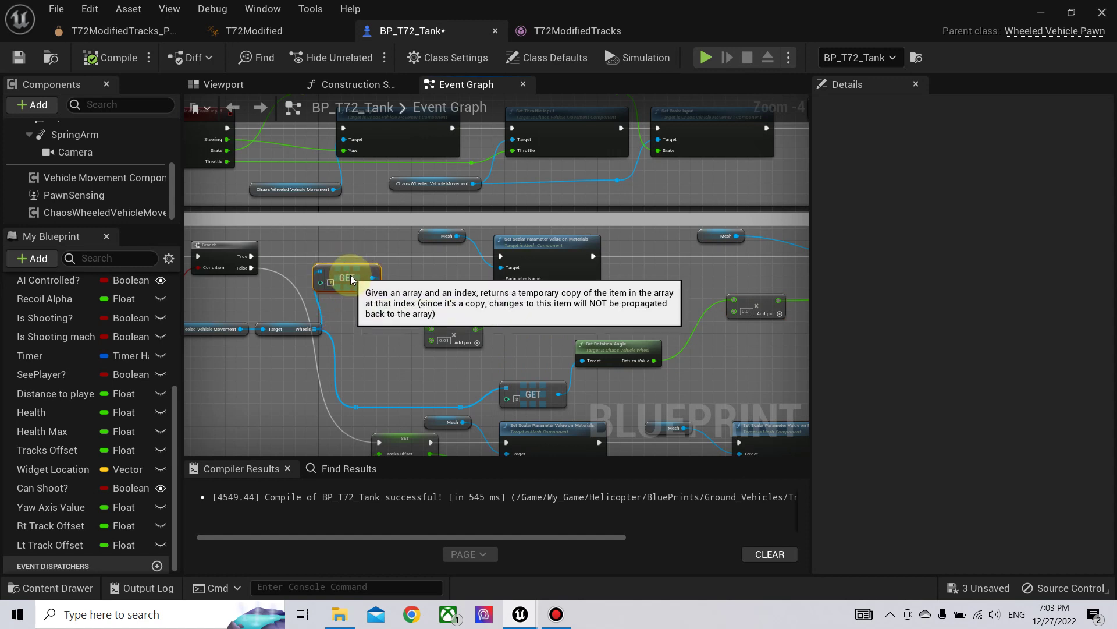
pyautogui.moveTo(369, 349); pyautogui.dragTo(438, 343, button='right')
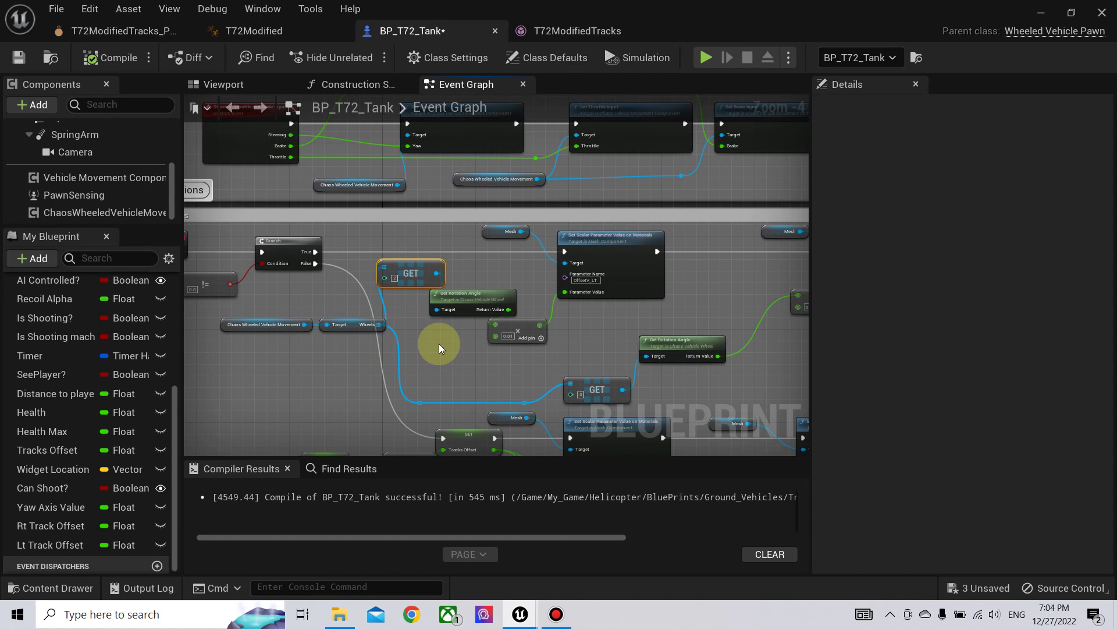
pyautogui.click(985, 588)
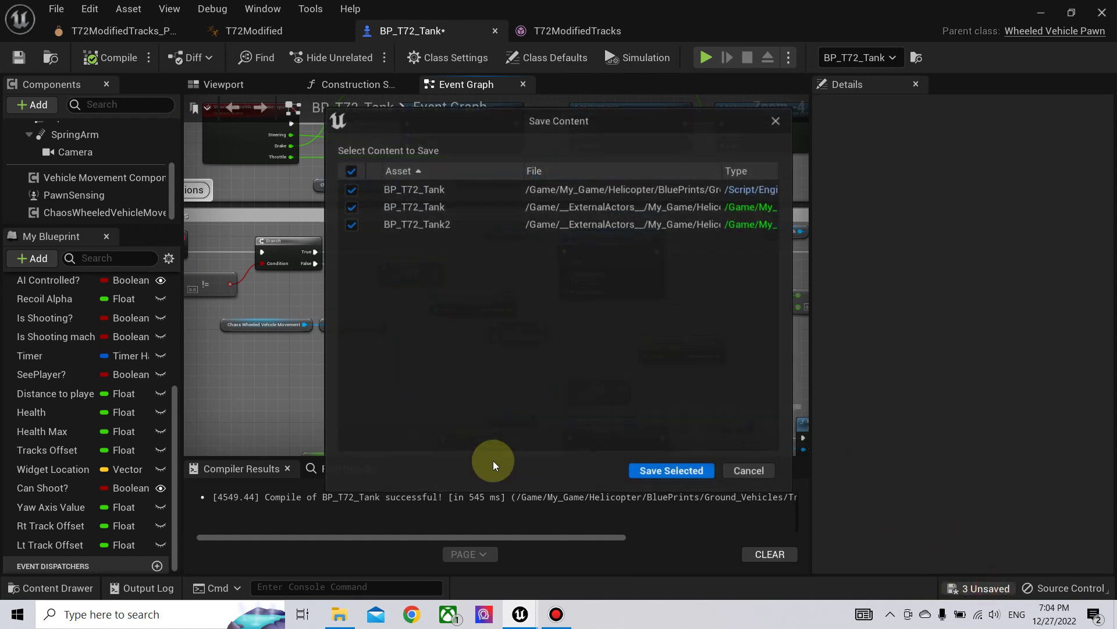
pyautogui.click(661, 470)
# Tidy the upper OffsetV_RT branch by grouping its Mesh getter, multiply, Get Rotation Angle and GET nodes closer together.
pyautogui.moveTo(523, 365); pyautogui.dragTo(355, 312, button='right')
pyautogui.scroll(-1, 463, 300)
pyautogui.moveTo(404, 274); pyautogui.dragTo(510, 315)
pyautogui.moveTo(502, 355); pyautogui.dragTo(592, 361, button='right')
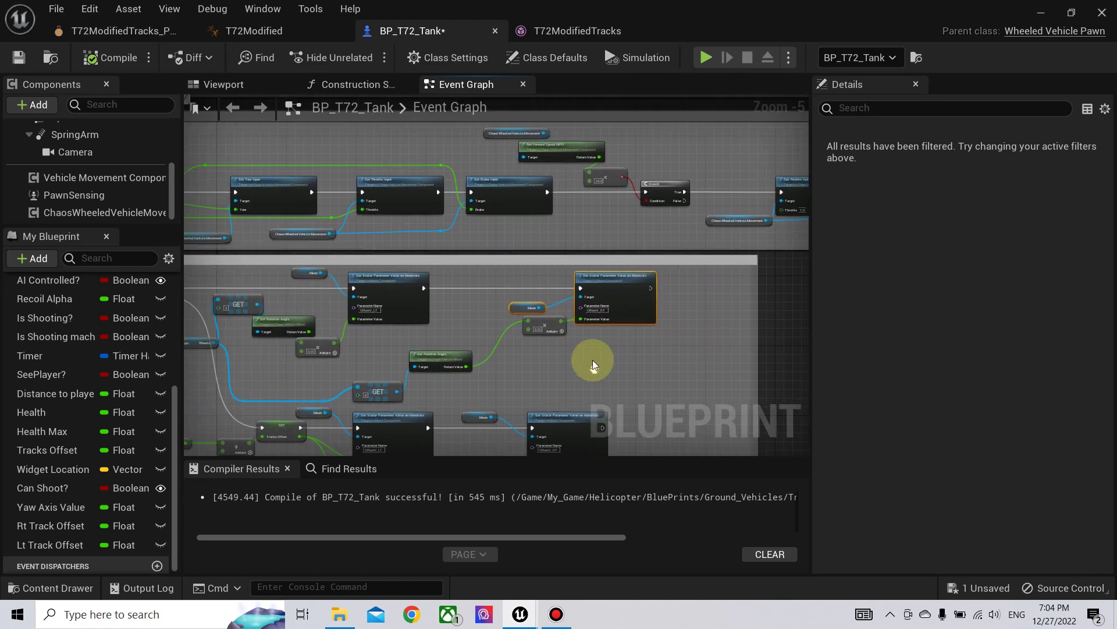
pyautogui.moveTo(544, 324); pyautogui.dragTo(488, 329)
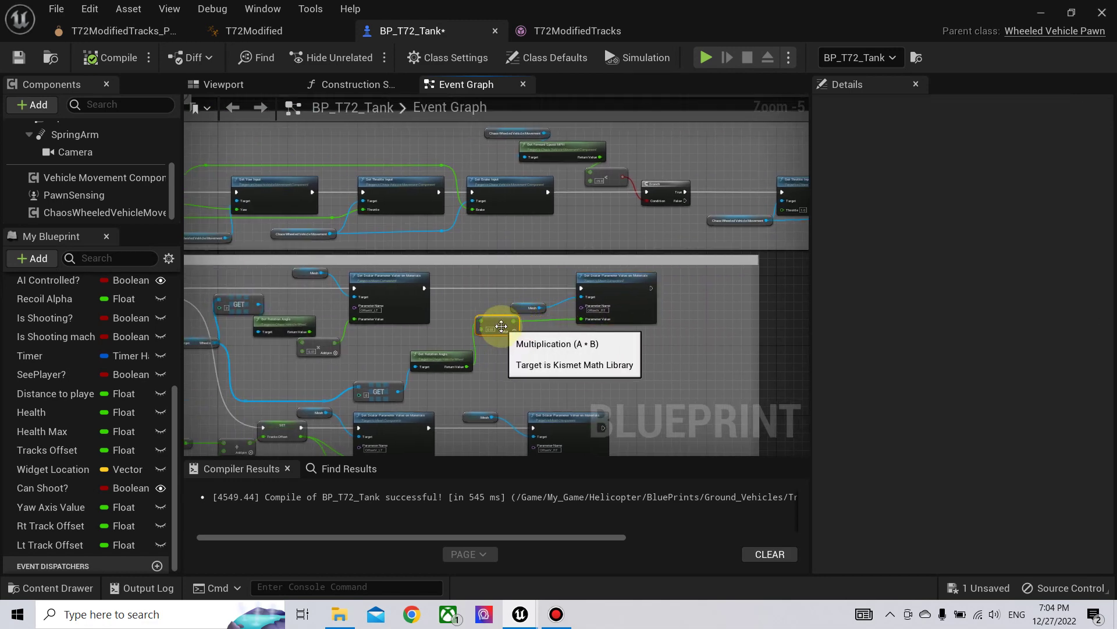
pyautogui.moveTo(502, 326); pyautogui.dragTo(570, 307, button='right')
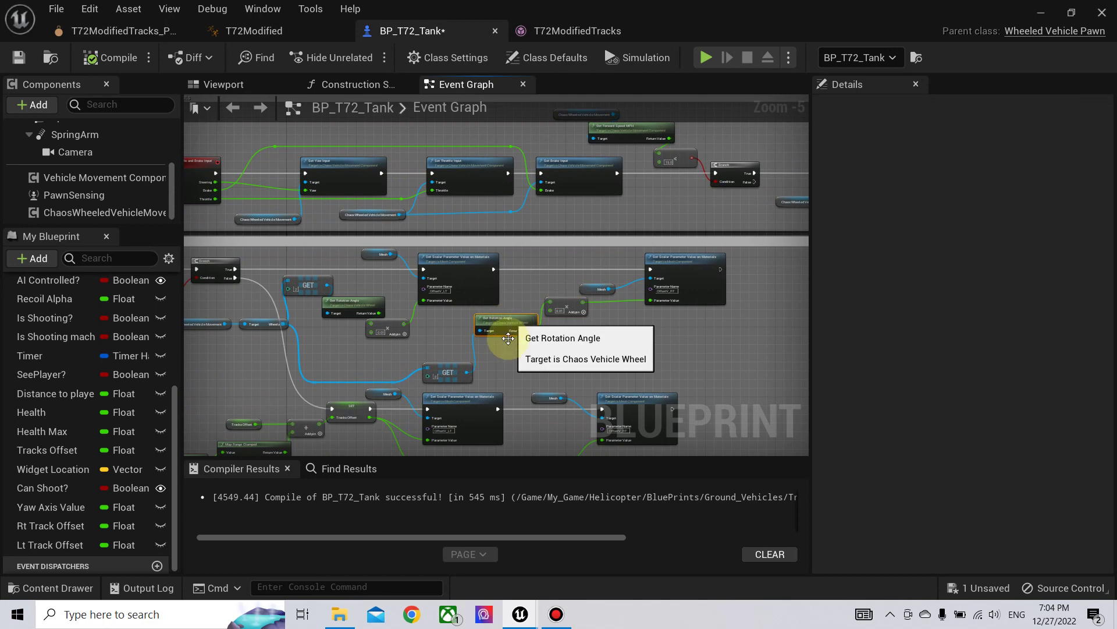
pyautogui.moveTo(508, 338); pyautogui.dragTo(513, 342)
pyautogui.moveTo(445, 374); pyautogui.dragTo(444, 353)
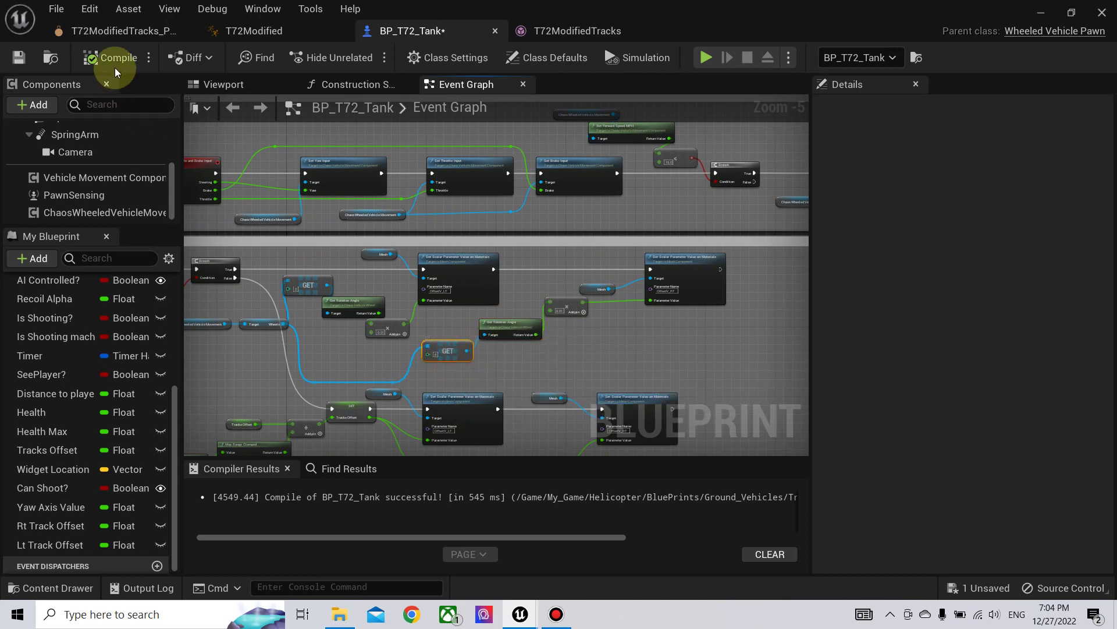